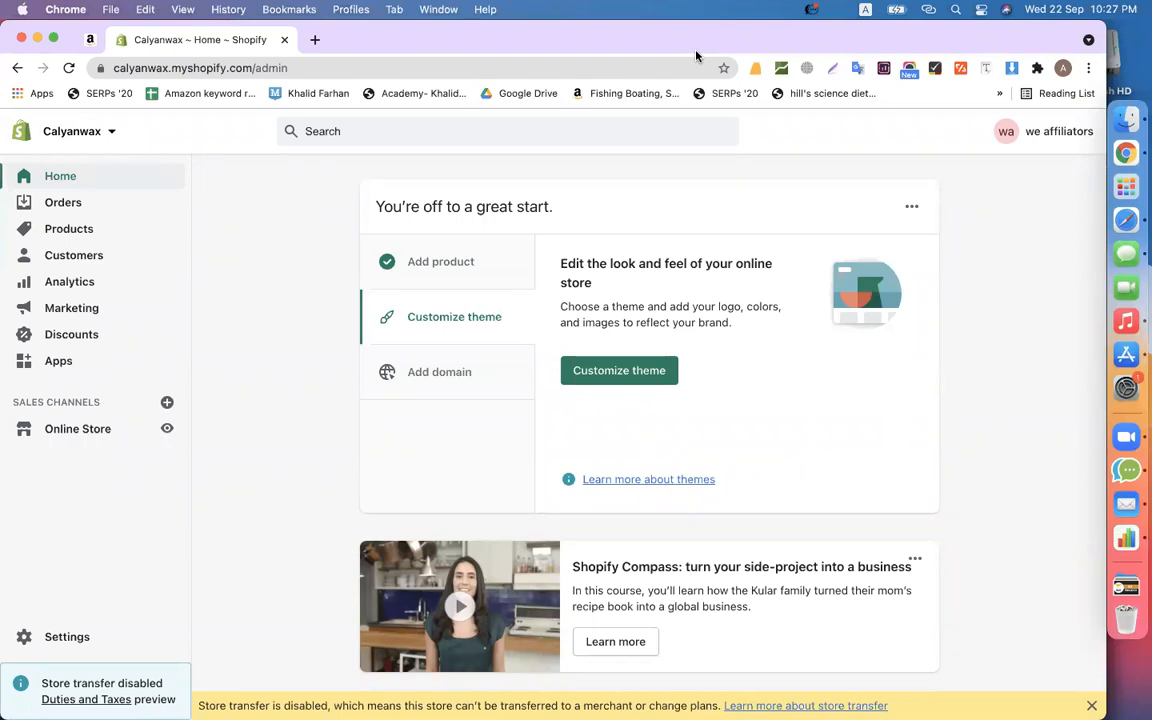
- Go to themes.shopify.com in a new Chrome tab
{"action": "left_click", "coordinate": [315, 40]}
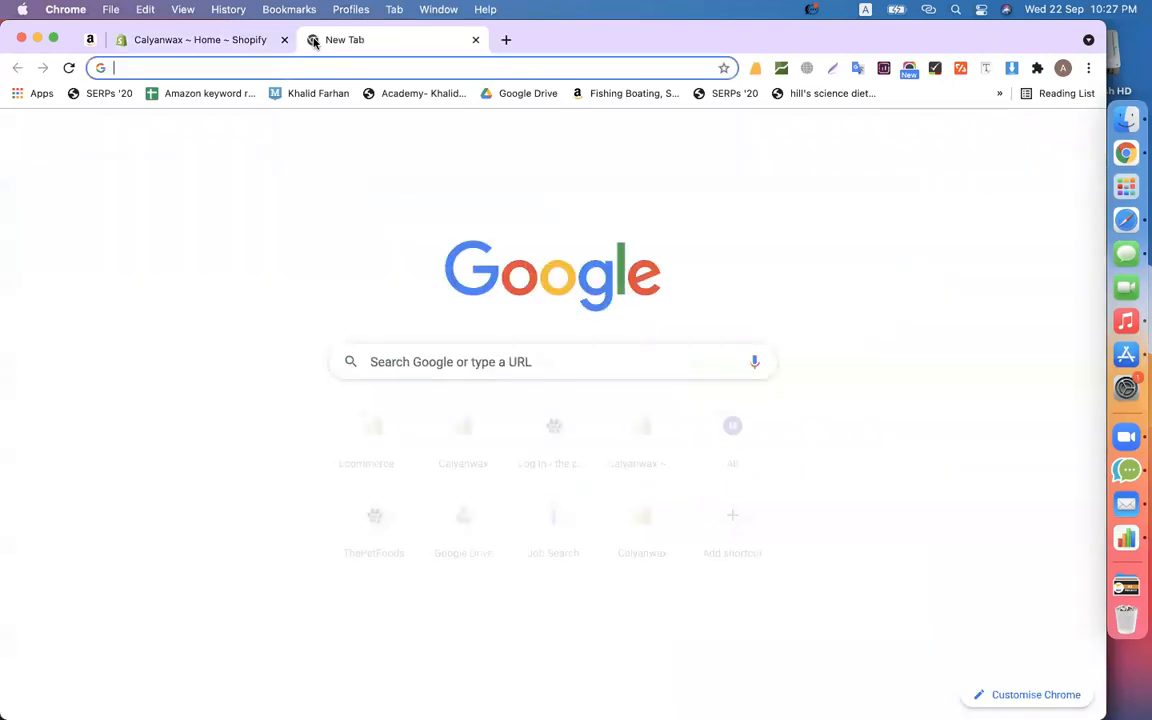
{"action": "type", "text": "themes"}
{"action": "key", "text": "Return"}
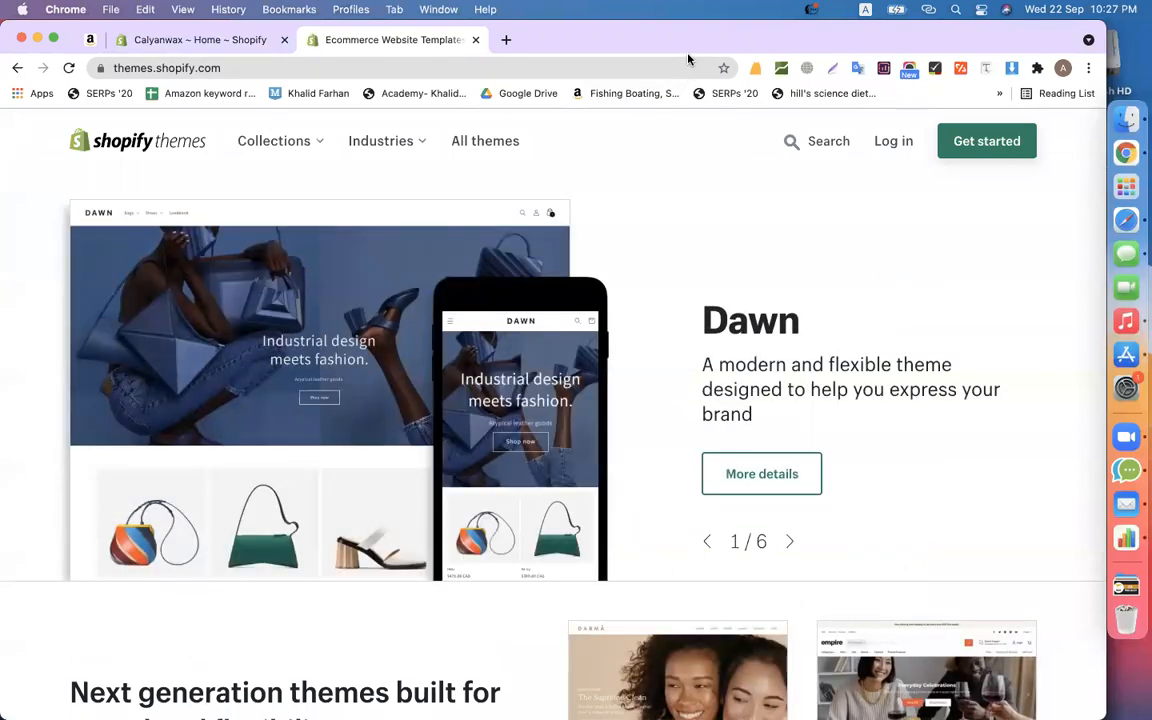
- Filter themes by the Clothing & Fashion industry, browse the results, and open Spark's details
{"action": "left_click", "coordinate": [391, 143]}
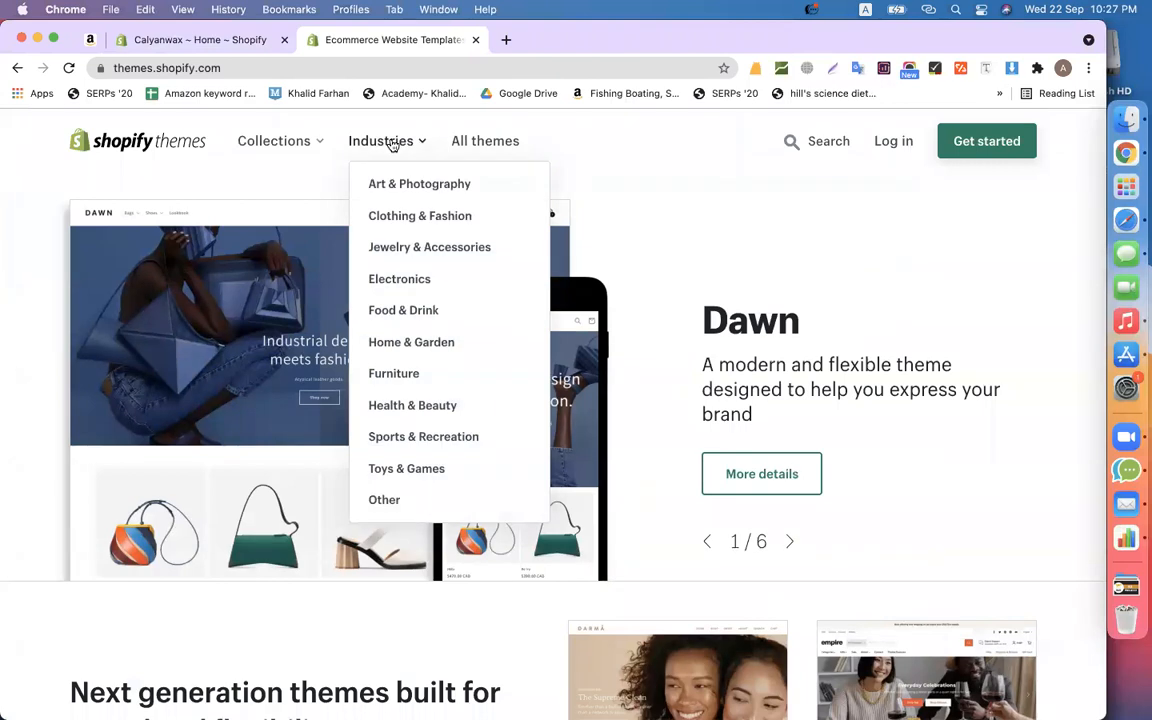
{"action": "left_click", "coordinate": [477, 224]}
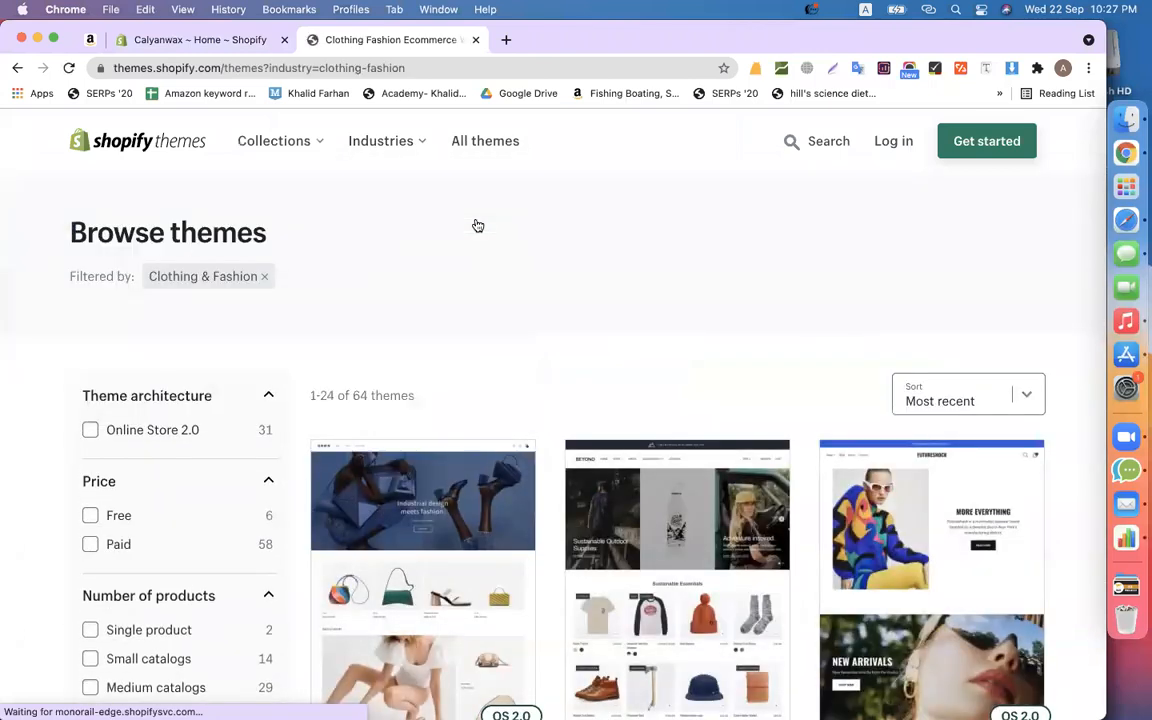
{"action": "scroll", "coordinate": [477, 225], "scroll_direction": "down", "scroll_amount": 5}
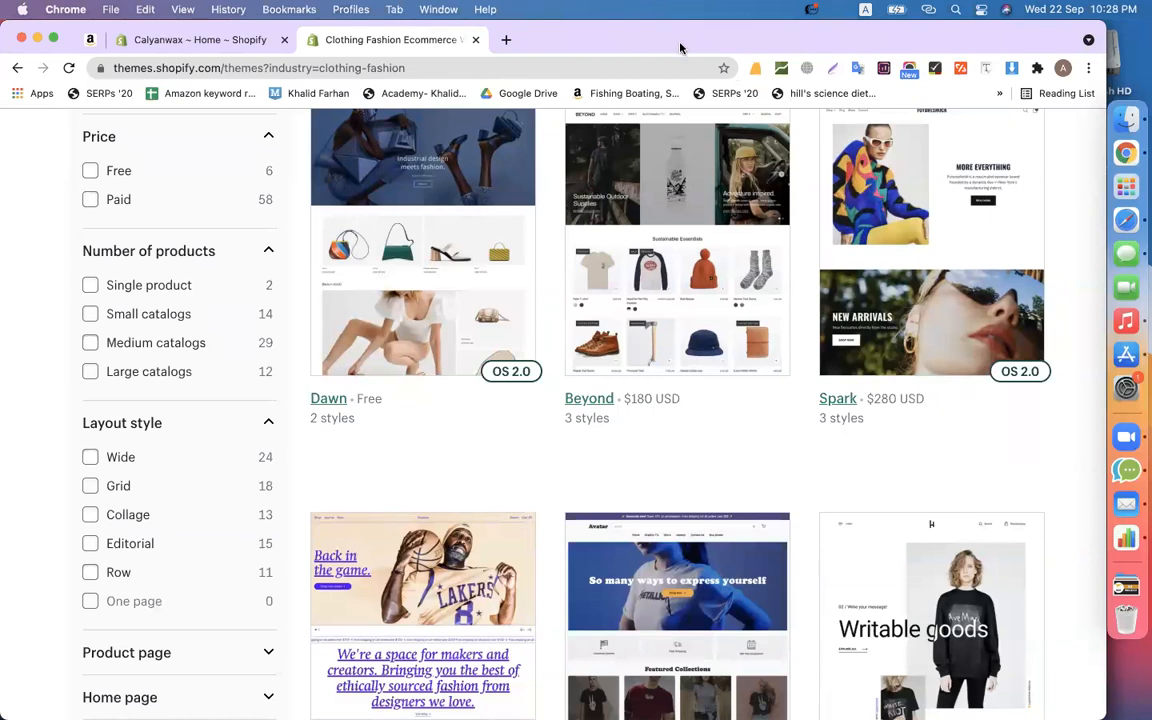
{"action": "left_click", "coordinate": [840, 398]}
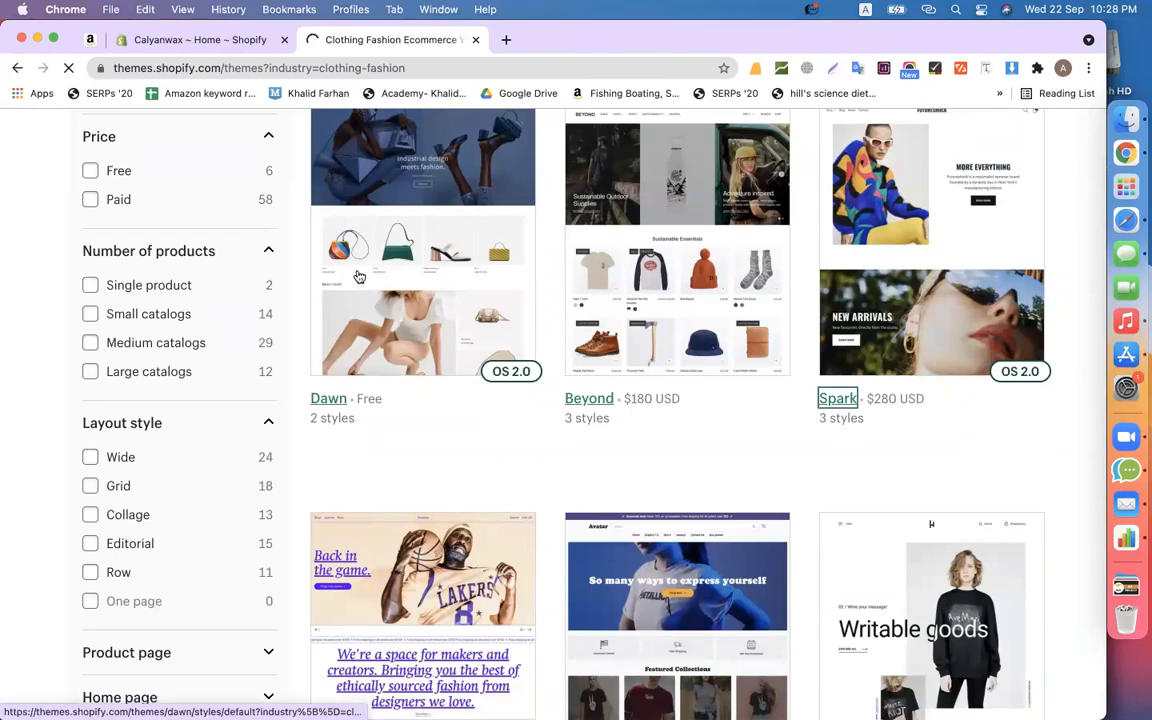
- Return to the theme store home, filter by Electronics, and browse the eight themes
{"action": "left_click", "coordinate": [17, 68]}
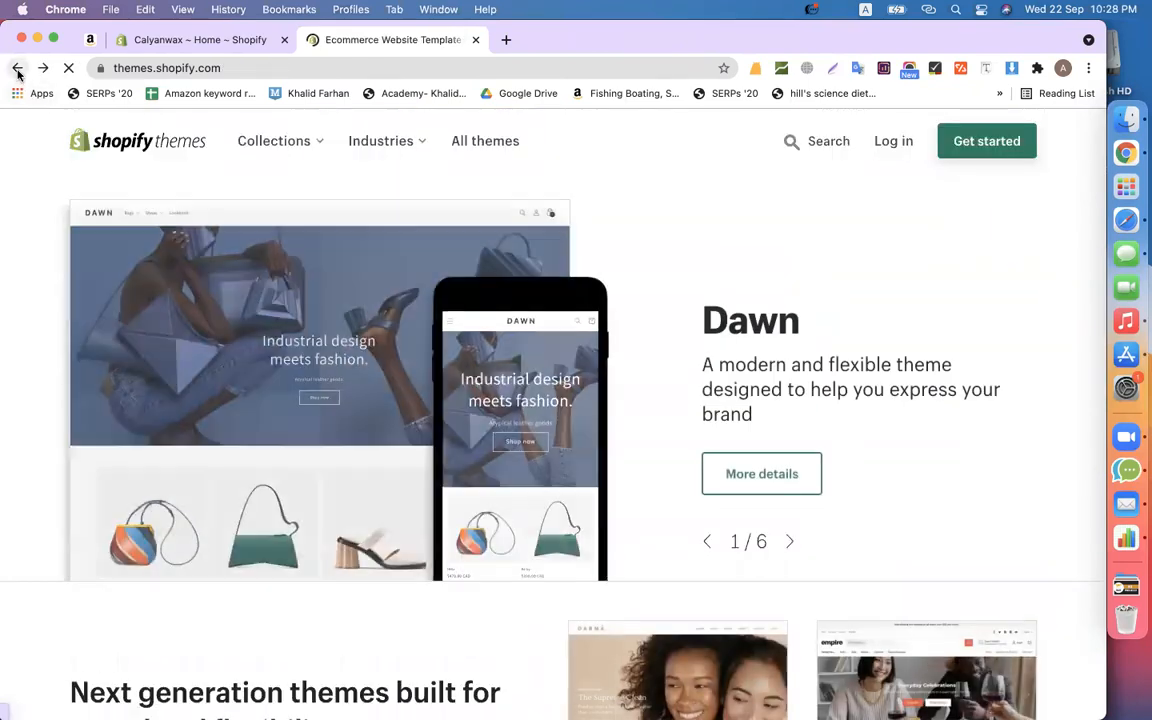
{"action": "left_click", "coordinate": [372, 148]}
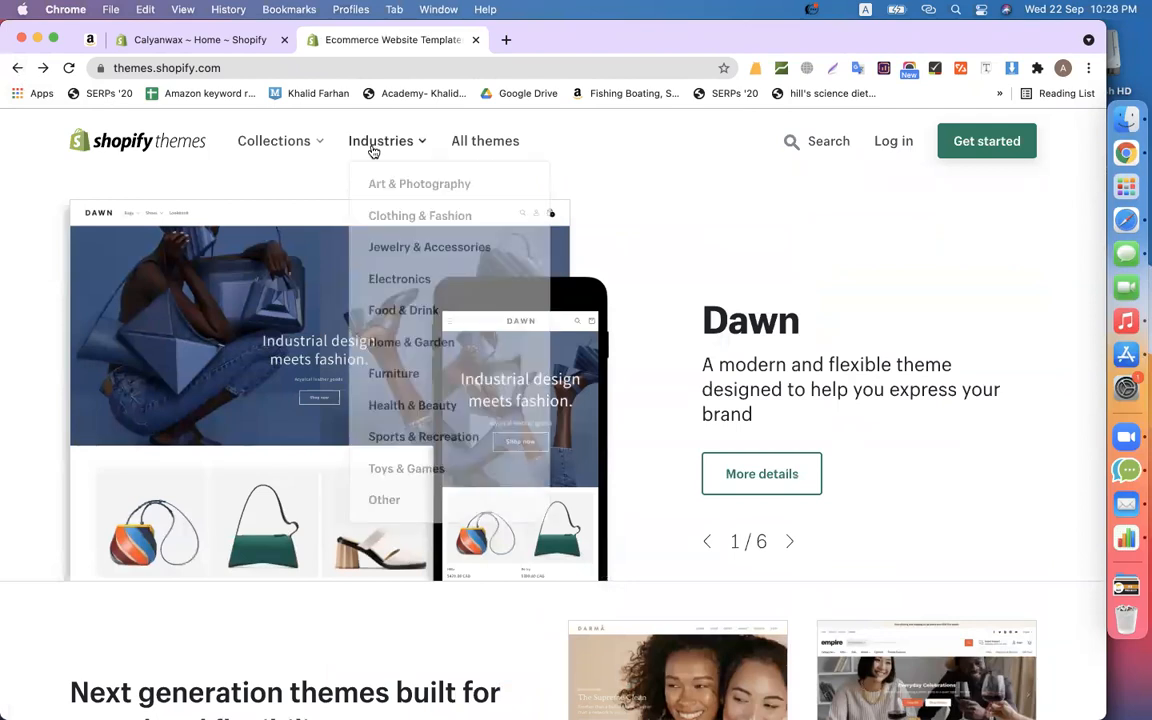
{"action": "left_click", "coordinate": [447, 270]}
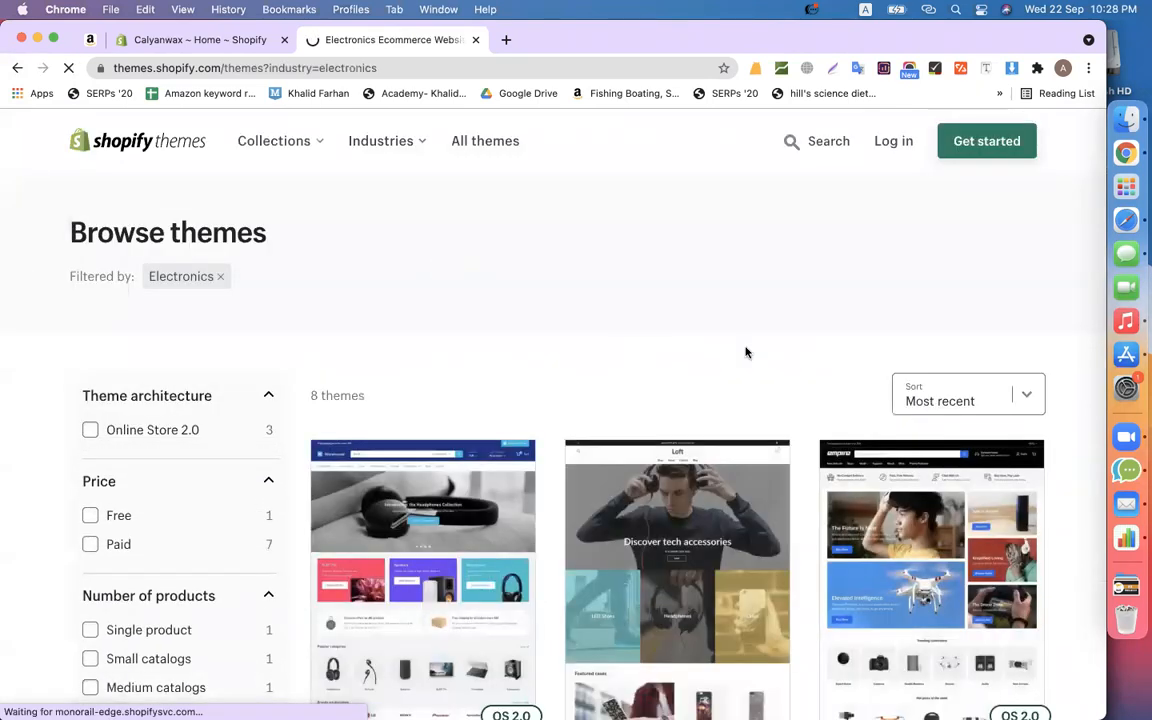
{"action": "scroll", "coordinate": [745, 352], "scroll_direction": "down", "scroll_amount": 5}
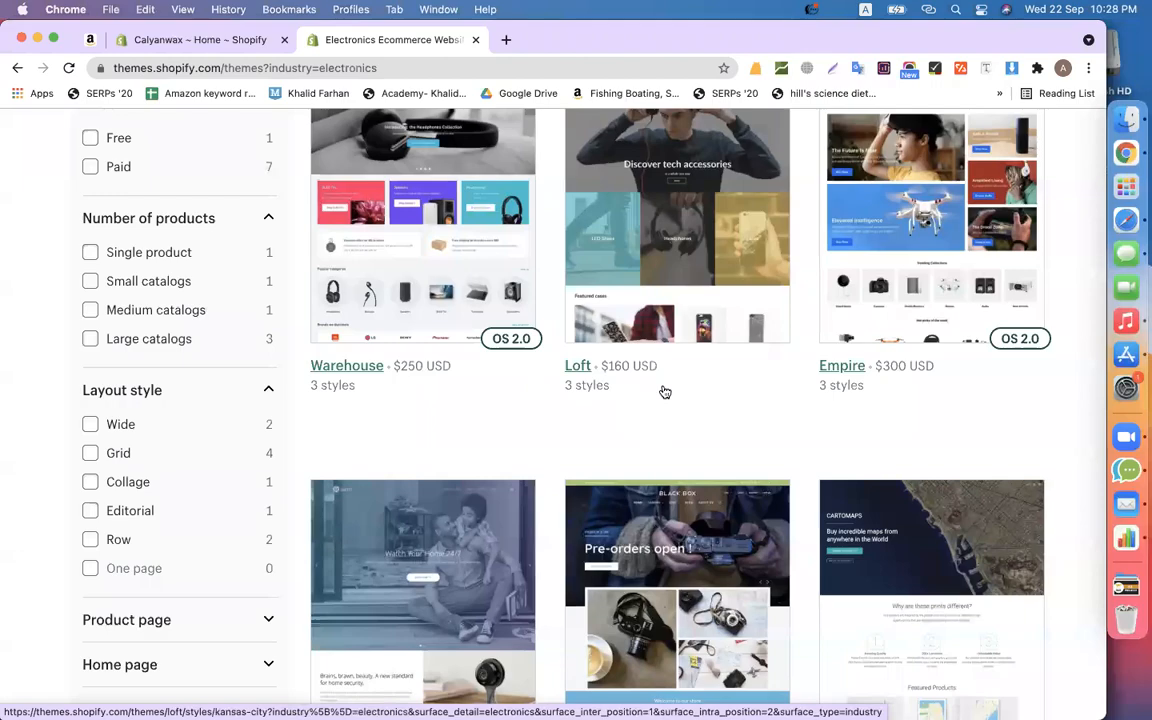
{"action": "scroll", "coordinate": [661, 391], "scroll_direction": "down", "scroll_amount": 5}
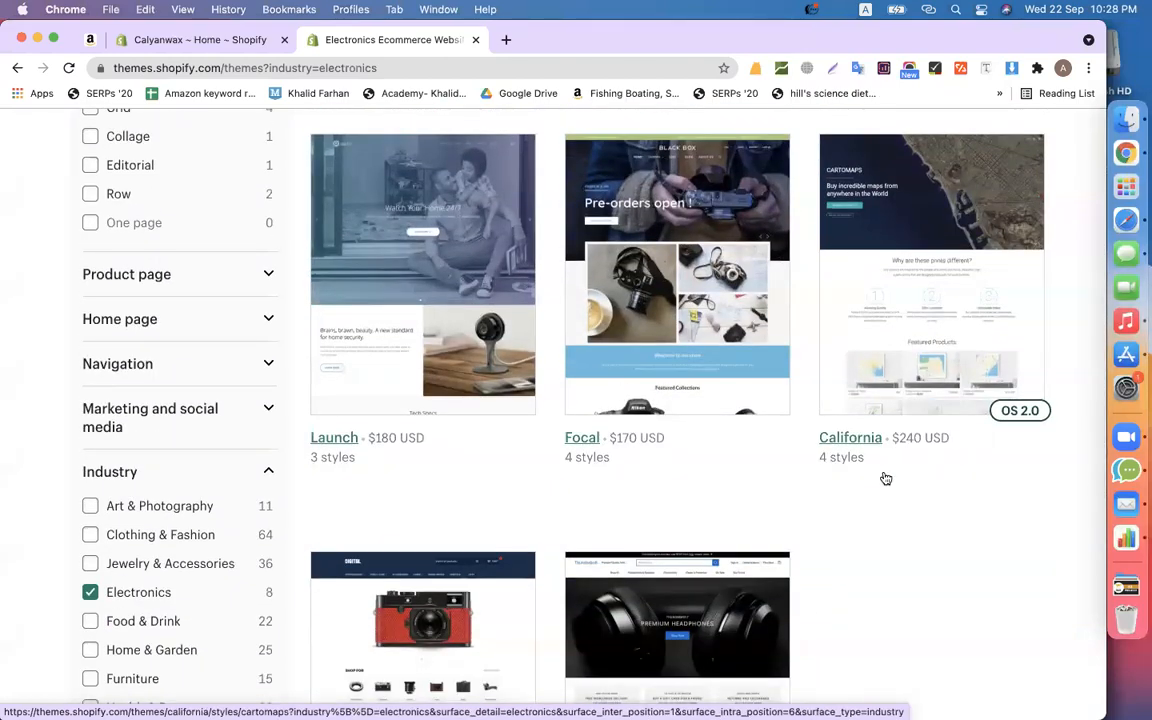
{"action": "scroll", "coordinate": [883, 478], "scroll_direction": "down", "scroll_amount": 5}
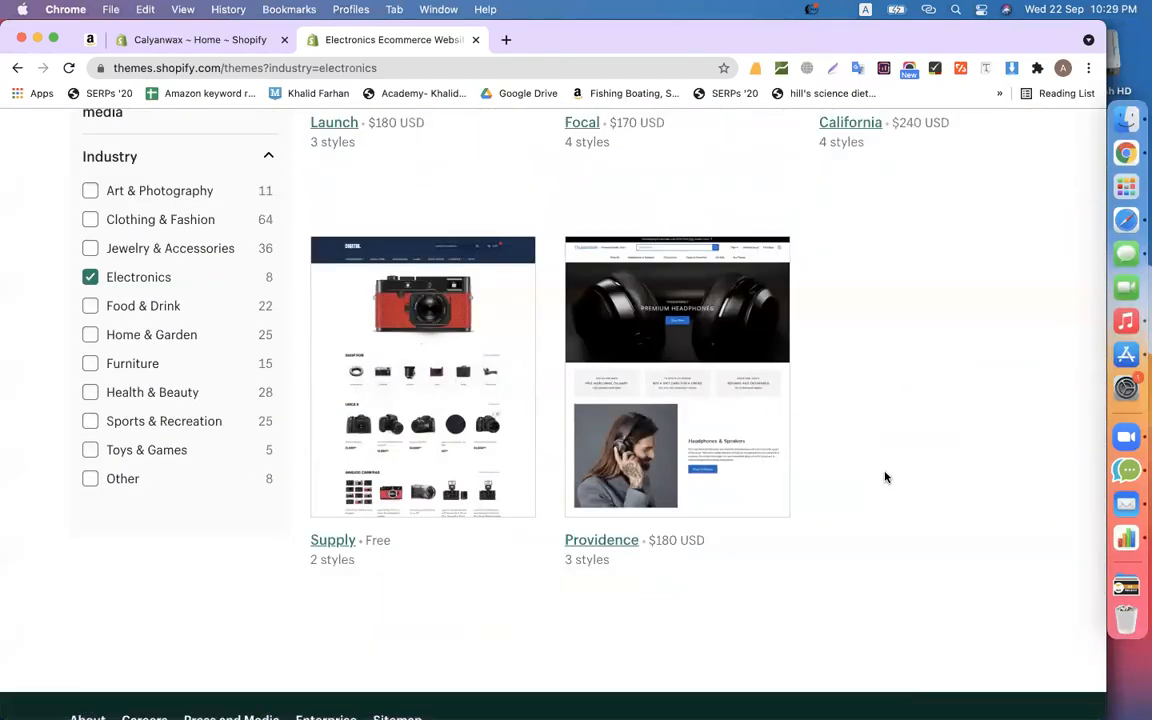
{"action": "scroll", "coordinate": [885, 477], "scroll_direction": "up", "scroll_amount": 15}
{"action": "scroll", "coordinate": [618, 540], "scroll_direction": "down", "scroll_amount": 5}
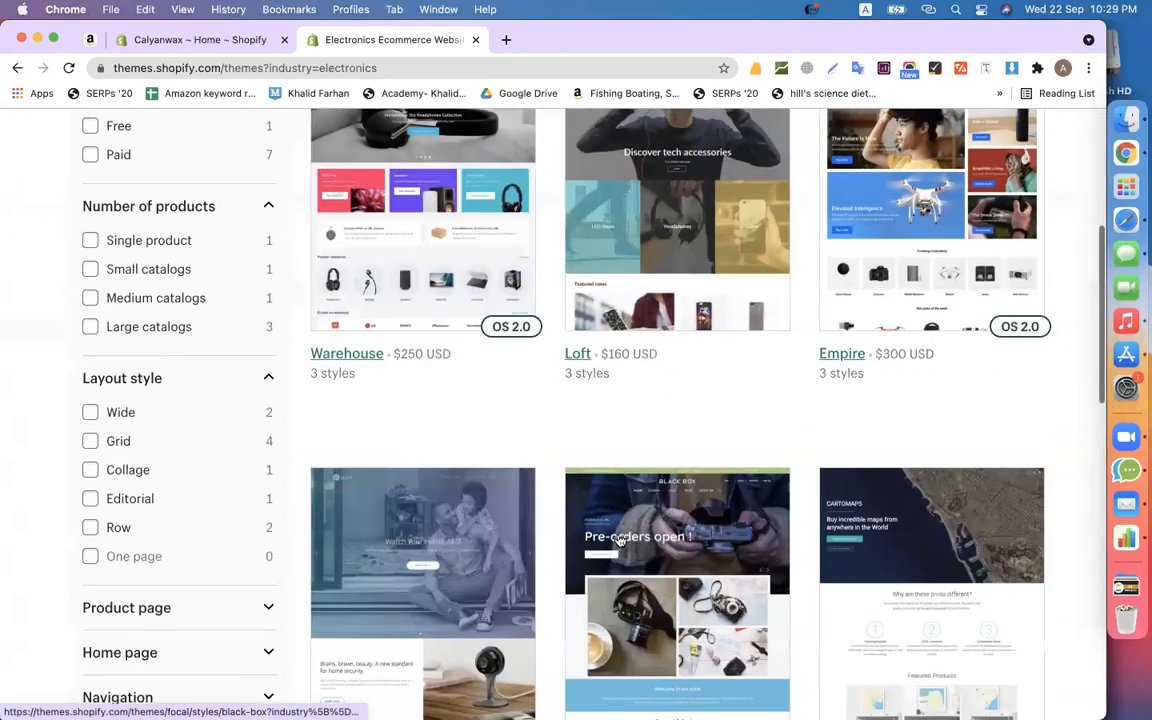
{"action": "scroll", "coordinate": [620, 540], "scroll_direction": "up", "scroll_amount": 5}
{"action": "scroll", "coordinate": [618, 540], "scroll_direction": "down", "scroll_amount": 3}
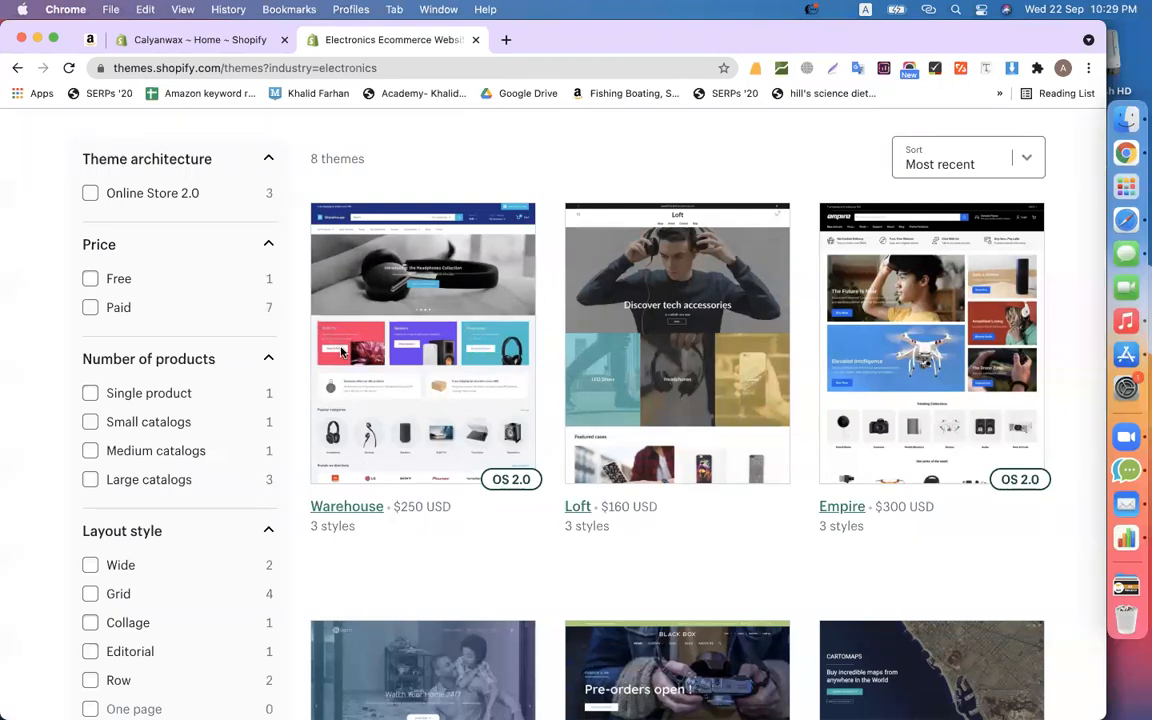
- Open the Warehouse theme's page and start trying the theme
{"action": "left_click", "coordinate": [422, 354]}
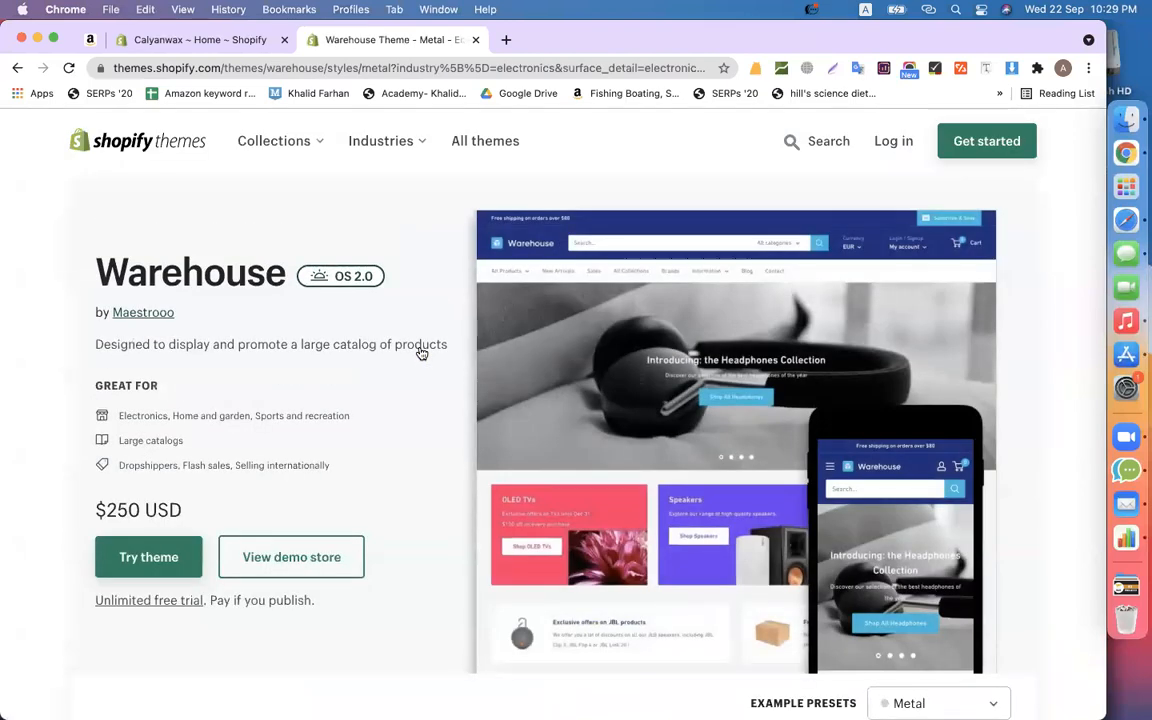
{"action": "scroll", "coordinate": [170, 460], "scroll_direction": "down", "scroll_amount": 3}
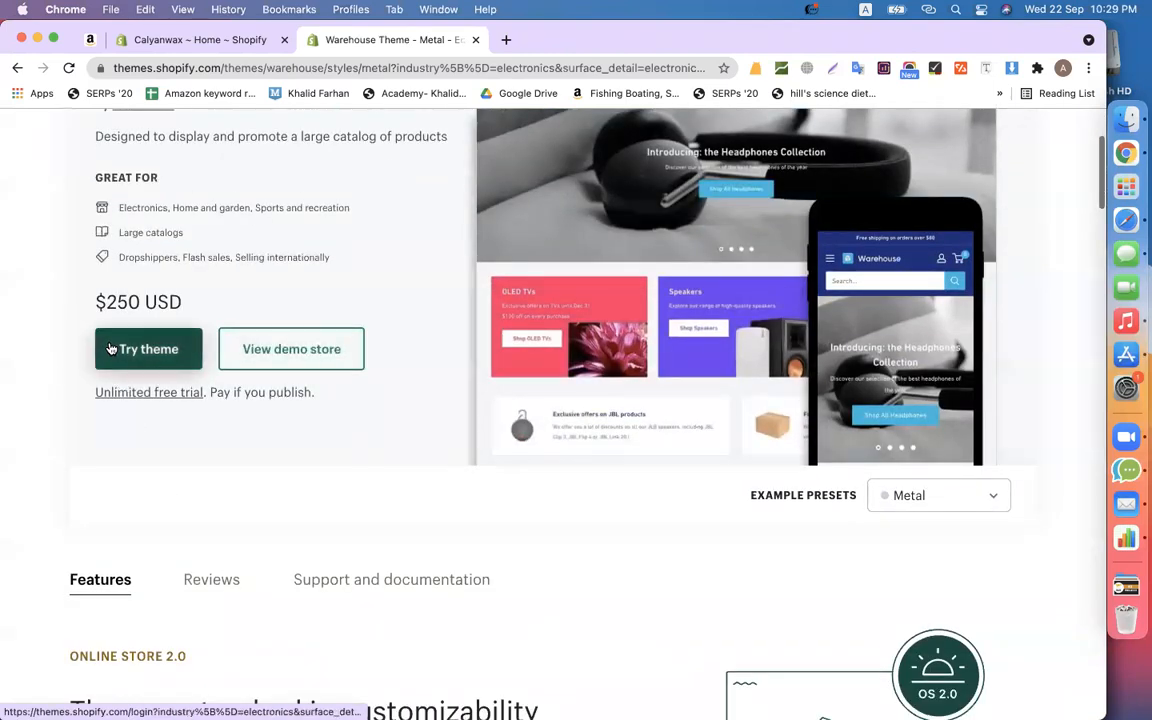
{"action": "left_click", "coordinate": [122, 360]}
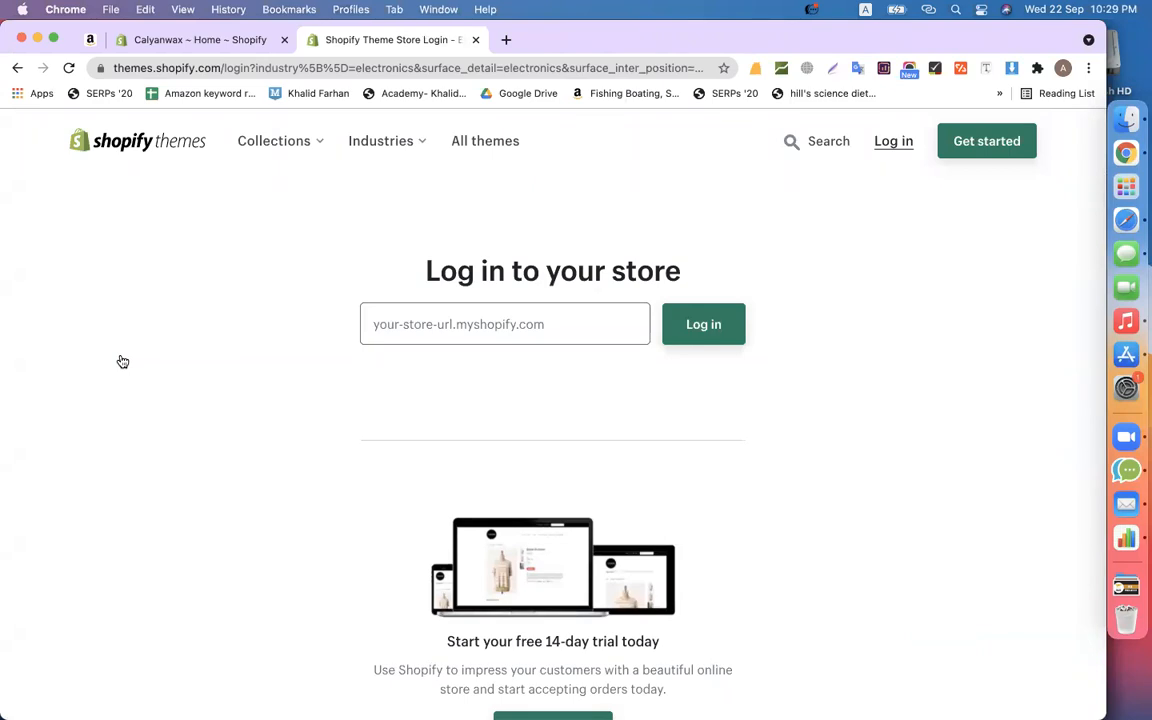
- Log in using the saved store URL
{"action": "left_click", "coordinate": [440, 330]}
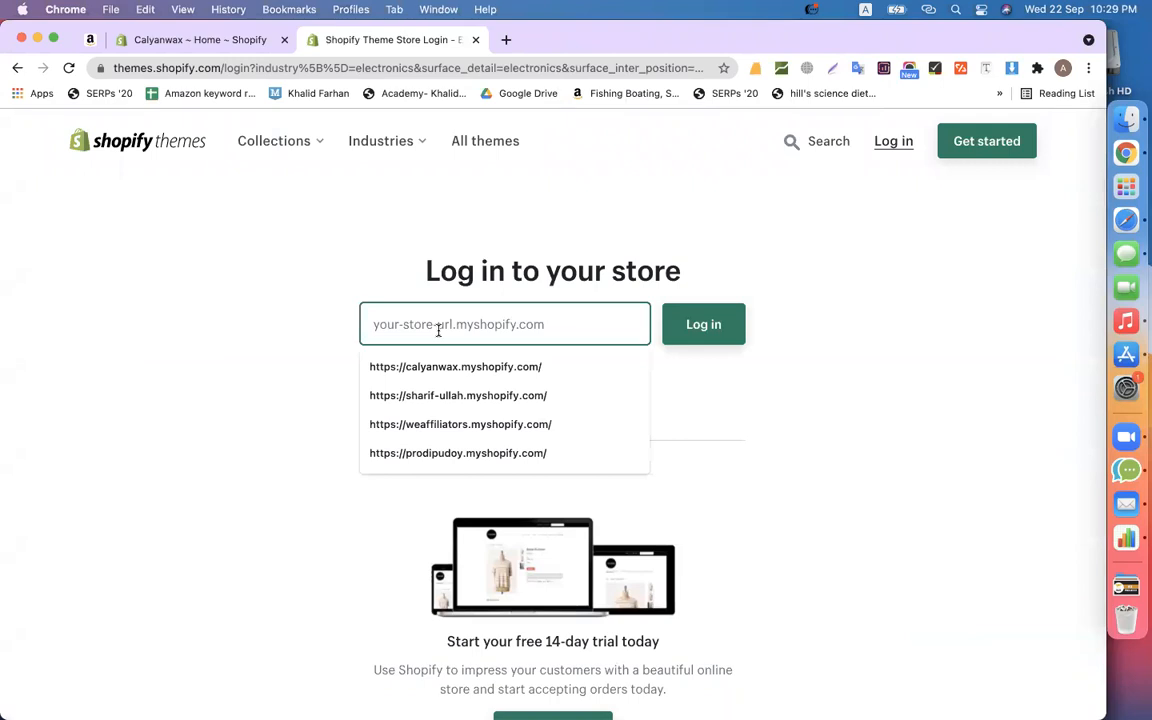
{"action": "left_click", "coordinate": [442, 367]}
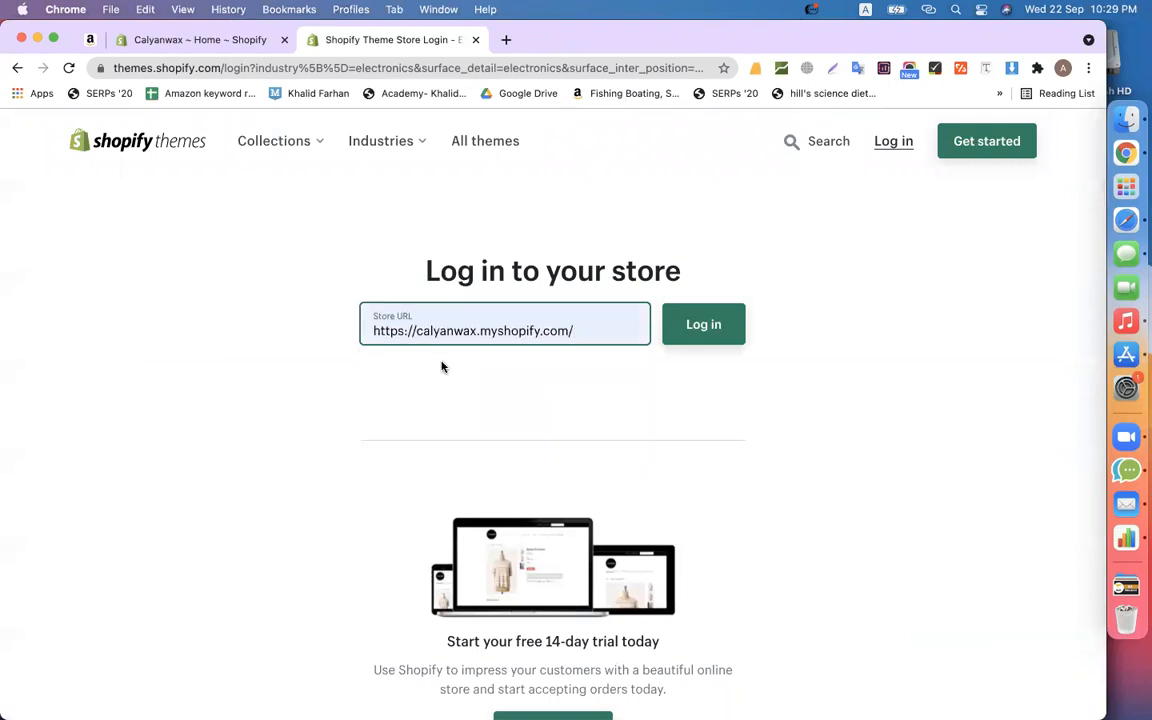
{"action": "left_click", "coordinate": [706, 330]}
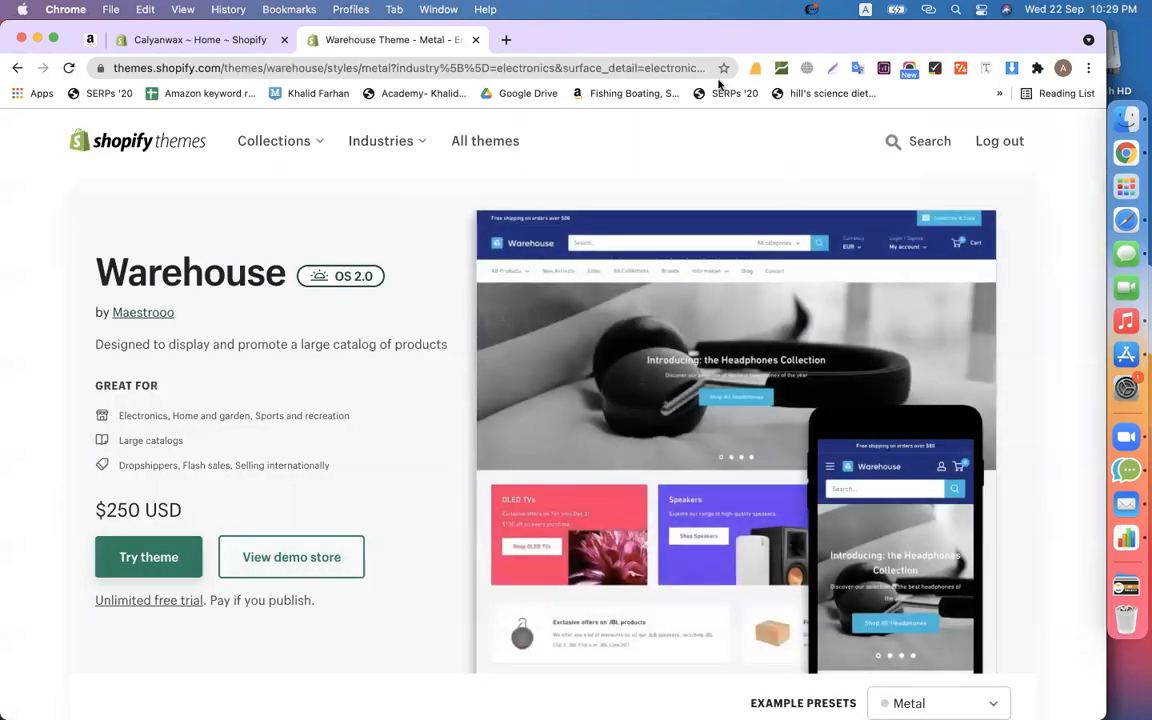
{"action": "scroll", "coordinate": [375, 404], "scroll_direction": "down", "scroll_amount": 3}
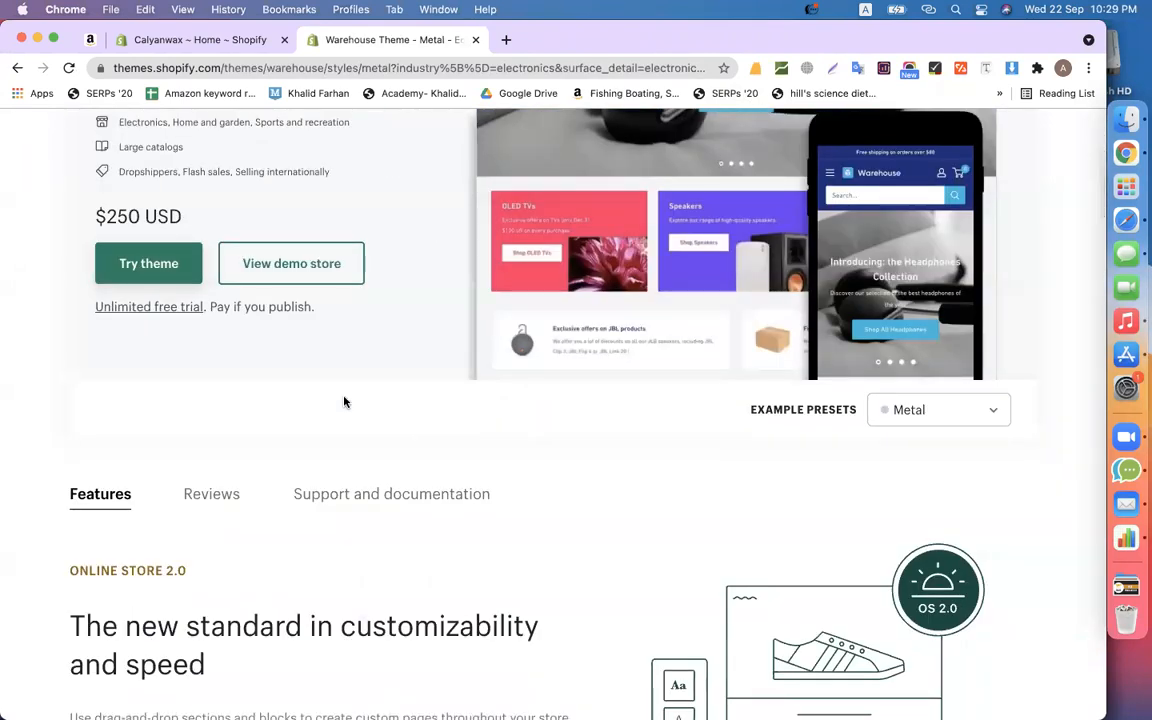
- Preview the Warehouse theme on the store, then open it in the theme editor
{"action": "left_click", "coordinate": [125, 267]}
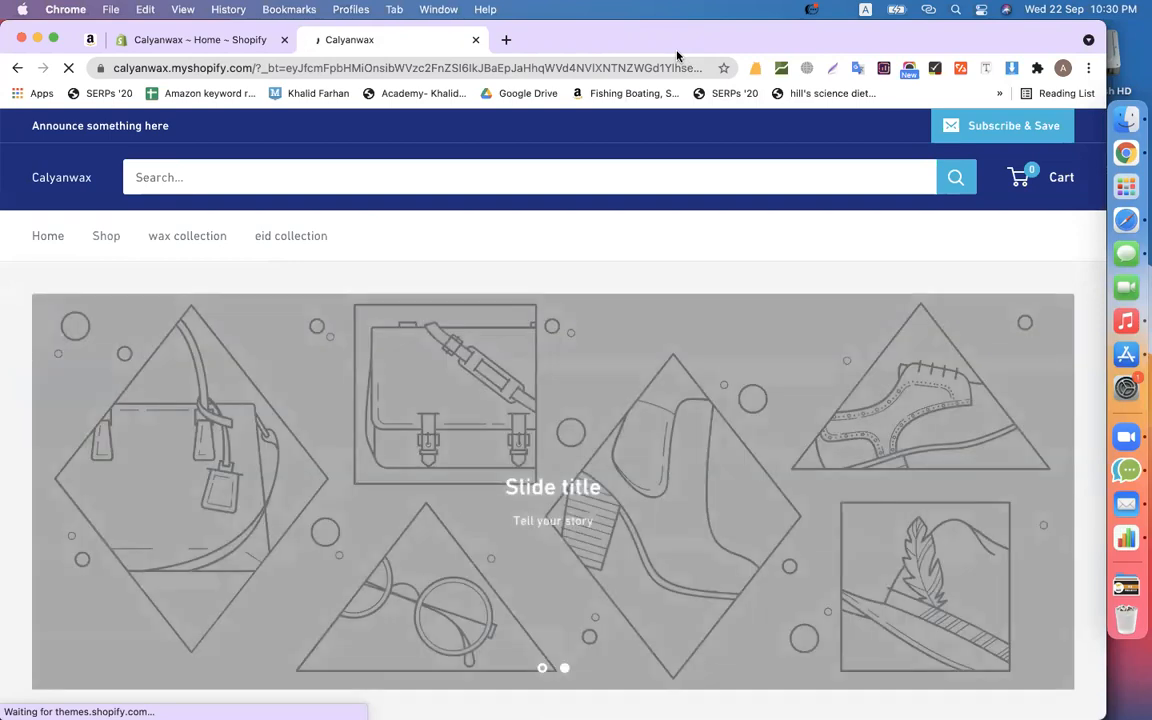
{"action": "scroll", "coordinate": [674, 299], "scroll_direction": "down", "scroll_amount": 15}
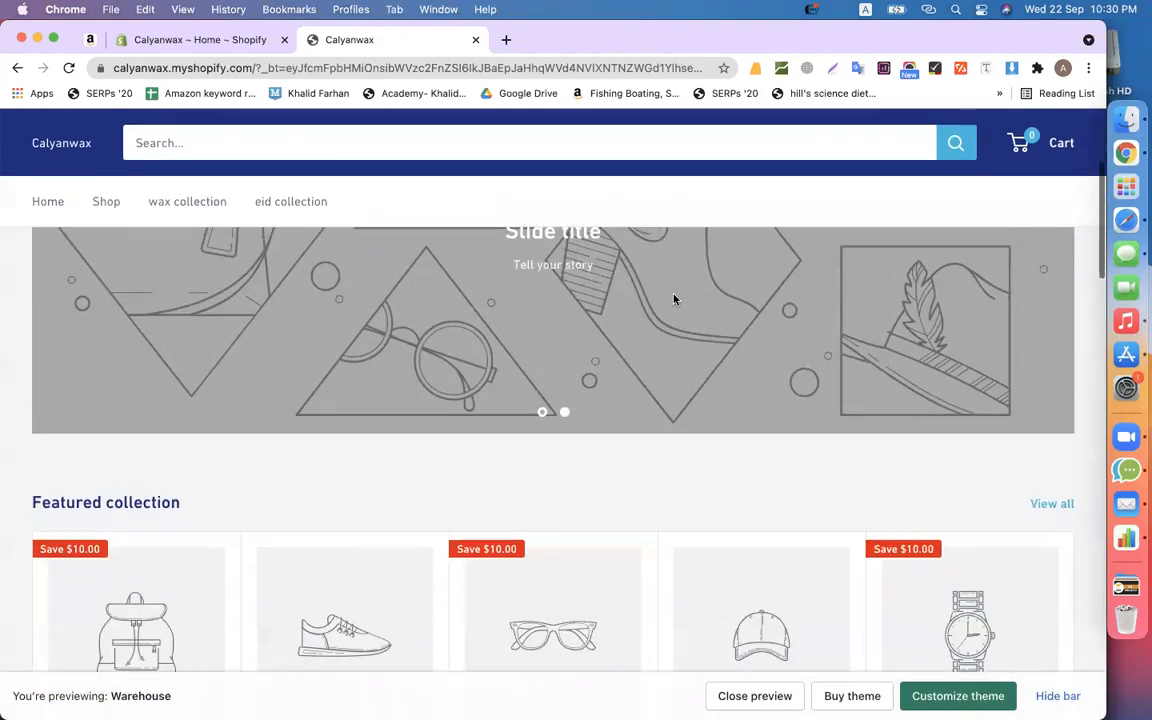
{"action": "scroll", "coordinate": [674, 299], "scroll_direction": "up", "scroll_amount": 10}
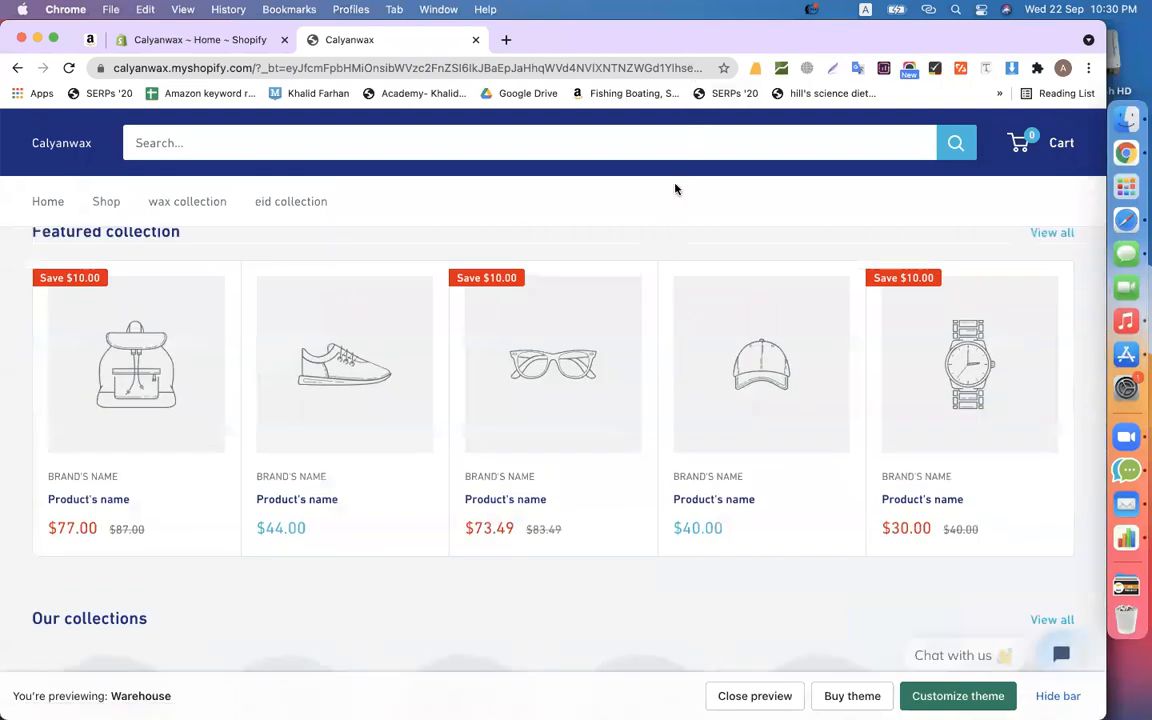
{"action": "scroll", "coordinate": [651, 371], "scroll_direction": "up", "scroll_amount": 5}
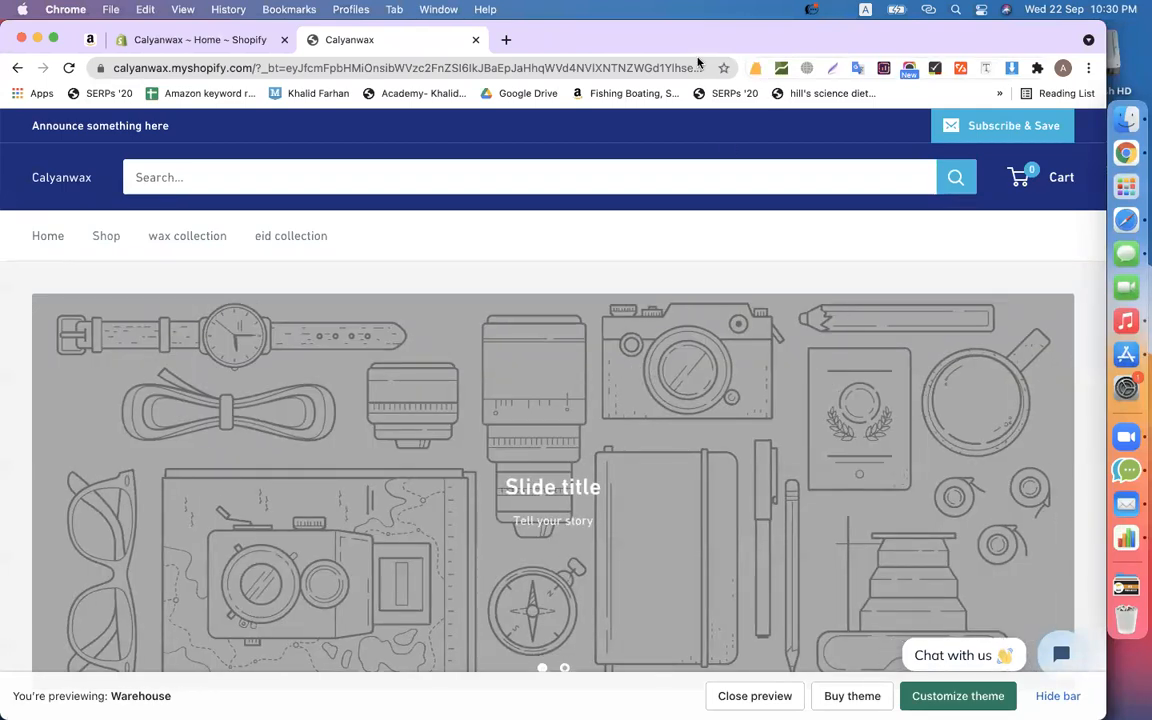
{"action": "scroll", "coordinate": [712, 341], "scroll_direction": "down", "scroll_amount": 10}
{"action": "scroll", "coordinate": [712, 341], "scroll_direction": "up", "scroll_amount": 20}
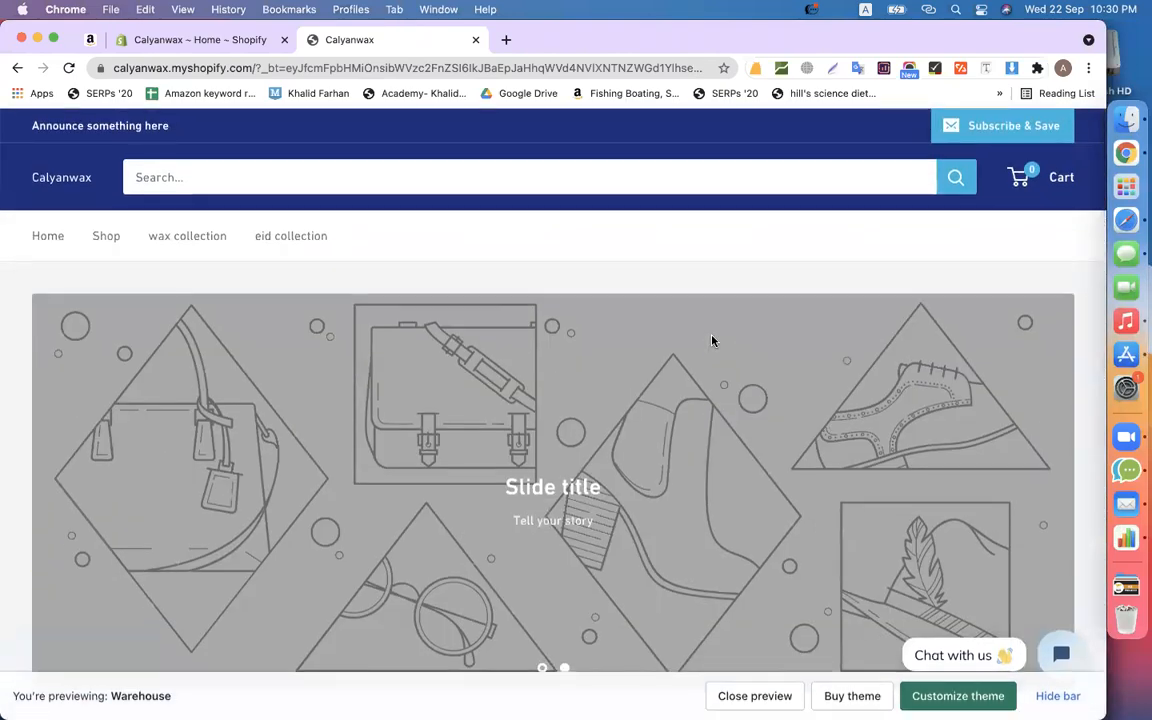
{"action": "scroll", "coordinate": [712, 341], "scroll_direction": "down", "scroll_amount": 5}
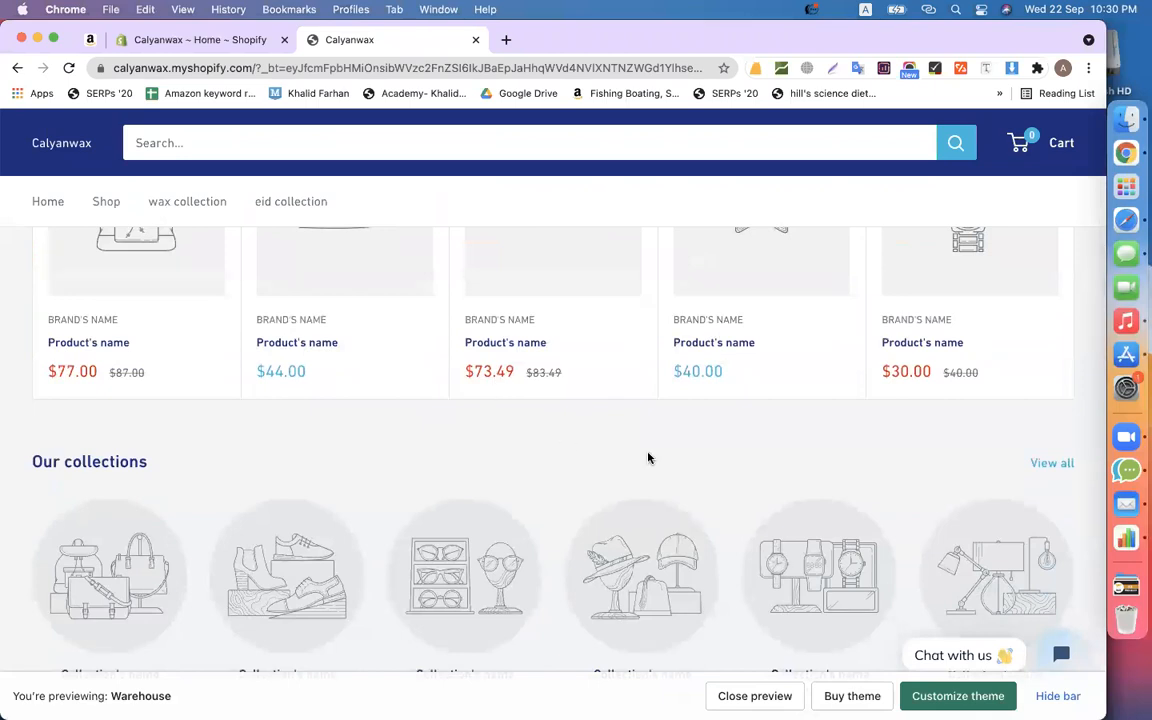
{"action": "scroll", "coordinate": [421, 474], "scroll_direction": "up", "scroll_amount": 5}
{"action": "scroll", "coordinate": [421, 474], "scroll_direction": "down", "scroll_amount": 4}
{"action": "scroll", "coordinate": [421, 474], "scroll_direction": "down", "scroll_amount": 4}
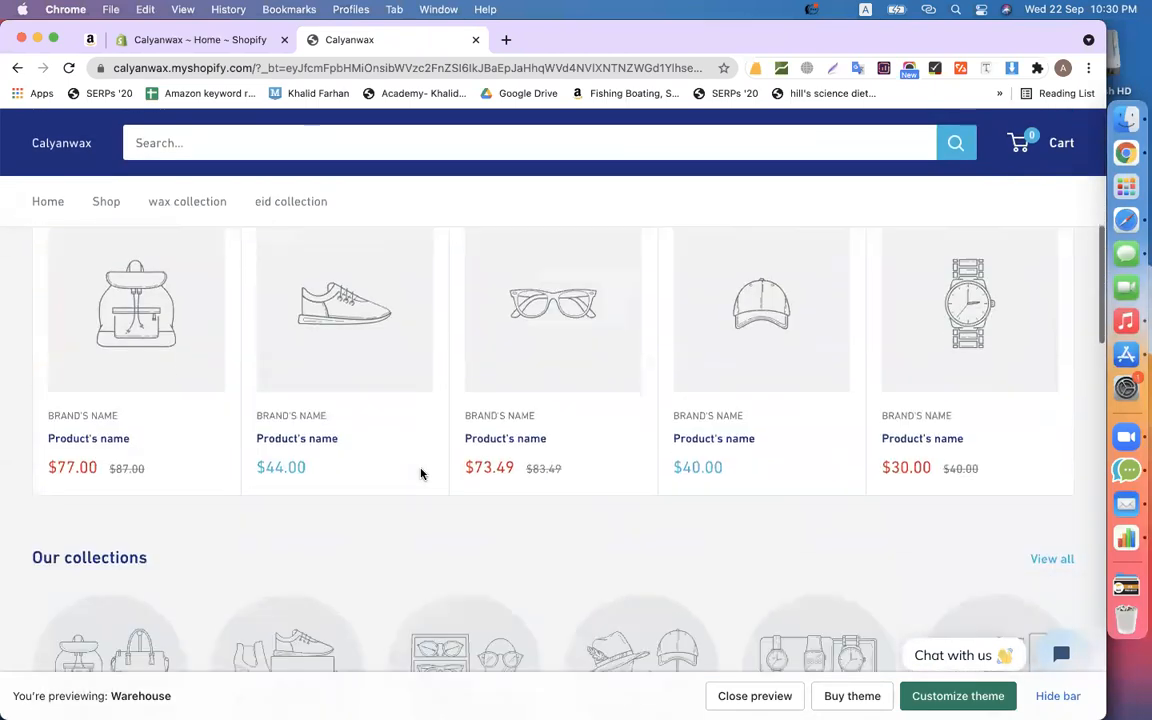
{"action": "scroll", "coordinate": [401, 375], "scroll_direction": "up", "scroll_amount": 5}
{"action": "scroll", "coordinate": [401, 375], "scroll_direction": "up", "scroll_amount": 5}
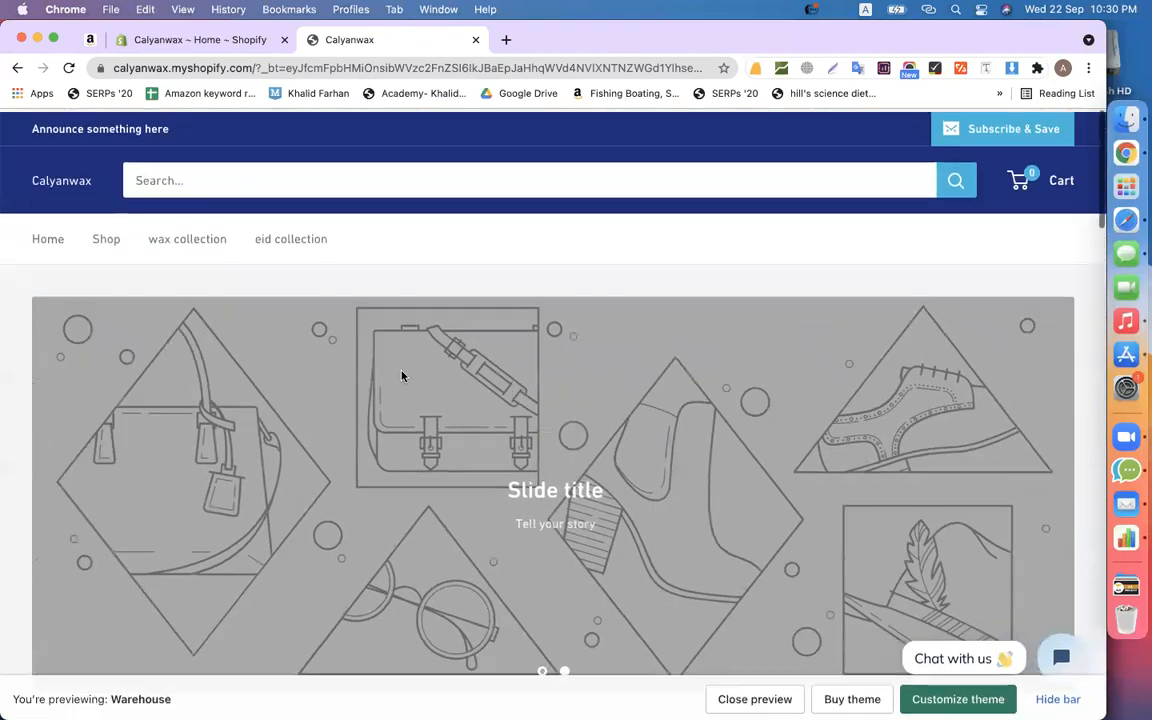
{"action": "scroll", "coordinate": [680, 442], "scroll_direction": "down", "scroll_amount": 2}
{"action": "scroll", "coordinate": [680, 442], "scroll_direction": "down", "scroll_amount": 3}
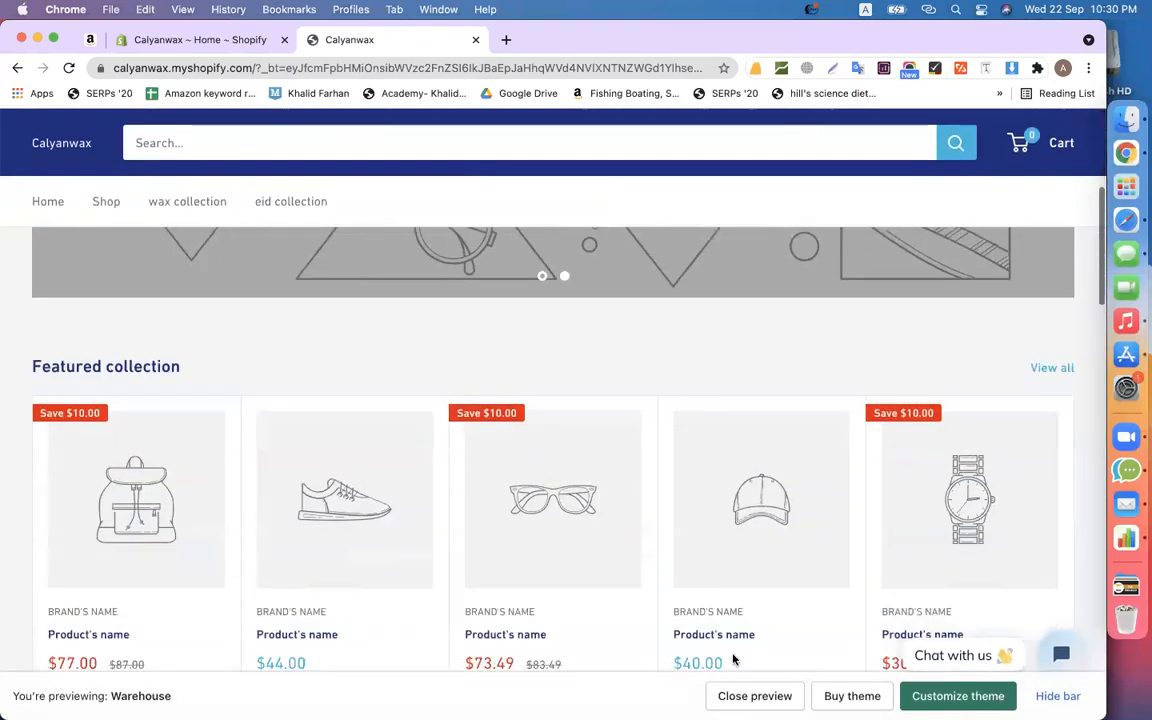
{"action": "left_click", "coordinate": [953, 697]}
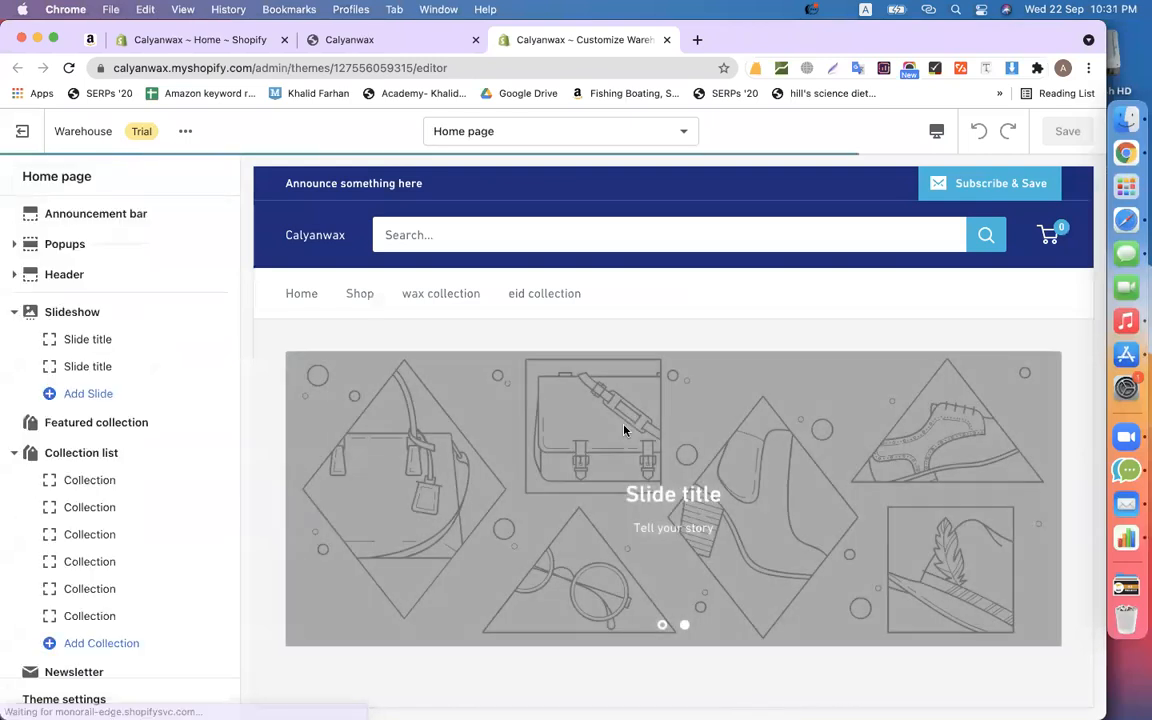
- Open a slideshow slide's image picker and try the boxed candles photo
{"action": "scroll", "coordinate": [624, 431], "scroll_direction": "down", "scroll_amount": 1}
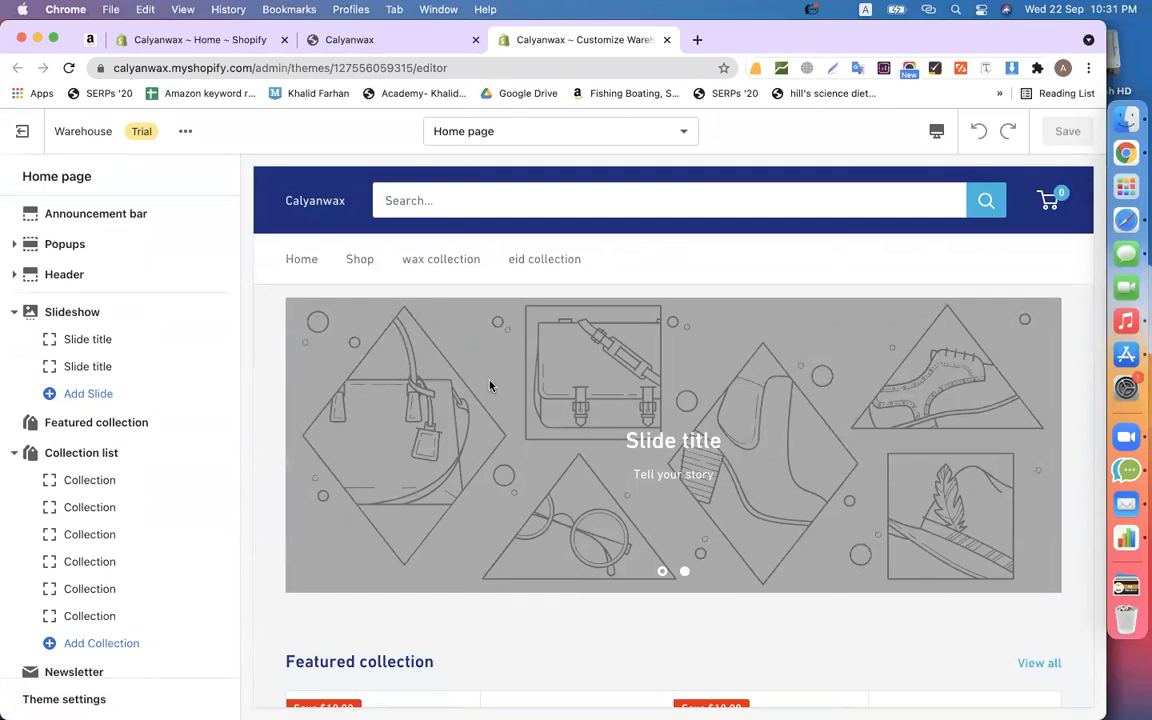
{"action": "scroll", "coordinate": [489, 386], "scroll_direction": "up", "scroll_amount": 1}
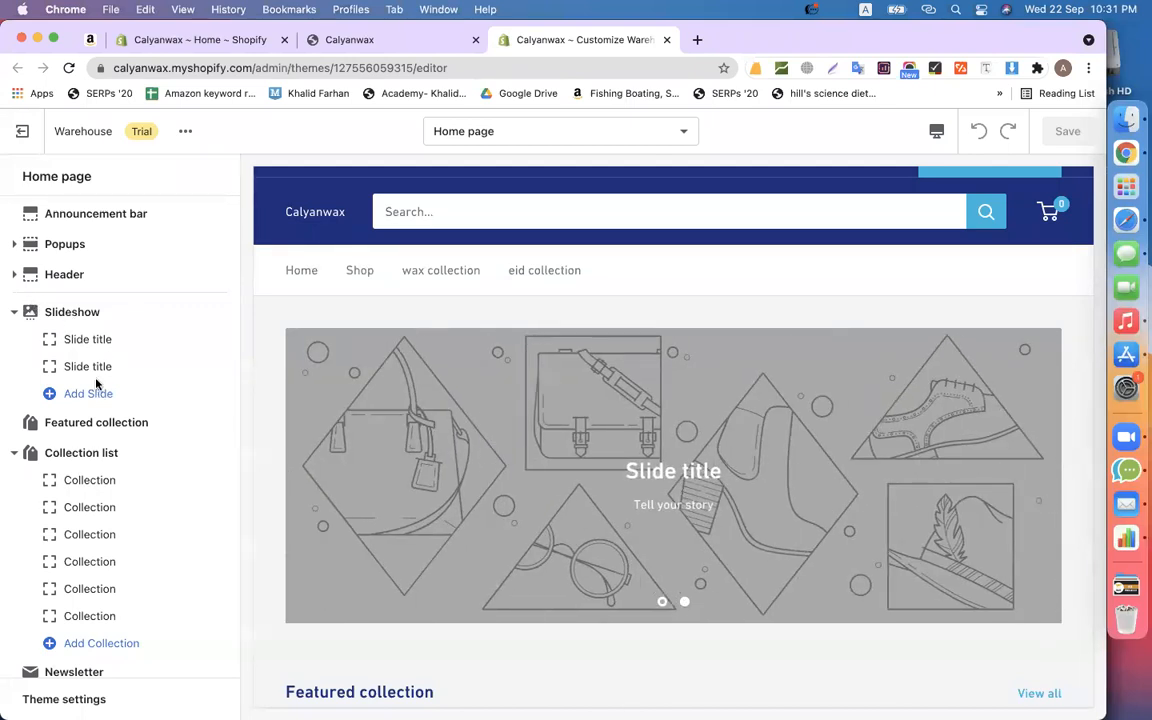
{"action": "left_click", "coordinate": [80, 340]}
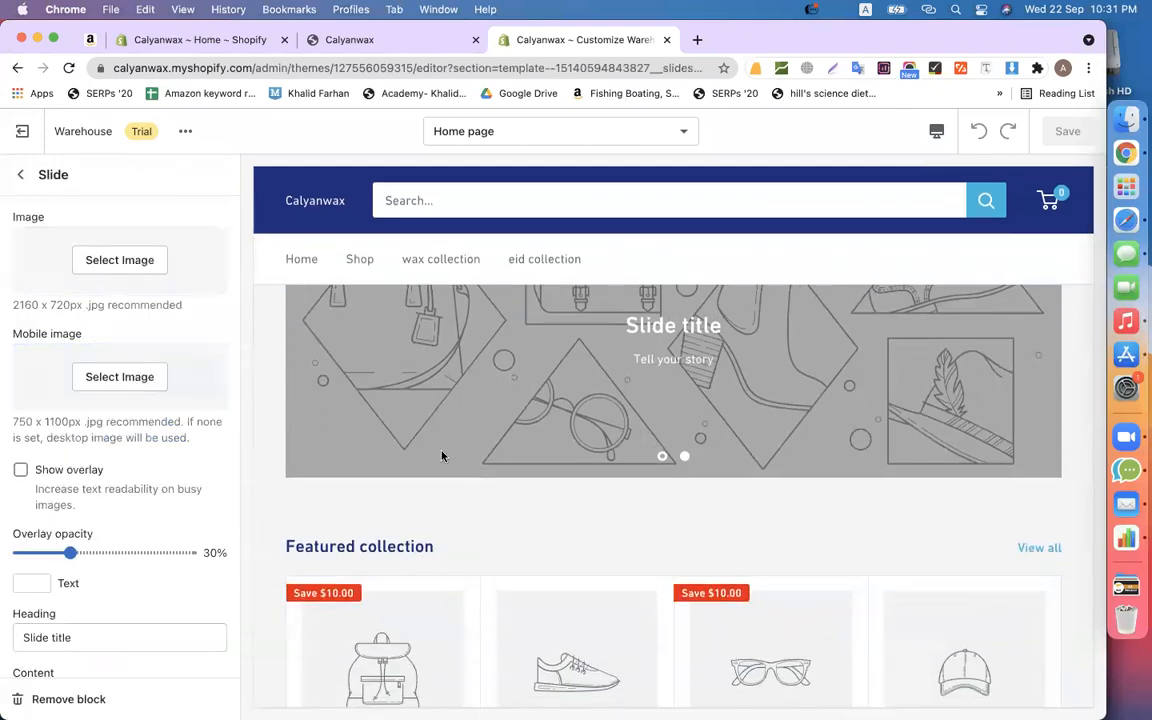
{"action": "left_click", "coordinate": [111, 262]}
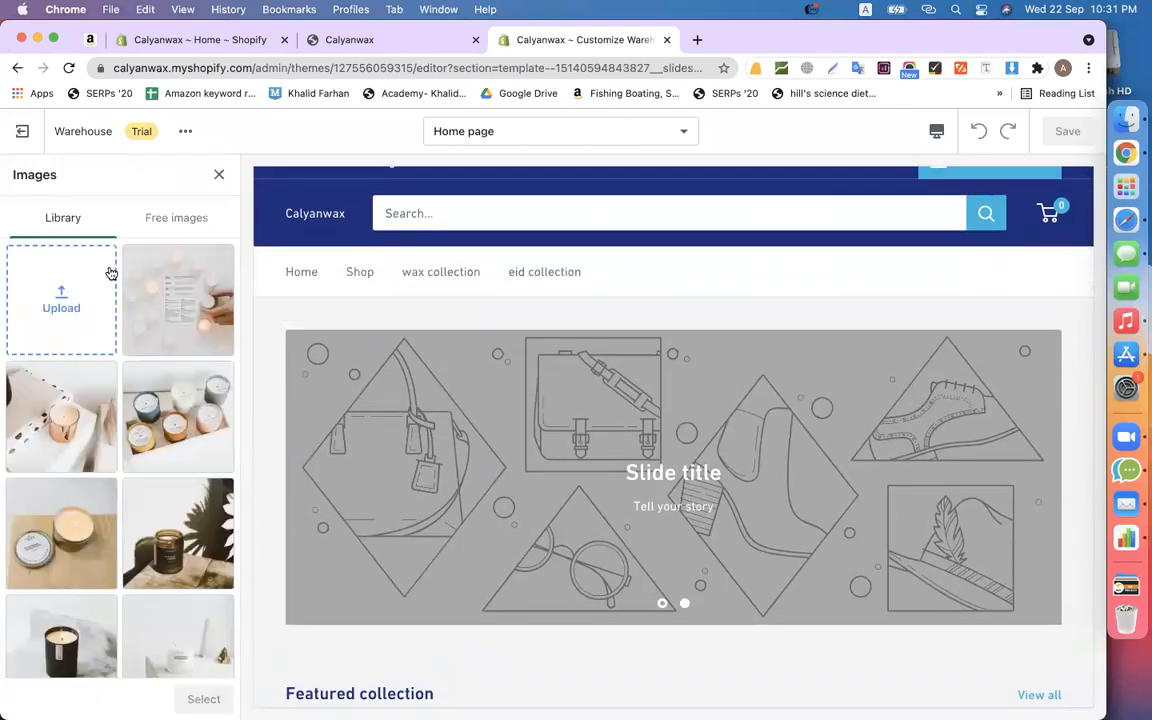
{"action": "left_click", "coordinate": [172, 372]}
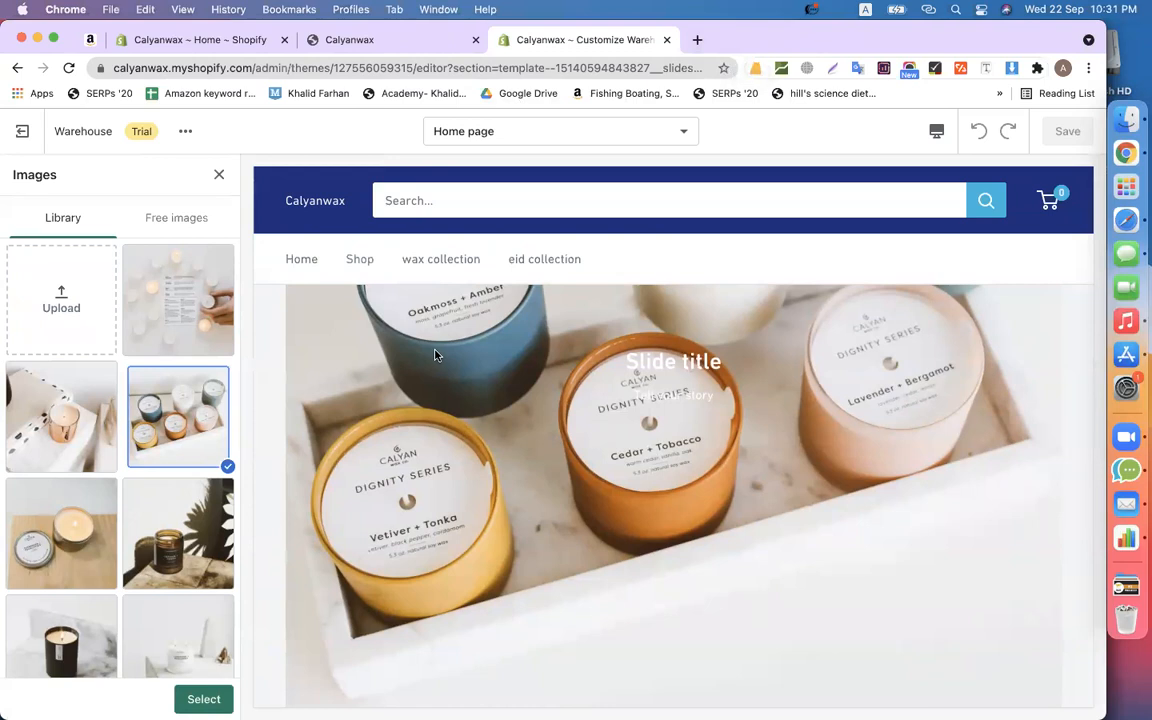
- Use the white Lavender + Bergamot candle photo from the library as the slide image
{"action": "scroll", "coordinate": [488, 424], "scroll_direction": "down", "scroll_amount": 5}
{"action": "scroll", "coordinate": [488, 424], "scroll_direction": "up", "scroll_amount": 5}
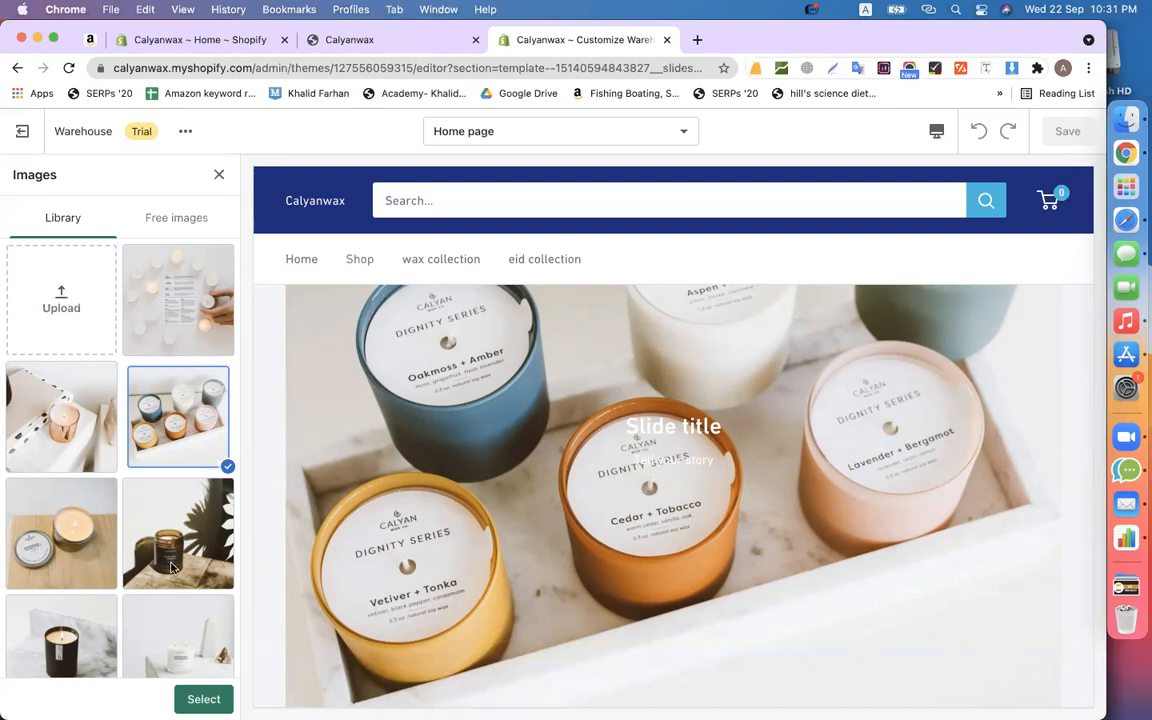
{"action": "scroll", "coordinate": [165, 590], "scroll_direction": "down", "scroll_amount": 3}
{"action": "left_click", "coordinate": [176, 489]}
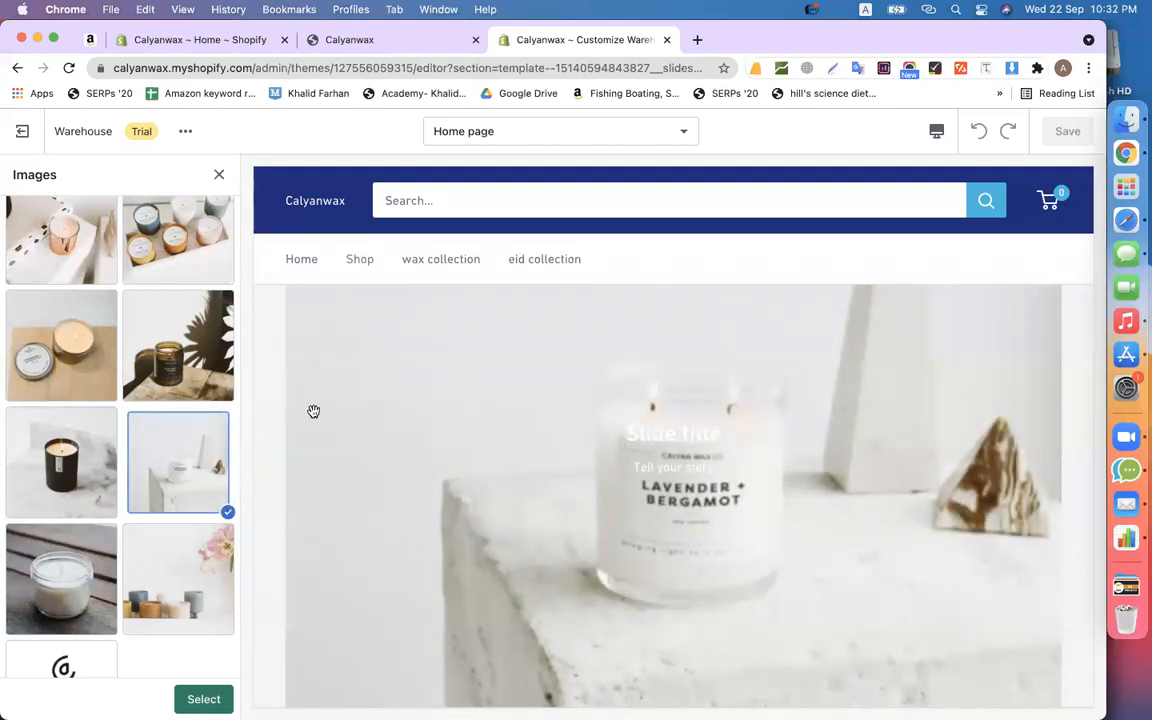
{"action": "scroll", "coordinate": [600, 472], "scroll_direction": "down", "scroll_amount": 10}
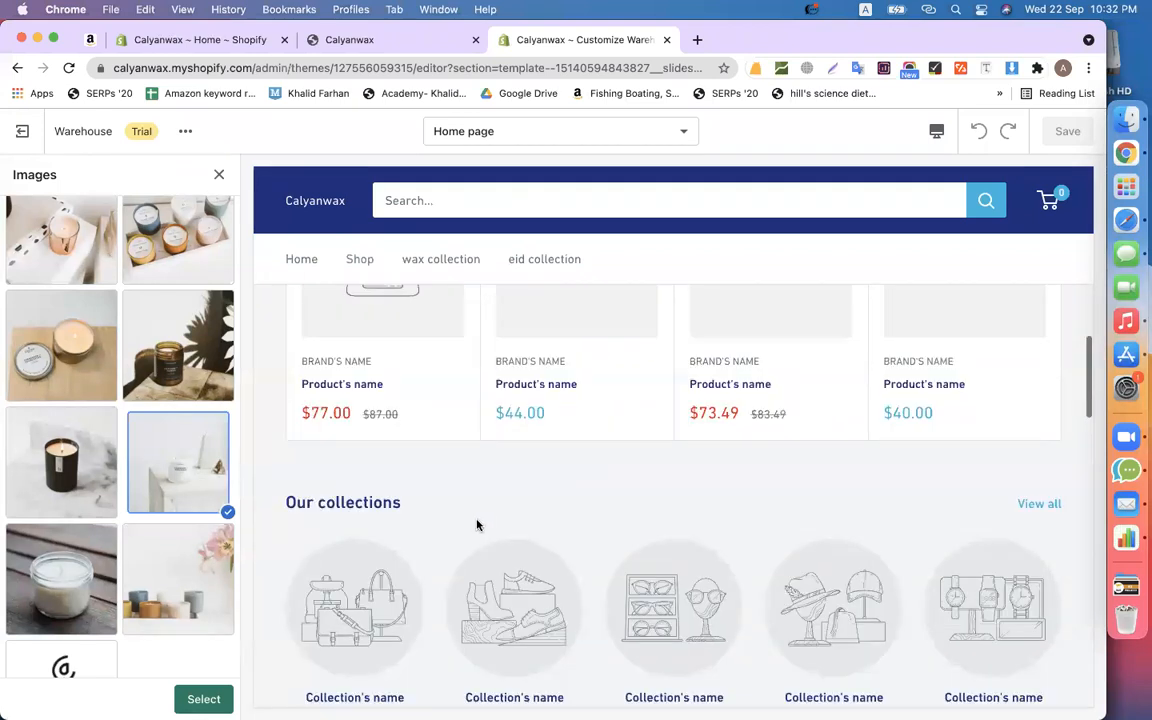
{"action": "scroll", "coordinate": [477, 525], "scroll_direction": "up", "scroll_amount": 3}
{"action": "scroll", "coordinate": [841, 478], "scroll_direction": "up", "scroll_amount": 5}
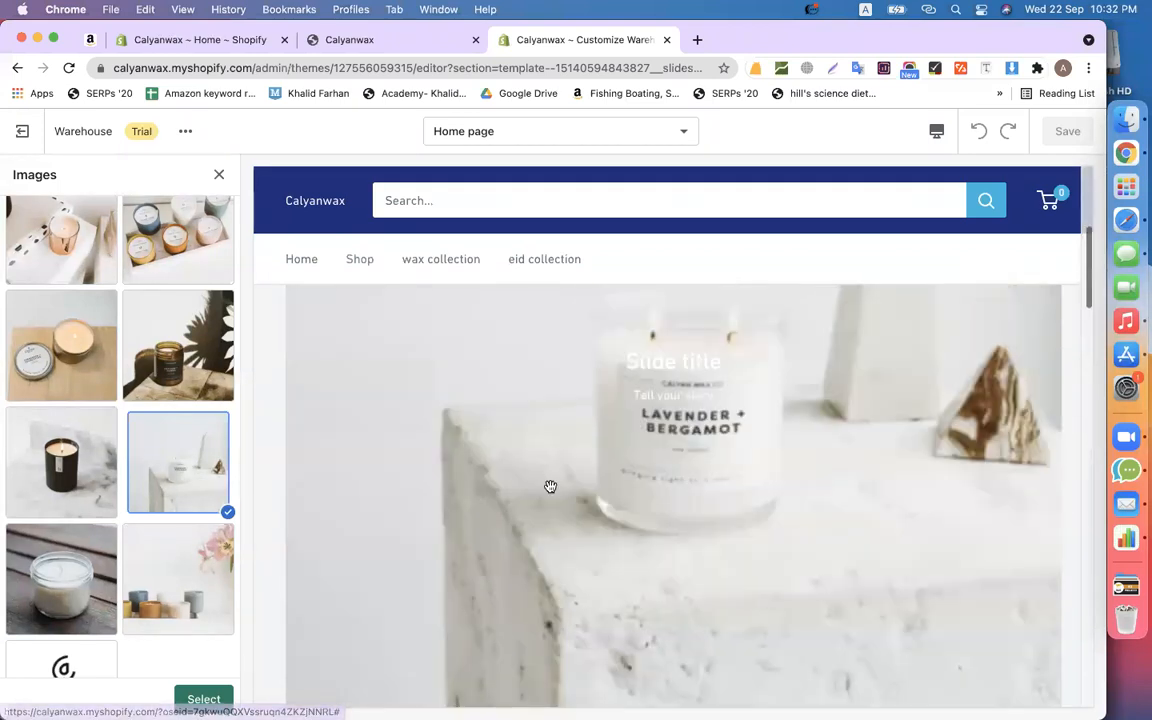
{"action": "scroll", "coordinate": [550, 486], "scroll_direction": "down", "scroll_amount": 5}
{"action": "scroll", "coordinate": [548, 481], "scroll_direction": "up", "scroll_amount": 5}
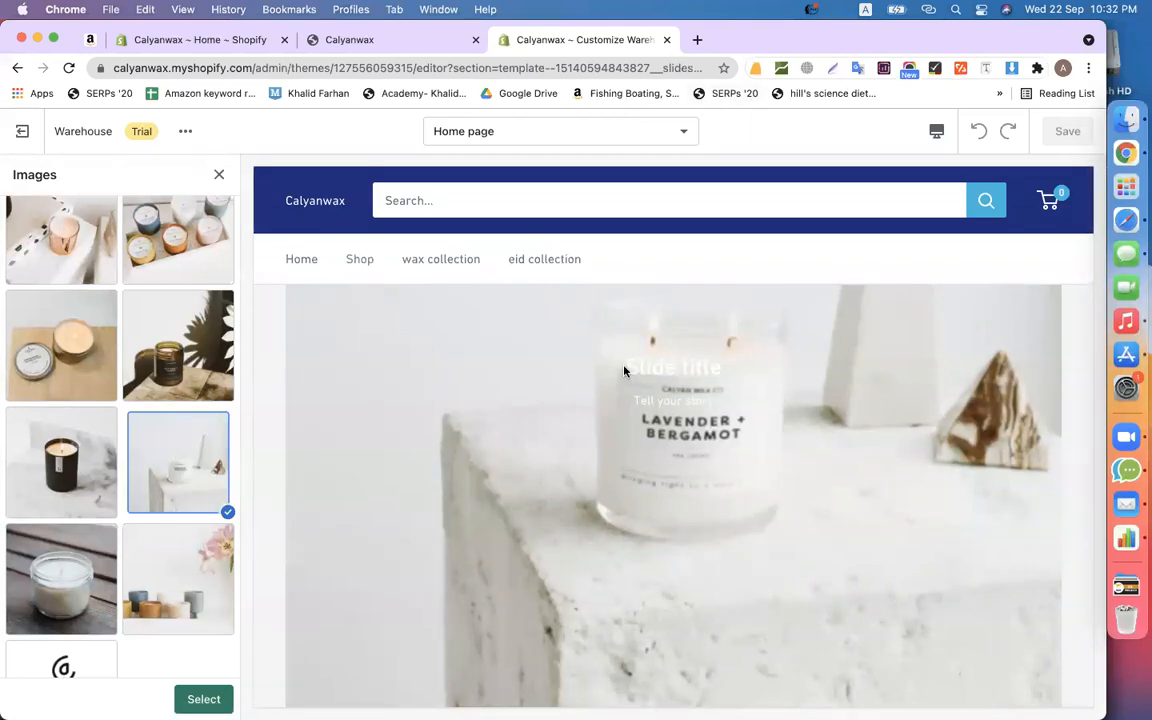
{"action": "scroll", "coordinate": [624, 371], "scroll_direction": "down", "scroll_amount": 5}
{"action": "scroll", "coordinate": [624, 371], "scroll_direction": "up", "scroll_amount": 5}
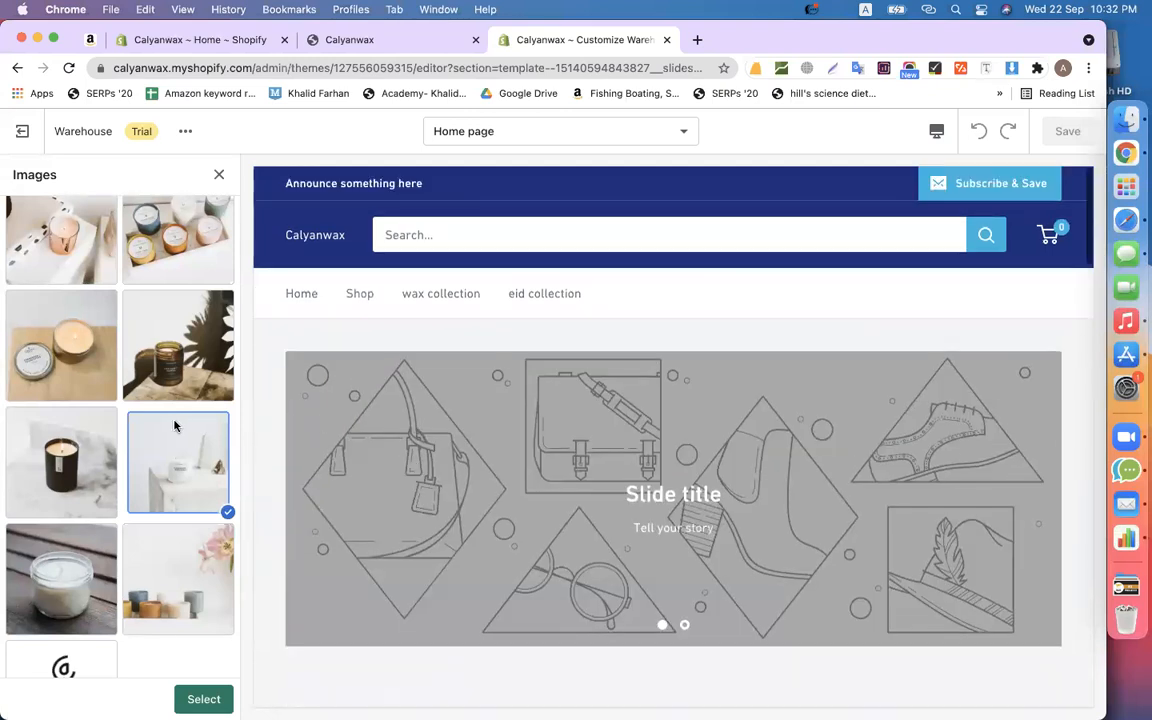
{"action": "left_click", "coordinate": [208, 699]}
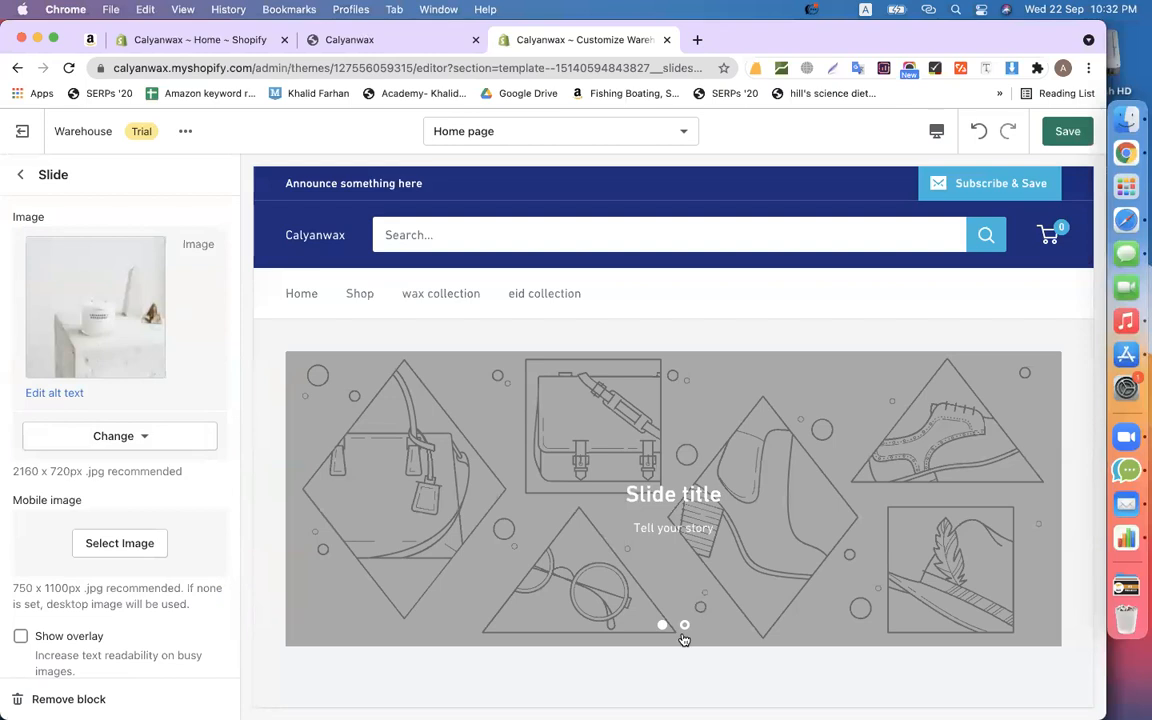
{"action": "left_click", "coordinate": [661, 624]}
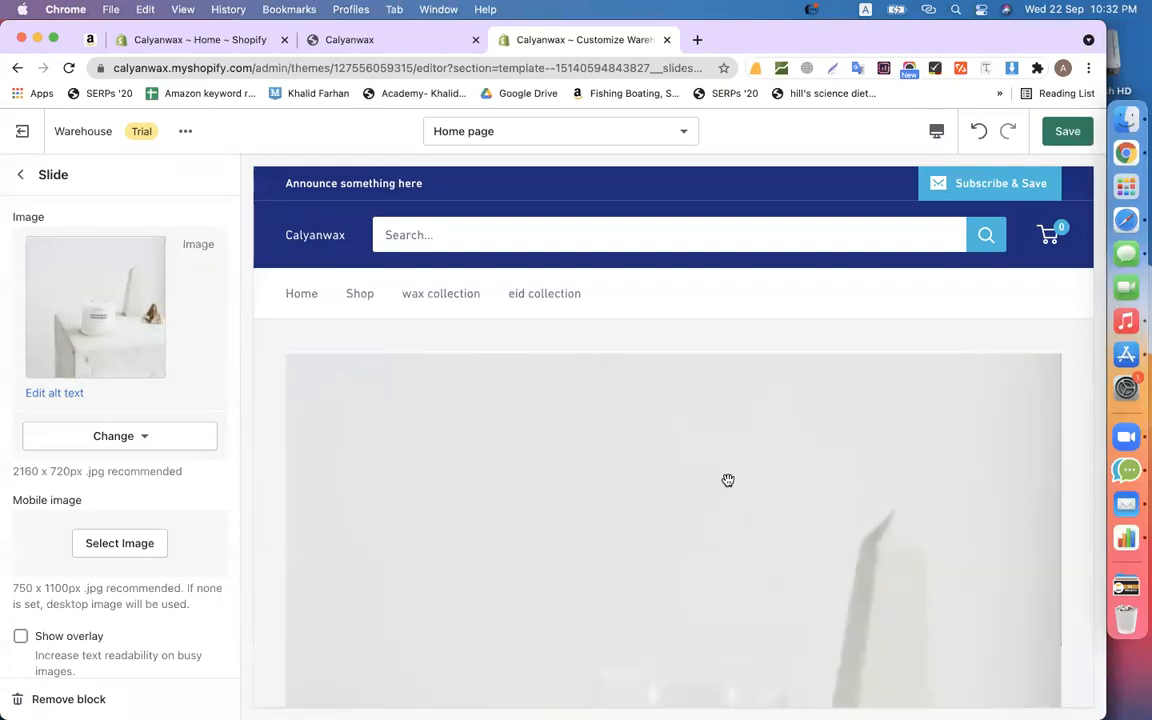
{"action": "scroll", "coordinate": [728, 481], "scroll_direction": "down", "scroll_amount": 4}
{"action": "scroll", "coordinate": [728, 481], "scroll_direction": "up", "scroll_amount": 1}
{"action": "scroll", "coordinate": [728, 481], "scroll_direction": "down", "scroll_amount": 4}
{"action": "scroll", "coordinate": [728, 484], "scroll_direction": "up", "scroll_amount": 4}
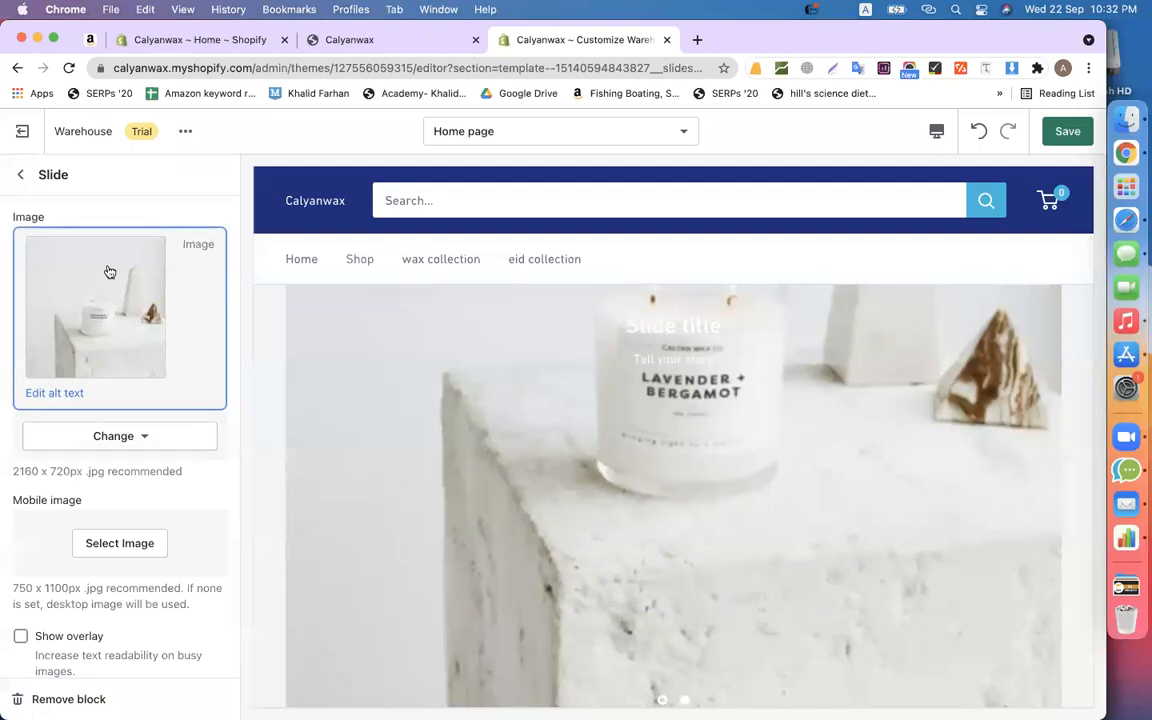
- Swap the slide image for the open wax tin photo found by searching 'wax' in Free images
{"action": "left_click", "coordinate": [110, 441]}
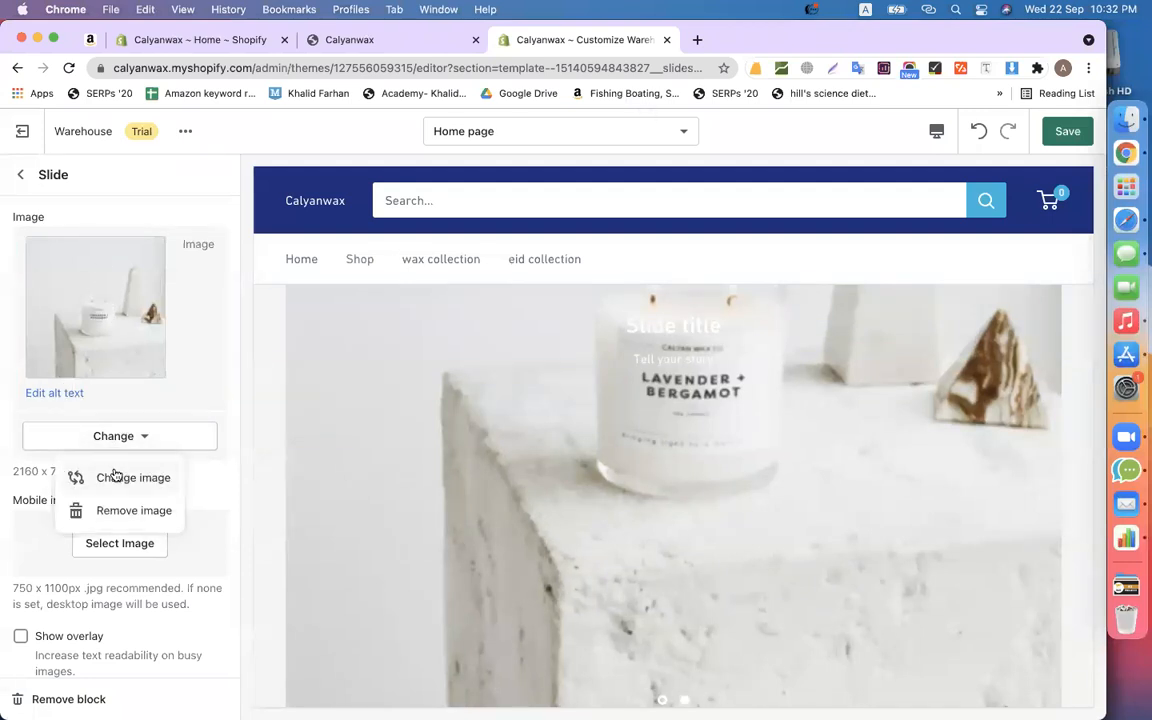
{"action": "left_click", "coordinate": [115, 476]}
{"action": "left_click", "coordinate": [182, 220]}
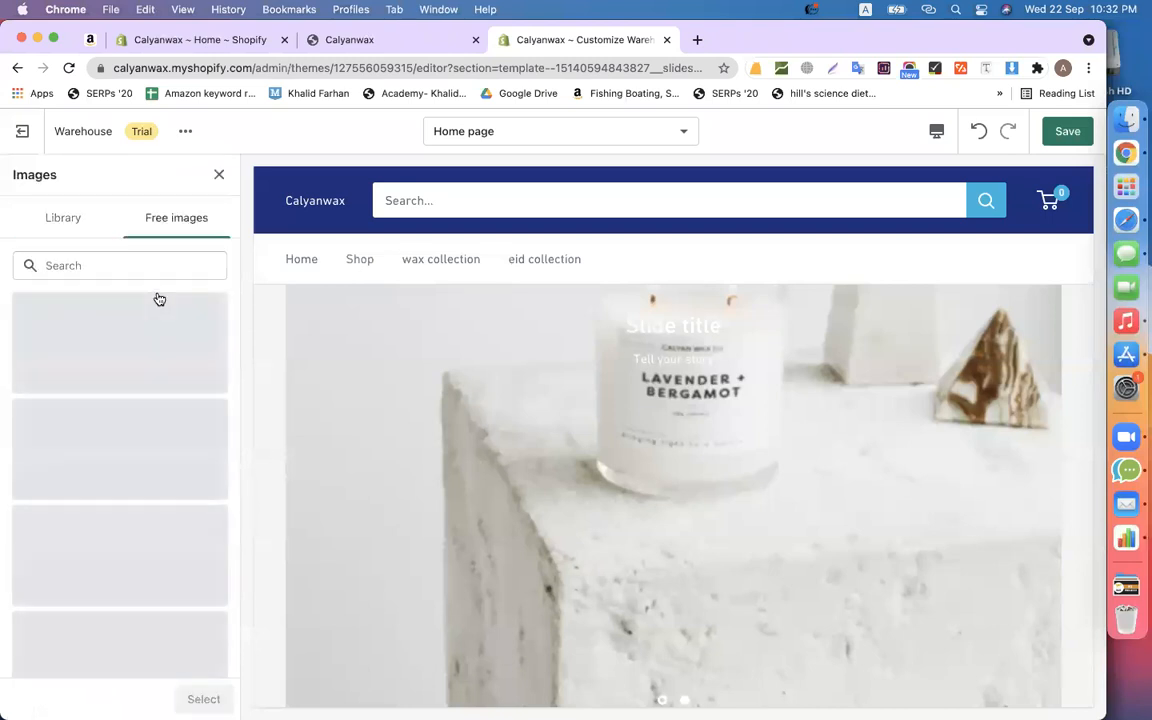
{"action": "left_click", "coordinate": [128, 264]}
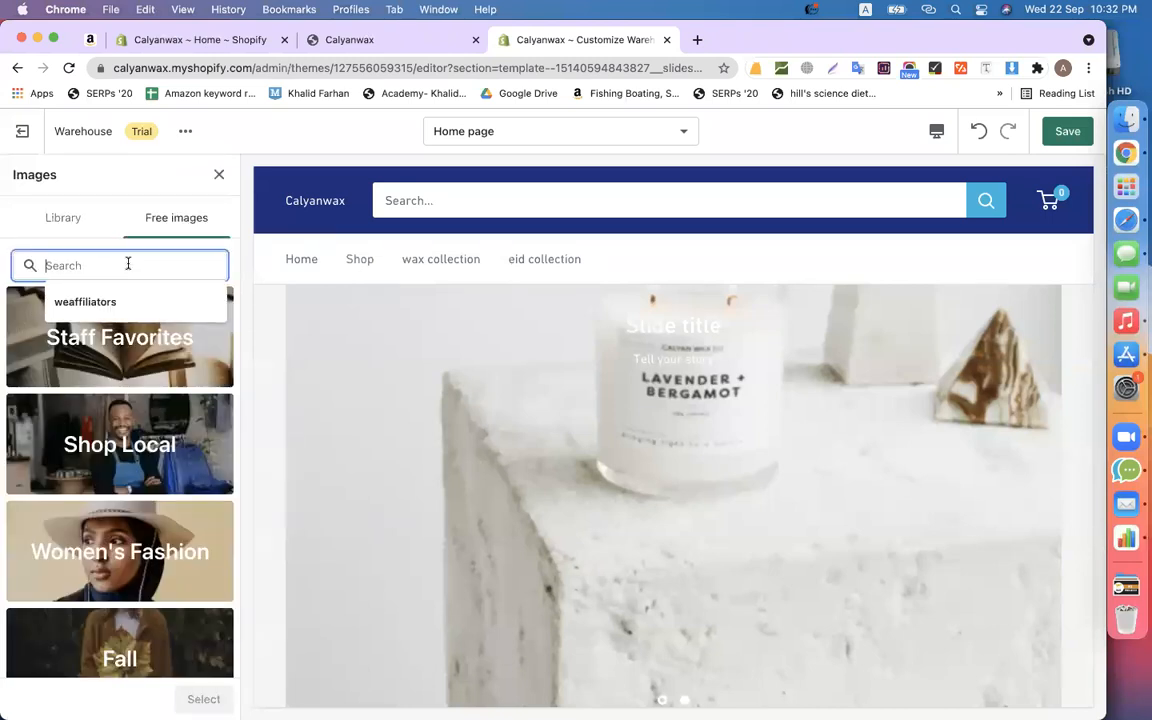
{"action": "type", "text": "wax"}
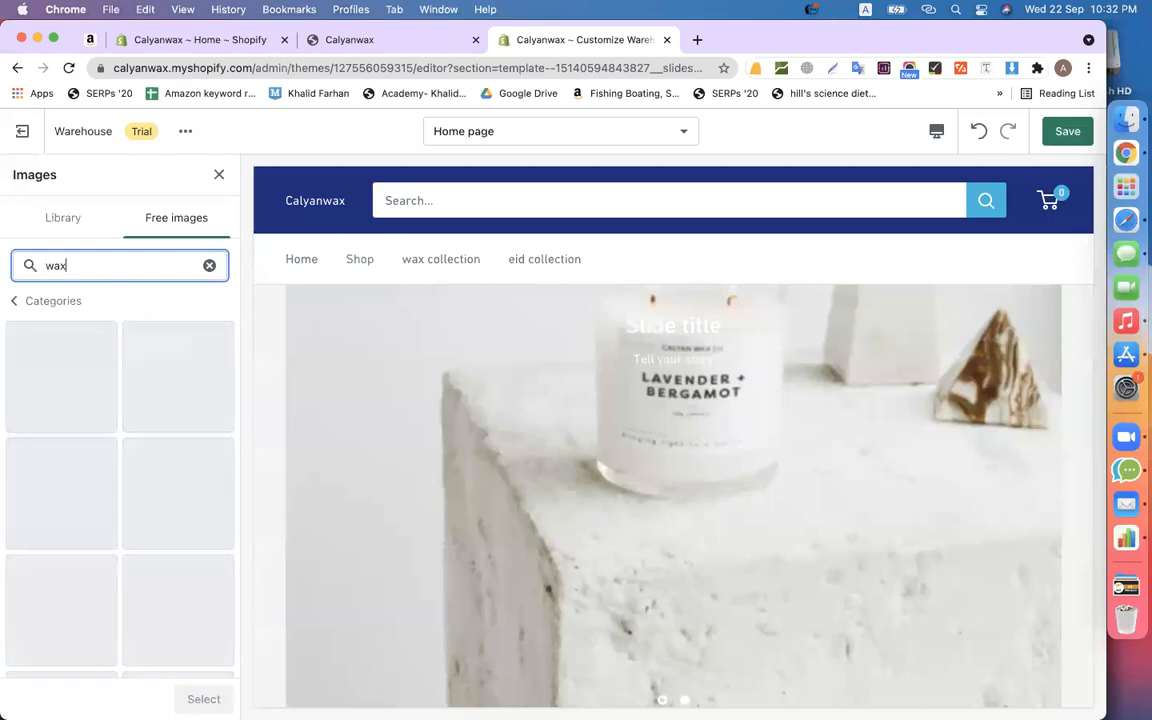
{"action": "scroll", "coordinate": [109, 320], "scroll_direction": "down", "scroll_amount": 3}
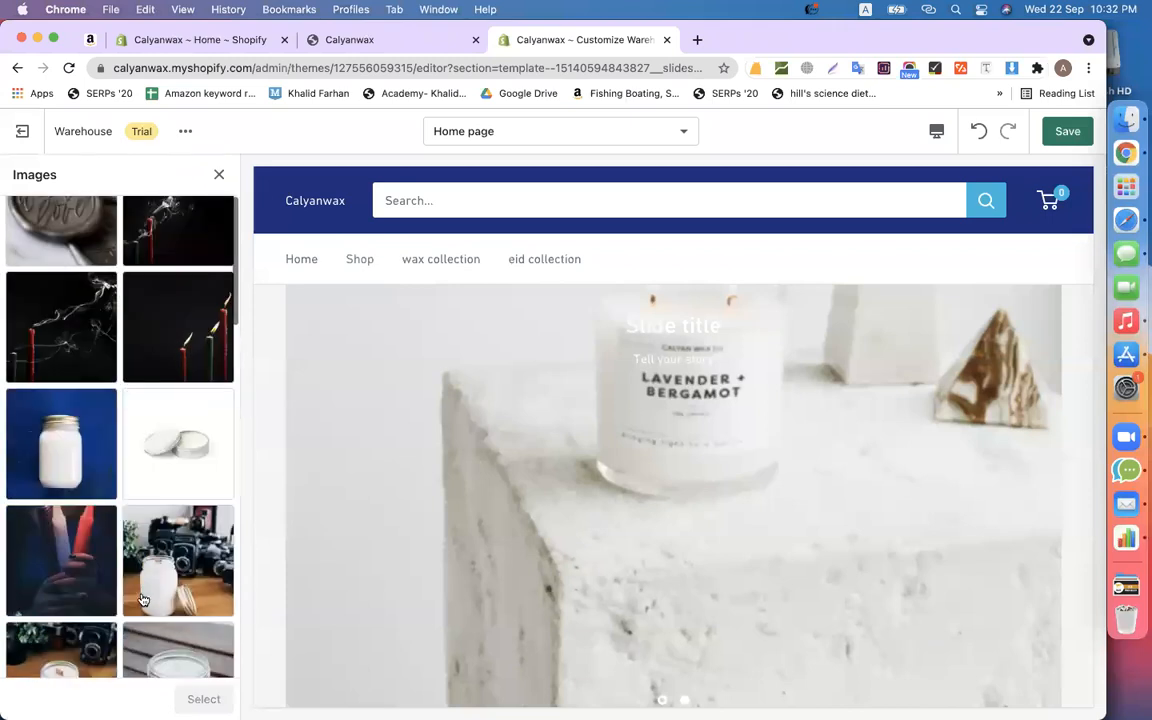
{"action": "left_click", "coordinate": [176, 478]}
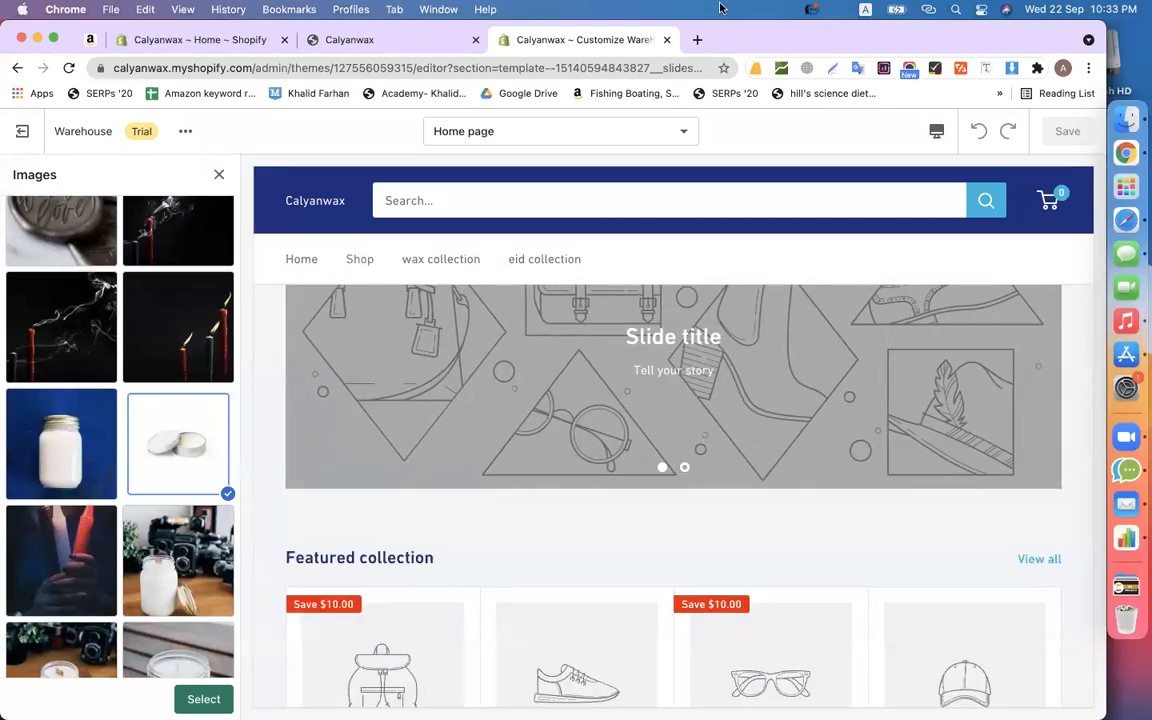
{"action": "scroll", "coordinate": [625, 404], "scroll_direction": "up", "scroll_amount": 3}
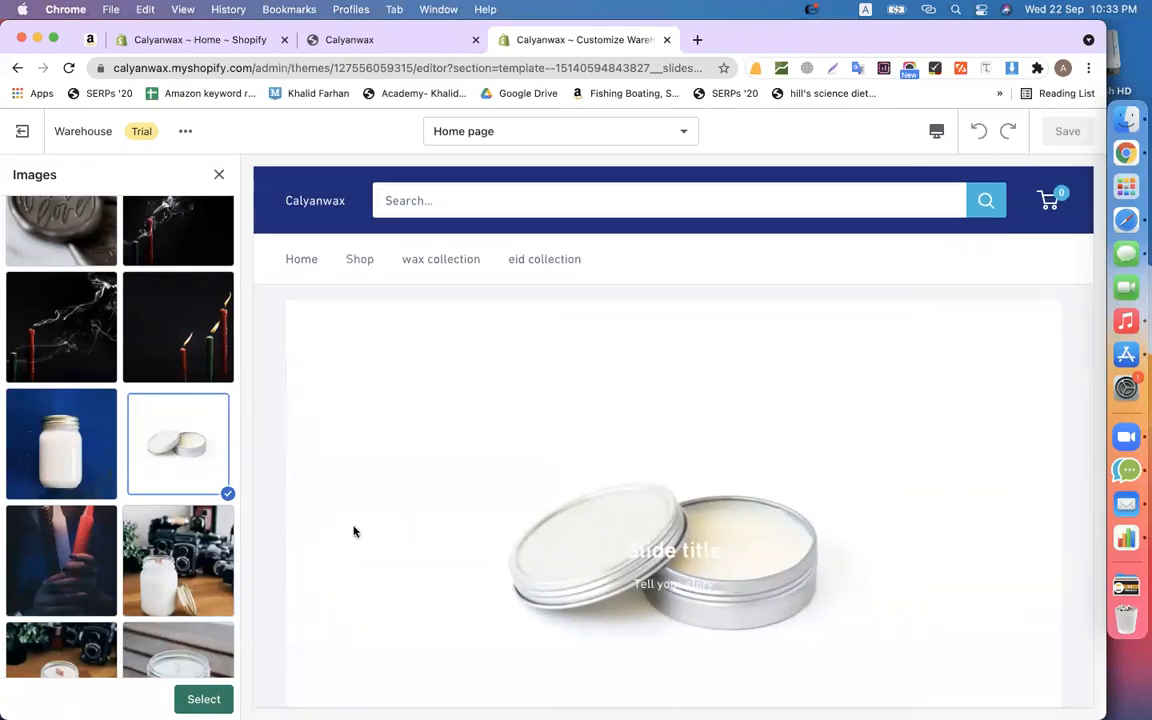
{"action": "left_click", "coordinate": [200, 699]}
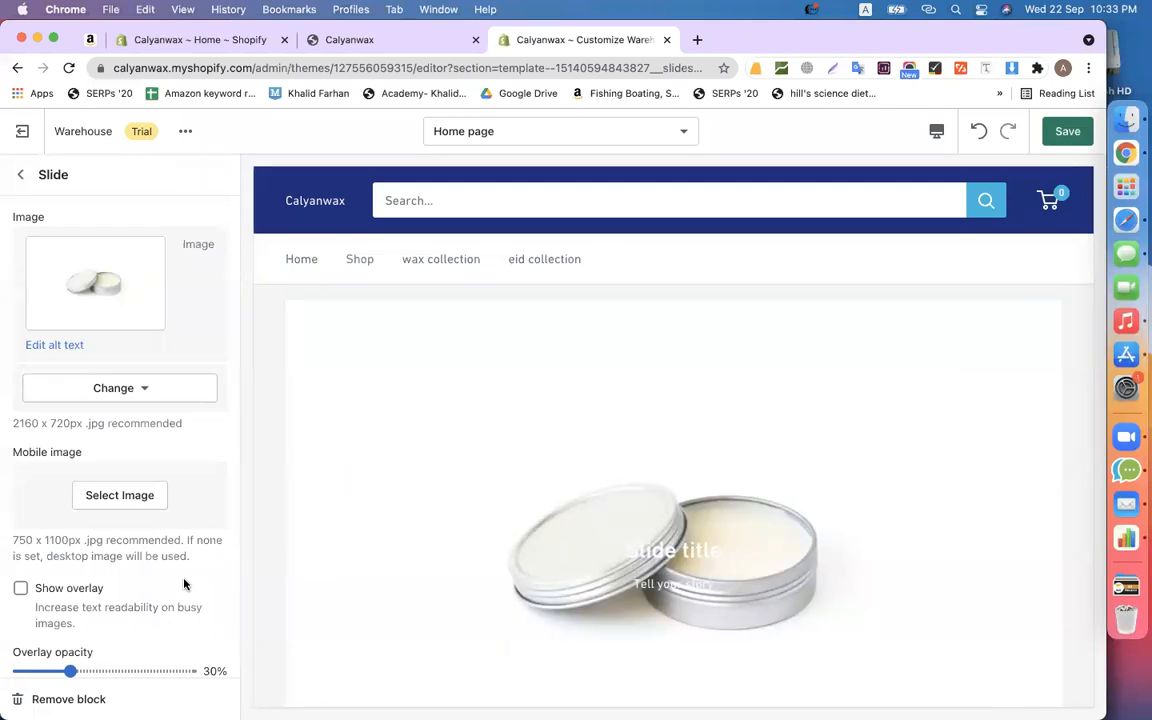
- Enable the slide overlay and raise its opacity to 76%
{"action": "scroll", "coordinate": [520, 410], "scroll_direction": "down", "scroll_amount": 2}
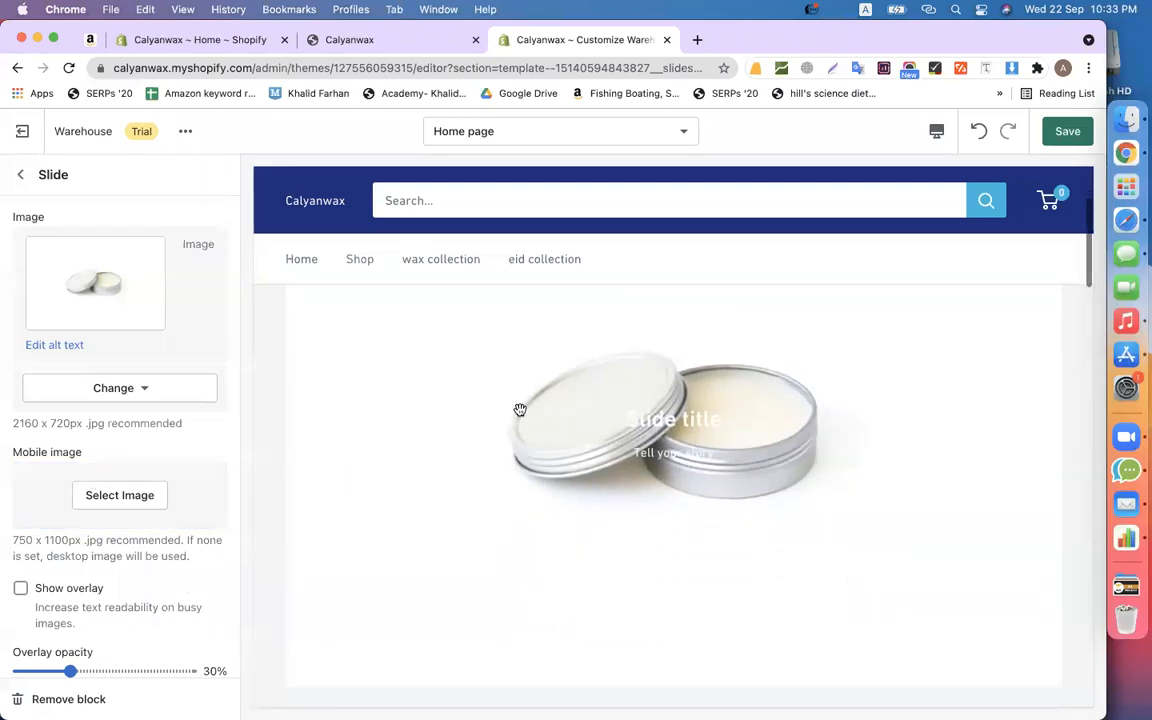
{"action": "scroll", "coordinate": [62, 600], "scroll_direction": "down", "scroll_amount": 3}
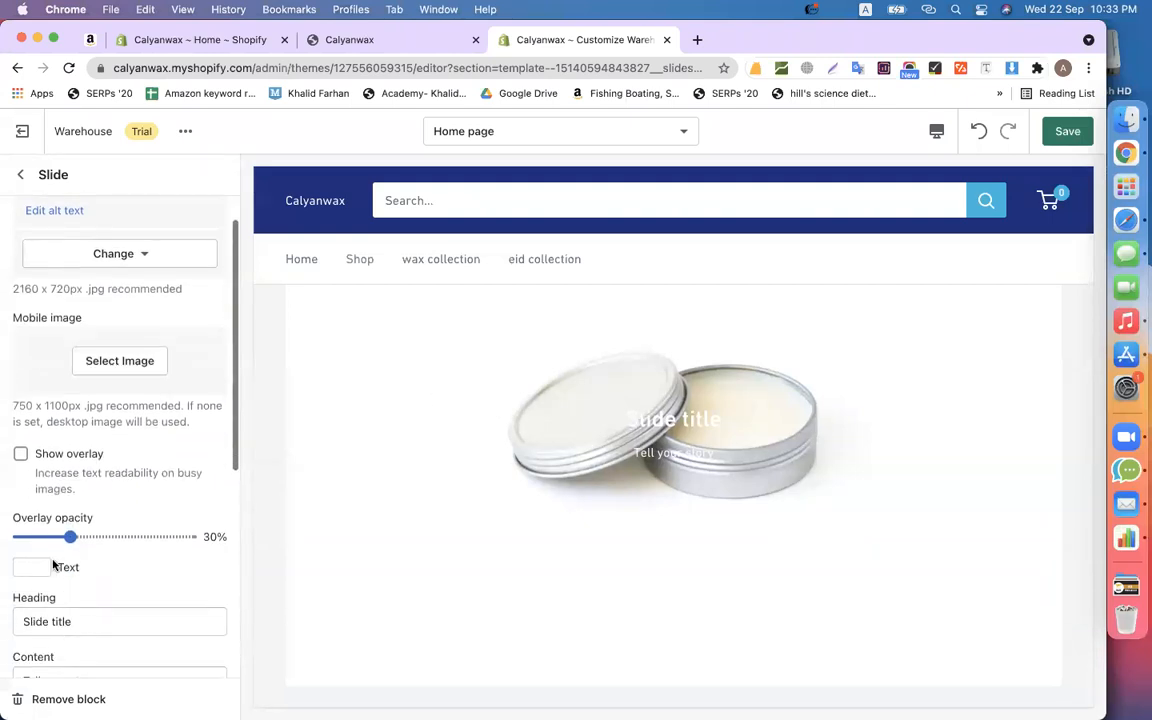
{"action": "left_click", "coordinate": [20, 454]}
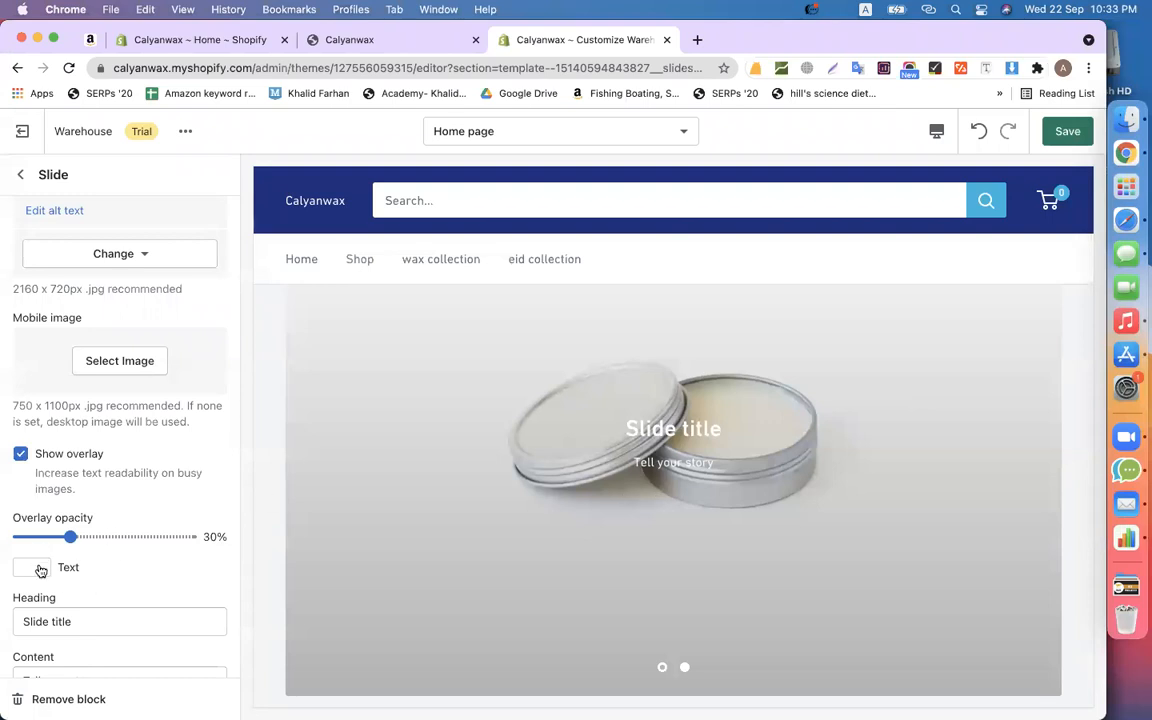
{"action": "left_click_drag", "start_coordinate": [71, 537], "coordinate": [148, 538]}
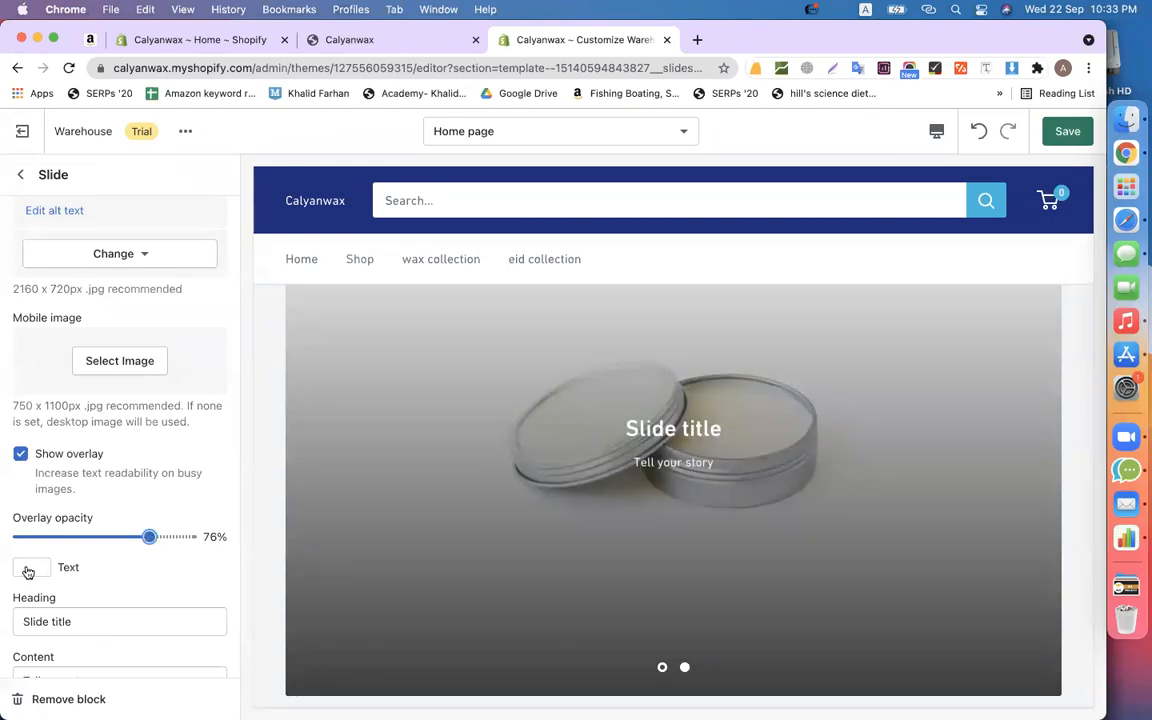
- Rename the slide heading to 'CalYan Wax'
{"action": "scroll", "coordinate": [122, 515], "scroll_direction": "down", "scroll_amount": 4}
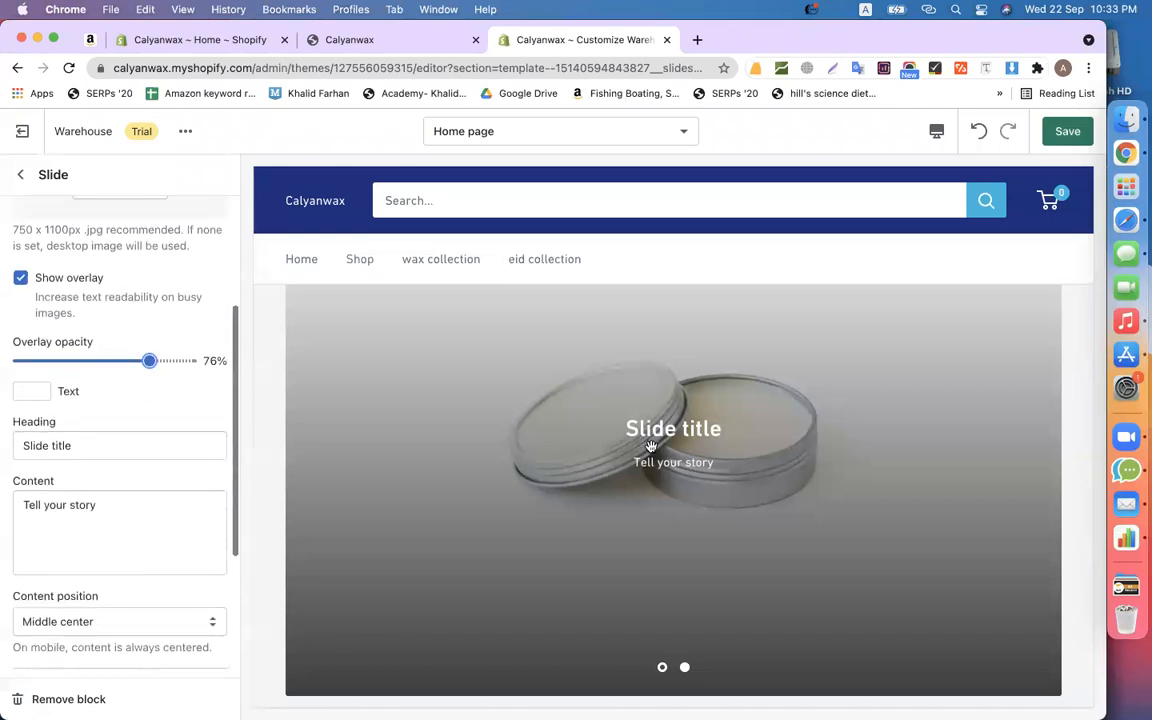
{"action": "triple_click", "coordinate": [109, 445]}
{"action": "type", "text": "Cal"}
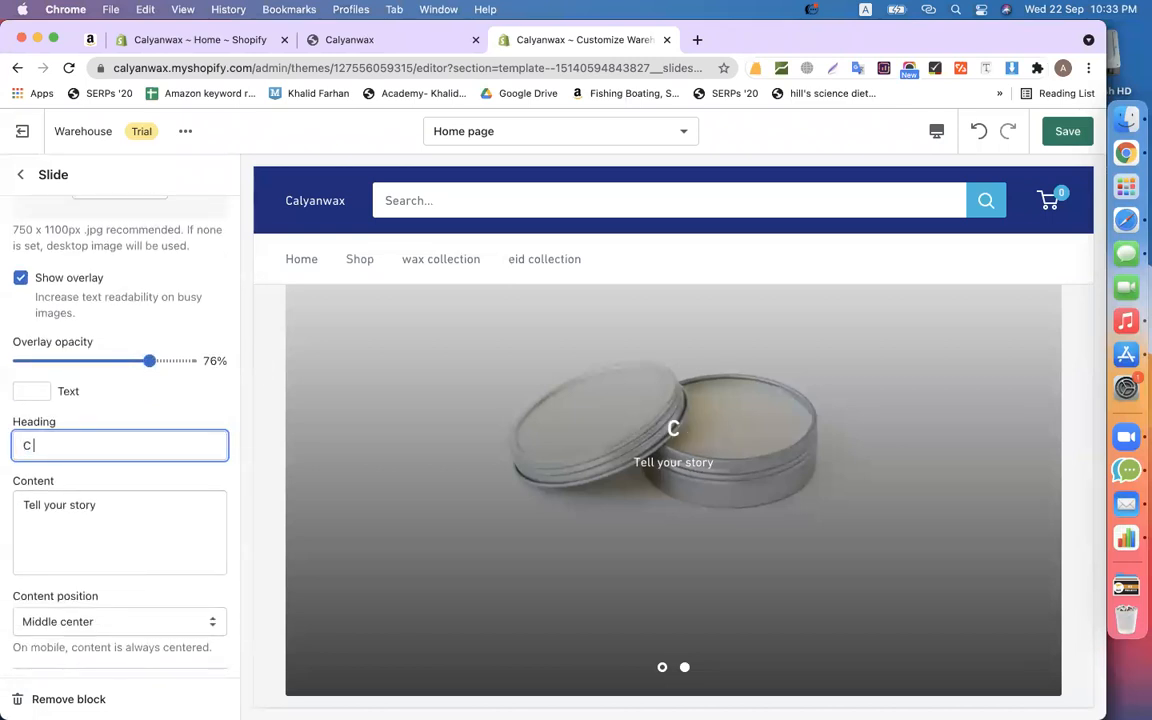
{"action": "key", "text": "BackSpace"}
{"action": "key", "text": "BackSpace"}
{"action": "type", "text": "alYan Wax"}
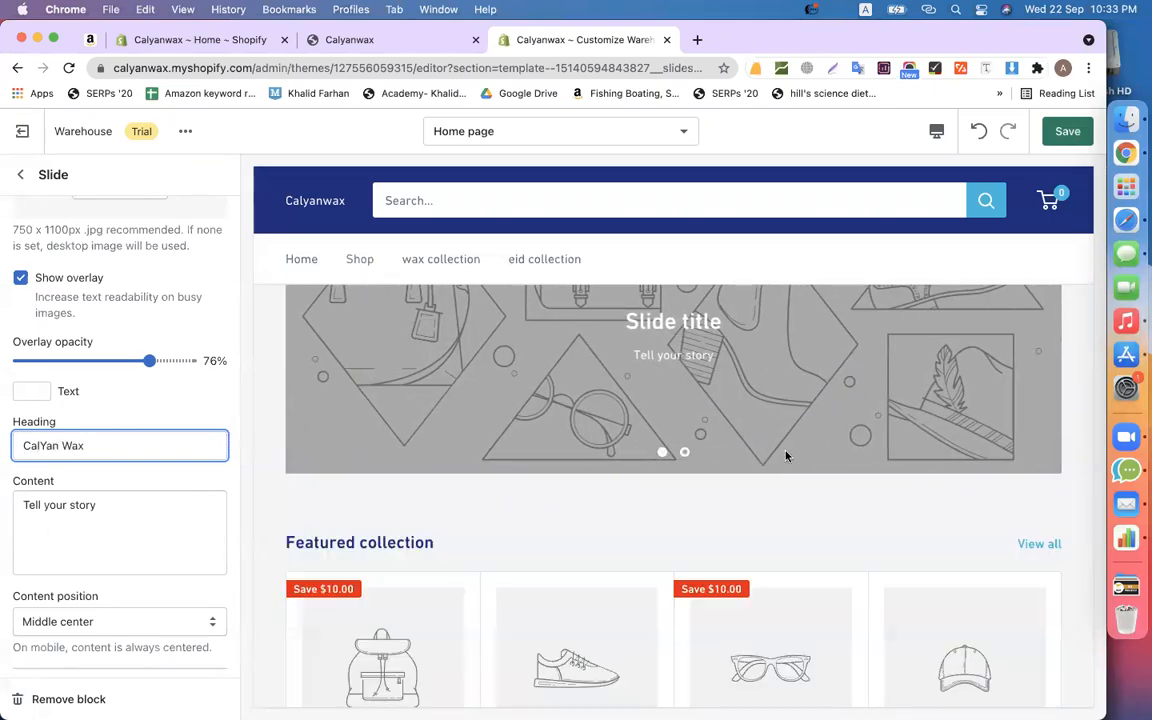
{"action": "left_click", "coordinate": [664, 455]}
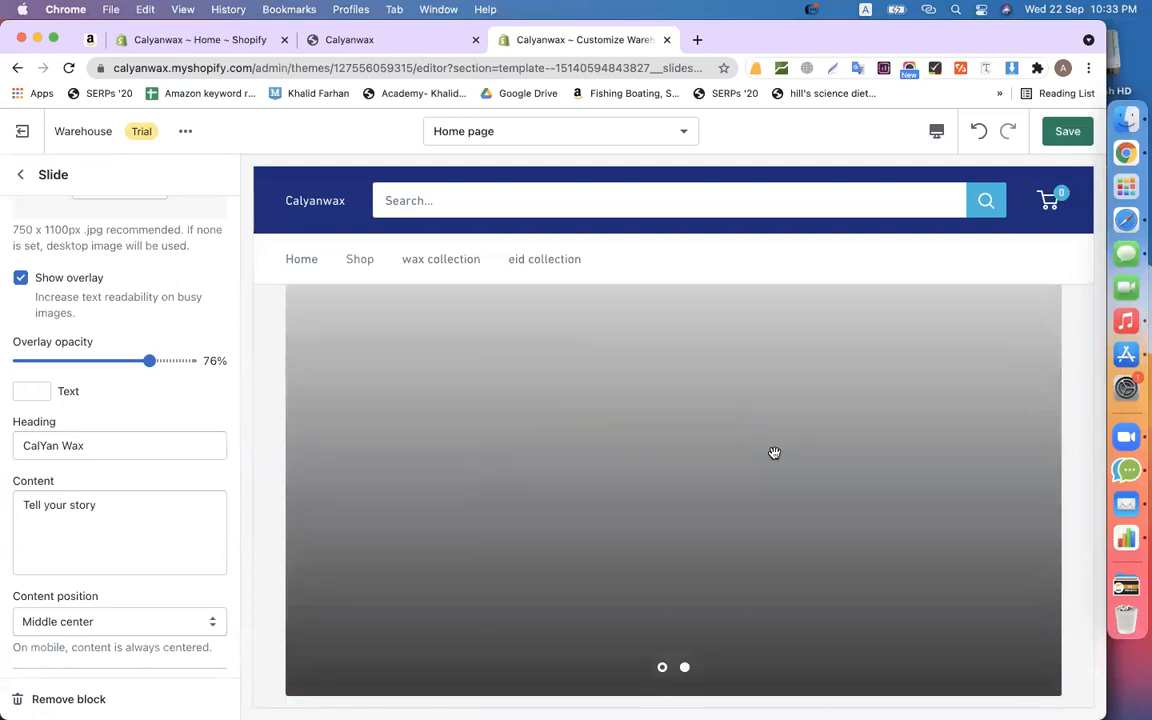
{"action": "triple_click", "coordinate": [113, 529]}
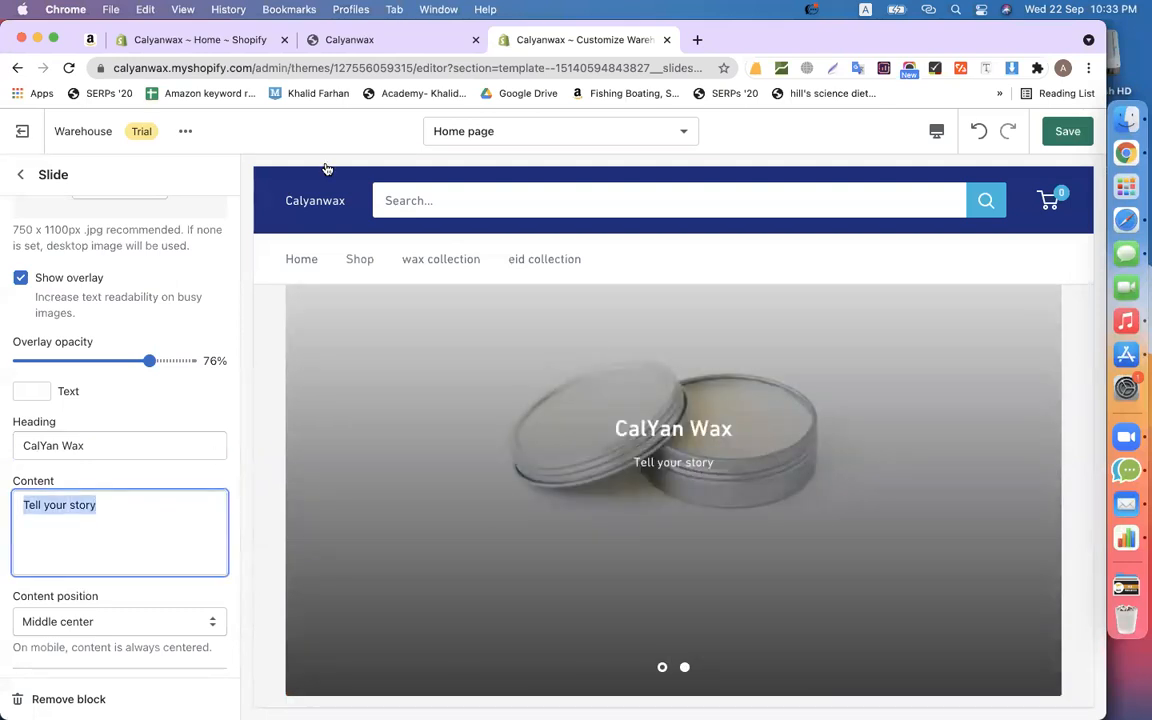
{"action": "left_click", "coordinate": [390, 45]}
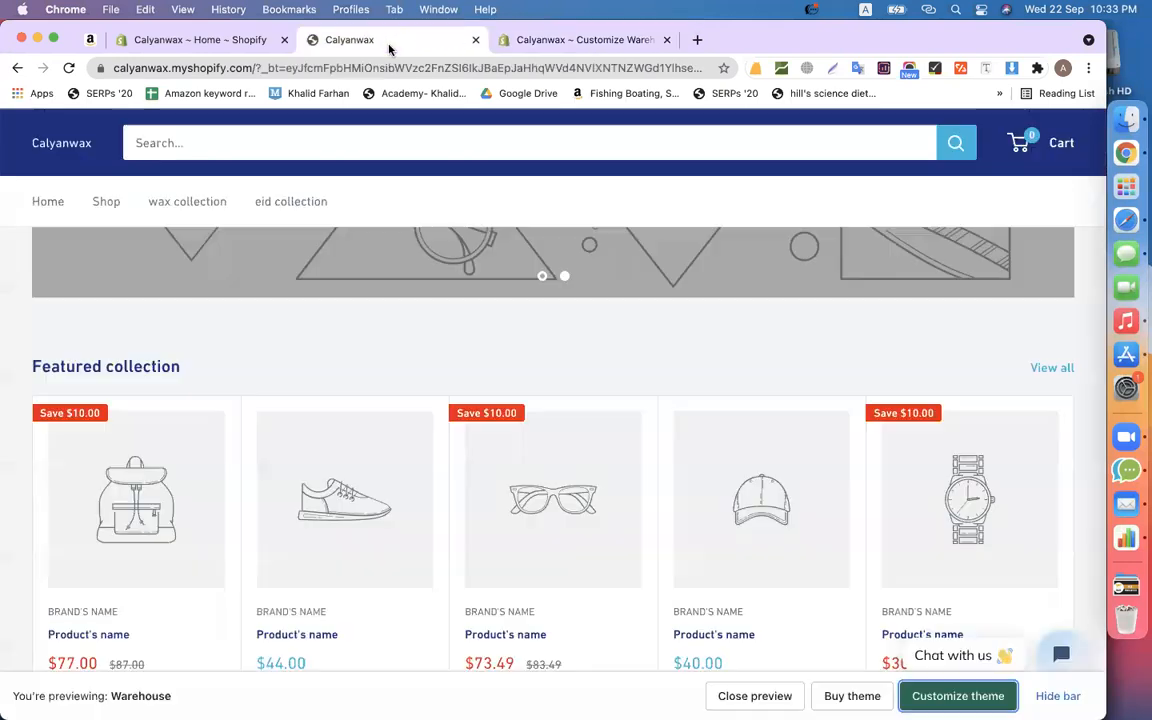
- Search Google for 'calyan wax' in a new tab
{"action": "left_click", "coordinate": [697, 40]}
{"action": "type", "text": "cal"}
{"action": "key", "text": "Right"}
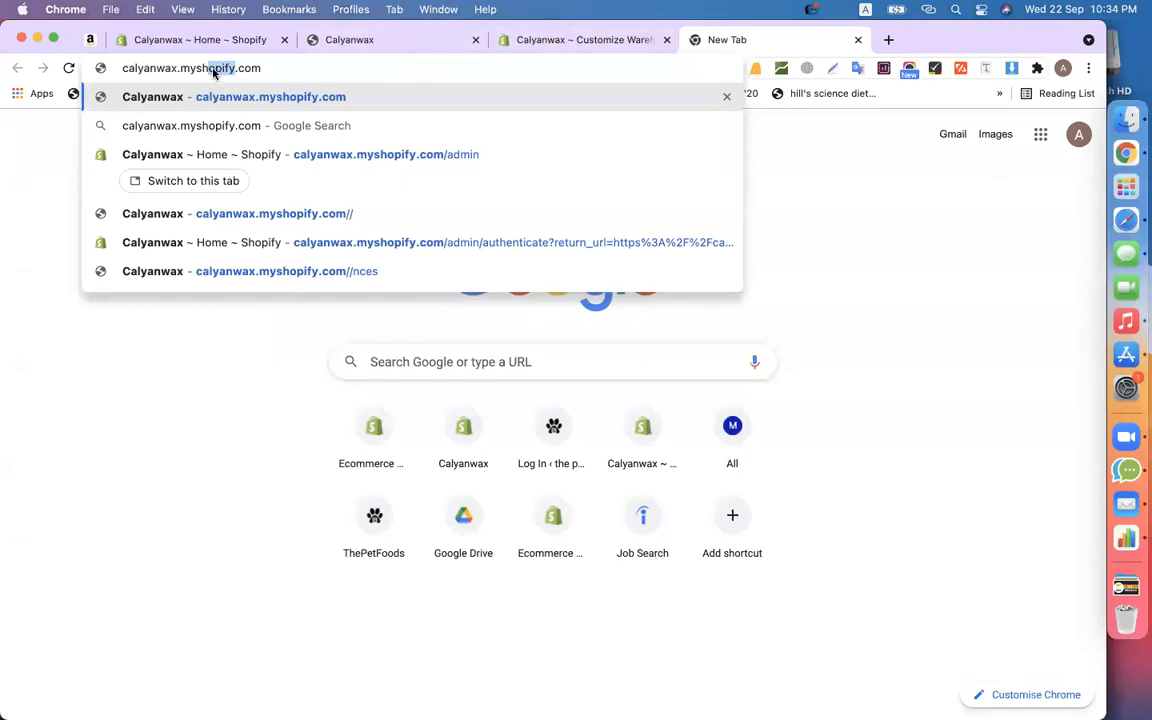
{"action": "key", "text": "BackSpace"}
{"action": "key", "text": "BackSpace"}
{"action": "key", "text": "Return"}
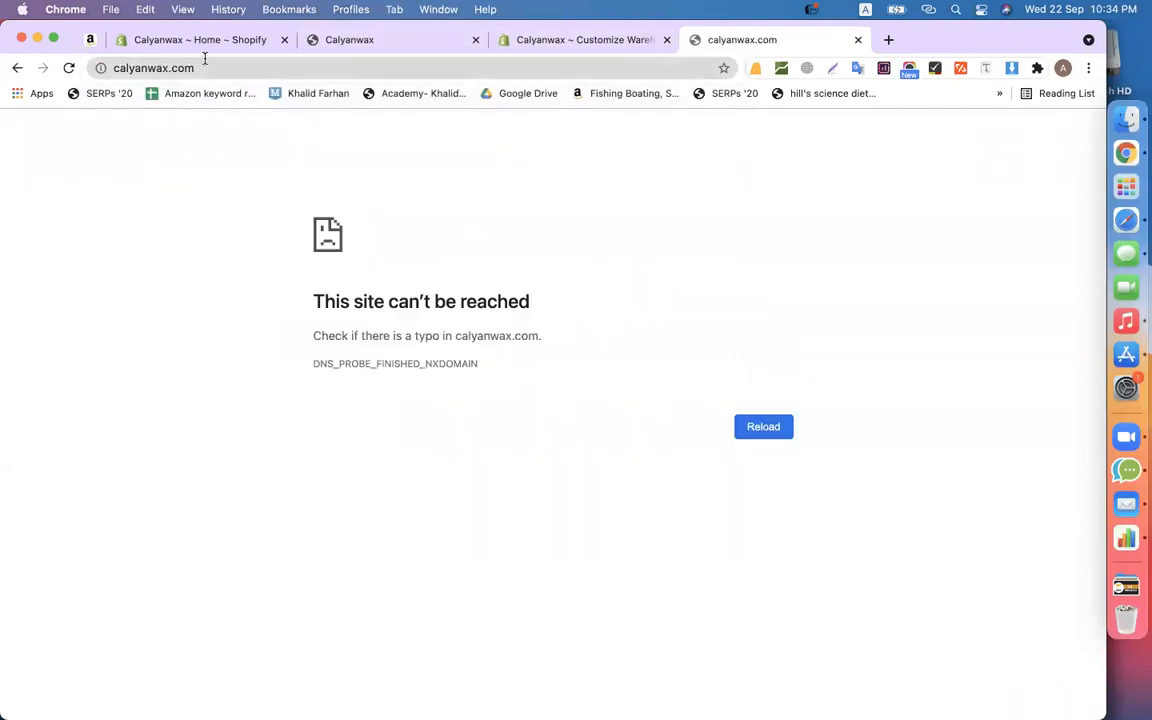
{"action": "left_click", "coordinate": [205, 58]}
{"action": "type", "text": "ca"}
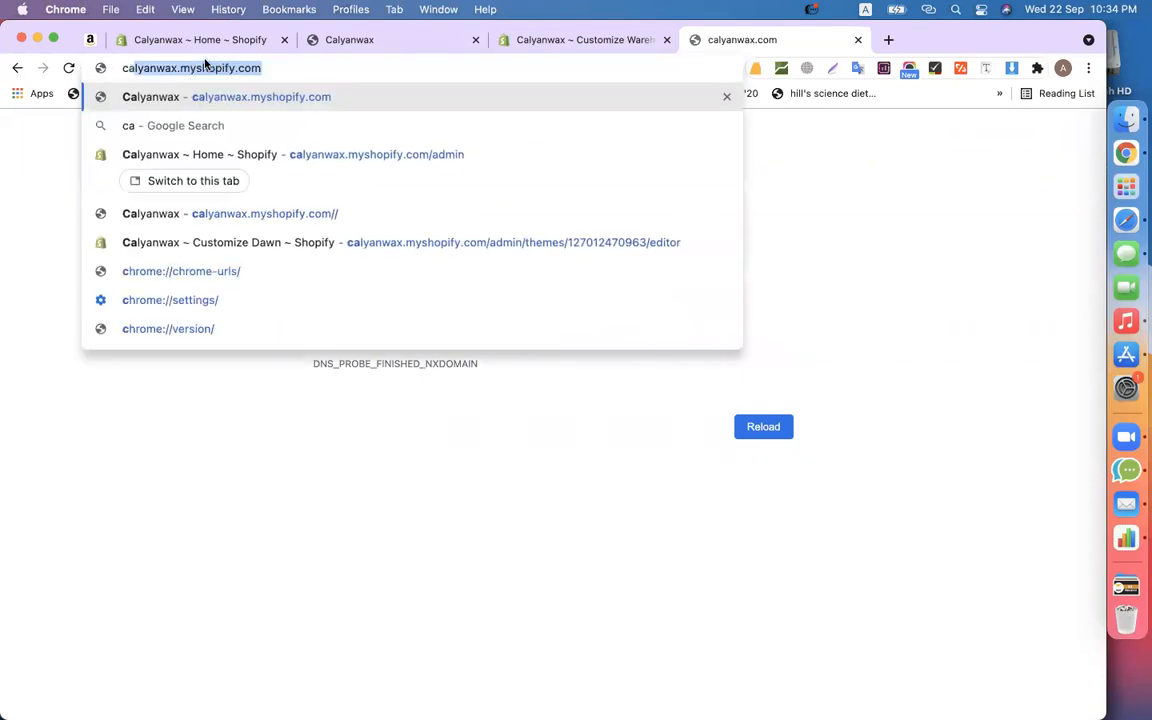
{"action": "type", "text": "lyan wax"}
{"action": "key", "text": "Return"}
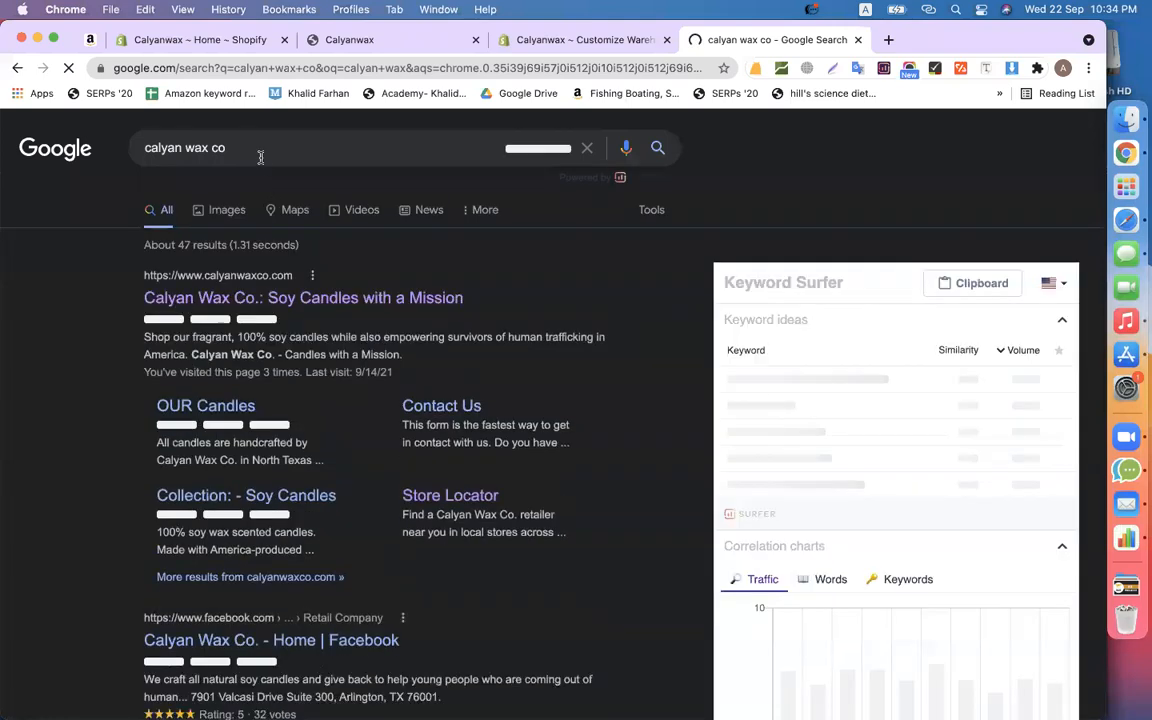
- Copy the giving-back hero paragraph from the Calyan Wax Co. website
{"action": "left_click", "coordinate": [258, 298]}
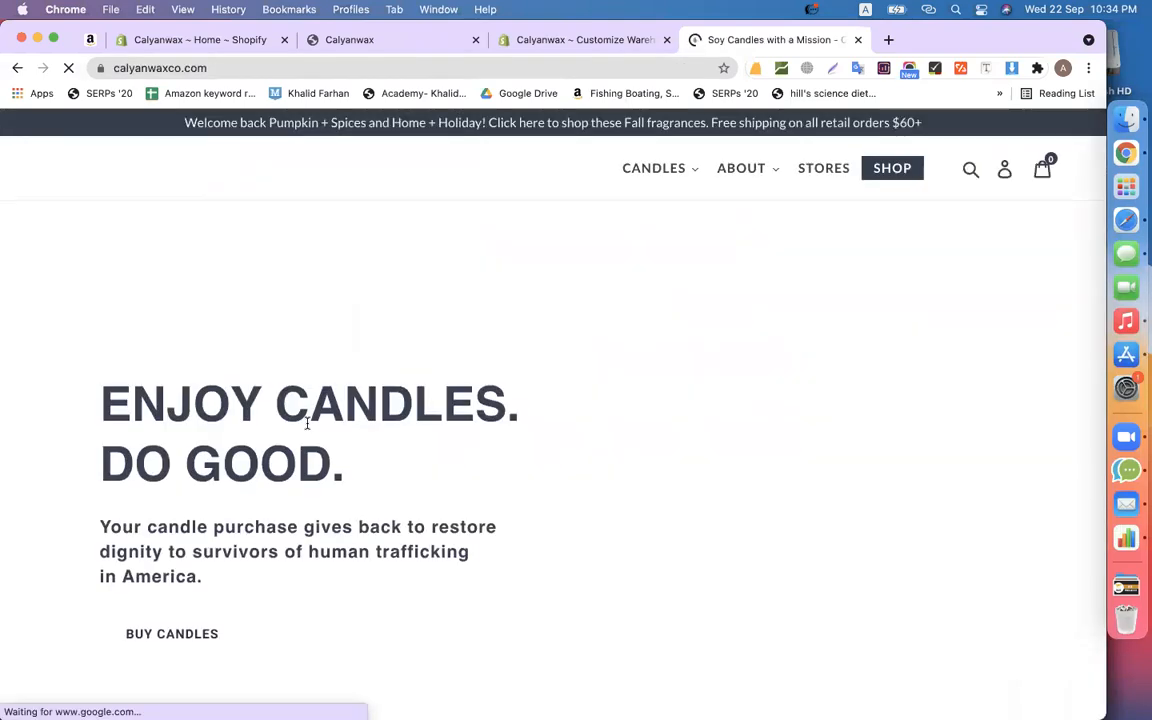
{"action": "left_click_drag", "start_coordinate": [237, 530], "coordinate": [82, 474]}
{"action": "key", "text": "super+c"}
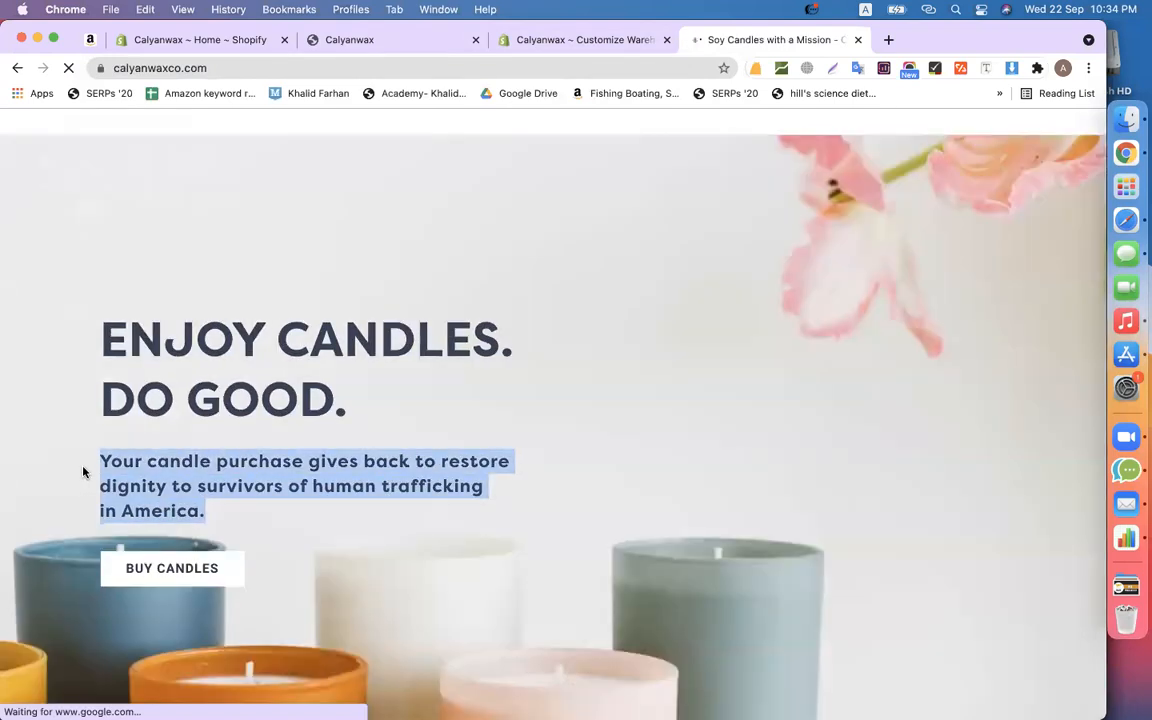
{"action": "left_click", "coordinate": [563, 42]}
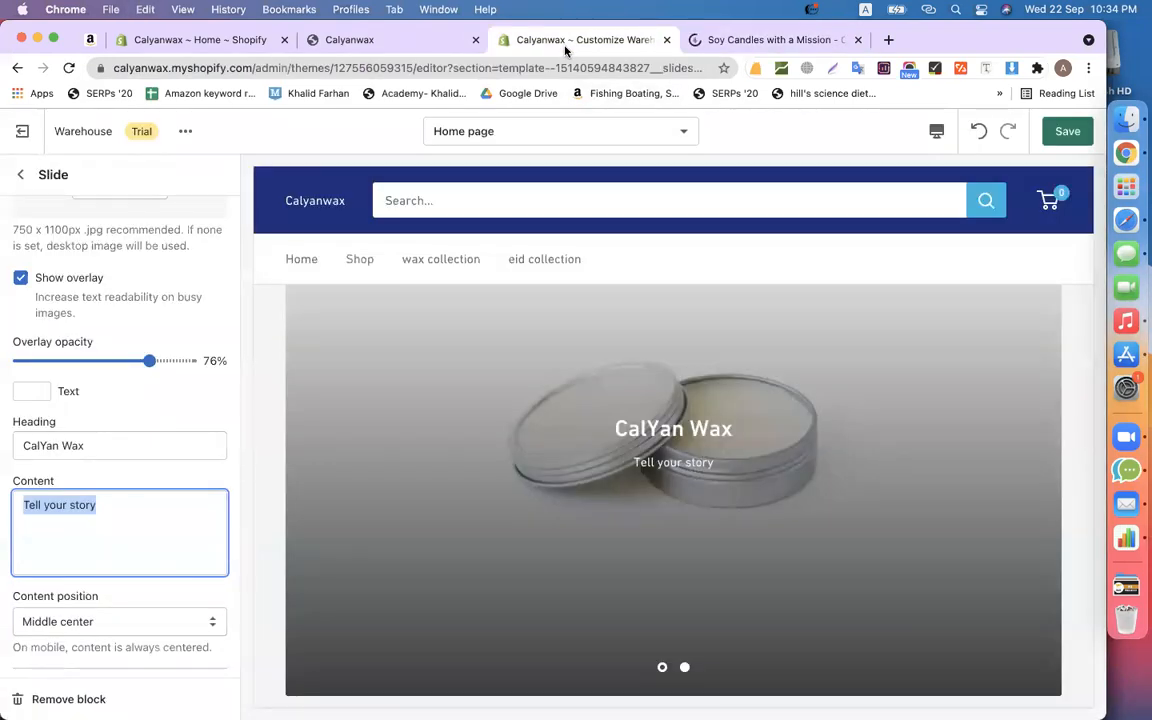
- Paste the copied paragraph into the slide content and remove its line breaks
{"action": "key", "text": "super+v"}
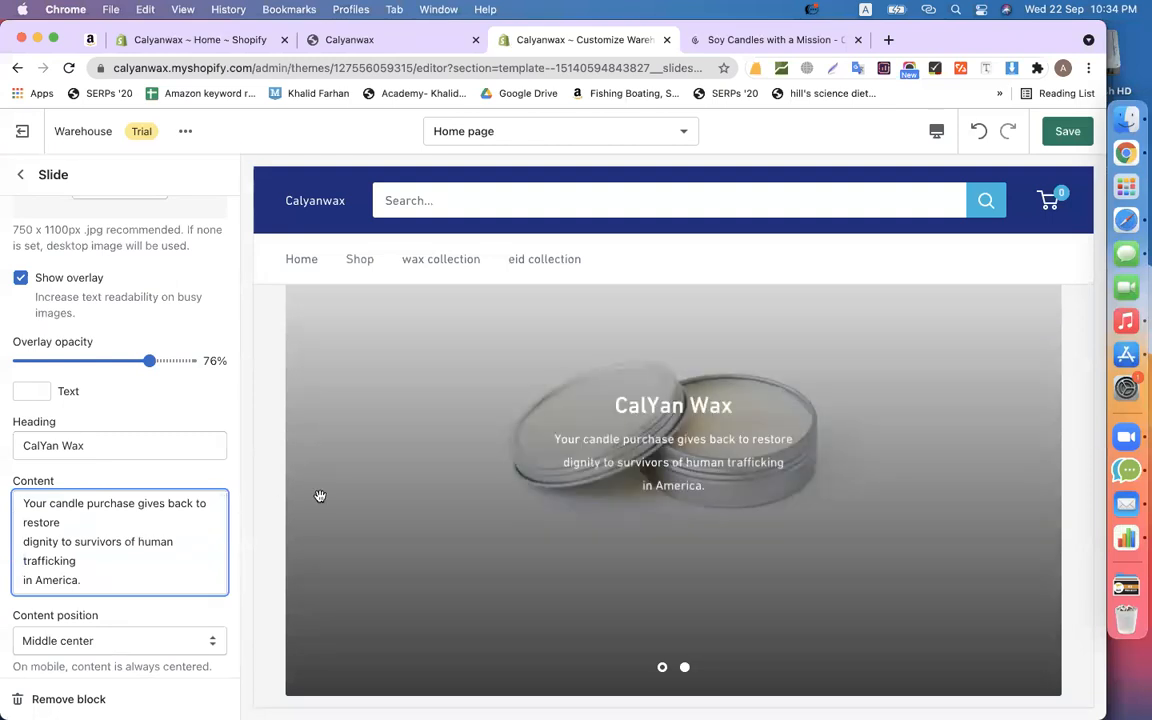
{"action": "left_click", "coordinate": [24, 541]}
{"action": "key", "text": "BackSpace"}
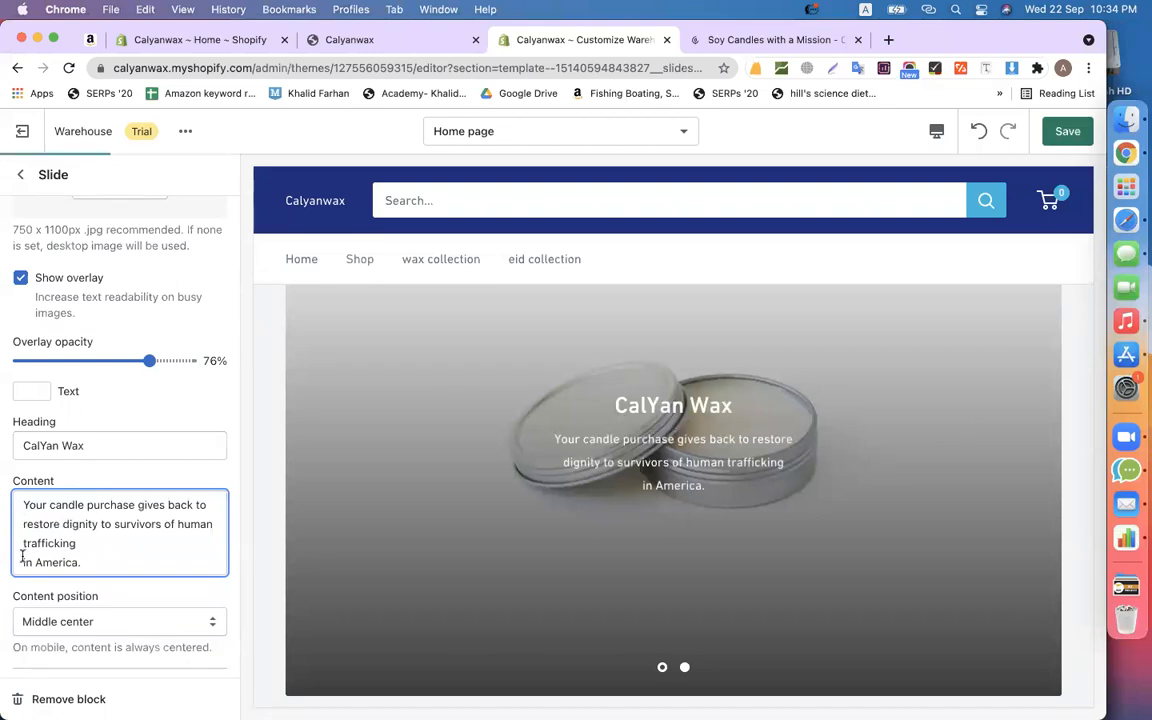
{"action": "left_click", "coordinate": [20, 562]}
{"action": "key", "text": "BackSpace"}
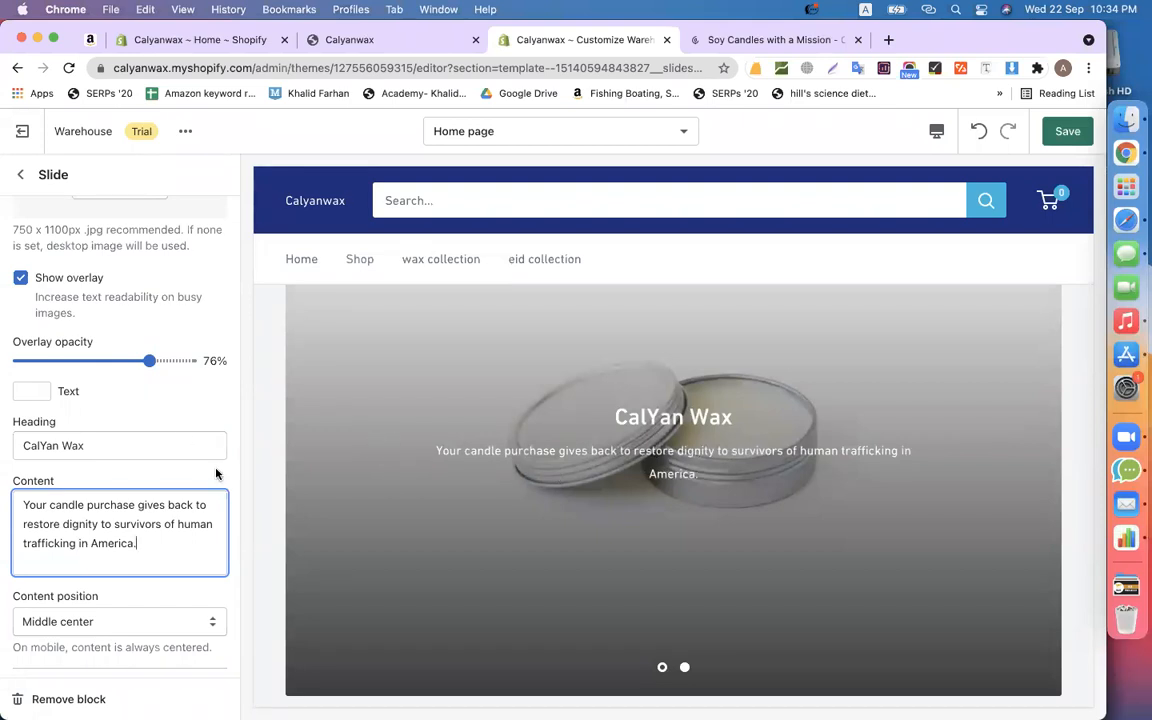
- Label the slide button SHOP NOW and link it to All products
{"action": "scroll", "coordinate": [184, 440], "scroll_direction": "down", "scroll_amount": 5}
{"action": "scroll", "coordinate": [172, 519], "scroll_direction": "down", "scroll_amount": 1}
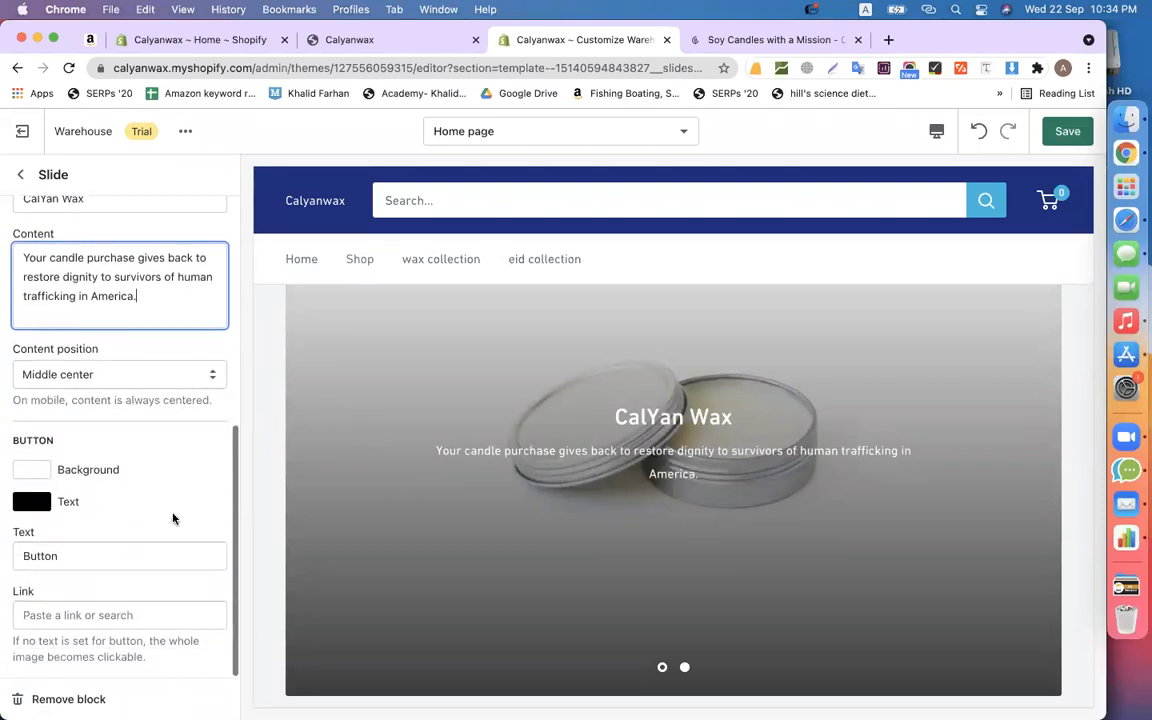
{"action": "double_click", "coordinate": [57, 555]}
{"action": "type", "text": "SHOP NOW"}
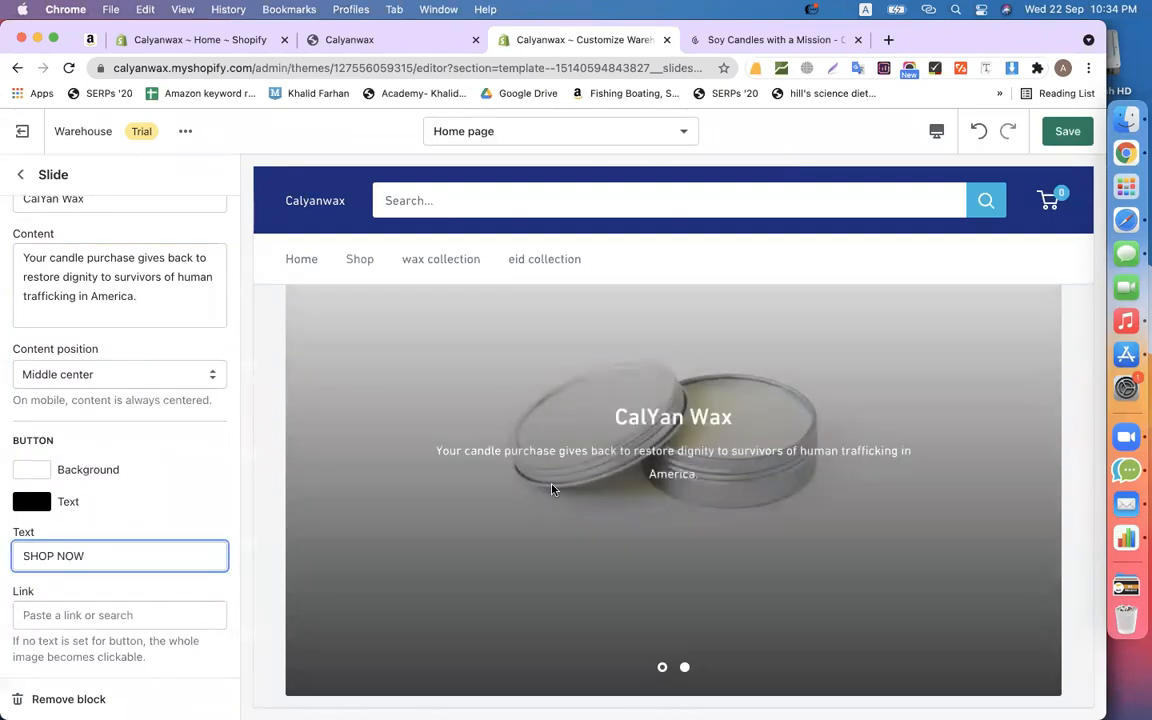
{"action": "left_click", "coordinate": [77, 612]}
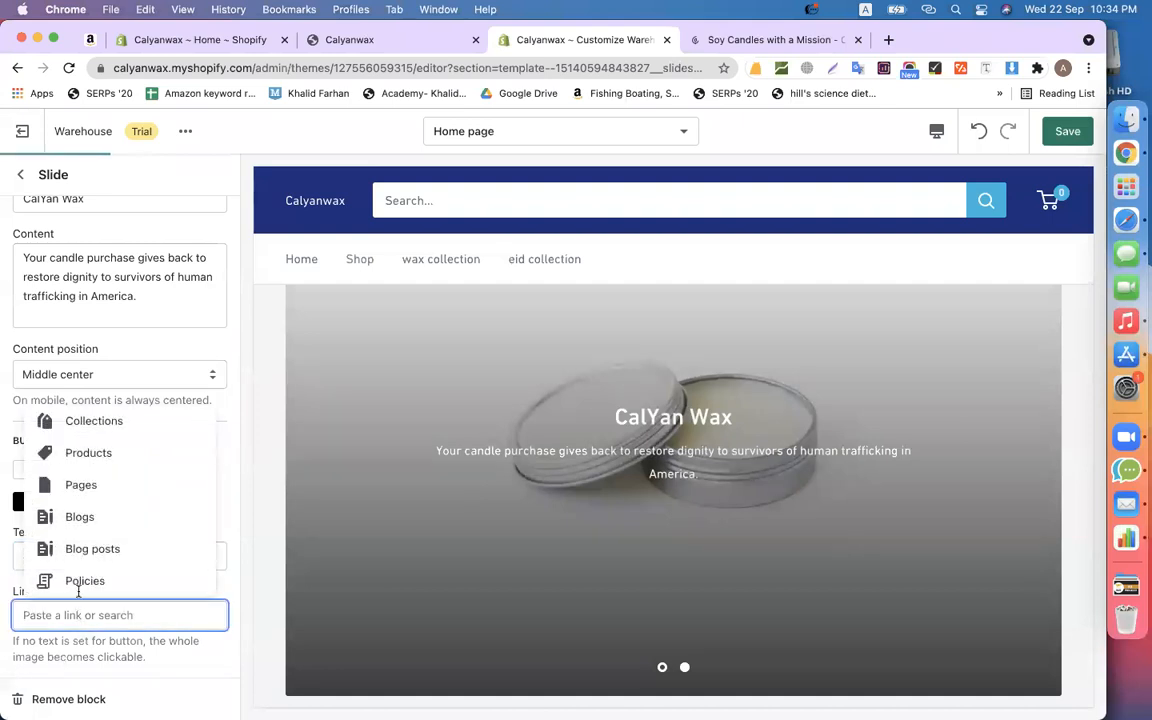
{"action": "left_click", "coordinate": [85, 448]}
{"action": "left_click", "coordinate": [108, 471]}
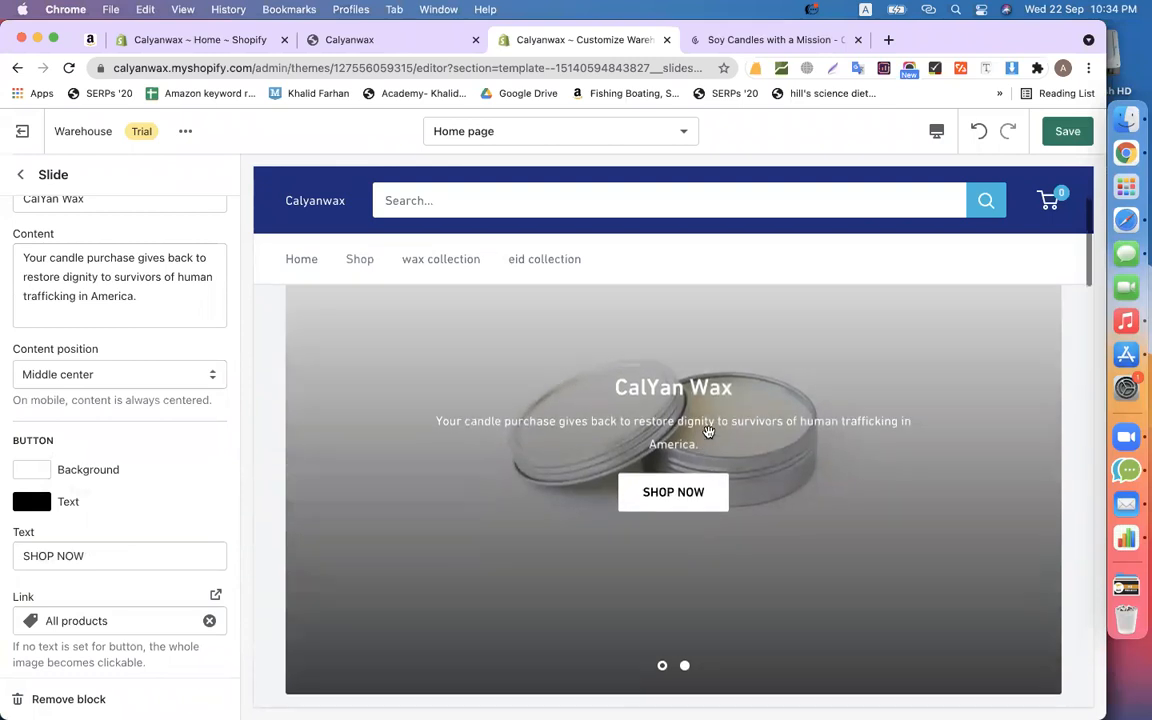
- Return to the home page sections and open the Featured collection settings
{"action": "scroll", "coordinate": [122, 265], "scroll_direction": "up", "scroll_amount": 3}
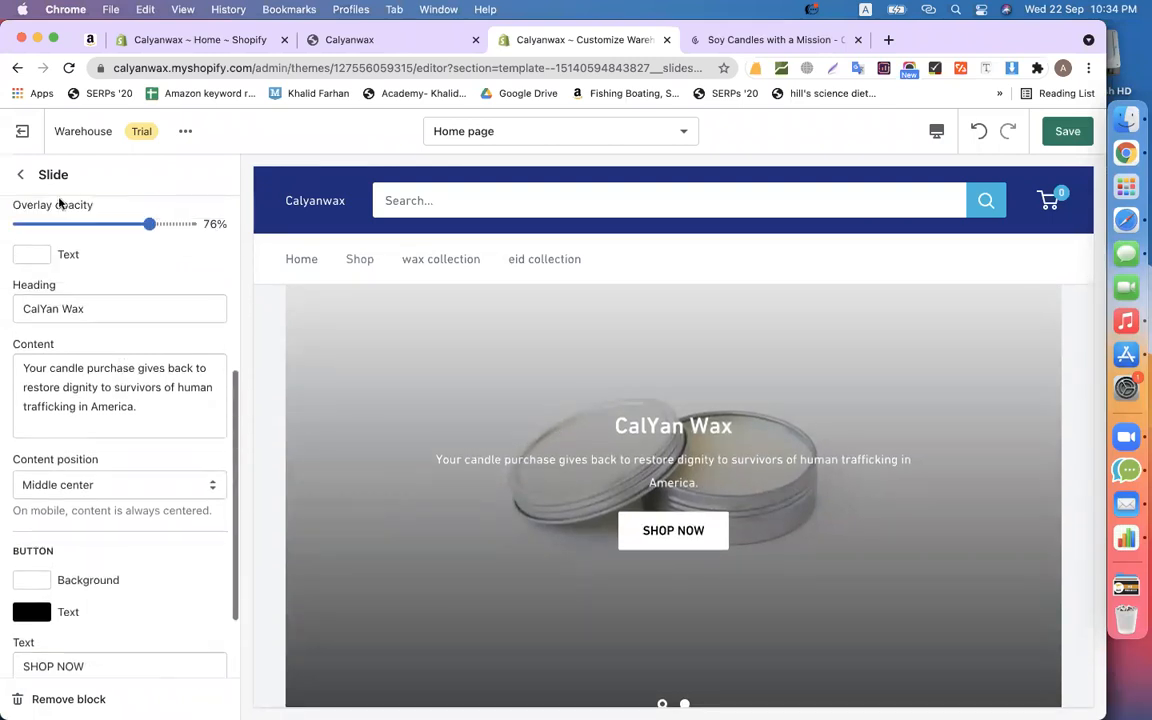
{"action": "left_click", "coordinate": [20, 174]}
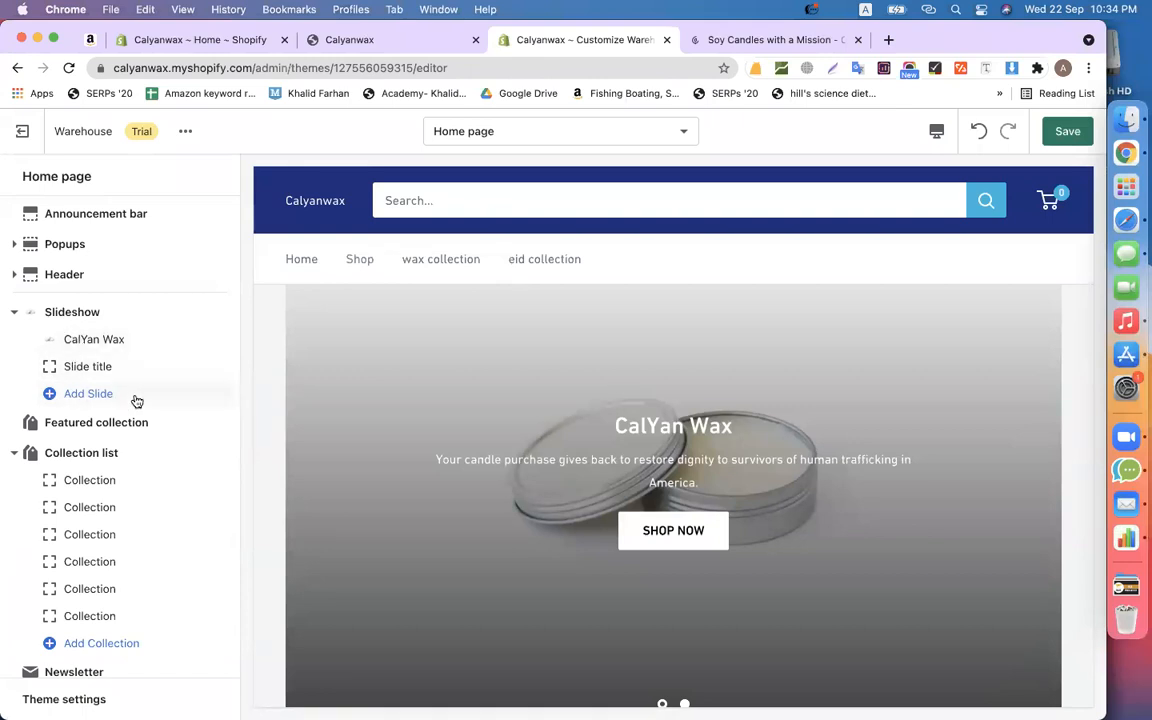
{"action": "scroll", "coordinate": [663, 522], "scroll_direction": "down", "scroll_amount": 5}
{"action": "scroll", "coordinate": [663, 522], "scroll_direction": "down", "scroll_amount": 3}
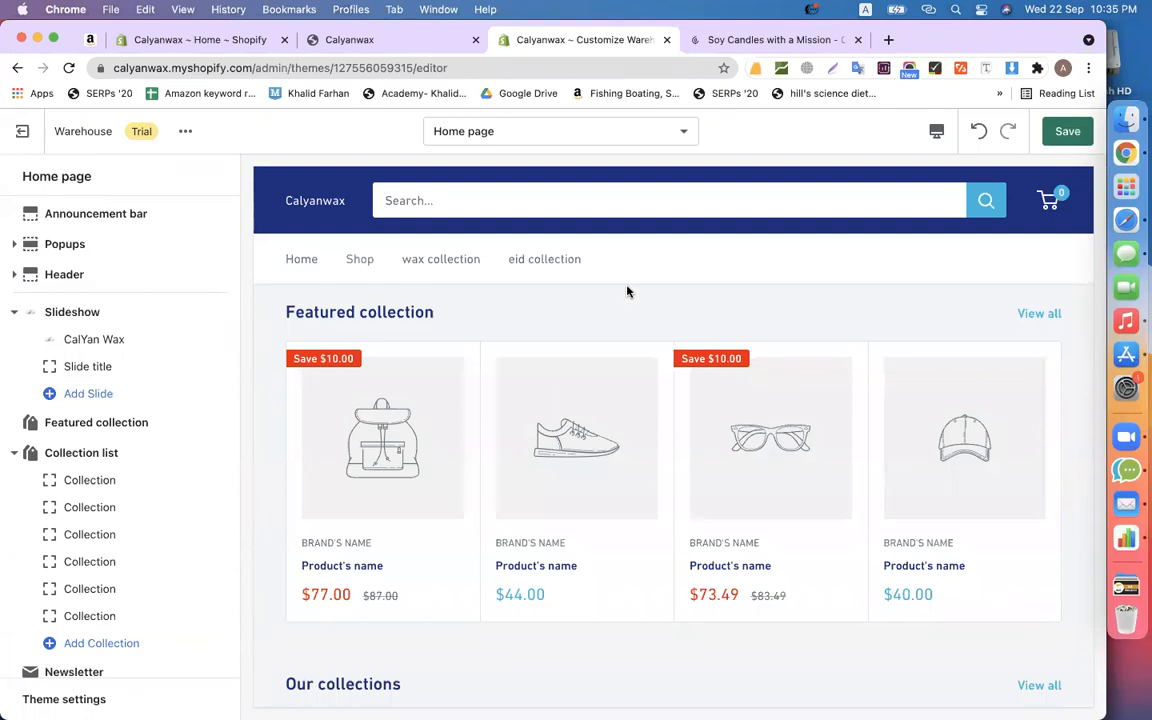
{"action": "scroll", "coordinate": [625, 291], "scroll_direction": "up", "scroll_amount": 2}
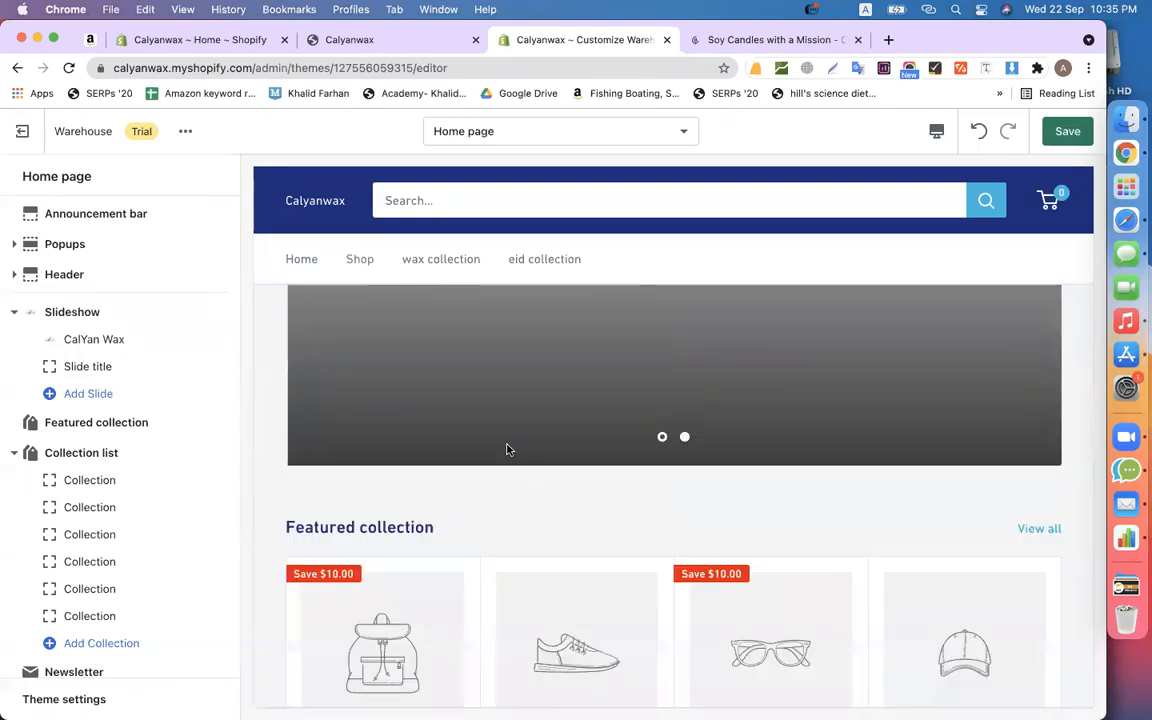
{"action": "scroll", "coordinate": [506, 450], "scroll_direction": "down", "scroll_amount": 3}
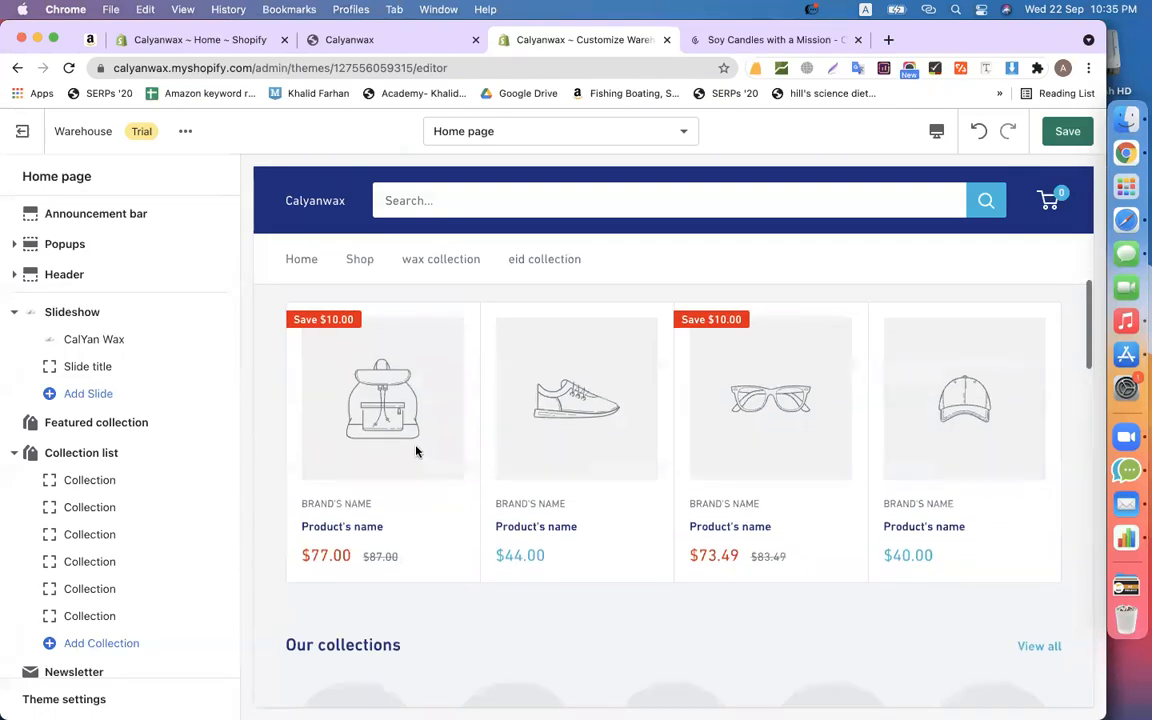
{"action": "left_click", "coordinate": [106, 425]}
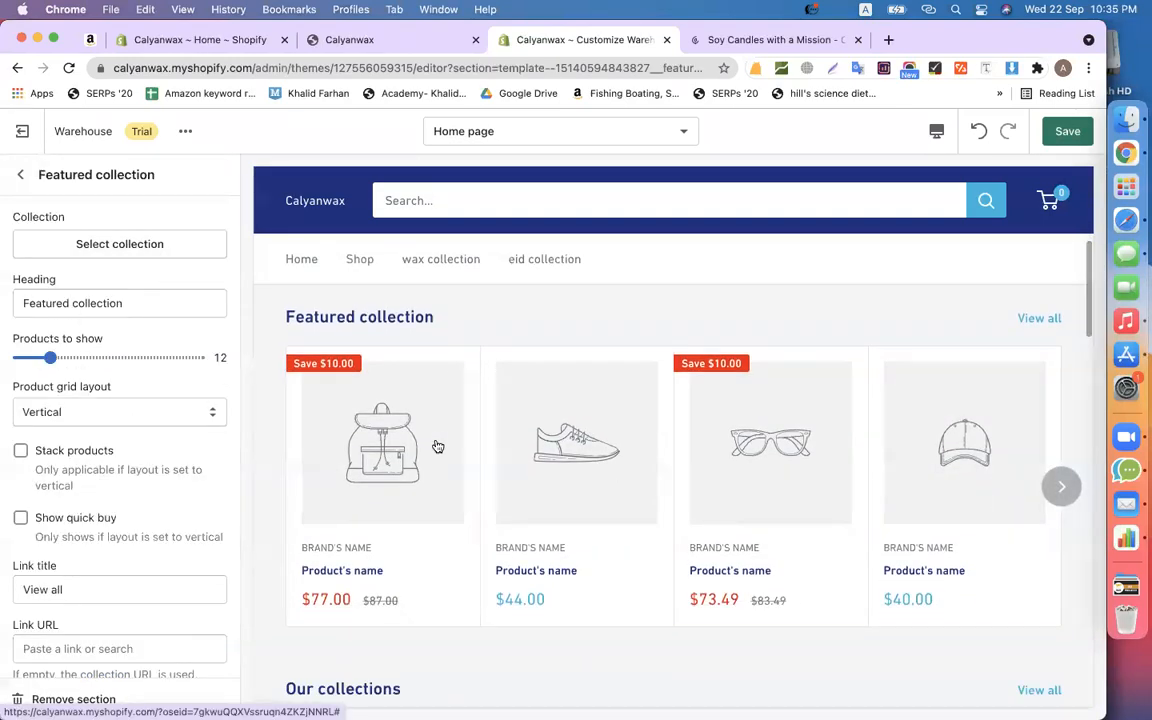
- Choose the wax collection as the featured section's collection
{"action": "left_click", "coordinate": [88, 250]}
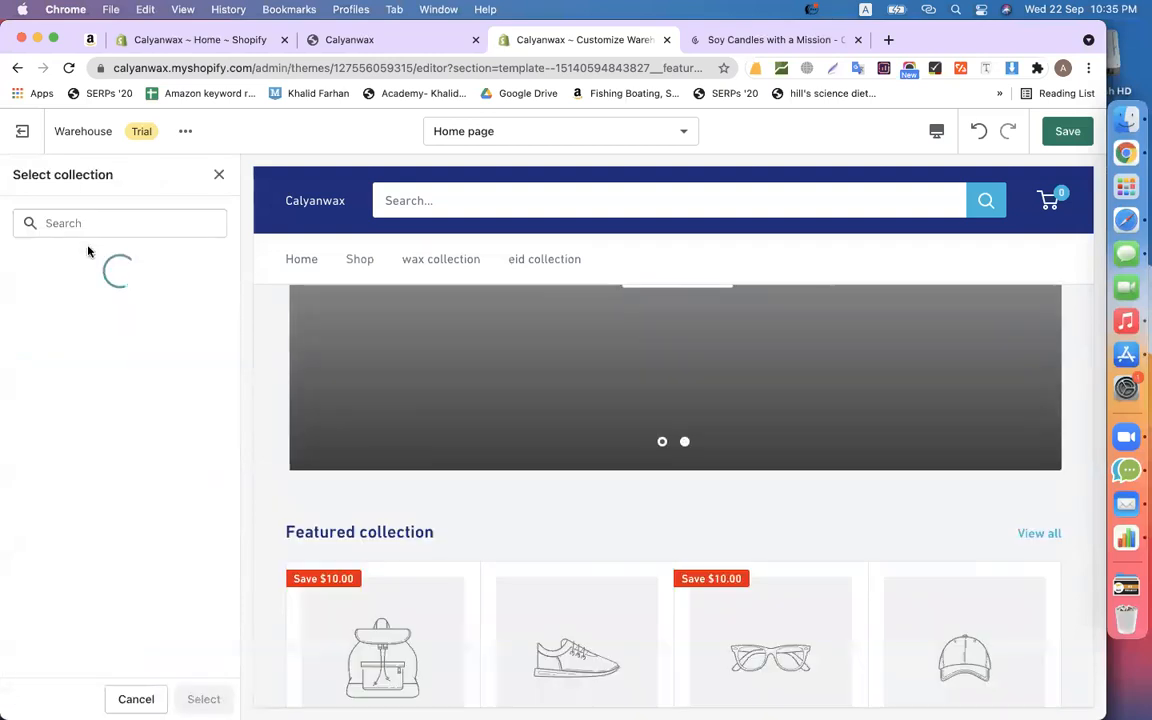
{"action": "left_click", "coordinate": [103, 408]}
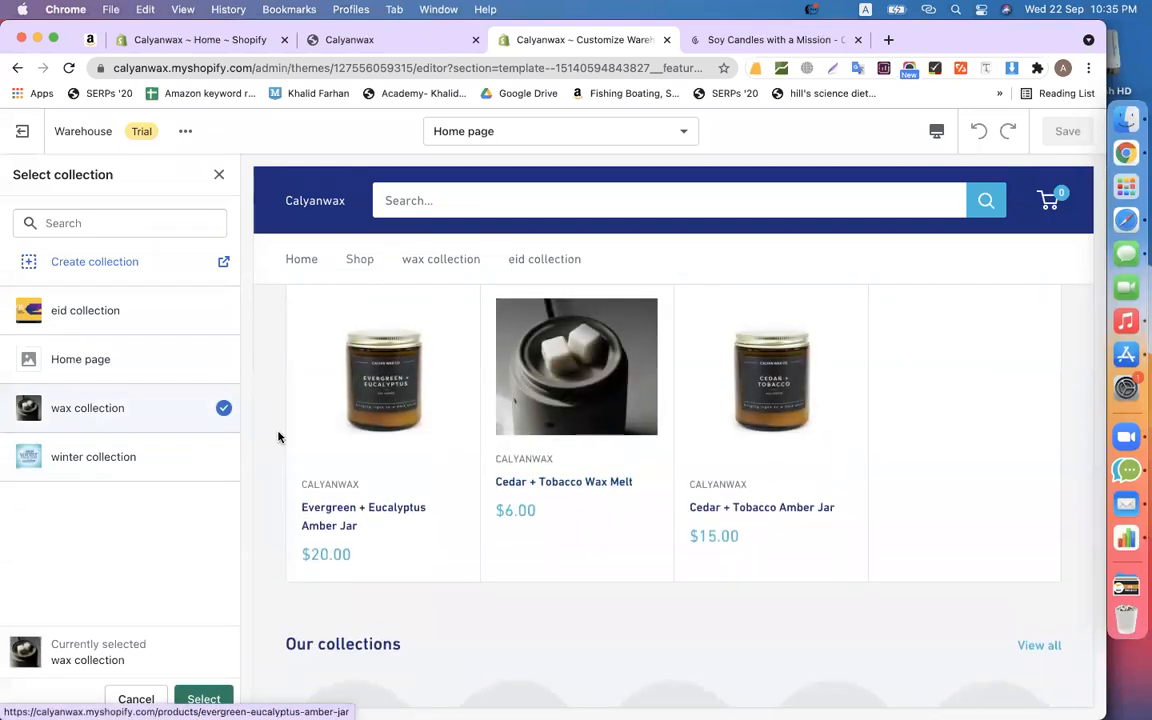
{"action": "left_click", "coordinate": [203, 698]}
{"action": "scroll", "coordinate": [822, 455], "scroll_direction": "down", "scroll_amount": 3}
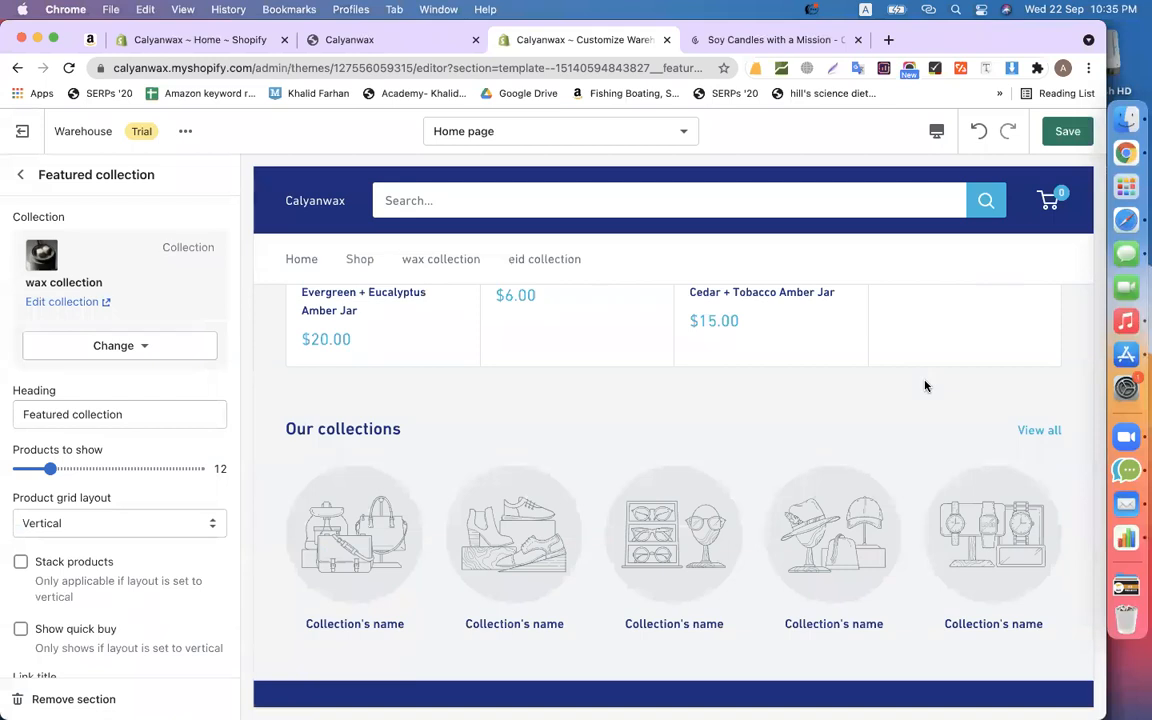
{"action": "scroll", "coordinate": [924, 390], "scroll_direction": "up", "scroll_amount": 4}
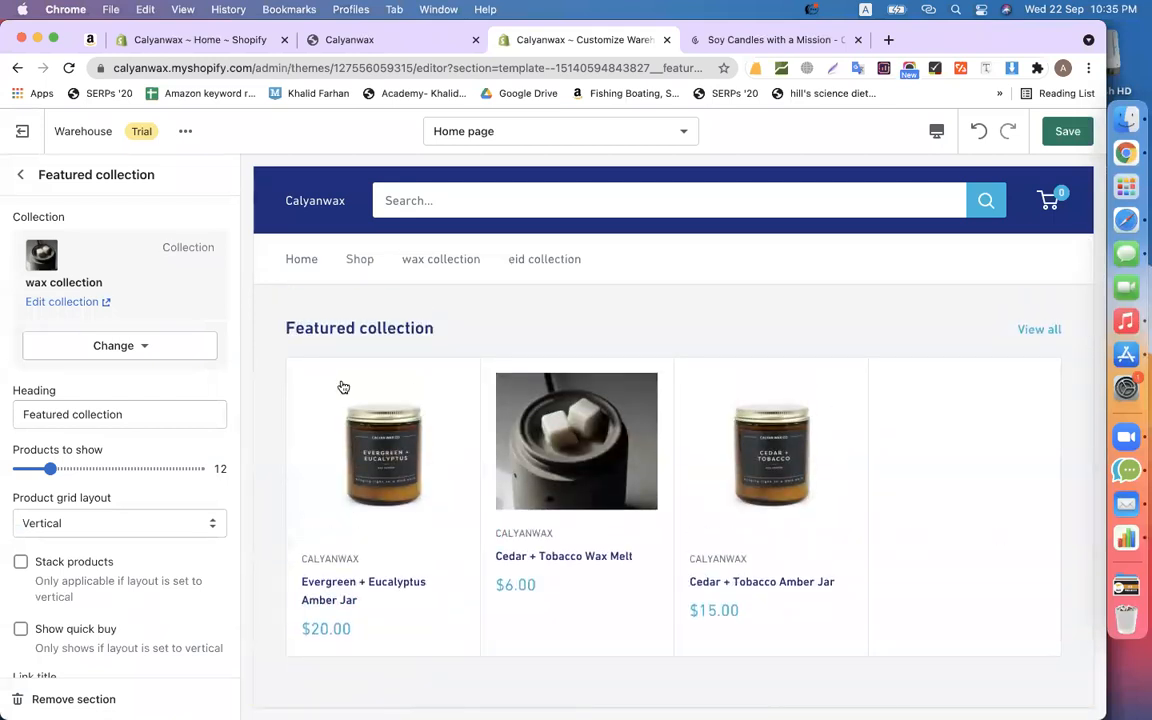
- Lower the section's Products to show from 12 to 4
{"action": "scroll", "coordinate": [114, 433], "scroll_direction": "down", "scroll_amount": 3}
{"action": "scroll", "coordinate": [125, 443], "scroll_direction": "up", "scroll_amount": 2}
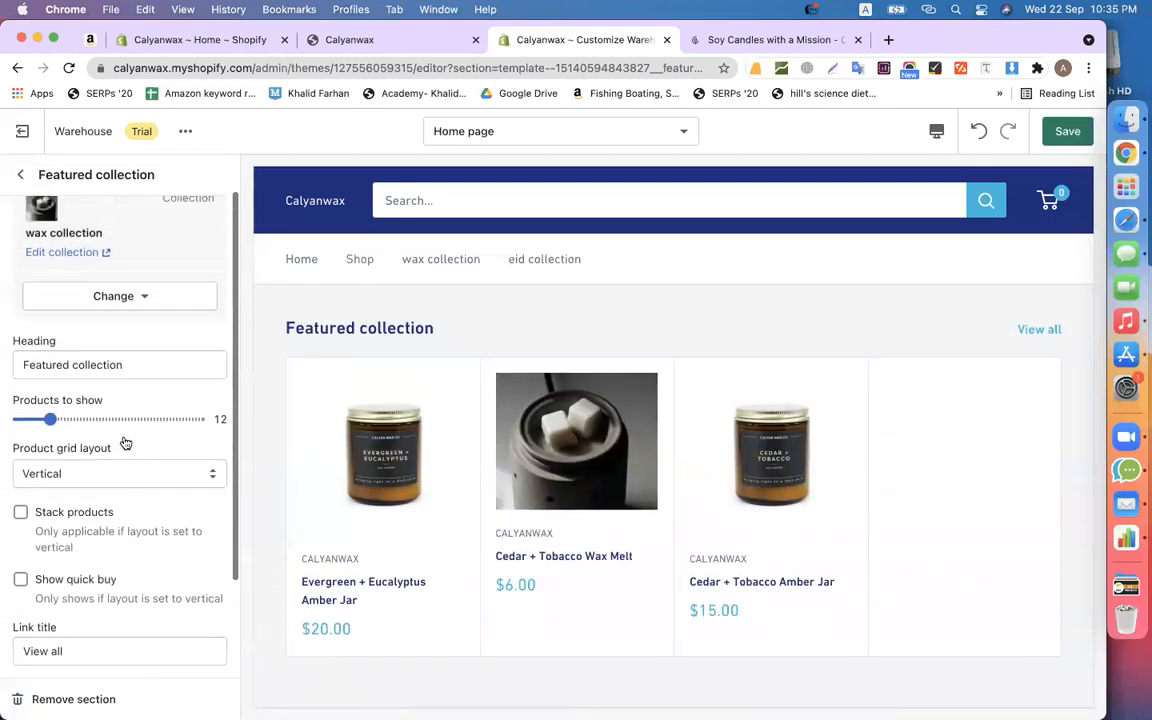
{"action": "scroll", "coordinate": [450, 501], "scroll_direction": "down", "scroll_amount": 3}
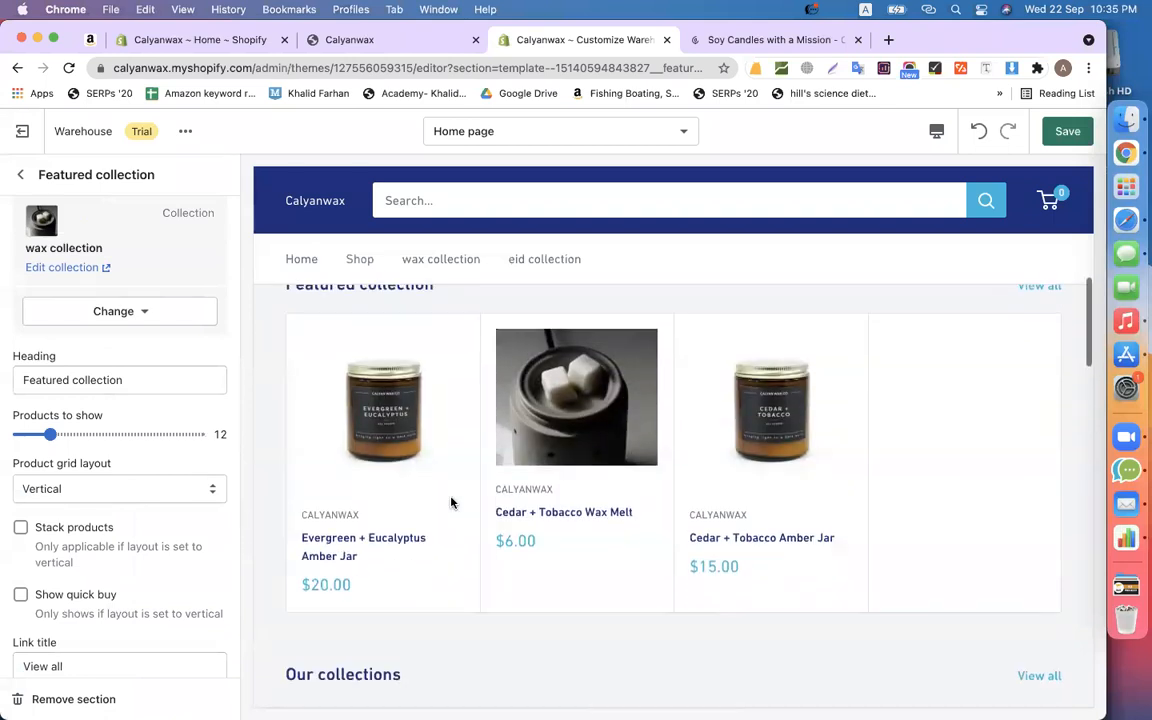
{"action": "scroll", "coordinate": [948, 437], "scroll_direction": "down", "scroll_amount": 2}
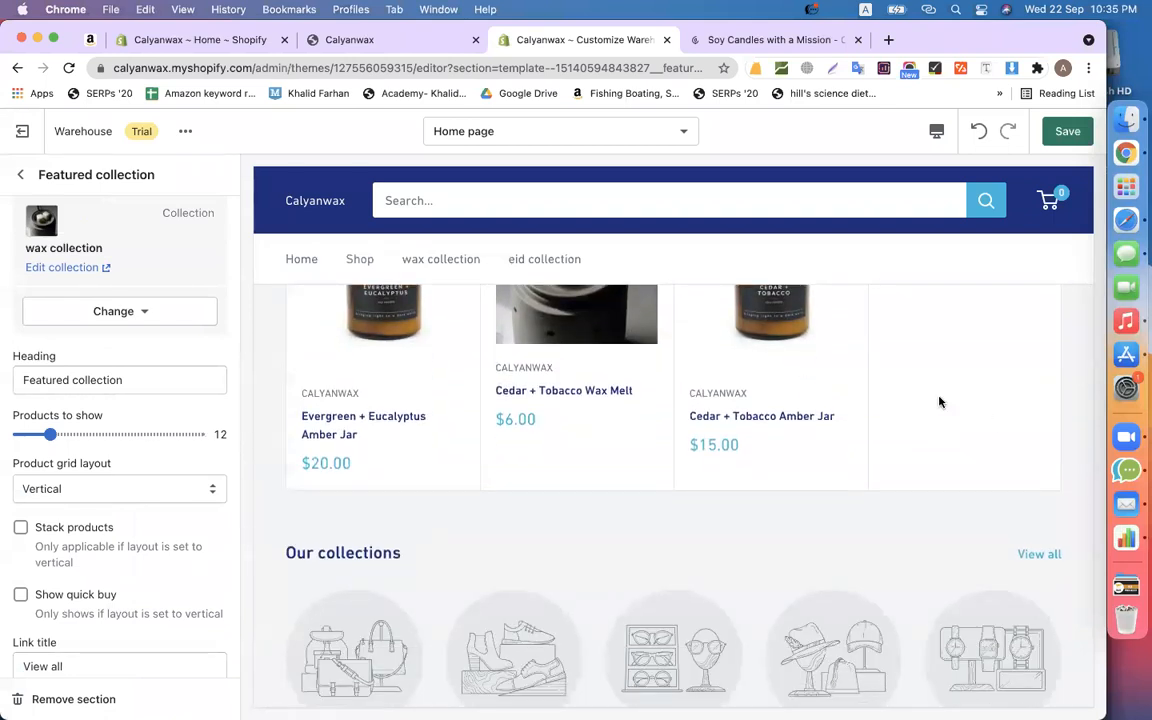
{"action": "scroll", "coordinate": [845, 362], "scroll_direction": "up", "scroll_amount": 1}
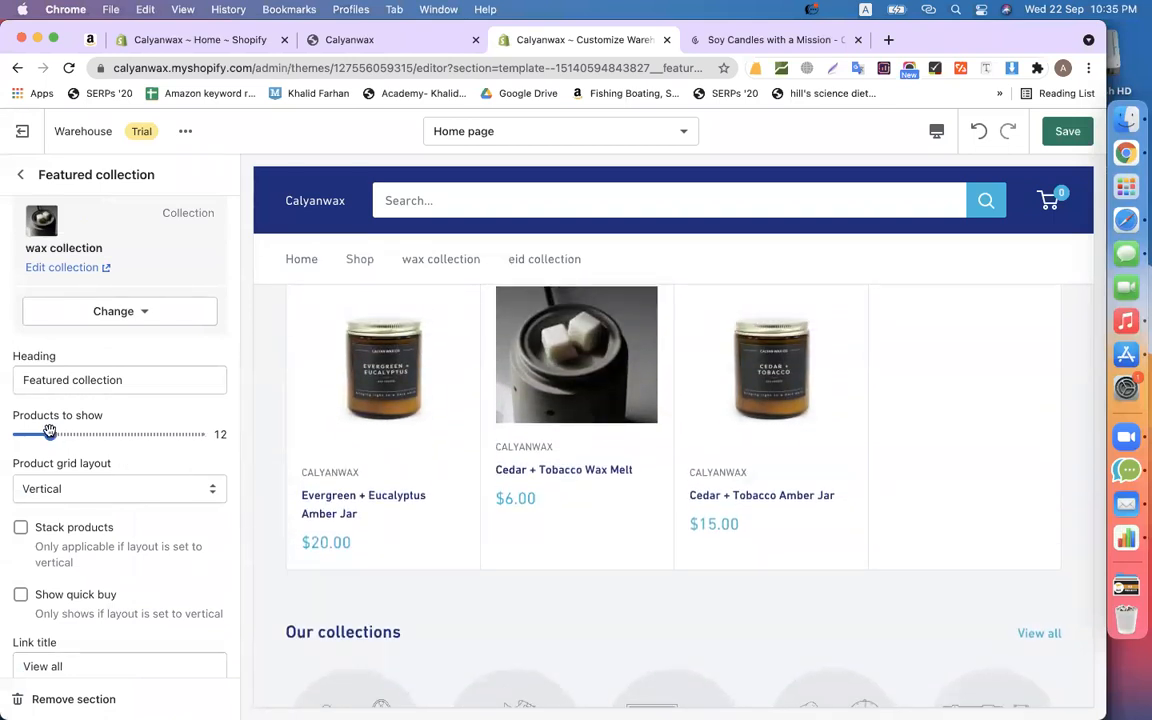
{"action": "left_click", "coordinate": [49, 432]}
{"action": "left_click_drag", "start_coordinate": [49, 432], "coordinate": [20, 429]}
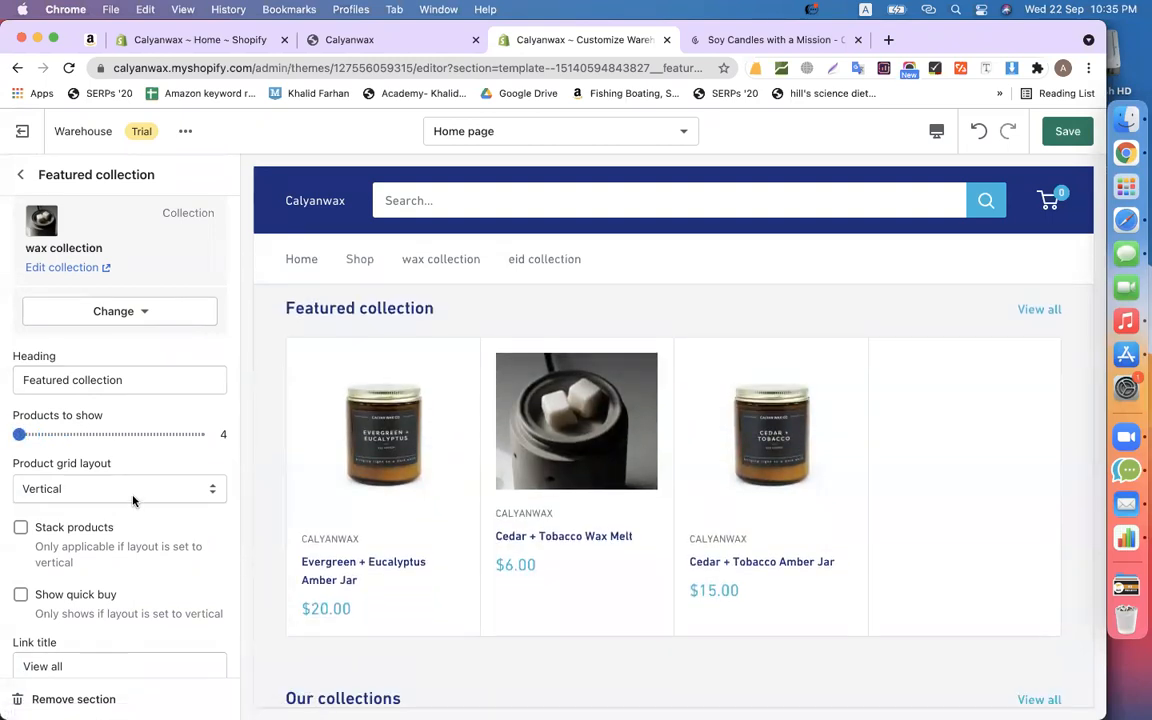
- Try the Horizontal product grid layout, then switch it to Collage
{"action": "left_click", "coordinate": [133, 500]}
{"action": "left_click", "coordinate": [105, 508]}
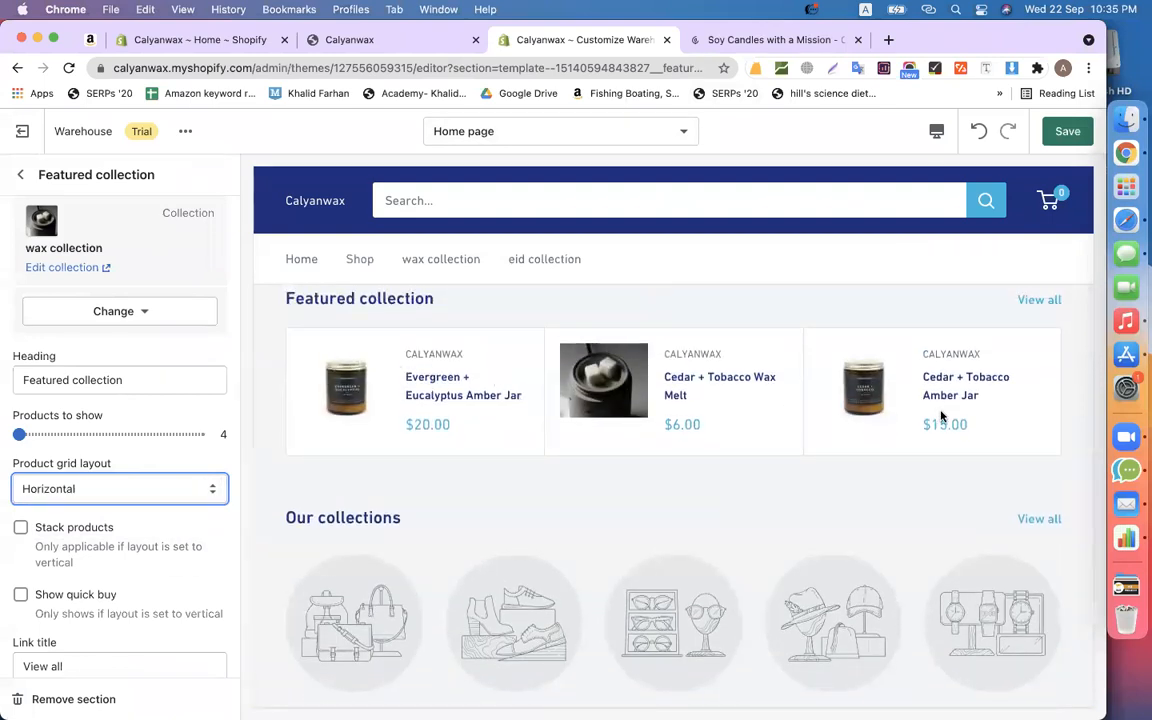
{"action": "left_click", "coordinate": [81, 486]}
{"action": "left_click", "coordinate": [91, 506]}
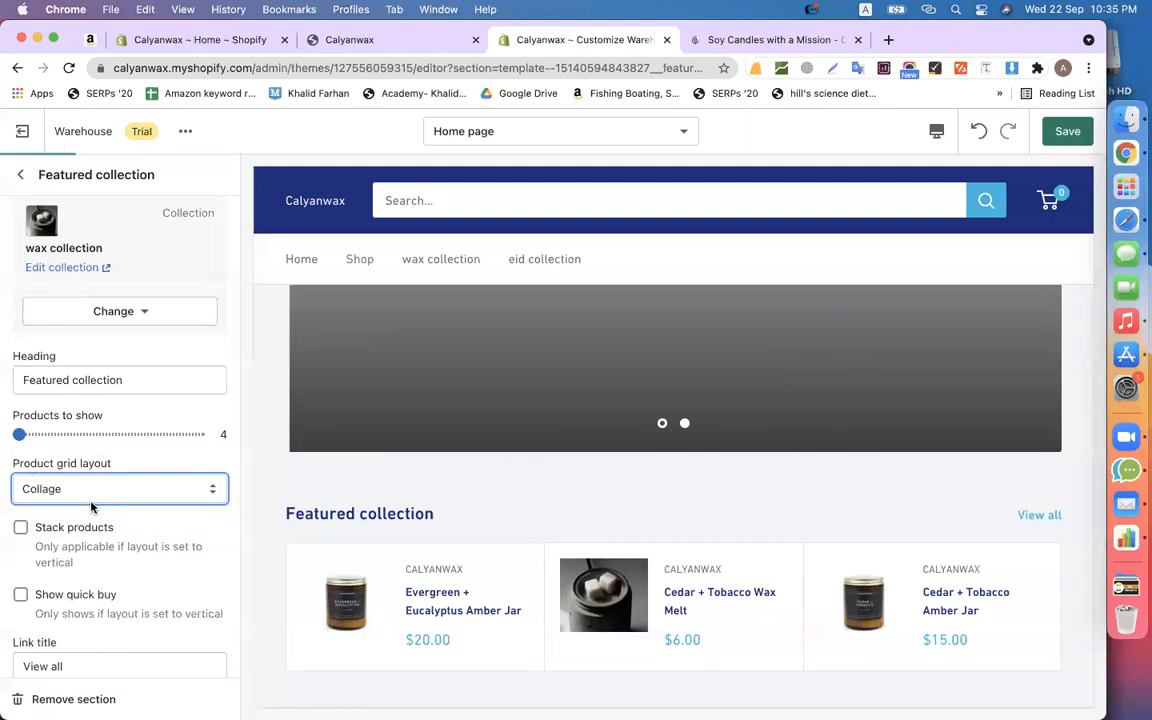
{"action": "scroll", "coordinate": [540, 437], "scroll_direction": "down", "scroll_amount": 3}
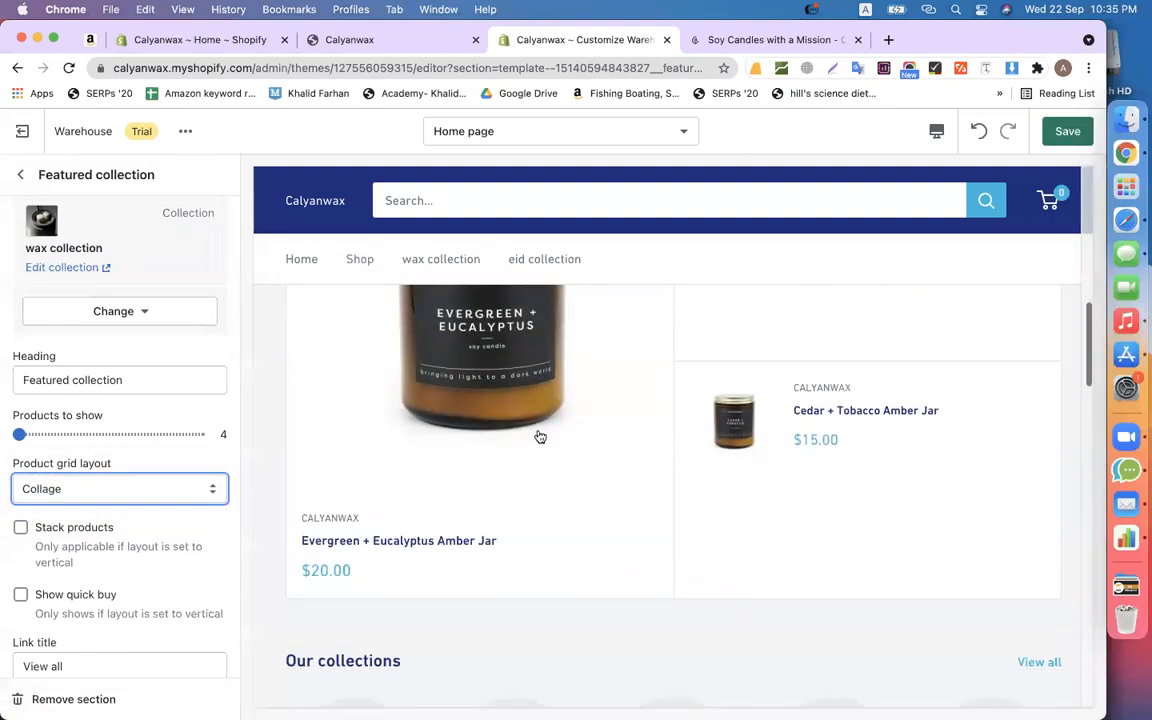
{"action": "scroll", "coordinate": [571, 455], "scroll_direction": "up", "scroll_amount": 5}
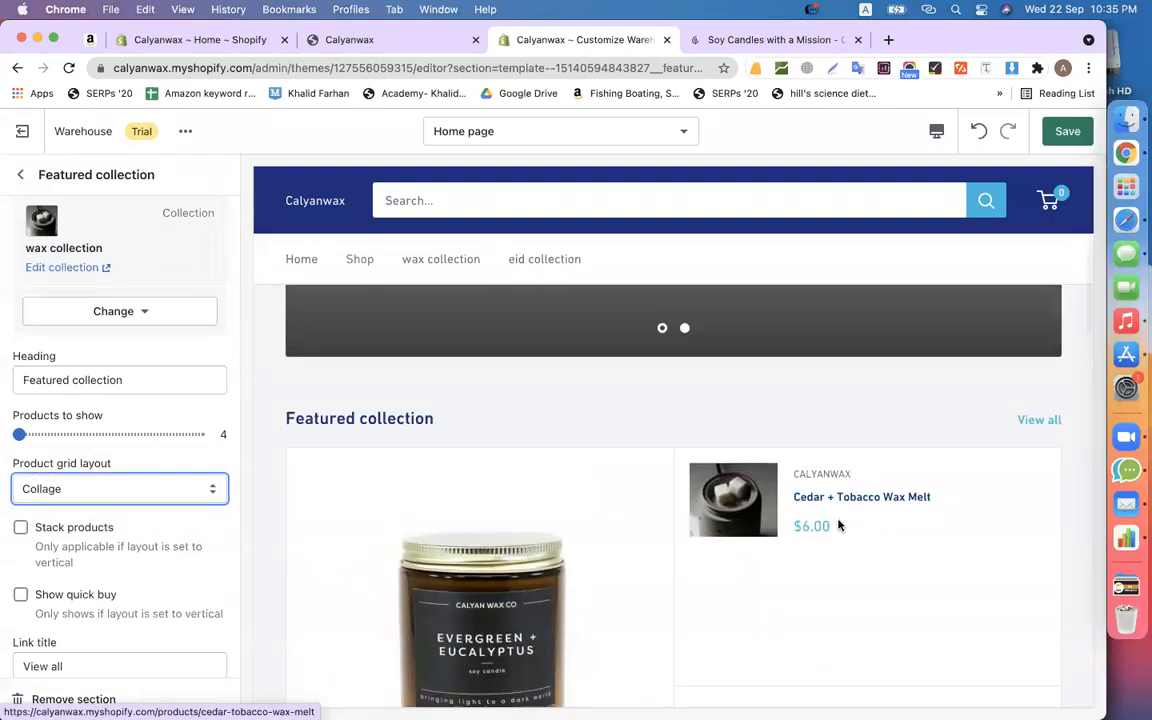
{"action": "scroll", "coordinate": [838, 525], "scroll_direction": "down", "scroll_amount": 5}
{"action": "scroll", "coordinate": [835, 494], "scroll_direction": "up", "scroll_amount": 3}
{"action": "scroll", "coordinate": [848, 515], "scroll_direction": "up", "scroll_amount": 2}
{"action": "scroll", "coordinate": [847, 513], "scroll_direction": "down", "scroll_amount": 4}
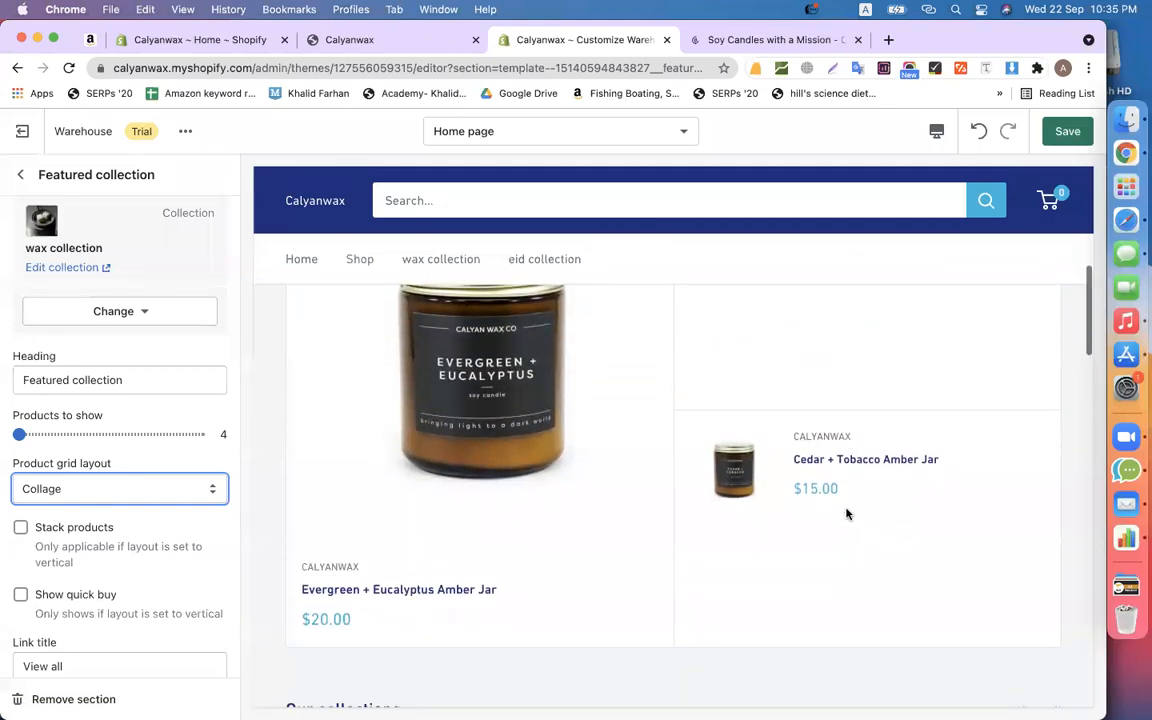
{"action": "scroll", "coordinate": [612, 514], "scroll_direction": "up", "scroll_amount": 2}
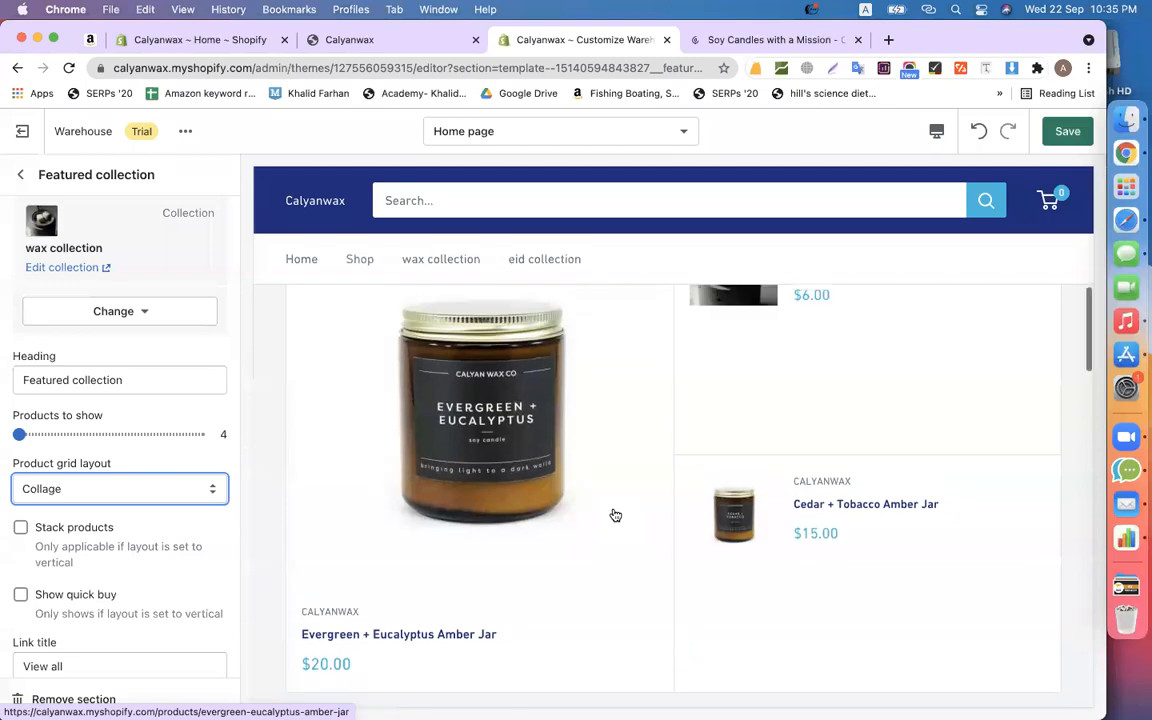
- Compare Horizontal again, then settle on Collage with the Evergreen + Eucalyptus Amber Jar large
{"action": "left_click", "coordinate": [154, 489]}
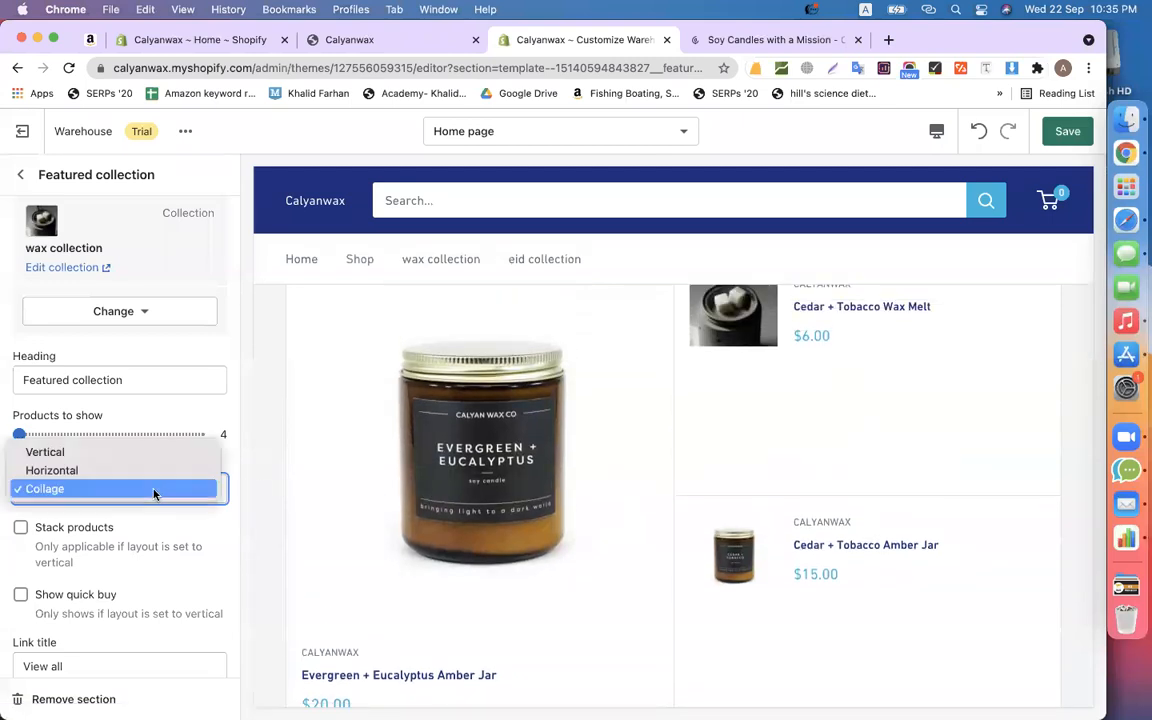
{"action": "left_click", "coordinate": [105, 470]}
{"action": "scroll", "coordinate": [432, 489], "scroll_direction": "up", "scroll_amount": 2}
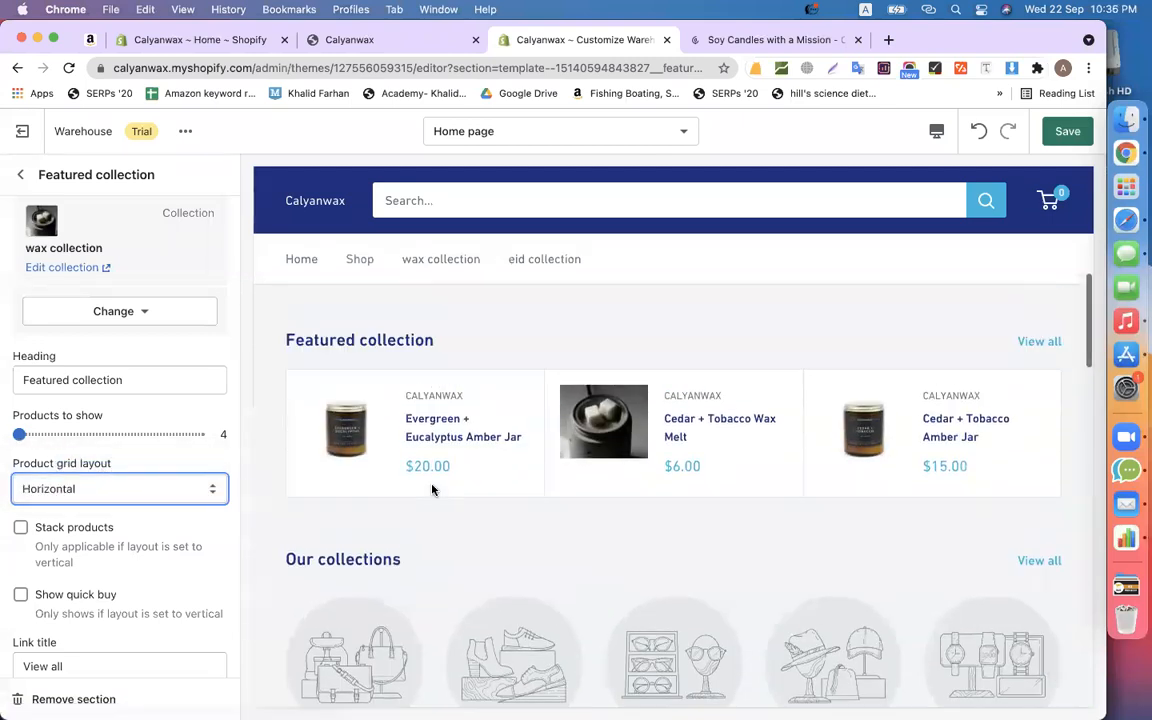
{"action": "scroll", "coordinate": [430, 485], "scroll_direction": "down", "scroll_amount": 4}
{"action": "scroll", "coordinate": [464, 409], "scroll_direction": "up", "scroll_amount": 4}
{"action": "scroll", "coordinate": [463, 404], "scroll_direction": "down", "scroll_amount": 2}
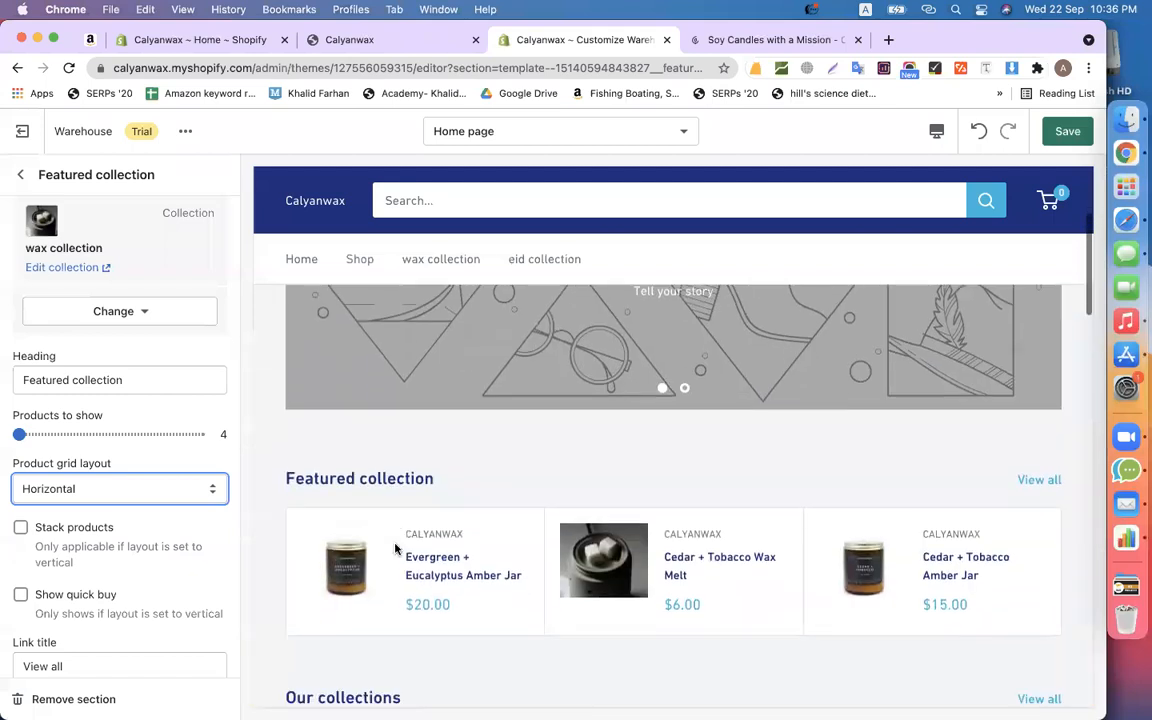
{"action": "left_click", "coordinate": [85, 489]}
{"action": "left_click", "coordinate": [72, 505]}
{"action": "scroll", "coordinate": [404, 355], "scroll_direction": "up", "scroll_amount": 3}
{"action": "scroll", "coordinate": [422, 442], "scroll_direction": "down", "scroll_amount": 3}
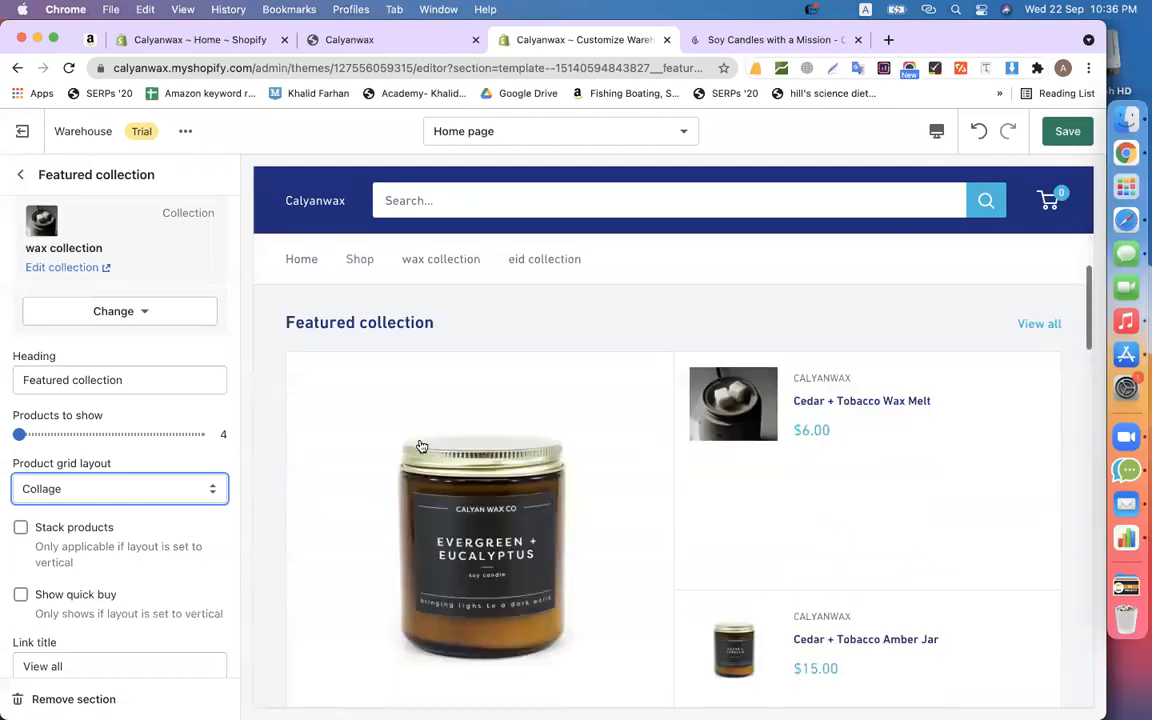
{"action": "scroll", "coordinate": [8, 362], "scroll_direction": "up", "scroll_amount": 1}
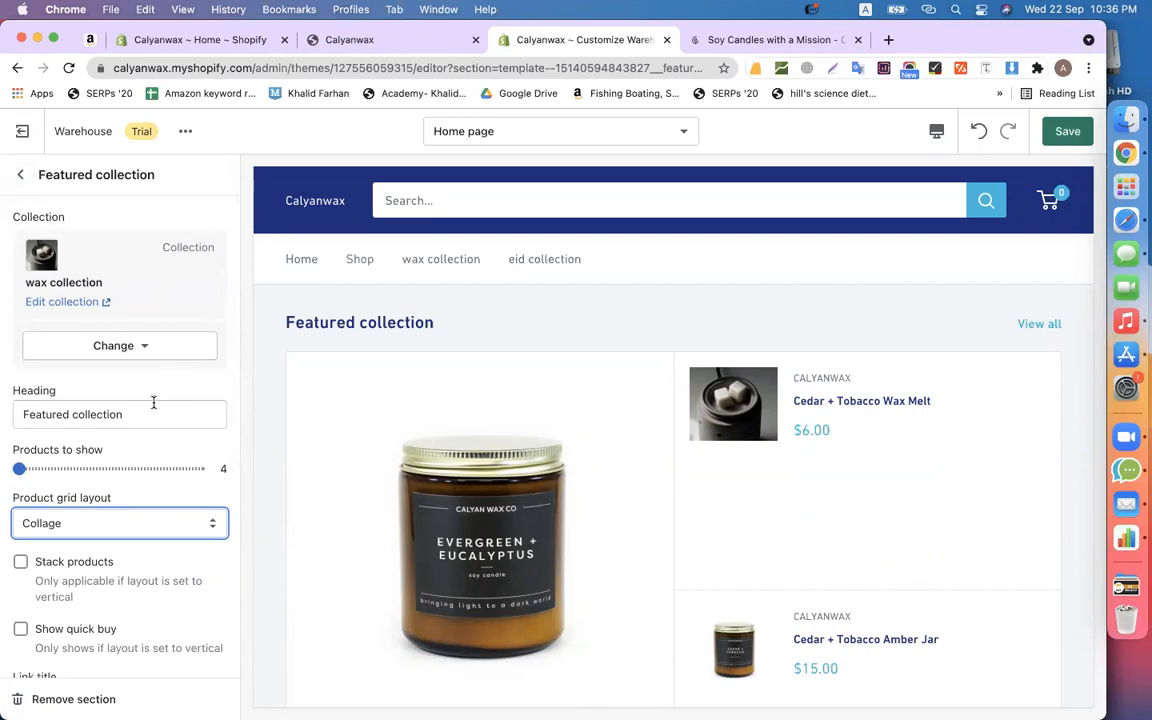
- Change the heading 'Featured collection' to 'Wax collection' and go back to the Home page sections
{"action": "double_click", "coordinate": [37, 413]}
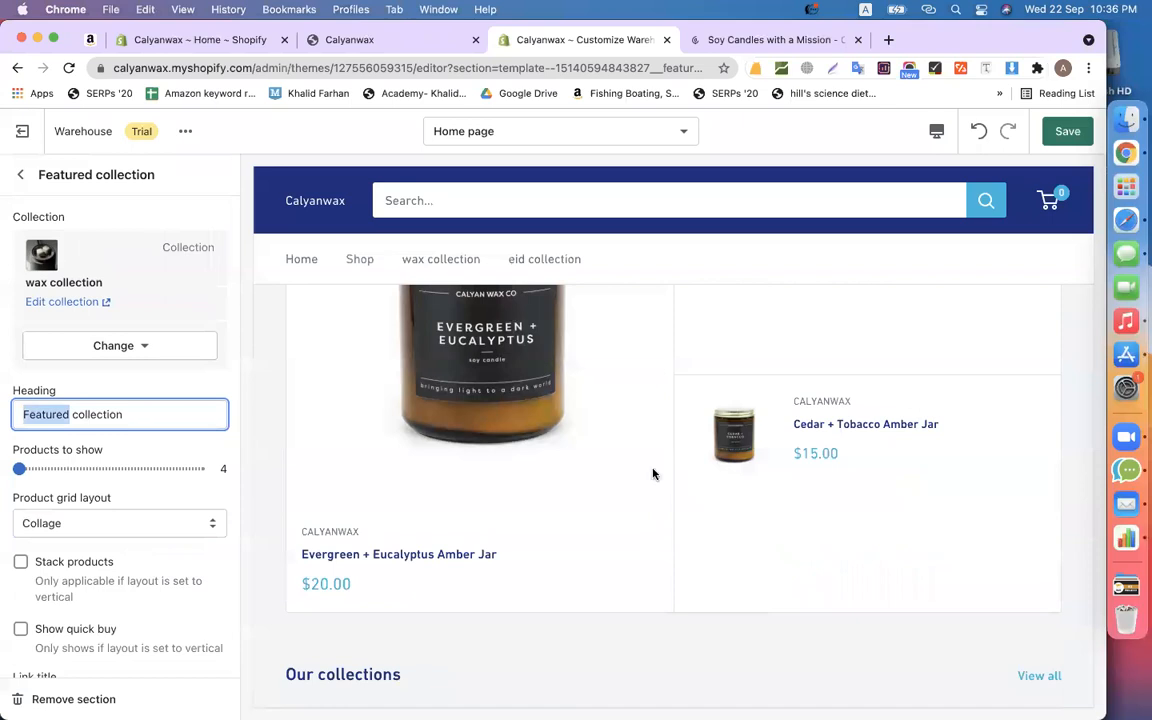
{"action": "type", "text": "Wax"}
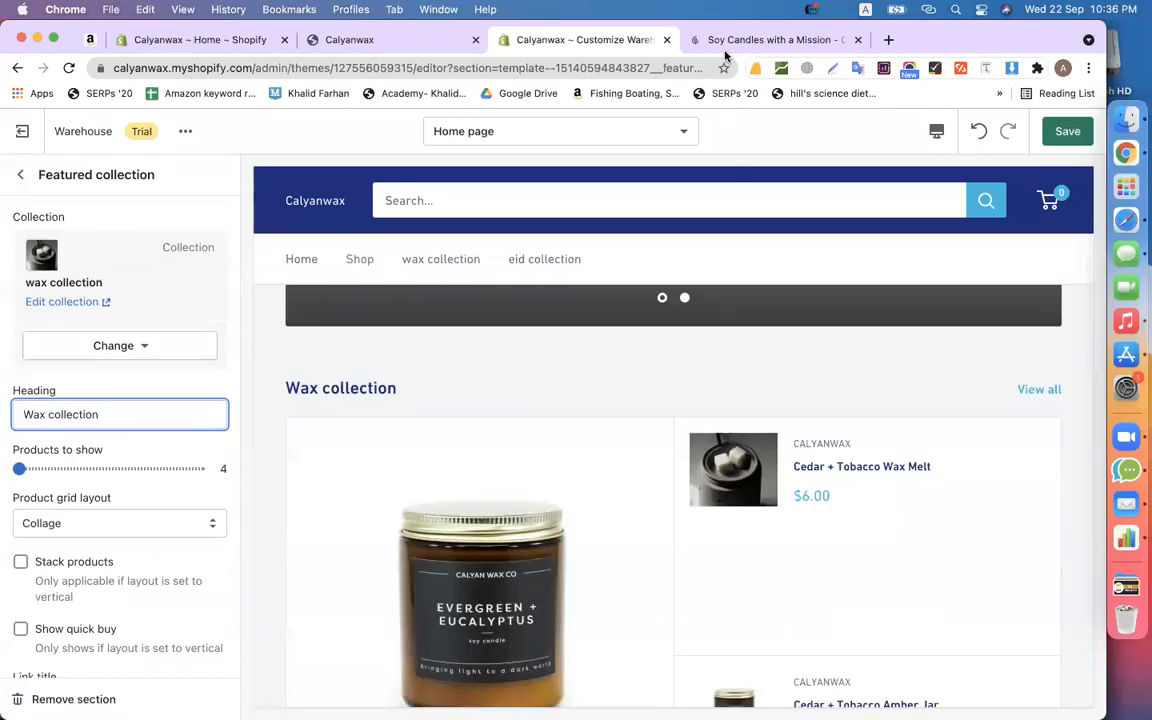
{"action": "scroll", "coordinate": [540, 398], "scroll_direction": "down", "scroll_amount": 5}
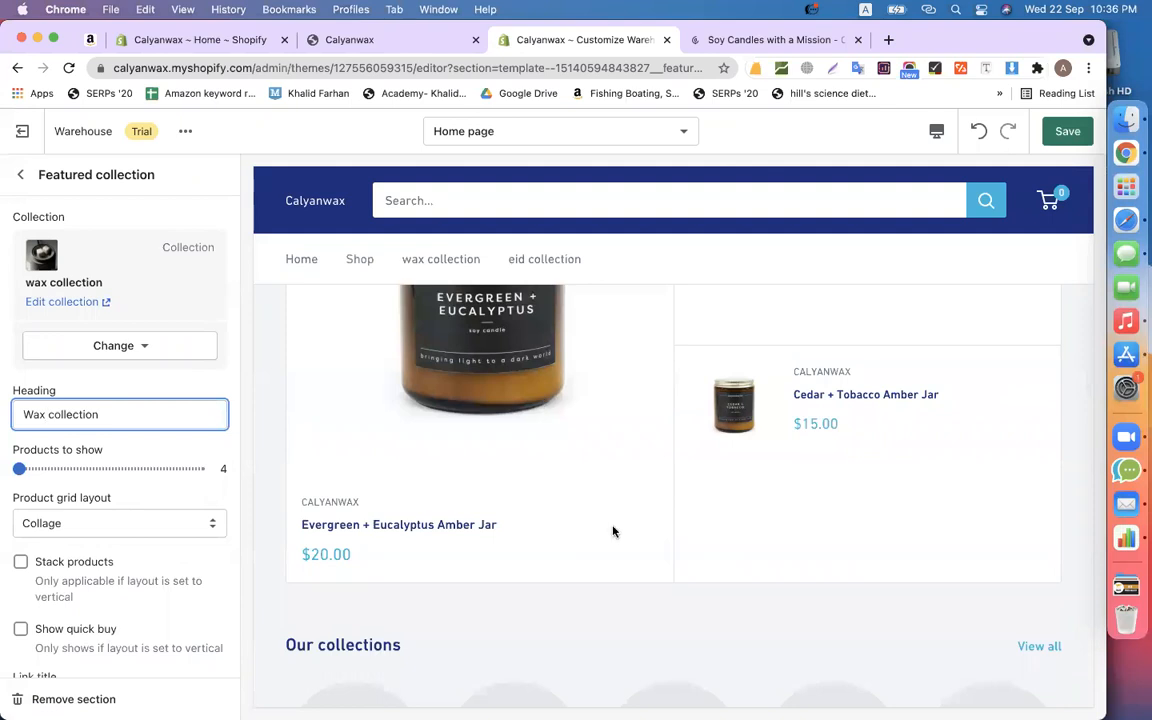
{"action": "scroll", "coordinate": [614, 531], "scroll_direction": "down", "scroll_amount": 4}
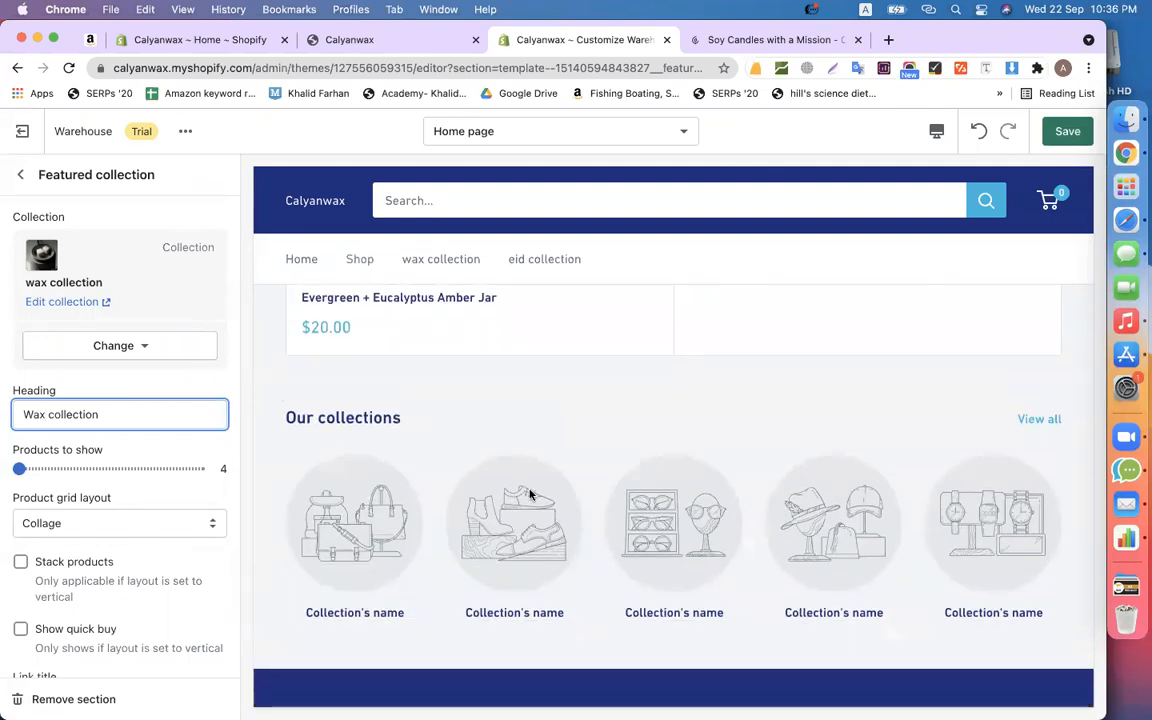
{"action": "left_click", "coordinate": [23, 177]}
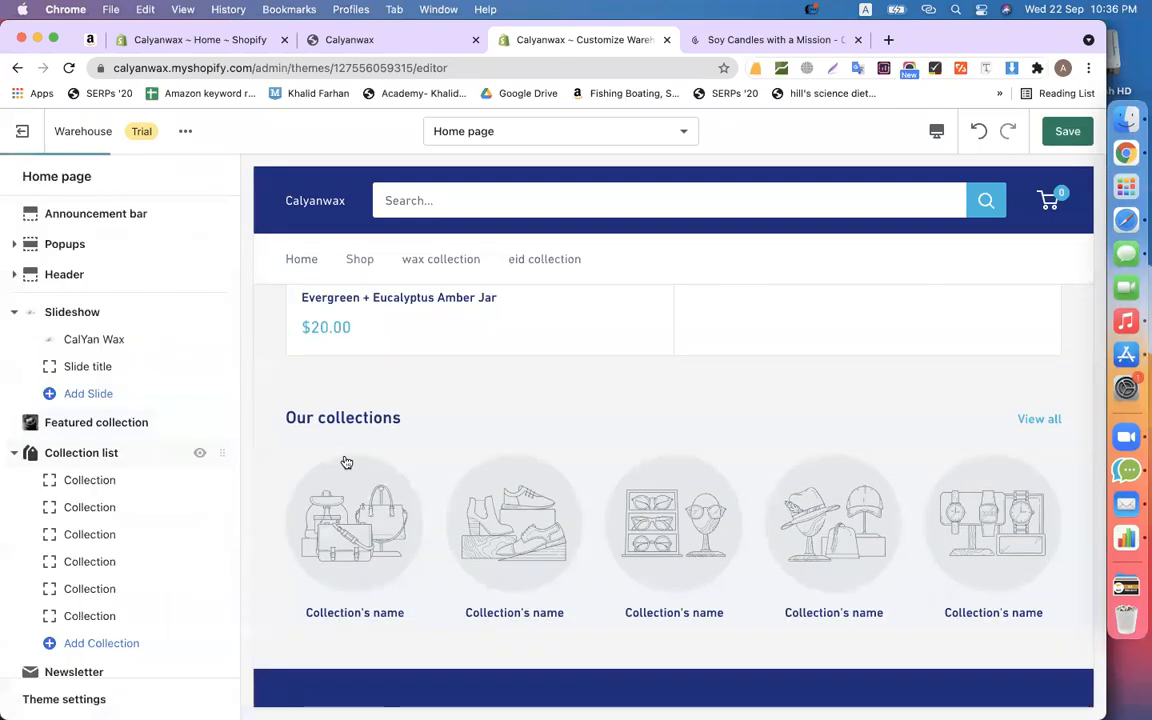
- Set the first collection list tile to the eid collection
{"action": "scroll", "coordinate": [478, 486], "scroll_direction": "up", "scroll_amount": 5}
{"action": "scroll", "coordinate": [483, 547], "scroll_direction": "down", "scroll_amount": 5}
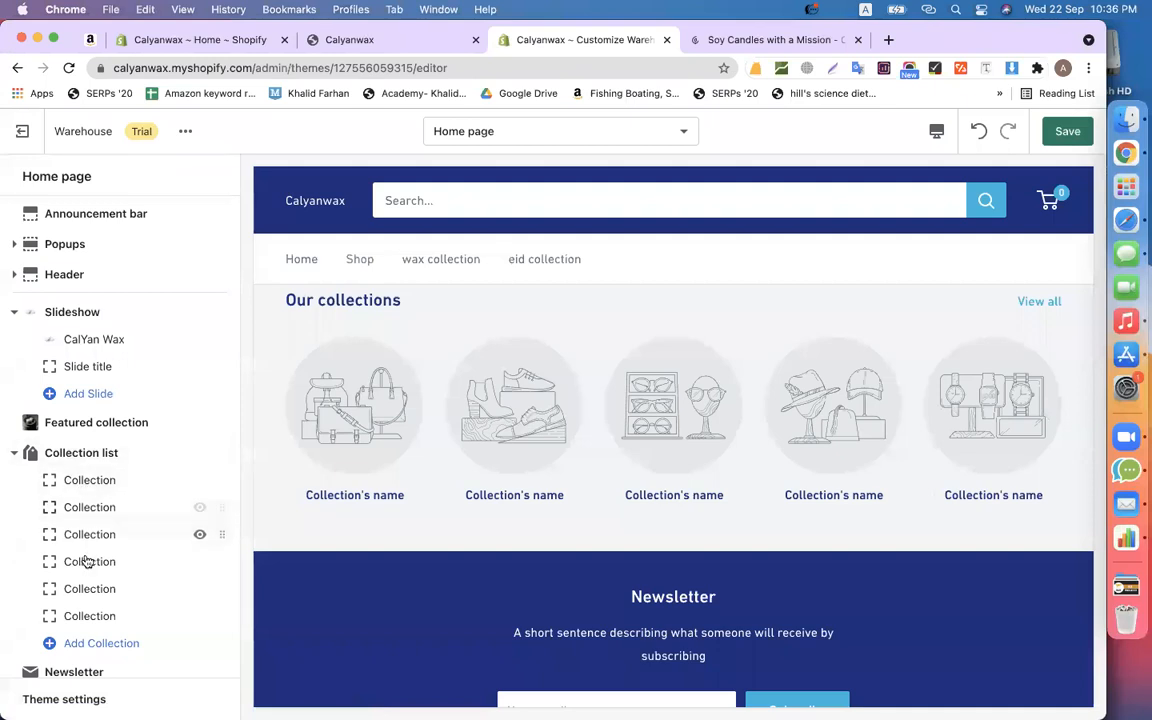
{"action": "scroll", "coordinate": [82, 541], "scroll_direction": "down", "scroll_amount": 3}
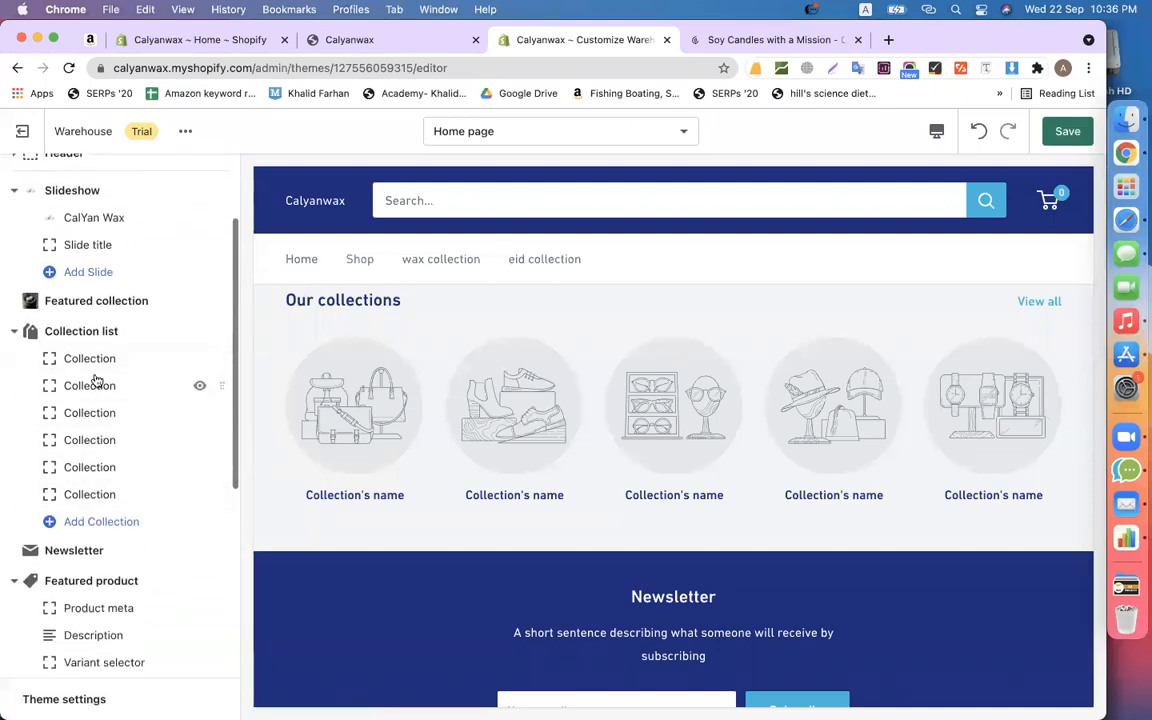
{"action": "left_click", "coordinate": [95, 357]}
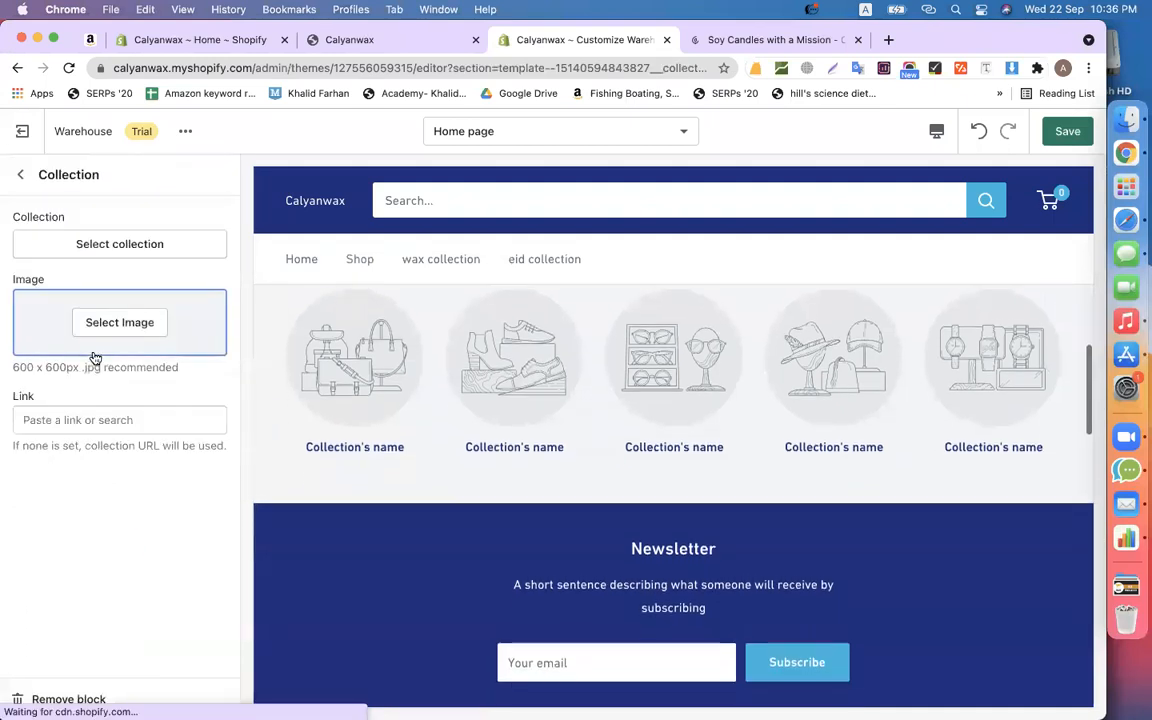
{"action": "left_click", "coordinate": [98, 250]}
{"action": "left_click", "coordinate": [64, 312]}
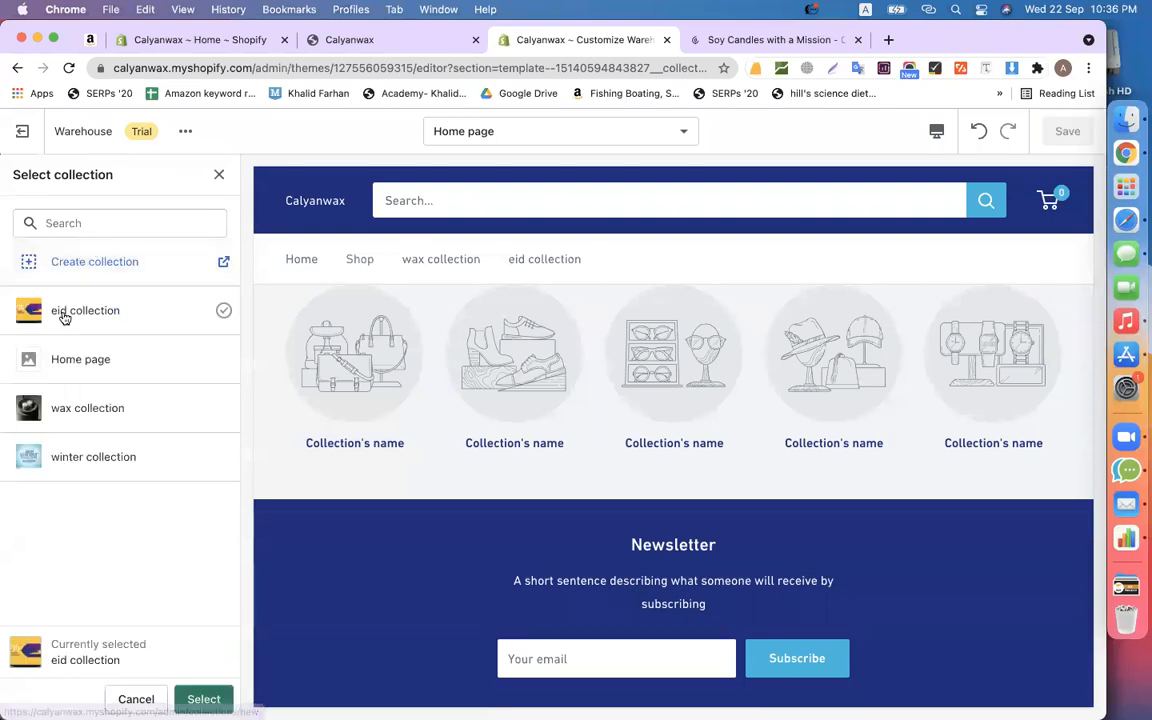
{"action": "left_click", "coordinate": [203, 699]}
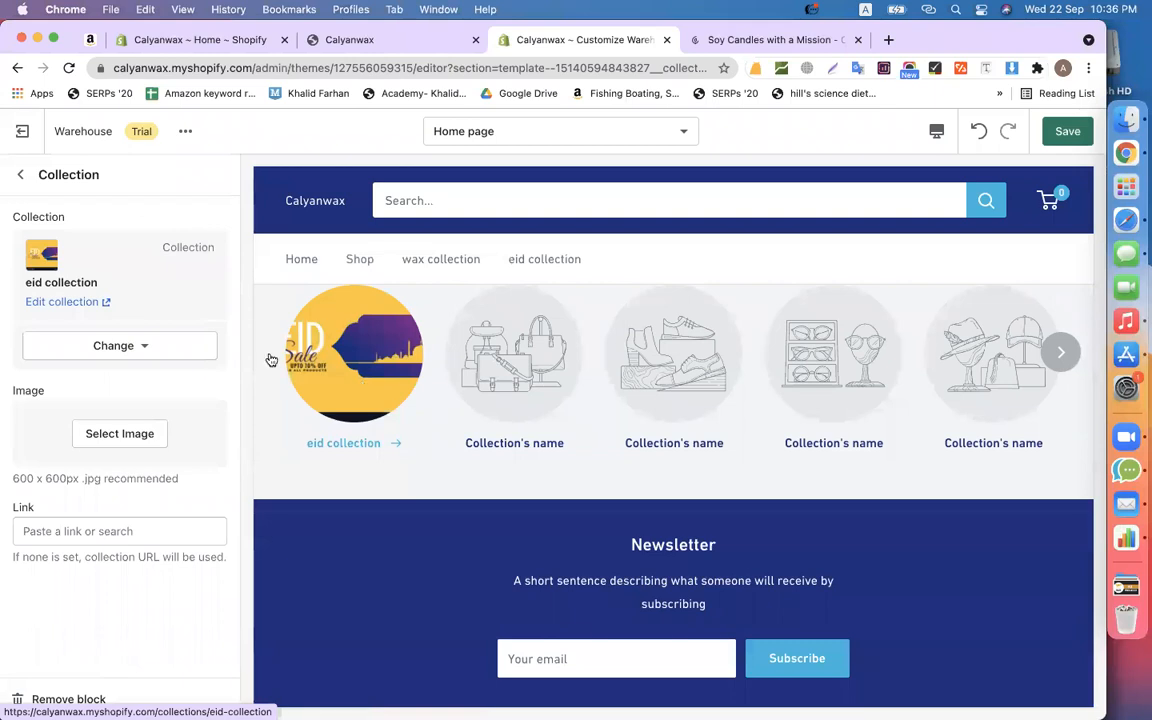
{"action": "left_click", "coordinate": [20, 174]}
- Set the second collection tile to the winter collection
{"action": "left_click", "coordinate": [93, 381]}
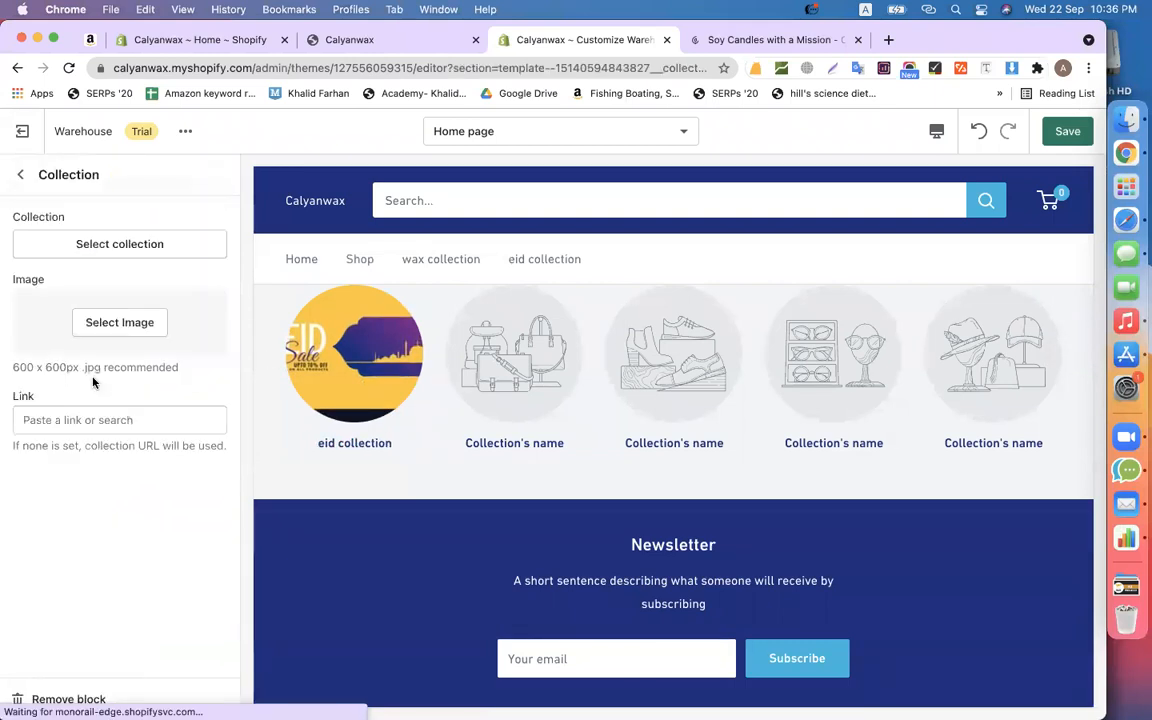
{"action": "left_click", "coordinate": [86, 248]}
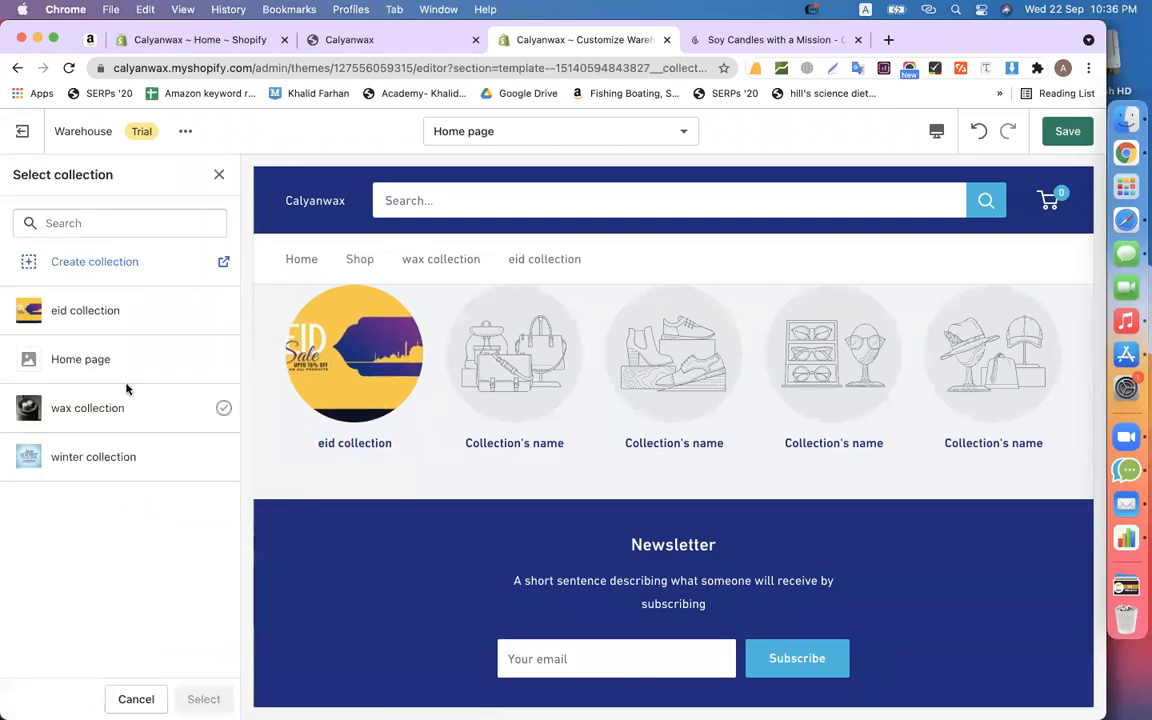
{"action": "left_click", "coordinate": [85, 407]}
{"action": "left_click", "coordinate": [88, 456]}
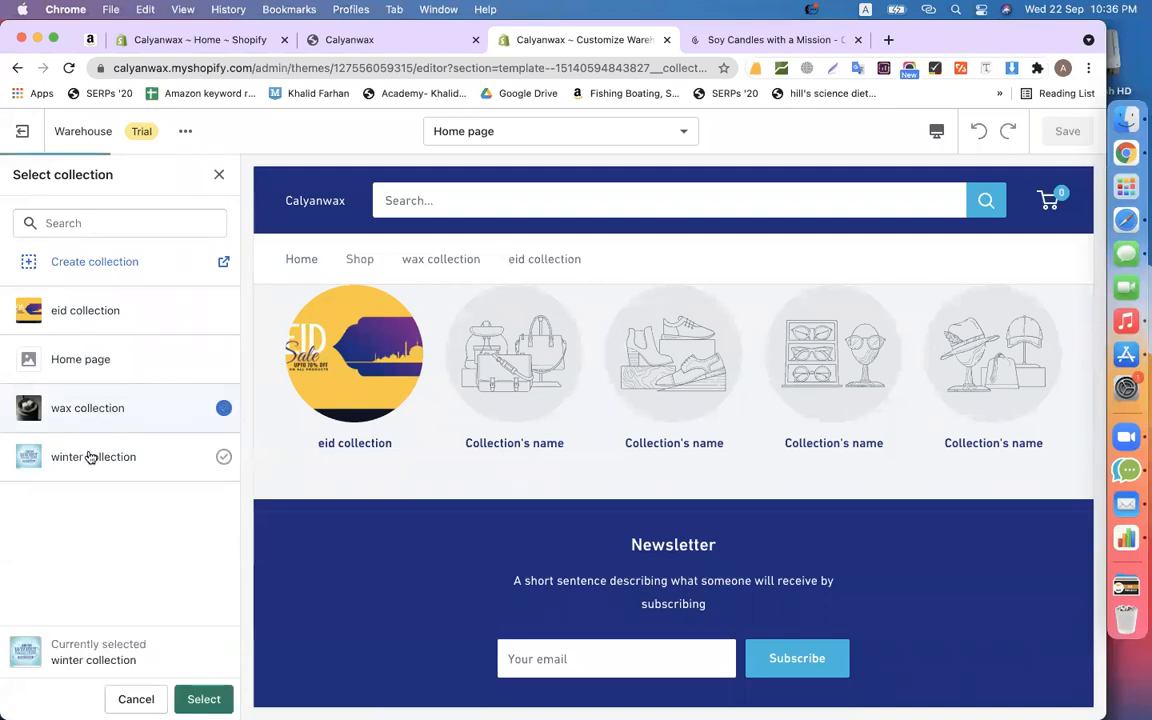
{"action": "left_click", "coordinate": [203, 699]}
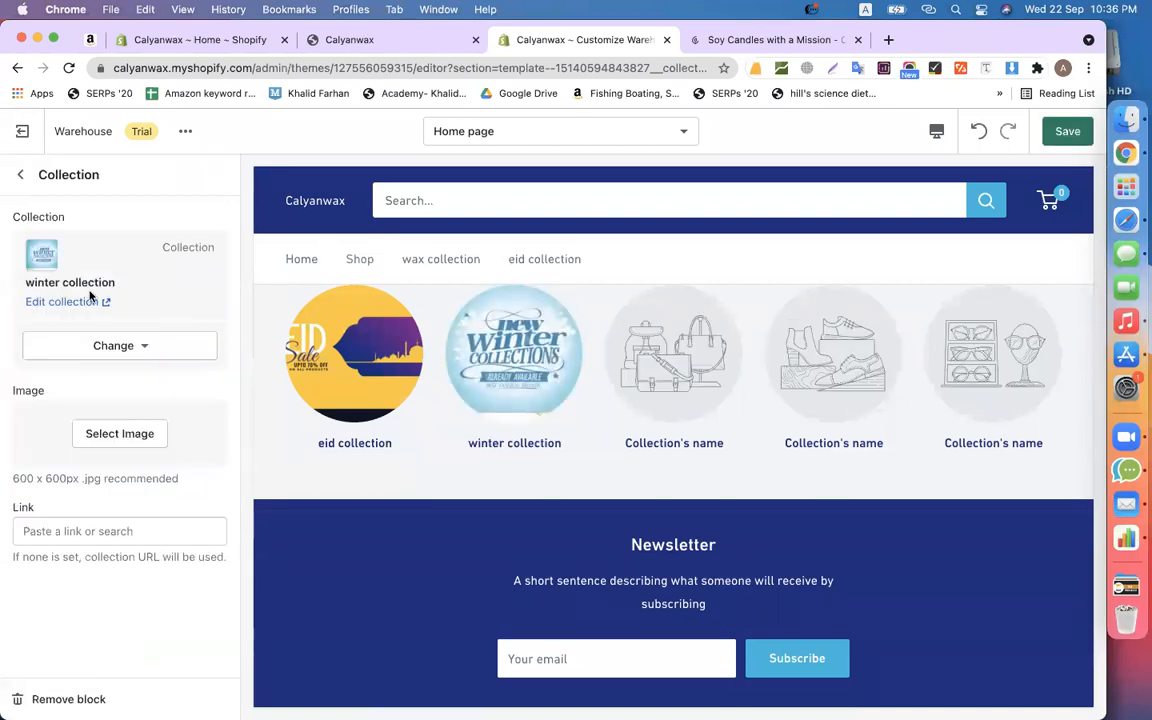
{"action": "left_click", "coordinate": [25, 175]}
- Set the third collection tile to the wax collection
{"action": "left_click", "coordinate": [89, 411]}
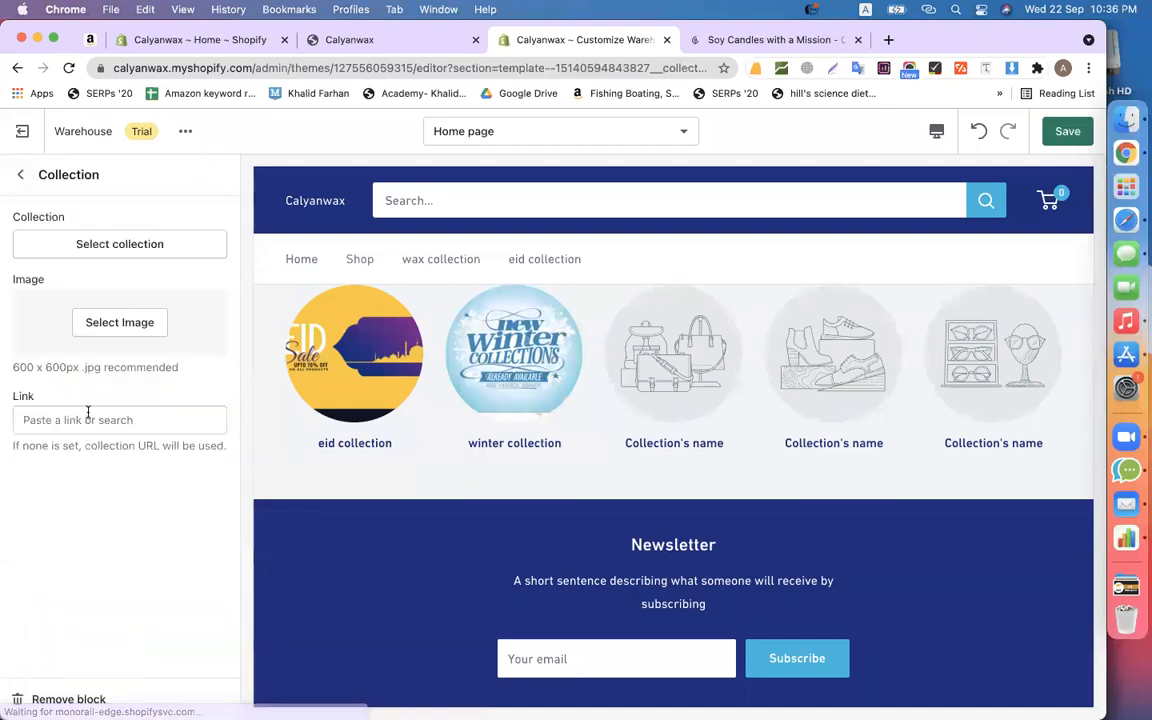
{"action": "left_click", "coordinate": [88, 247]}
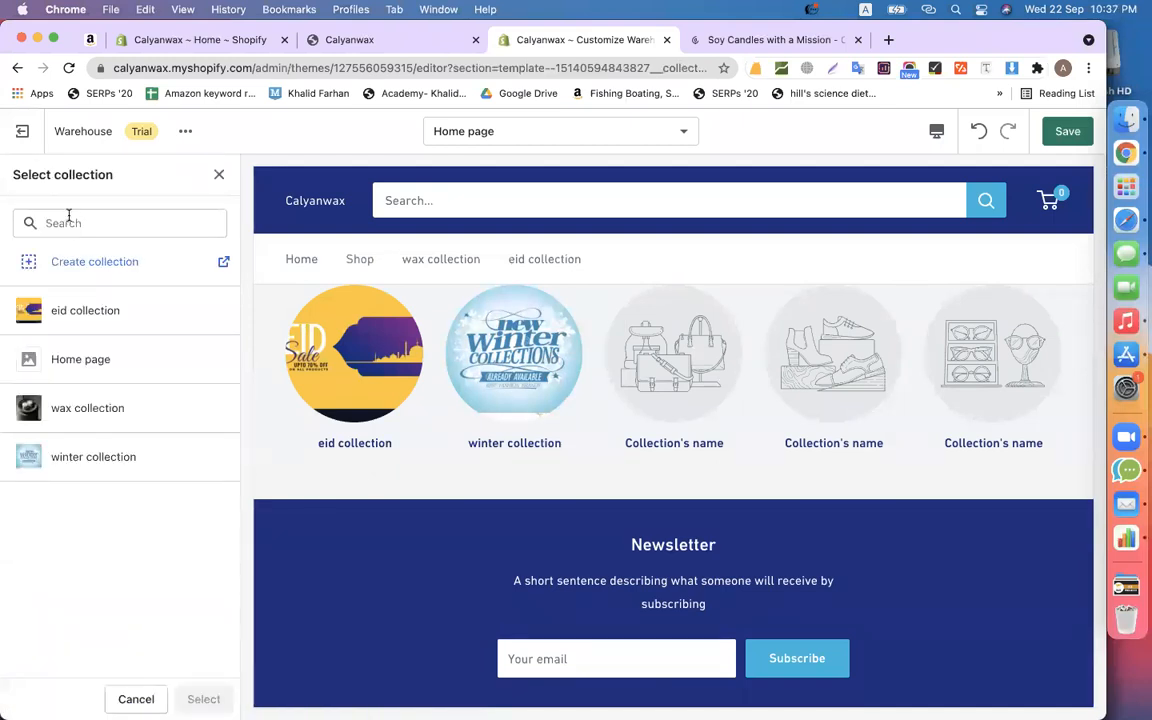
{"action": "left_click", "coordinate": [77, 405]}
{"action": "left_click", "coordinate": [203, 699]}
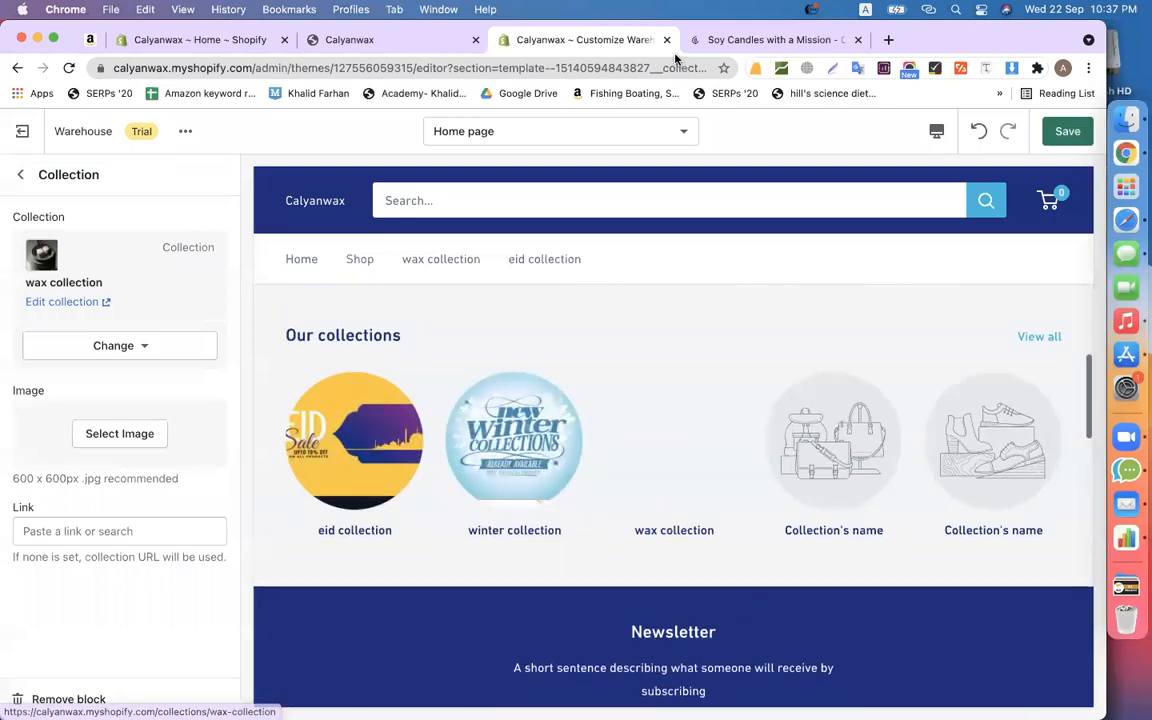
{"action": "left_click", "coordinate": [22, 172]}
- Remove the three remaining empty placeholder collection blocks
{"action": "scroll", "coordinate": [113, 399], "scroll_direction": "down", "scroll_amount": 1}
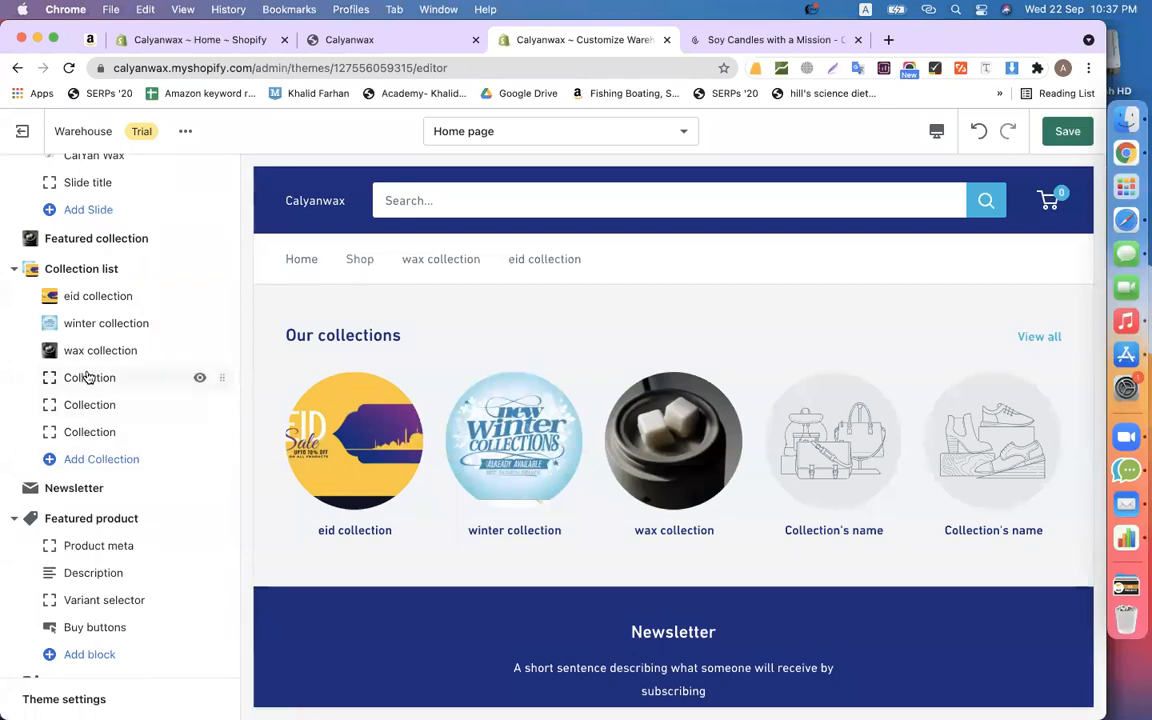
{"action": "left_click", "coordinate": [85, 403]}
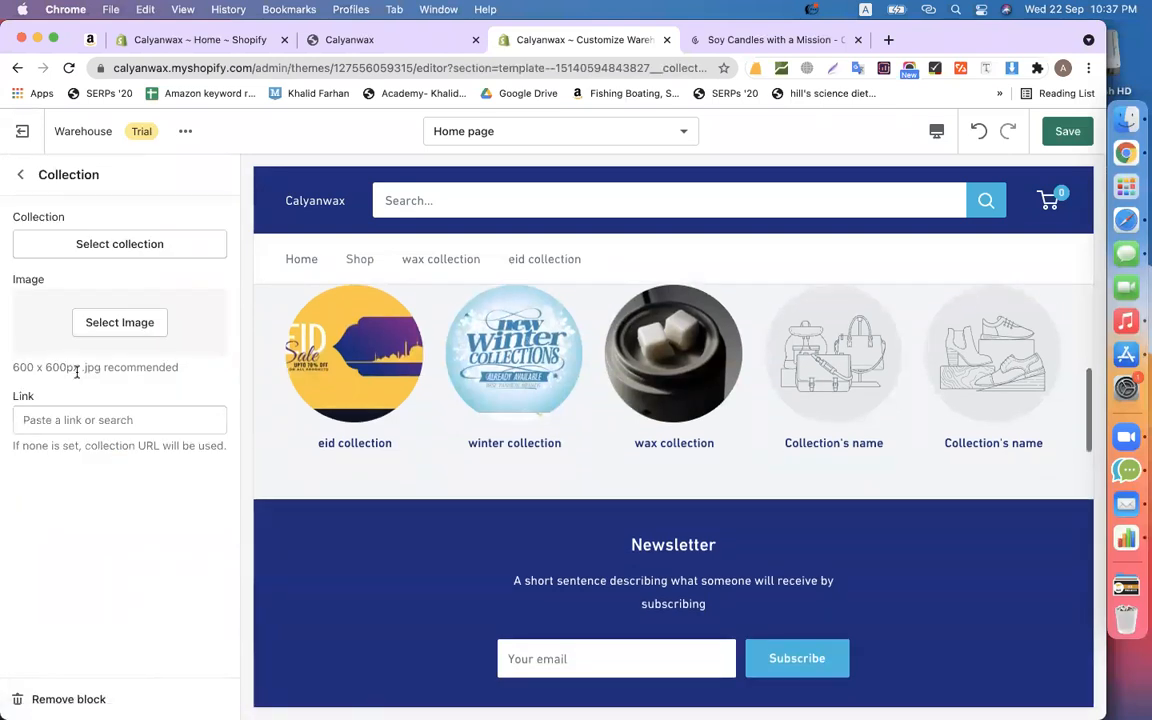
{"action": "left_click", "coordinate": [53, 694]}
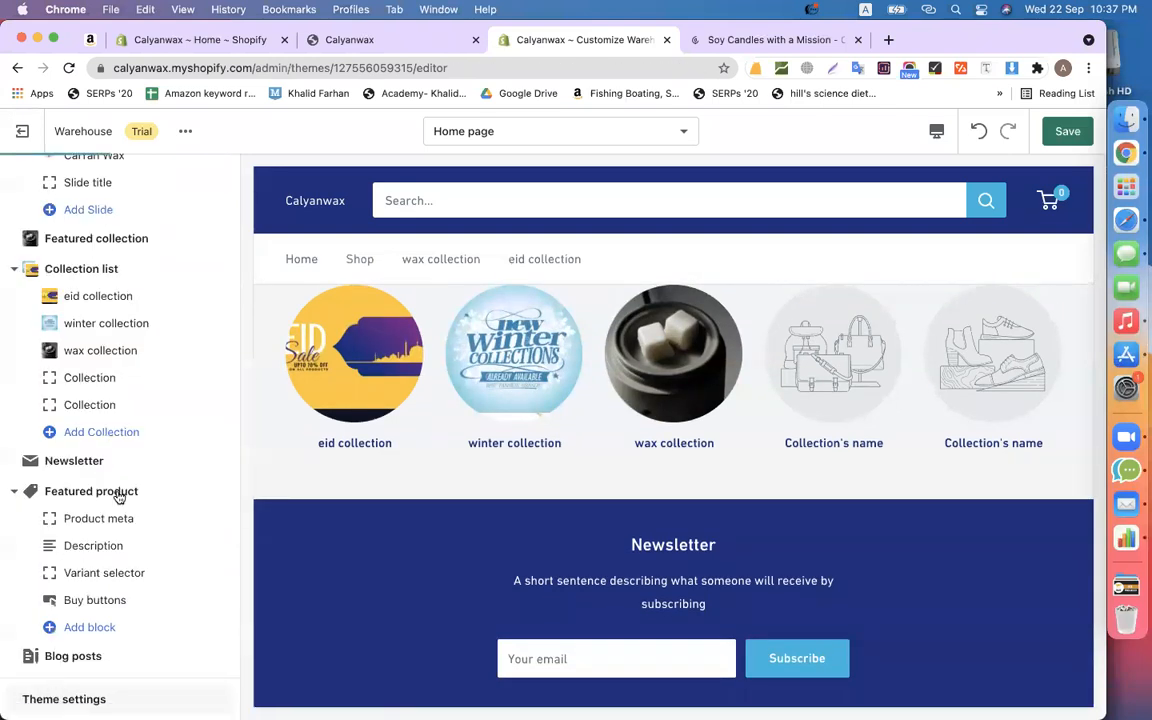
{"action": "left_click", "coordinate": [69, 378]}
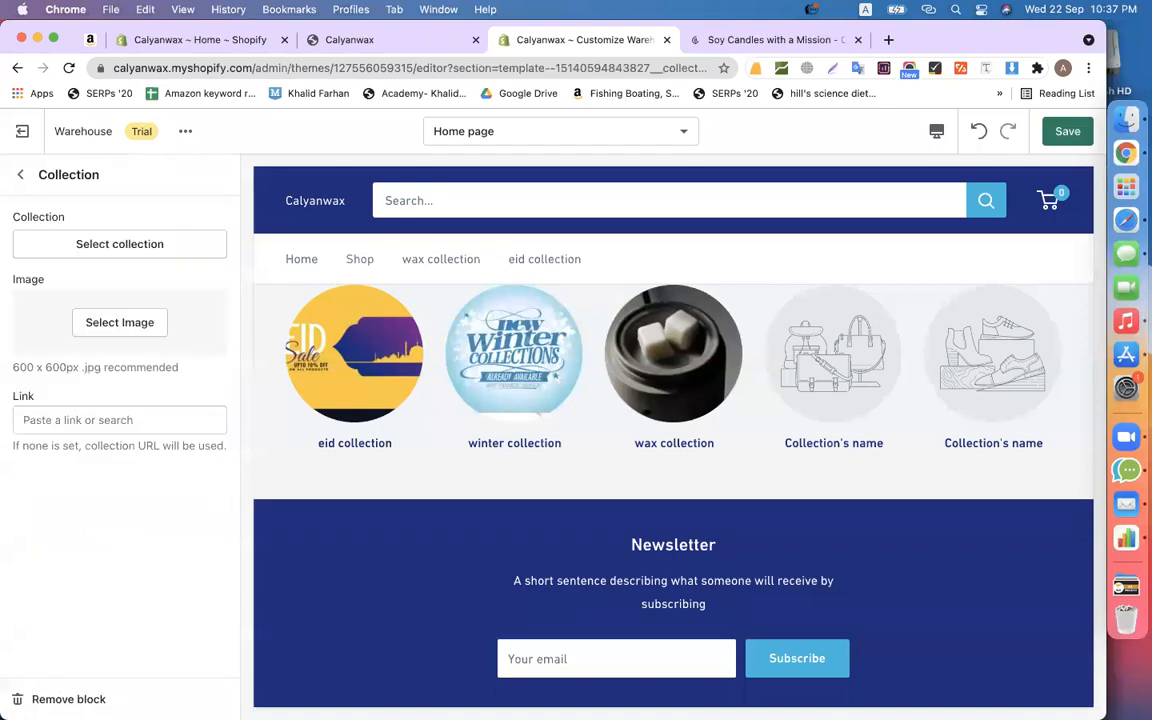
{"action": "left_click", "coordinate": [68, 699]}
{"action": "left_click", "coordinate": [77, 383]}
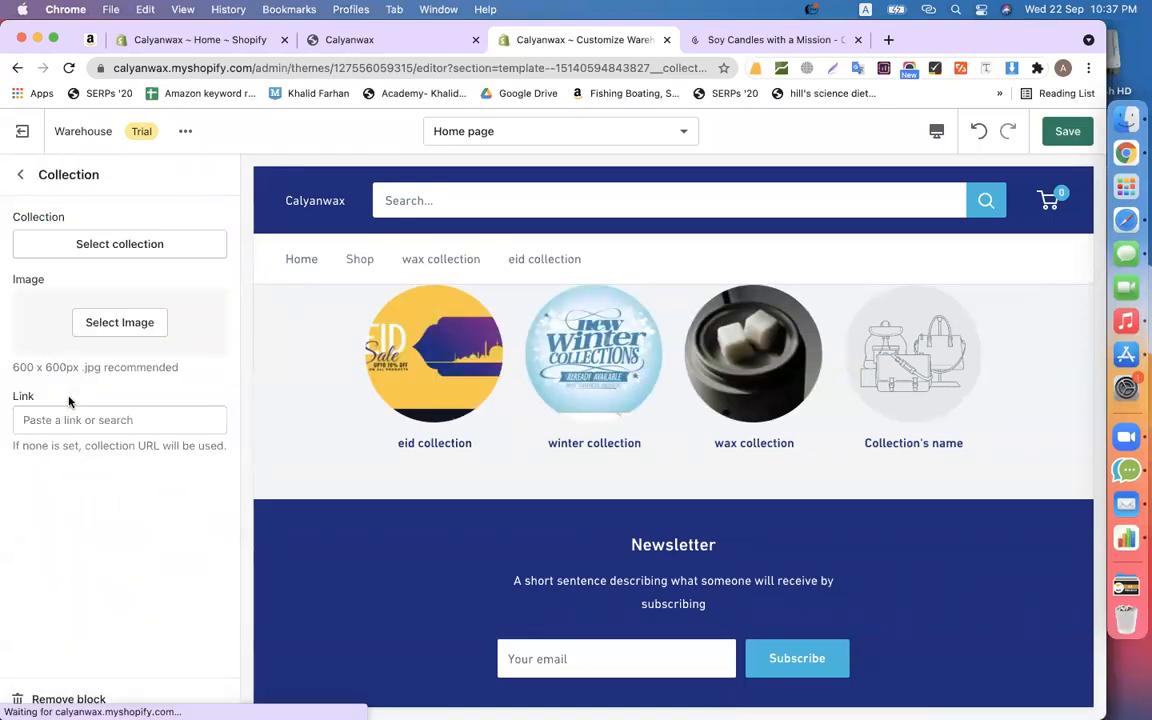
{"action": "left_click", "coordinate": [75, 697]}
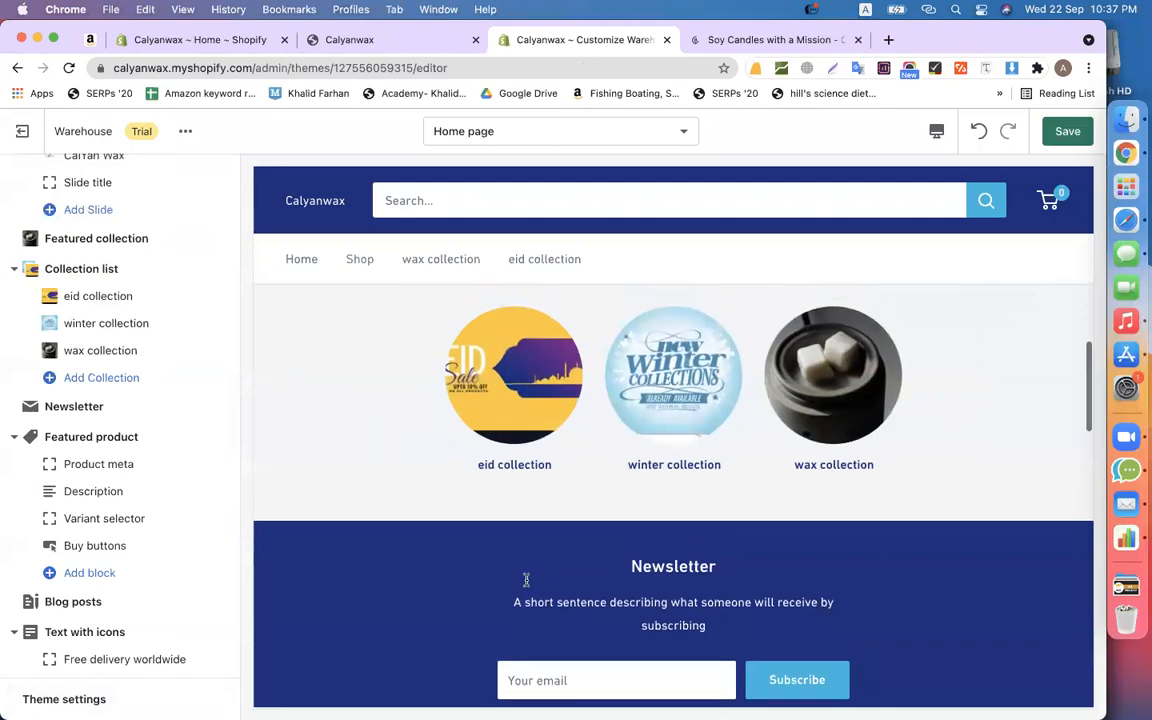
- Open the Newsletter section's settings
{"action": "scroll", "coordinate": [526, 580], "scroll_direction": "up", "scroll_amount": 3}
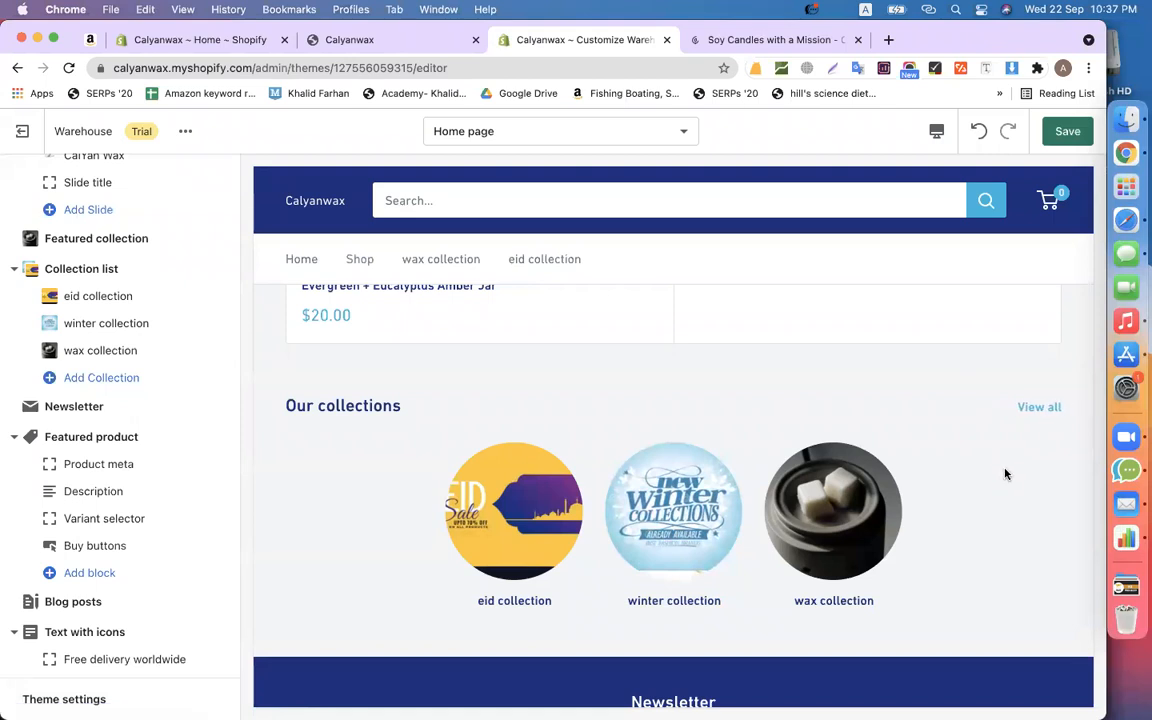
{"action": "scroll", "coordinate": [1003, 470], "scroll_direction": "down", "scroll_amount": 5}
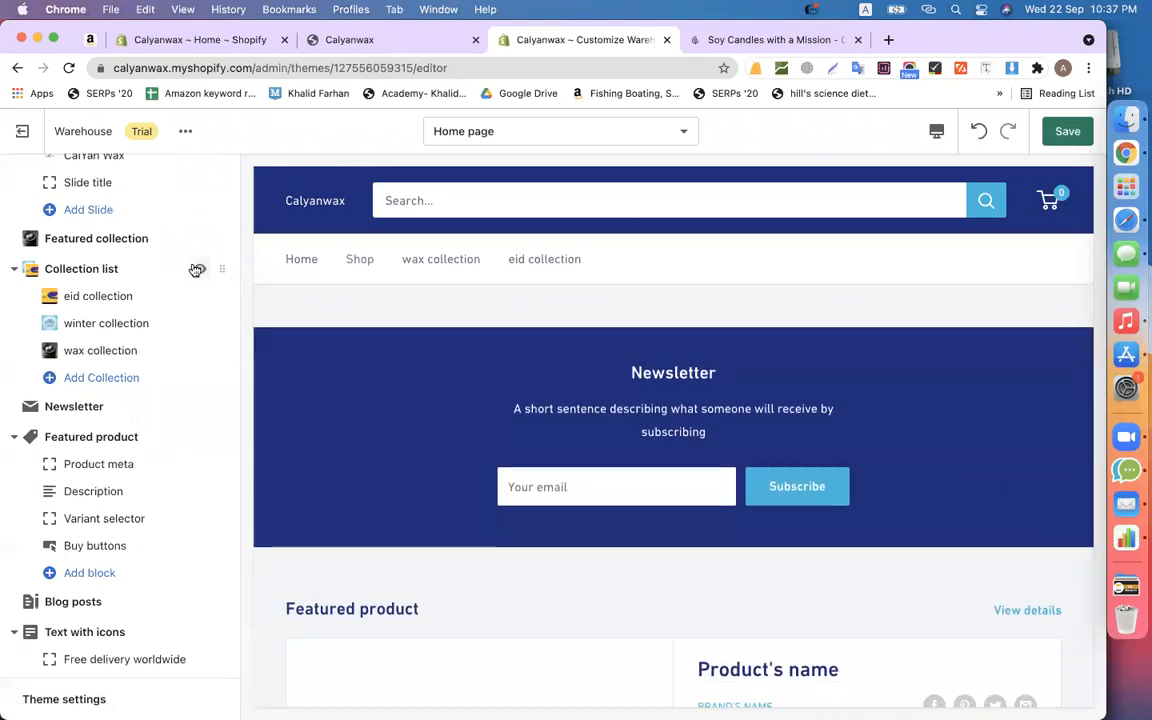
{"action": "scroll", "coordinate": [134, 252], "scroll_direction": "up", "scroll_amount": 1}
{"action": "scroll", "coordinate": [130, 252], "scroll_direction": "down", "scroll_amount": 4}
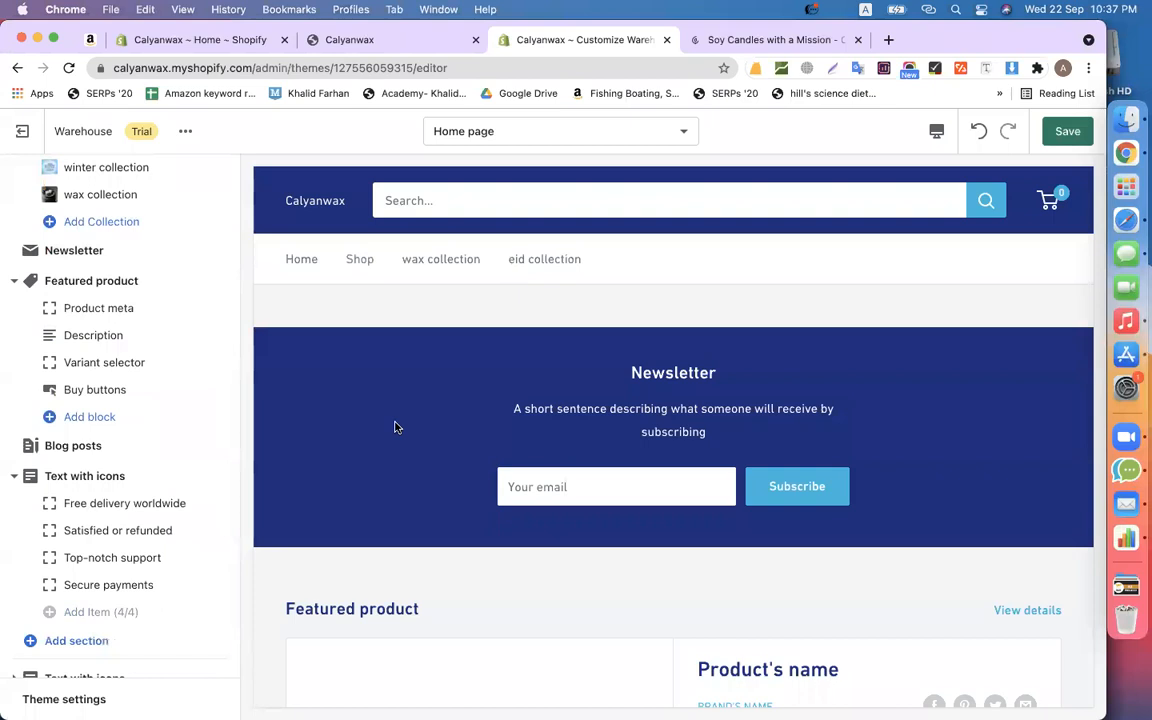
{"action": "scroll", "coordinate": [393, 427], "scroll_direction": "up", "scroll_amount": 1}
{"action": "scroll", "coordinate": [100, 318], "scroll_direction": "up", "scroll_amount": 2}
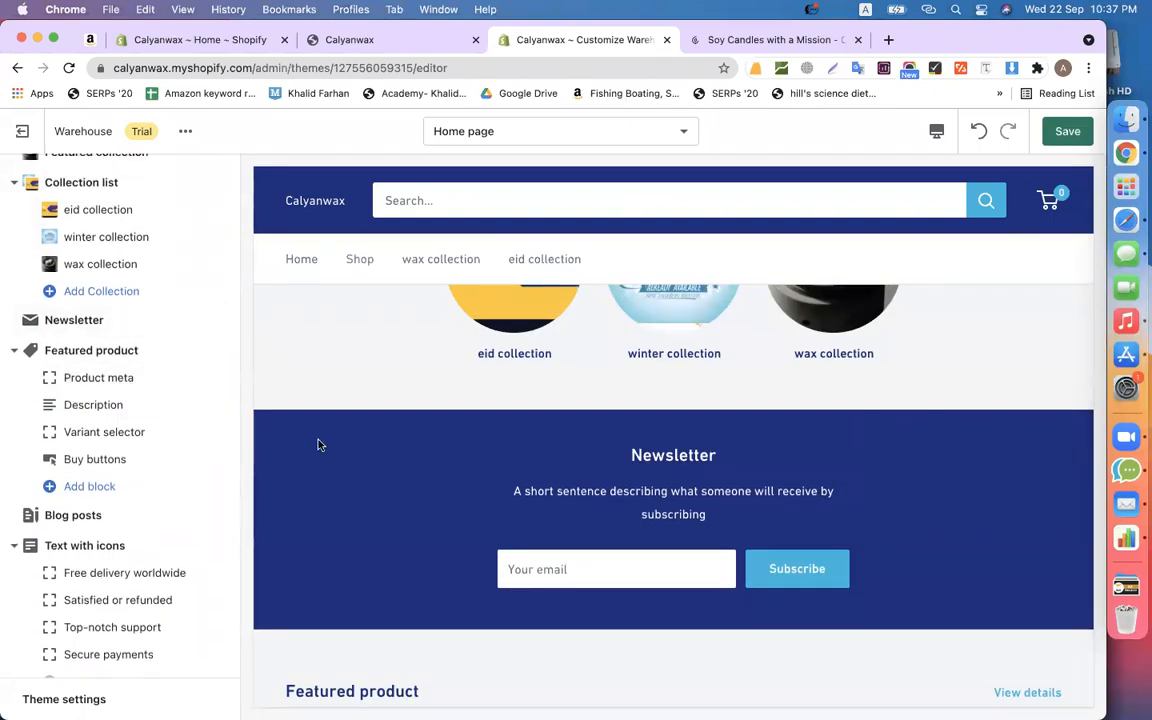
{"action": "scroll", "coordinate": [286, 395], "scroll_direction": "down", "scroll_amount": 2}
{"action": "left_click", "coordinate": [74, 322]}
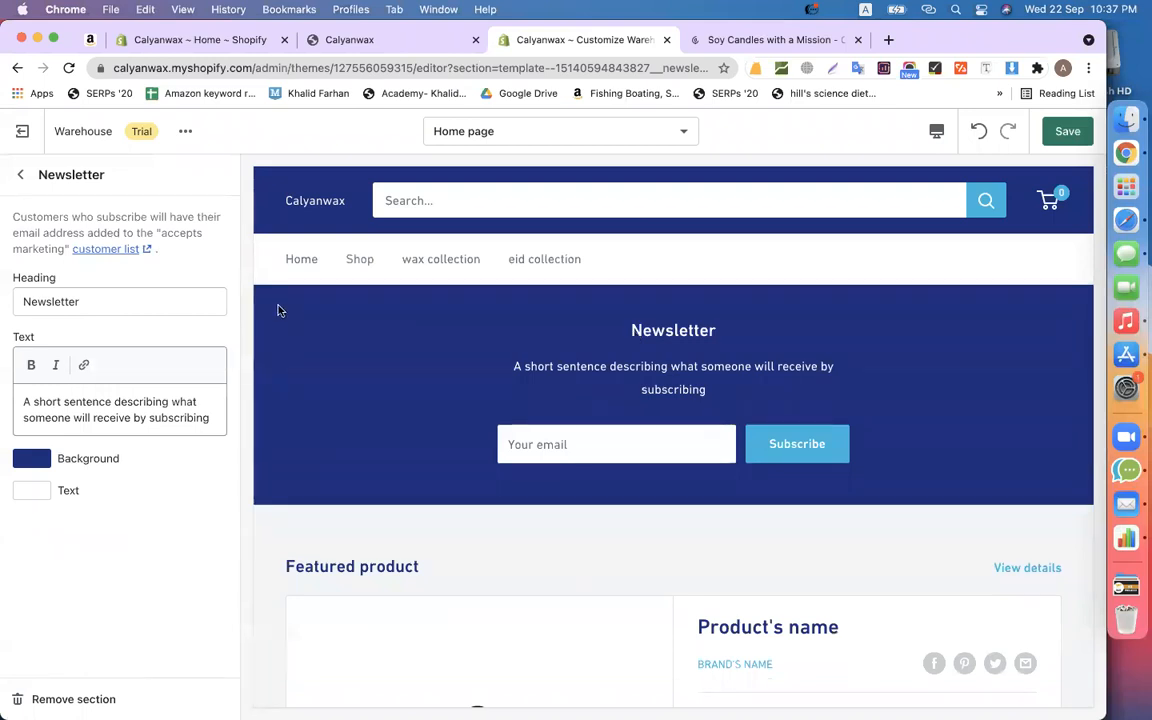
- Change the newsletter heading to 'Subscribe Now'
{"action": "scroll", "coordinate": [279, 311], "scroll_direction": "down", "scroll_amount": 3}
{"action": "scroll", "coordinate": [487, 323], "scroll_direction": "up", "scroll_amount": 5}
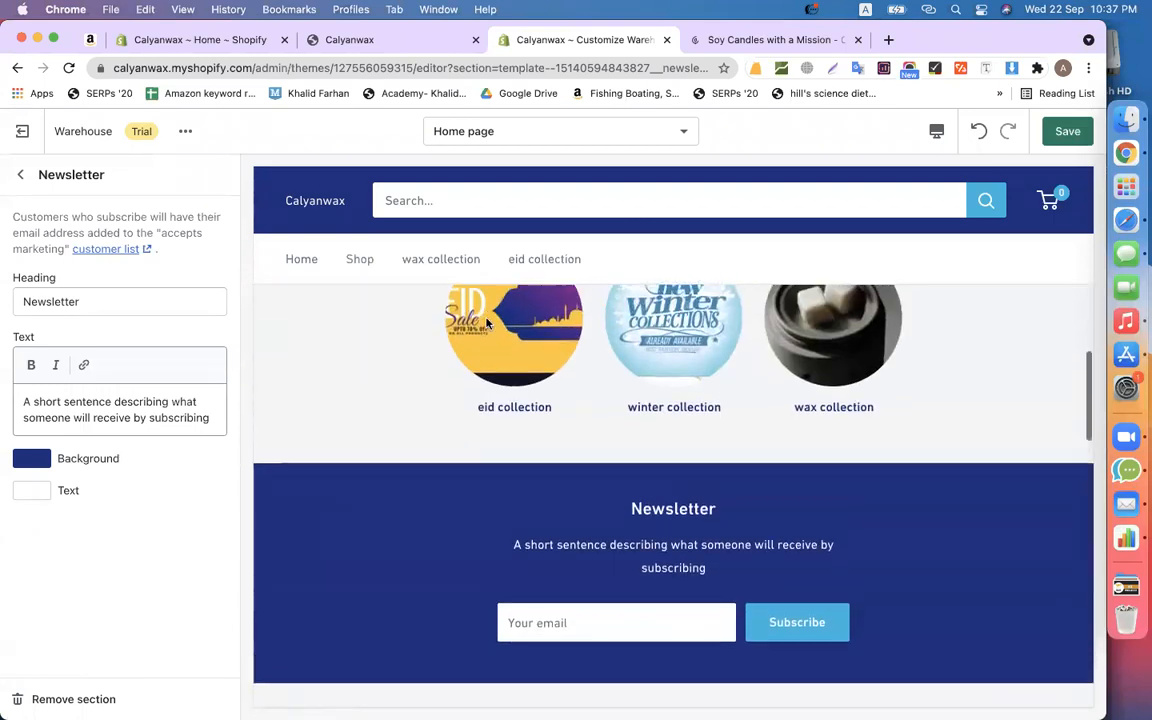
{"action": "scroll", "coordinate": [487, 323], "scroll_direction": "down", "scroll_amount": 2}
{"action": "double_click", "coordinate": [122, 295]}
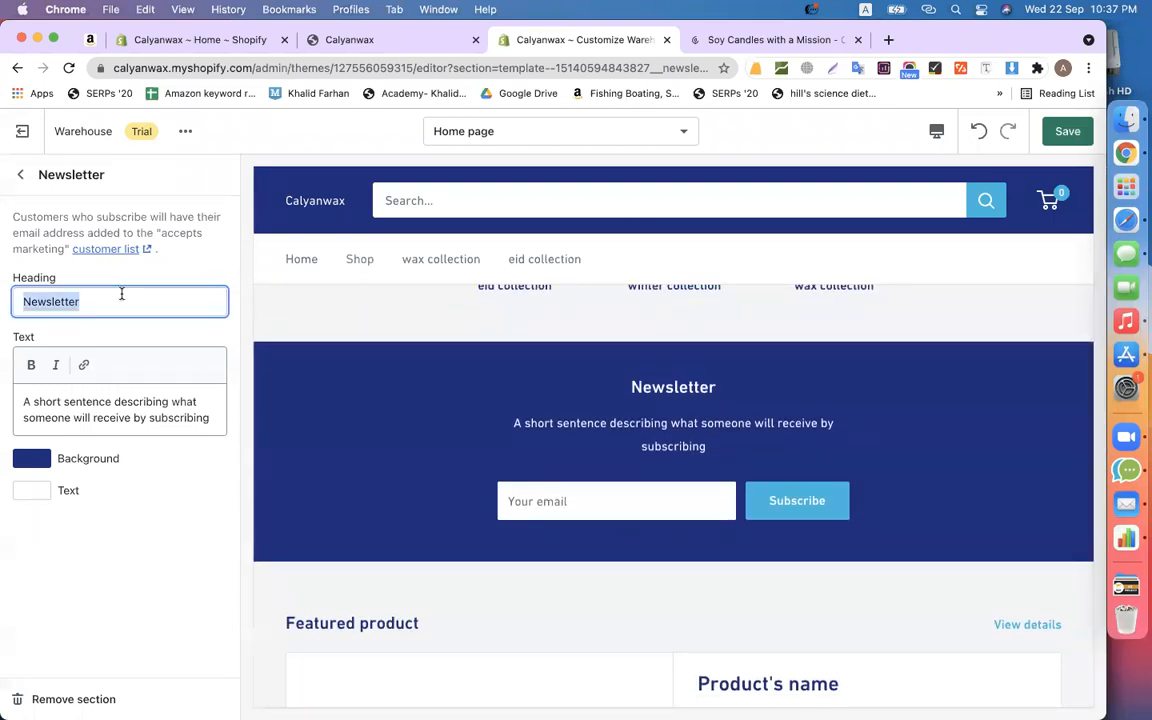
{"action": "type", "text": "Subscribe Now"}
- Delete the newsletter's placeholder description text
{"action": "scroll", "coordinate": [553, 395], "scroll_direction": "down", "scroll_amount": 2}
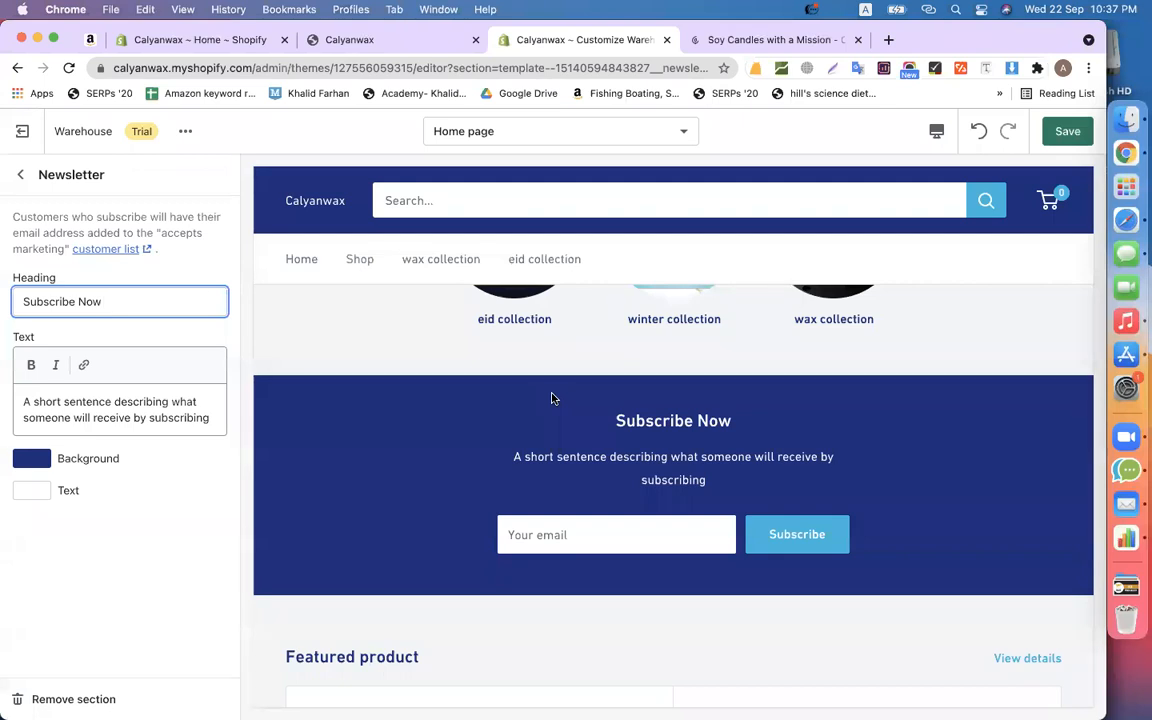
{"action": "scroll", "coordinate": [552, 398], "scroll_direction": "down", "scroll_amount": 2}
{"action": "scroll", "coordinate": [552, 398], "scroll_direction": "up", "scroll_amount": 2}
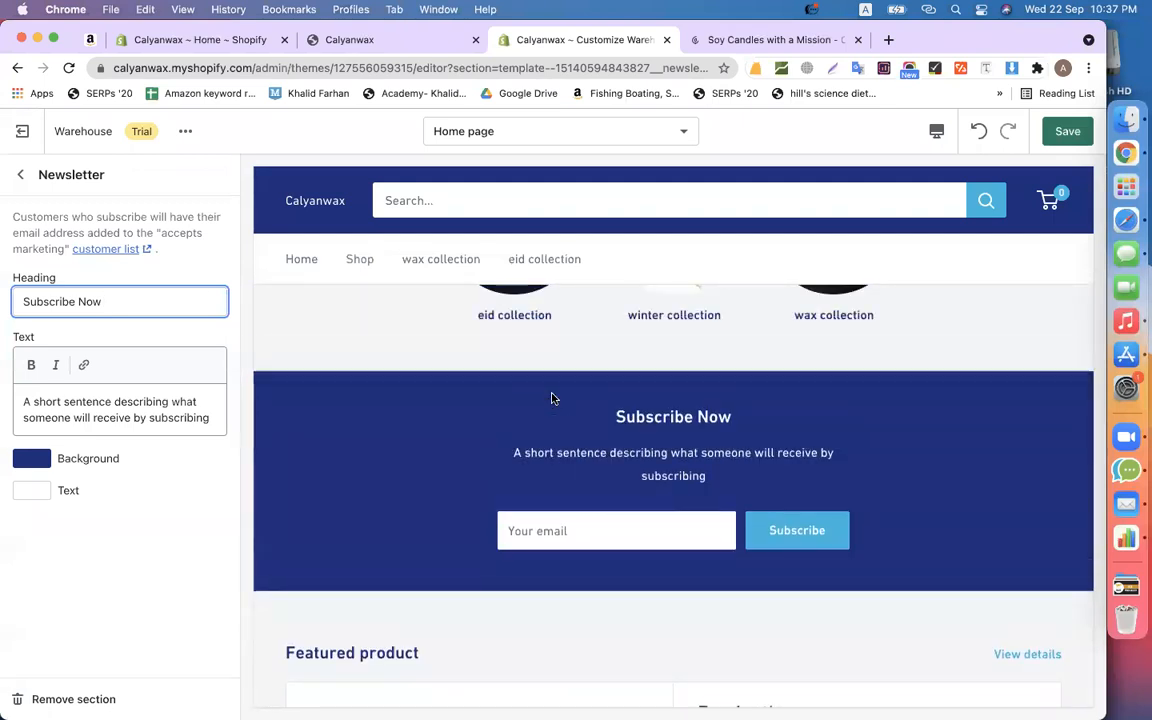
{"action": "scroll", "coordinate": [599, 468], "scroll_direction": "up", "scroll_amount": 2}
{"action": "scroll", "coordinate": [599, 468], "scroll_direction": "down", "scroll_amount": 2}
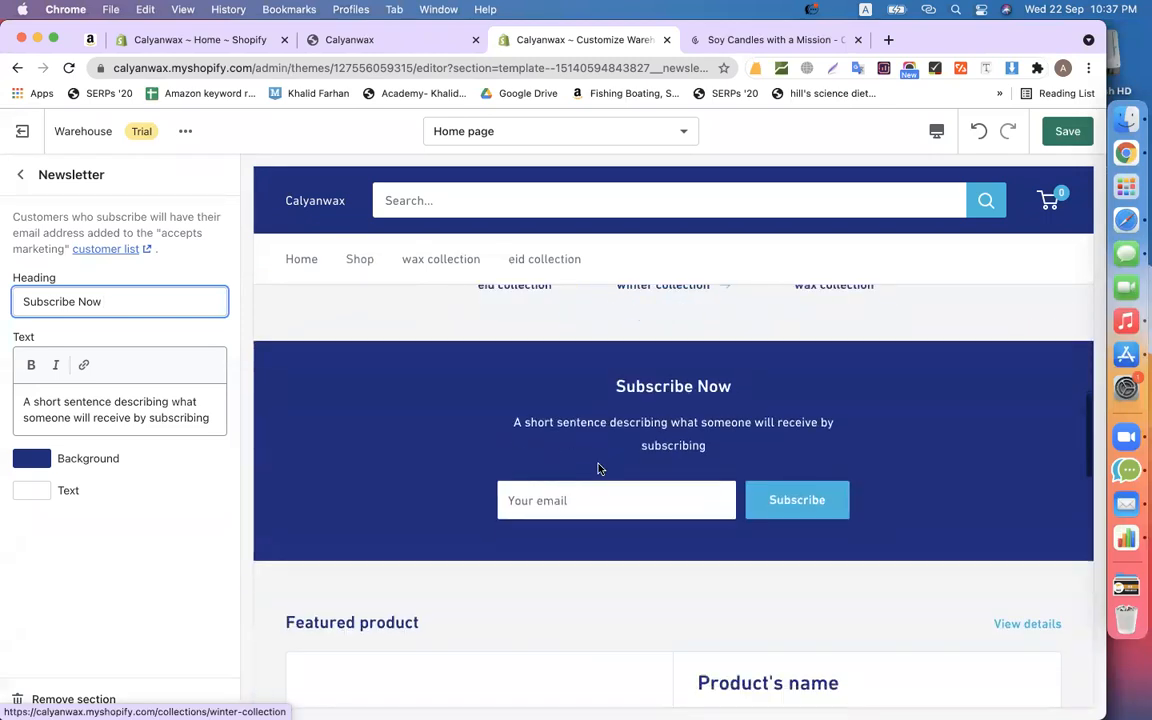
{"action": "left_click", "coordinate": [159, 429]}
{"action": "key", "text": "super+a"}
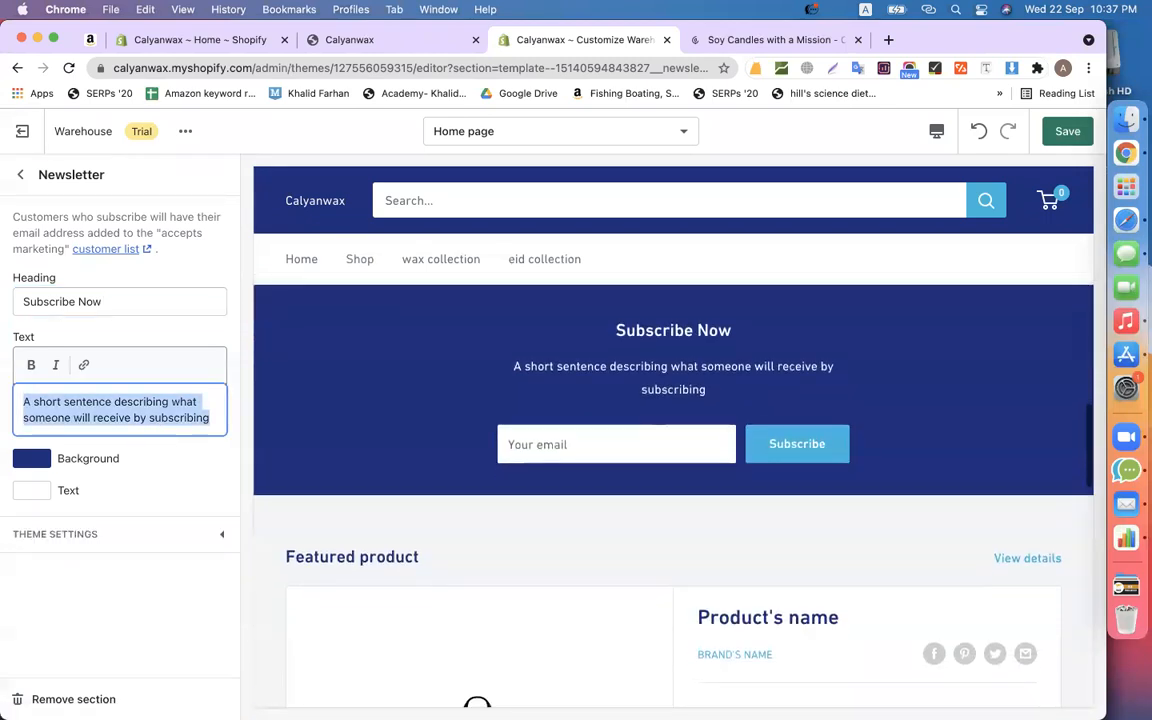
{"action": "key", "text": "BackSpace"}
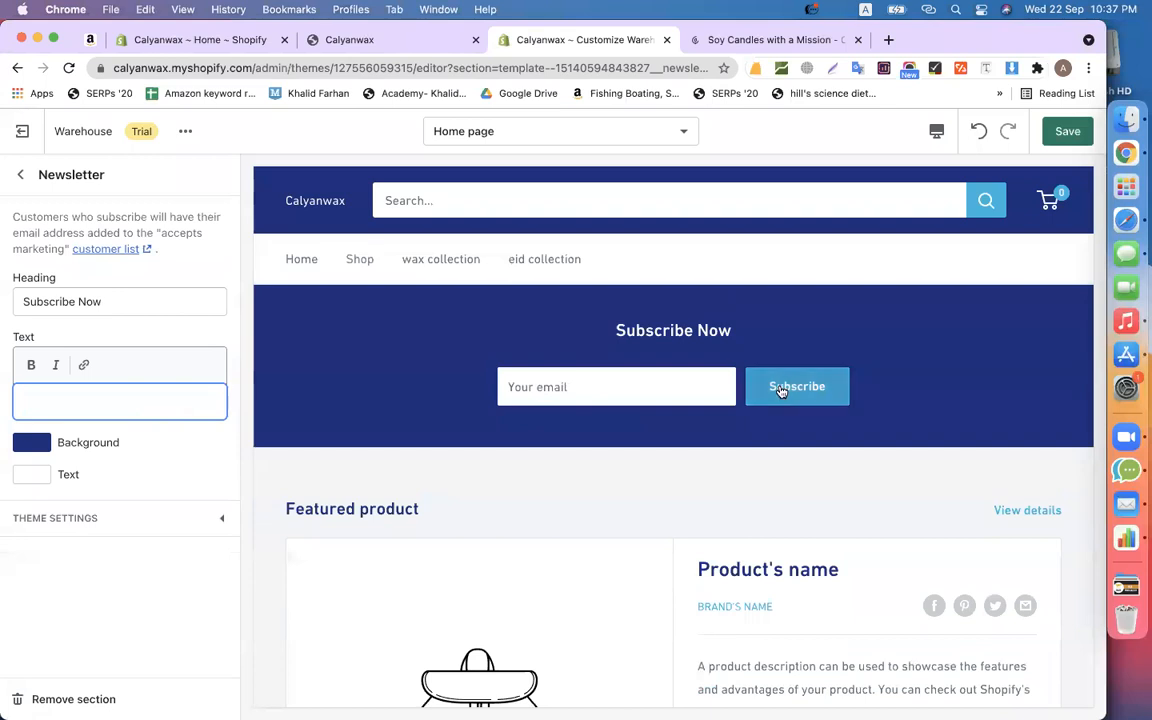
{"action": "scroll", "coordinate": [560, 388], "scroll_direction": "down", "scroll_amount": 2}
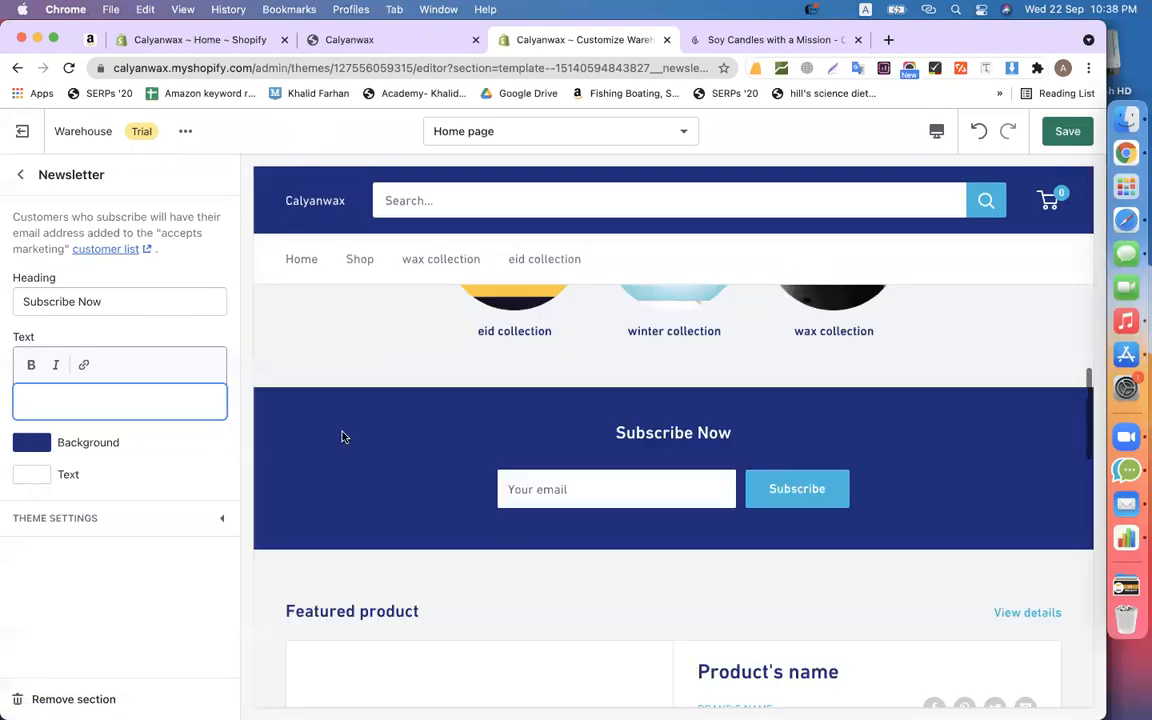
- Change the newsletter background from navy to grey 677279, keep the text colour, and return to the section list
{"action": "left_click", "coordinate": [40, 442]}
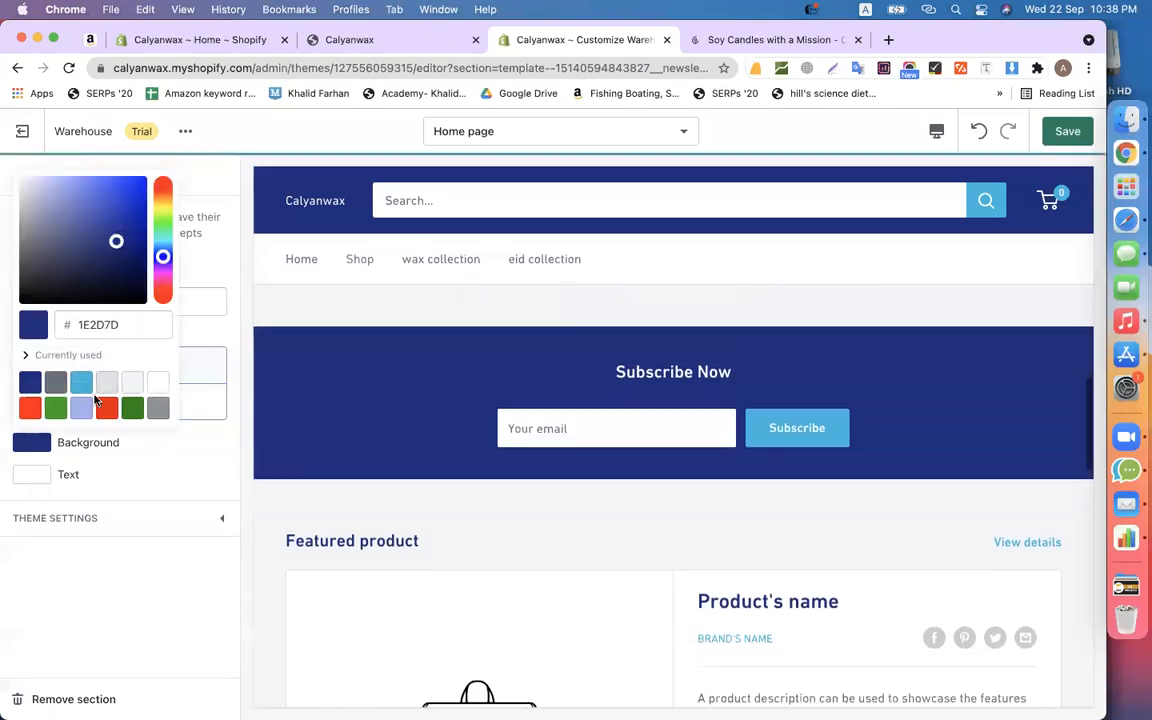
{"action": "left_click", "coordinate": [55, 384]}
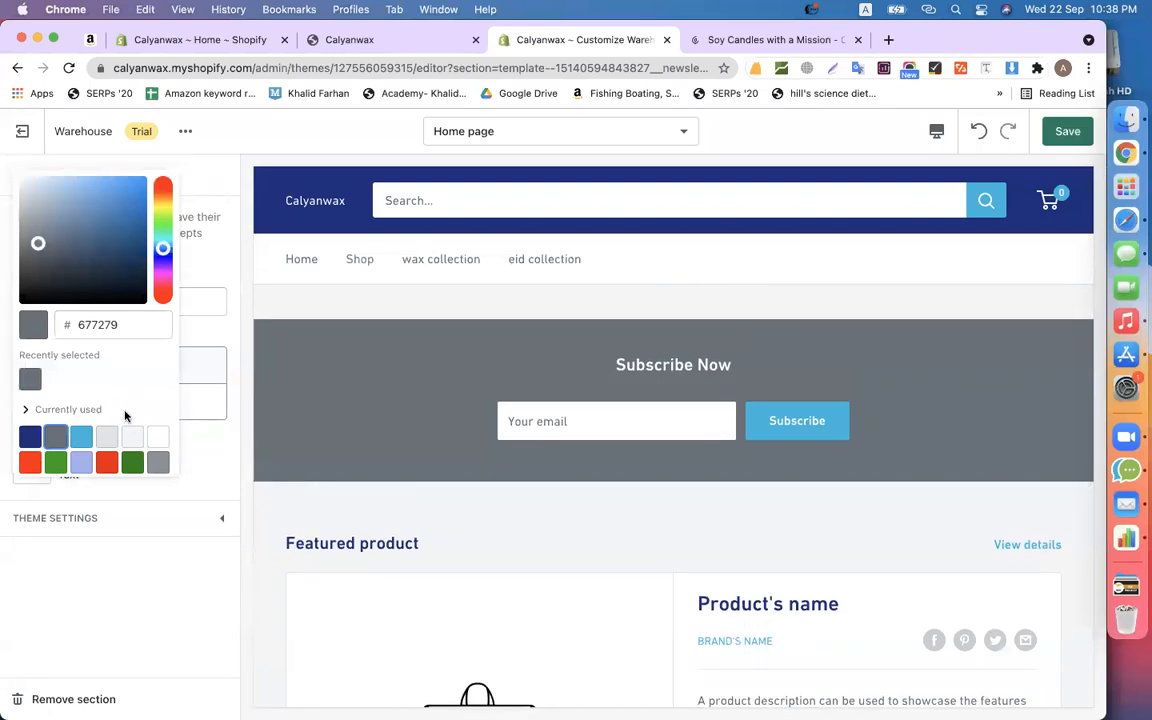
{"action": "left_click", "coordinate": [188, 519]}
{"action": "left_click", "coordinate": [188, 472]}
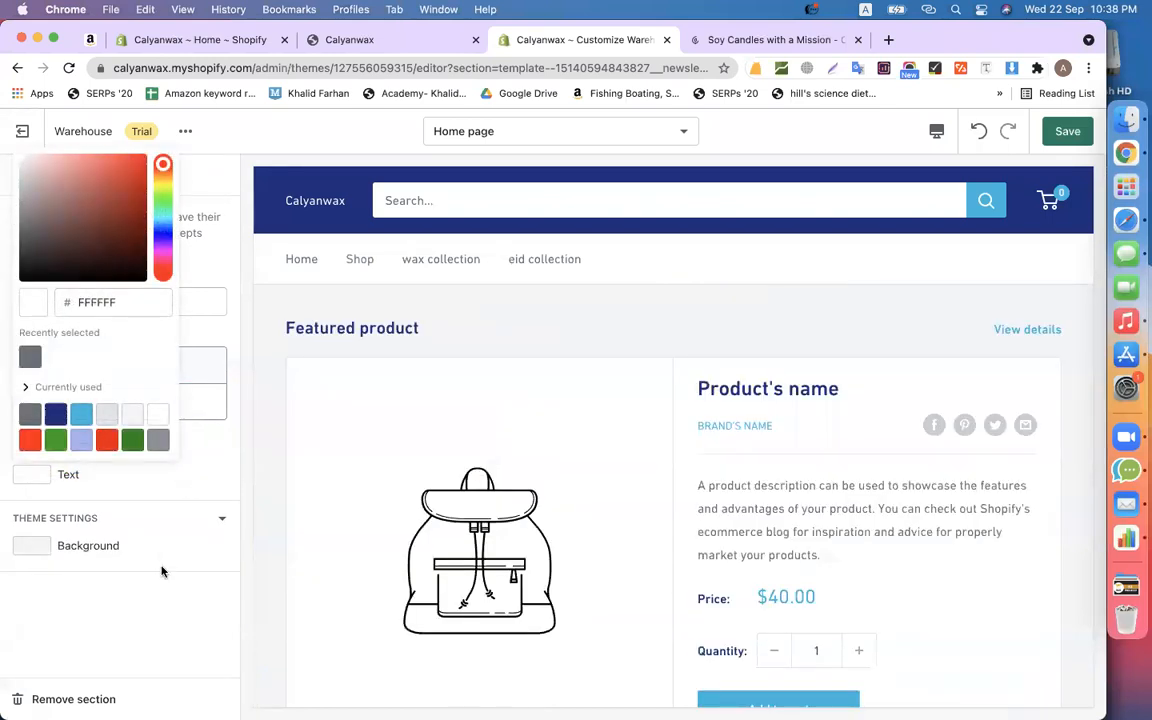
{"action": "scroll", "coordinate": [493, 334], "scroll_direction": "down", "scroll_amount": 2}
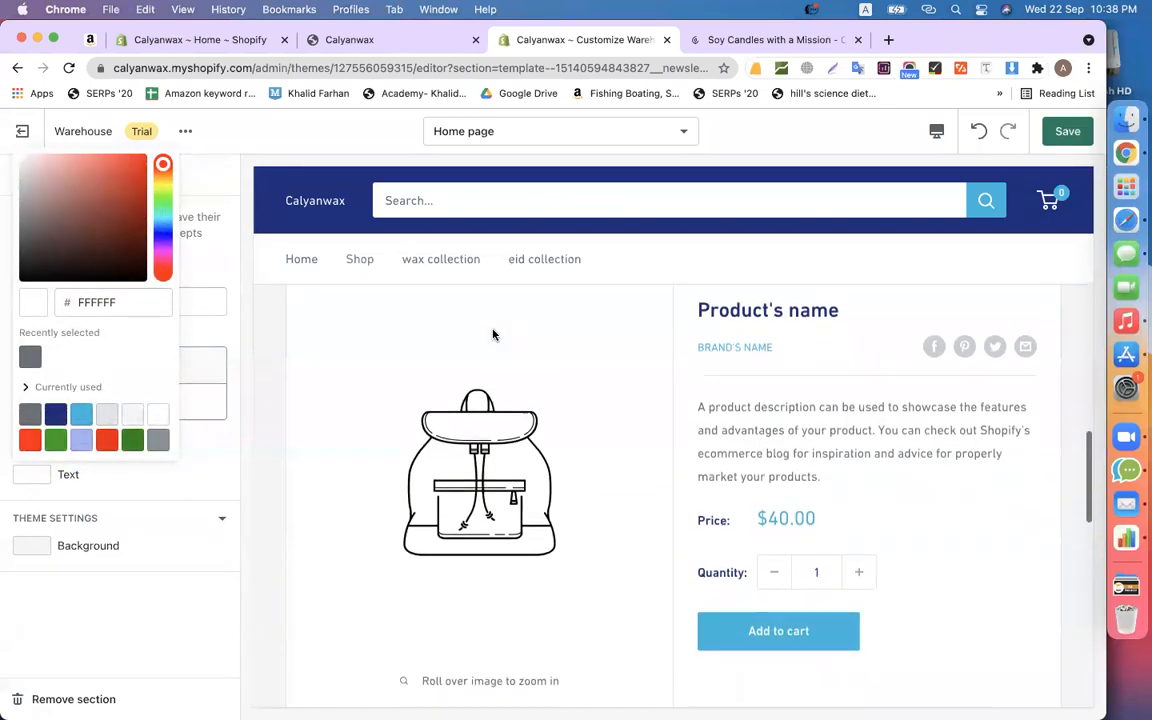
{"action": "left_click", "coordinate": [210, 466]}
{"action": "scroll", "coordinate": [475, 440], "scroll_direction": "down", "scroll_amount": 10}
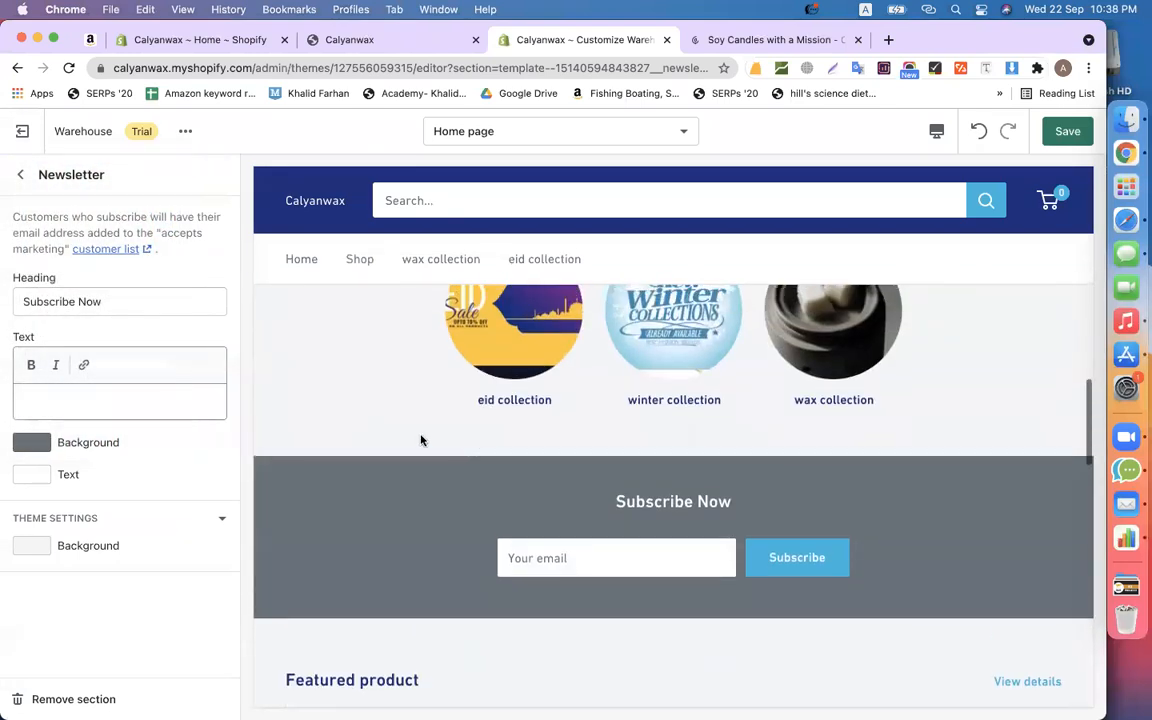
{"action": "double_click", "coordinate": [75, 176]}
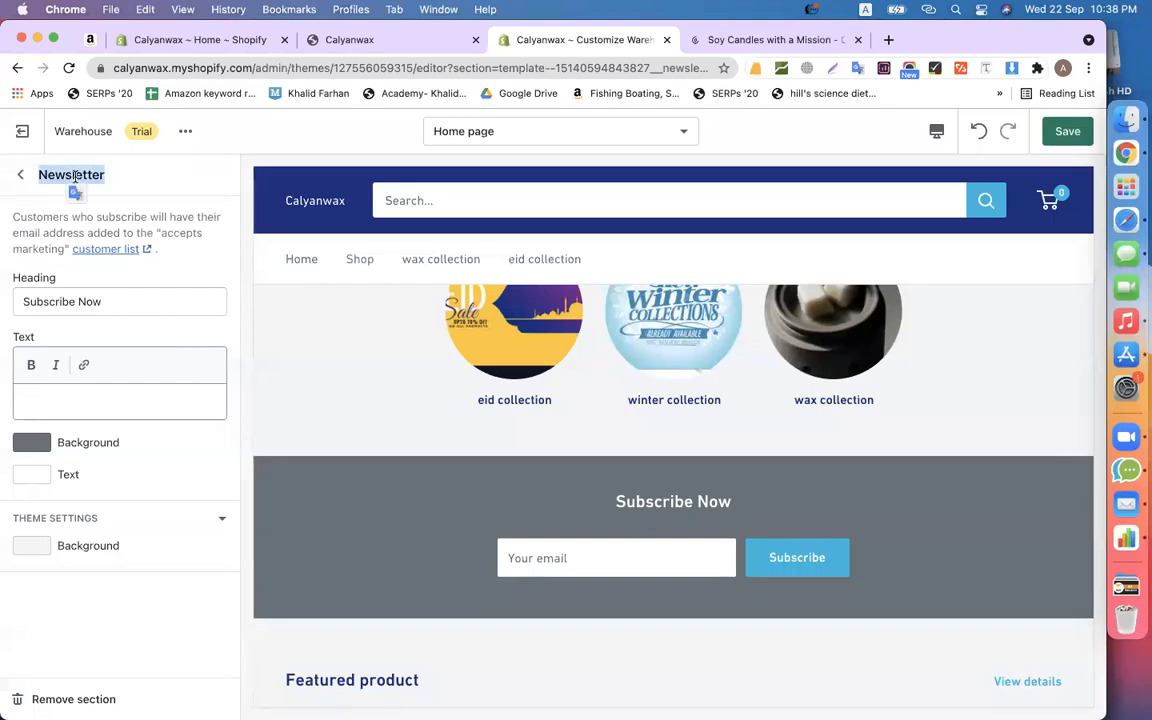
{"action": "left_click", "coordinate": [190, 198]}
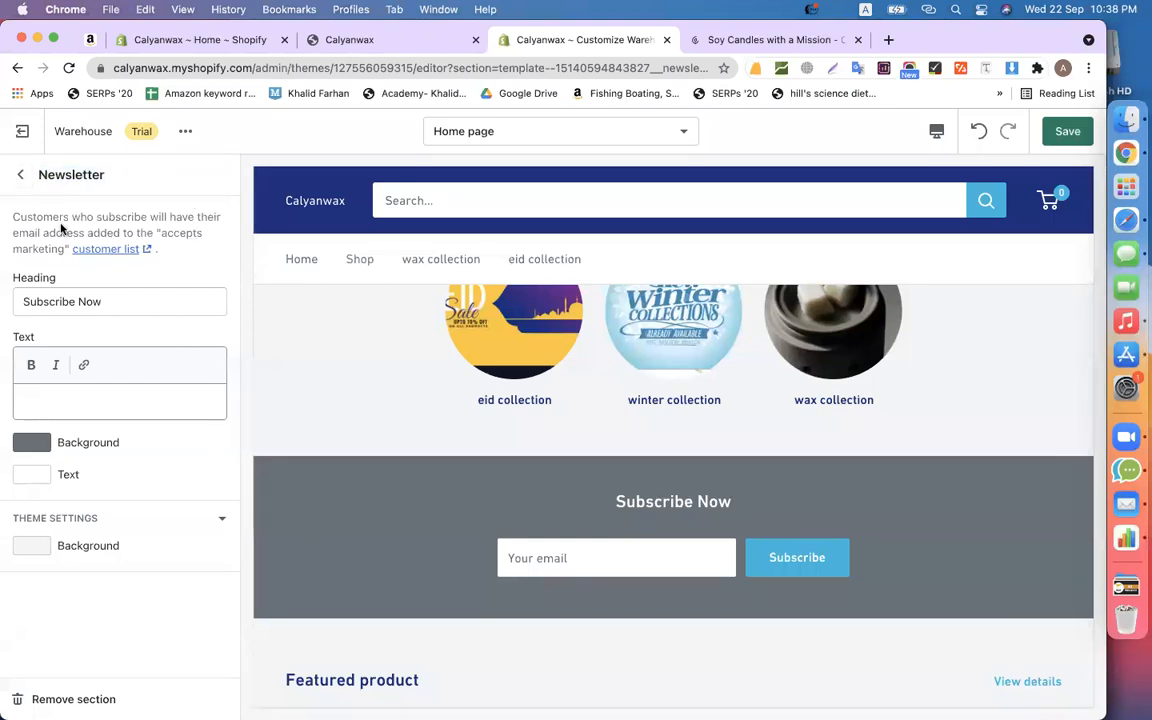
{"action": "left_click", "coordinate": [20, 174]}
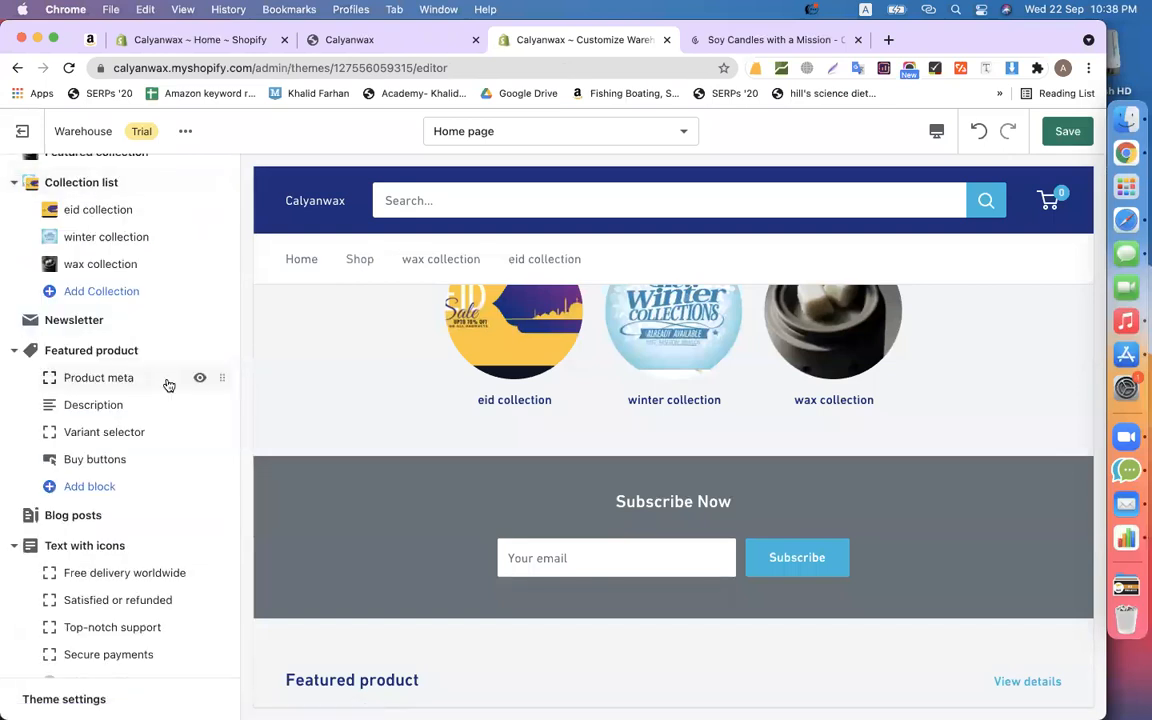
- Choose the Cedar + Tobacco Wax Melt as the Featured product
{"action": "scroll", "coordinate": [540, 485], "scroll_direction": "down", "scroll_amount": 5}
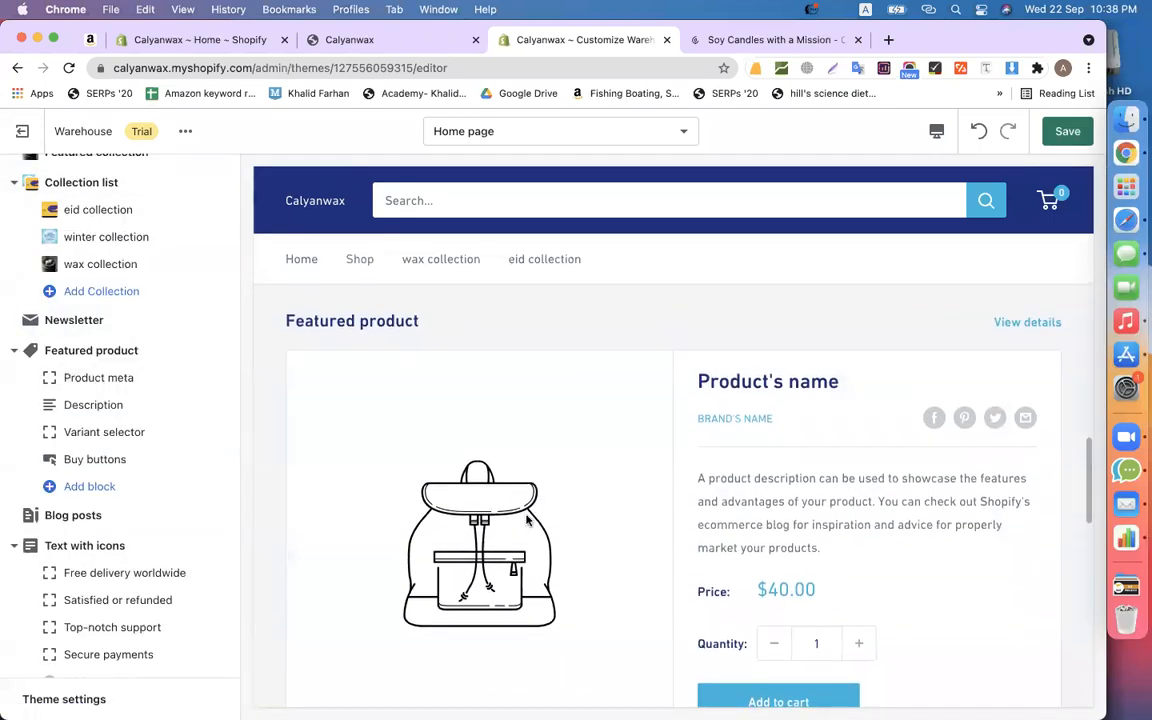
{"action": "scroll", "coordinate": [528, 505], "scroll_direction": "up", "scroll_amount": 1}
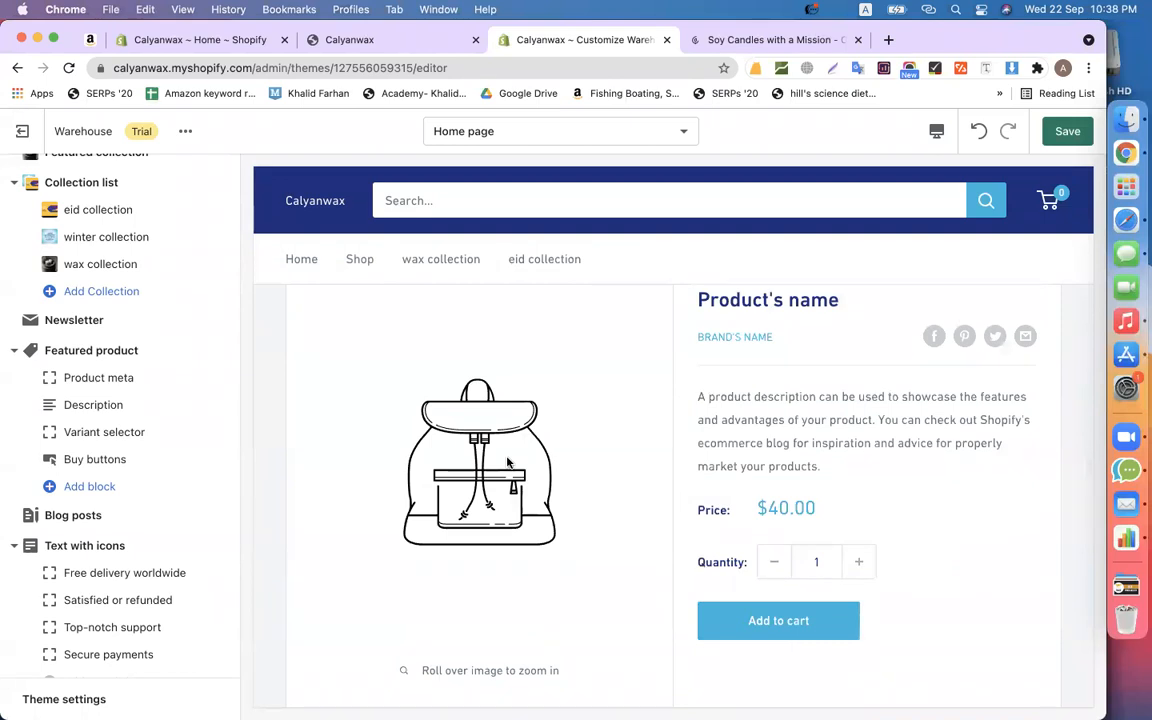
{"action": "scroll", "coordinate": [645, 457], "scroll_direction": "up", "scroll_amount": 1}
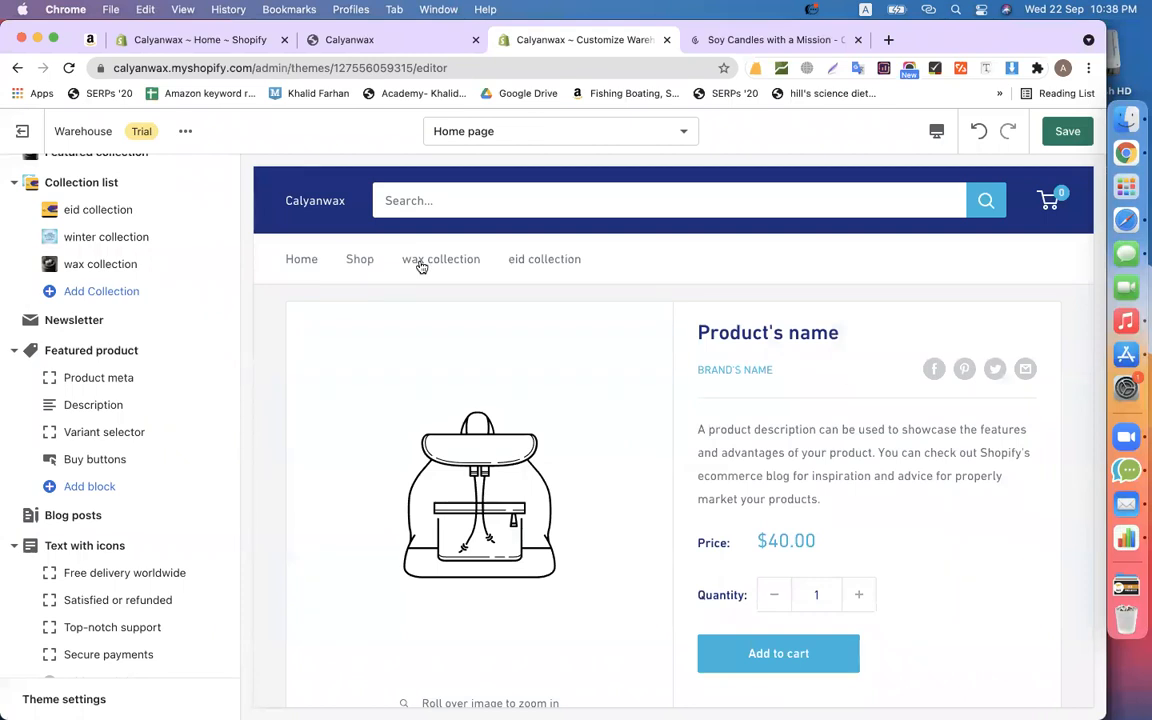
{"action": "scroll", "coordinate": [620, 406], "scroll_direction": "down", "scroll_amount": 1}
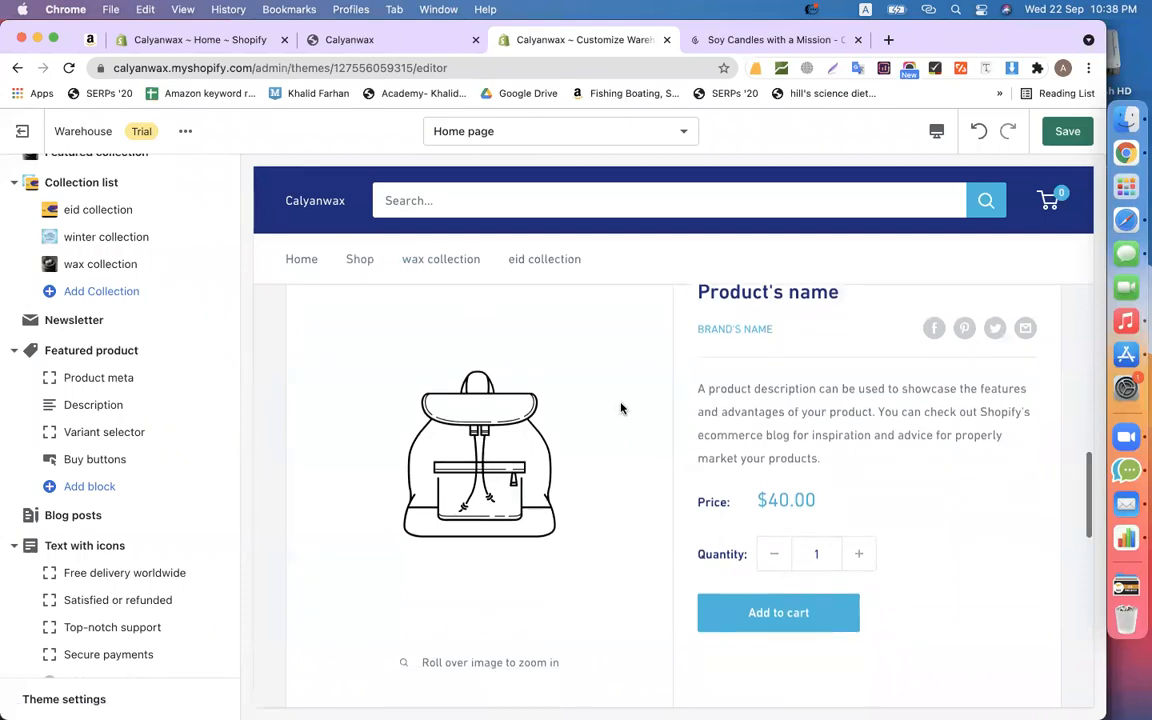
{"action": "left_click", "coordinate": [149, 359]}
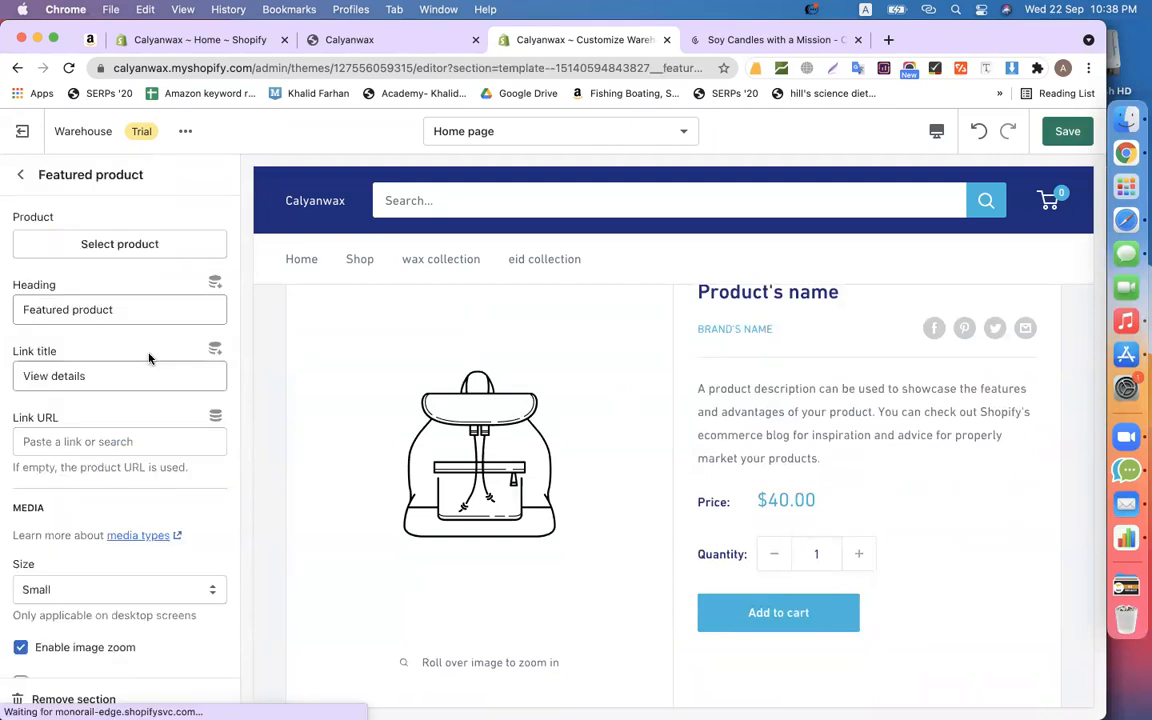
{"action": "left_click", "coordinate": [147, 246]}
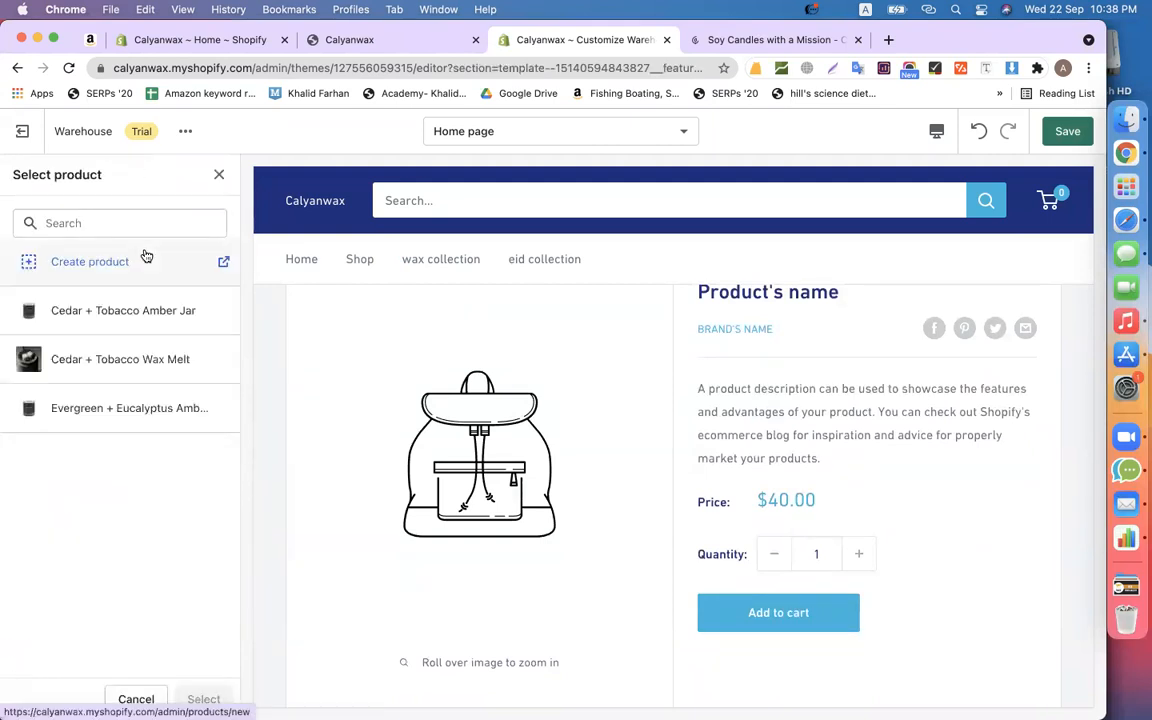
{"action": "left_click", "coordinate": [110, 361]}
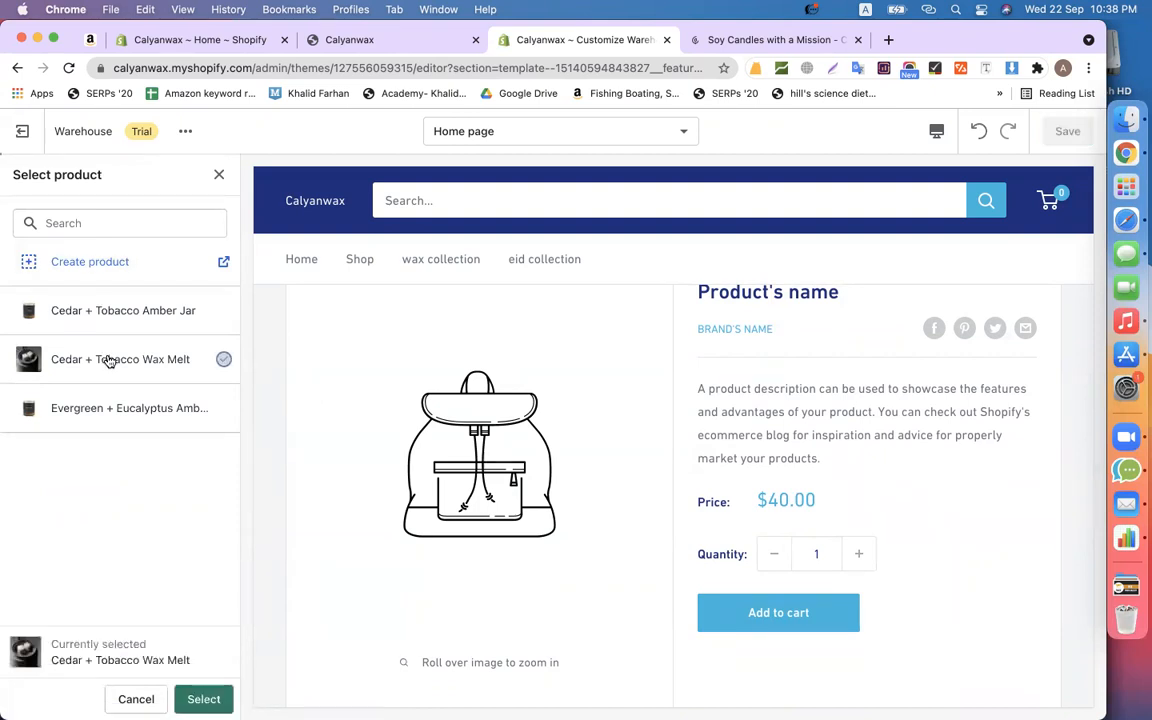
{"action": "left_click", "coordinate": [202, 700]}
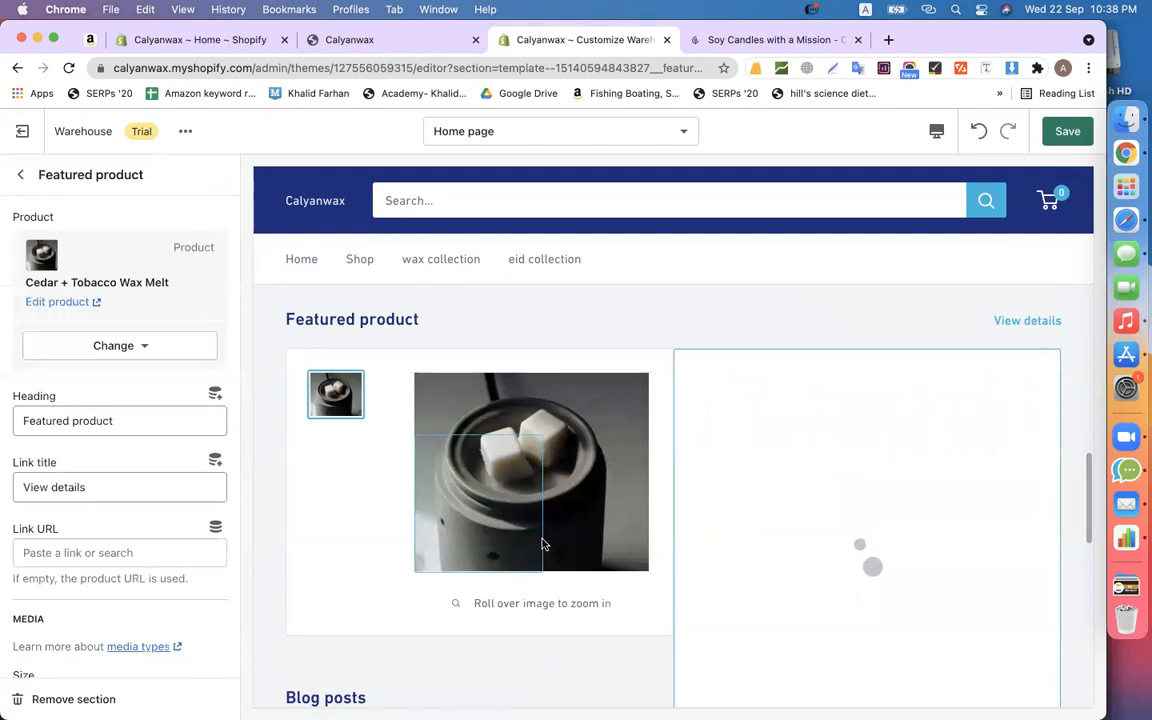
- Check the $6.00 wax melt in the preview and return to the homepage section list
{"action": "scroll", "coordinate": [766, 301], "scroll_direction": "down", "scroll_amount": 1}
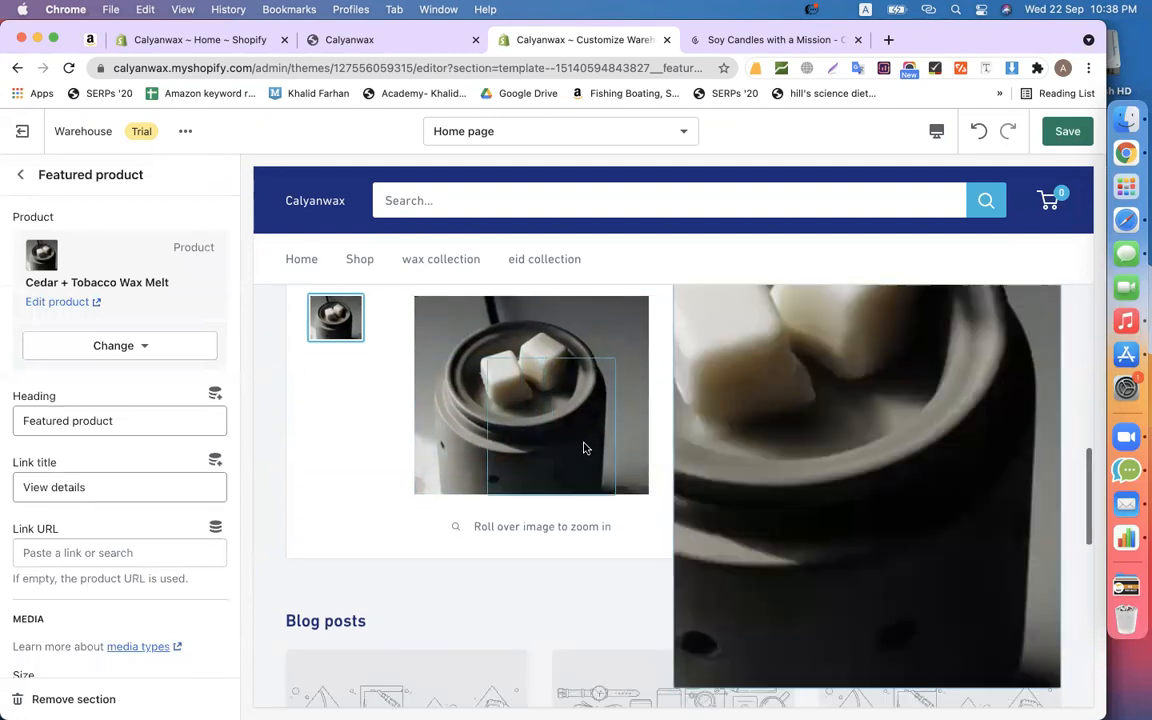
{"action": "scroll", "coordinate": [336, 411], "scroll_direction": "up", "scroll_amount": 2}
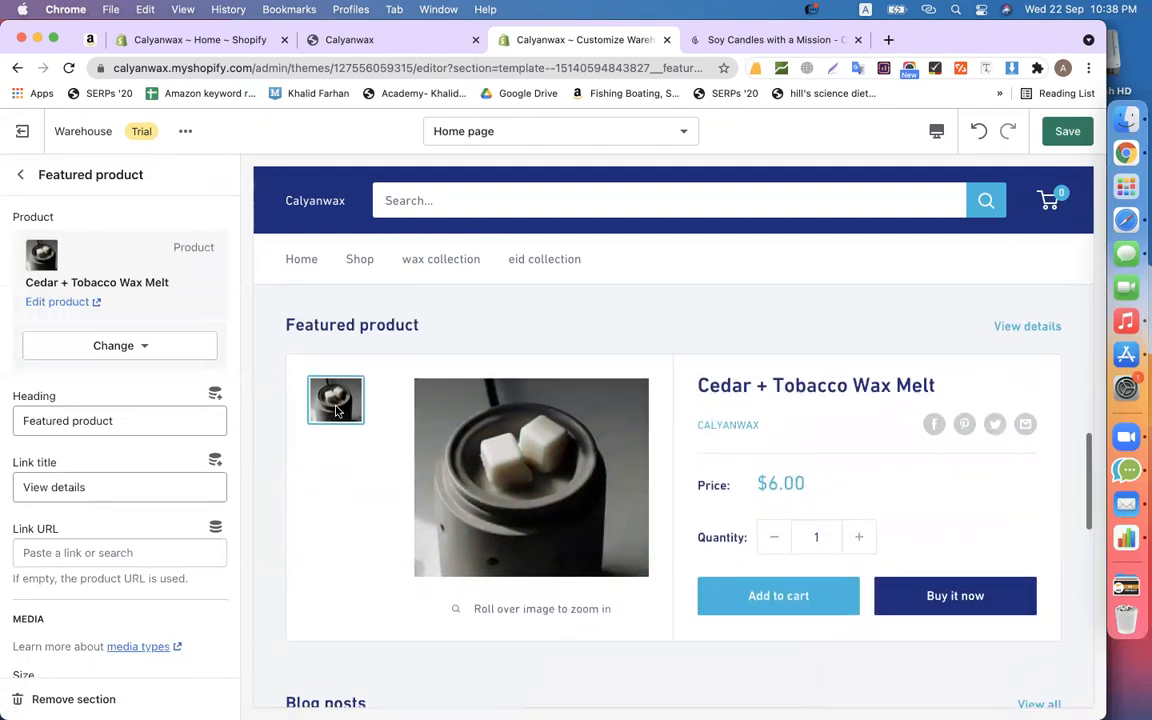
{"action": "scroll", "coordinate": [812, 407], "scroll_direction": "down", "scroll_amount": 2}
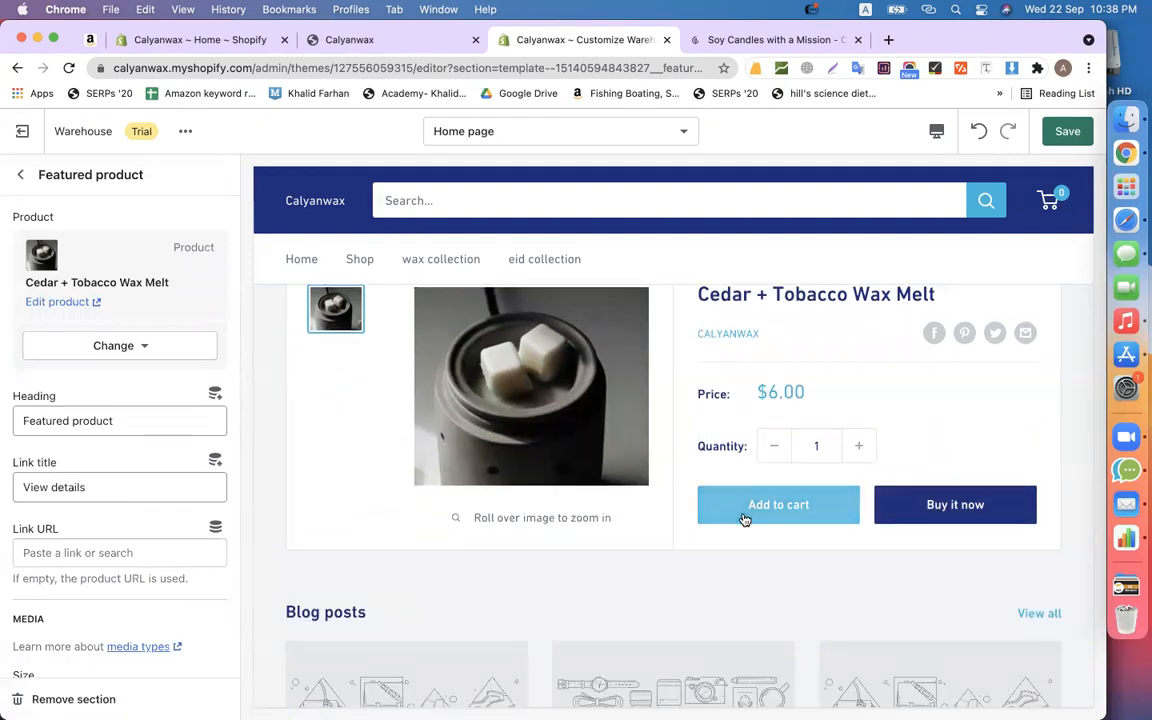
{"action": "scroll", "coordinate": [977, 446], "scroll_direction": "up", "scroll_amount": 1}
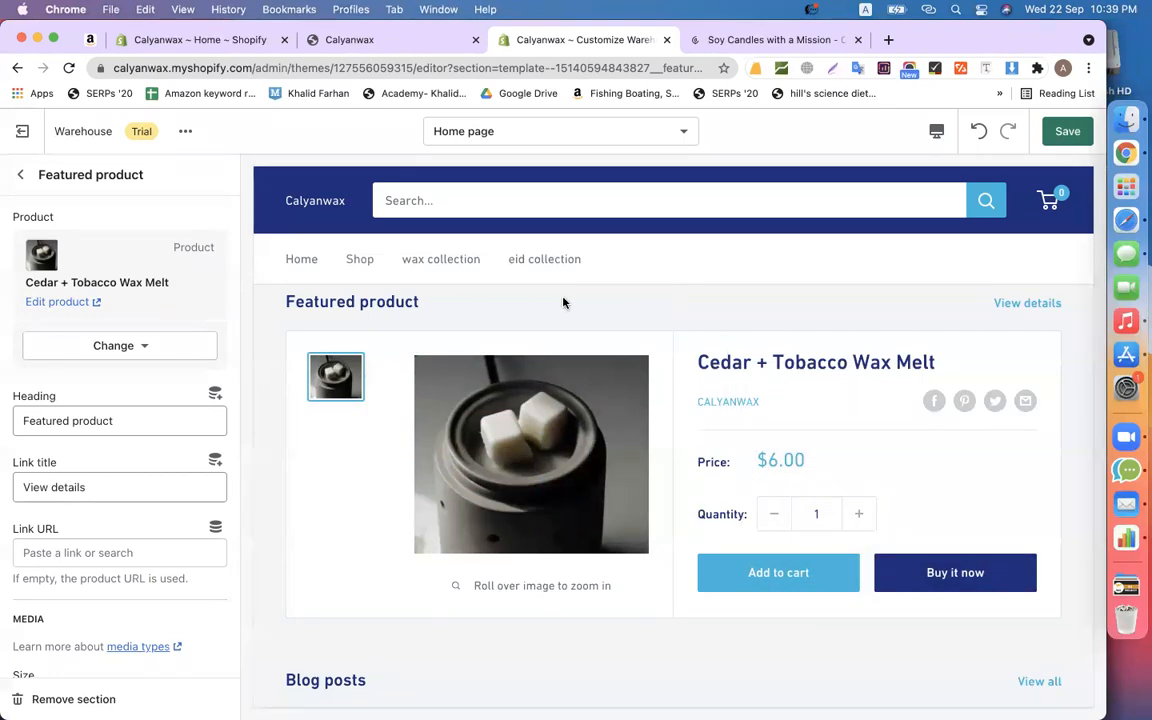
{"action": "left_click", "coordinate": [20, 174]}
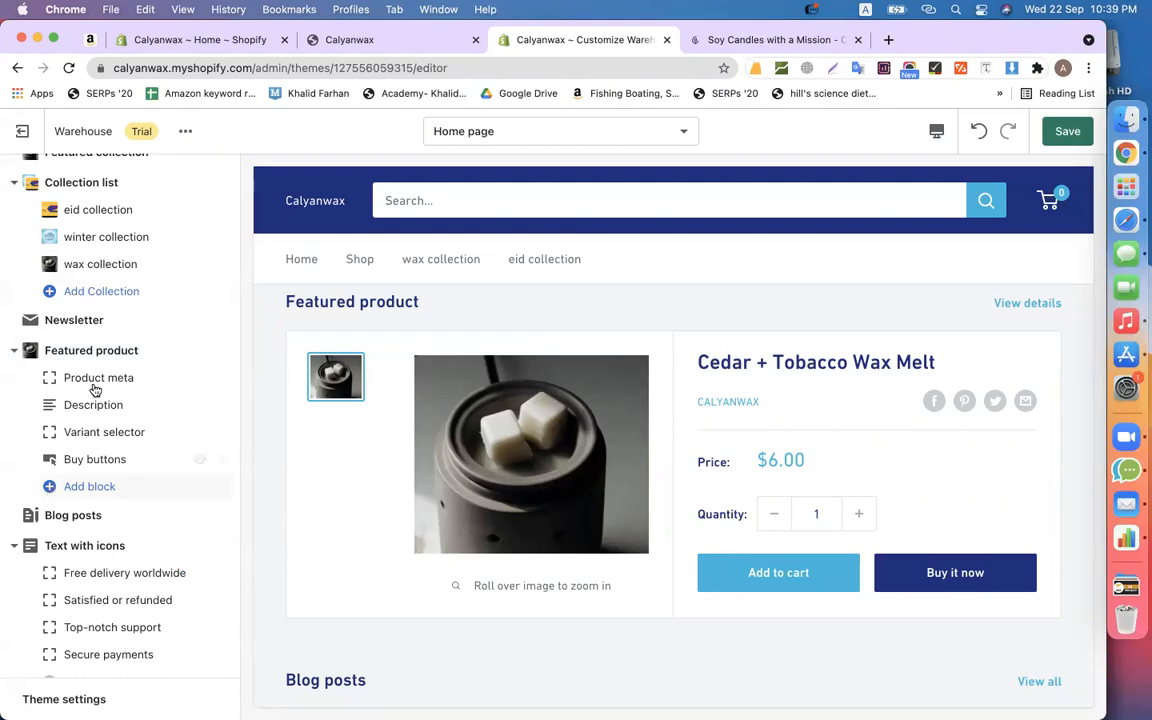
{"action": "left_click", "coordinate": [91, 350]}
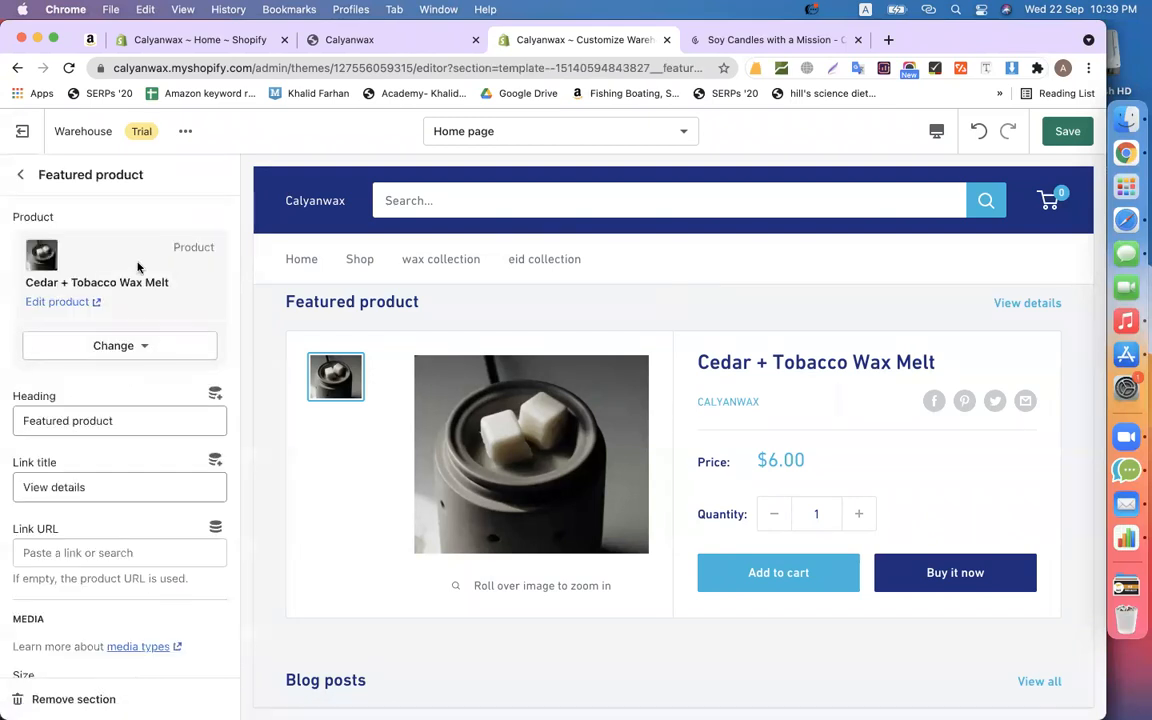
{"action": "left_click", "coordinate": [20, 174]}
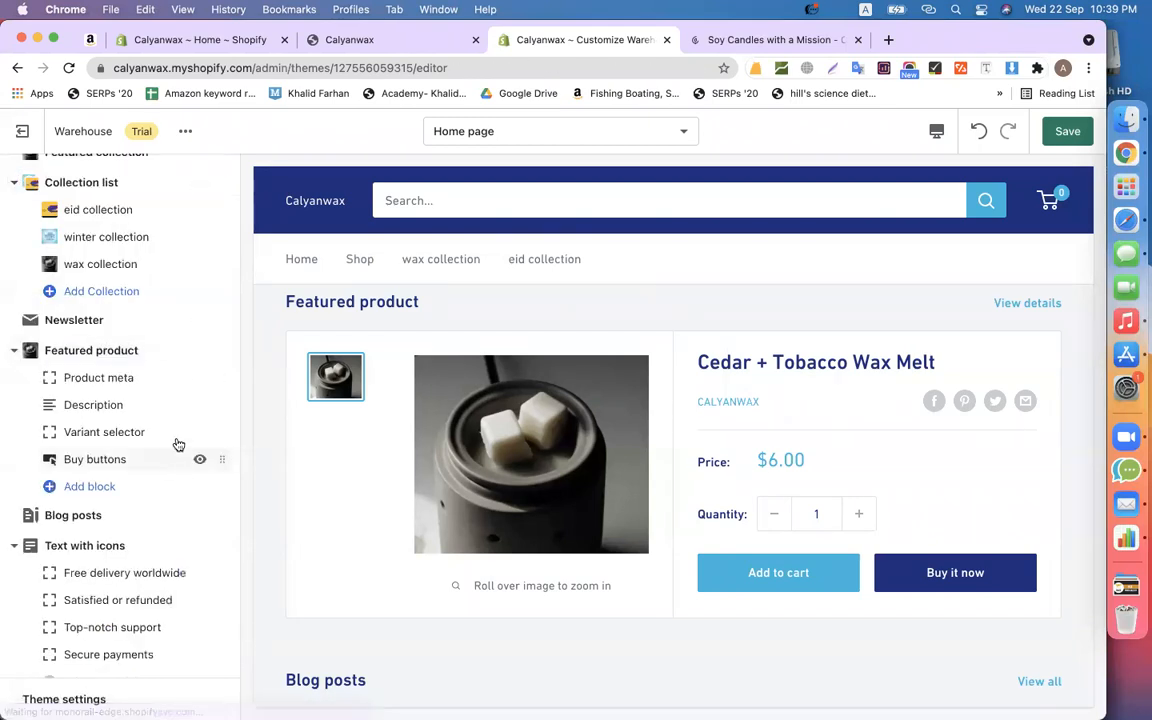
{"action": "scroll", "coordinate": [102, 585], "scroll_direction": "down", "scroll_amount": 3}
{"action": "left_click", "coordinate": [87, 585]}
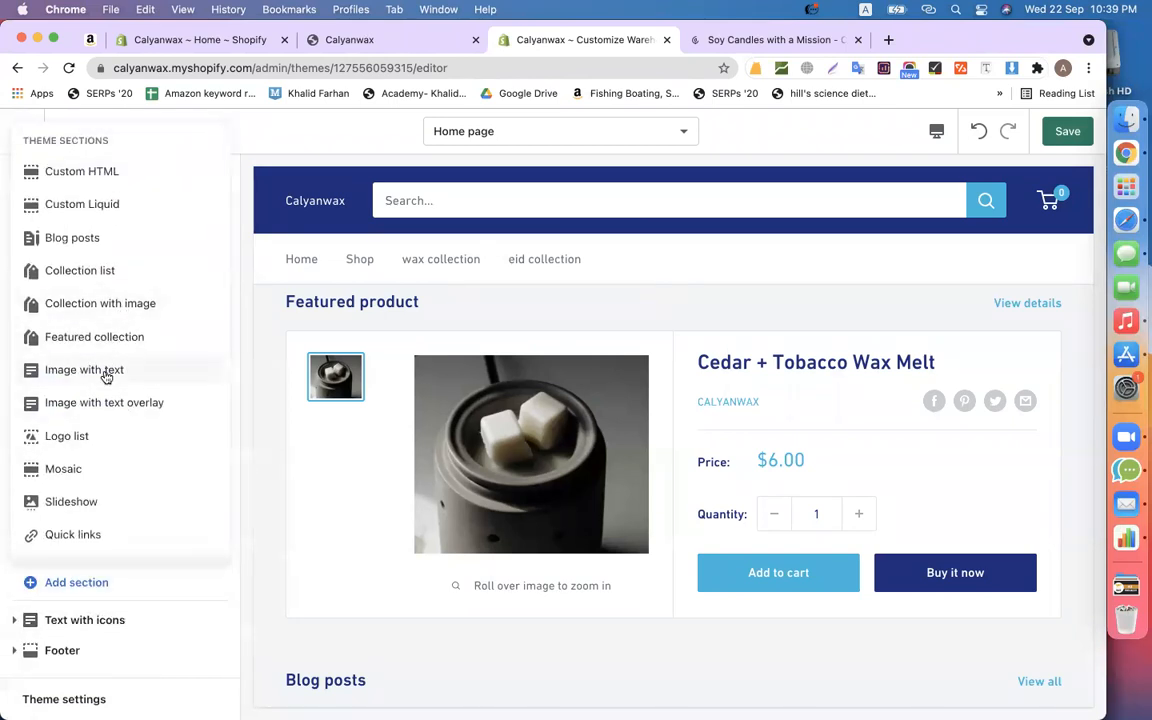
{"action": "scroll", "coordinate": [104, 376], "scroll_direction": "down", "scroll_amount": 2}
{"action": "scroll", "coordinate": [107, 374], "scroll_direction": "up", "scroll_amount": 2}
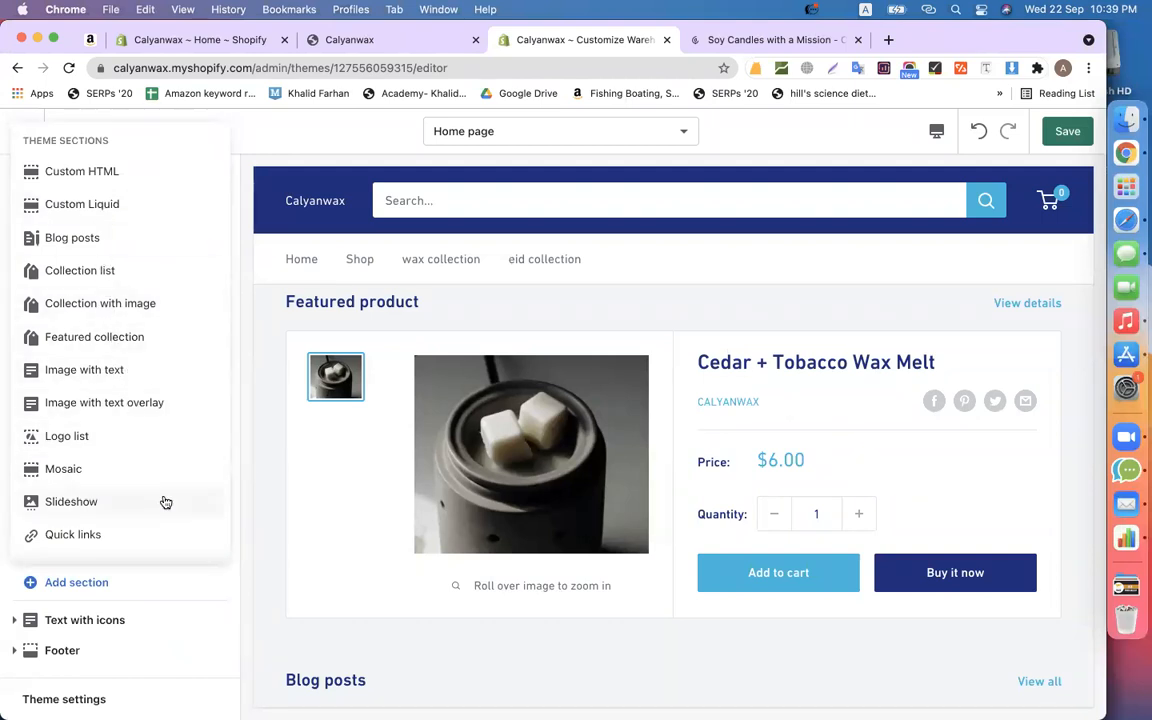
{"action": "scroll", "coordinate": [164, 501], "scroll_direction": "down", "scroll_amount": 2}
{"action": "left_click", "coordinate": [95, 465]}
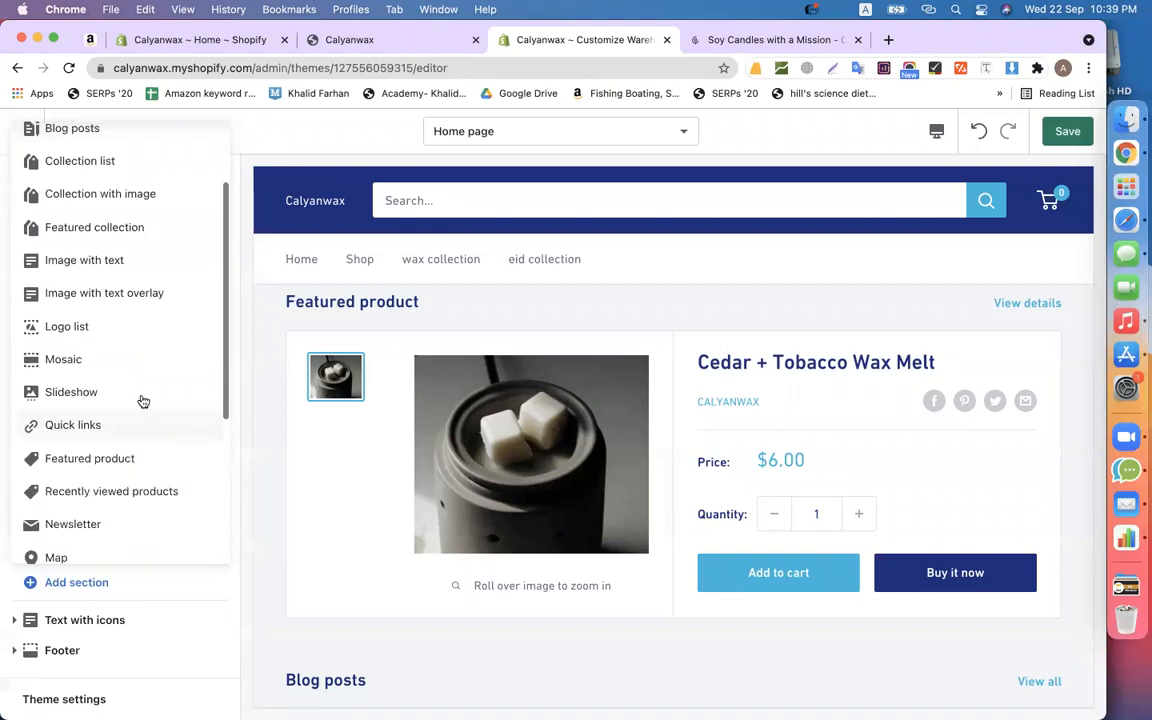
{"action": "scroll", "coordinate": [130, 415], "scroll_direction": "down", "scroll_amount": 1}
{"action": "left_click", "coordinate": [100, 418]}
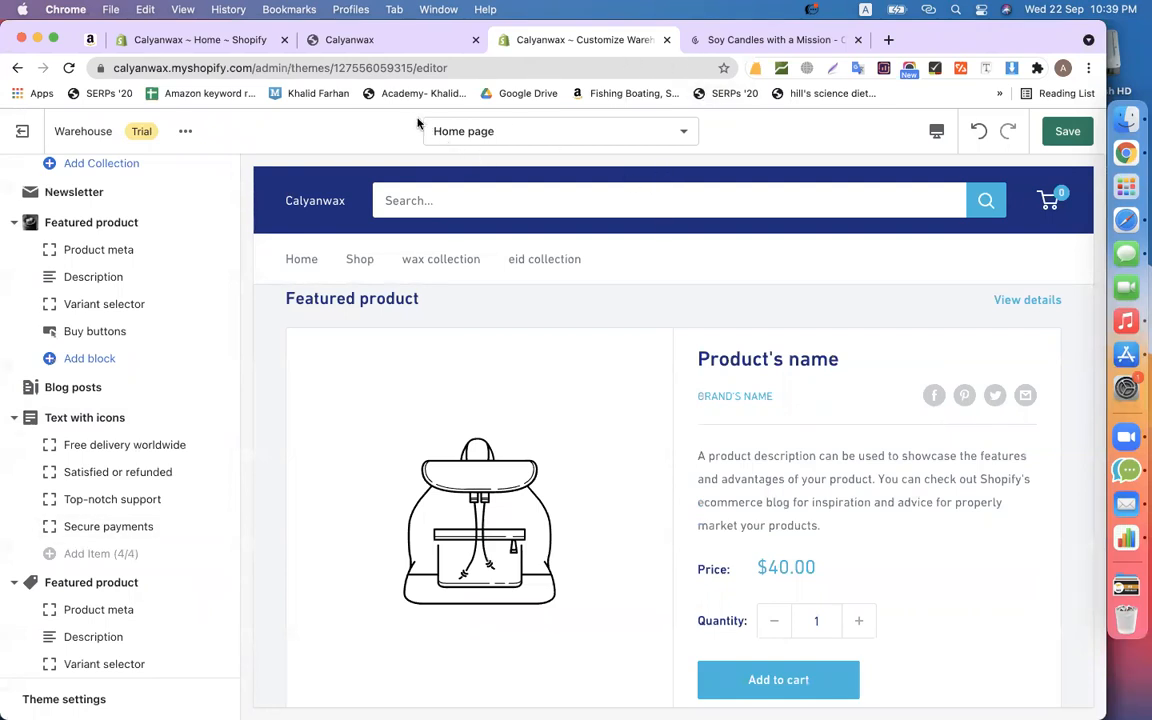
{"action": "scroll", "coordinate": [454, 419], "scroll_direction": "up", "scroll_amount": 8}
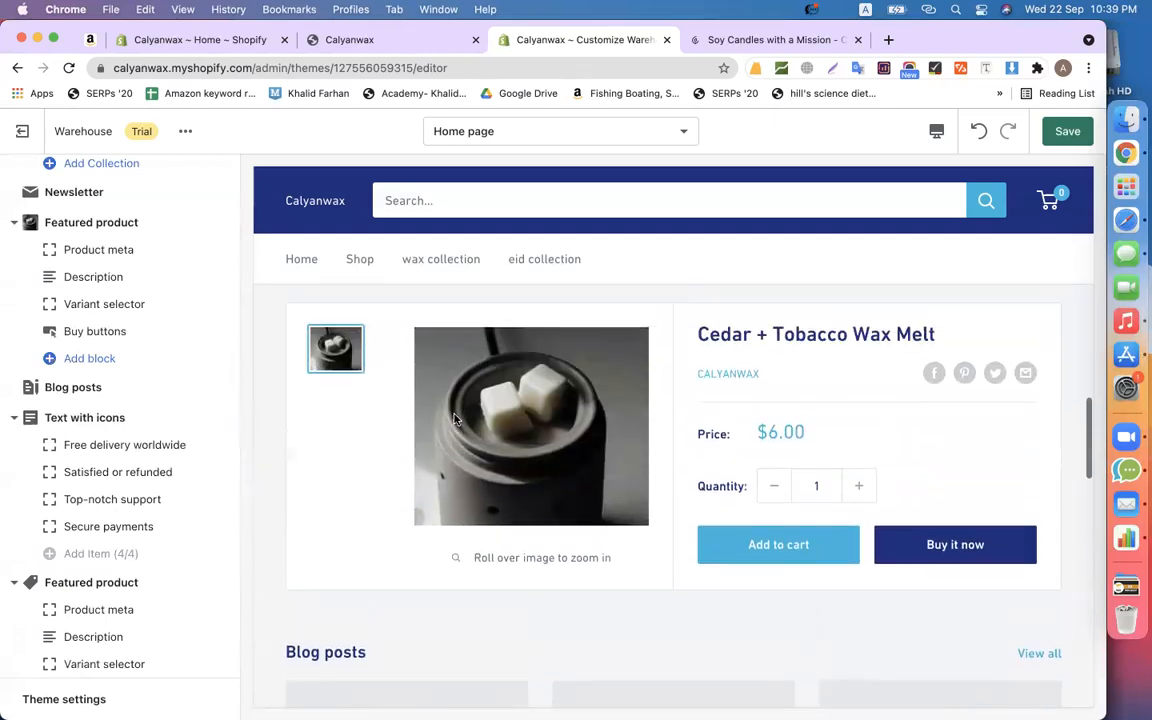
{"action": "scroll", "coordinate": [454, 419], "scroll_direction": "down", "scroll_amount": 4}
{"action": "scroll", "coordinate": [454, 419], "scroll_direction": "down", "scroll_amount": 5}
{"action": "scroll", "coordinate": [455, 506], "scroll_direction": "up", "scroll_amount": 9}
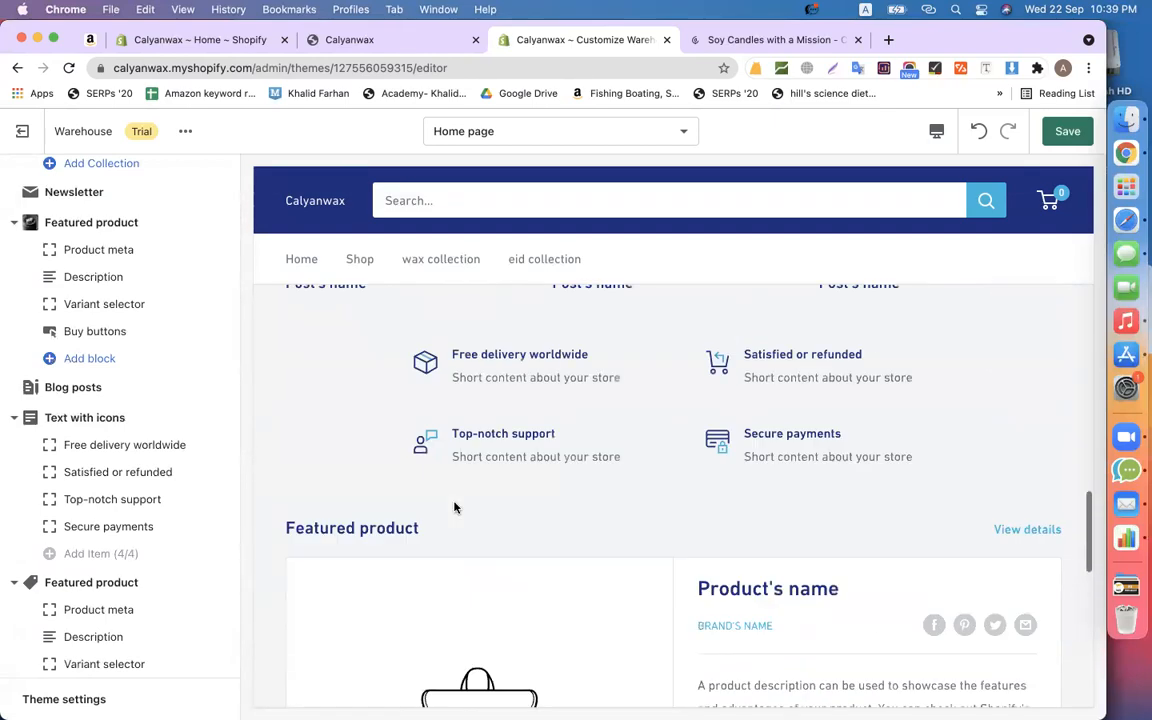
{"action": "scroll", "coordinate": [455, 506], "scroll_direction": "down", "scroll_amount": 10}
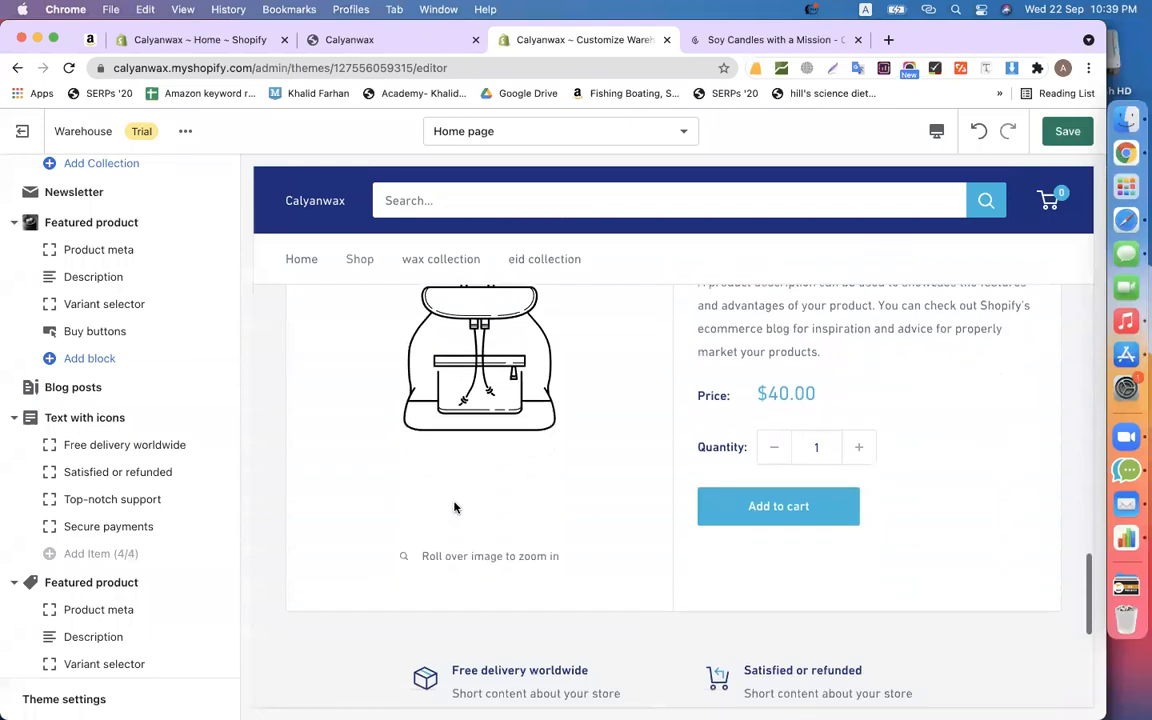
{"action": "scroll", "coordinate": [141, 535], "scroll_direction": "down", "scroll_amount": 3}
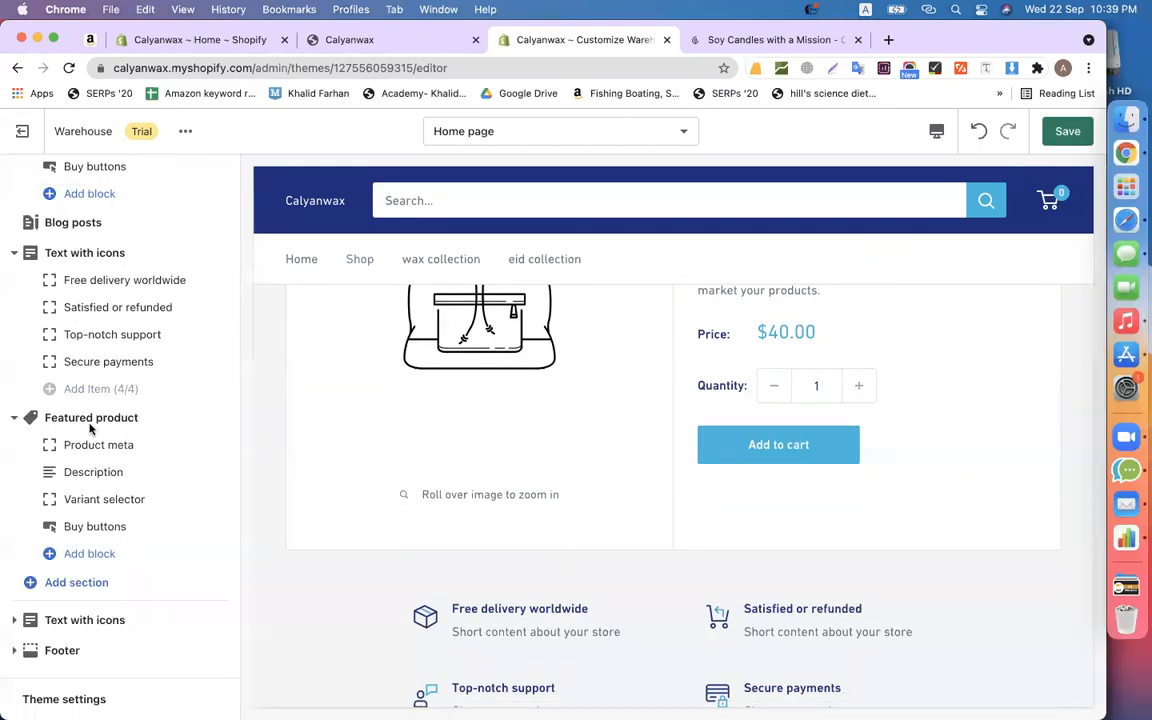
- Feature the Cedar + Tobacco Amber Jar ($15.00) in the second Featured product section, then return to the section list
{"action": "left_click", "coordinate": [89, 420]}
{"action": "left_click", "coordinate": [42, 247]}
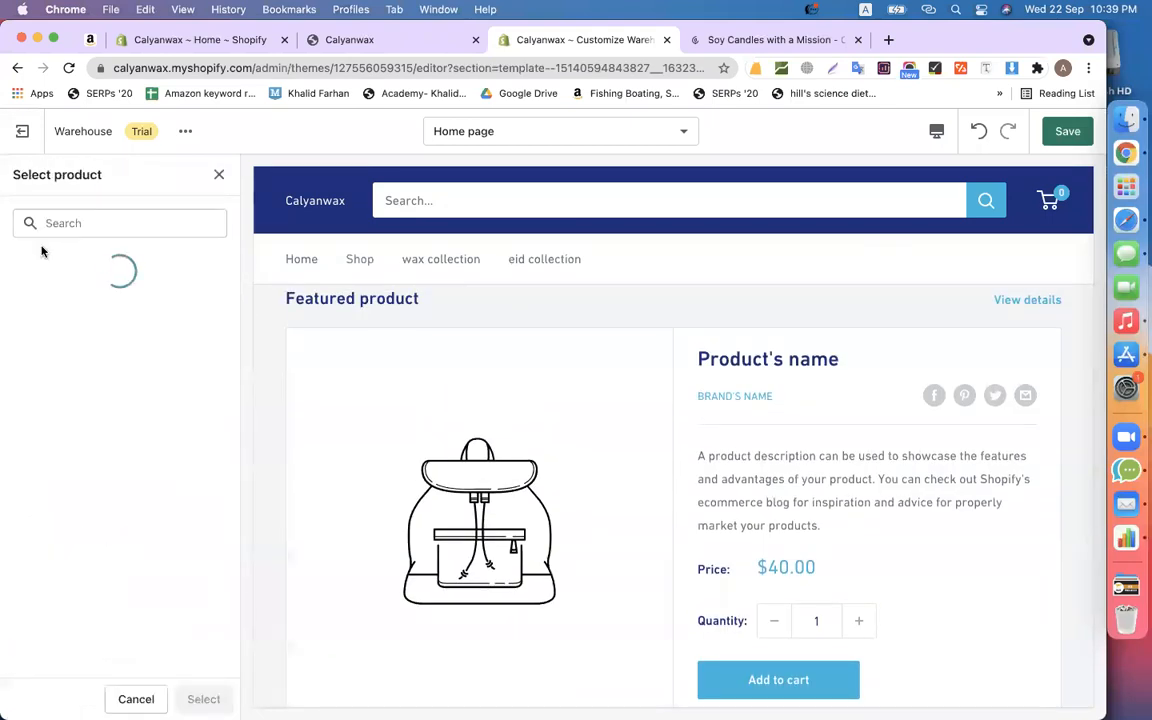
{"action": "left_click", "coordinate": [108, 310]}
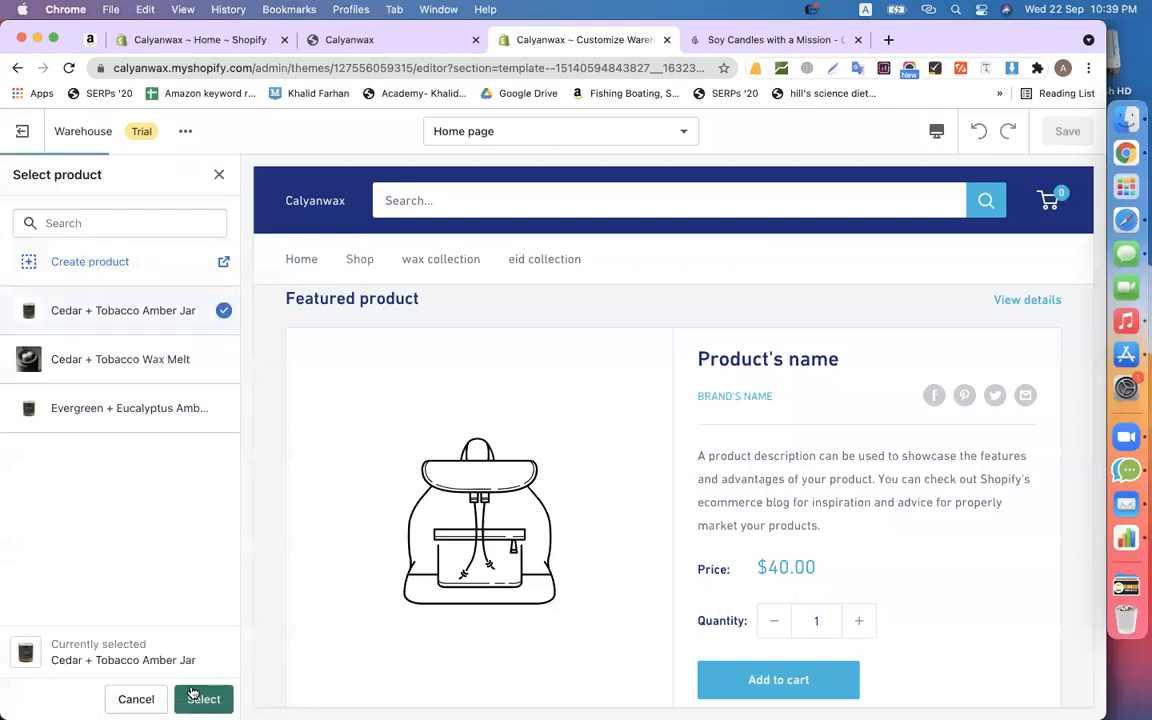
{"action": "left_click", "coordinate": [203, 699]}
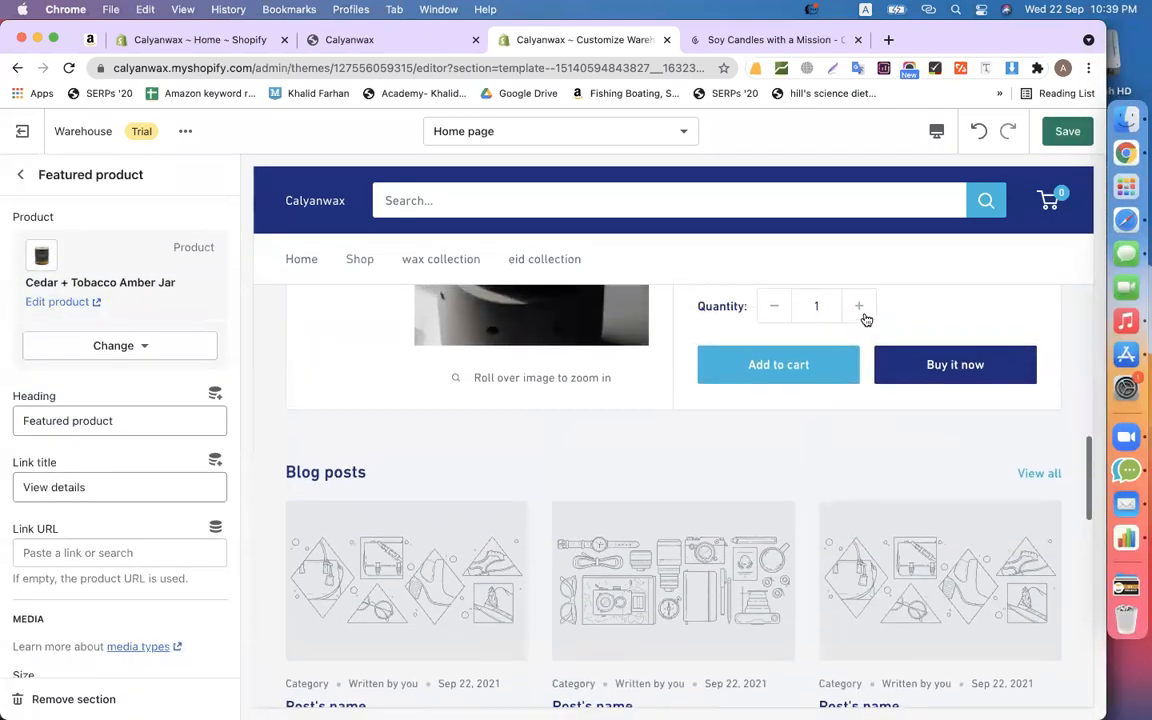
{"action": "scroll", "coordinate": [865, 318], "scroll_direction": "down", "scroll_amount": 10}
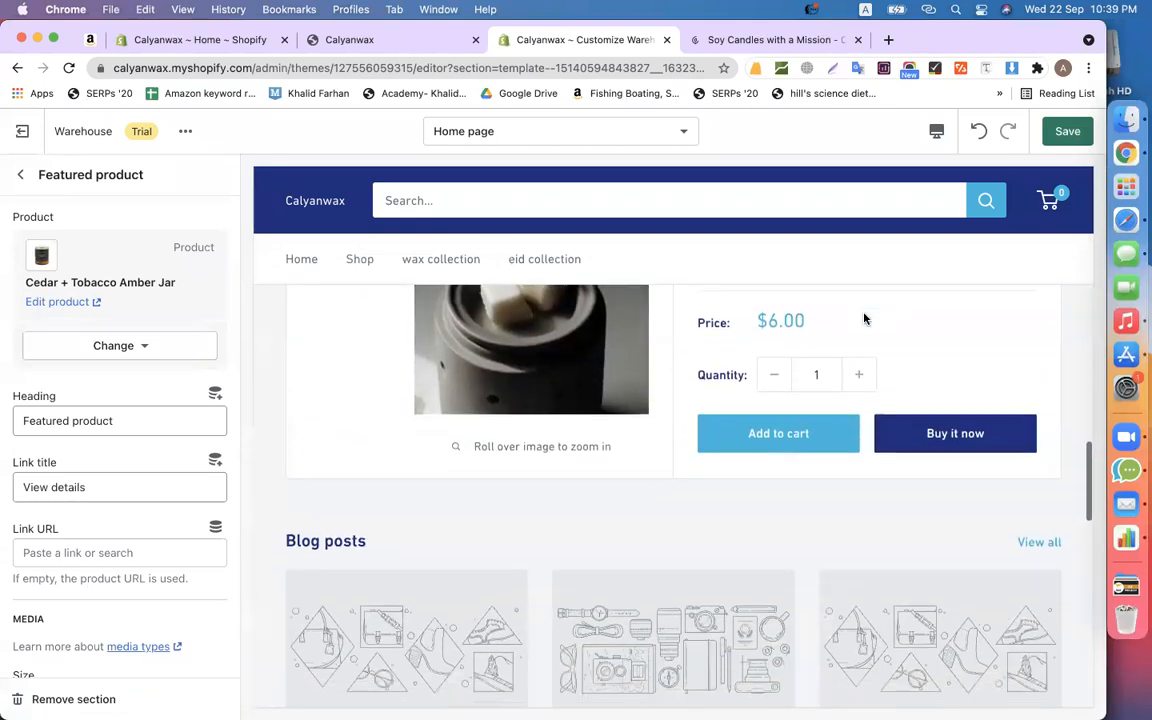
{"action": "scroll", "coordinate": [638, 449], "scroll_direction": "down", "scroll_amount": 3}
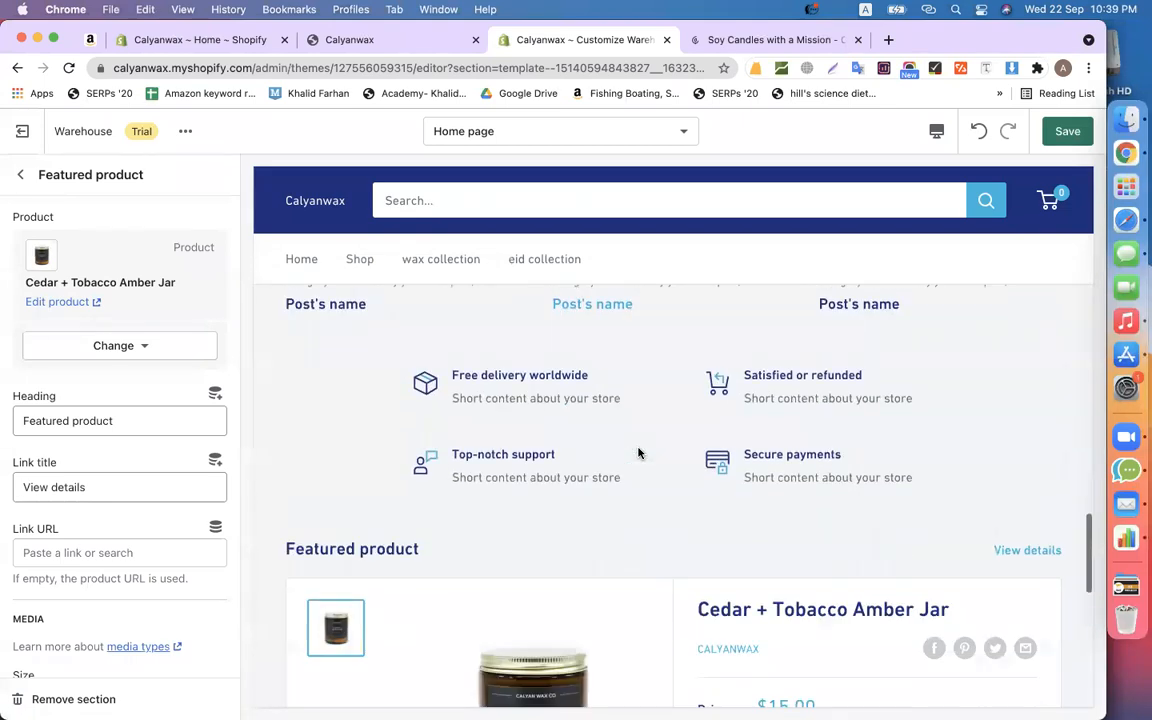
{"action": "left_click", "coordinate": [20, 175]}
{"action": "scroll", "coordinate": [450, 514], "scroll_direction": "up", "scroll_amount": 3}
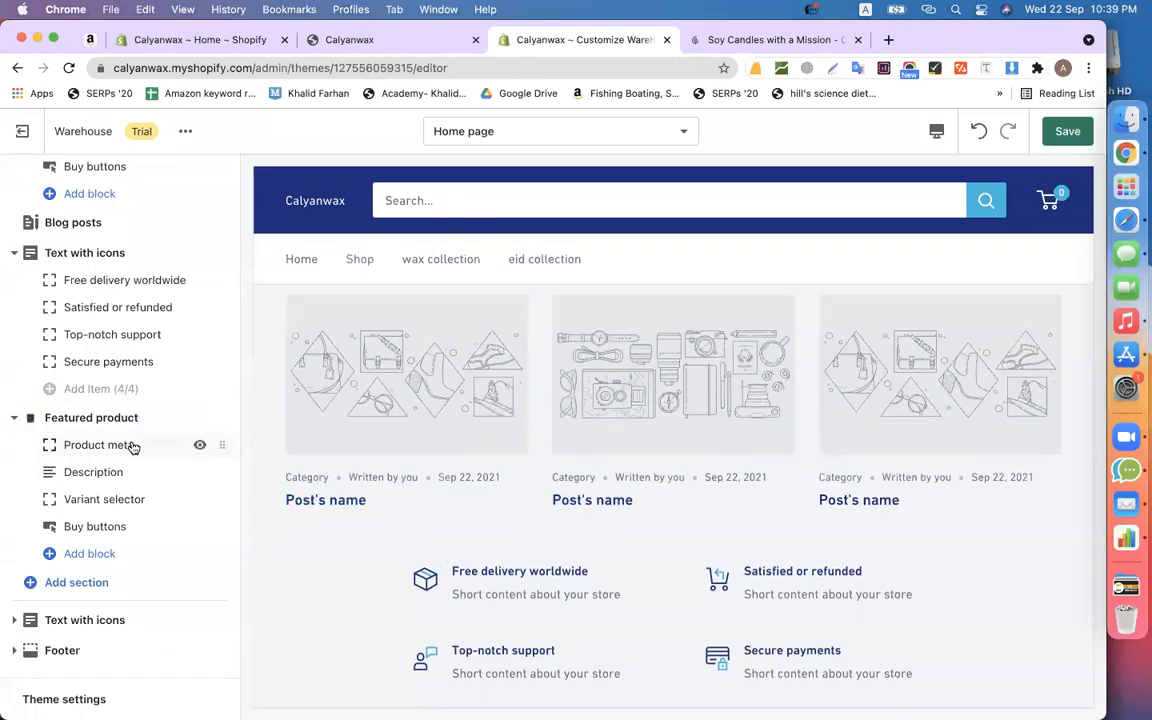
{"action": "scroll", "coordinate": [123, 550], "scroll_direction": "up", "scroll_amount": 2}
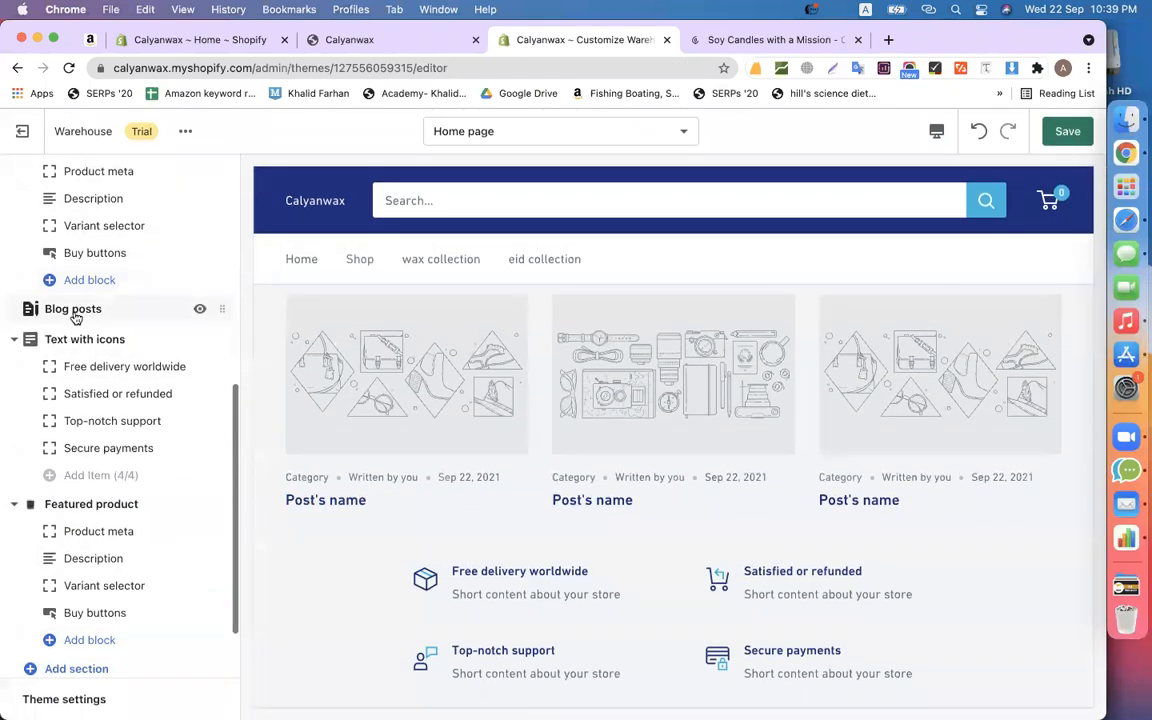
- Open the Blog posts settings, then switch to the Soy Candles with a Mission store tab
{"action": "left_click", "coordinate": [74, 313]}
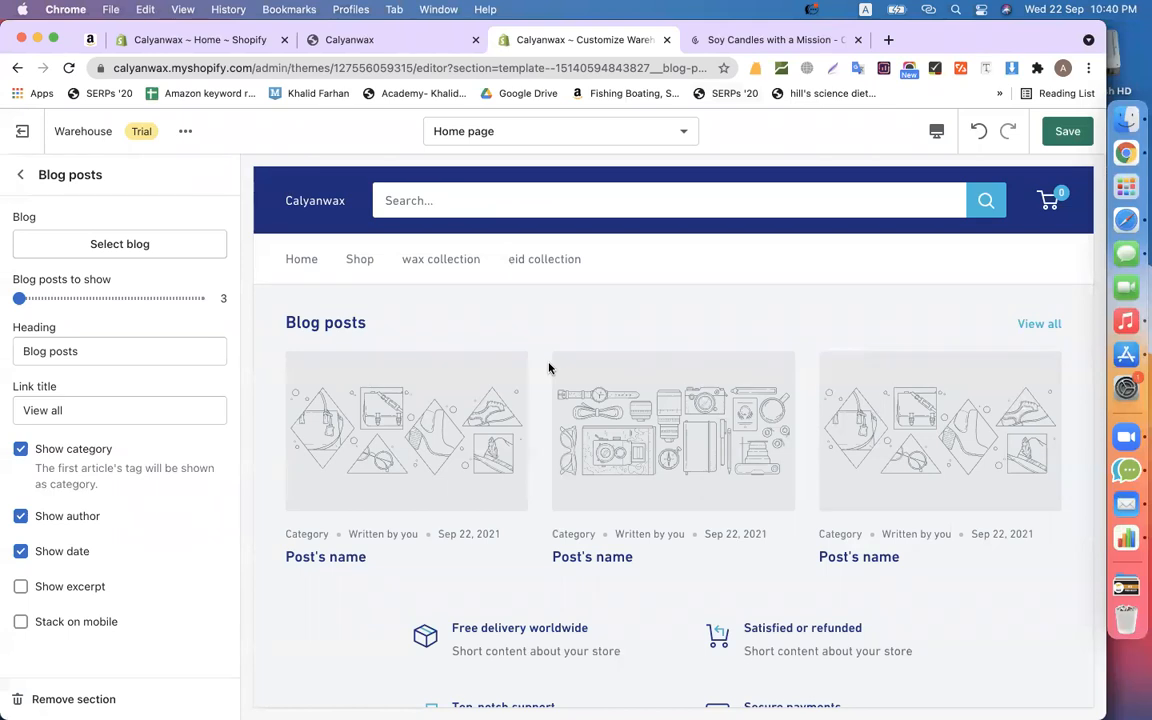
{"action": "left_click", "coordinate": [196, 42]}
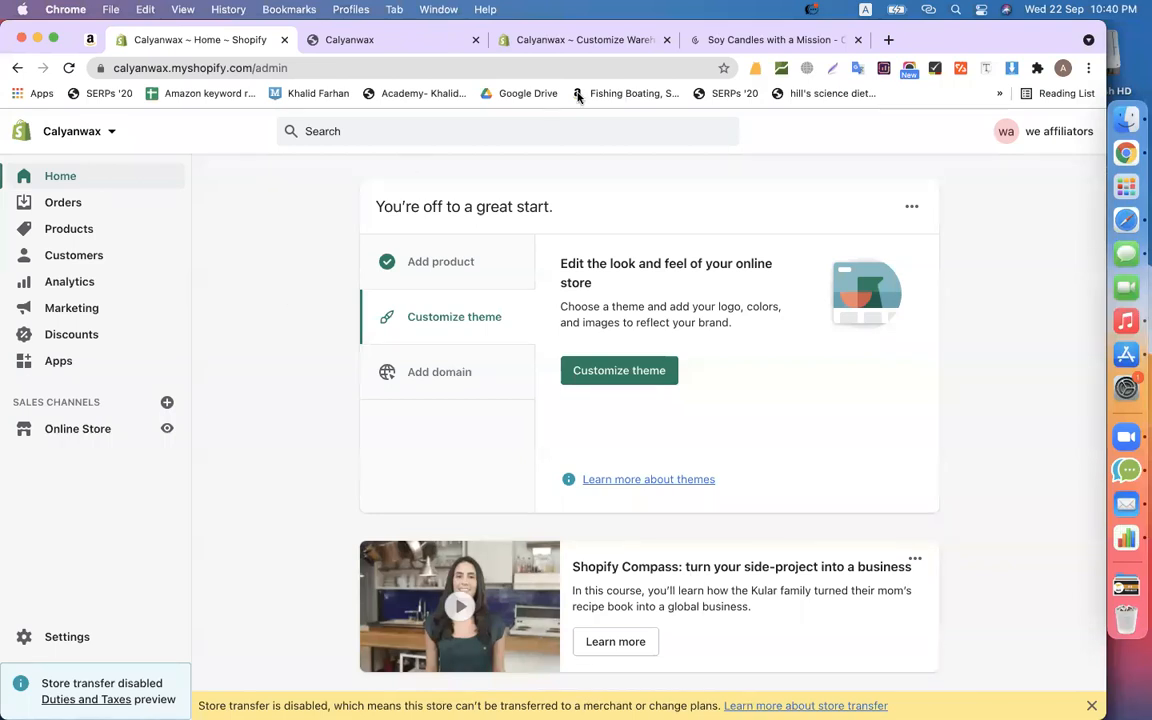
{"action": "left_click", "coordinate": [566, 42]}
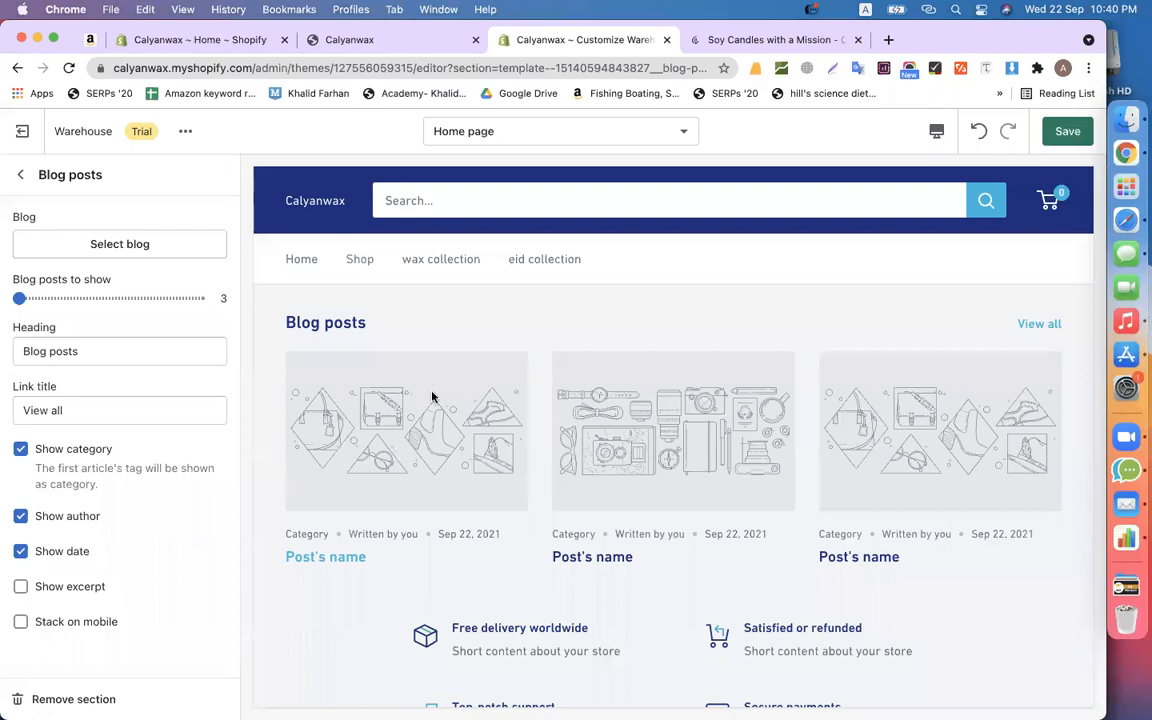
{"action": "left_click", "coordinate": [816, 44]}
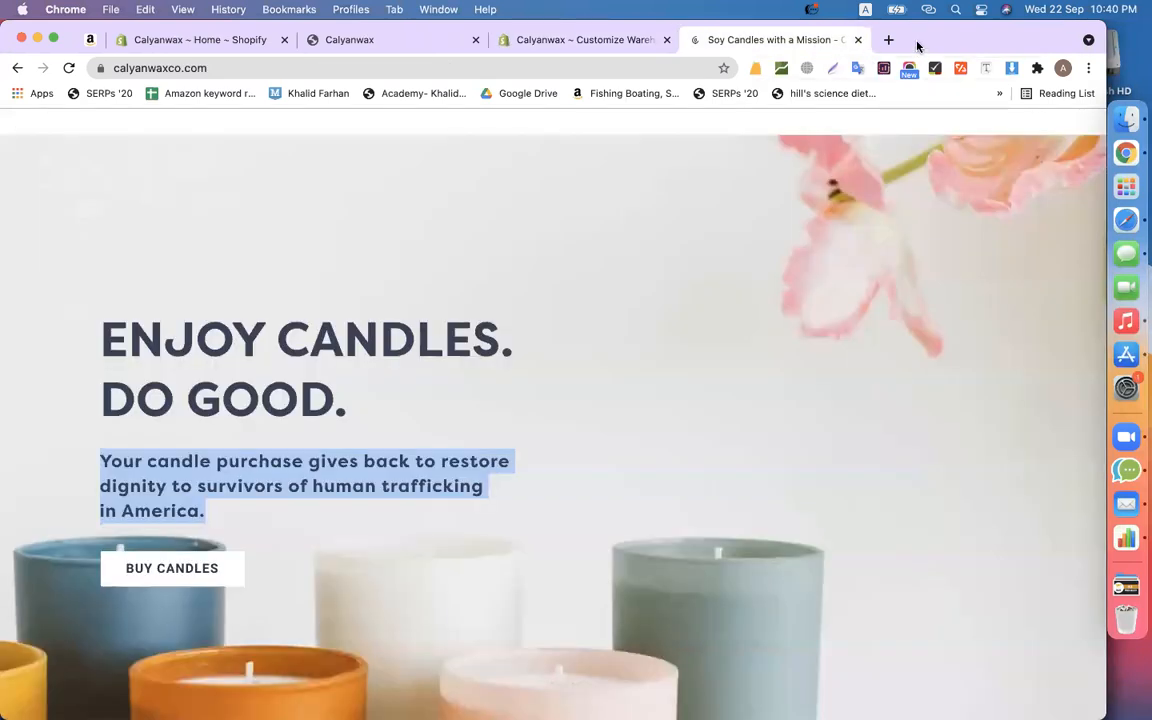
- Open a new tab and go to codemanbd.com
{"action": "scroll", "coordinate": [680, 267], "scroll_direction": "up", "scroll_amount": 3}
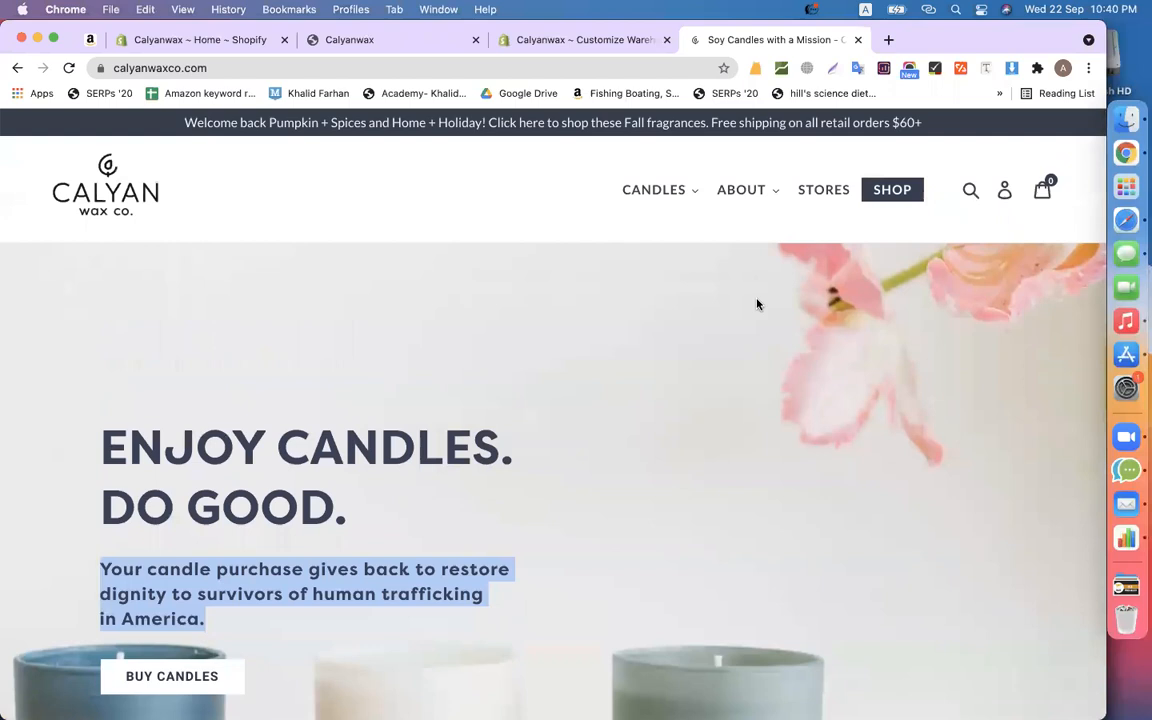
{"action": "left_click", "coordinate": [888, 40]}
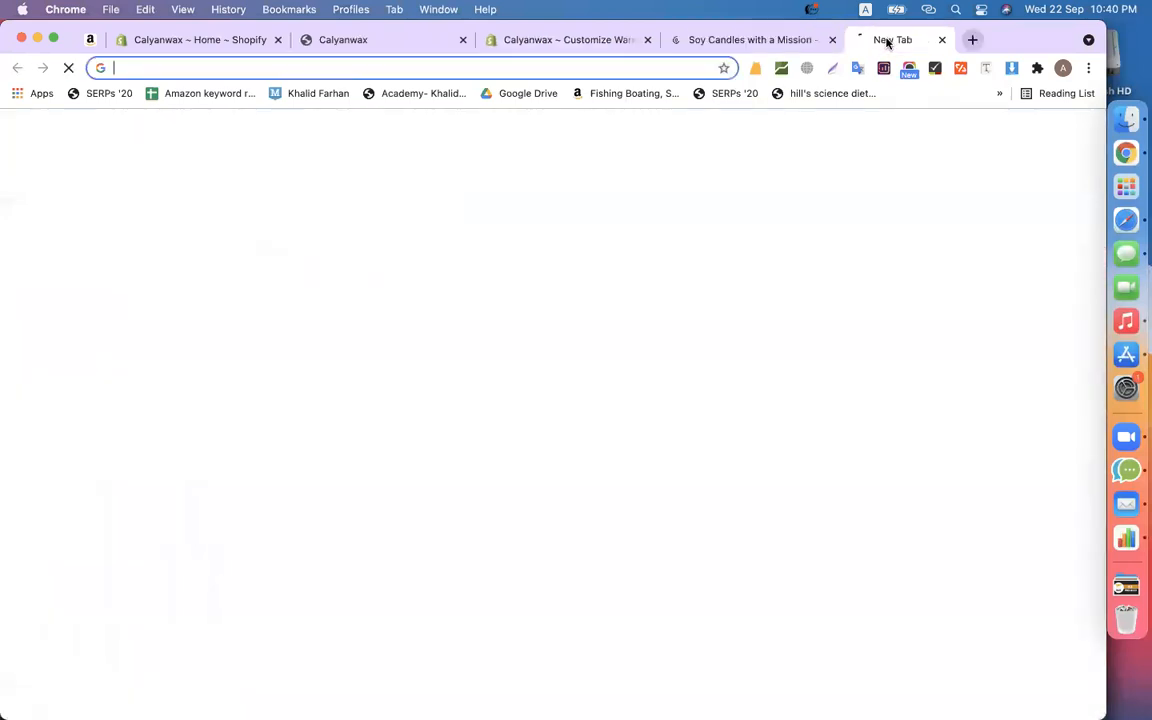
{"action": "type", "text": "cod"}
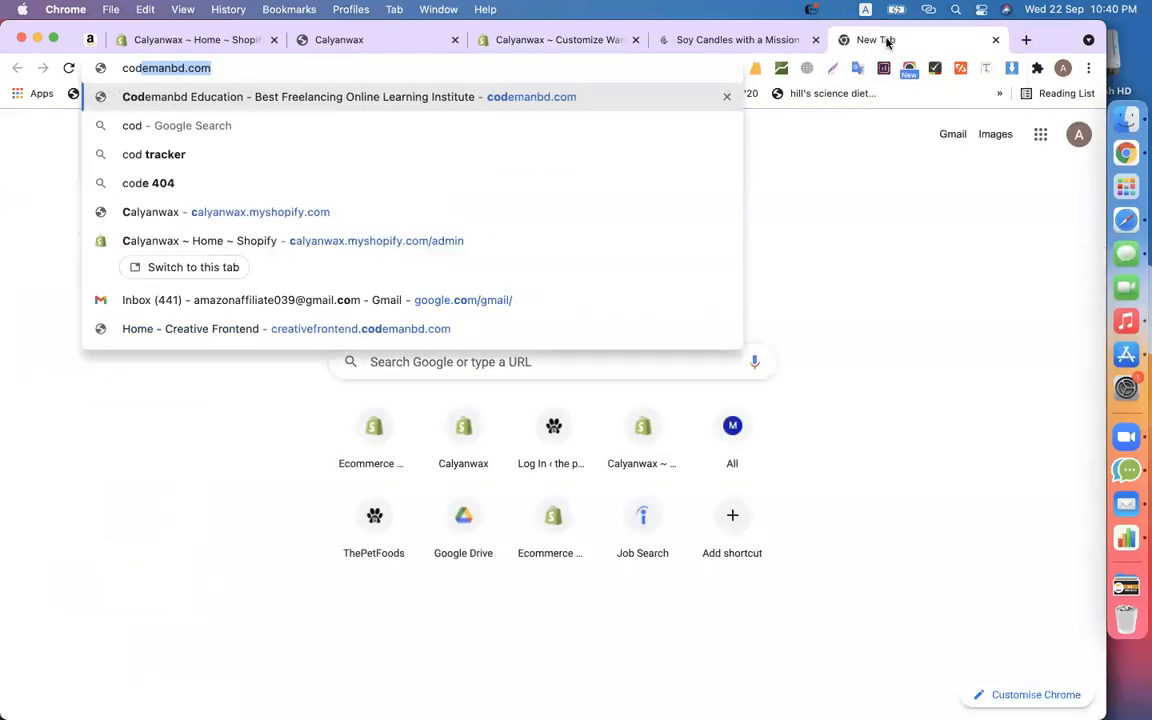
{"action": "key", "text": "Return"}
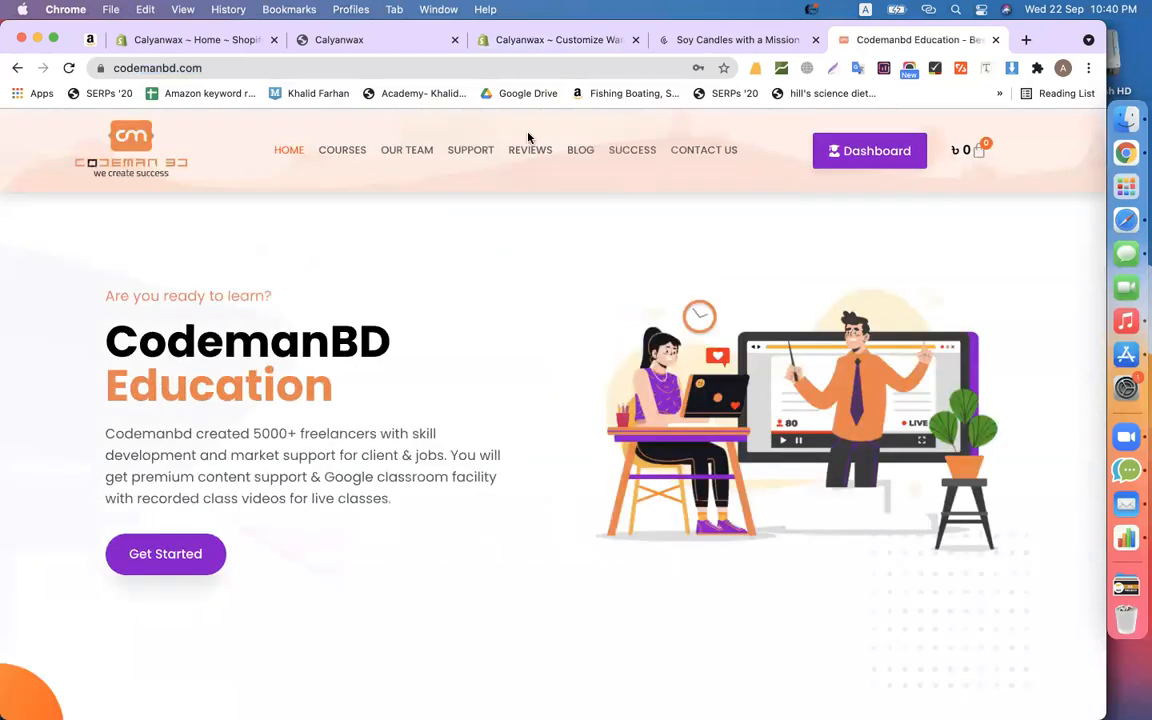
- Go to the CodemanBD blog archive and browse its posts
{"action": "left_click", "coordinate": [576, 155]}
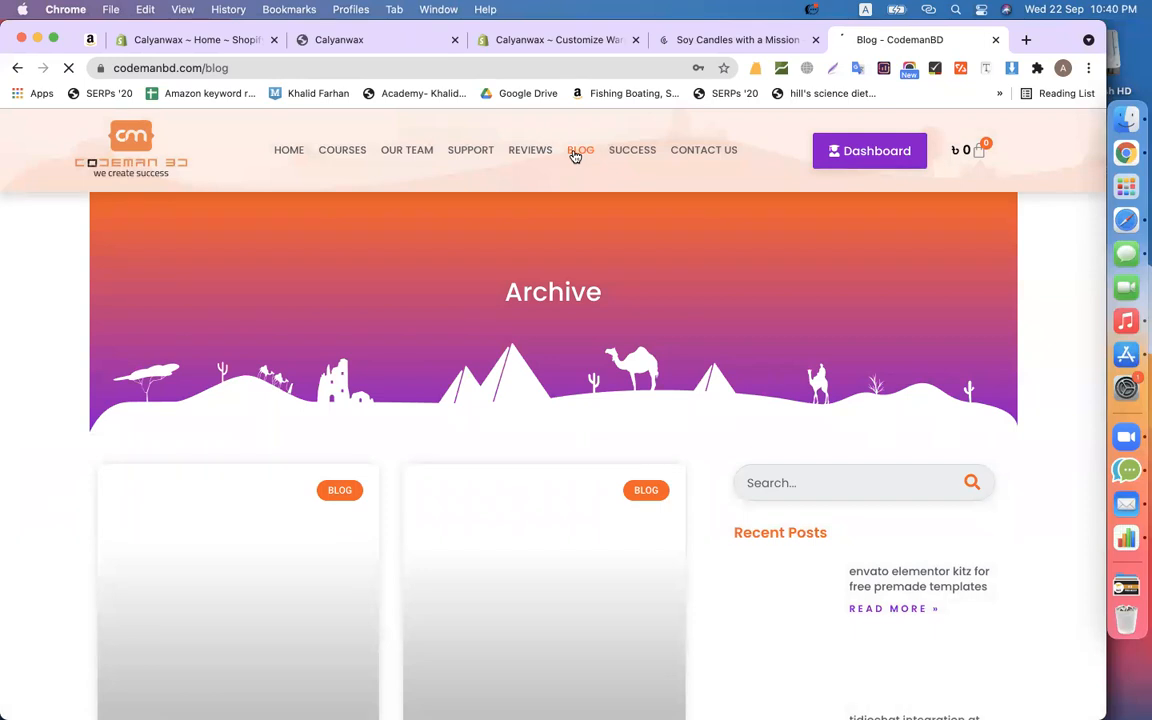
{"action": "scroll", "coordinate": [527, 241], "scroll_direction": "down", "scroll_amount": 4}
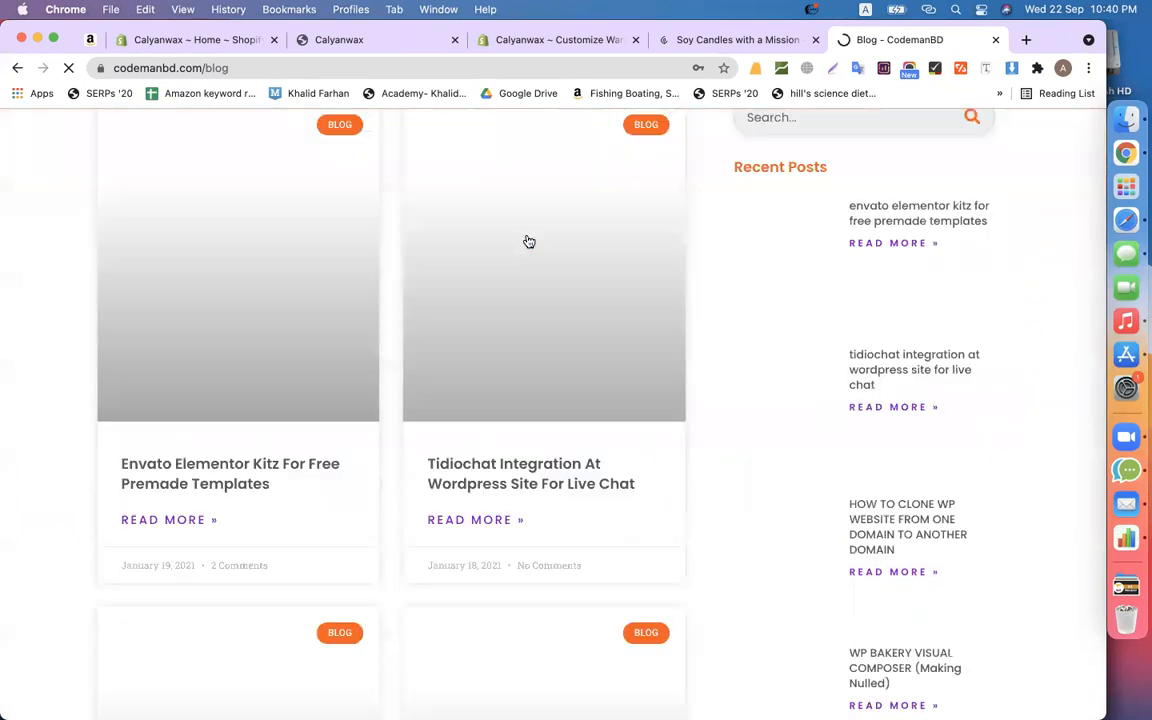
{"action": "scroll", "coordinate": [316, 386], "scroll_direction": "down", "scroll_amount": 5}
{"action": "scroll", "coordinate": [316, 384], "scroll_direction": "up", "scroll_amount": 8}
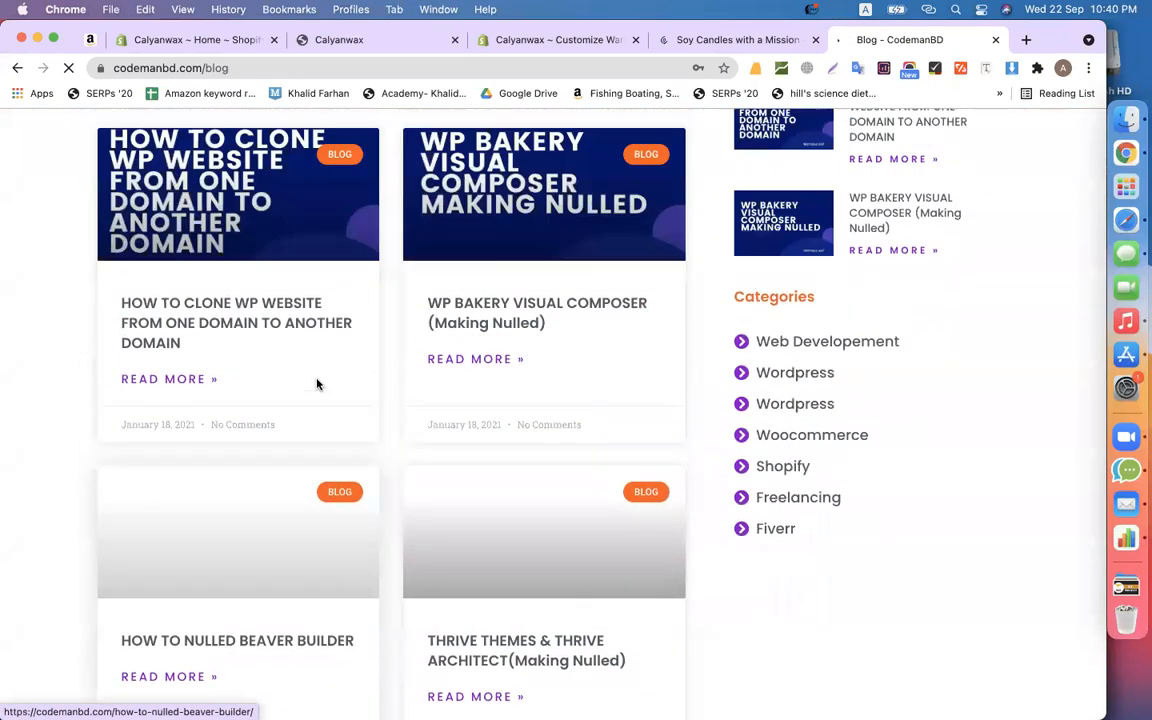
{"action": "scroll", "coordinate": [241, 188], "scroll_direction": "up", "scroll_amount": 2}
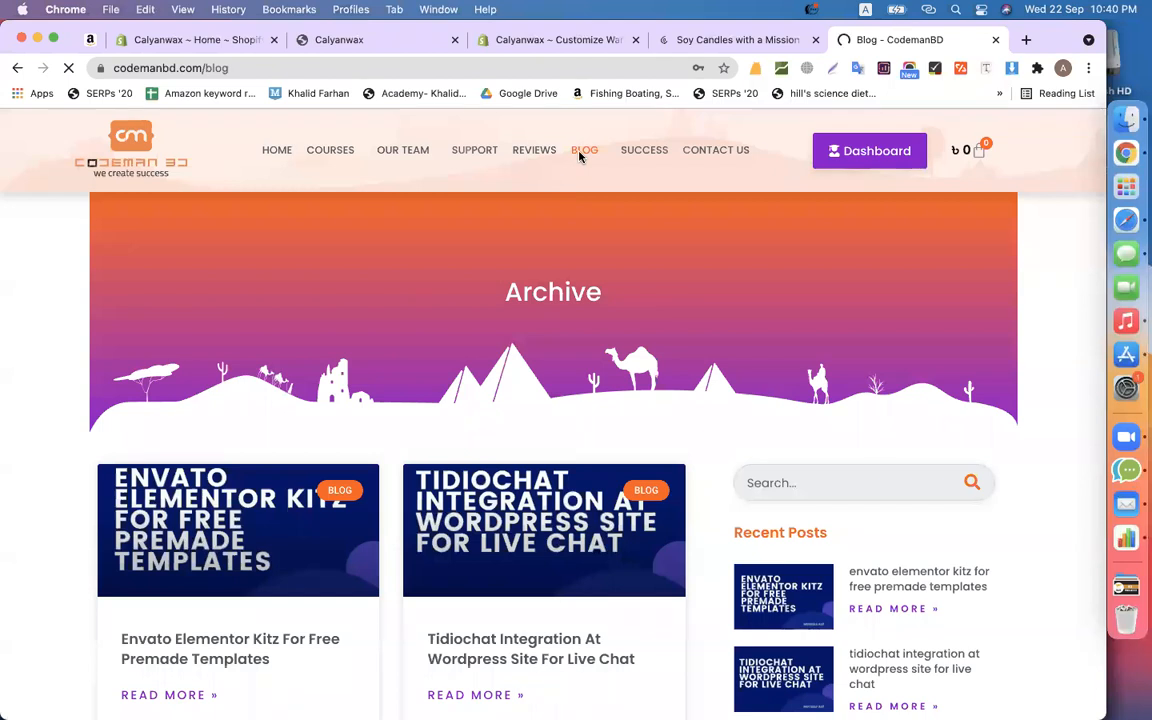
{"action": "scroll", "coordinate": [255, 430], "scroll_direction": "down", "scroll_amount": 3}
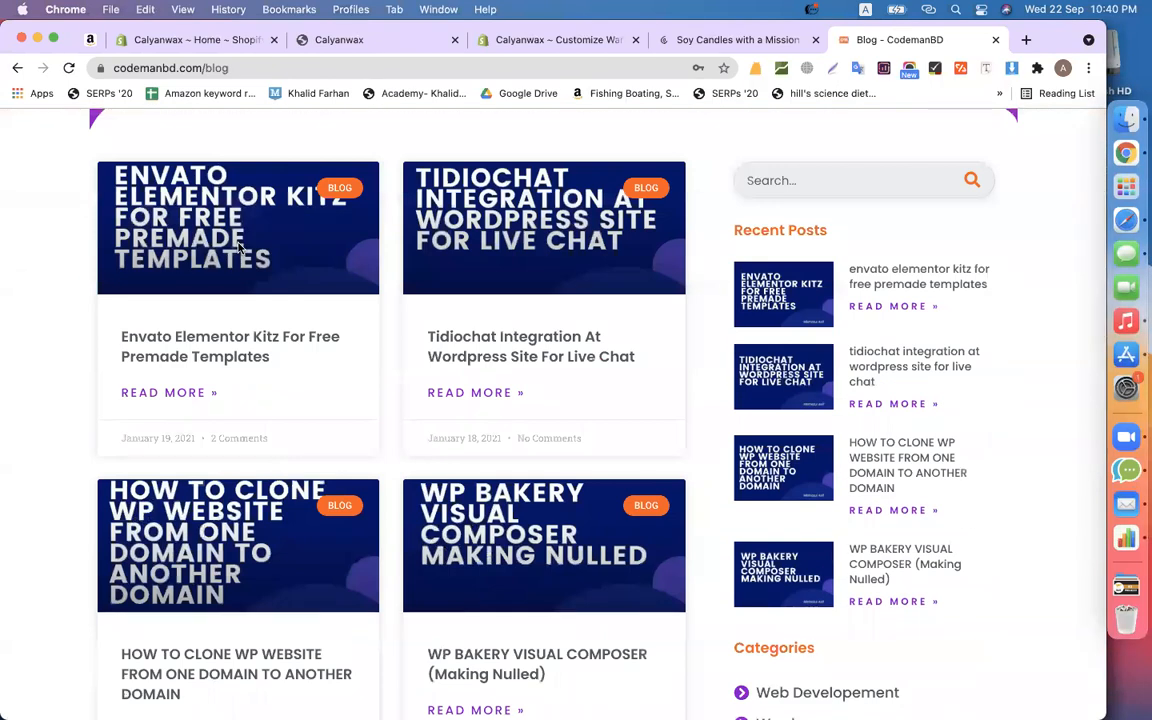
{"action": "scroll", "coordinate": [173, 492], "scroll_direction": "down", "scroll_amount": 10}
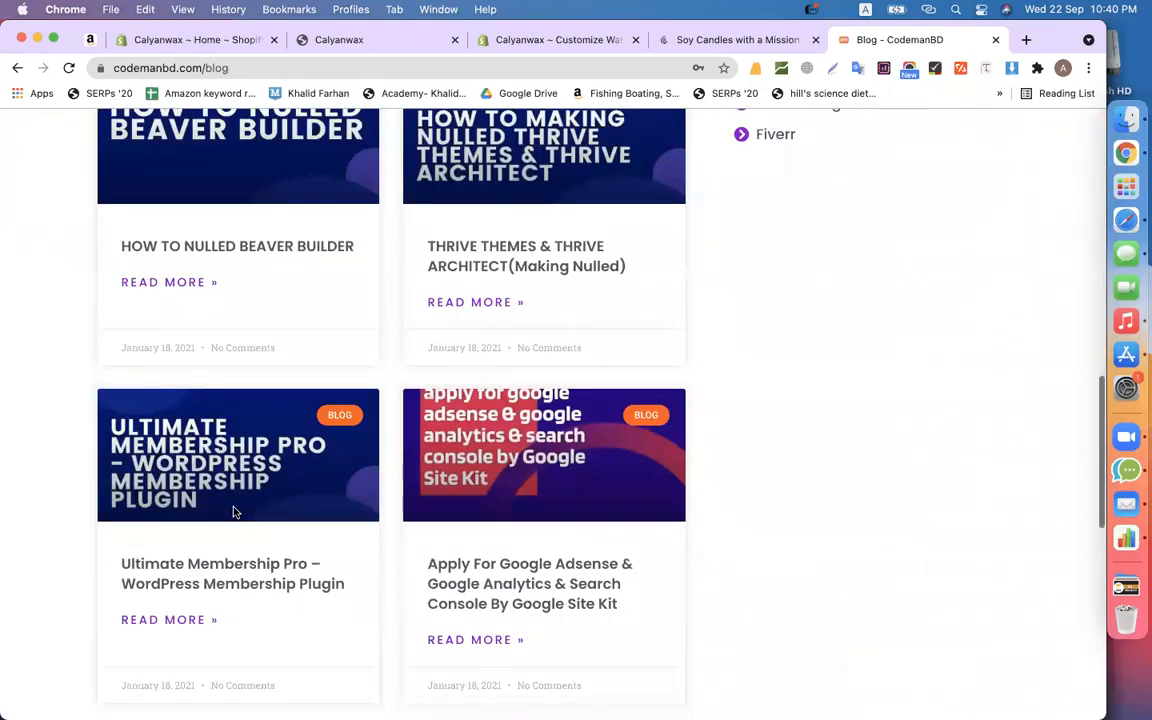
{"action": "scroll", "coordinate": [234, 512], "scroll_direction": "up", "scroll_amount": 12}
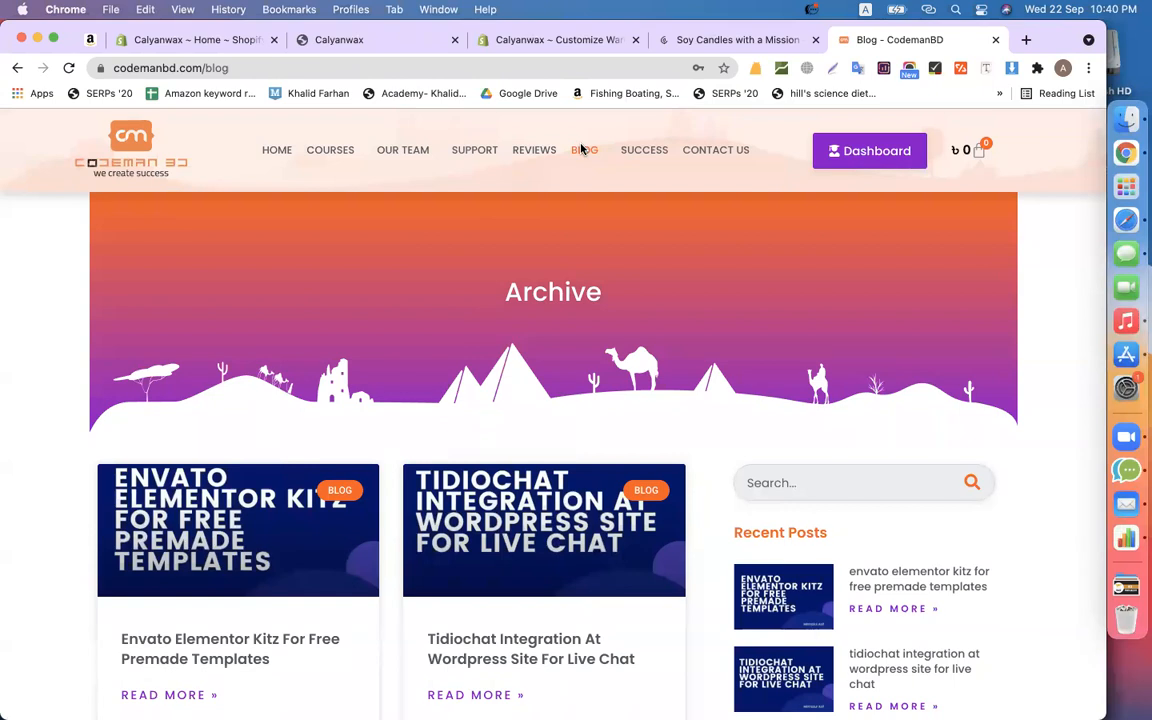
- From the Fiverr category, open the post on creating a secret WordPress admin backdoor code
{"action": "mouse_move", "coordinate": [584, 152]}
{"action": "left_click", "coordinate": [625, 467]}
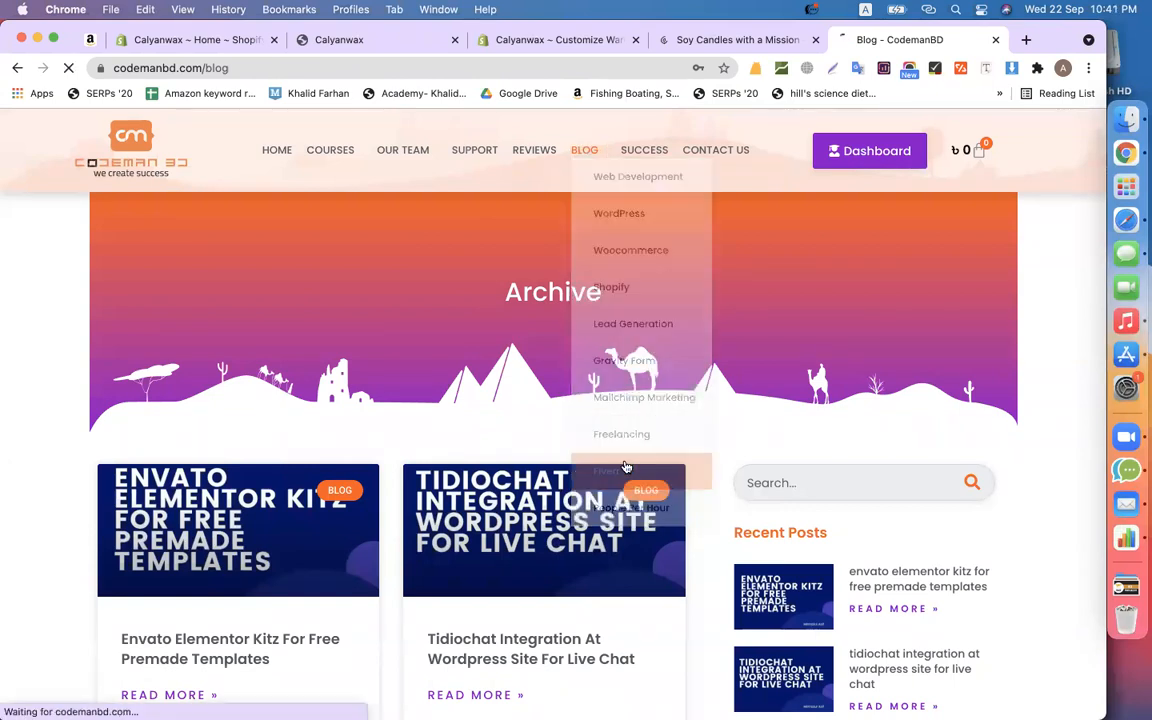
{"action": "scroll", "coordinate": [565, 453], "scroll_direction": "down", "scroll_amount": 5}
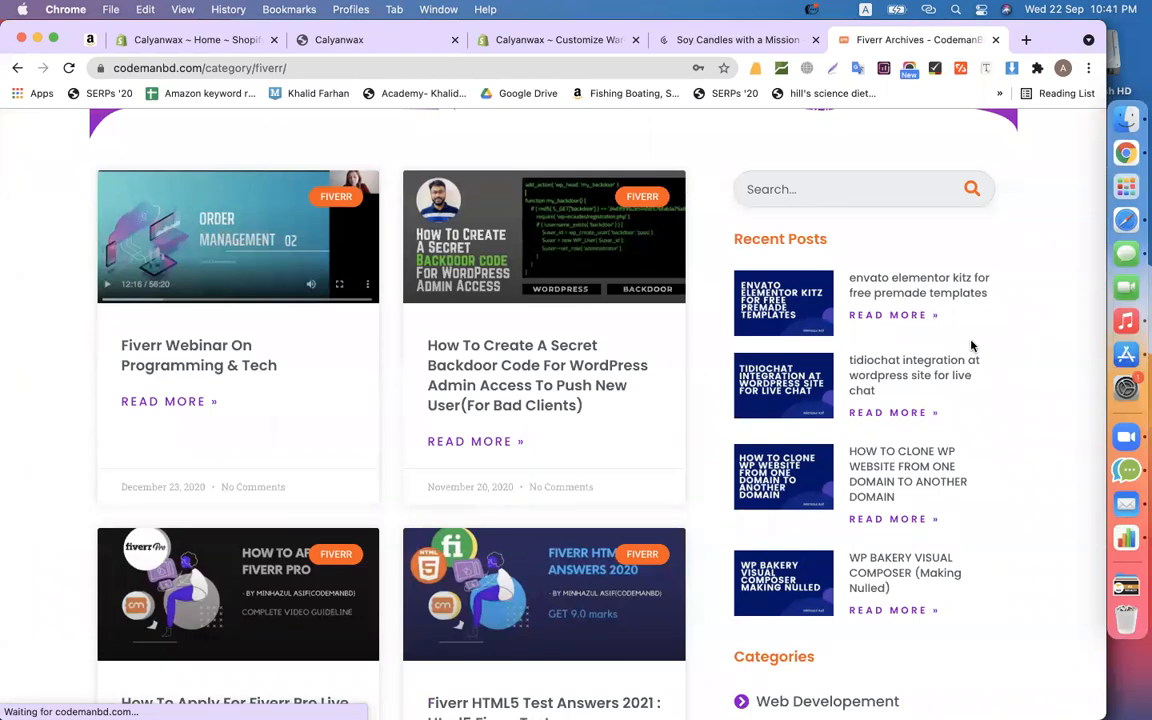
{"action": "left_click", "coordinate": [521, 365]}
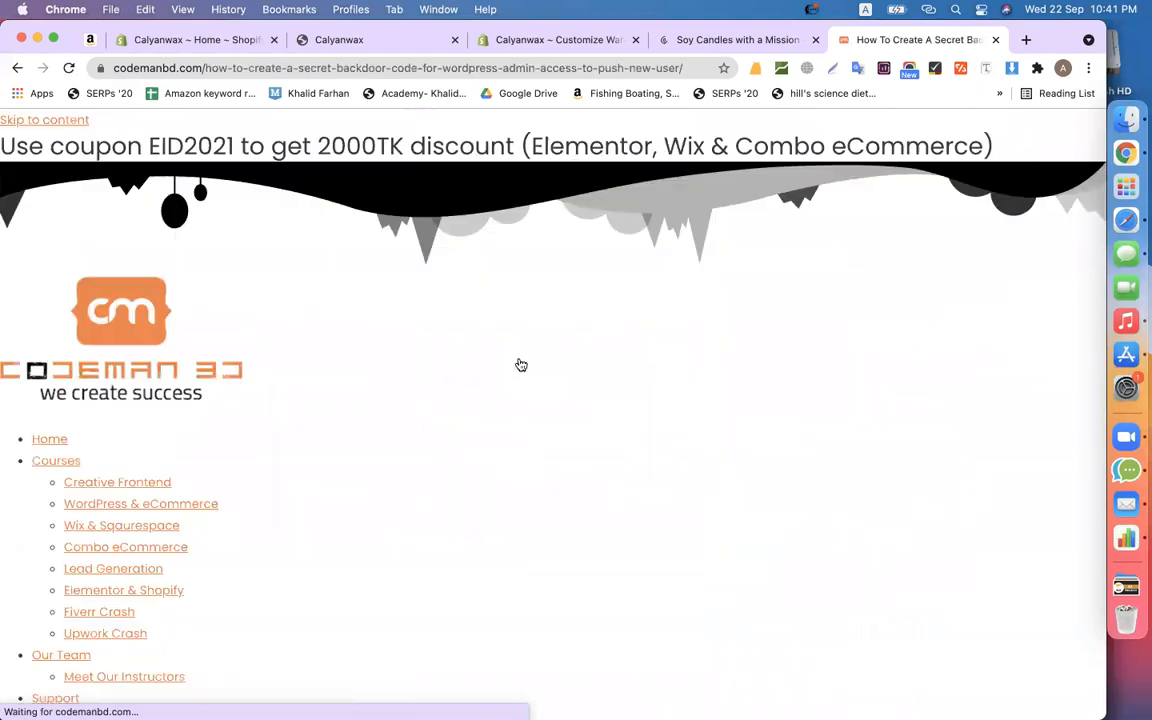
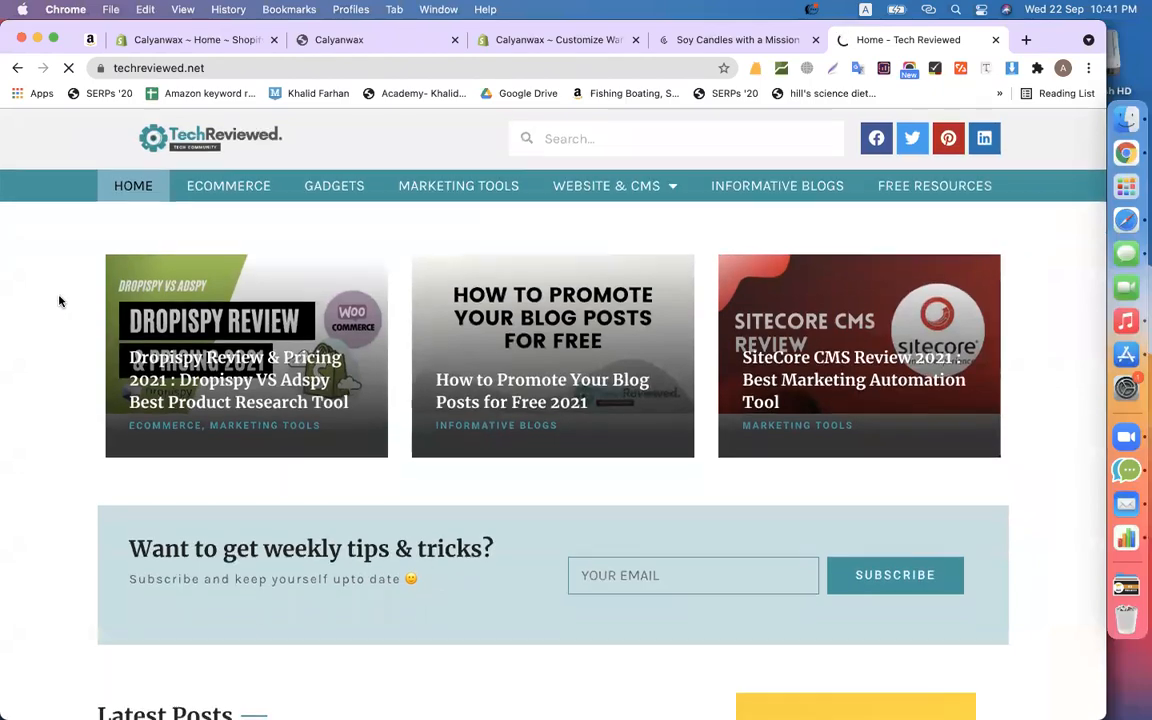
- Browse the backdoor code post and dismiss its newsletter signup popup
{"action": "scroll", "coordinate": [59, 301], "scroll_direction": "down", "scroll_amount": 3}
{"action": "scroll", "coordinate": [59, 301], "scroll_direction": "down", "scroll_amount": 12}
{"action": "scroll", "coordinate": [59, 301], "scroll_direction": "up", "scroll_amount": 4}
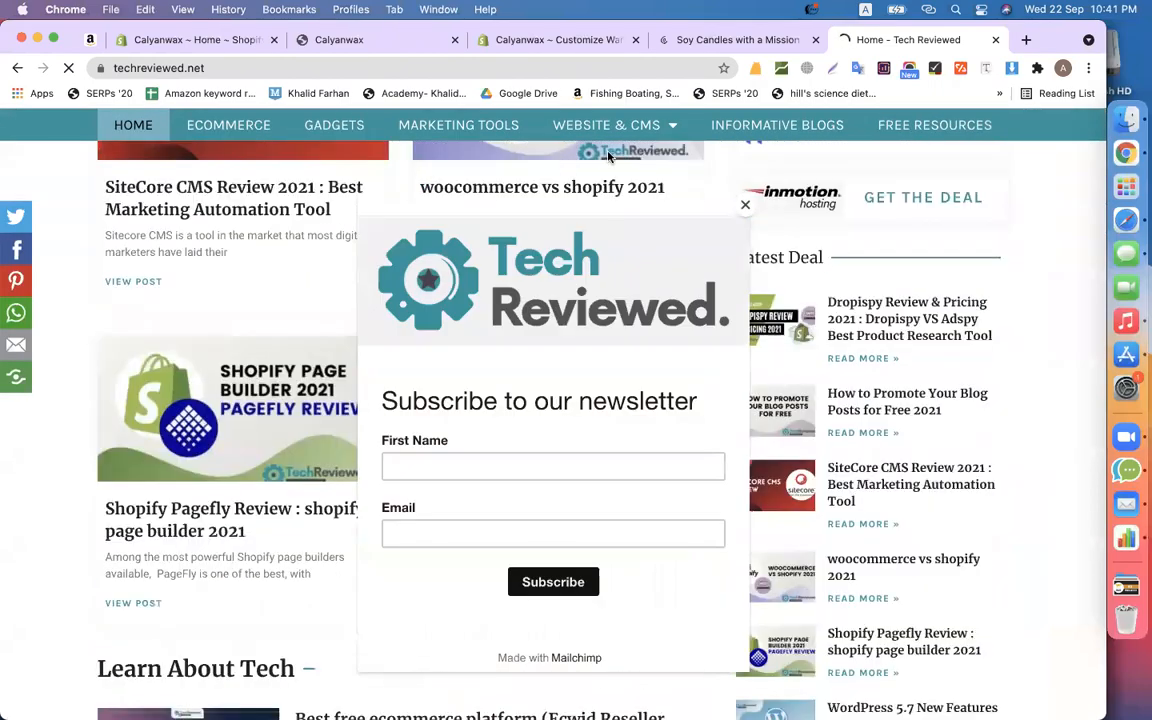
{"action": "left_click", "coordinate": [745, 204]}
{"action": "scroll", "coordinate": [303, 355], "scroll_direction": "up", "scroll_amount": 10}
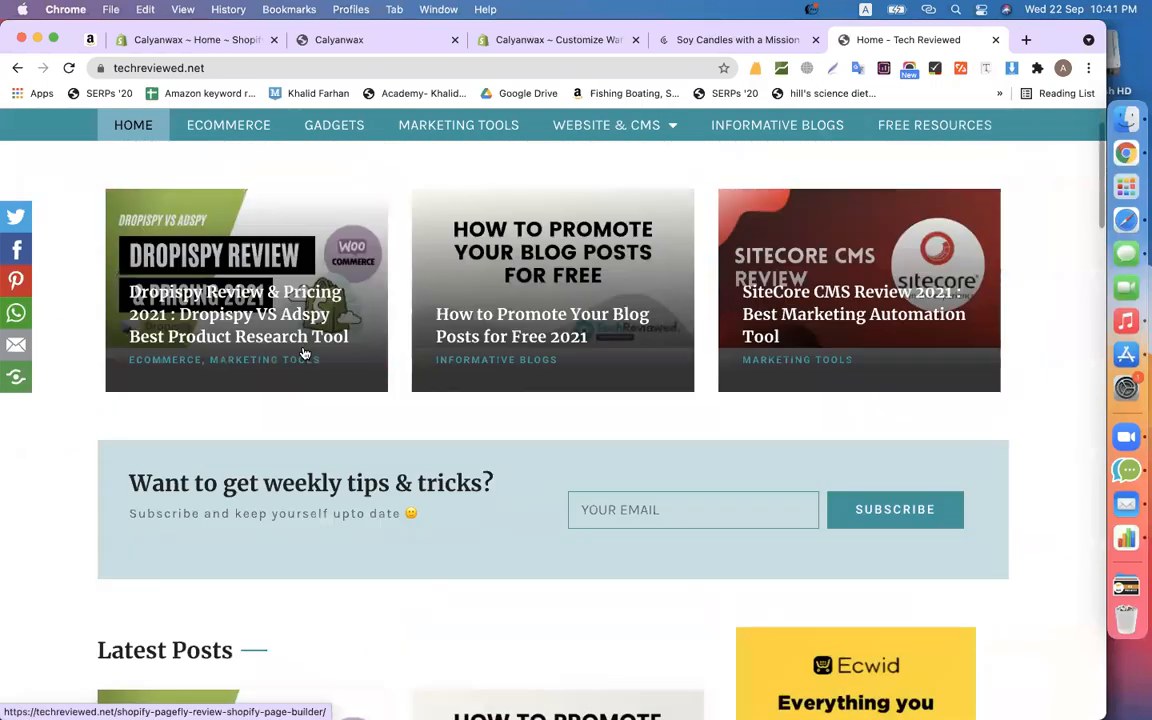
{"action": "scroll", "coordinate": [278, 370], "scroll_direction": "down", "scroll_amount": 2}
{"action": "scroll", "coordinate": [131, 594], "scroll_direction": "up", "scroll_amount": 3}
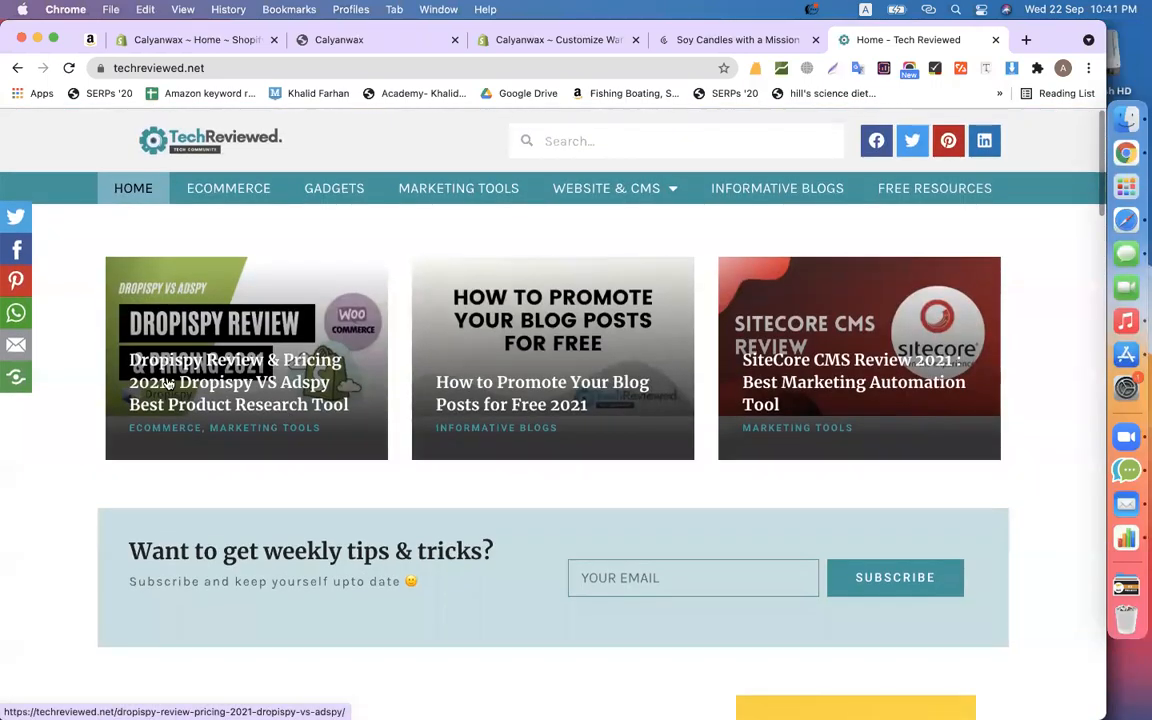
{"action": "scroll", "coordinate": [848, 373], "scroll_direction": "down", "scroll_amount": 6}
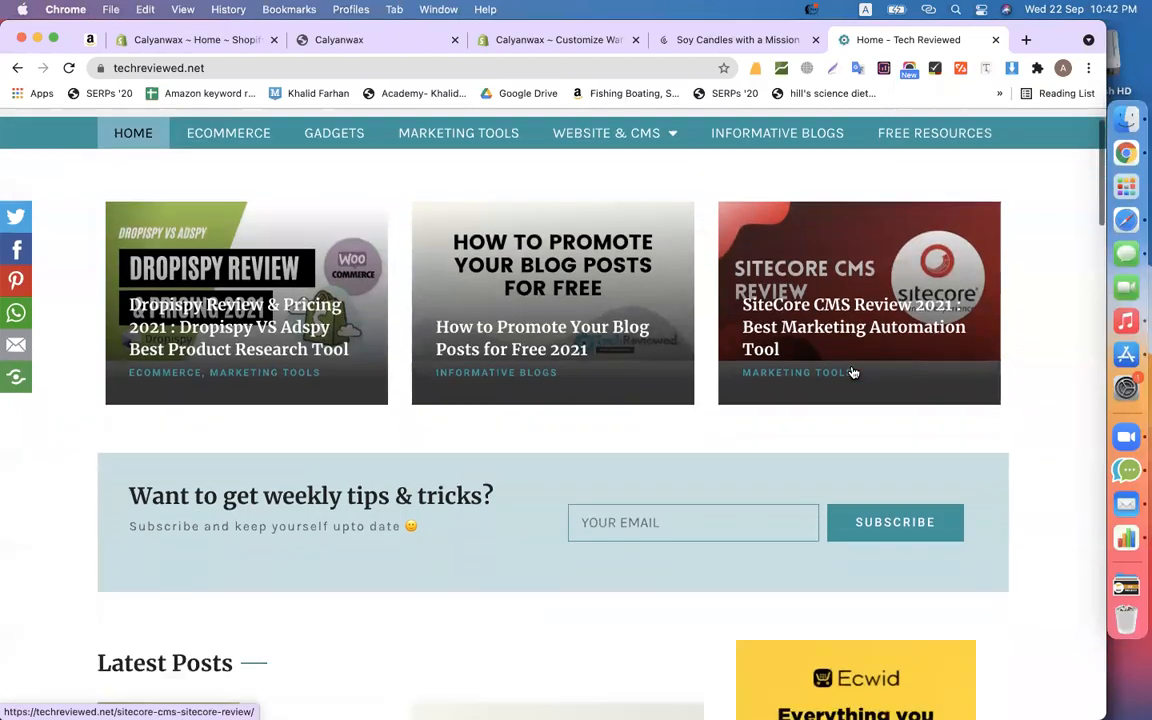
{"action": "scroll", "coordinate": [851, 372], "scroll_direction": "down", "scroll_amount": 9}
{"action": "scroll", "coordinate": [848, 368], "scroll_direction": "up", "scroll_amount": 5}
{"action": "scroll", "coordinate": [853, 373], "scroll_direction": "down", "scroll_amount": 1}
{"action": "scroll", "coordinate": [853, 373], "scroll_direction": "down", "scroll_amount": 10}
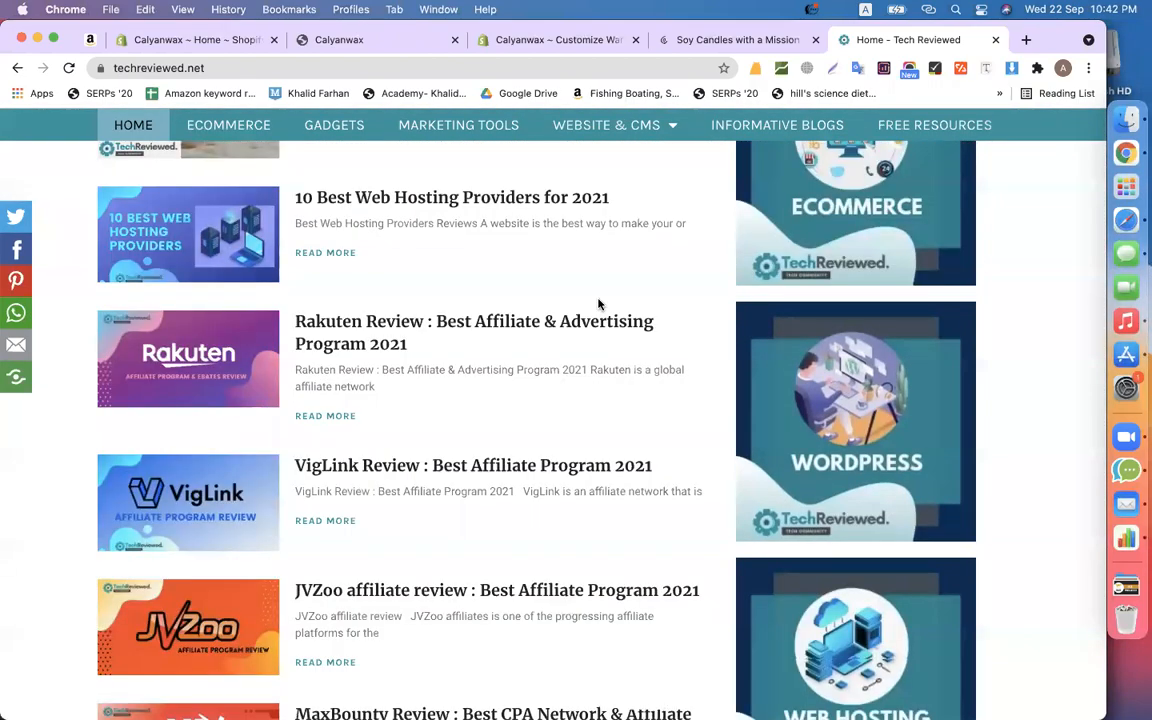
{"action": "scroll", "coordinate": [598, 304], "scroll_direction": "up", "scroll_amount": 2}
{"action": "scroll", "coordinate": [598, 304], "scroll_direction": "up", "scroll_amount": 15}
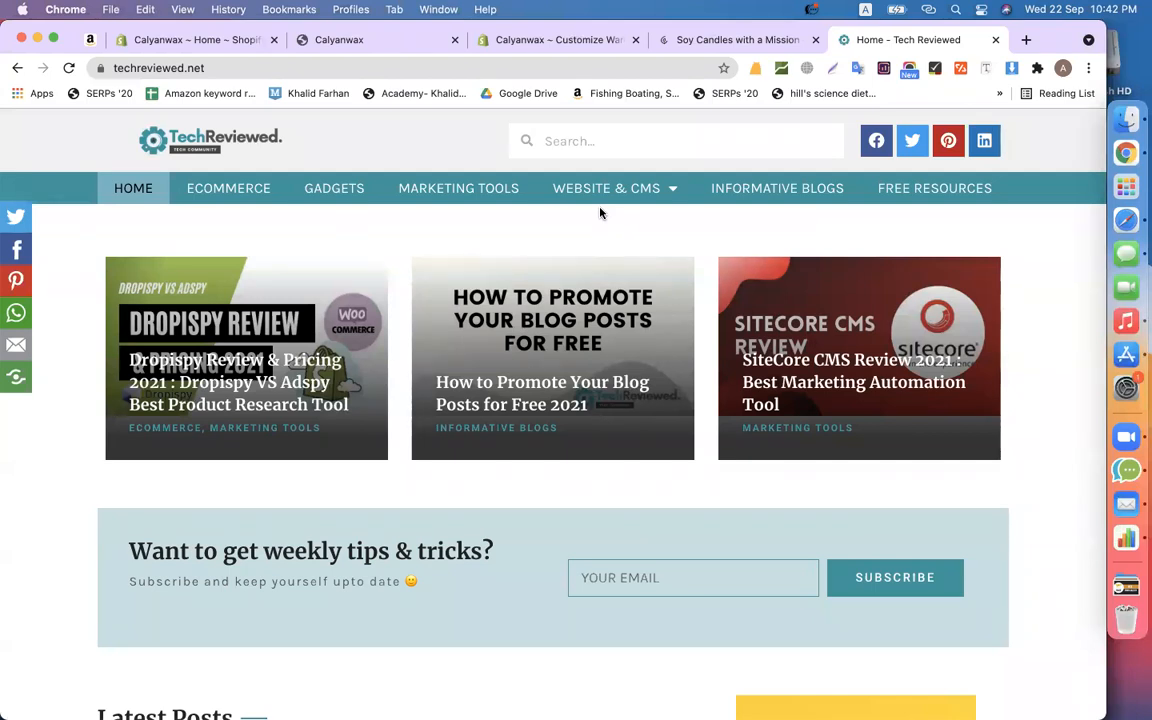
- Select the Dropispy review article's title, then create a new Shopify blog post under Online Store
{"action": "left_click", "coordinate": [249, 380]}
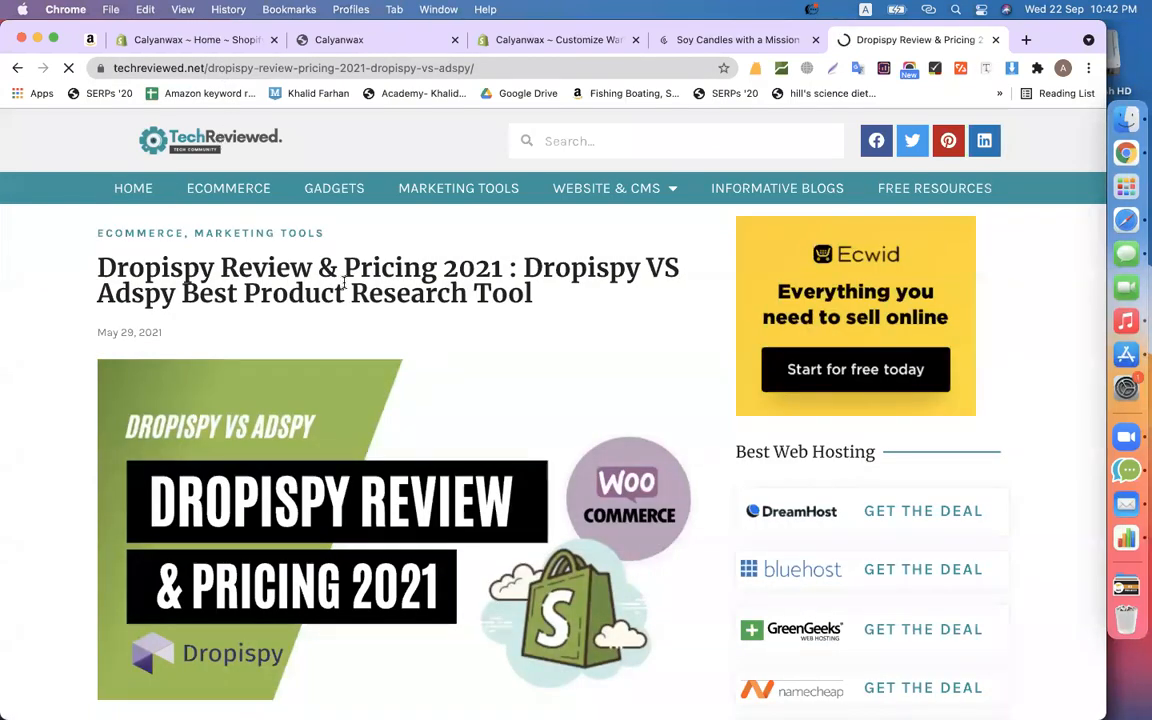
{"action": "left_click_drag", "start_coordinate": [540, 296], "coordinate": [82, 271]}
{"action": "key", "text": "super+c"}
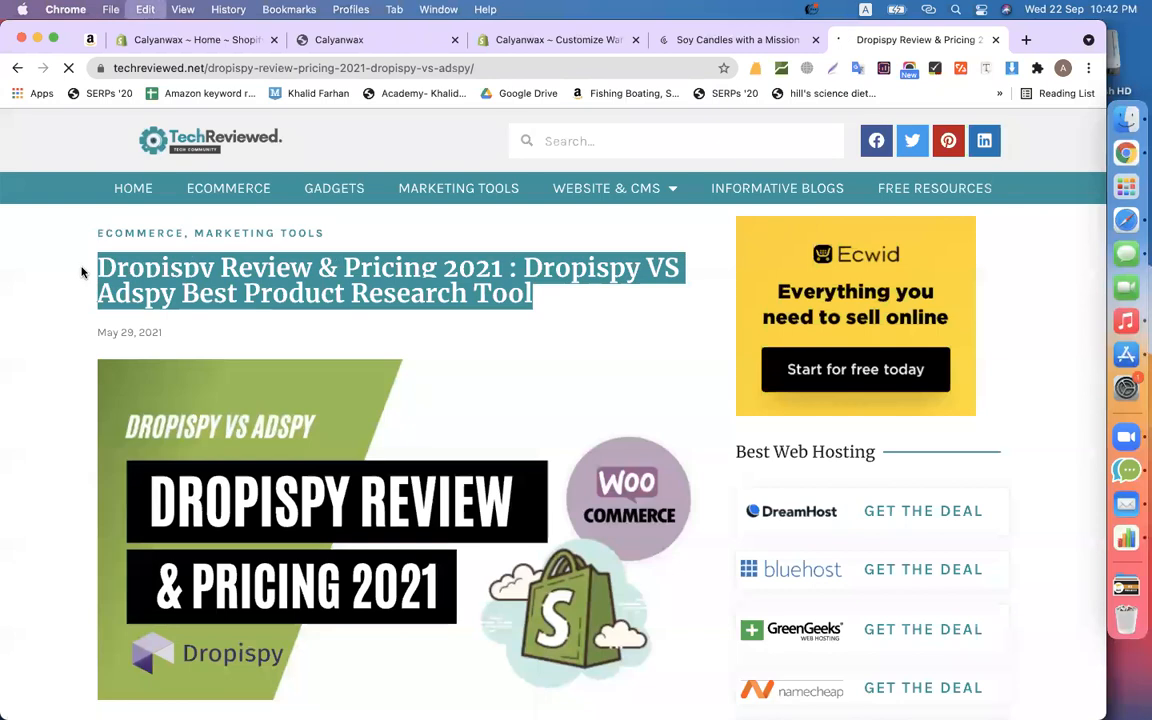
{"action": "left_click", "coordinate": [173, 48]}
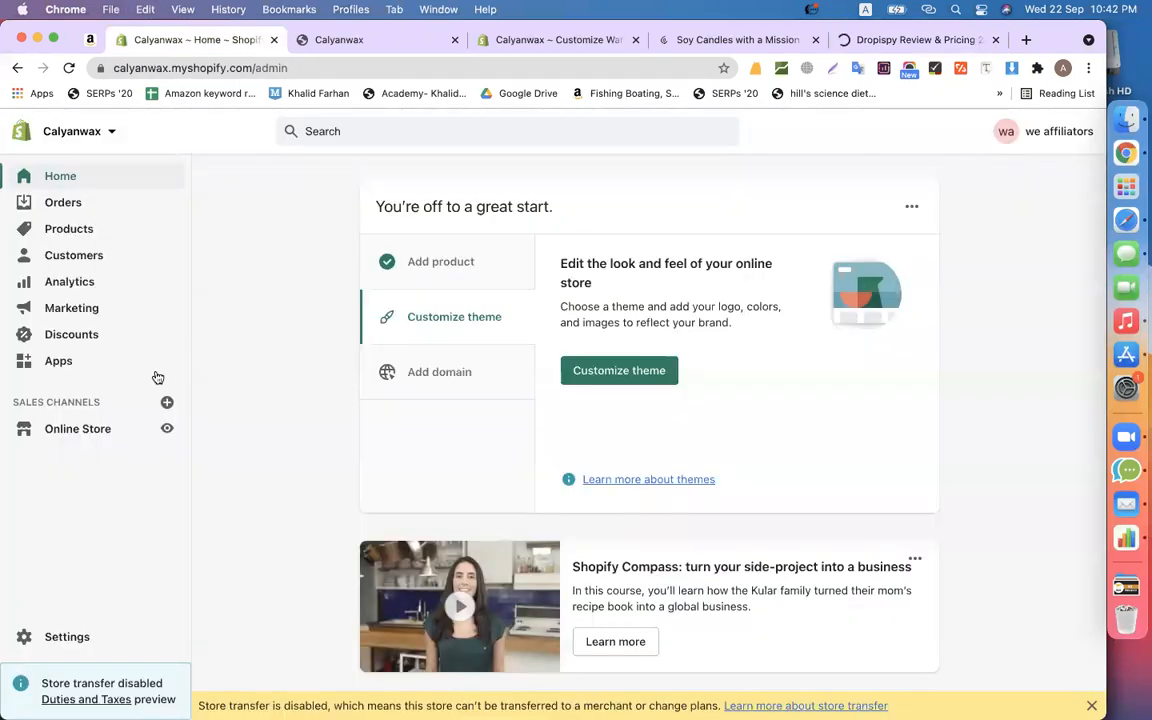
{"action": "left_click", "coordinate": [82, 429]}
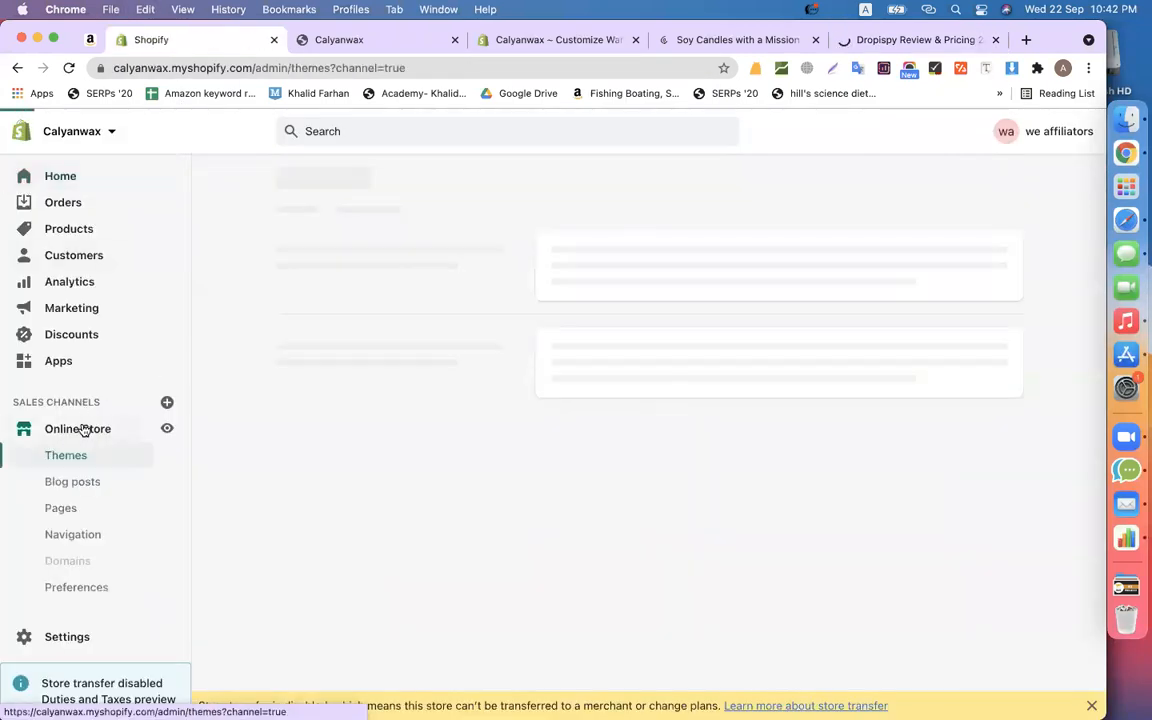
{"action": "left_click", "coordinate": [67, 486]}
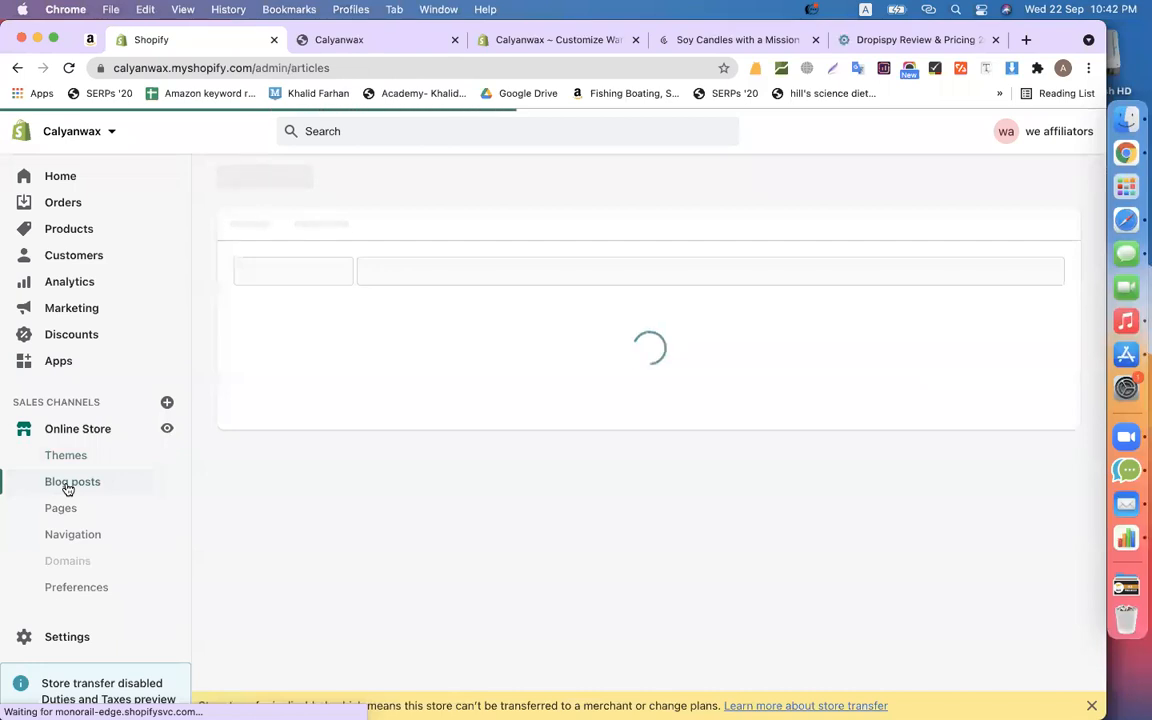
{"action": "left_click", "coordinate": [405, 48]}
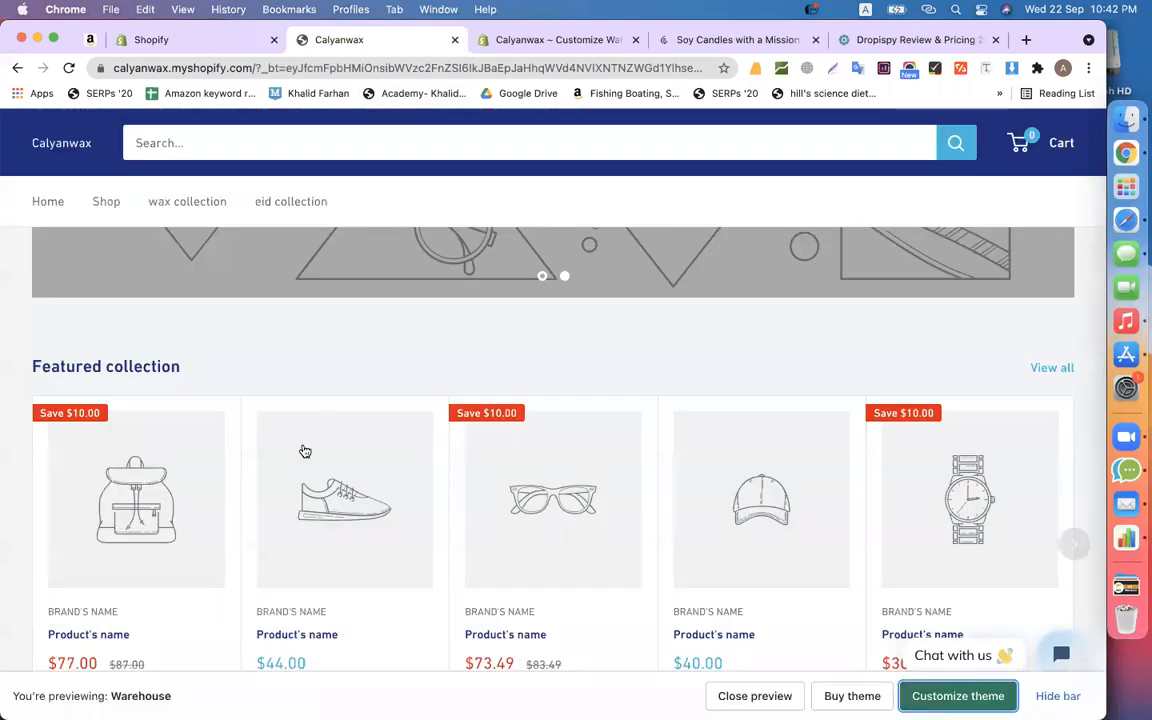
{"action": "left_click", "coordinate": [527, 40]}
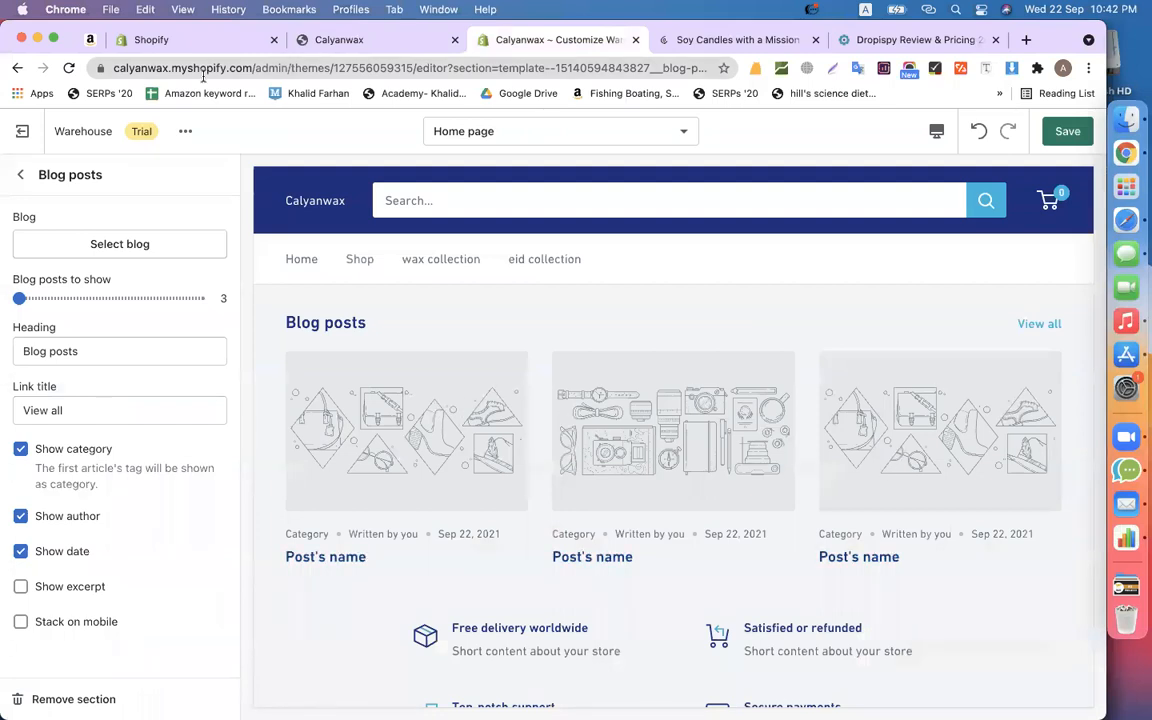
{"action": "left_click", "coordinate": [175, 39]}
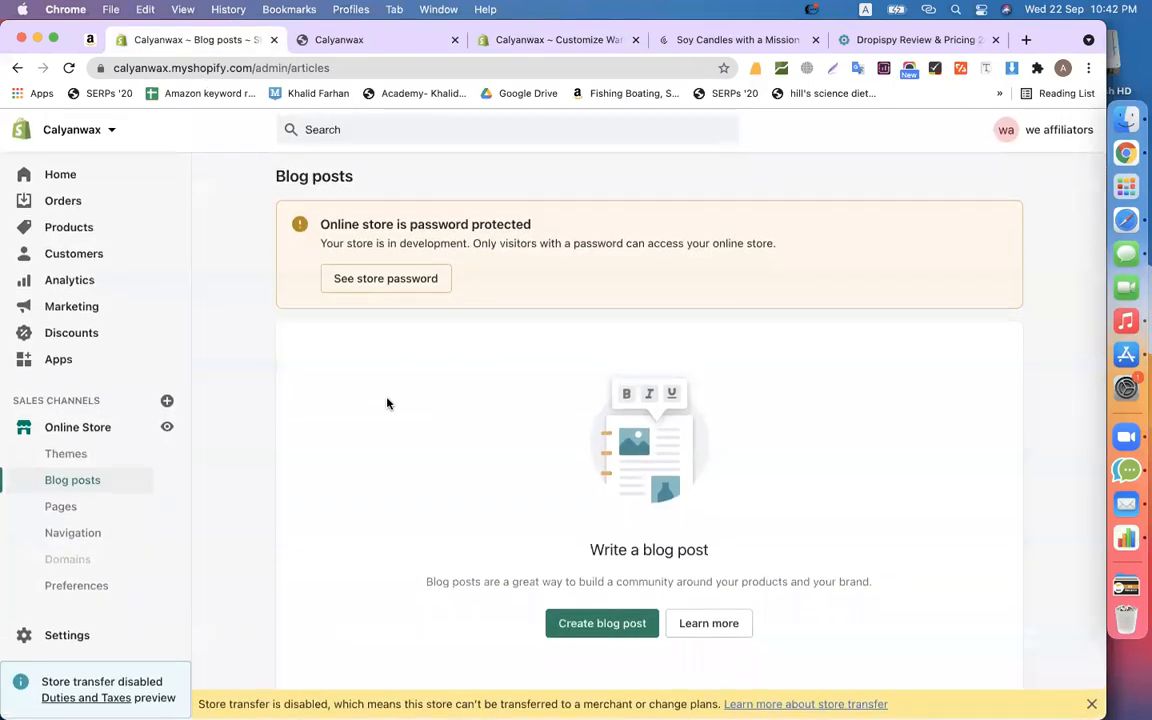
{"action": "left_click", "coordinate": [602, 625]}
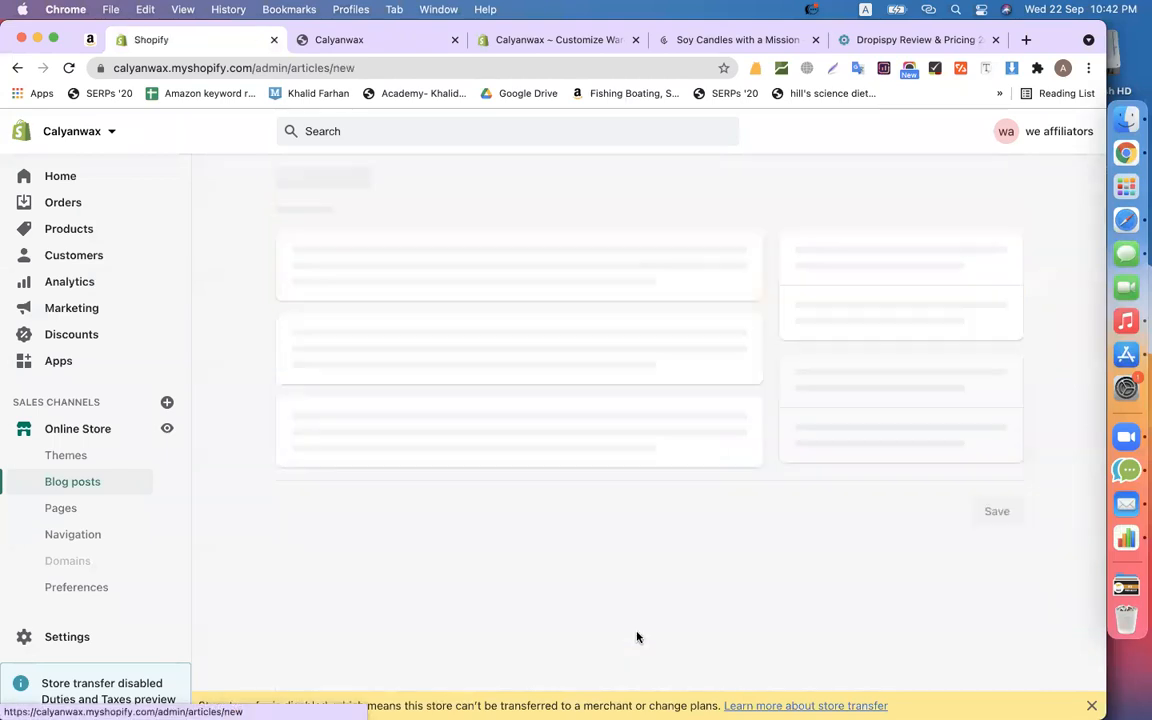
{"action": "left_click", "coordinate": [428, 265]}
- Paste the Dropispy title into Title and its two intro paragraphs into Content
{"action": "key", "text": "super+v"}
{"action": "left_click", "coordinate": [424, 458]}
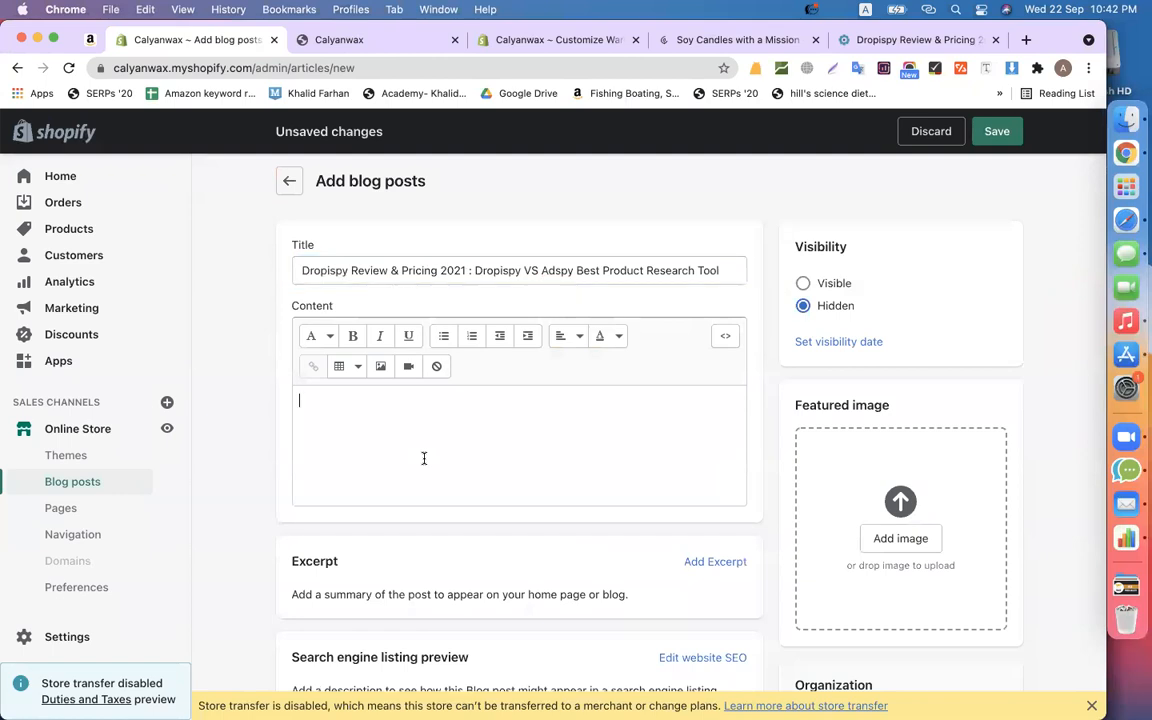
{"action": "left_click", "coordinate": [903, 39]}
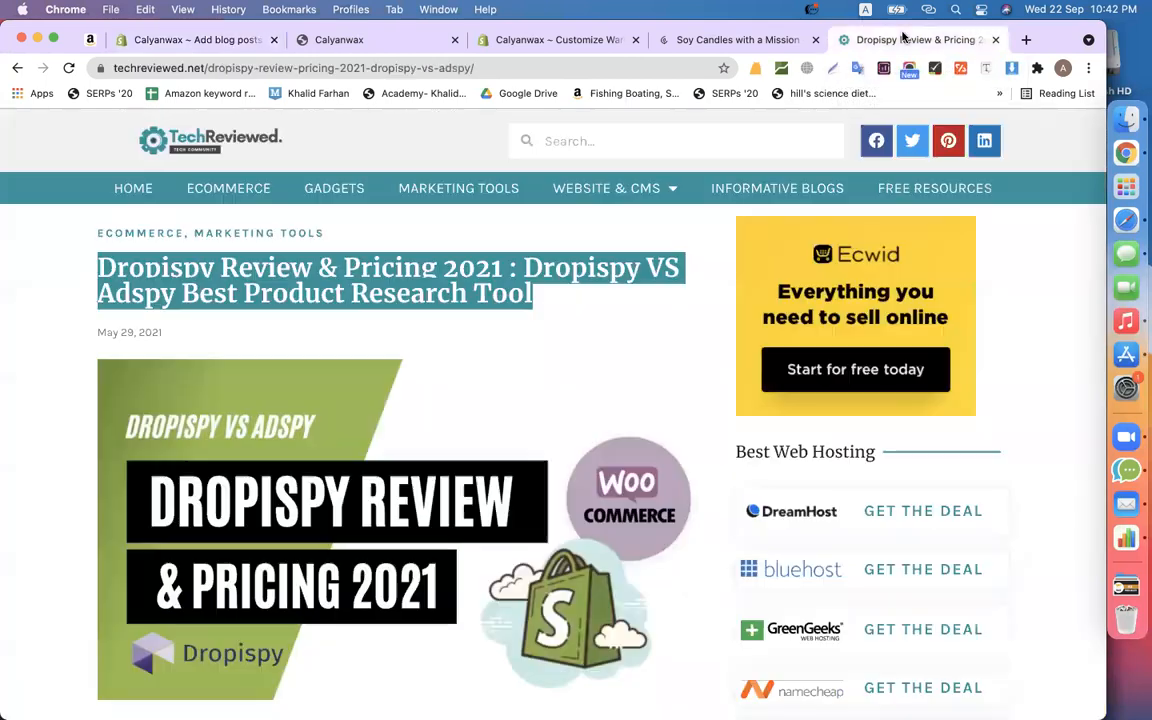
{"action": "scroll", "coordinate": [414, 361], "scroll_direction": "down", "scroll_amount": 10}
{"action": "left_click_drag", "start_coordinate": [472, 313], "coordinate": [90, 190]}
{"action": "key", "text": "super+c"}
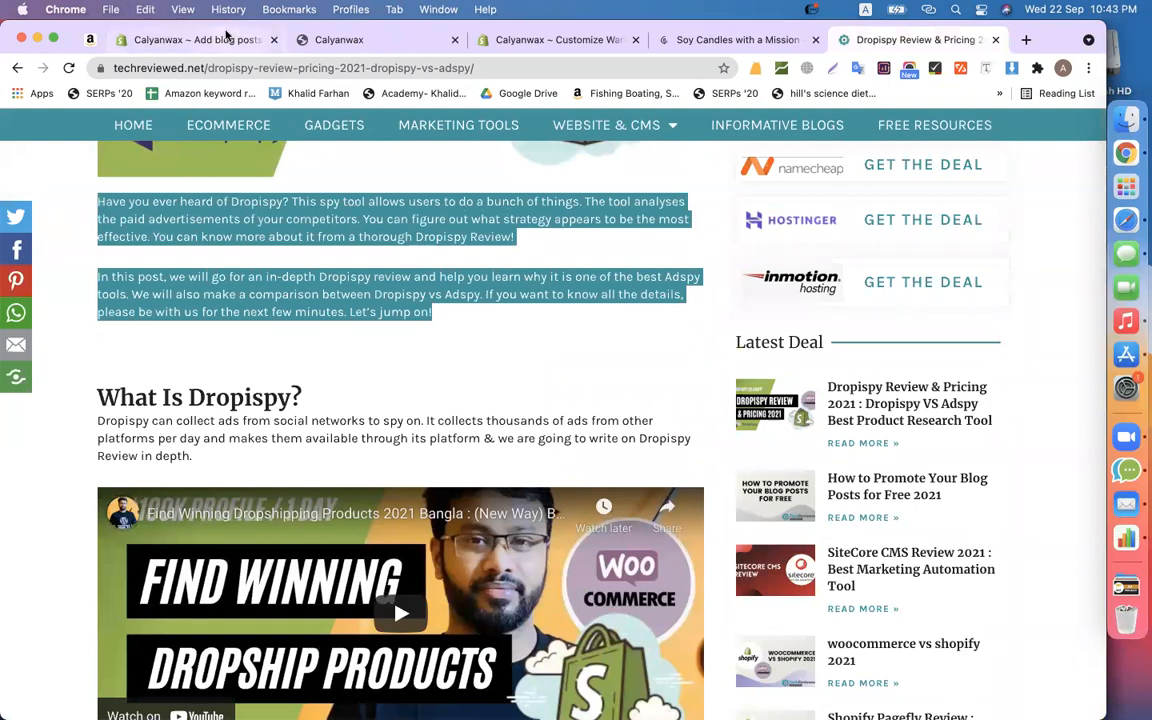
{"action": "left_click", "coordinate": [181, 40]}
{"action": "key", "text": "super+v"}
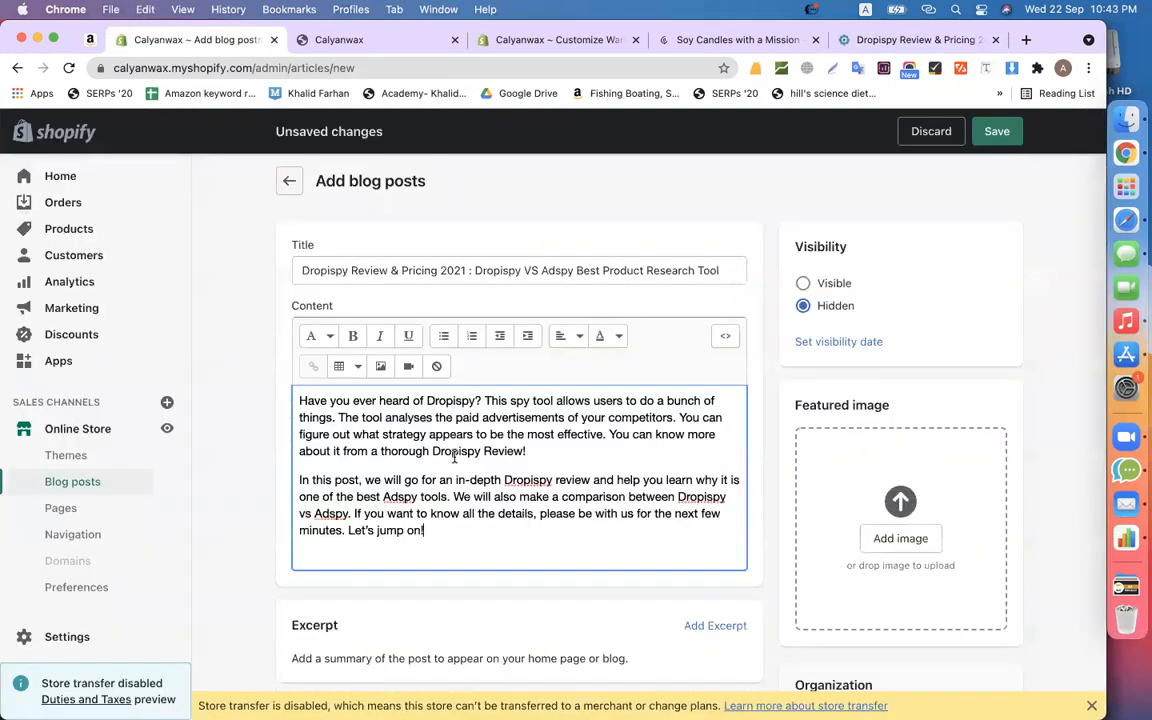
- Save the article's Dropispy header image and drag it into the post's Featured image
{"action": "left_click", "coordinate": [840, 44]}
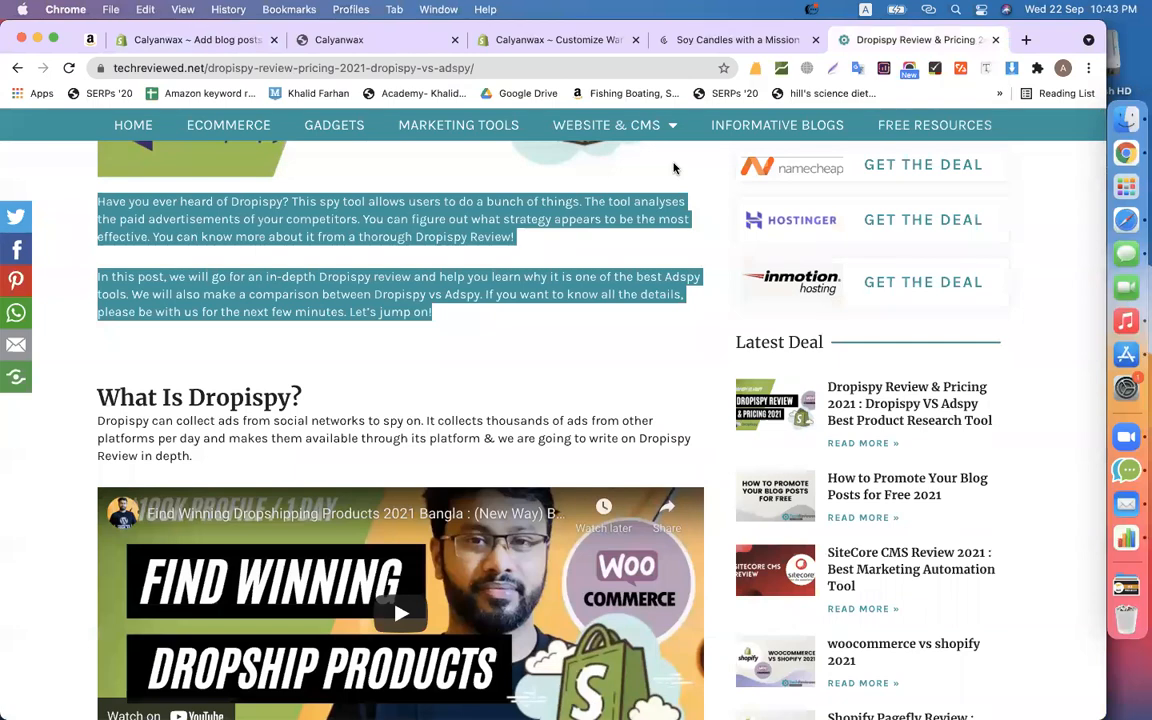
{"action": "scroll", "coordinate": [556, 278], "scroll_direction": "up", "scroll_amount": 5}
{"action": "scroll", "coordinate": [615, 307], "scroll_direction": "up", "scroll_amount": 1}
{"action": "right_click", "coordinate": [475, 318]}
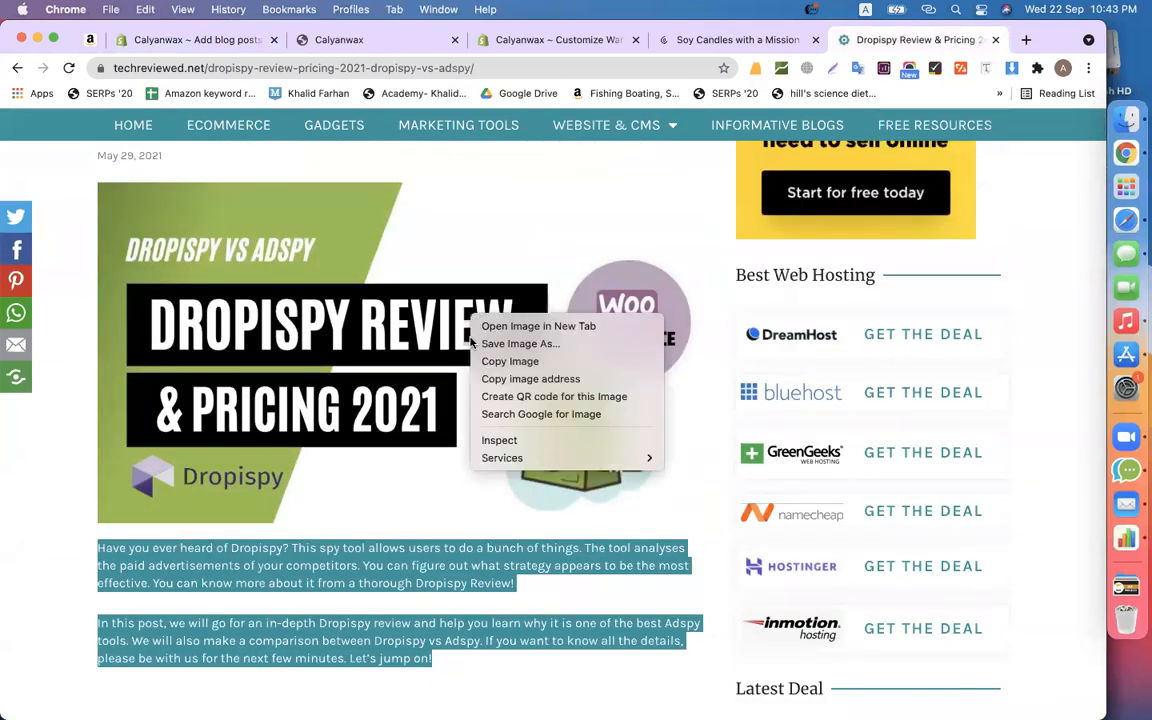
{"action": "left_click", "coordinate": [530, 380]}
{"action": "left_click", "coordinate": [190, 40]}
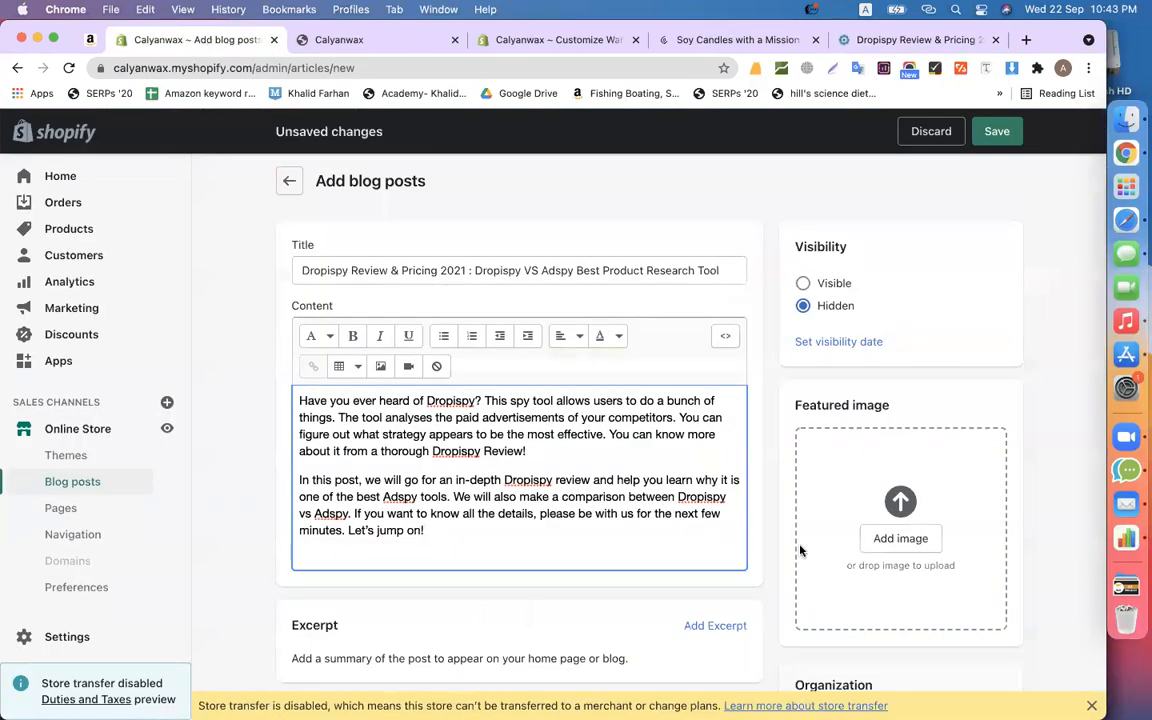
{"action": "left_click", "coordinate": [882, 545]}
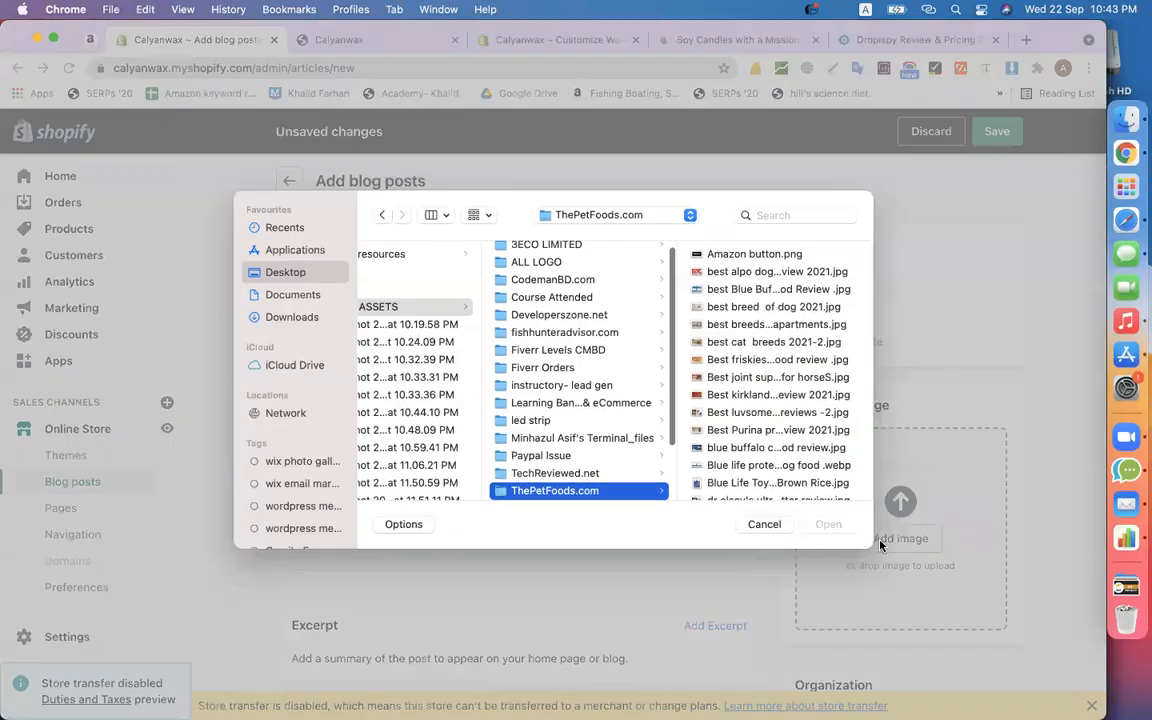
{"action": "left_click", "coordinate": [770, 523]}
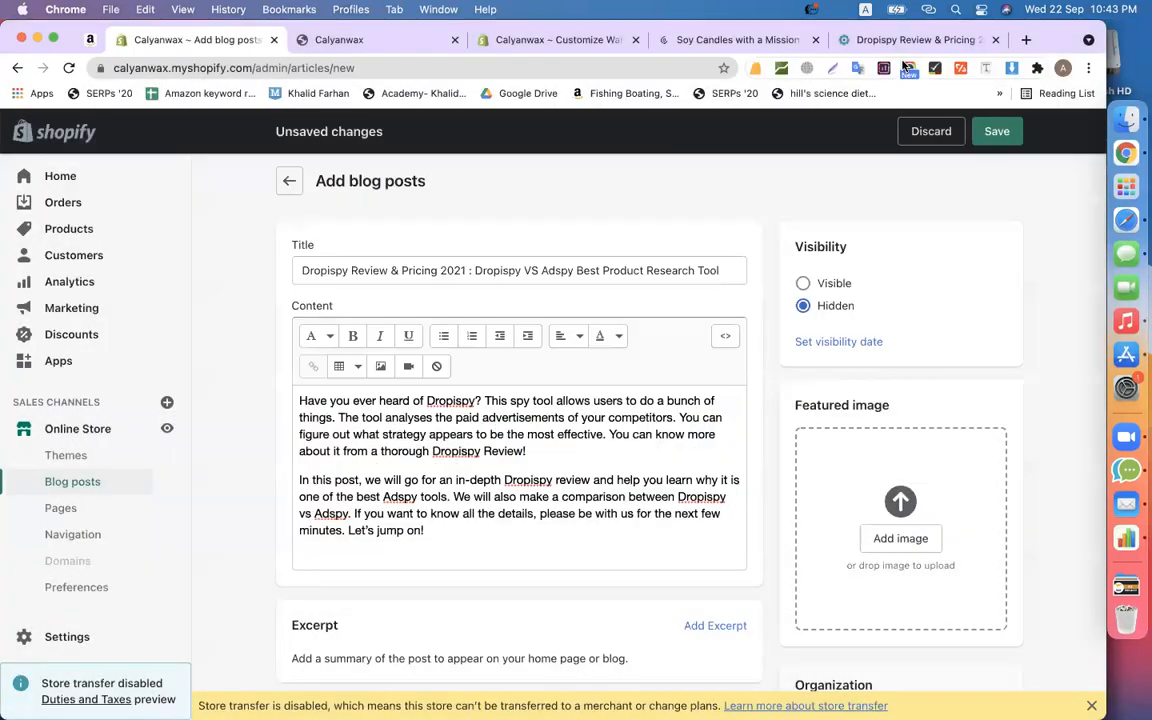
{"action": "left_click", "coordinate": [907, 42]}
{"action": "right_click", "coordinate": [405, 328]}
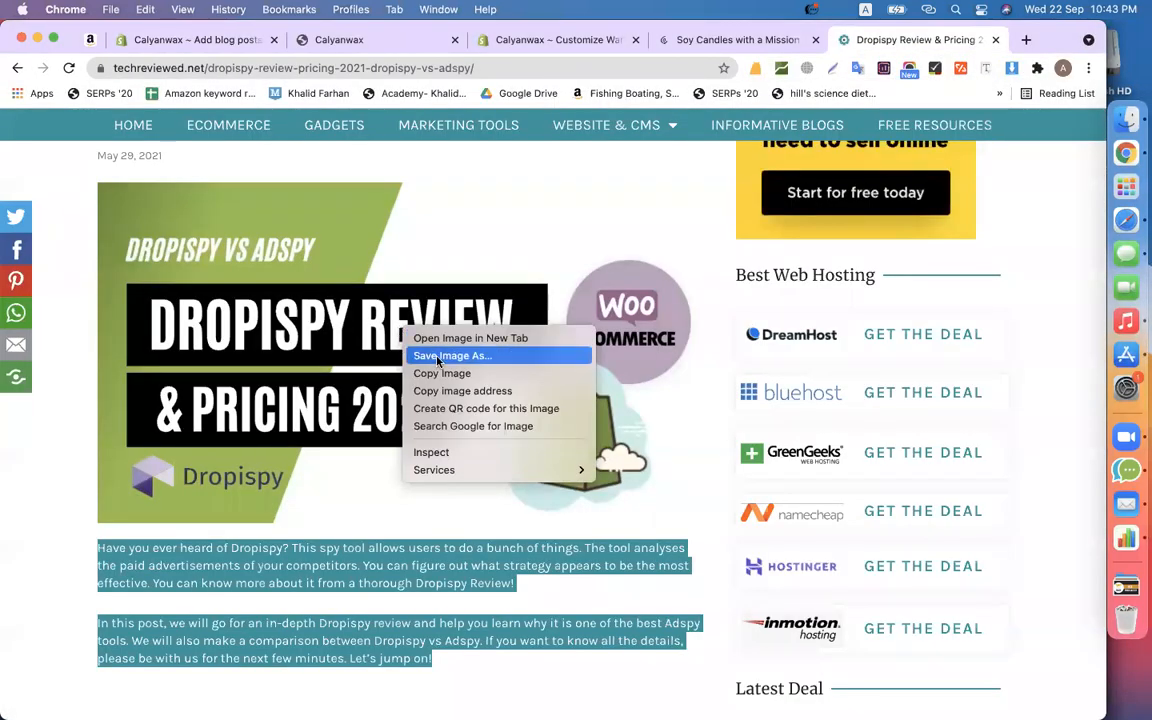
{"action": "left_click", "coordinate": [437, 362]}
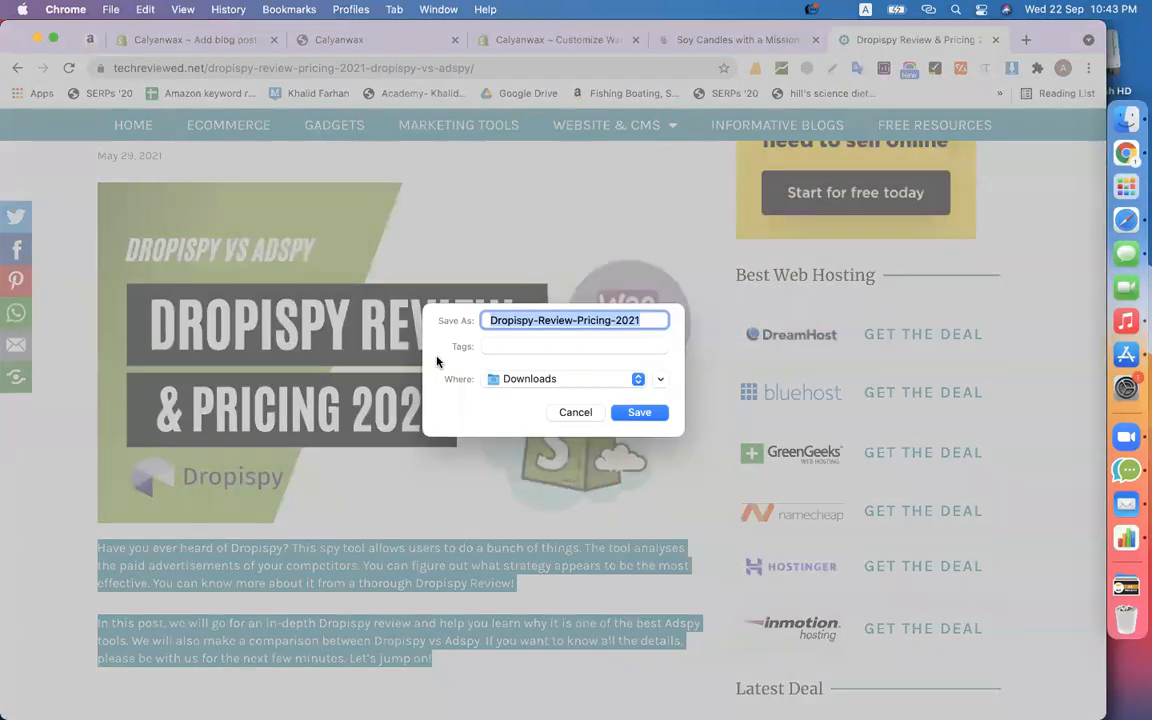
{"action": "key", "text": "Return"}
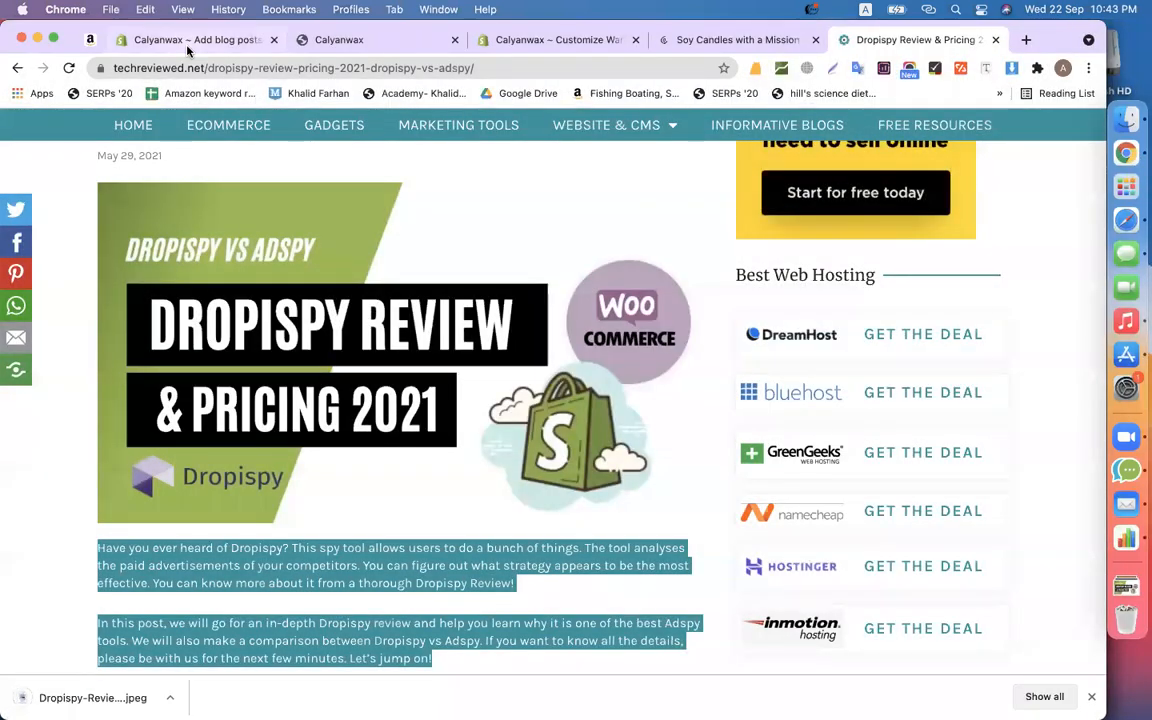
{"action": "left_click", "coordinate": [167, 40]}
{"action": "left_click_drag", "start_coordinate": [80, 697], "coordinate": [880, 580]}
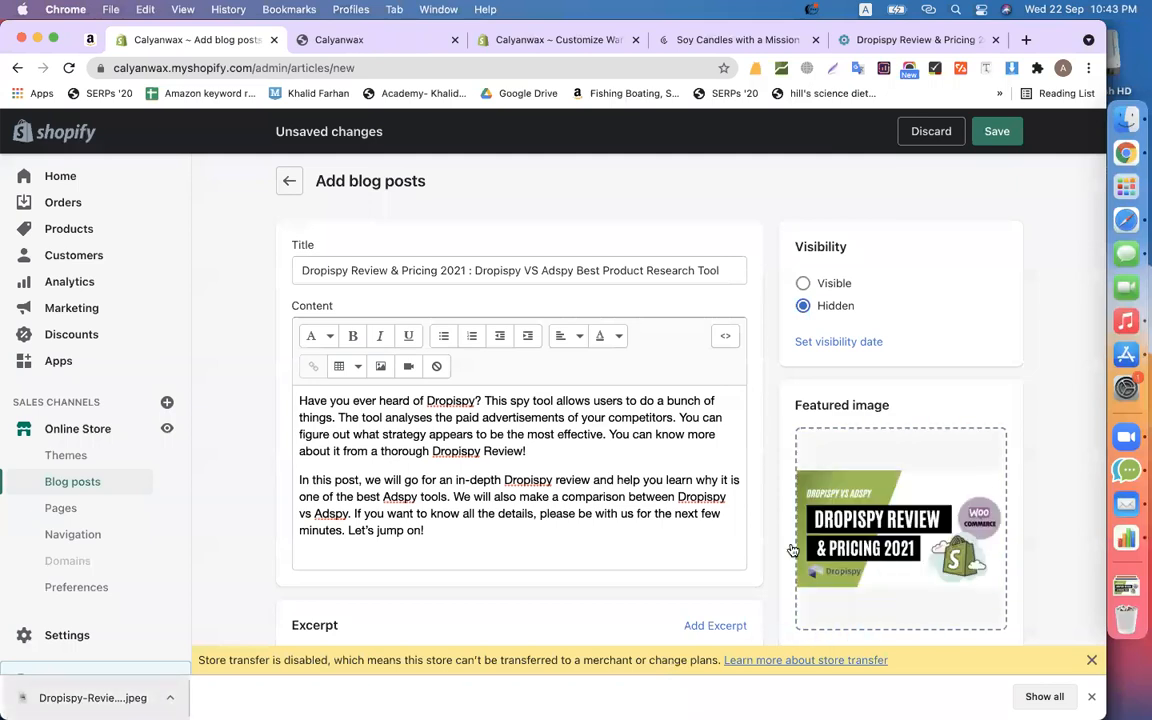
- Make the Dropispy post Visible, save it, and return to the Blog posts list
{"action": "left_click", "coordinate": [803, 284]}
{"action": "scroll", "coordinate": [806, 287], "scroll_direction": "down", "scroll_amount": 5}
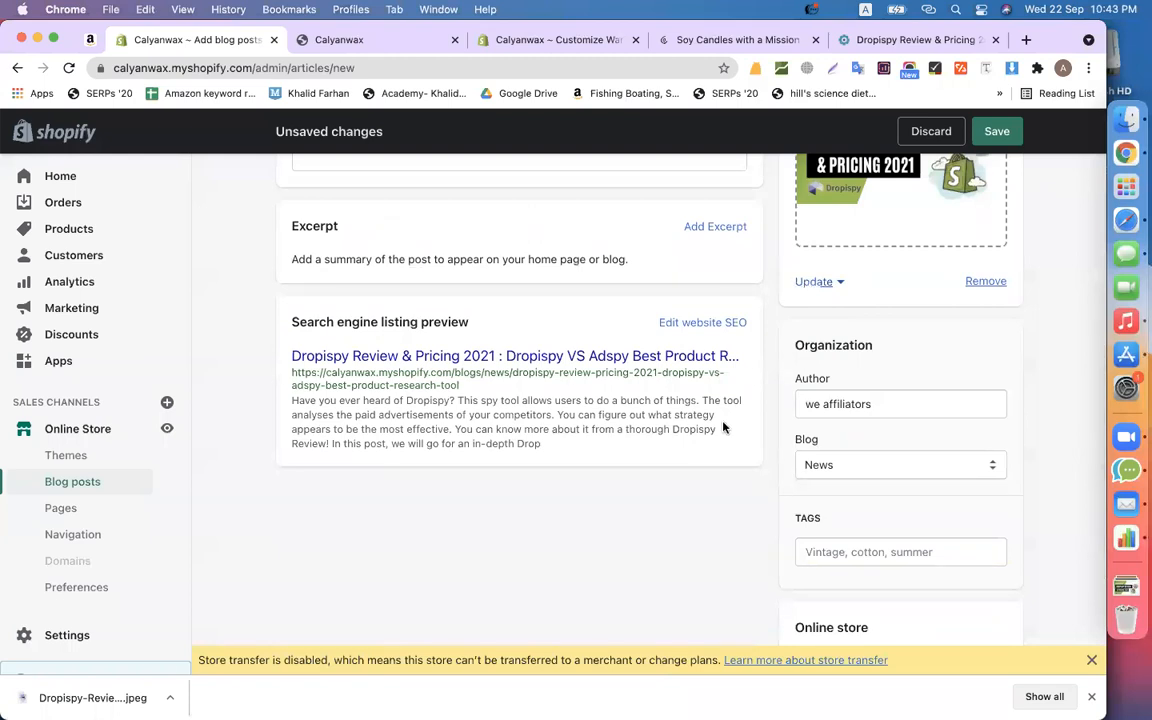
{"action": "scroll", "coordinate": [707, 463], "scroll_direction": "down", "scroll_amount": 3}
{"action": "scroll", "coordinate": [707, 463], "scroll_direction": "up", "scroll_amount": 8}
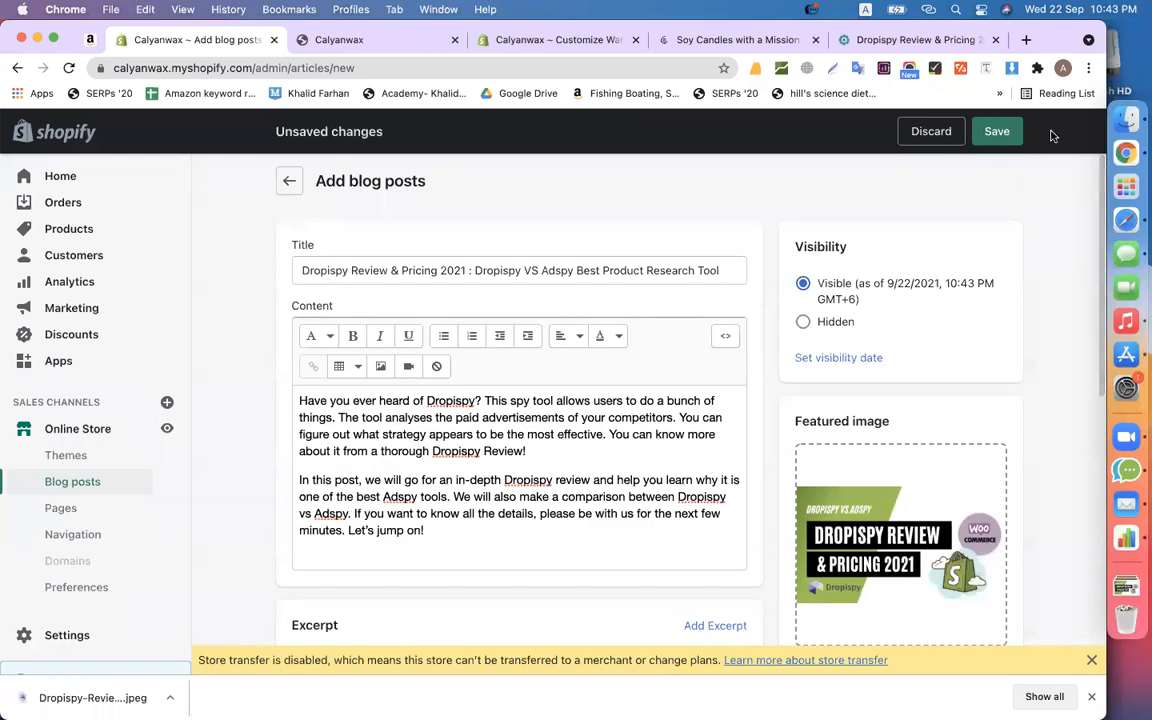
{"action": "left_click", "coordinate": [997, 131]}
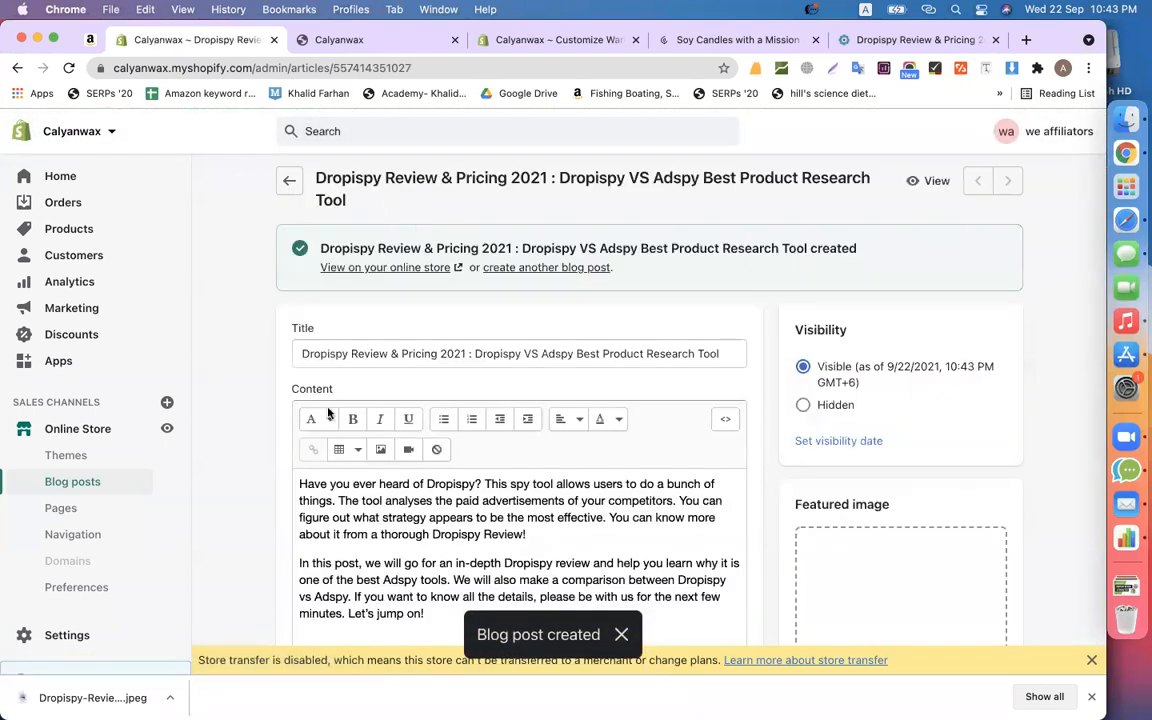
{"action": "left_click", "coordinate": [73, 482]}
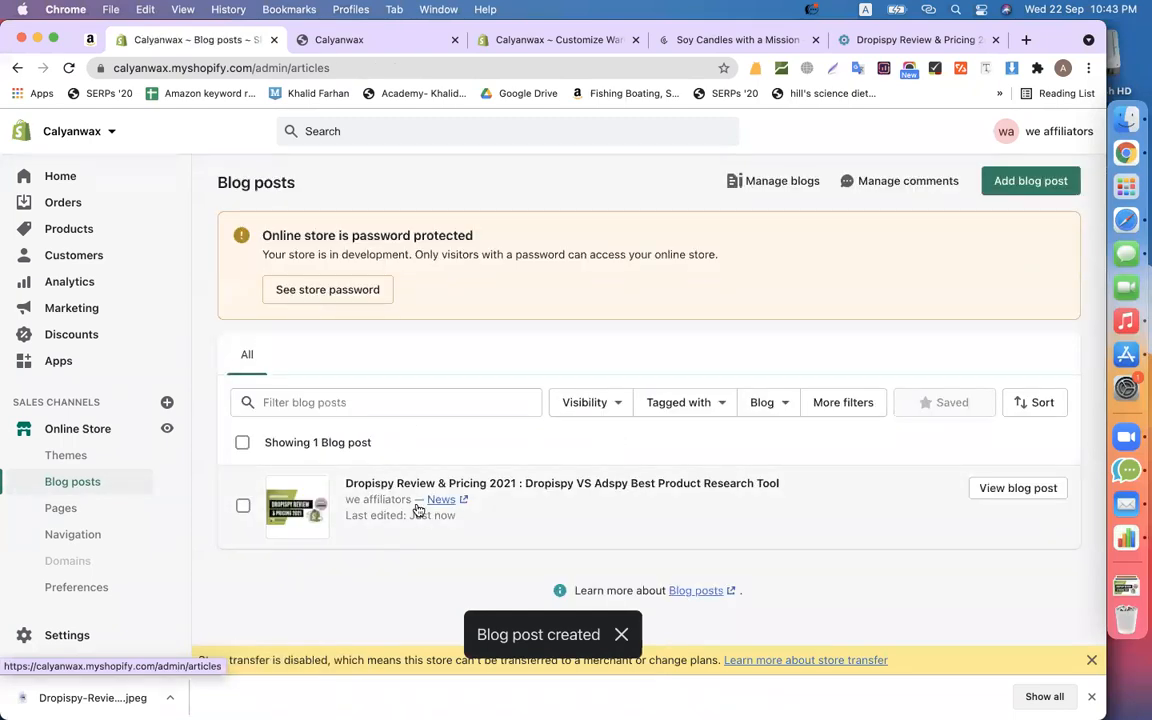
- Start a new post titled 'How to Promote Your Blog Posts for Free 2021' from the TechReviewed article
{"action": "left_click", "coordinate": [1028, 180]}
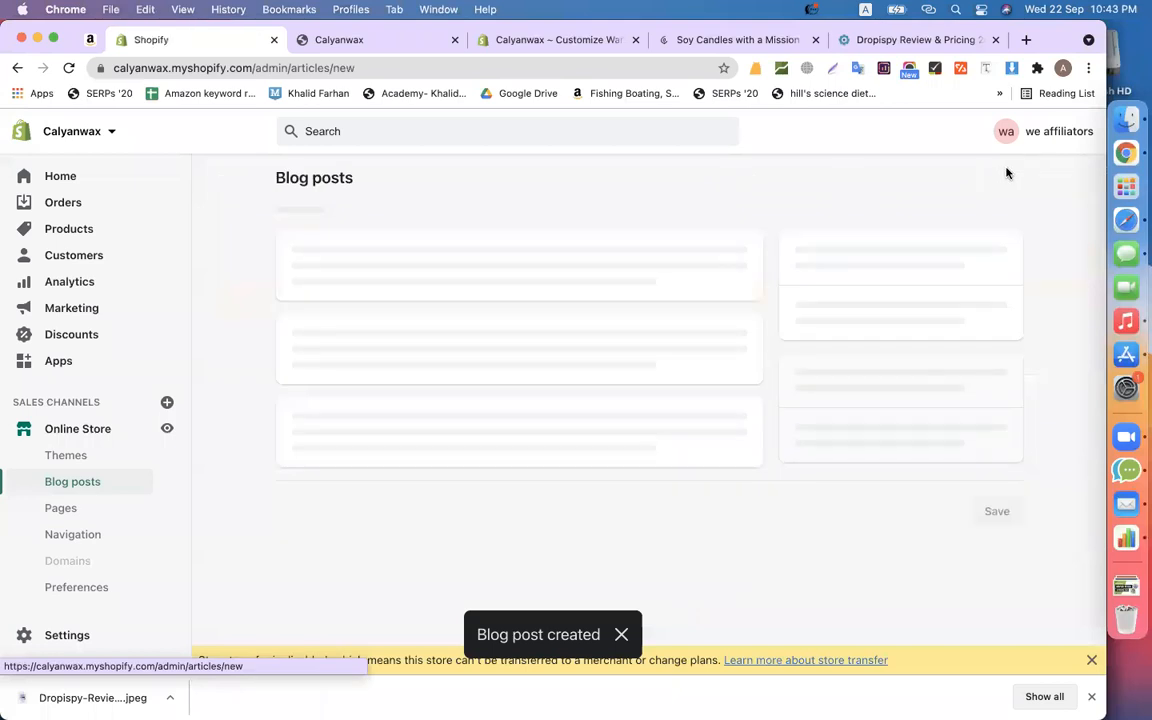
{"action": "left_click", "coordinate": [881, 41]}
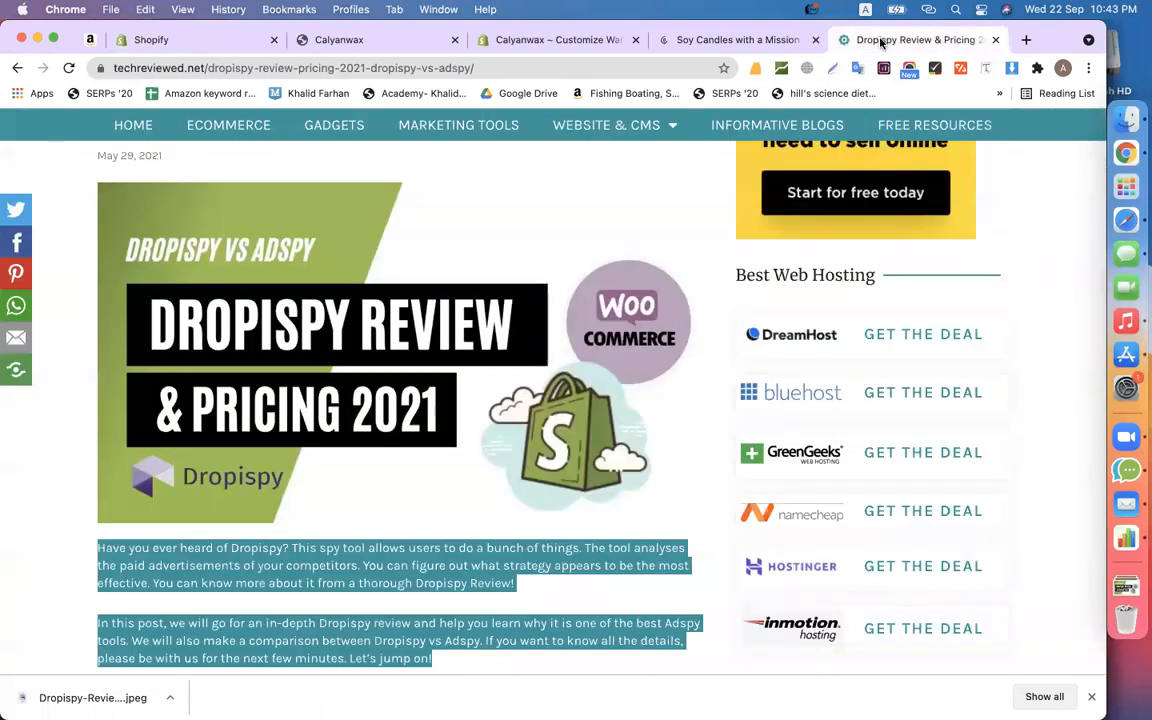
{"action": "left_click", "coordinate": [18, 68]}
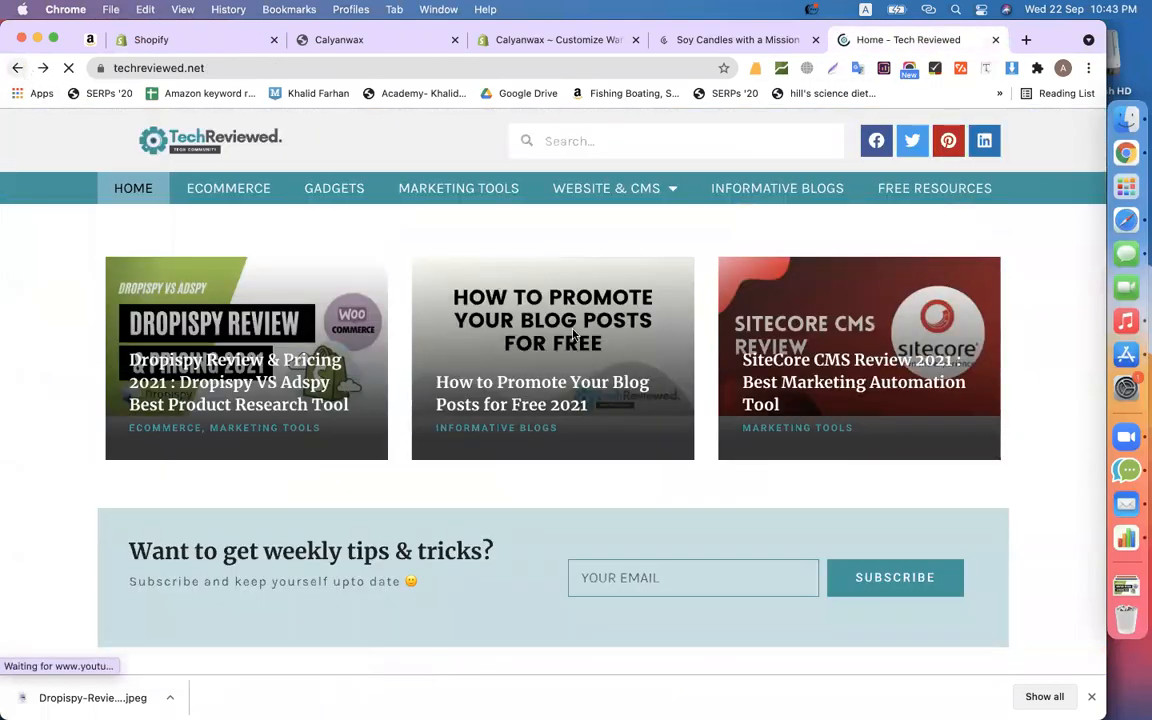
{"action": "left_click", "coordinate": [535, 401]}
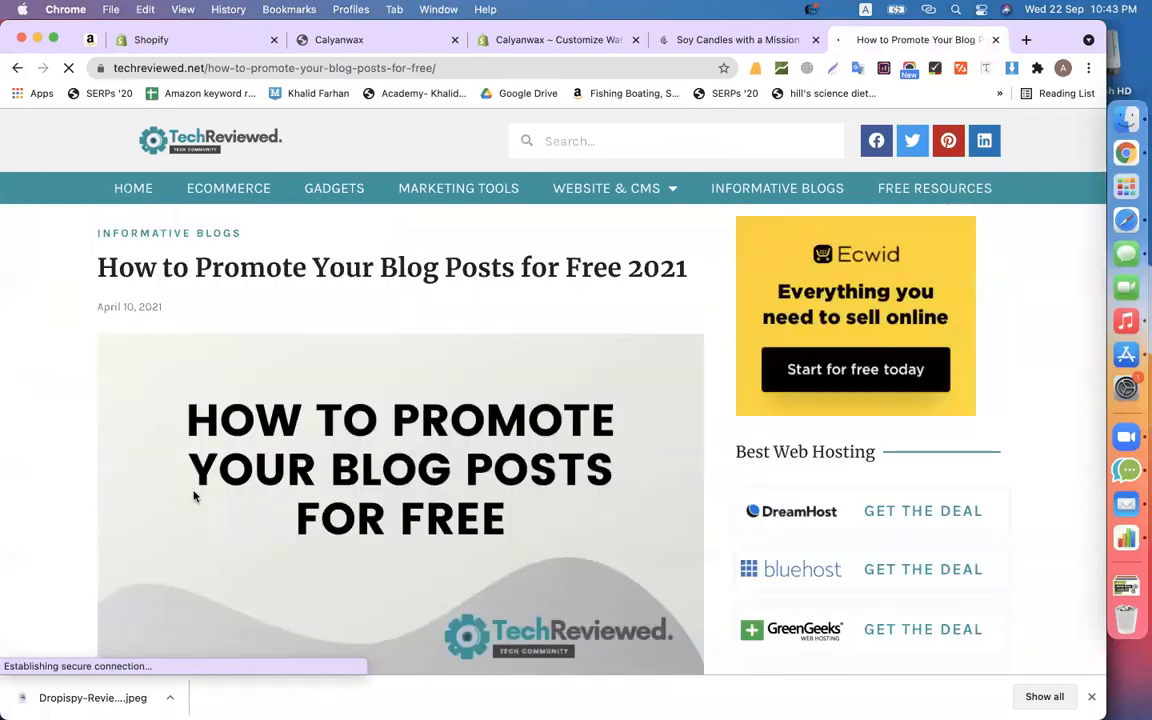
{"action": "triple_click", "coordinate": [180, 255]}
{"action": "key", "text": "super+c"}
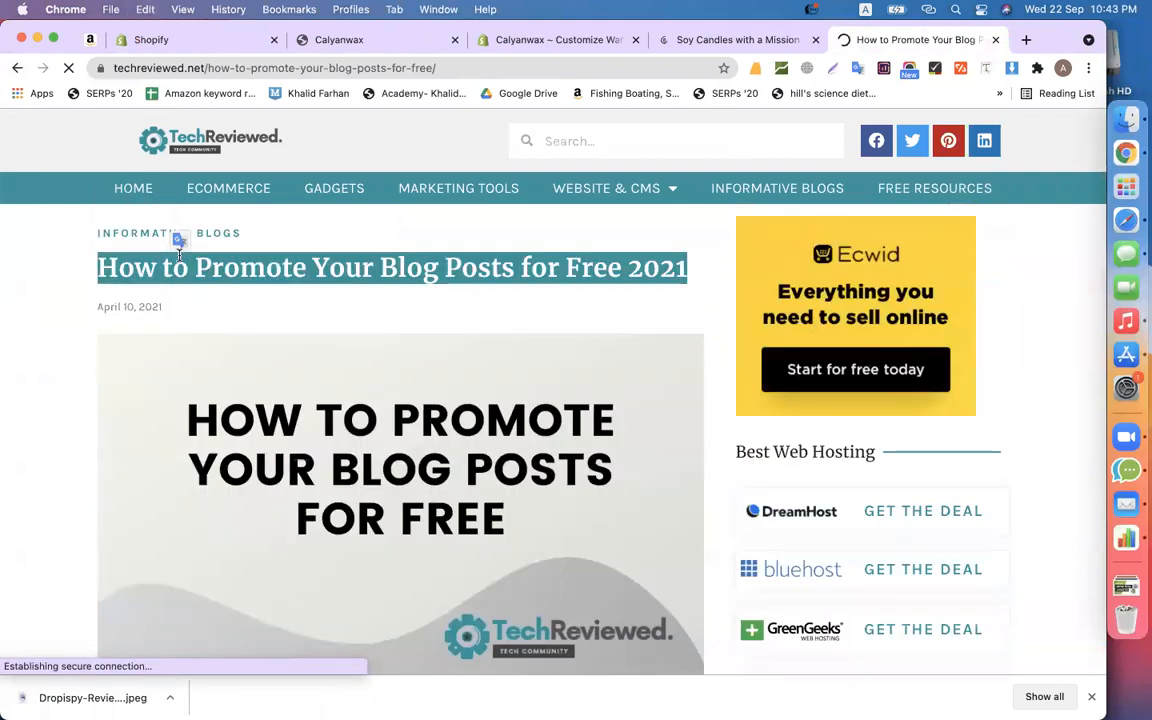
{"action": "left_click", "coordinate": [159, 40]}
{"action": "left_click", "coordinate": [320, 276]}
{"action": "key", "text": "super+v"}
- Paste the article's three intro paragraphs into the post content
{"action": "left_click", "coordinate": [975, 38]}
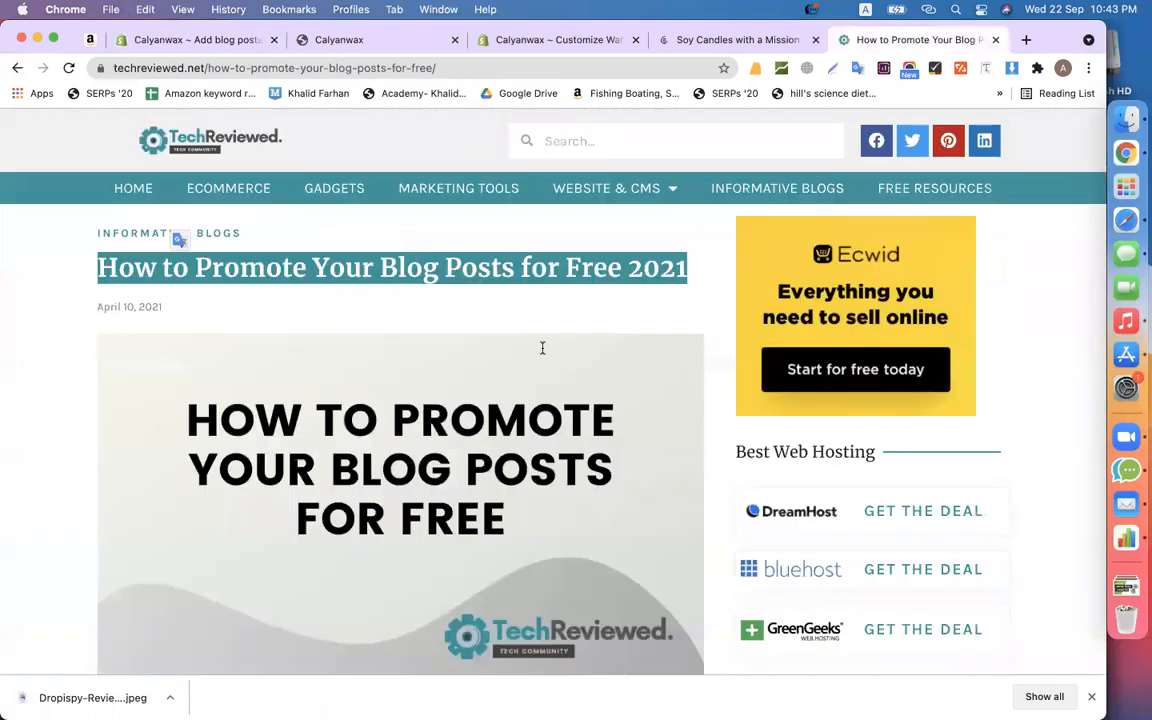
{"action": "scroll", "coordinate": [540, 345], "scroll_direction": "down", "scroll_amount": 5}
{"action": "left_click_drag", "start_coordinate": [230, 476], "coordinate": [98, 283]}
{"action": "key", "text": "super+c"}
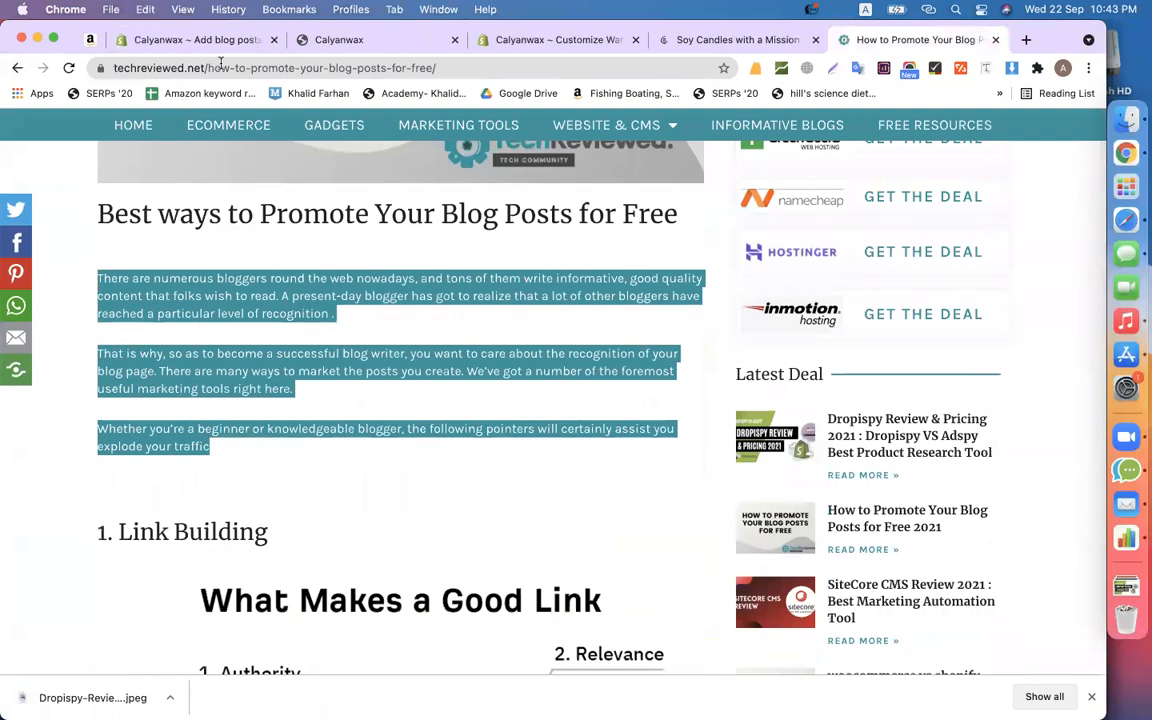
{"action": "left_click", "coordinate": [190, 40]}
{"action": "left_click", "coordinate": [392, 393]}
{"action": "key", "text": "super+v"}
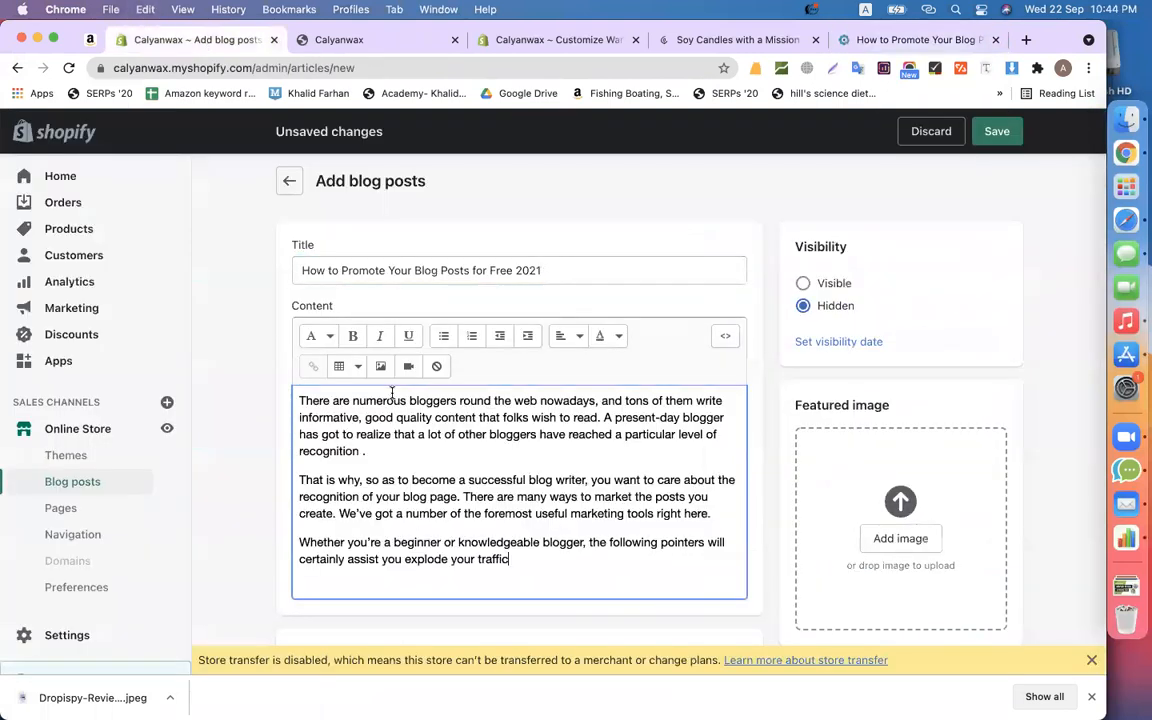
- Set the downloaded header image as featured image, make the post Visible, and save
{"action": "left_click", "coordinate": [905, 40]}
{"action": "scroll", "coordinate": [455, 249], "scroll_direction": "up", "scroll_amount": 3}
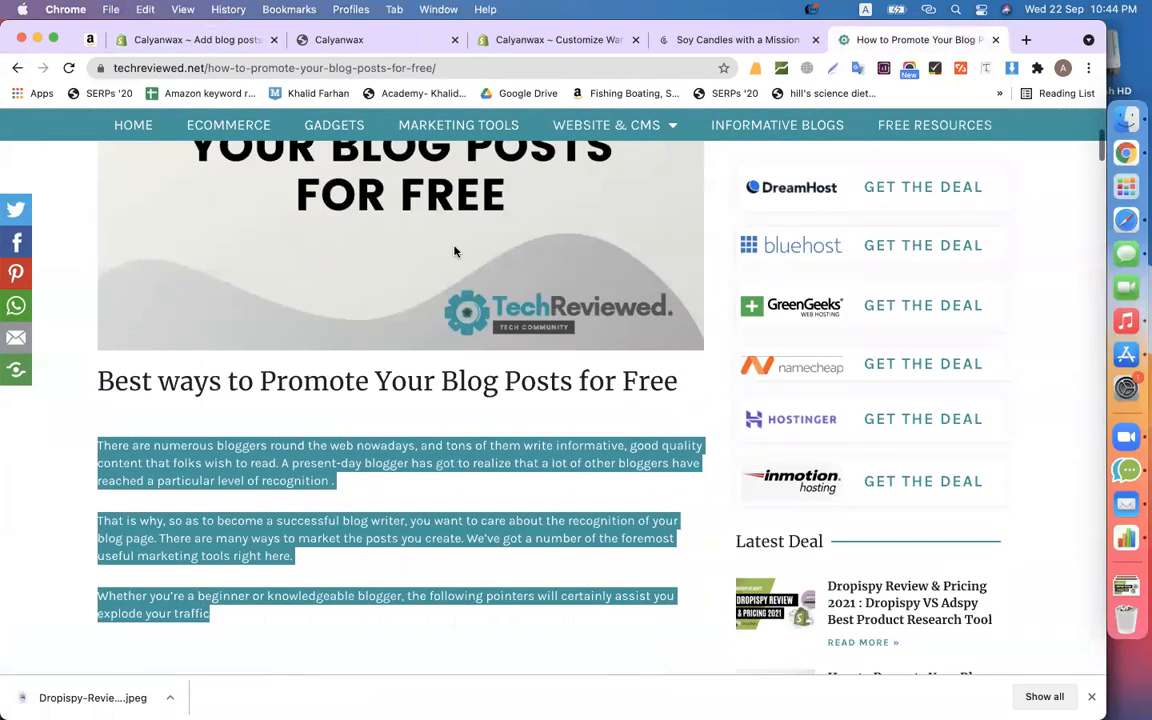
{"action": "right_click", "coordinate": [455, 249]}
{"action": "left_click", "coordinate": [501, 274]}
{"action": "key", "text": "Return"}
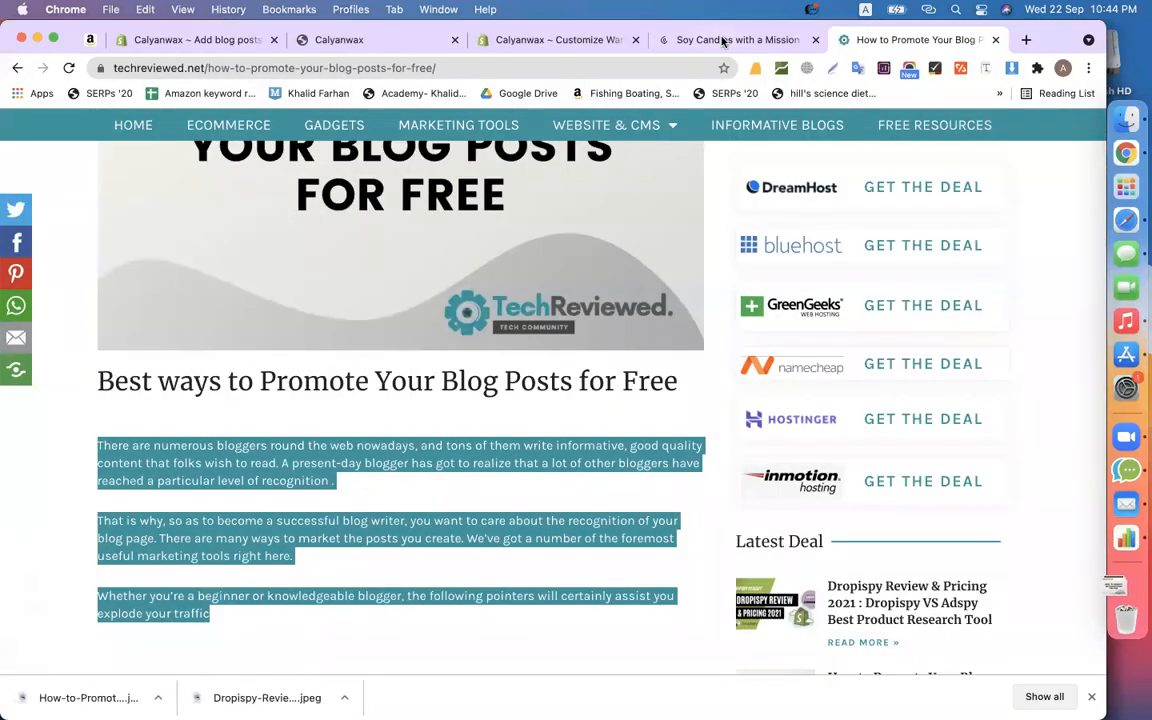
{"action": "left_click", "coordinate": [241, 38]}
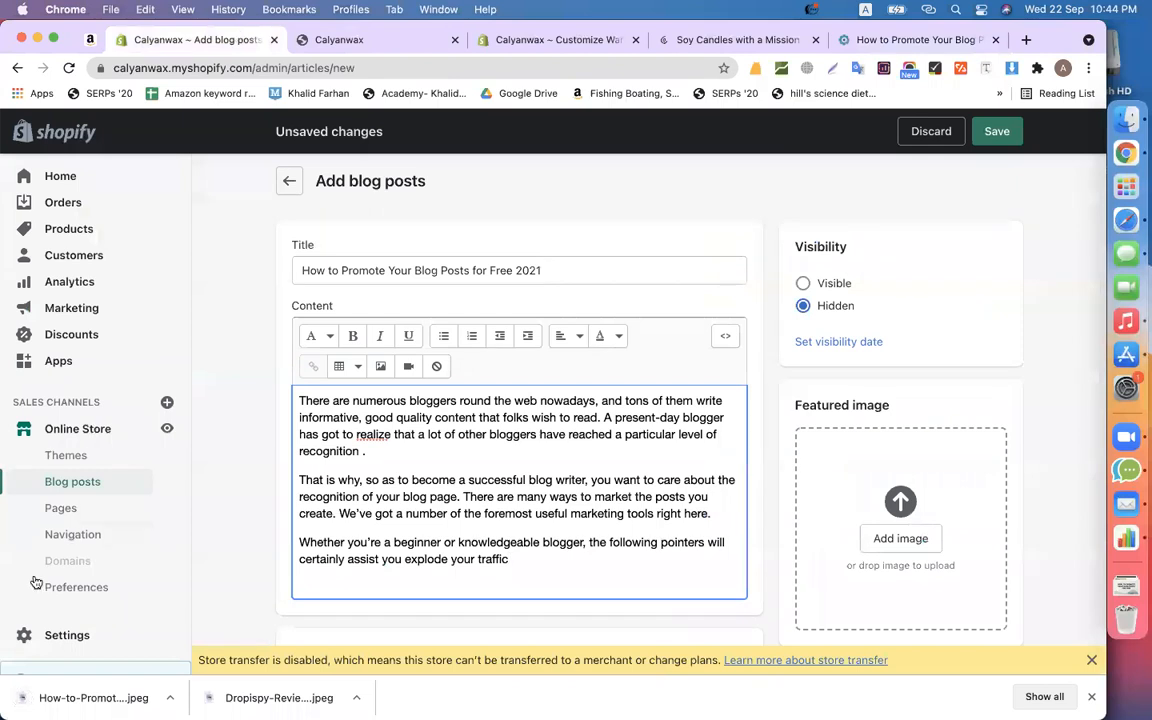
{"action": "left_click_drag", "start_coordinate": [75, 681], "coordinate": [950, 520]}
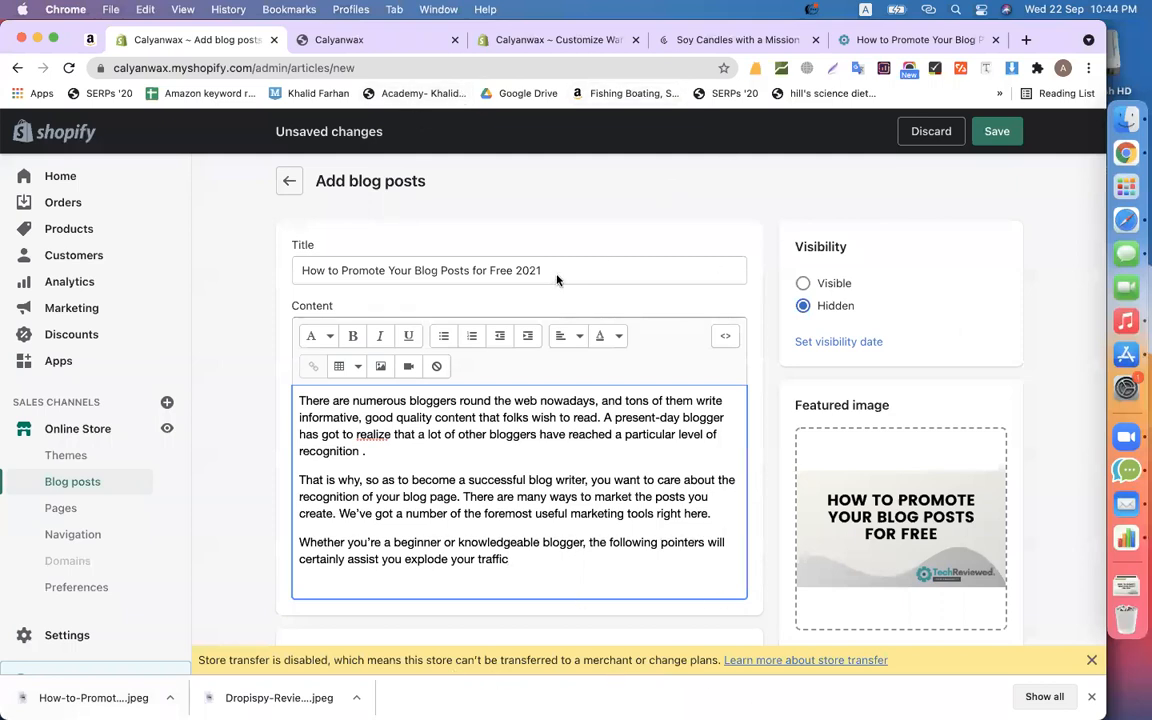
{"action": "left_click", "coordinate": [803, 283]}
{"action": "left_click", "coordinate": [995, 132]}
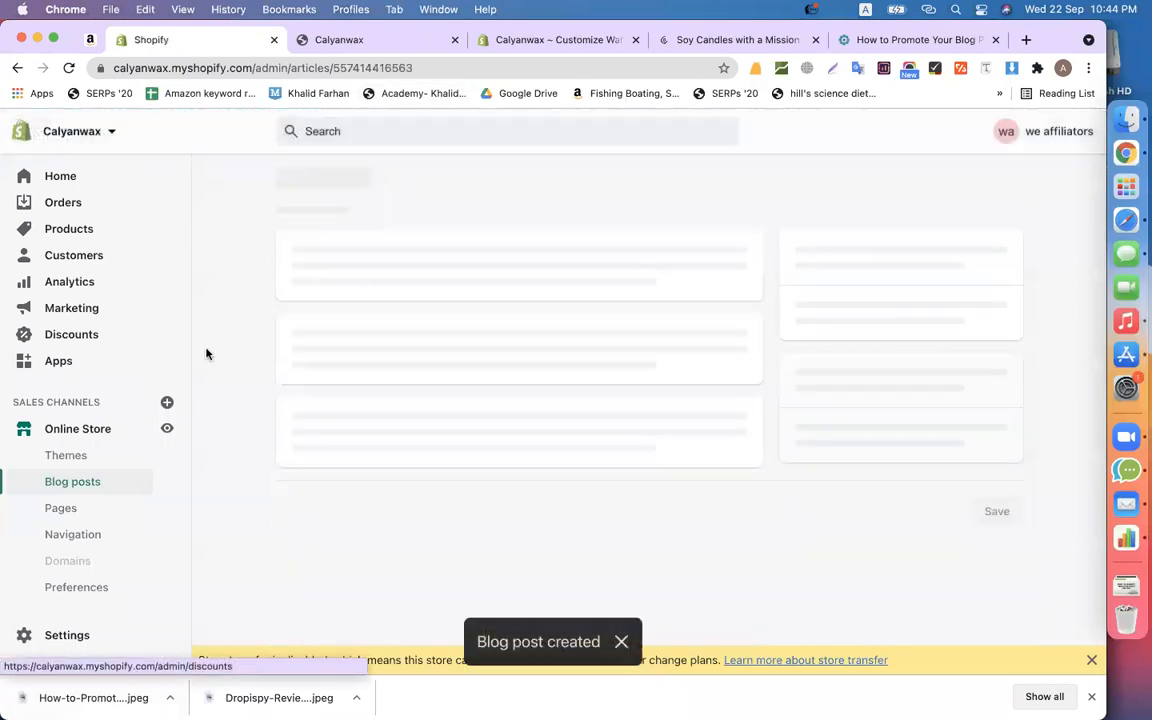
- Add a new post and paste 'SiteCore CMS Review 2021 : Best Marketing Automation Tool' as its title
{"action": "left_click", "coordinate": [99, 481]}
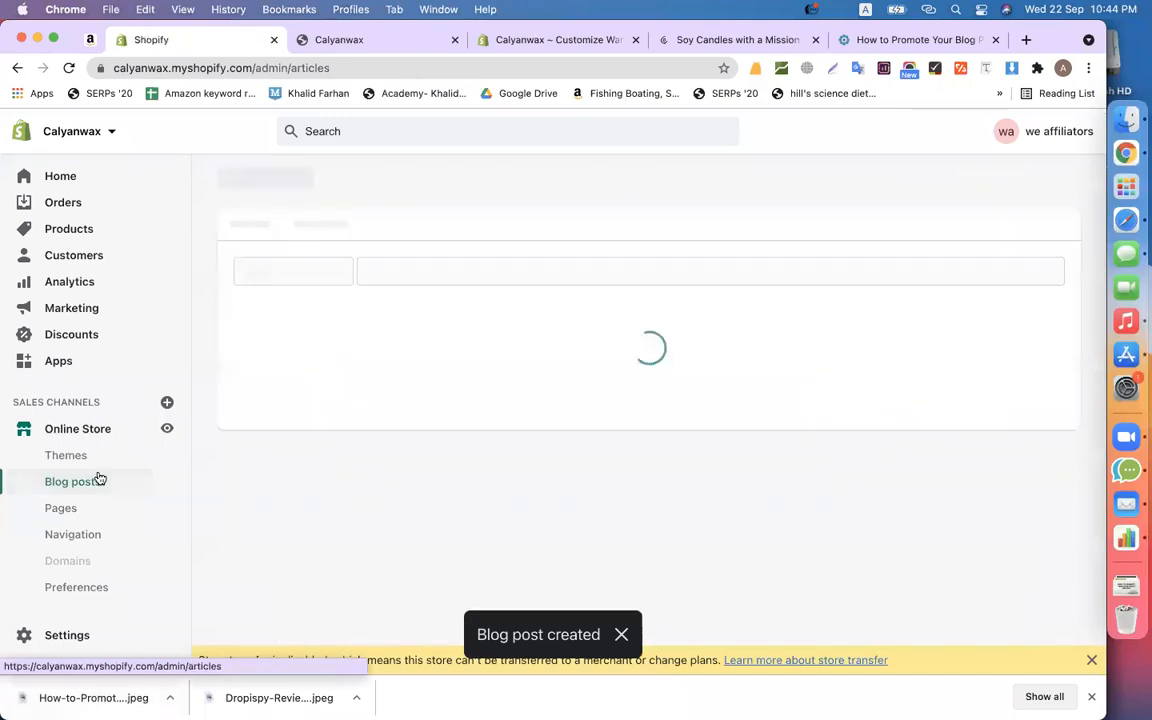
{"action": "left_click", "coordinate": [1030, 180]}
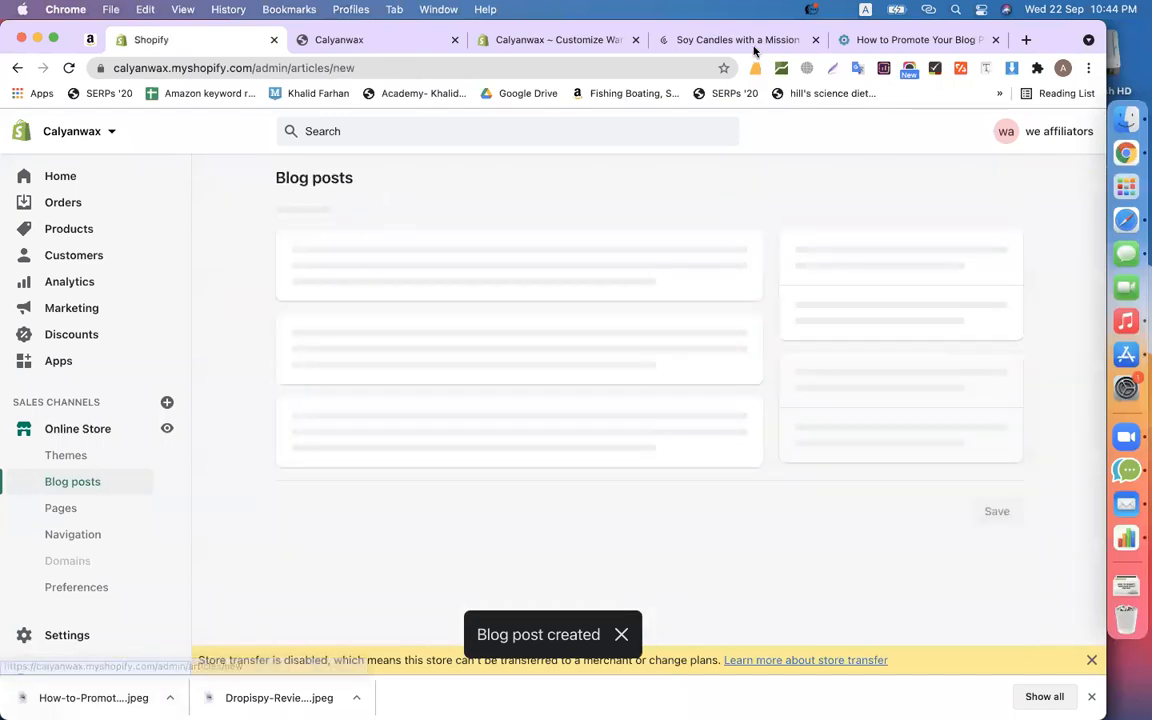
{"action": "left_click", "coordinate": [905, 40]}
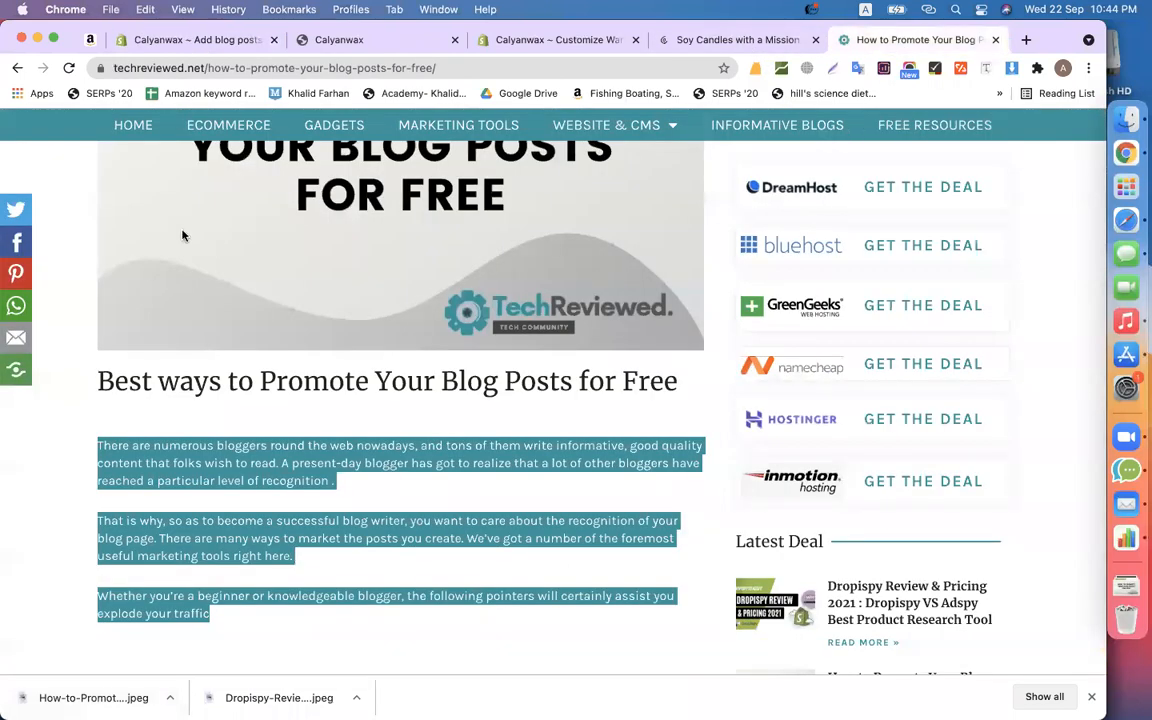
{"action": "left_click", "coordinate": [17, 68]}
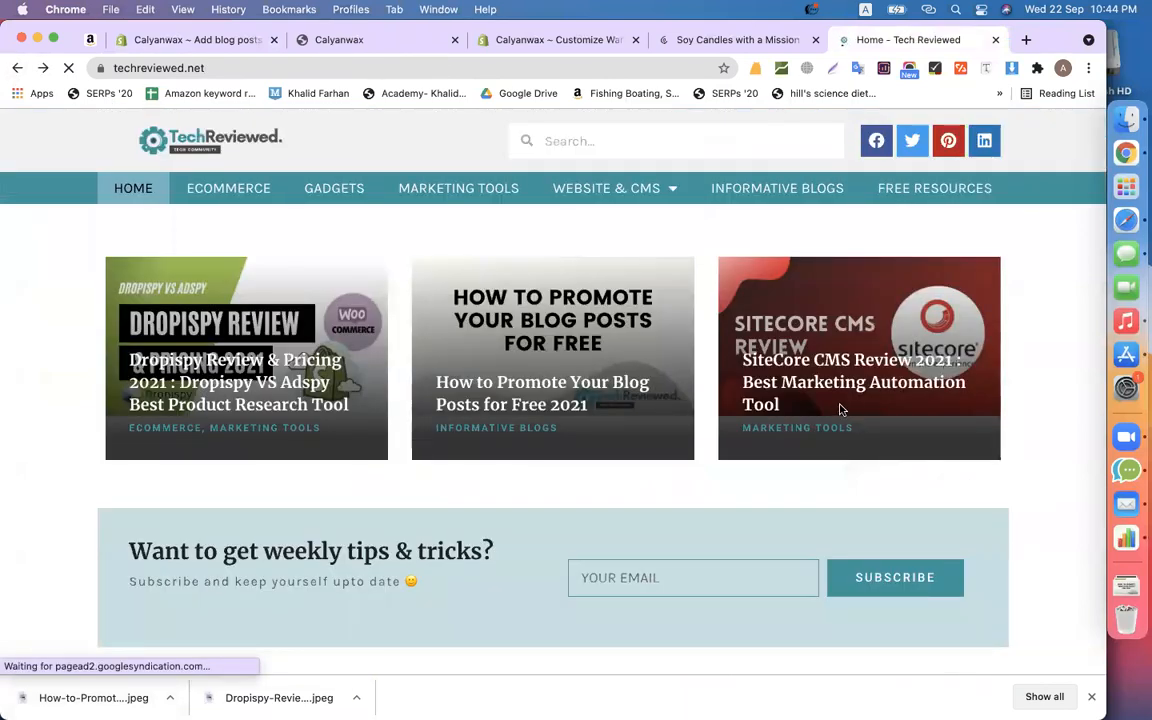
{"action": "left_click", "coordinate": [796, 377]}
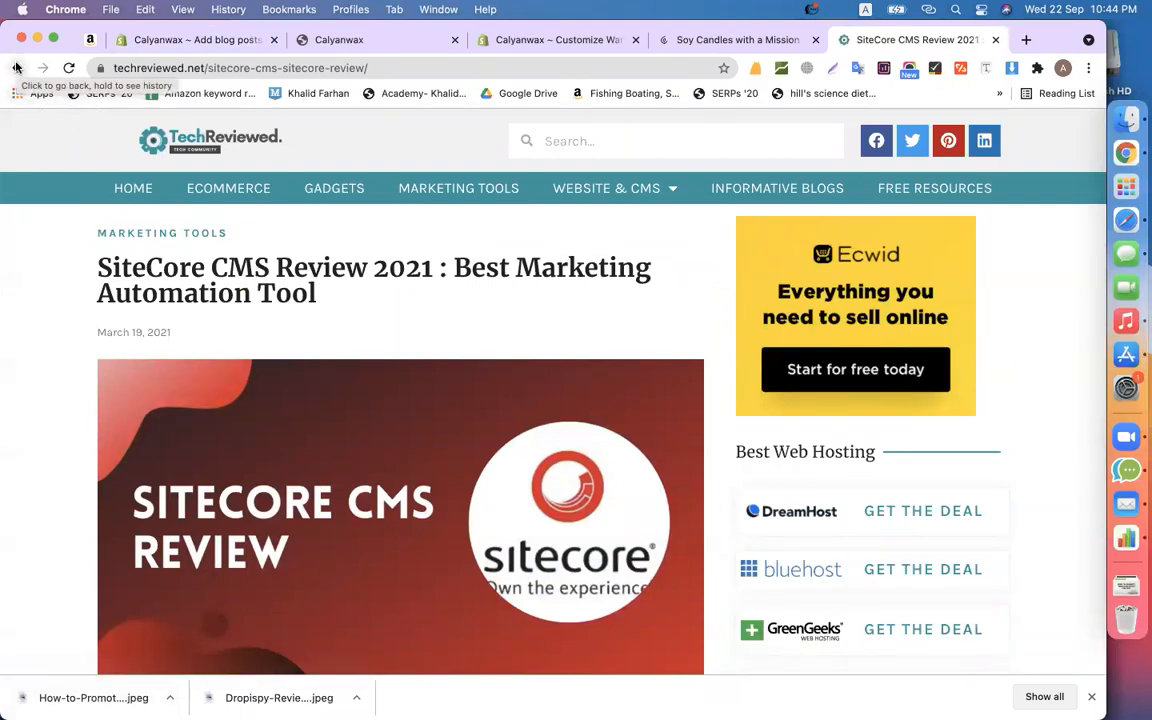
{"action": "triple_click", "coordinate": [141, 275]}
{"action": "key", "text": "super+c"}
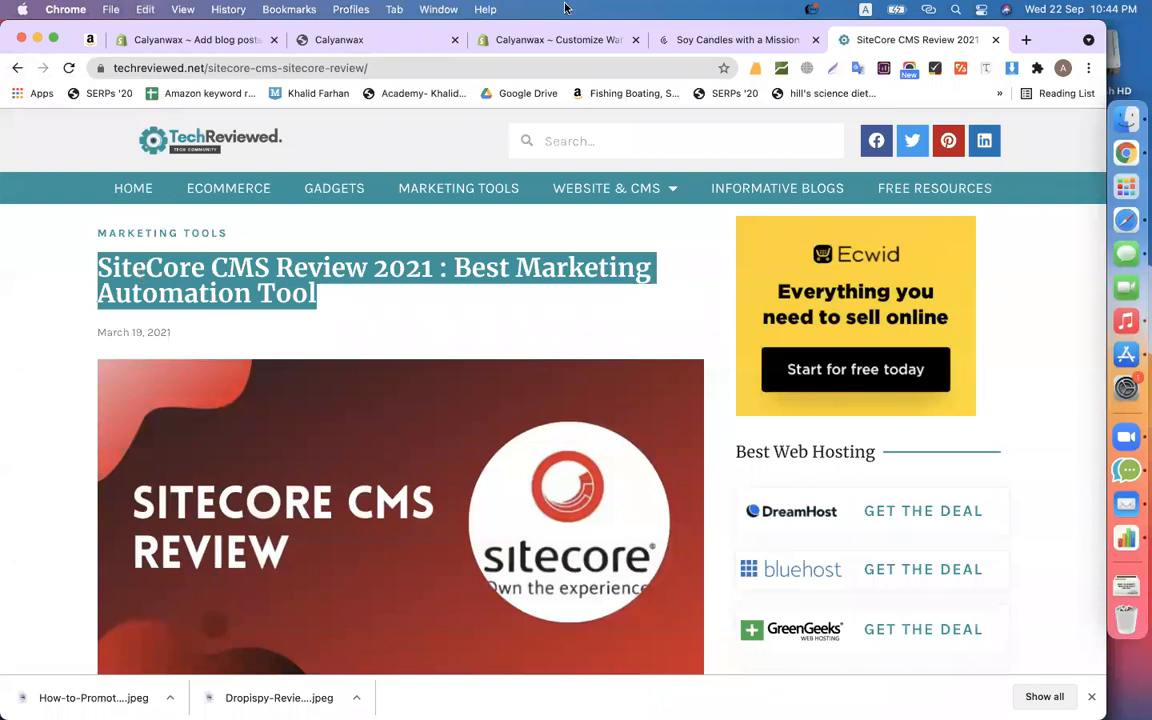
{"action": "left_click", "coordinate": [200, 40]}
{"action": "left_click", "coordinate": [411, 268]}
{"action": "key", "text": "super+v"}
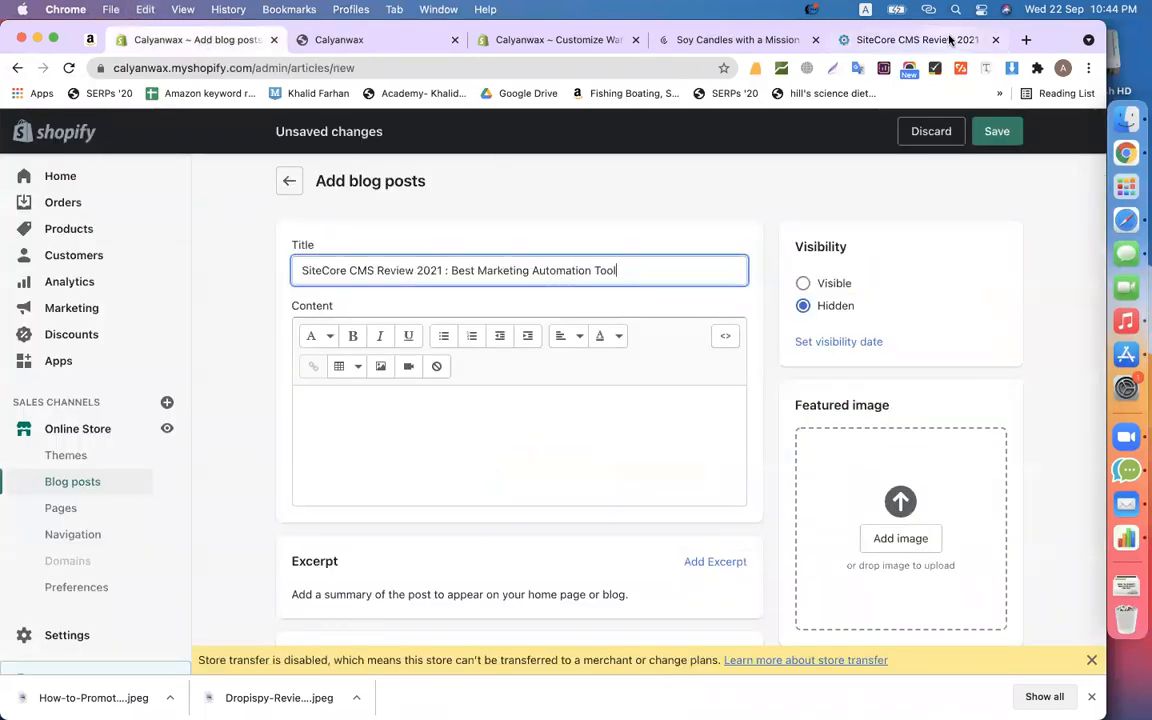
{"action": "left_click", "coordinate": [900, 40]}
{"action": "scroll", "coordinate": [470, 382], "scroll_direction": "down", "scroll_amount": 5}
{"action": "scroll", "coordinate": [420, 360], "scroll_direction": "up", "scroll_amount": 1}
{"action": "left_click_drag", "start_coordinate": [648, 380], "coordinate": [97, 278]}
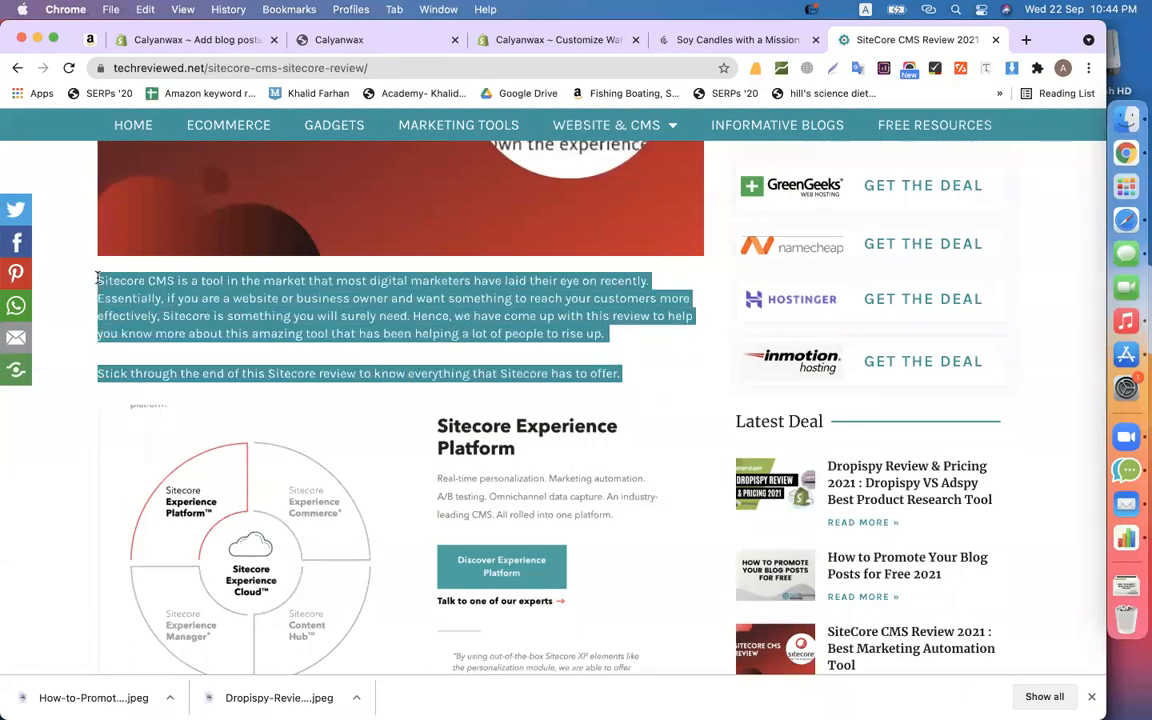
{"action": "left_click", "coordinate": [200, 41]}
{"action": "left_click", "coordinate": [430, 479]}
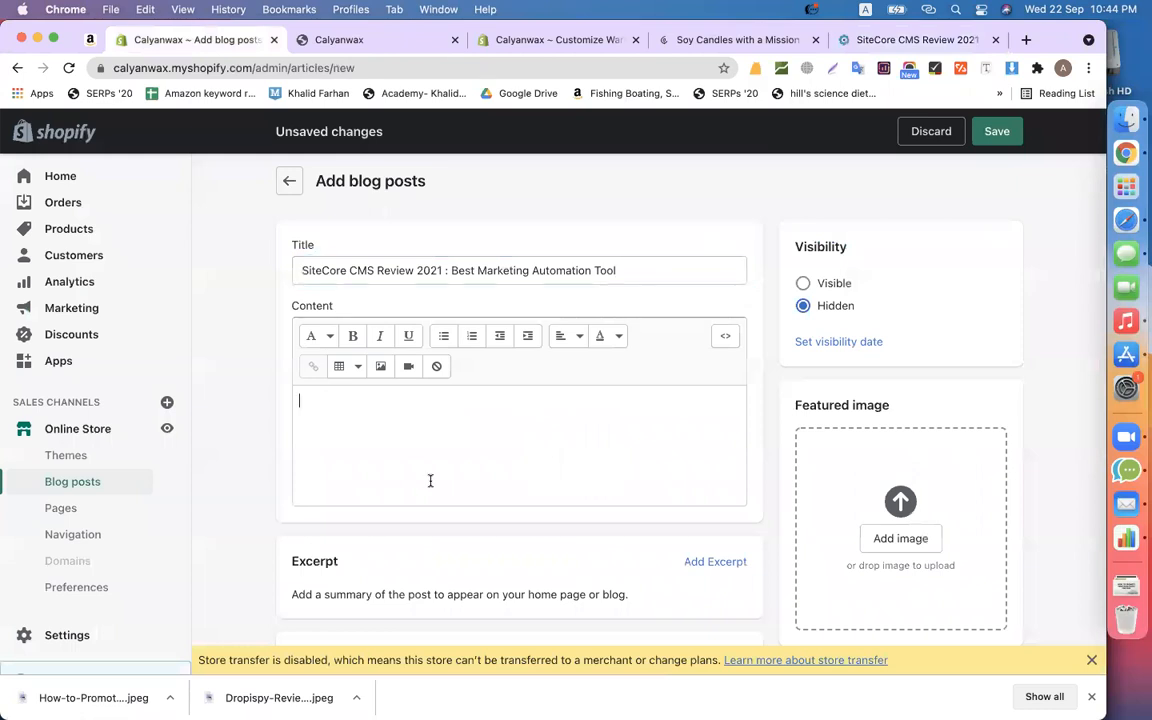
{"action": "key", "text": "ctrl+v"}
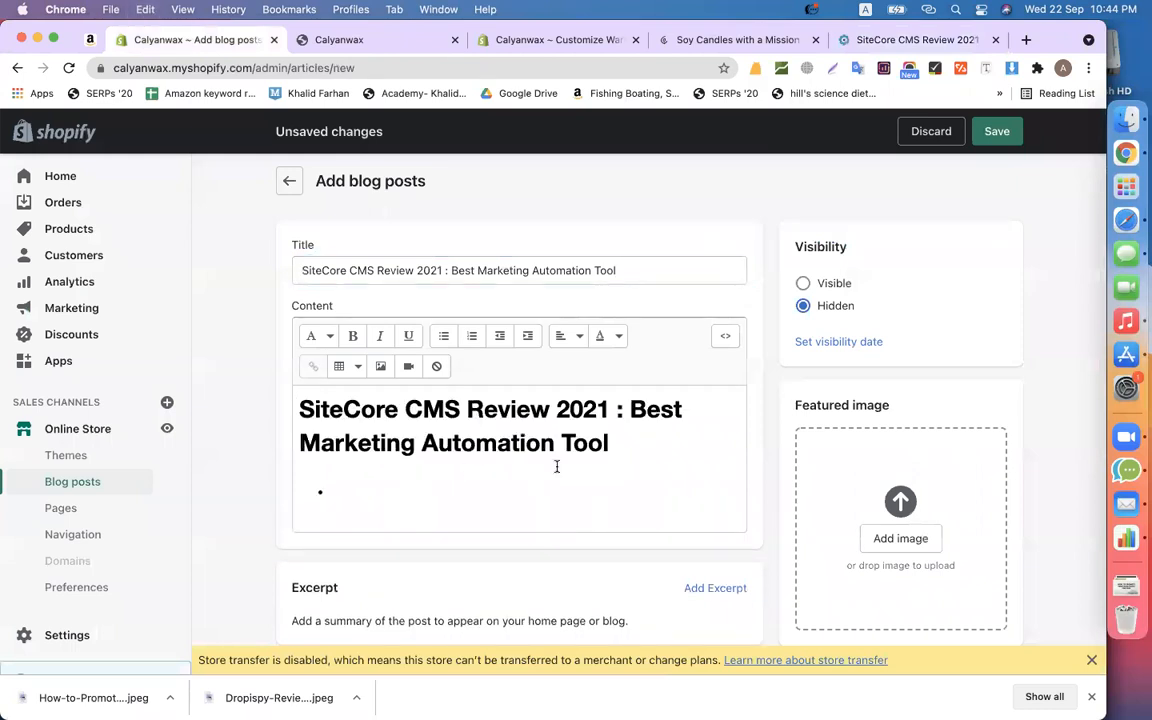
{"action": "left_click", "coordinate": [868, 40]}
{"action": "left_click", "coordinate": [355, 385]}
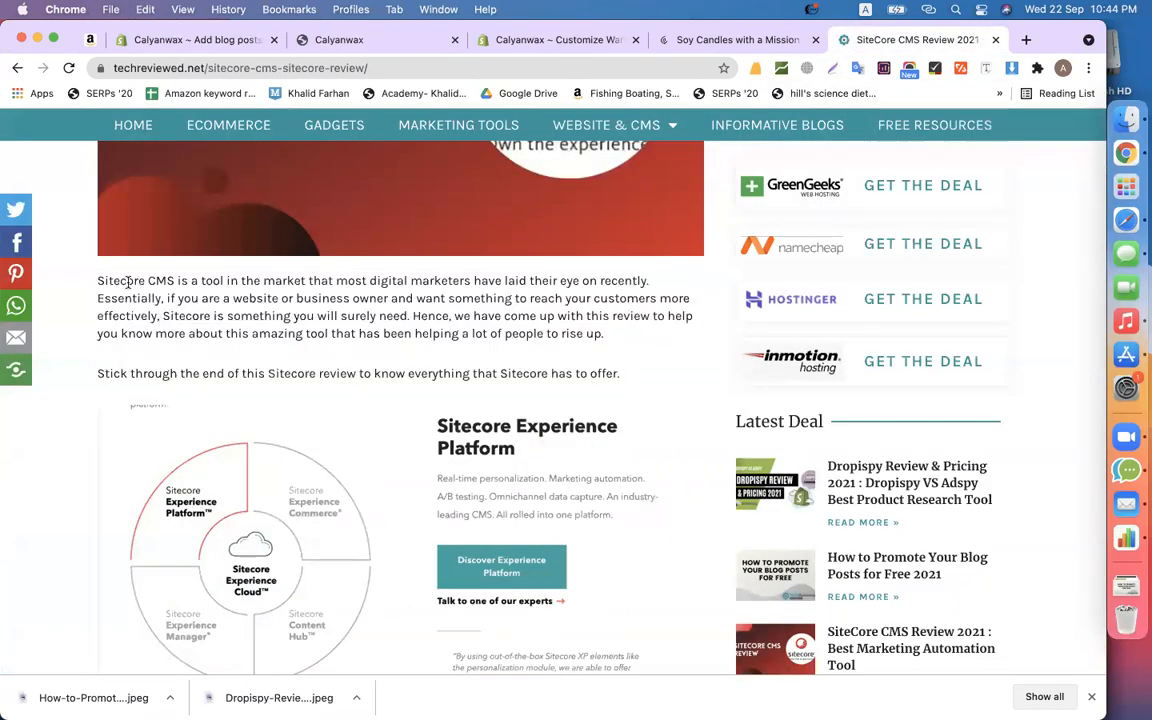
{"action": "left_click_drag", "start_coordinate": [97, 281], "coordinate": [640, 384]}
{"action": "key", "text": "super+c"}
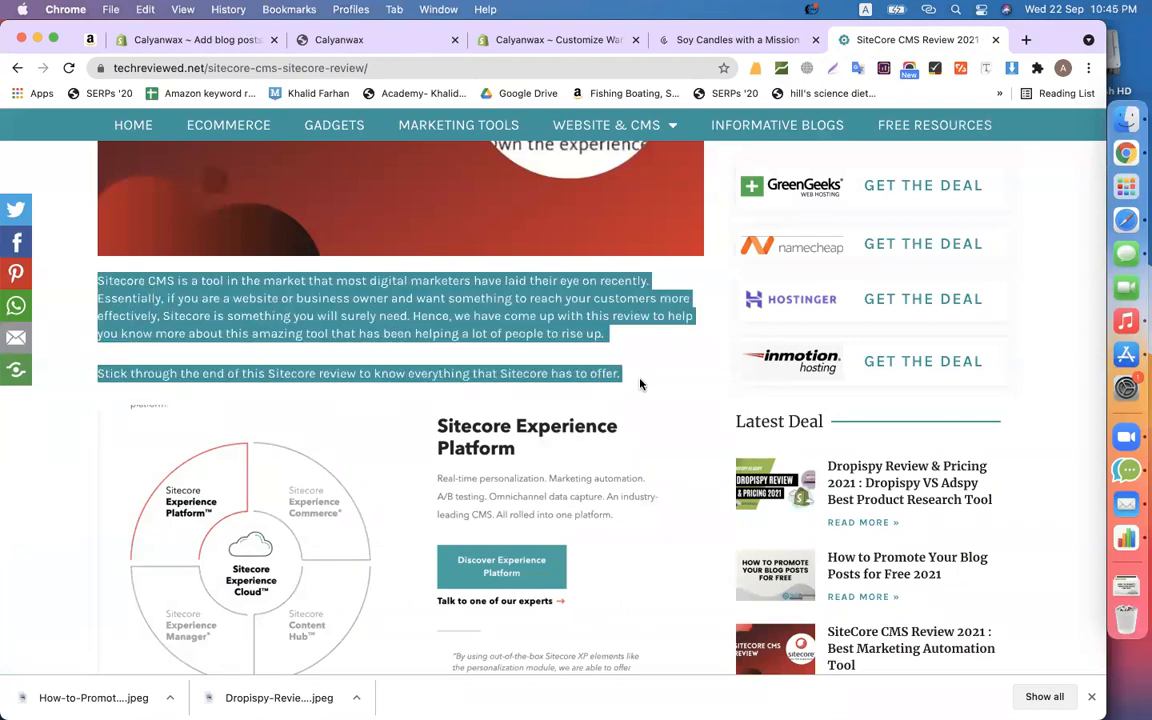
{"action": "left_click", "coordinate": [205, 40]}
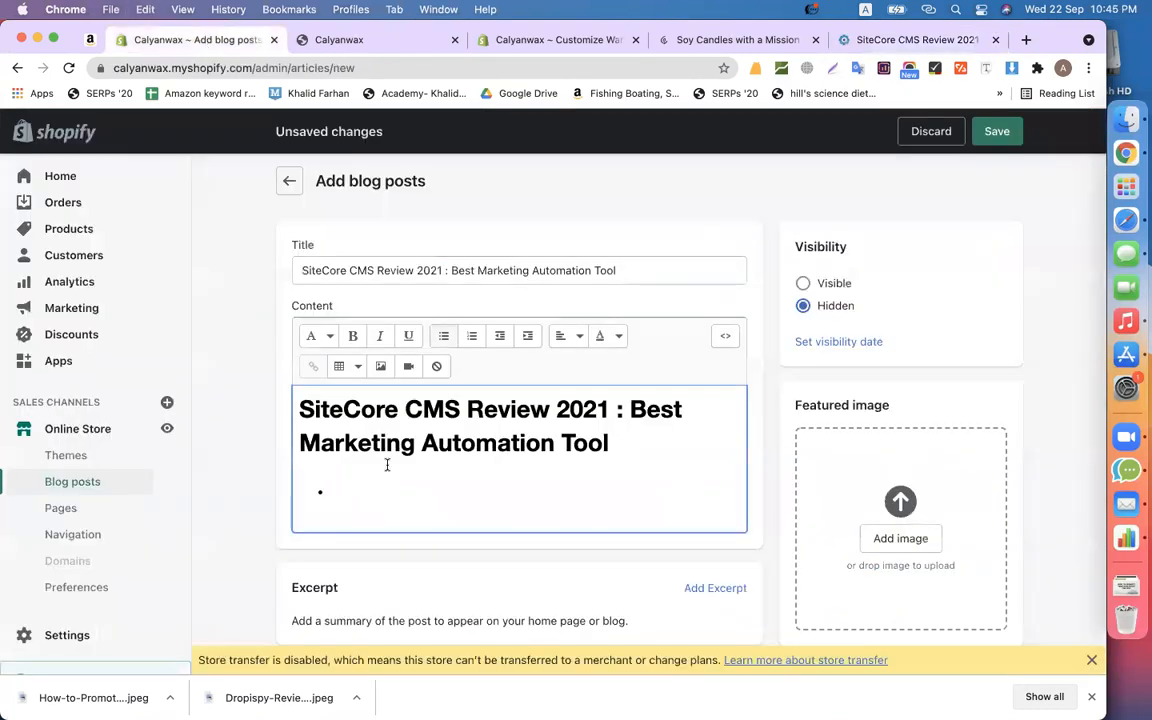
{"action": "key", "text": "super+a"}
{"action": "key", "text": "super+v"}
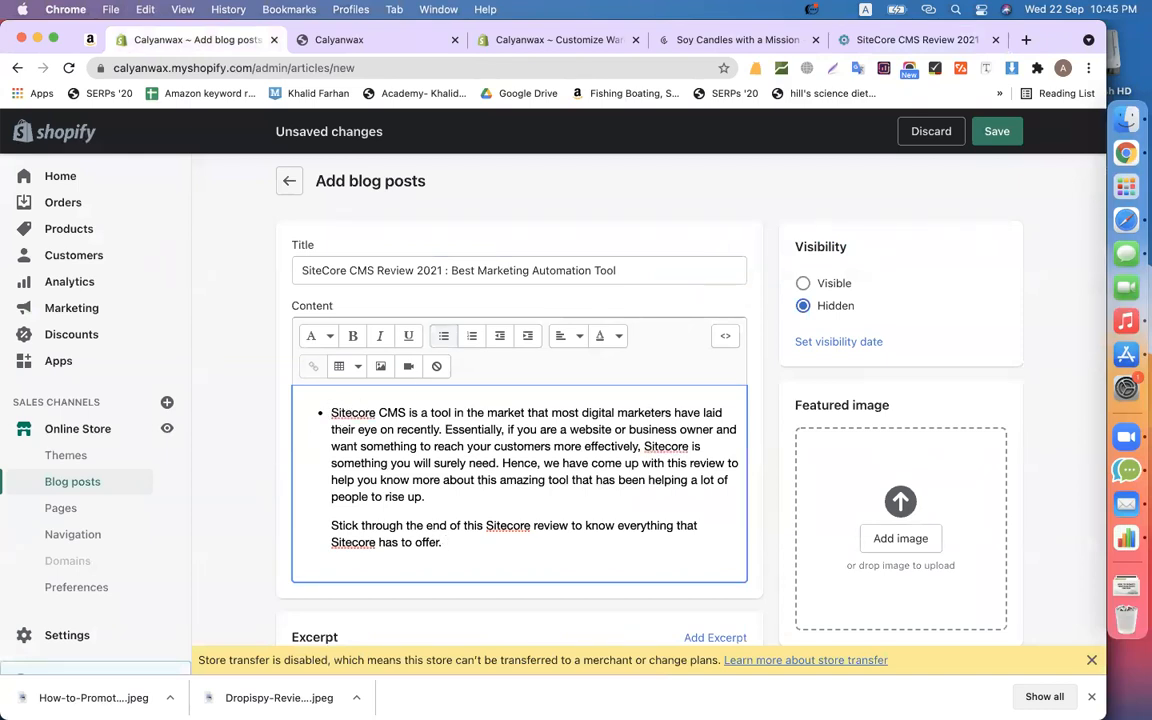
{"action": "left_click", "coordinate": [900, 40]}
{"action": "left_click", "coordinate": [1072, 310]}
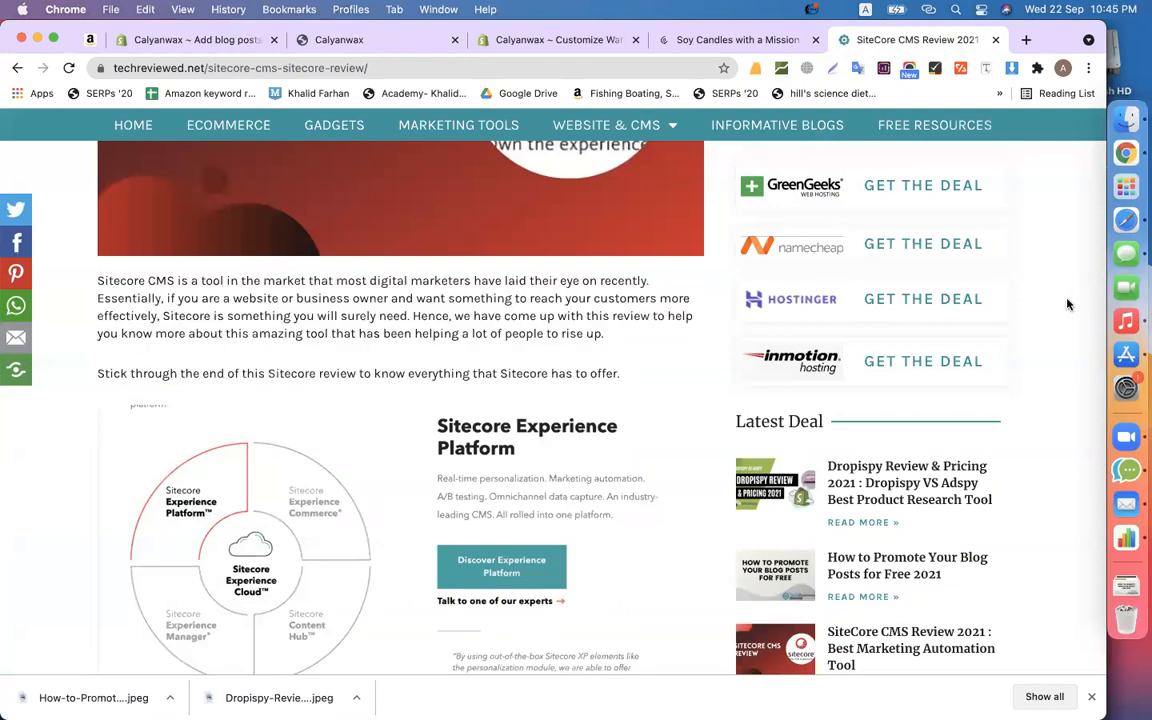
{"action": "scroll", "coordinate": [995, 303], "scroll_direction": "up", "scroll_amount": 2}
{"action": "scroll", "coordinate": [1010, 303], "scroll_direction": "down", "scroll_amount": 5}
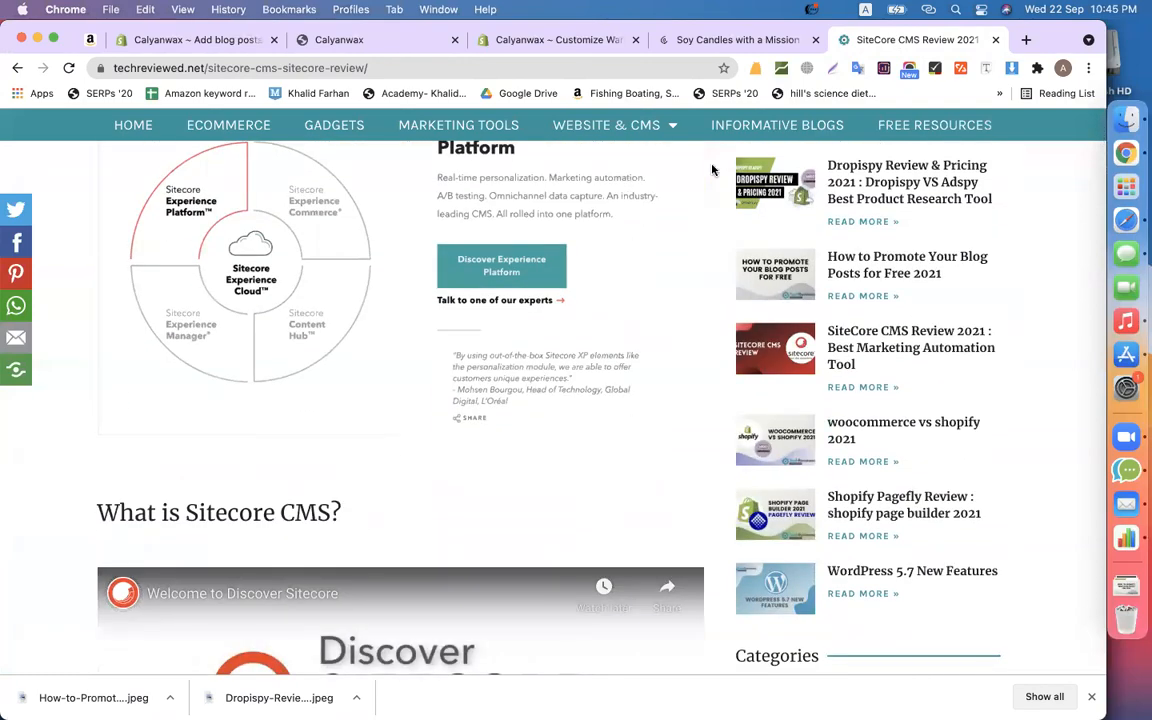
{"action": "scroll", "coordinate": [736, 387], "scroll_direction": "up", "scroll_amount": 4}
{"action": "scroll", "coordinate": [736, 387], "scroll_direction": "down", "scroll_amount": 8}
{"action": "scroll", "coordinate": [600, 420], "scroll_direction": "down", "scroll_amount": 10}
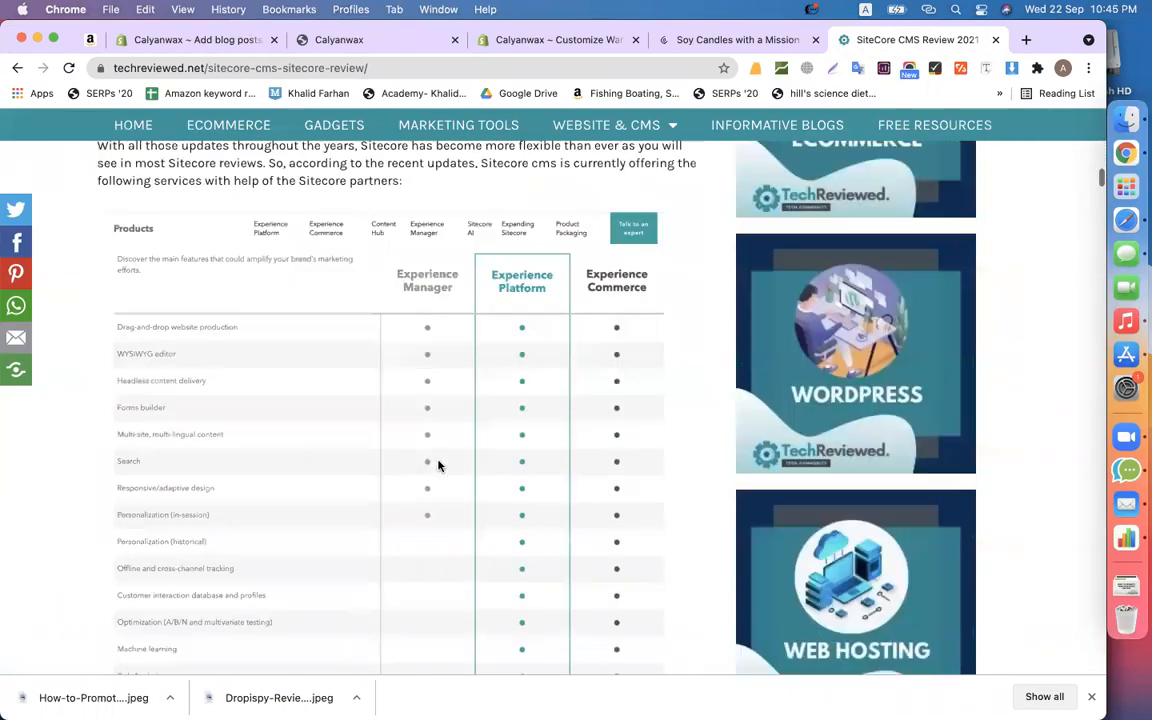
{"action": "scroll", "coordinate": [434, 459], "scroll_direction": "up", "scroll_amount": 2}
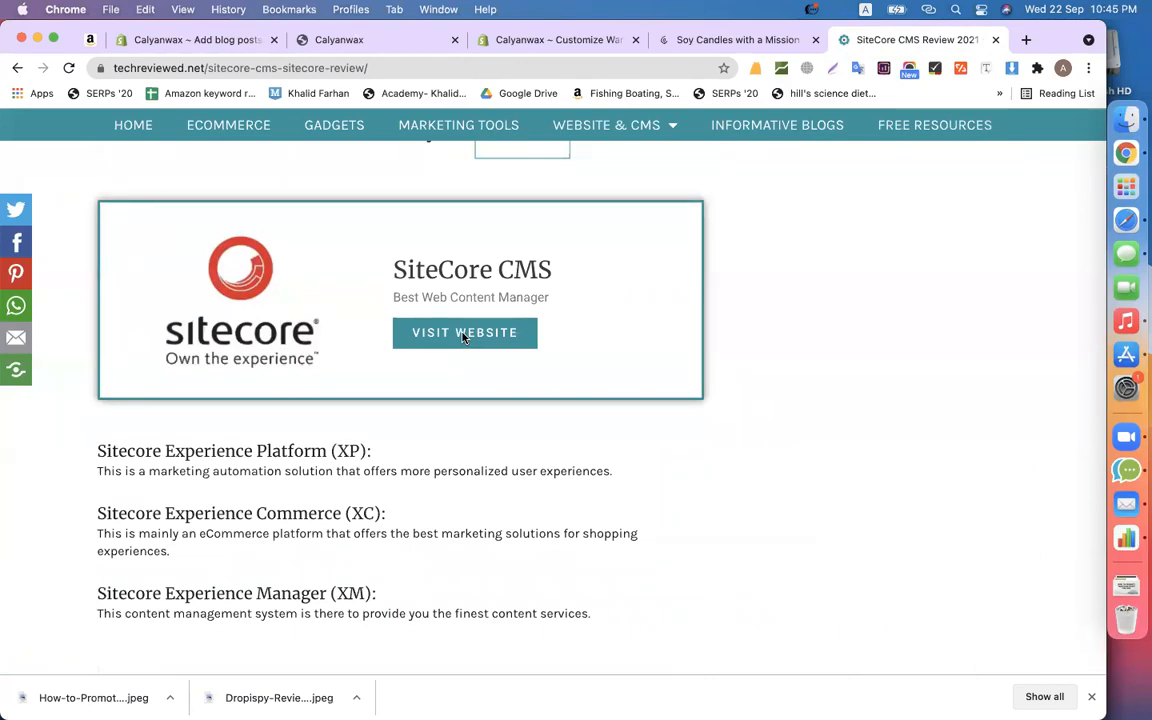
{"action": "scroll", "coordinate": [743, 414], "scroll_direction": "up", "scroll_amount": 15}
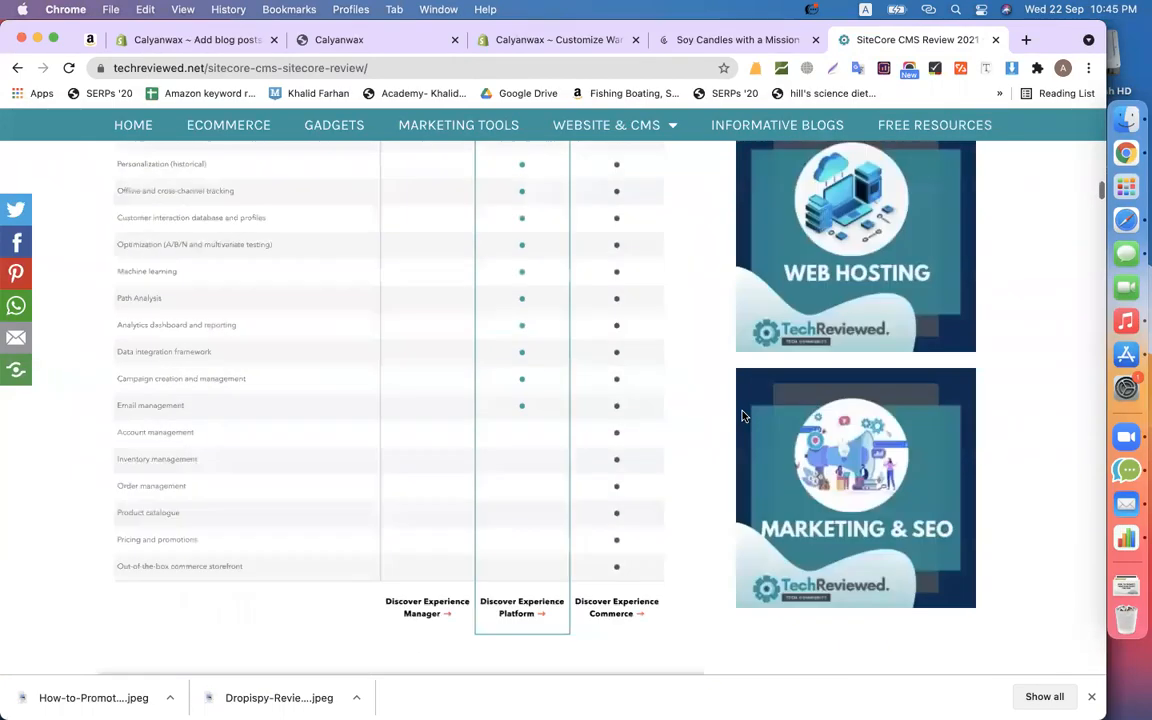
{"action": "scroll", "coordinate": [743, 414], "scroll_direction": "up", "scroll_amount": 10}
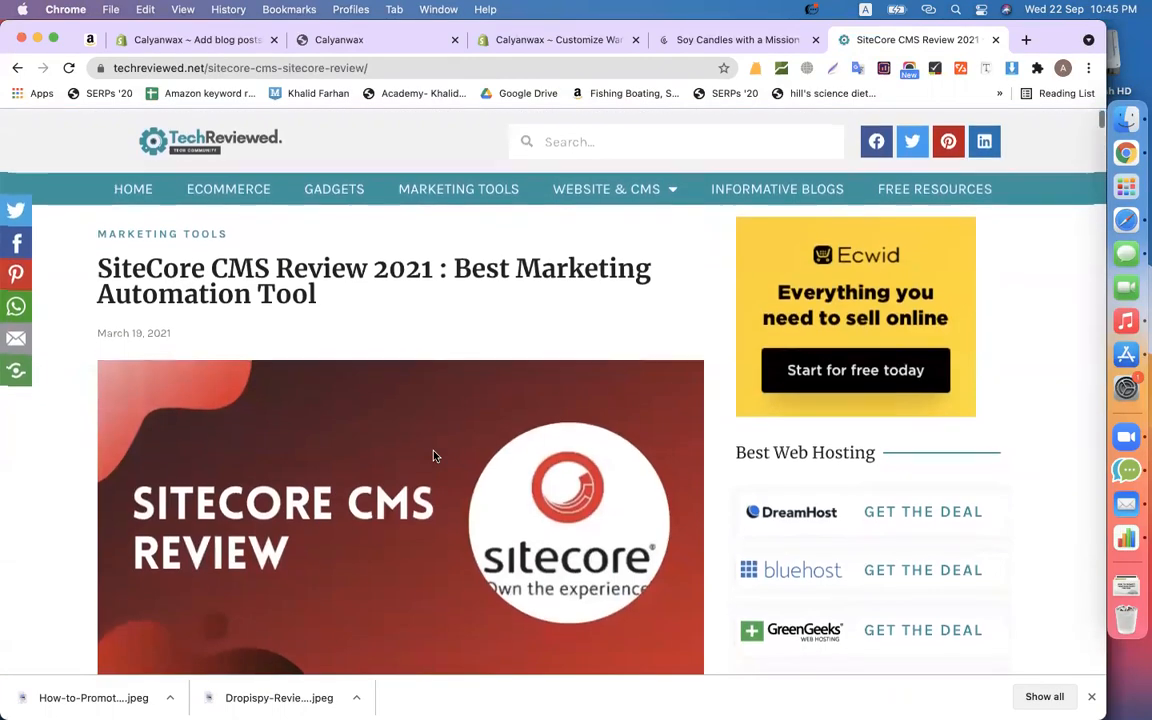
- Download the SiteCore hero image, set it as featured image, save, and make the post Visible
{"action": "right_click", "coordinate": [437, 455]}
{"action": "left_click", "coordinate": [459, 478]}
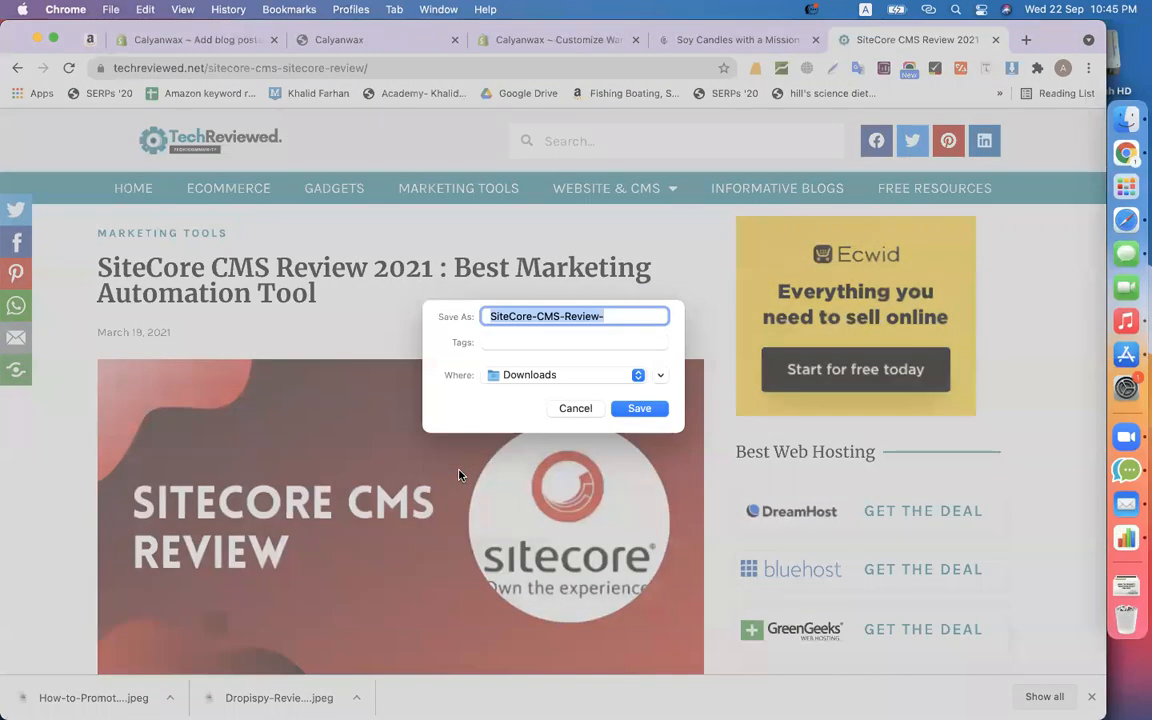
{"action": "key", "text": "Return"}
{"action": "left_click", "coordinate": [222, 41]}
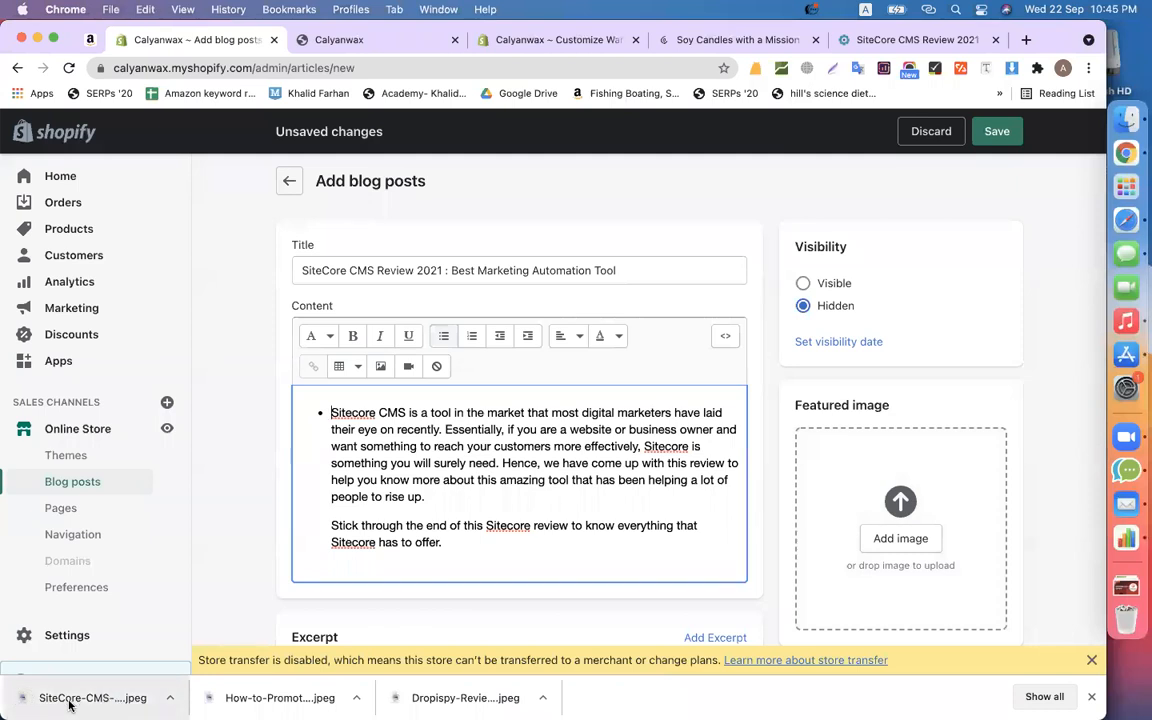
{"action": "left_click_drag", "start_coordinate": [70, 705], "coordinate": [864, 555]}
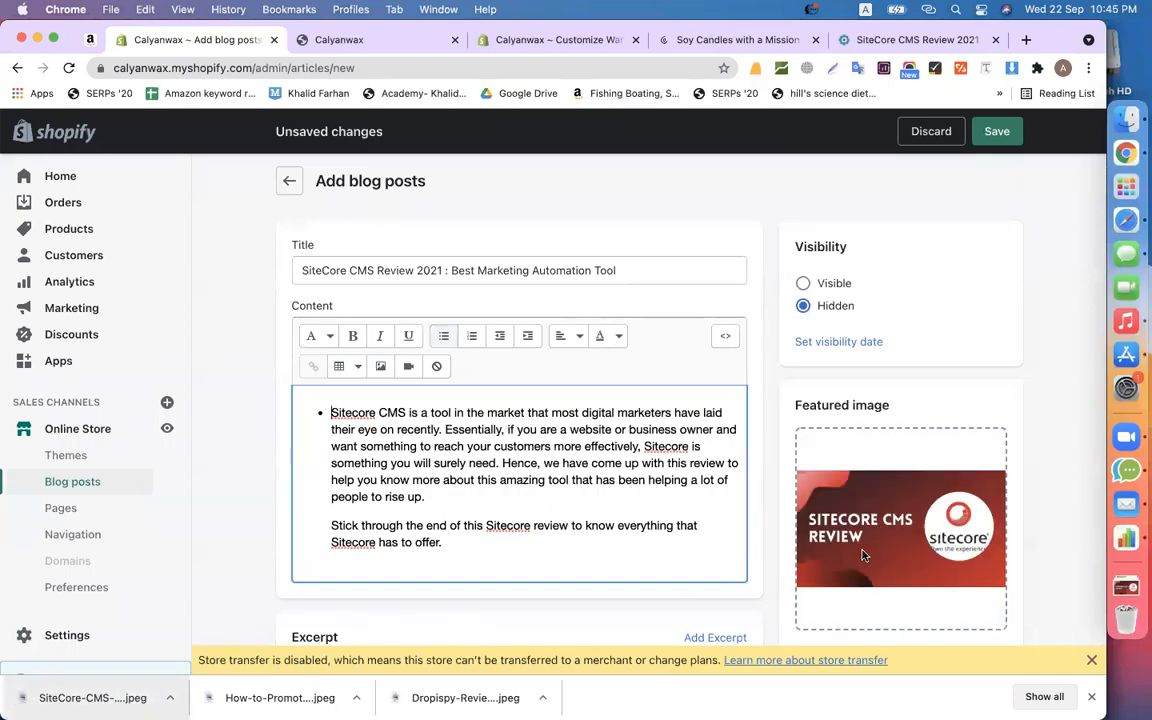
{"action": "left_click", "coordinate": [997, 134]}
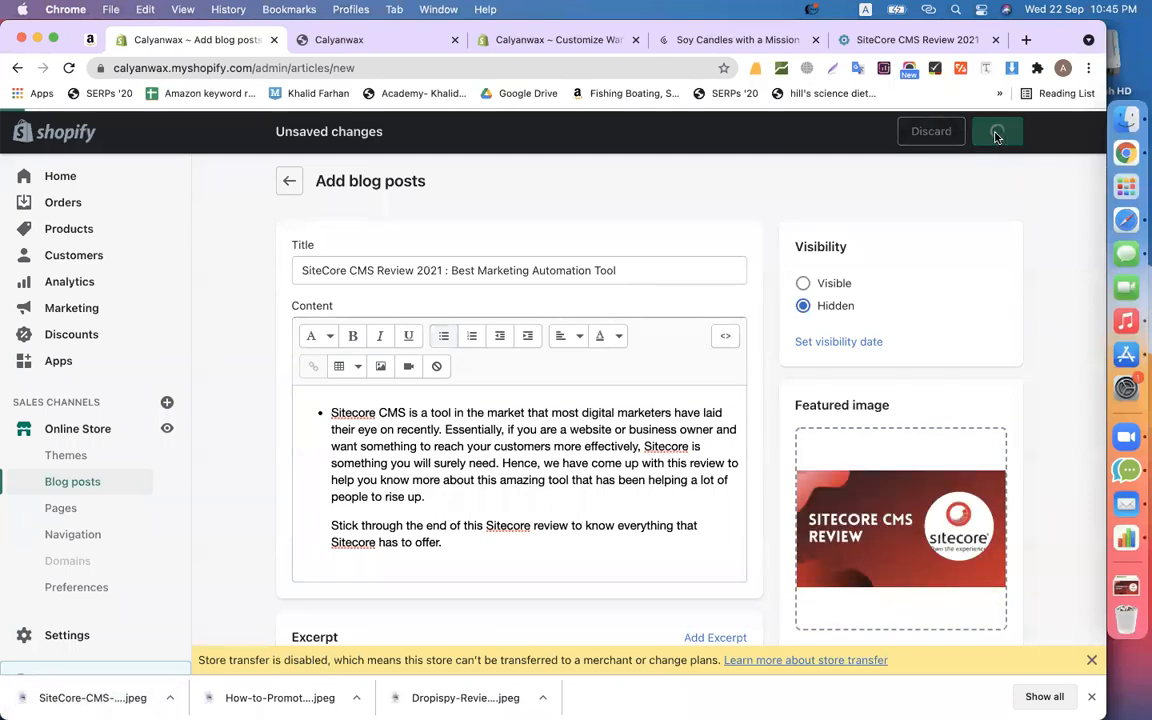
{"action": "left_click", "coordinate": [826, 288]}
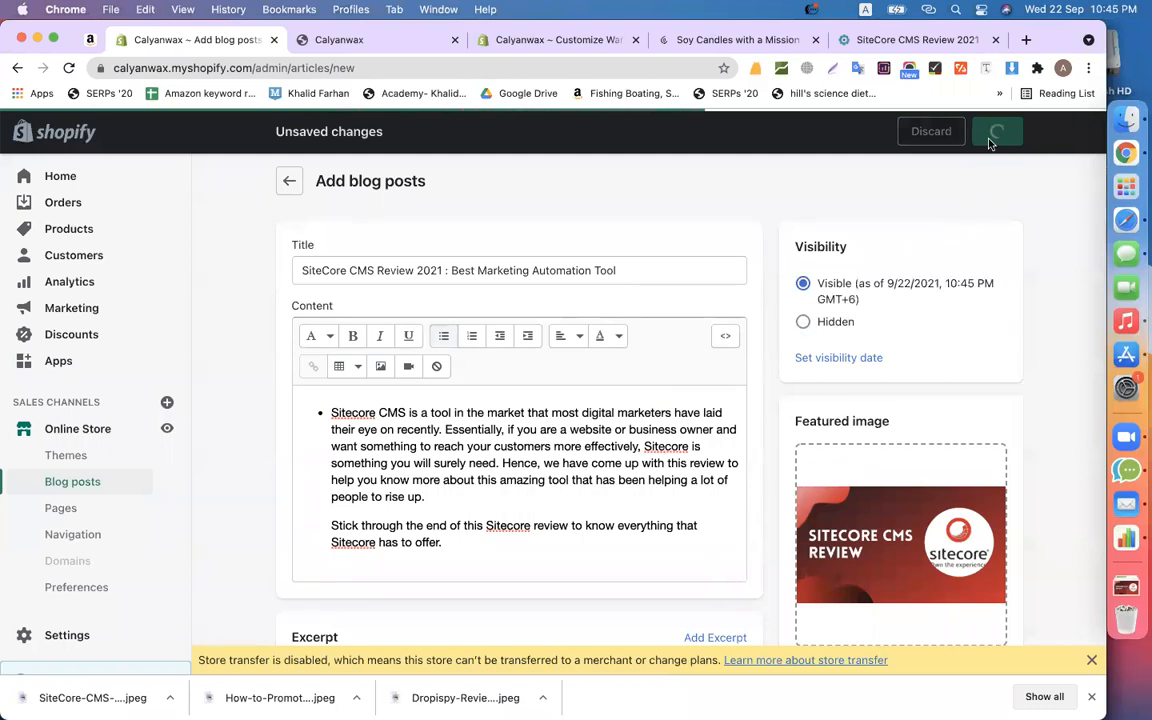
{"action": "left_click", "coordinate": [869, 44]}
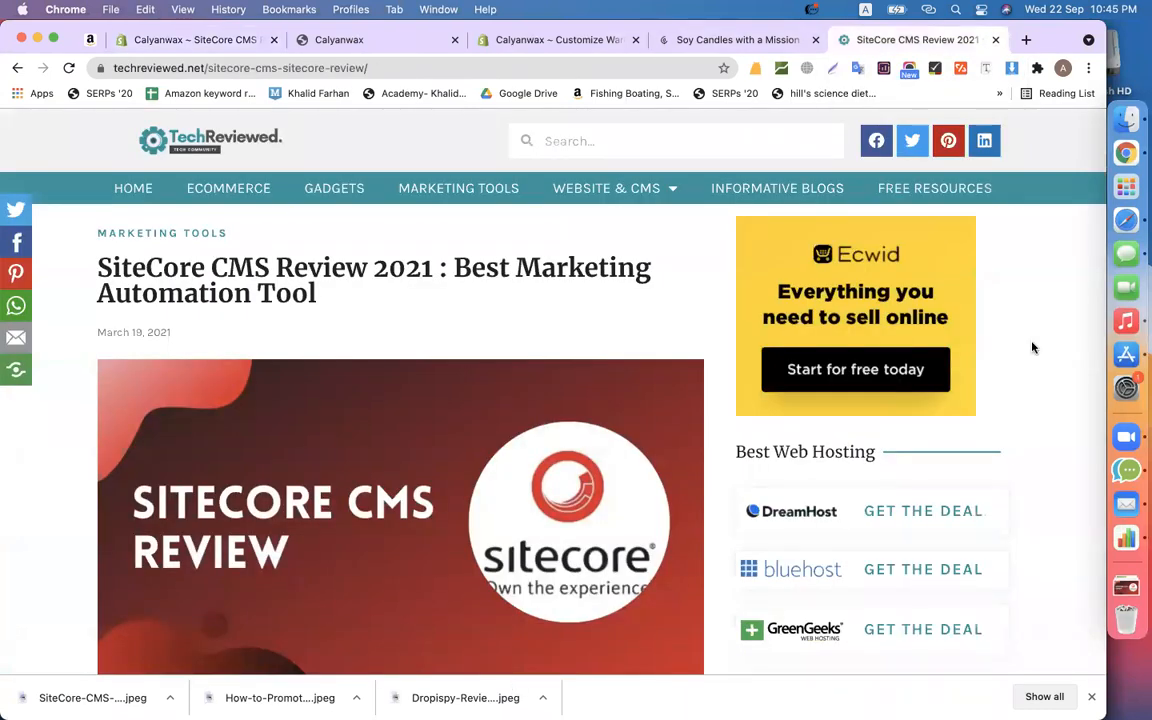
{"action": "scroll", "coordinate": [1033, 347], "scroll_direction": "down", "scroll_amount": 3}
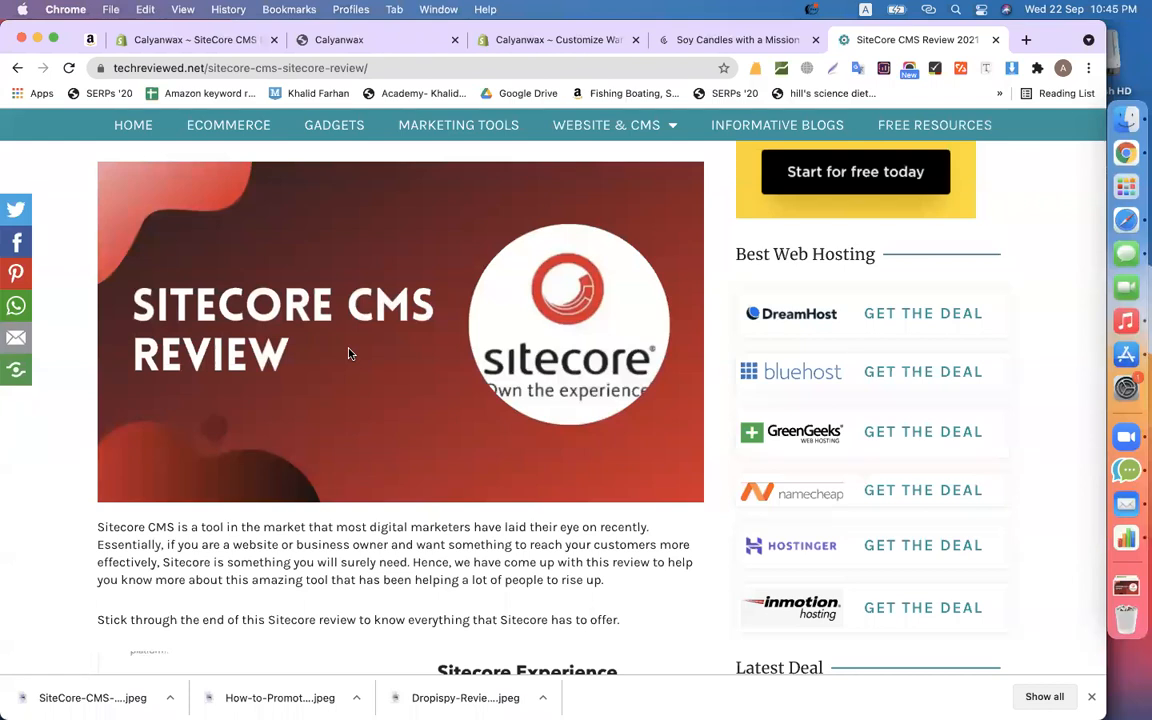
{"action": "scroll", "coordinate": [348, 352], "scroll_direction": "up", "scroll_amount": 5}
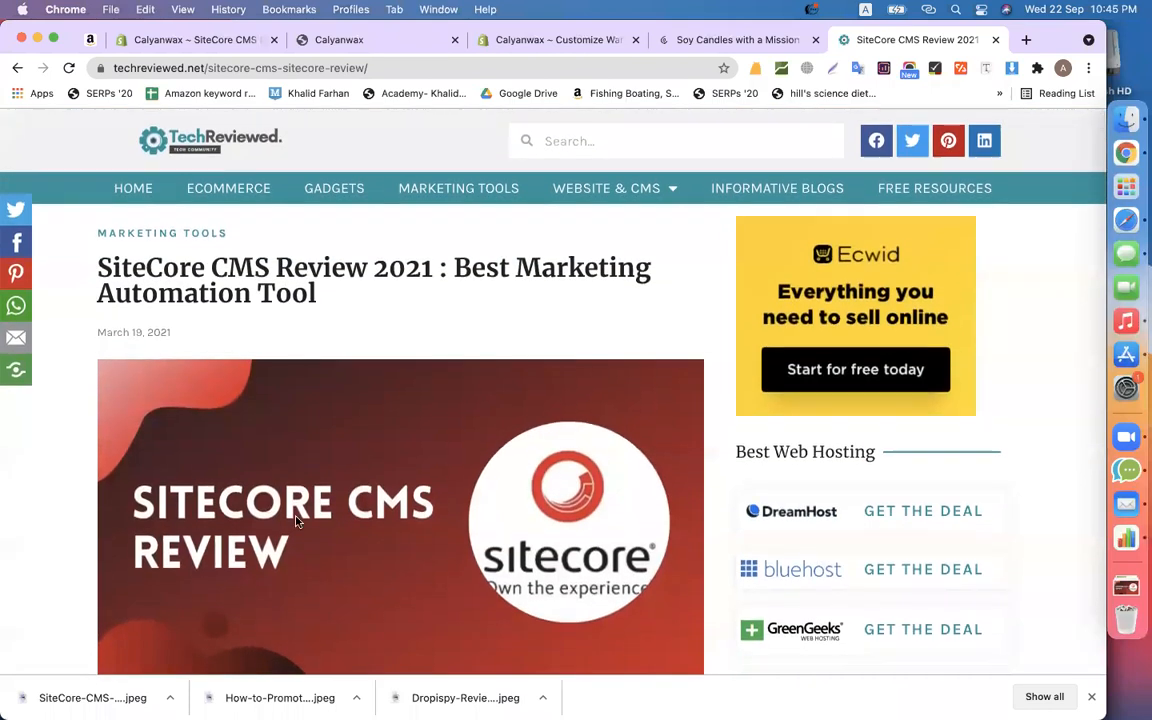
{"action": "scroll", "coordinate": [343, 398], "scroll_direction": "down", "scroll_amount": 5}
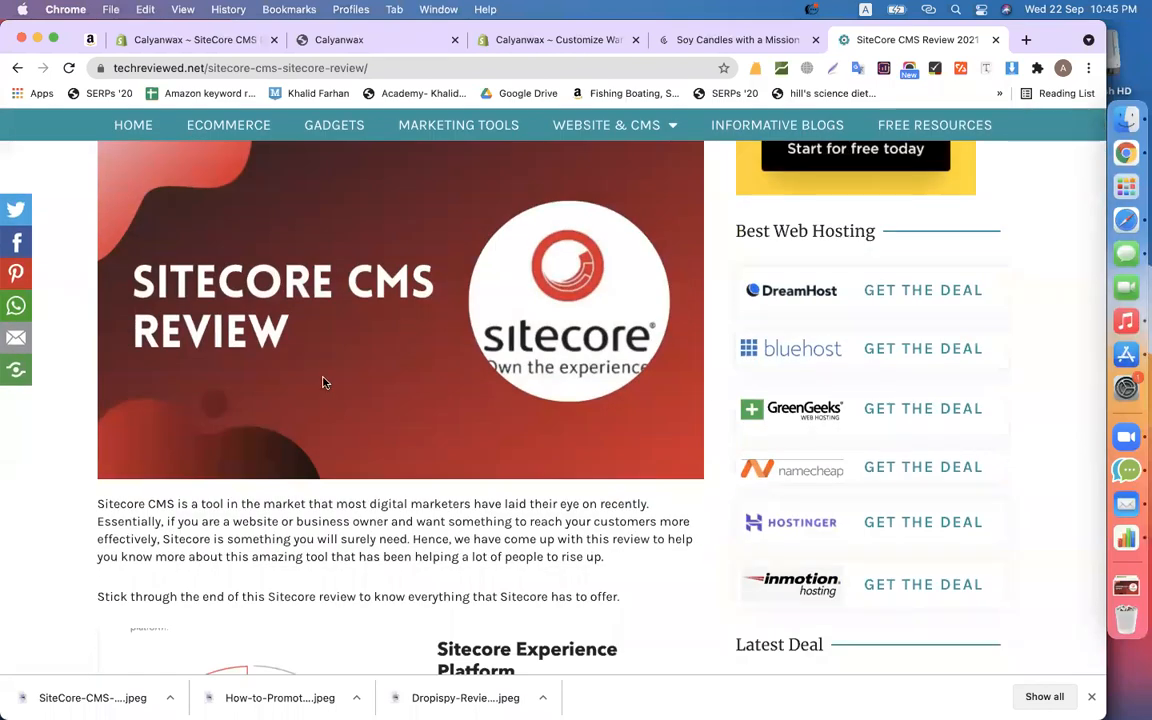
{"action": "left_click", "coordinate": [160, 40]}
{"action": "scroll", "coordinate": [955, 507], "scroll_direction": "down", "scroll_amount": 3}
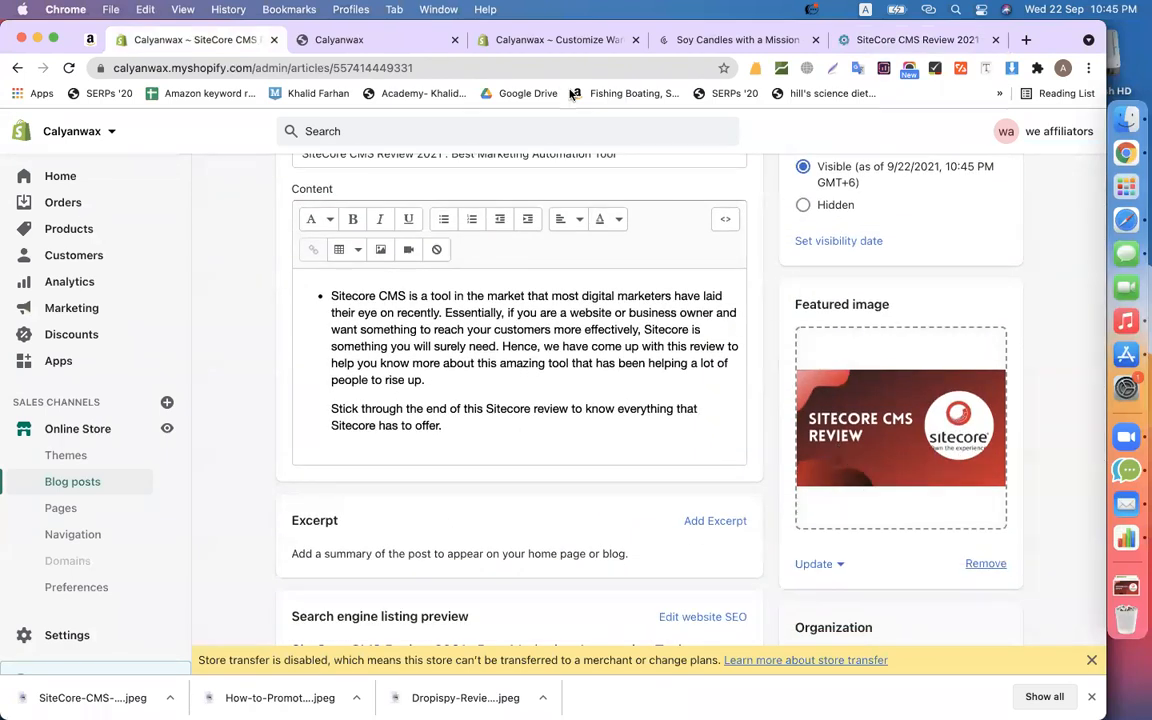
{"action": "left_click", "coordinate": [552, 46]}
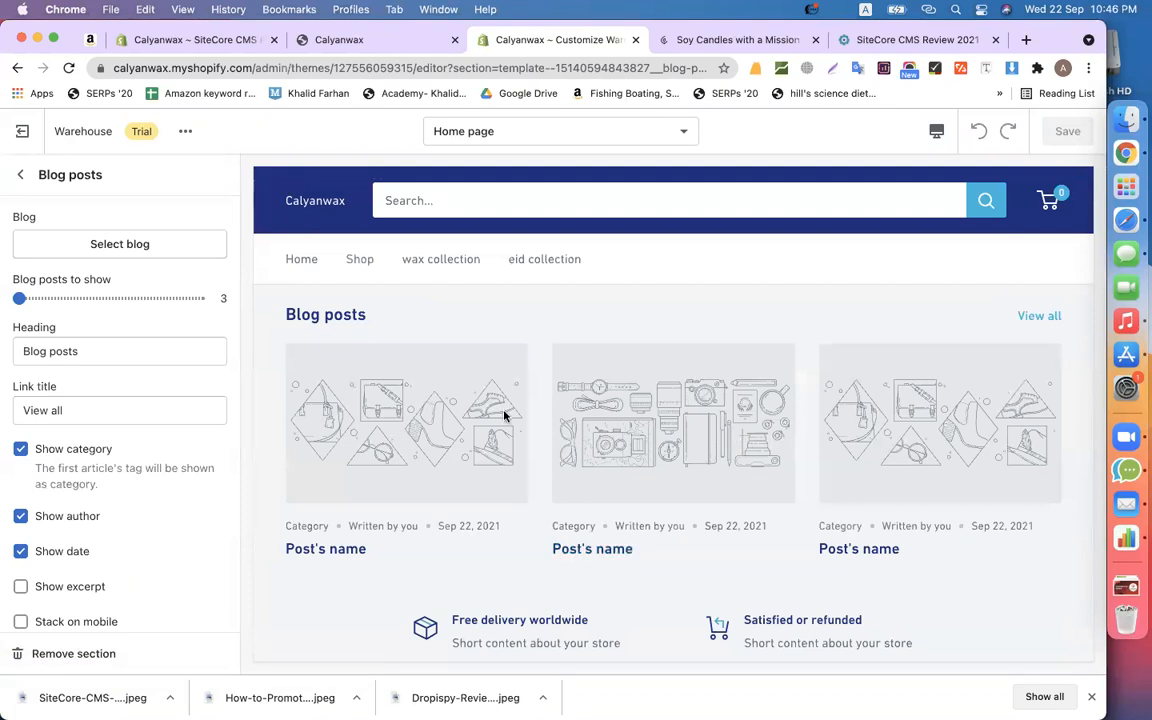
- Pick the News blog for the home page Blog posts section, then revisit the SiteCore article
{"action": "left_click", "coordinate": [135, 248]}
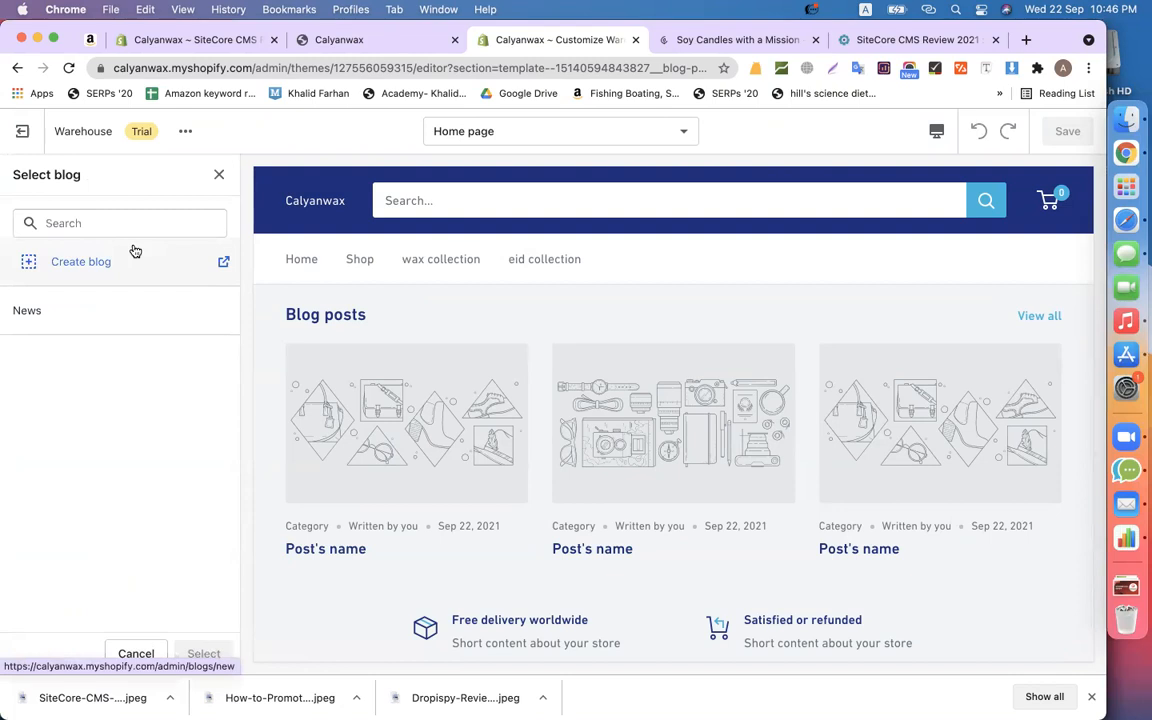
{"action": "left_click", "coordinate": [67, 315]}
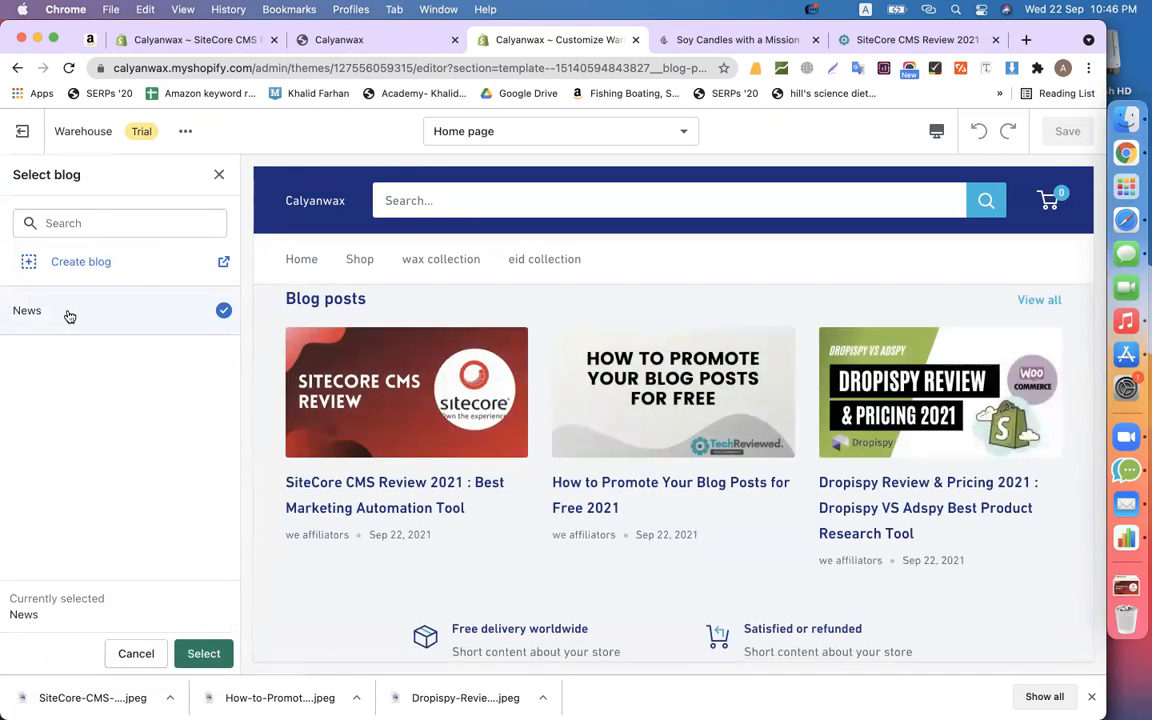
{"action": "left_click", "coordinate": [180, 45]}
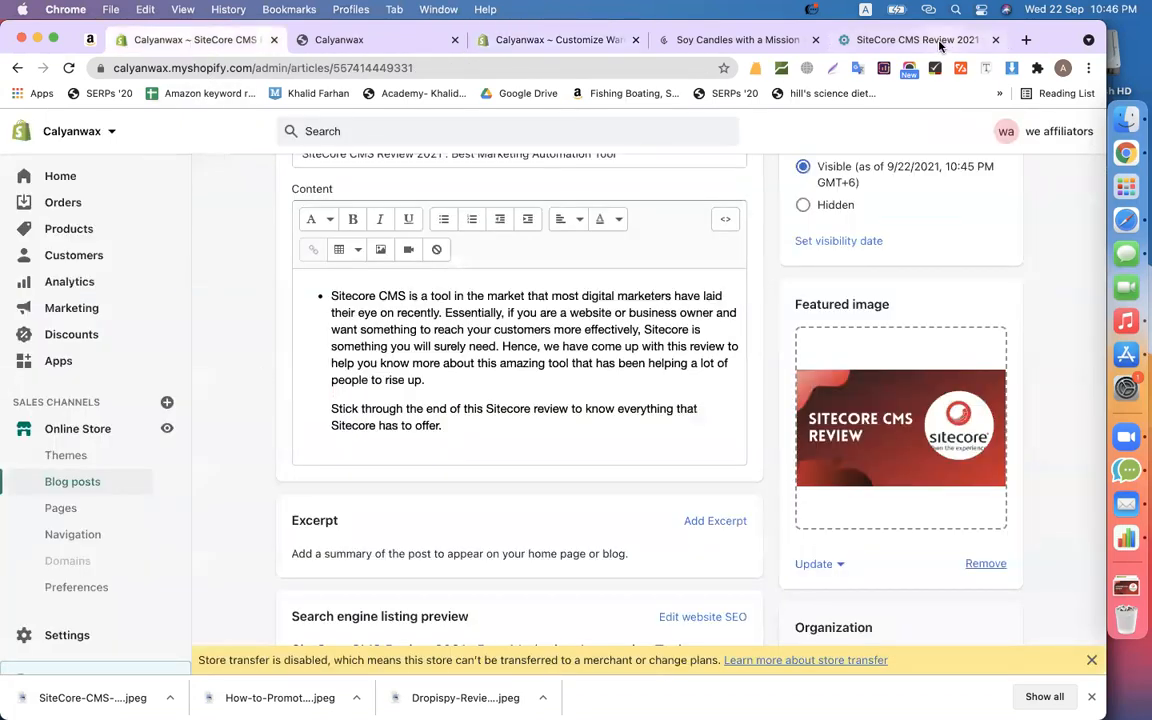
{"action": "left_click", "coordinate": [846, 40]}
{"action": "scroll", "coordinate": [887, 300], "scroll_direction": "up", "scroll_amount": 5}
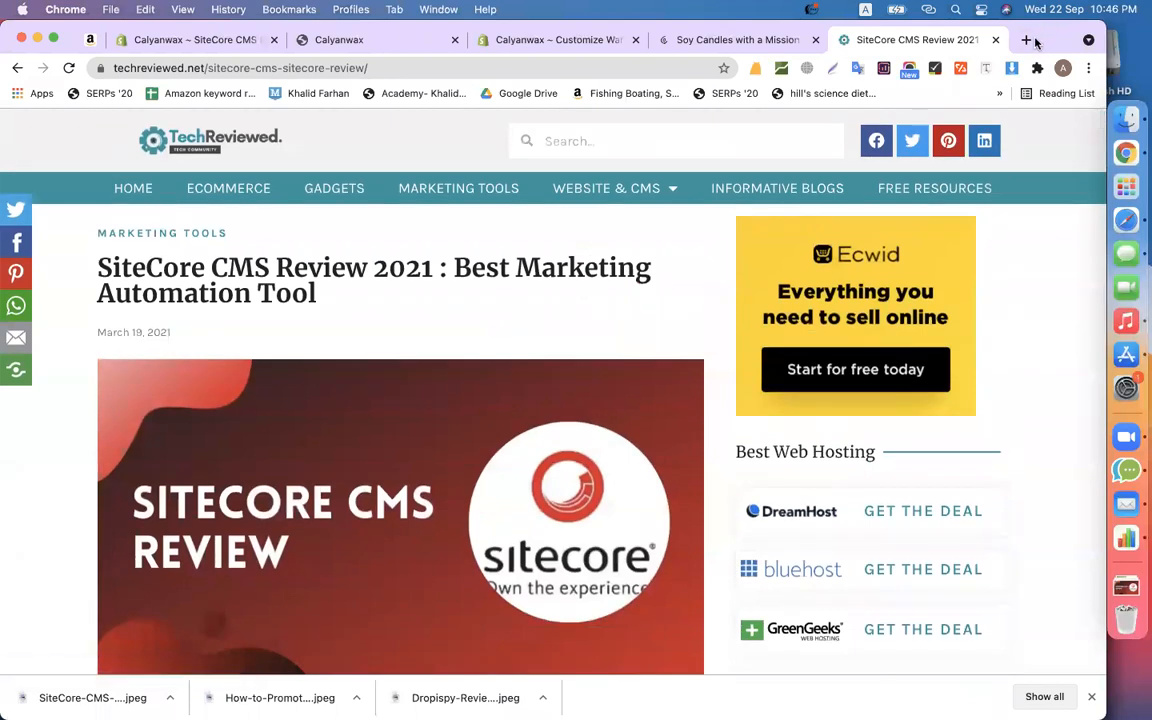
- Load codemanbd.com in a new tab, browse its blog archive, then return to the SiteCore post editor
{"action": "left_click", "coordinate": [1026, 40]}
{"action": "type", "text": "code"}
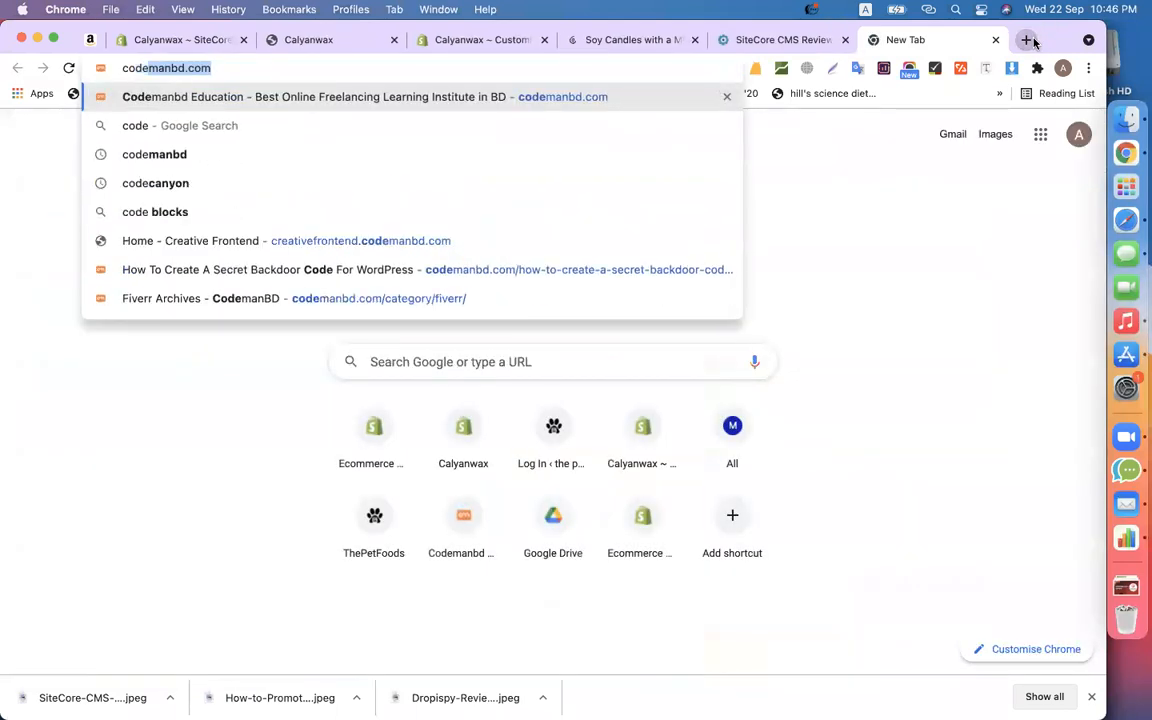
{"action": "key", "text": "Return"}
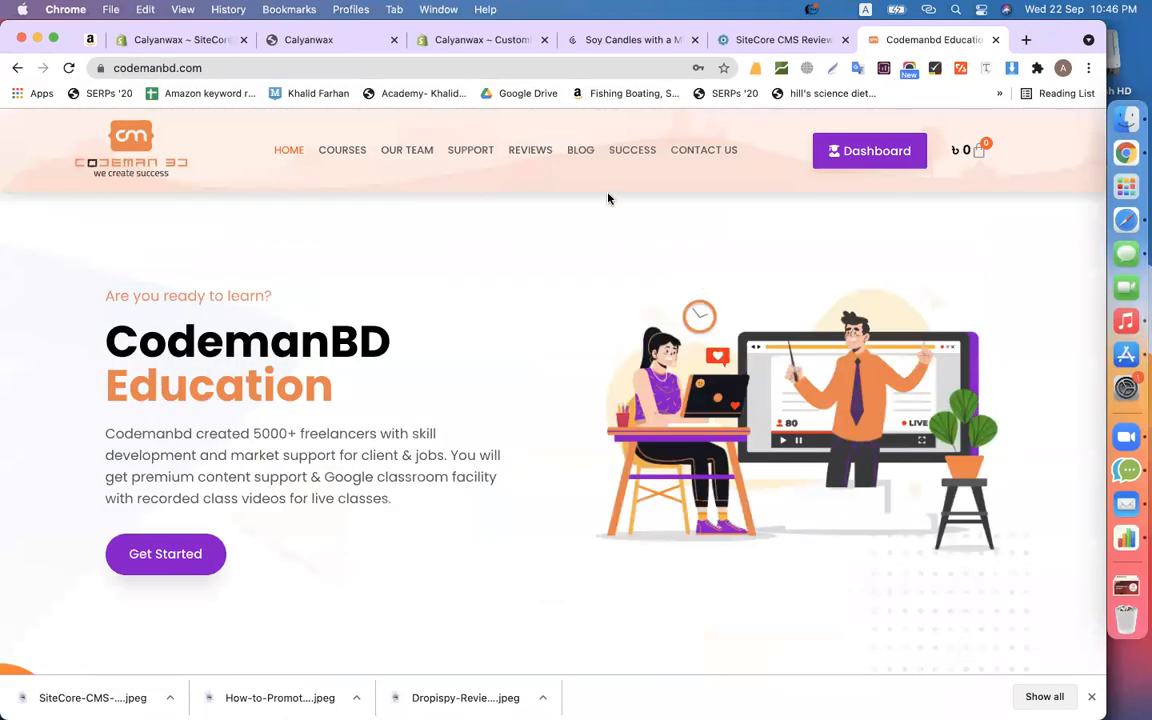
{"action": "left_click", "coordinate": [587, 153]}
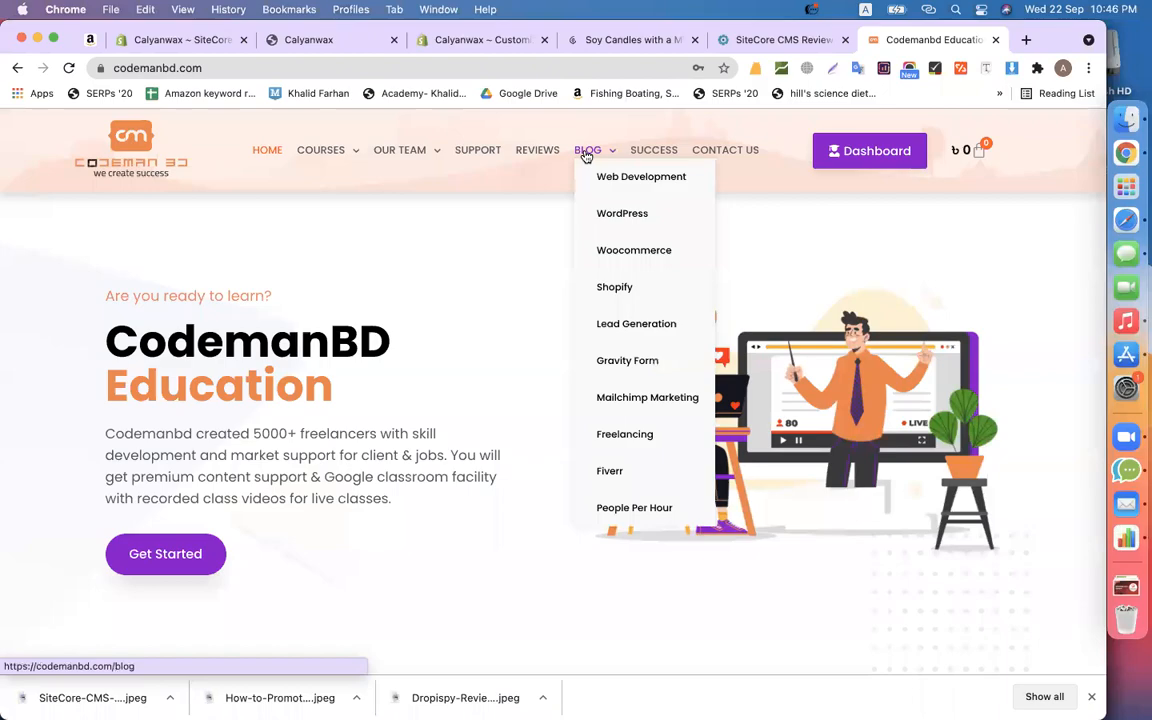
{"action": "left_click", "coordinate": [587, 153]}
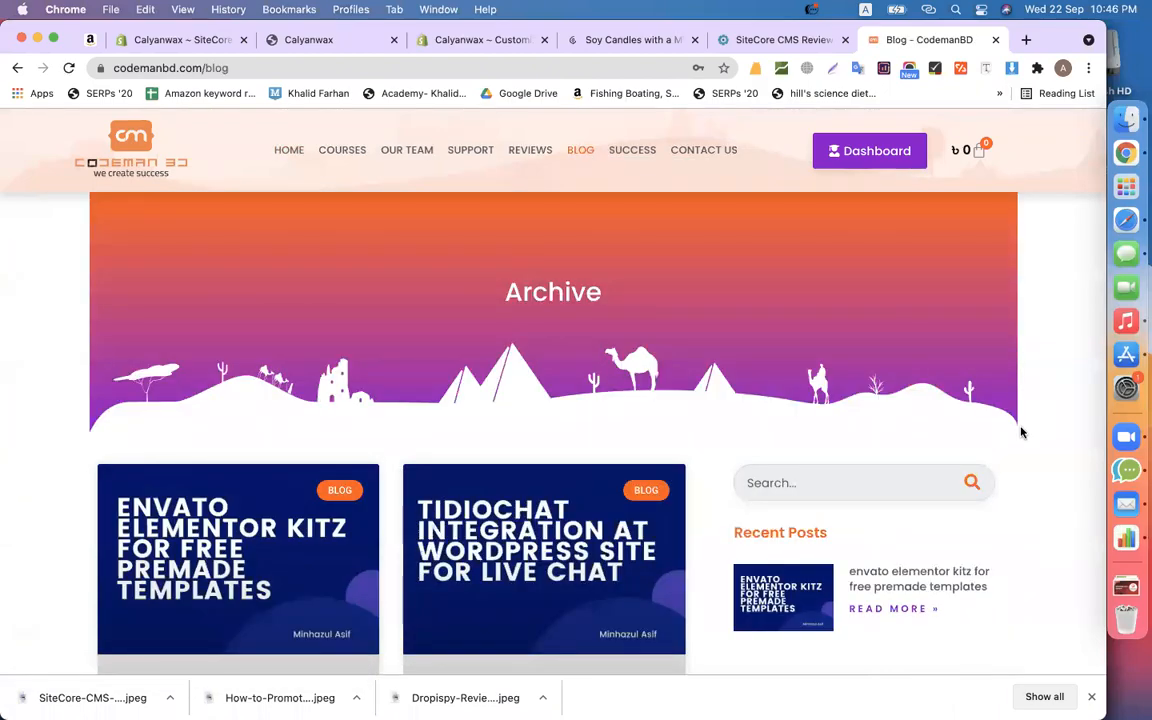
{"action": "scroll", "coordinate": [1059, 481], "scroll_direction": "down", "scroll_amount": 15}
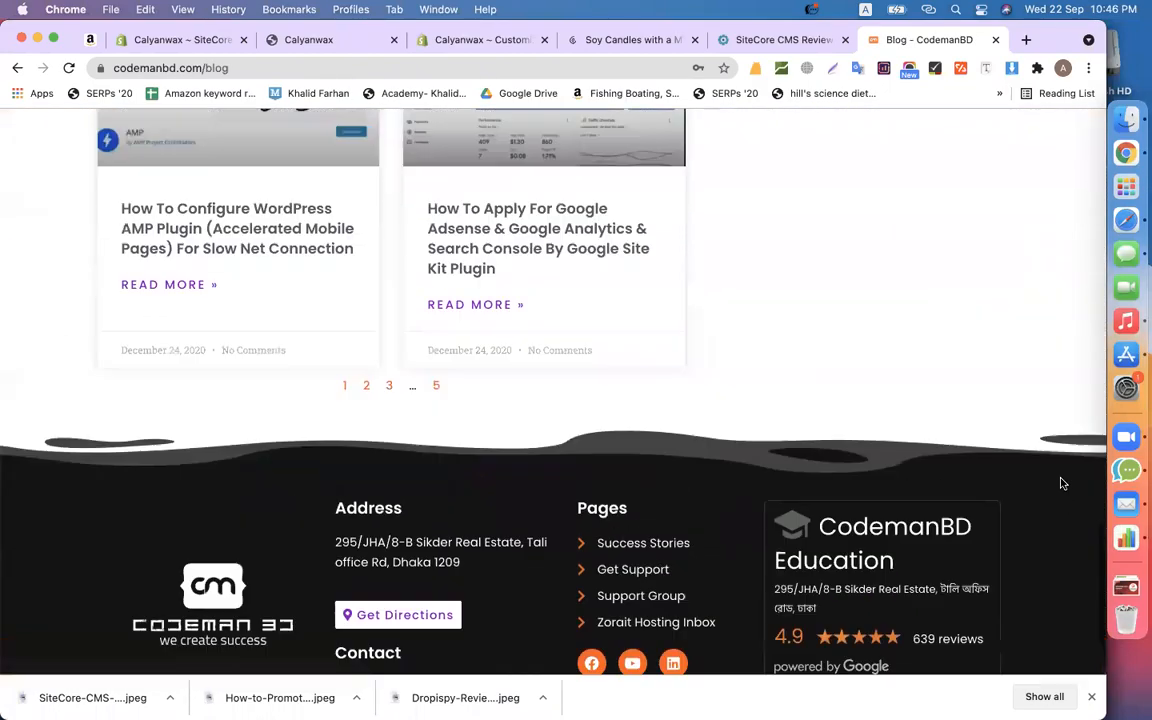
{"action": "scroll", "coordinate": [1060, 482], "scroll_direction": "up", "scroll_amount": 15}
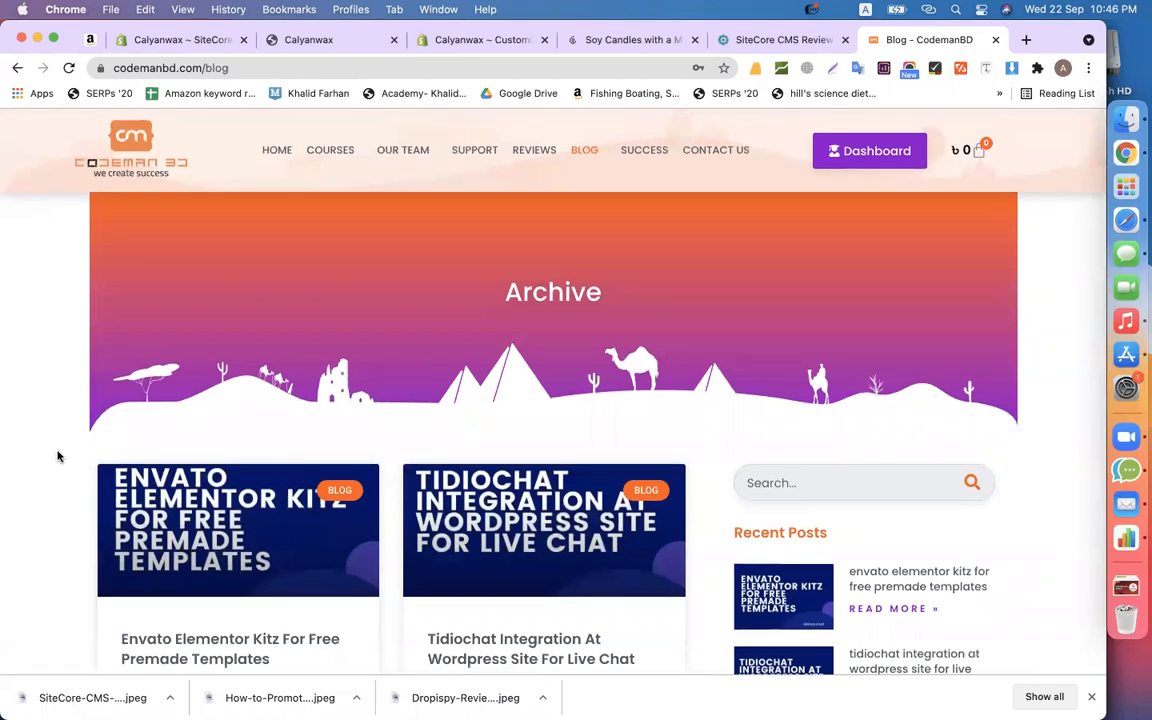
{"action": "scroll", "coordinate": [57, 456], "scroll_direction": "down", "scroll_amount": 5}
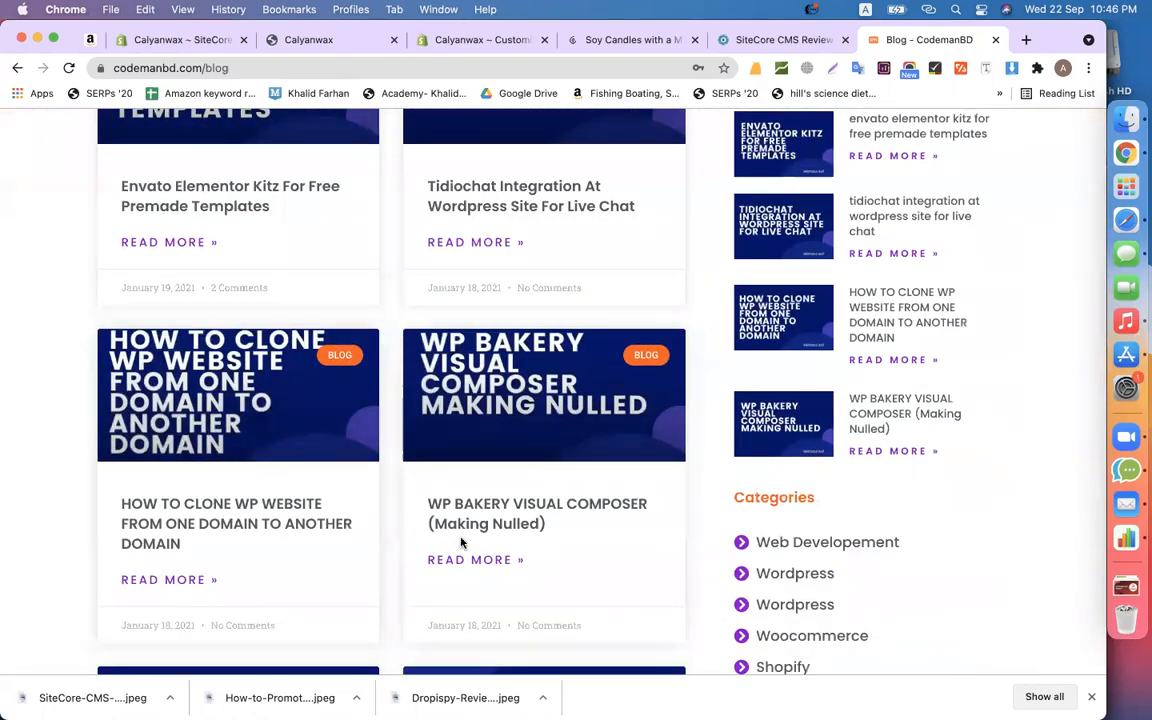
{"action": "scroll", "coordinate": [257, 380], "scroll_direction": "up", "scroll_amount": 5}
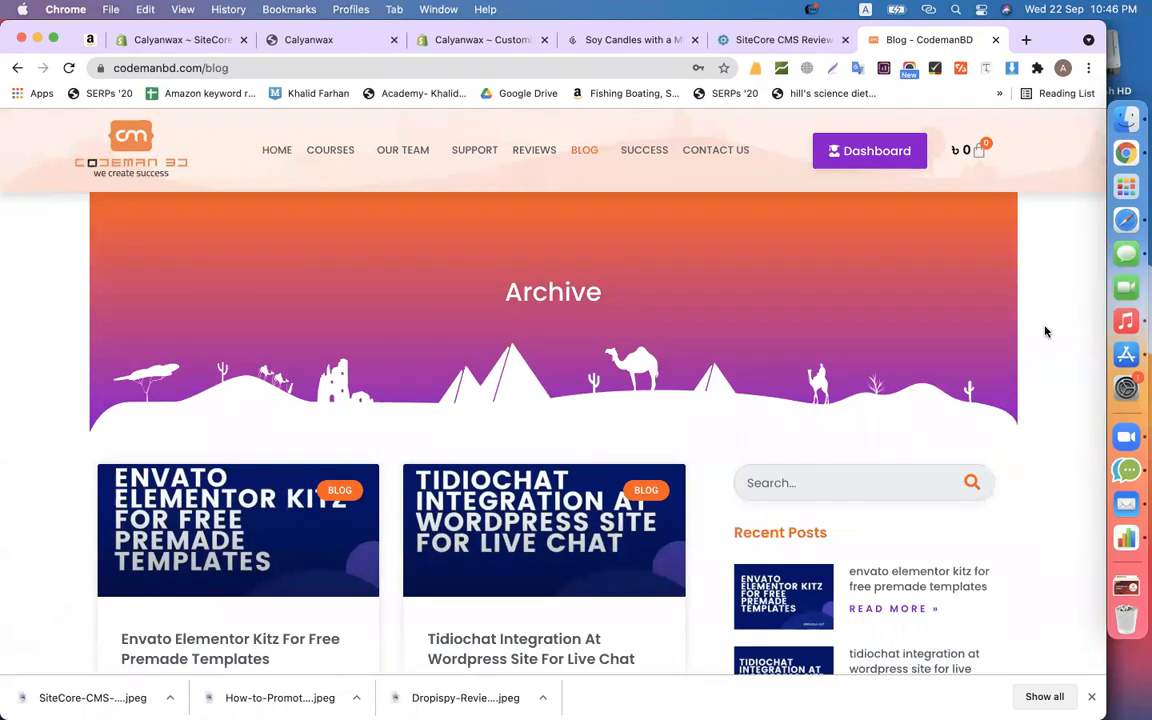
{"action": "scroll", "coordinate": [1045, 332], "scroll_direction": "down", "scroll_amount": 3}
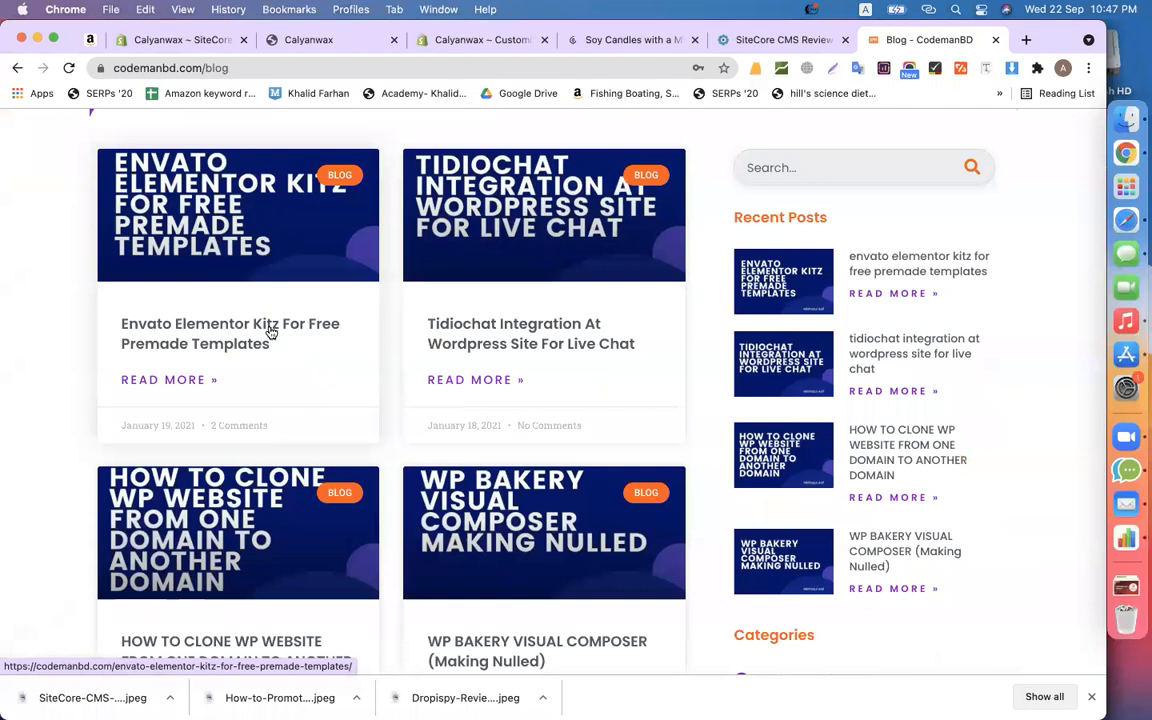
{"action": "scroll", "coordinate": [270, 332], "scroll_direction": "up", "scroll_amount": 3}
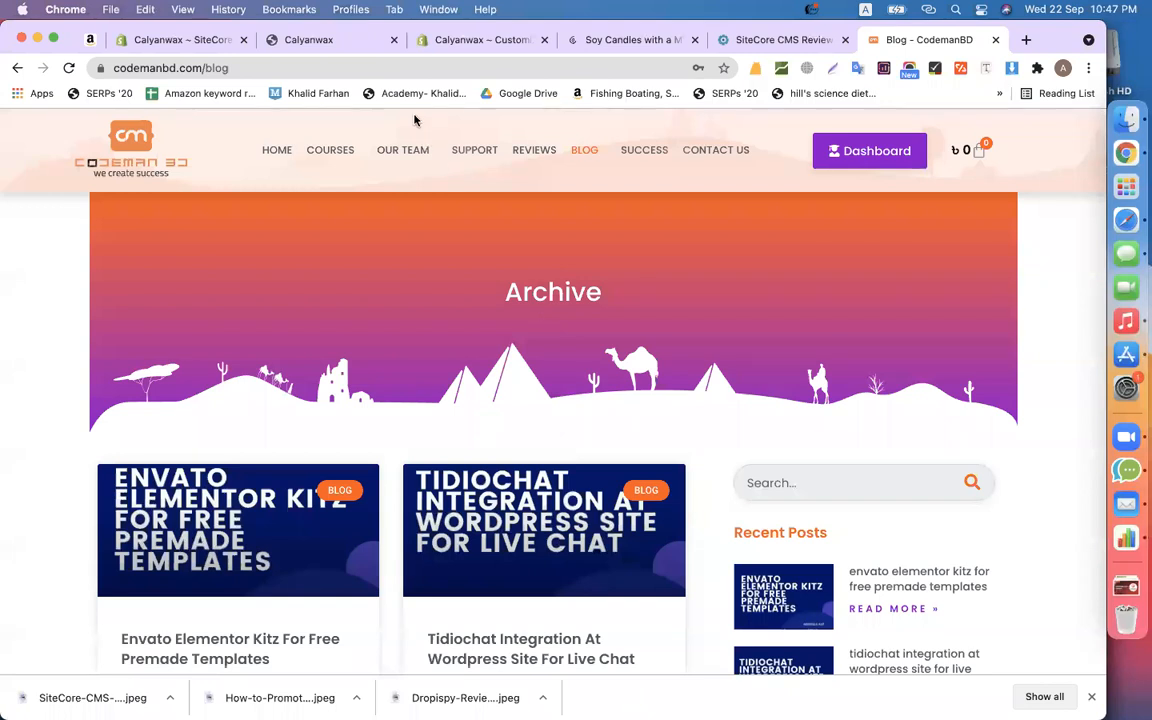
{"action": "left_click", "coordinate": [175, 41]}
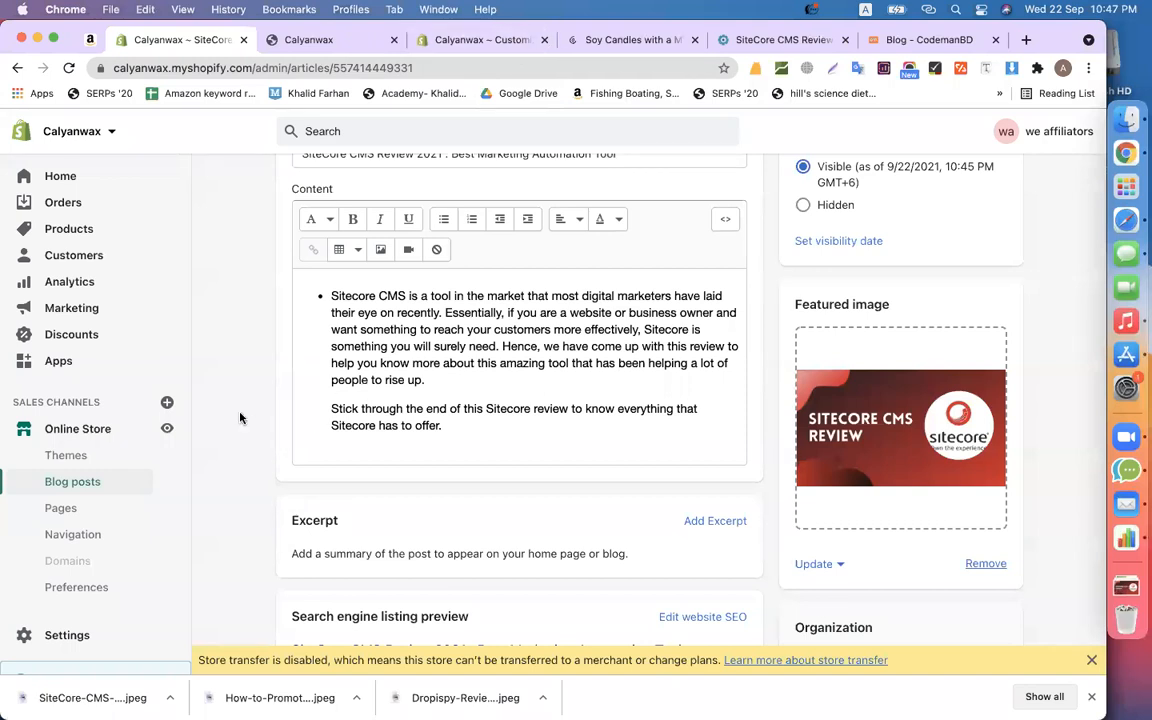
- Open the Main menu from Online Store's Navigation settings for editing
{"action": "left_click", "coordinate": [71, 540]}
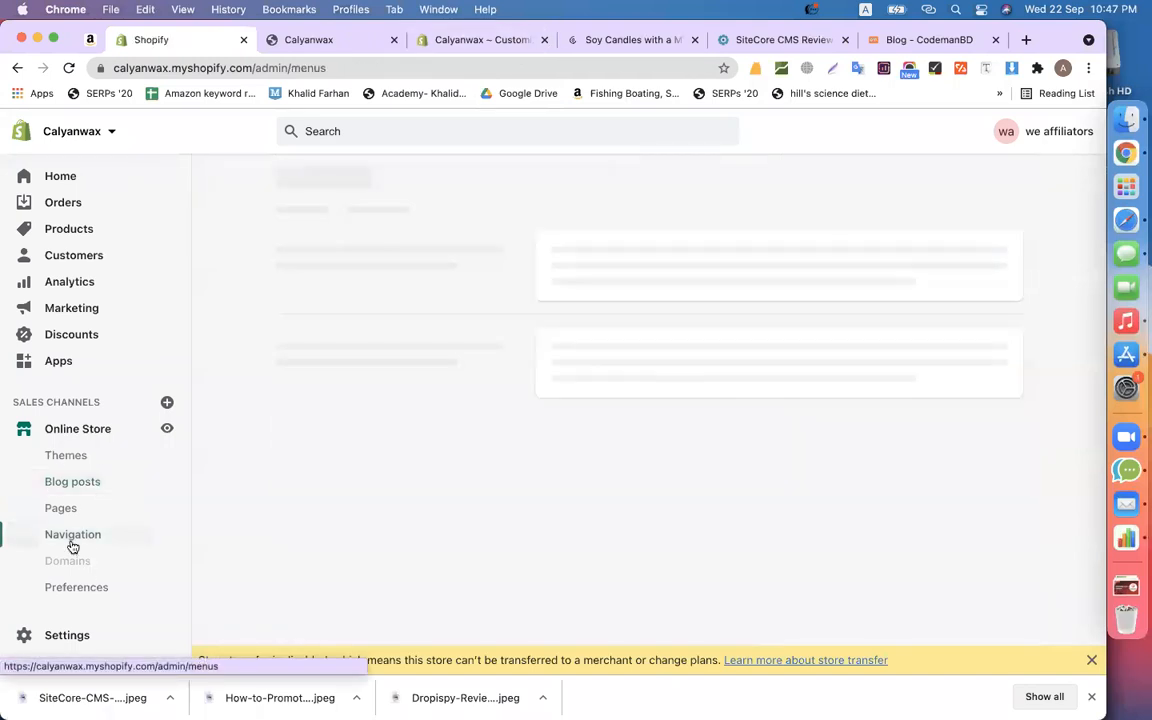
{"action": "left_click", "coordinate": [470, 42]}
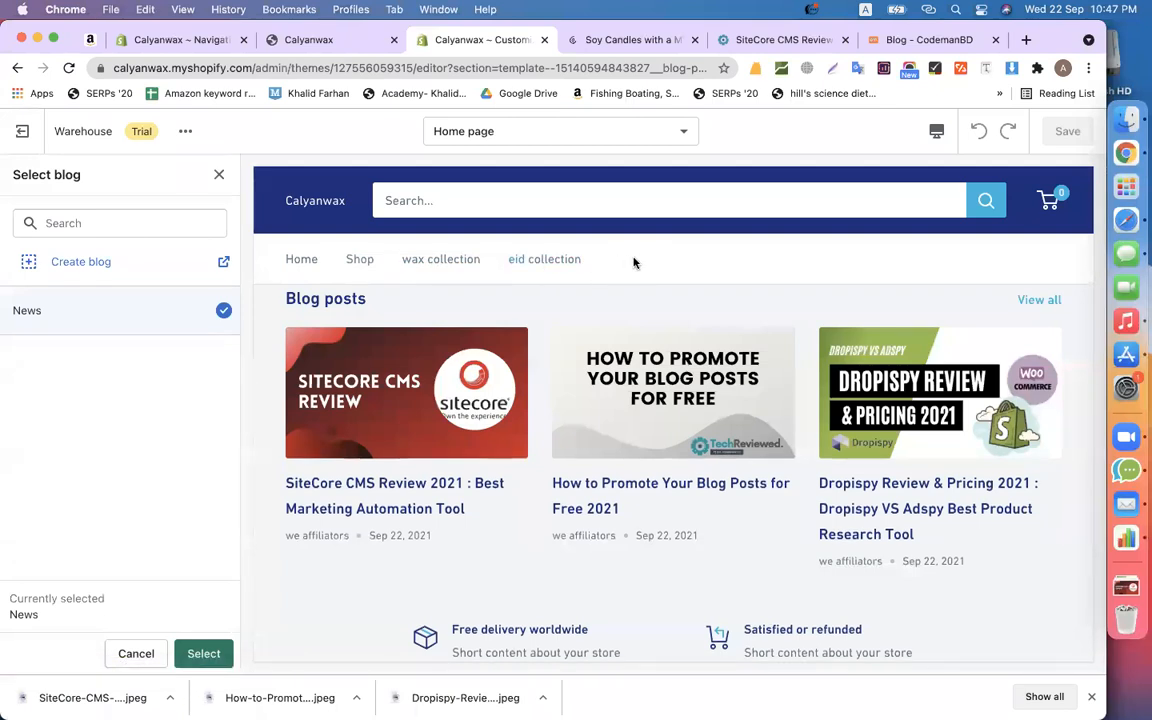
{"action": "left_click", "coordinate": [219, 40]}
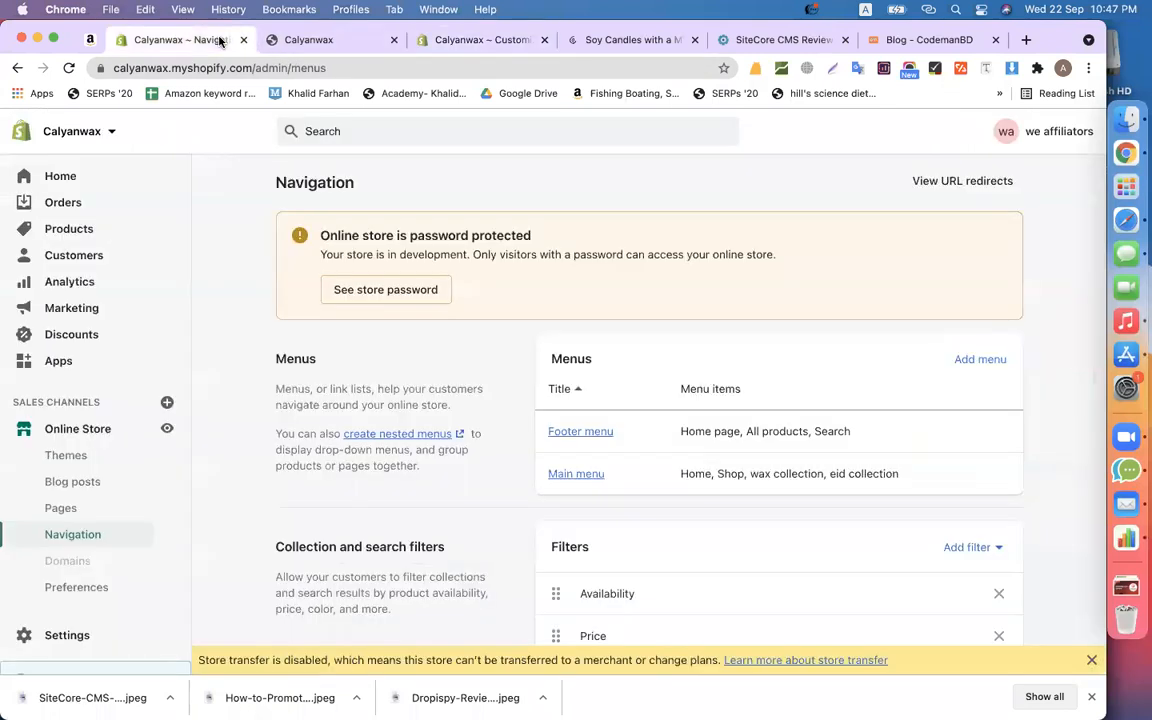
{"action": "scroll", "coordinate": [787, 541], "scroll_direction": "down", "scroll_amount": 2}
{"action": "left_click", "coordinate": [562, 369]}
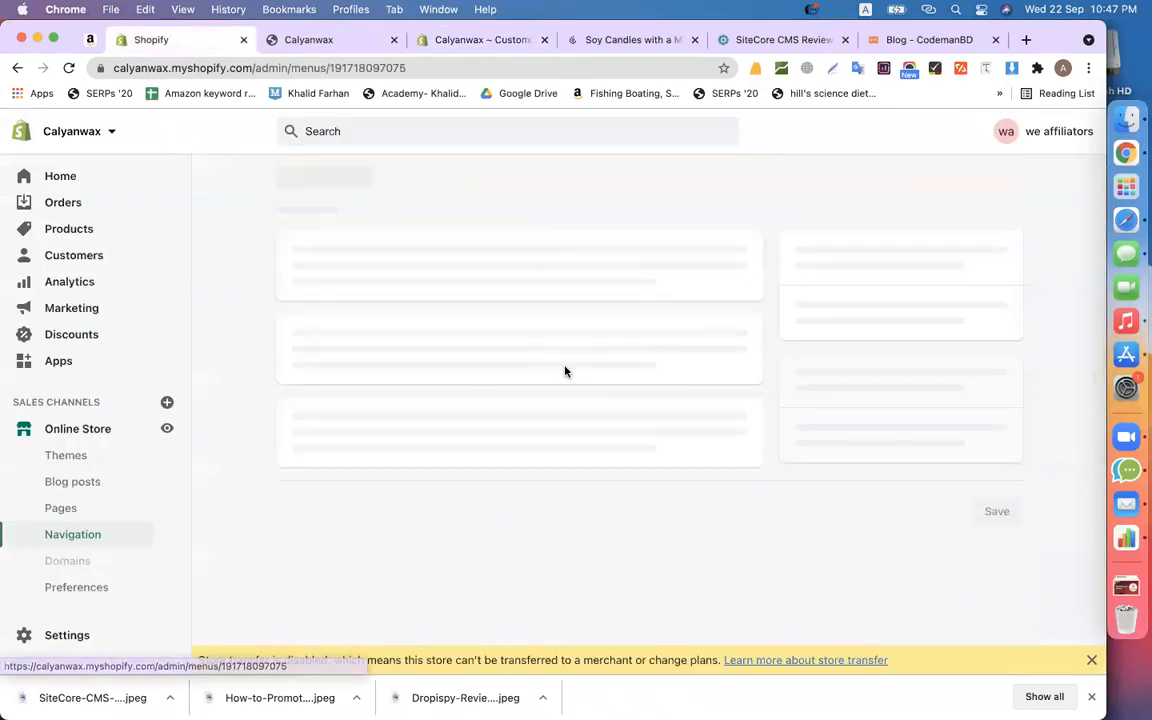
- Add a News item linked to Blogs > News and save the Main menu
{"action": "left_click", "coordinate": [354, 544]}
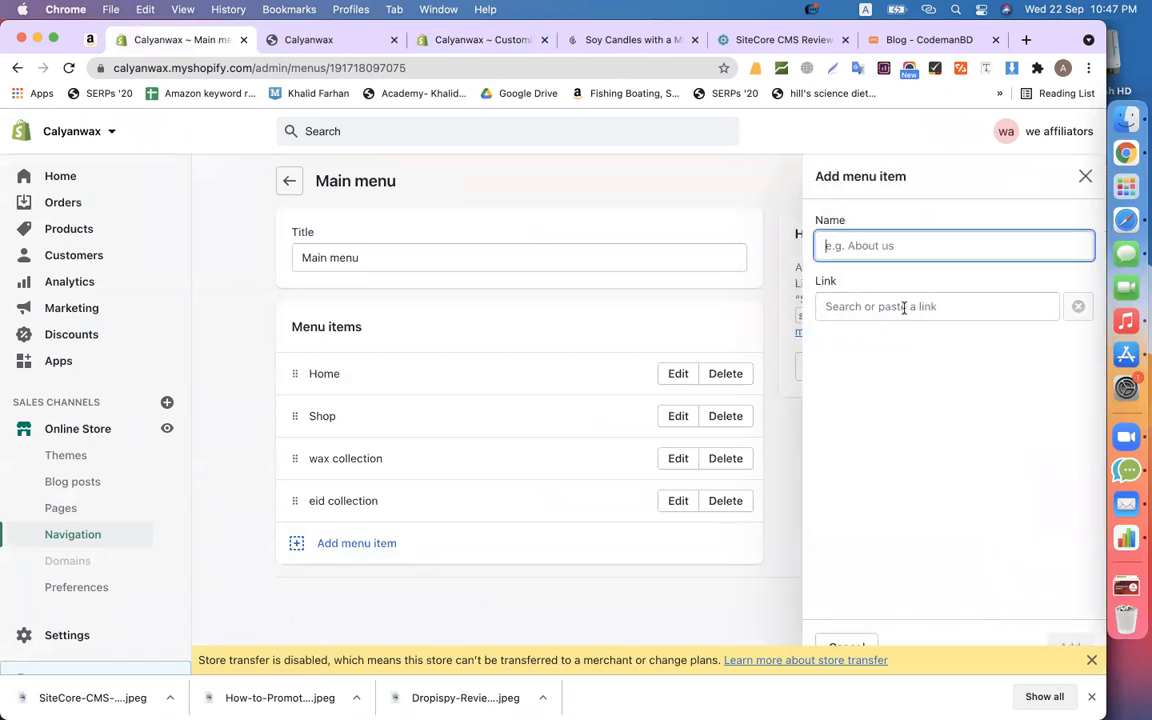
{"action": "left_click", "coordinate": [904, 308]}
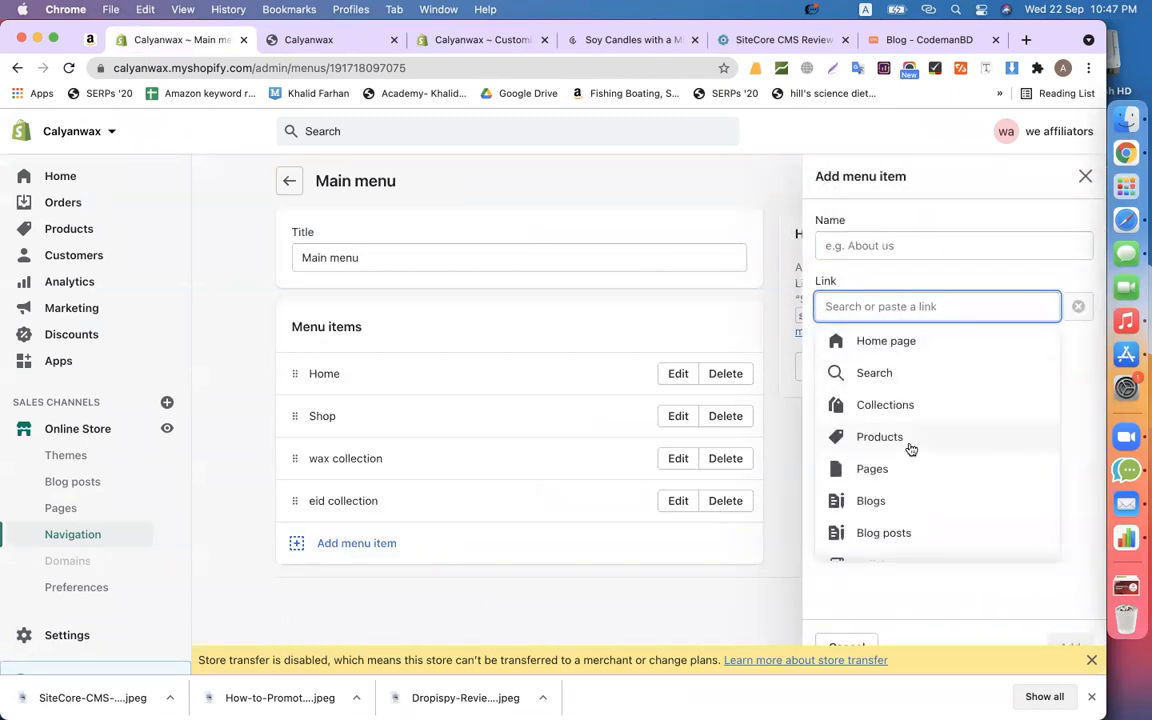
{"action": "scroll", "coordinate": [909, 448], "scroll_direction": "down", "scroll_amount": 1}
{"action": "left_click", "coordinate": [885, 481]}
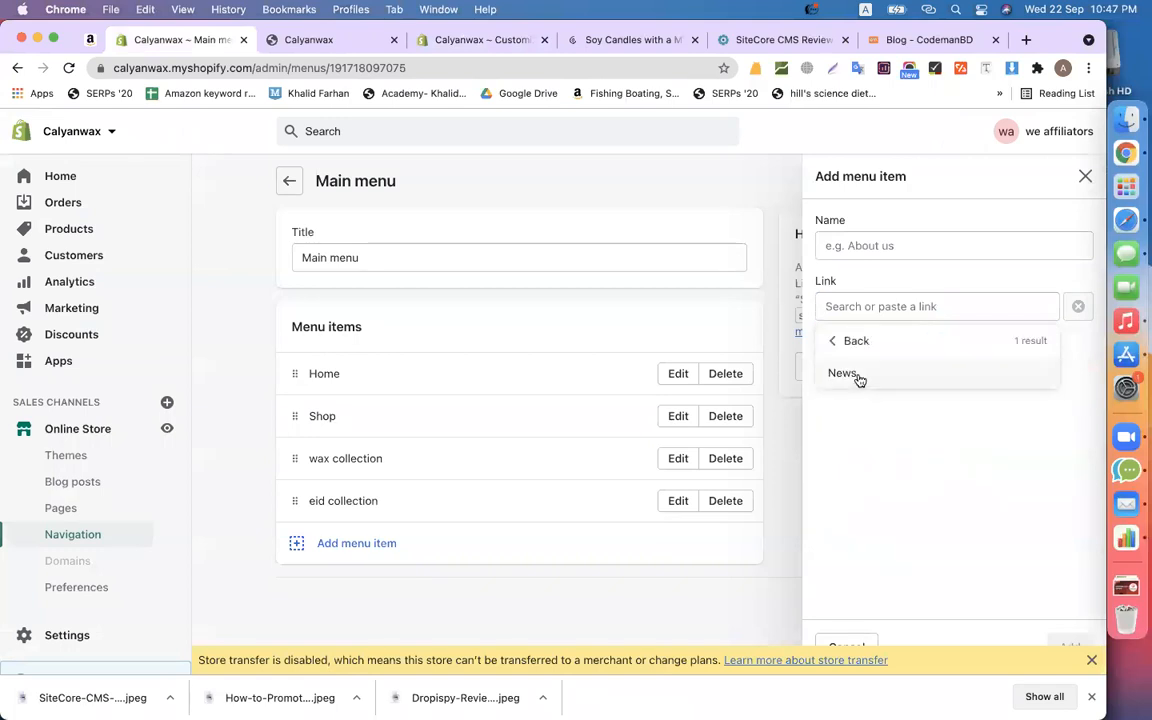
{"action": "left_click", "coordinate": [845, 373]}
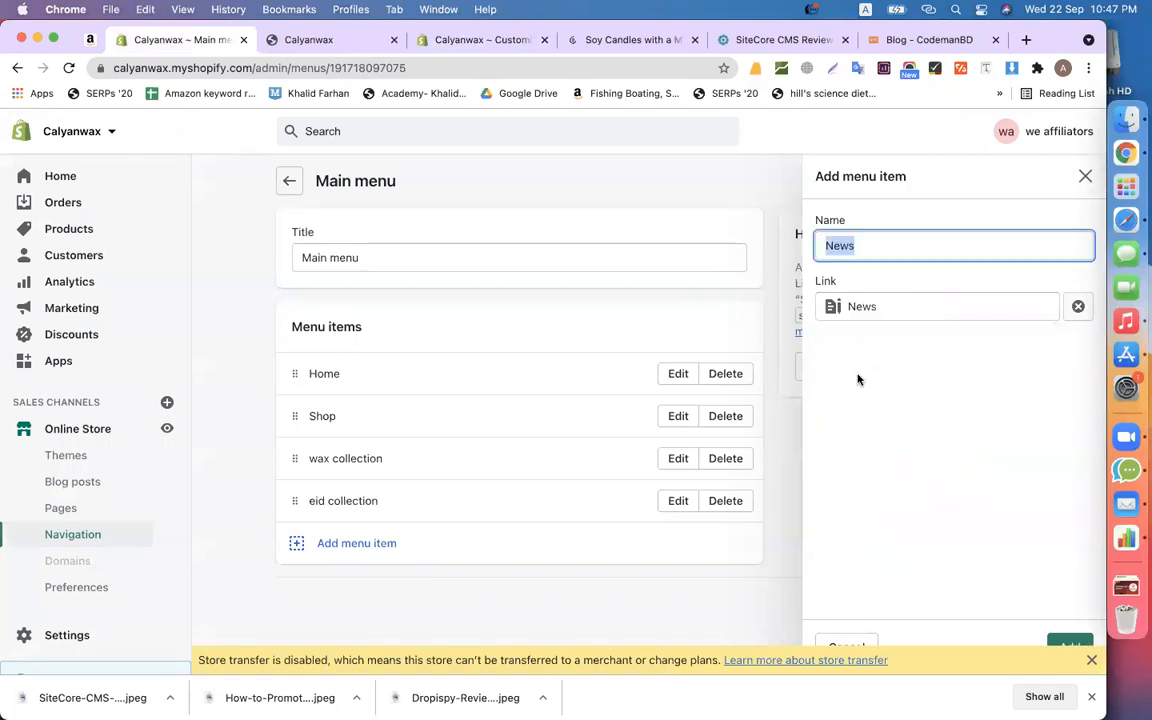
{"action": "left_click", "coordinate": [1070, 646]}
{"action": "left_click", "coordinate": [997, 139]}
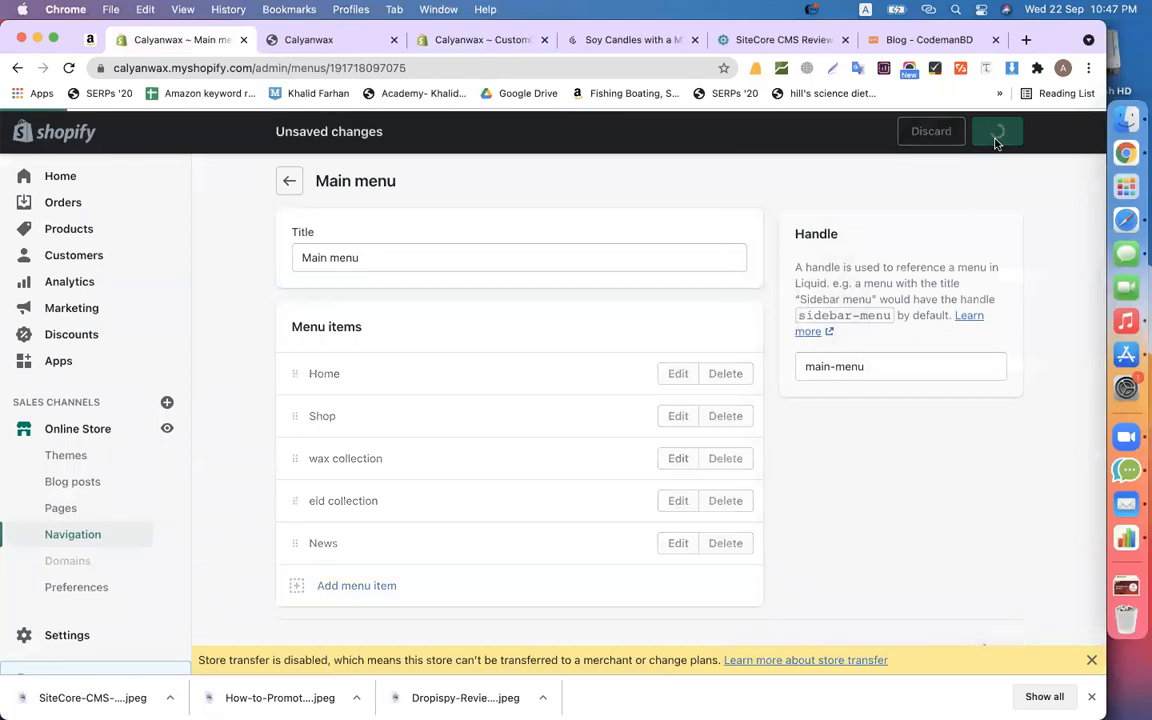
{"action": "left_click", "coordinate": [481, 40]}
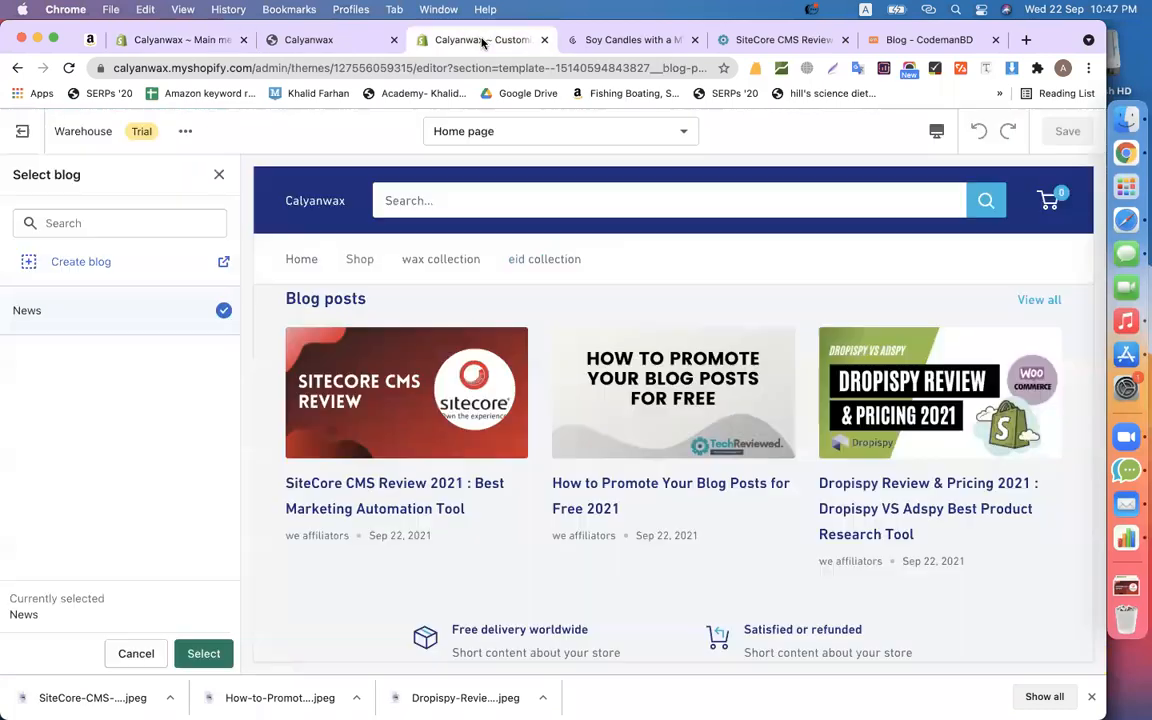
- Confirm News as the section's blog, save the theme, and open the News link in a new tab
{"action": "left_click", "coordinate": [200, 655]}
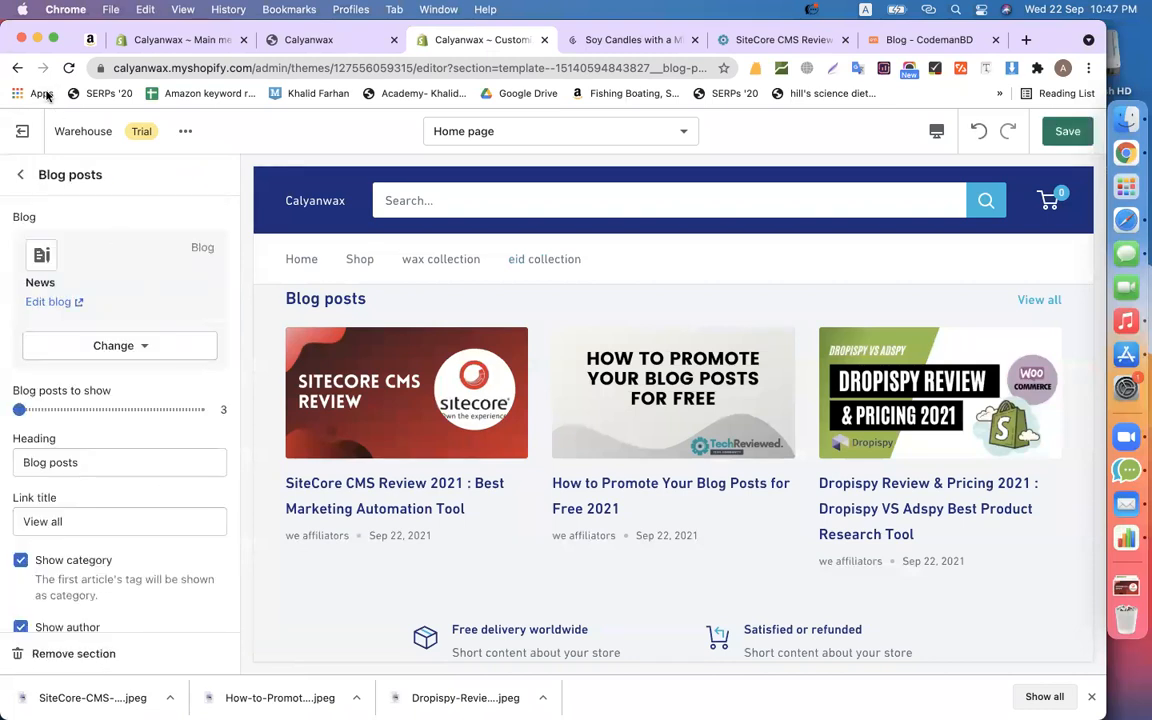
{"action": "left_click", "coordinate": [1067, 131]}
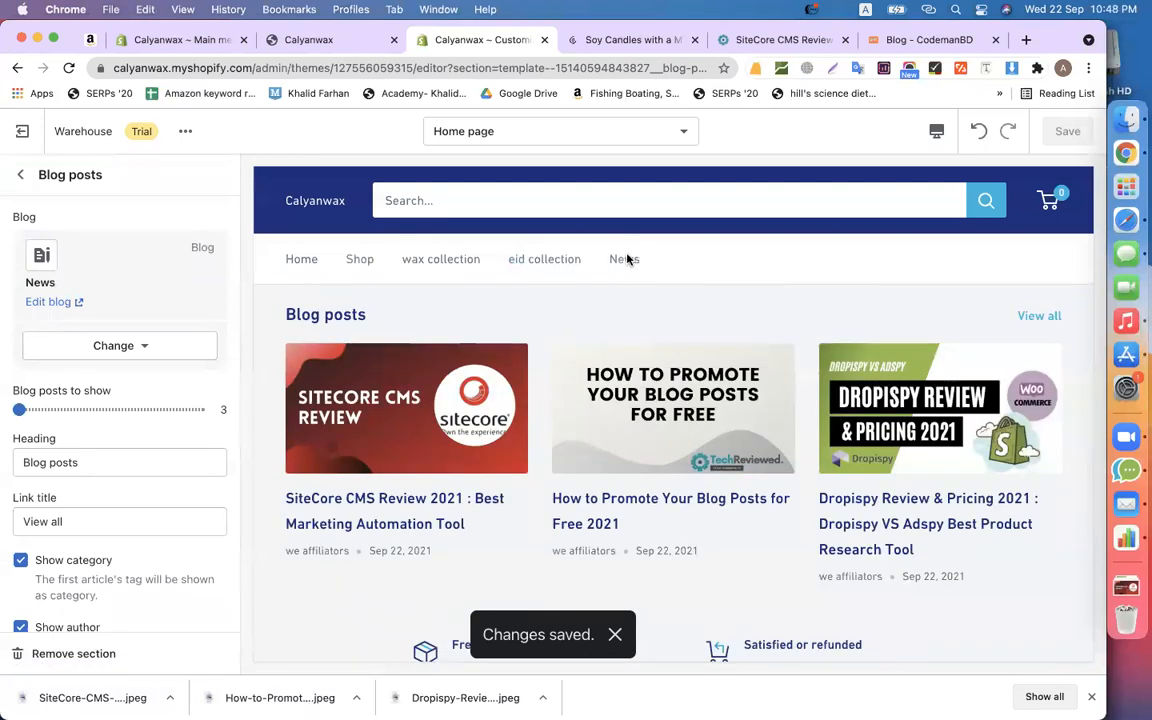
{"action": "right_click", "coordinate": [621, 260]}
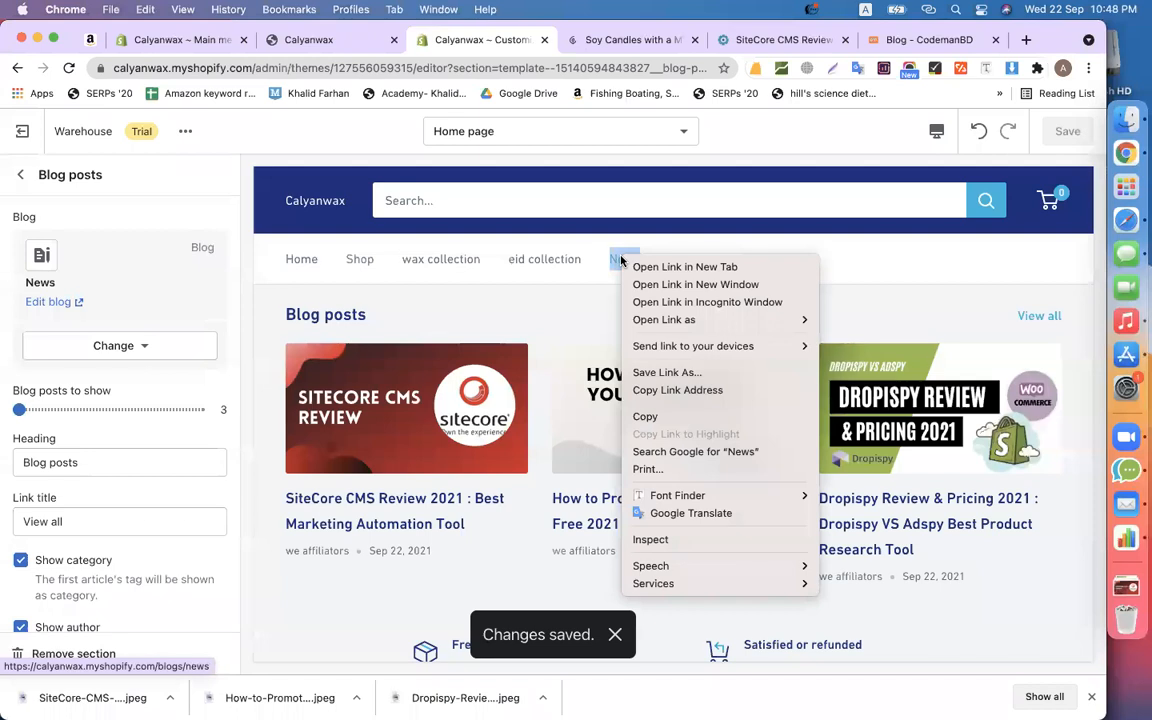
{"action": "left_click", "coordinate": [640, 266]}
- Check the News blog page, dismiss its error alert, and open the Blog posts list
{"action": "left_click", "coordinate": [535, 44]}
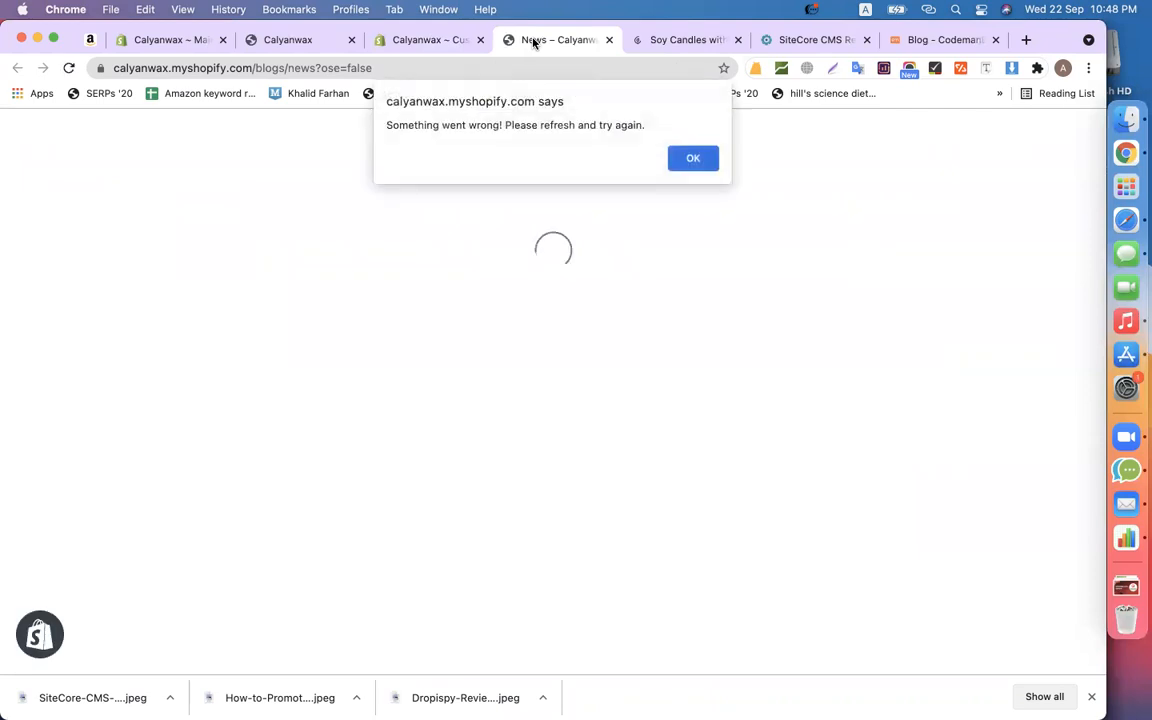
{"action": "left_click", "coordinate": [692, 159]}
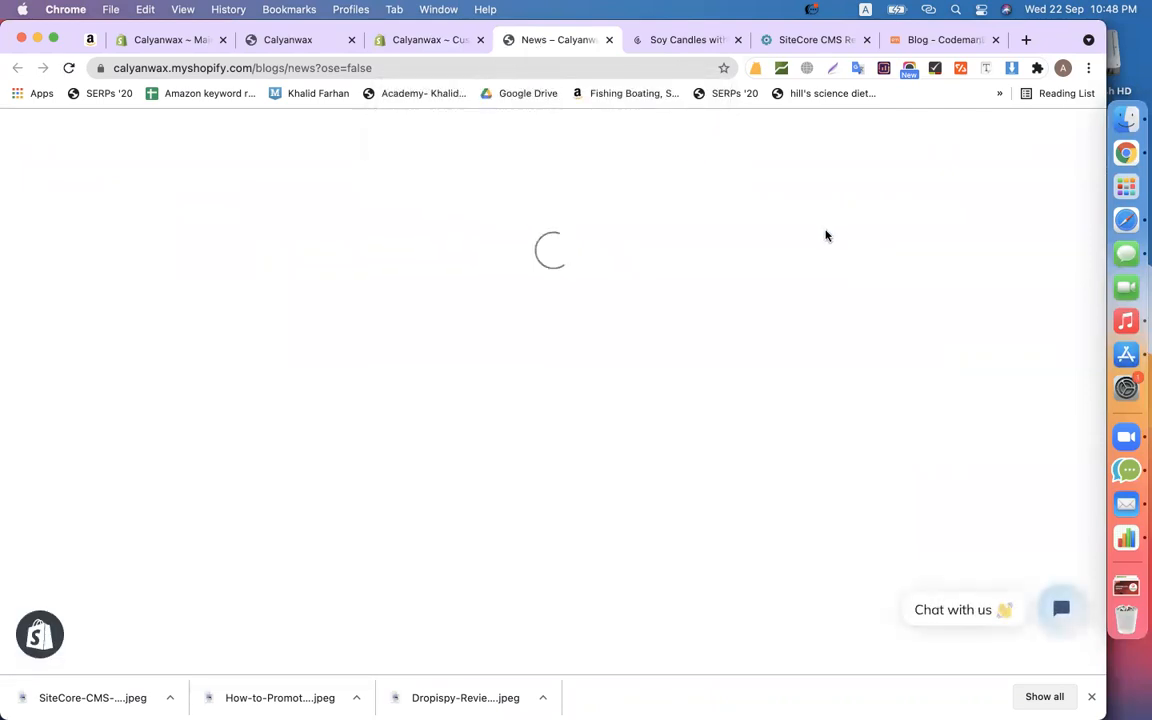
{"action": "left_click", "coordinate": [168, 39]}
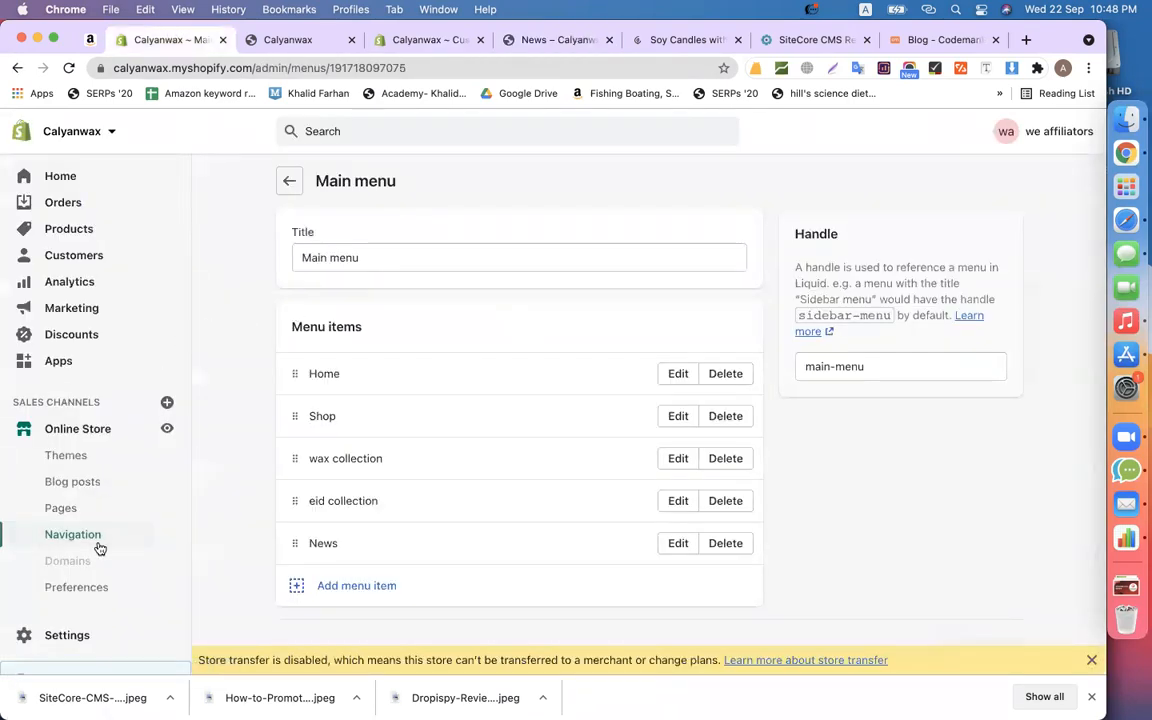
{"action": "left_click", "coordinate": [84, 481]}
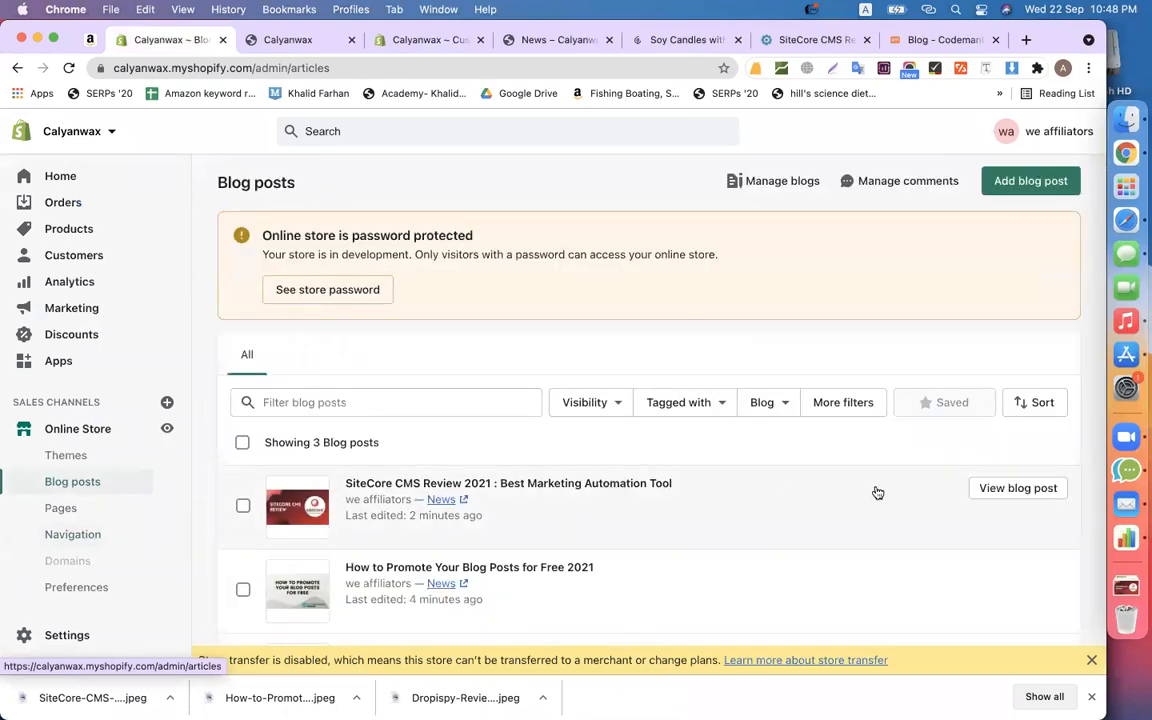
- Try viewing the SiteCore CMS Review post live, dismiss the alert and download shelf, and return to the preview
{"action": "left_click", "coordinate": [1035, 490]}
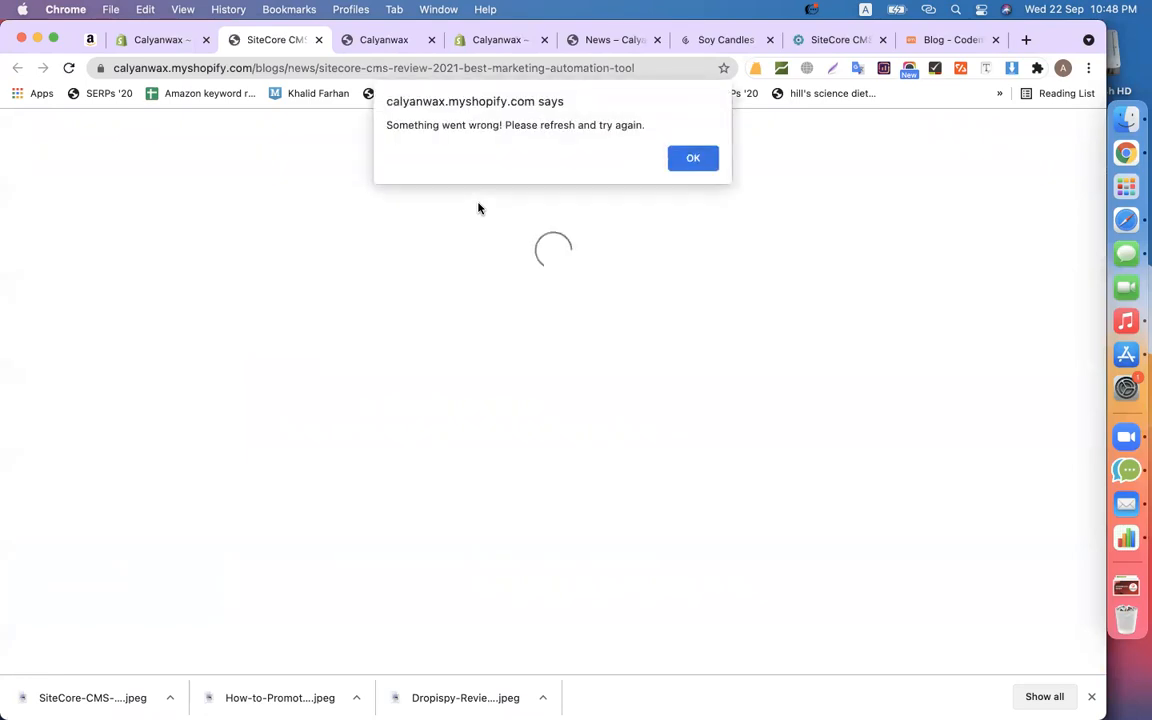
{"action": "left_click", "coordinate": [693, 159]}
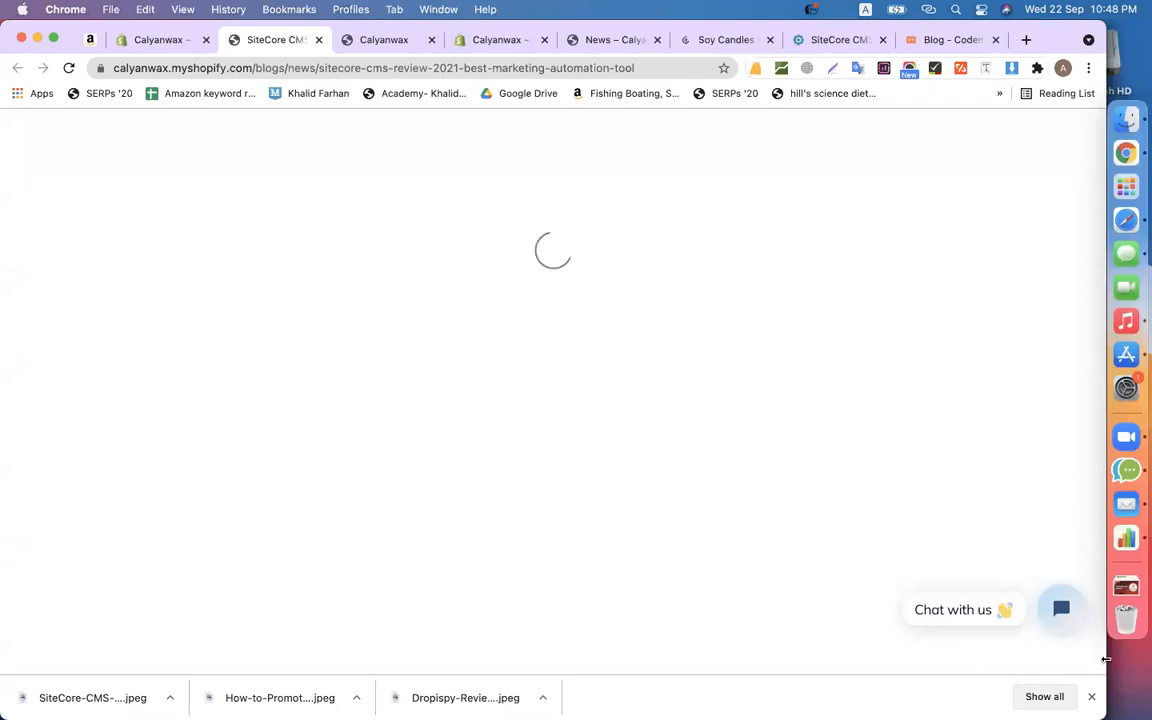
{"action": "left_click", "coordinate": [1091, 696]}
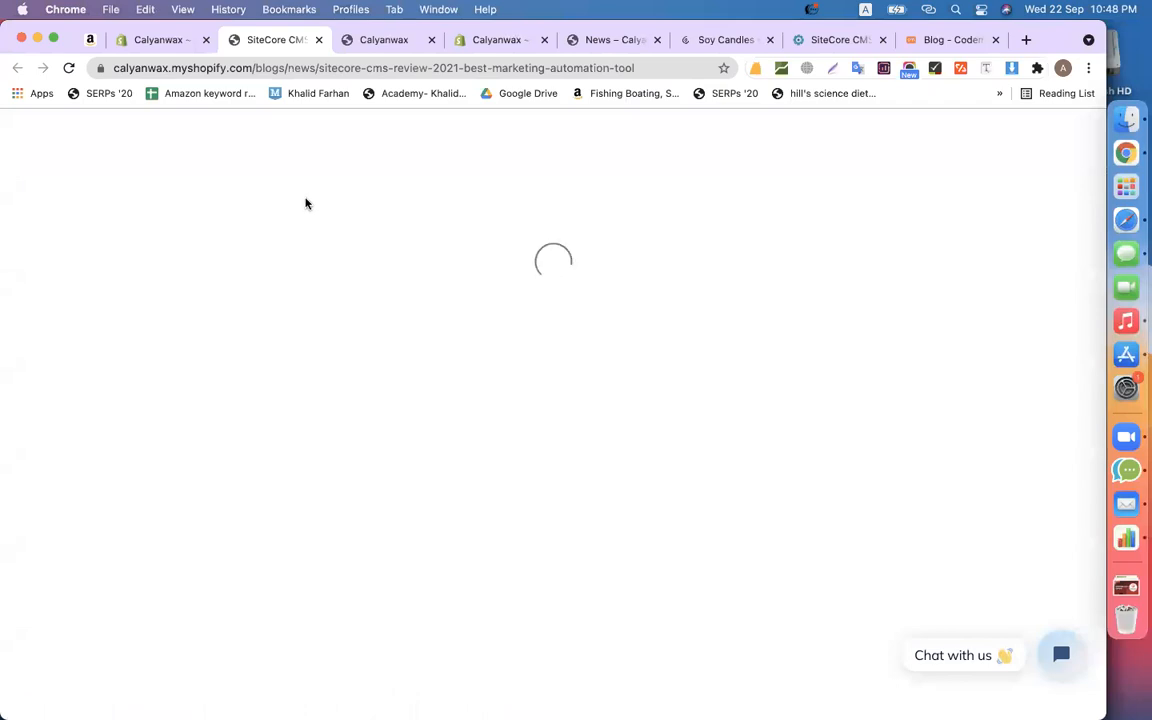
{"action": "left_click", "coordinate": [166, 40]}
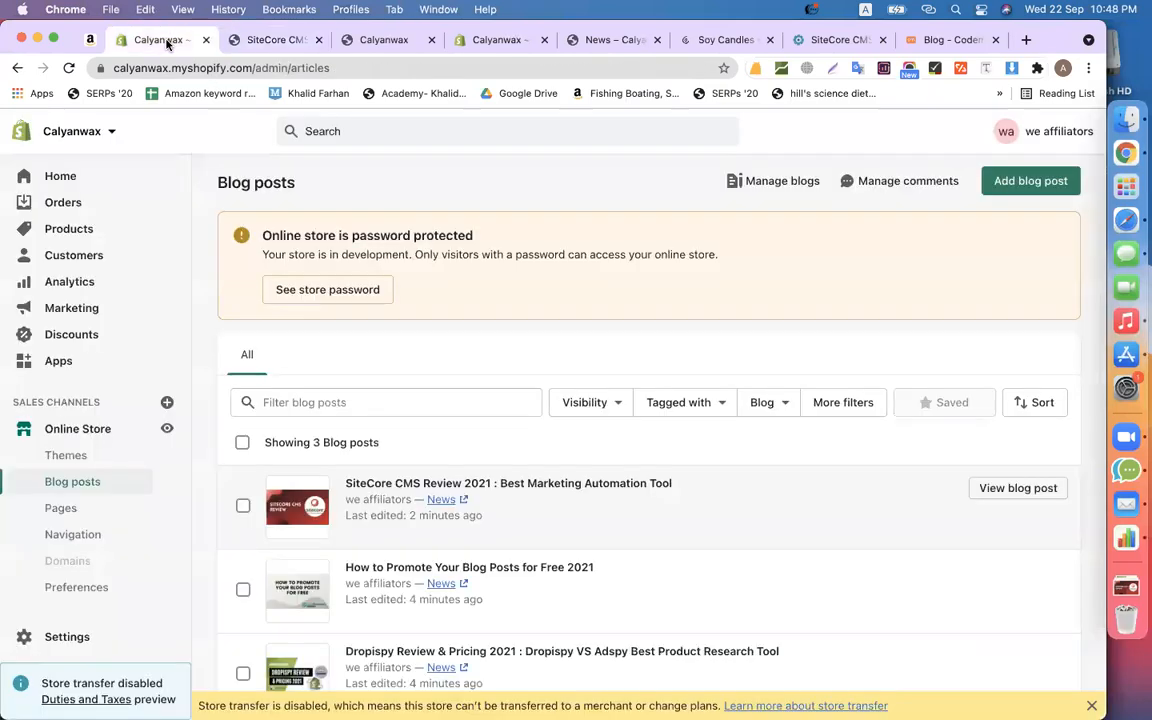
{"action": "left_click", "coordinate": [400, 41]}
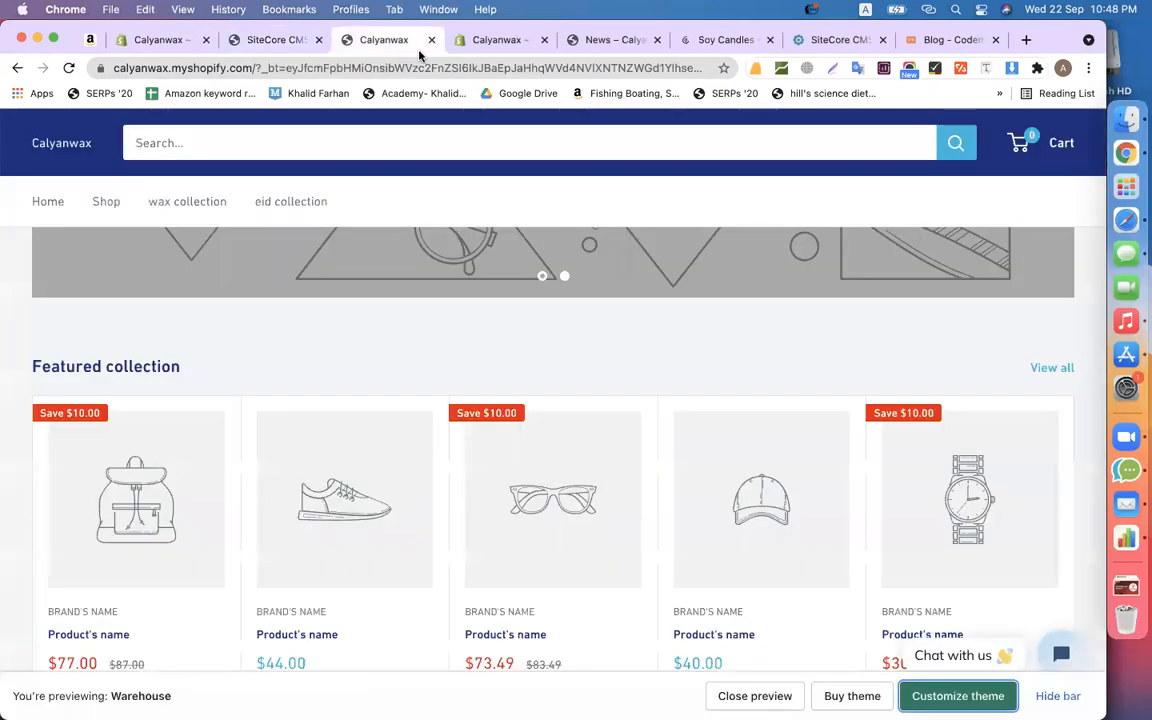
- Switch to the theme editor and scroll through the home page preview, glancing at the News page
{"action": "left_click", "coordinate": [493, 40]}
{"action": "scroll", "coordinate": [602, 398], "scroll_direction": "up", "scroll_amount": 3}
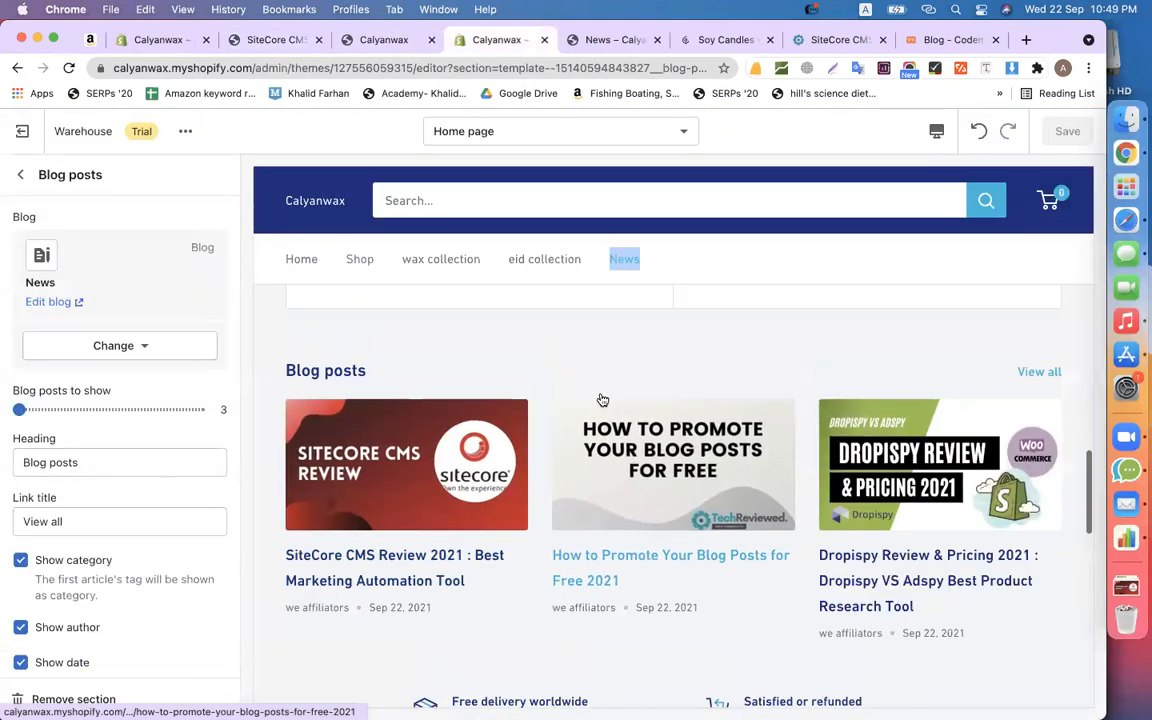
{"action": "left_click", "coordinate": [589, 41]}
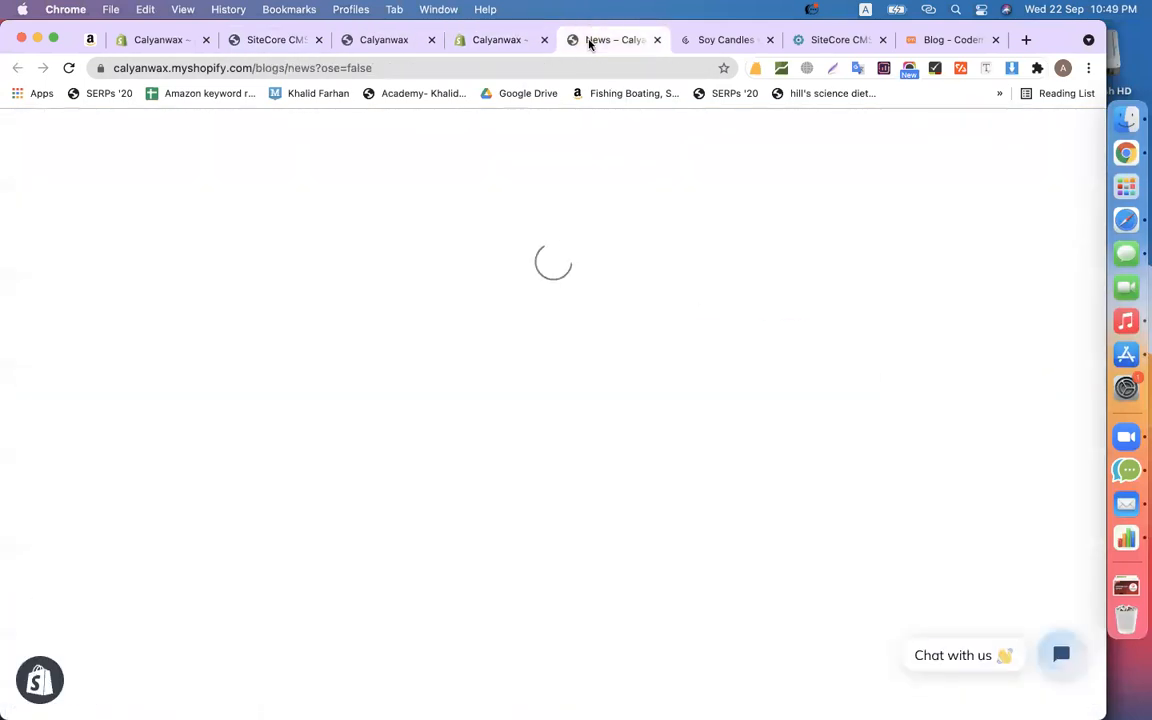
{"action": "left_click", "coordinate": [488, 41]}
{"action": "scroll", "coordinate": [449, 326], "scroll_direction": "down", "scroll_amount": 5}
{"action": "scroll", "coordinate": [449, 326], "scroll_direction": "down", "scroll_amount": 2}
{"action": "scroll", "coordinate": [357, 419], "scroll_direction": "up", "scroll_amount": 5}
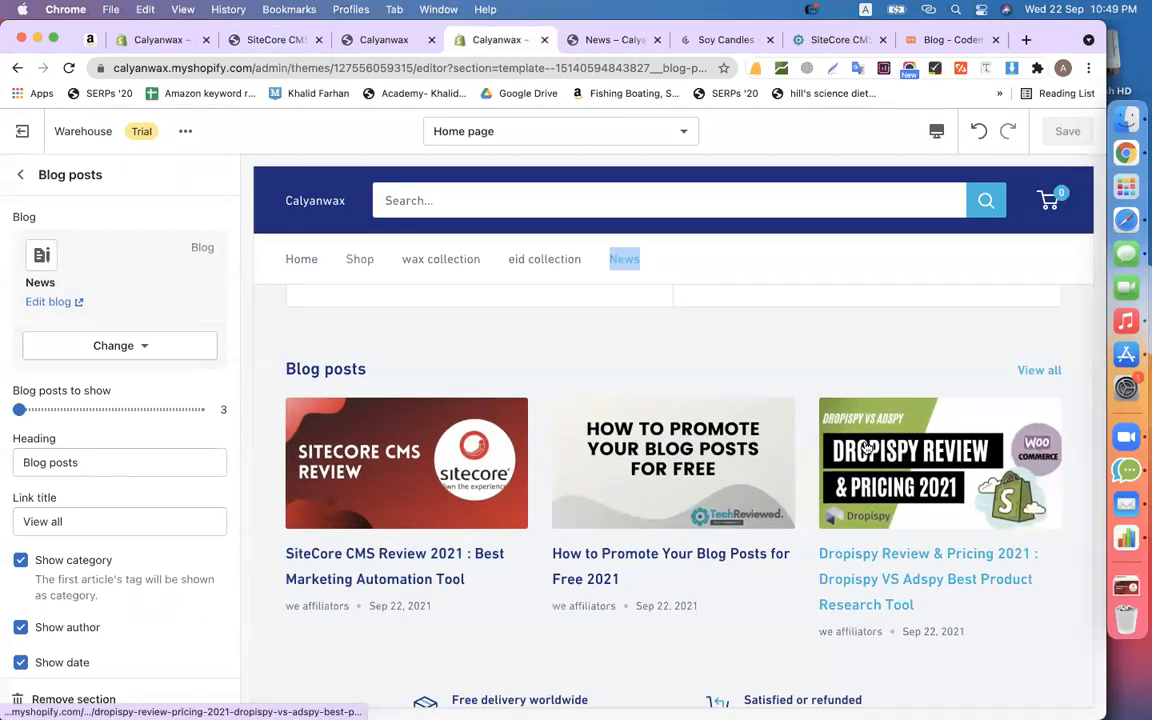
- Try dragging the blog section's slider to show more blog posts
{"action": "left_click", "coordinate": [20, 409]}
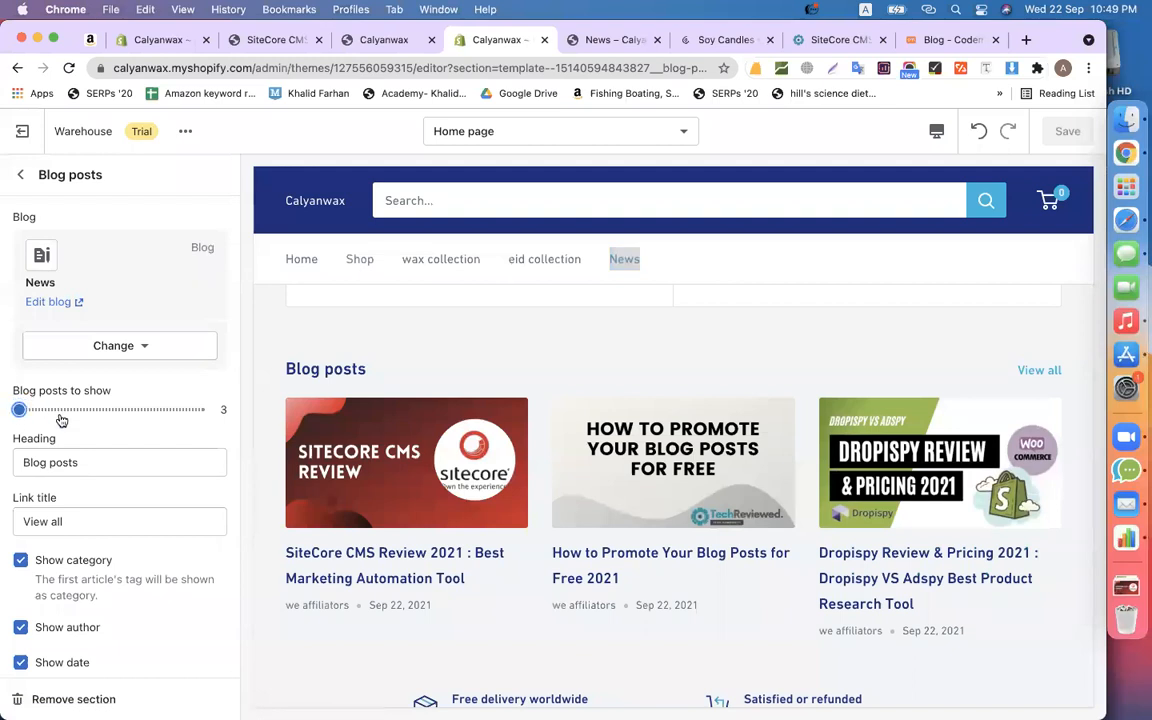
{"action": "left_click_drag", "start_coordinate": [20, 409], "coordinate": [54, 414]}
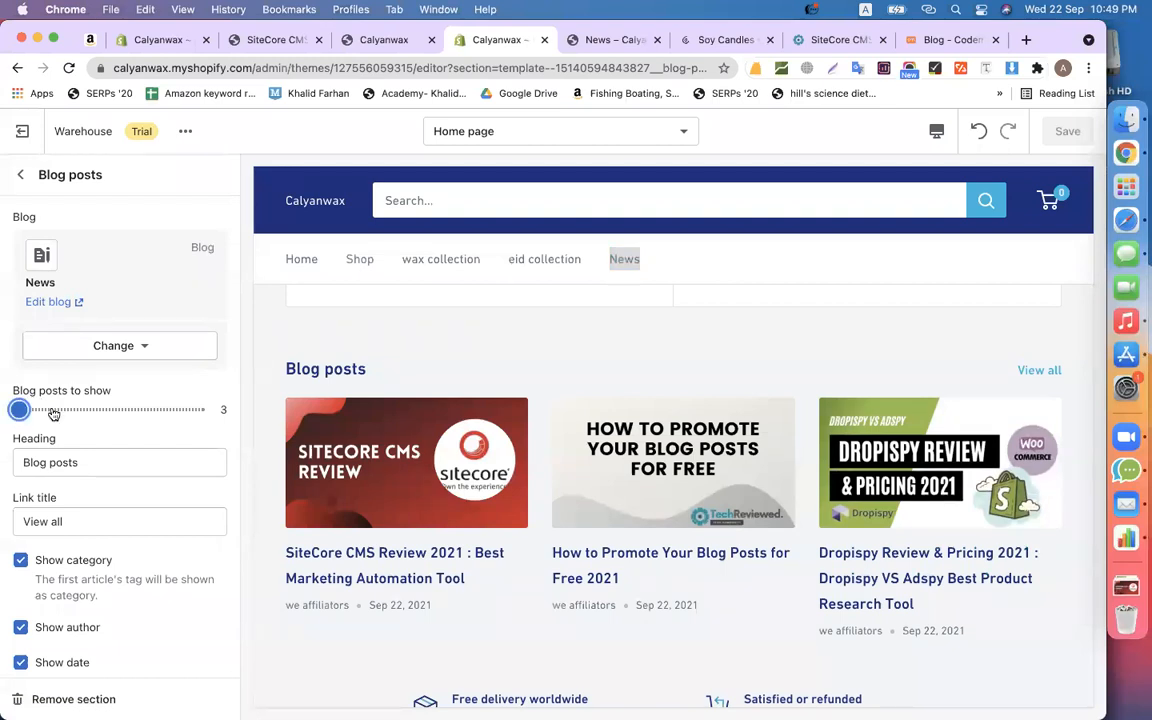
{"action": "scroll", "coordinate": [468, 373], "scroll_direction": "down", "scroll_amount": 5}
{"action": "scroll", "coordinate": [468, 373], "scroll_direction": "up", "scroll_amount": 2}
{"action": "scroll", "coordinate": [468, 373], "scroll_direction": "down", "scroll_amount": 1}
- Return to the home page section list, review the sections, and bring up the calyanwaxco.com store
{"action": "left_click", "coordinate": [20, 174]}
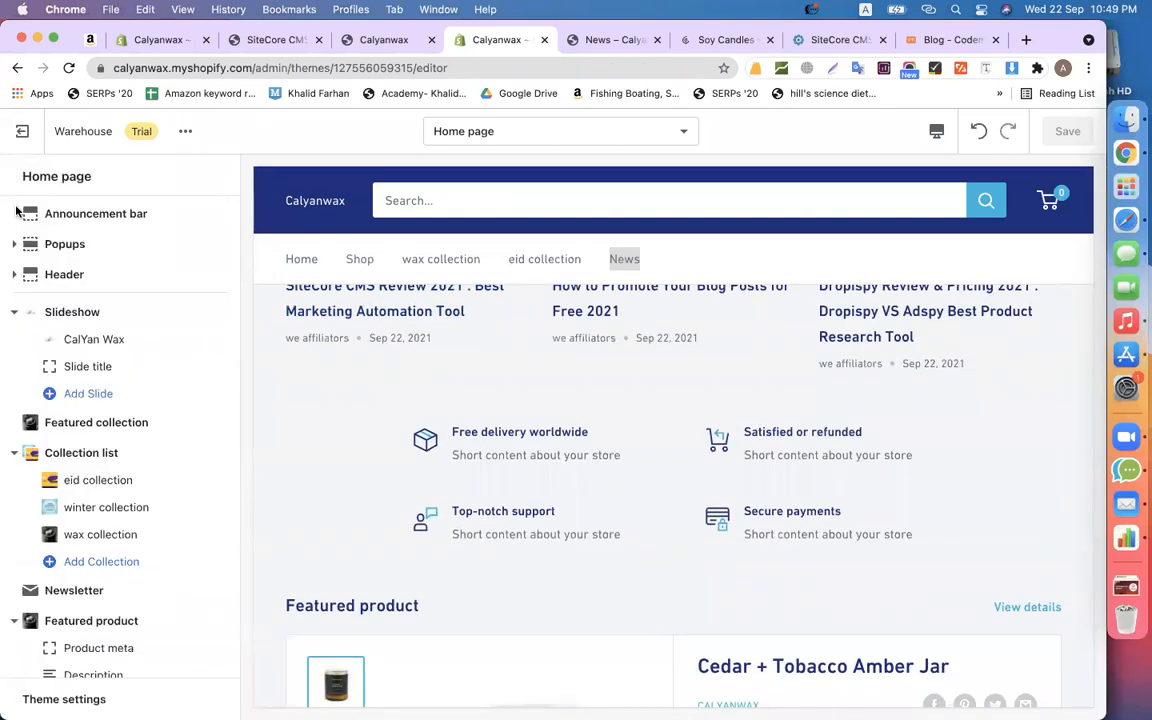
{"action": "scroll", "coordinate": [517, 476], "scroll_direction": "down", "scroll_amount": 4}
{"action": "scroll", "coordinate": [172, 571], "scroll_direction": "down", "scroll_amount": 6}
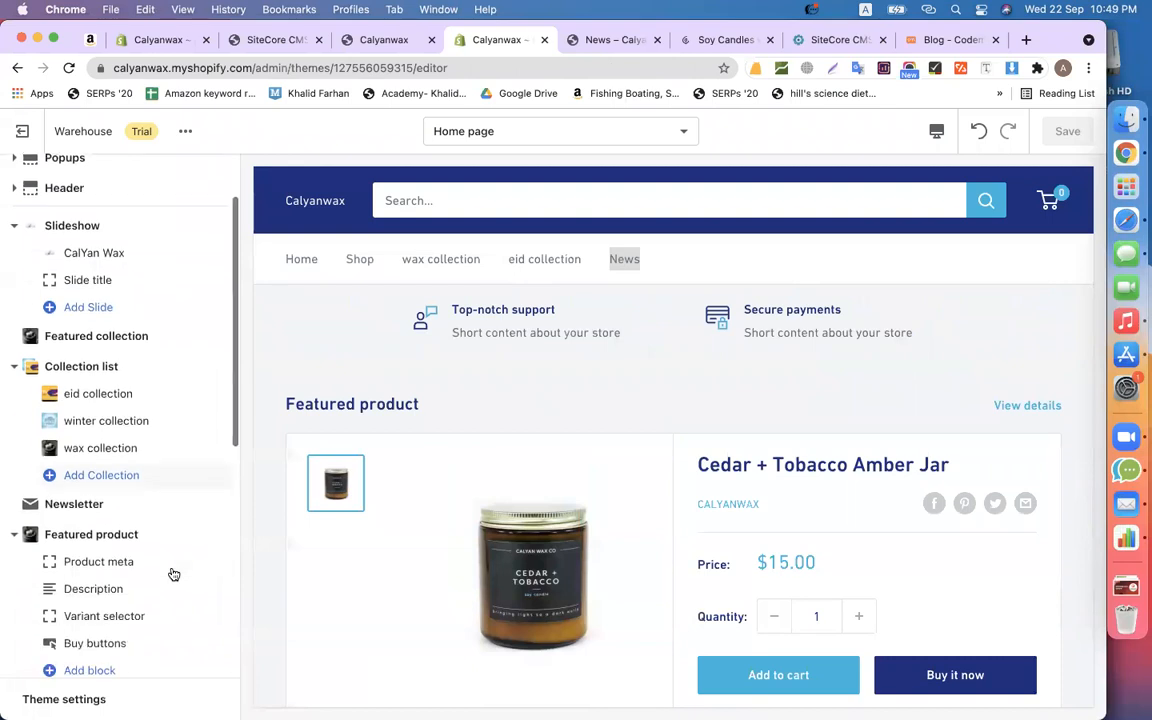
{"action": "scroll", "coordinate": [498, 416], "scroll_direction": "up", "scroll_amount": 2}
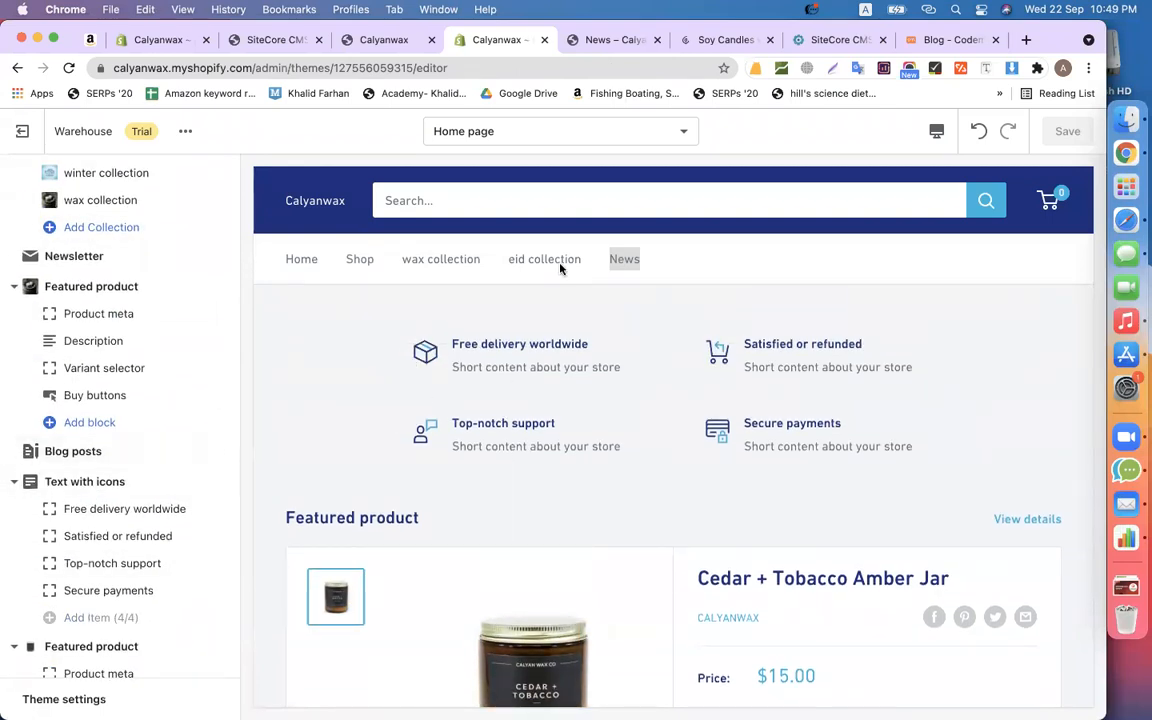
{"action": "scroll", "coordinate": [560, 268], "scroll_direction": "down", "scroll_amount": 4}
{"action": "scroll", "coordinate": [635, 326], "scroll_direction": "up", "scroll_amount": 5}
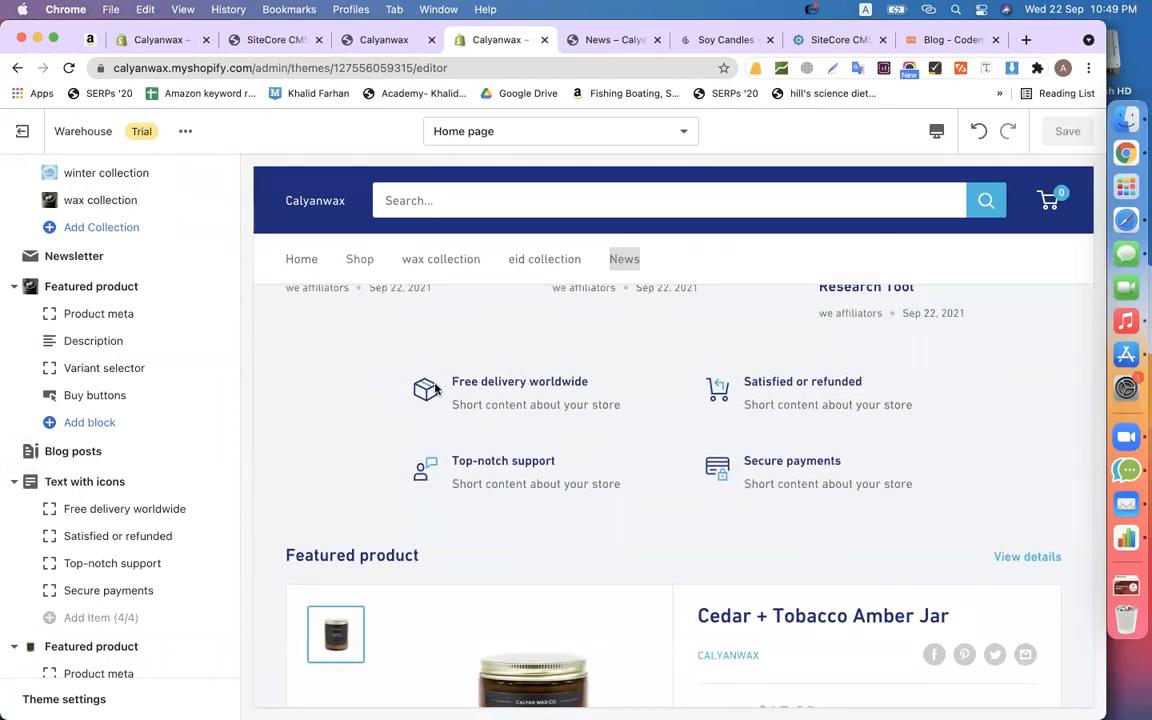
{"action": "scroll", "coordinate": [712, 505], "scroll_direction": "up", "scroll_amount": 4}
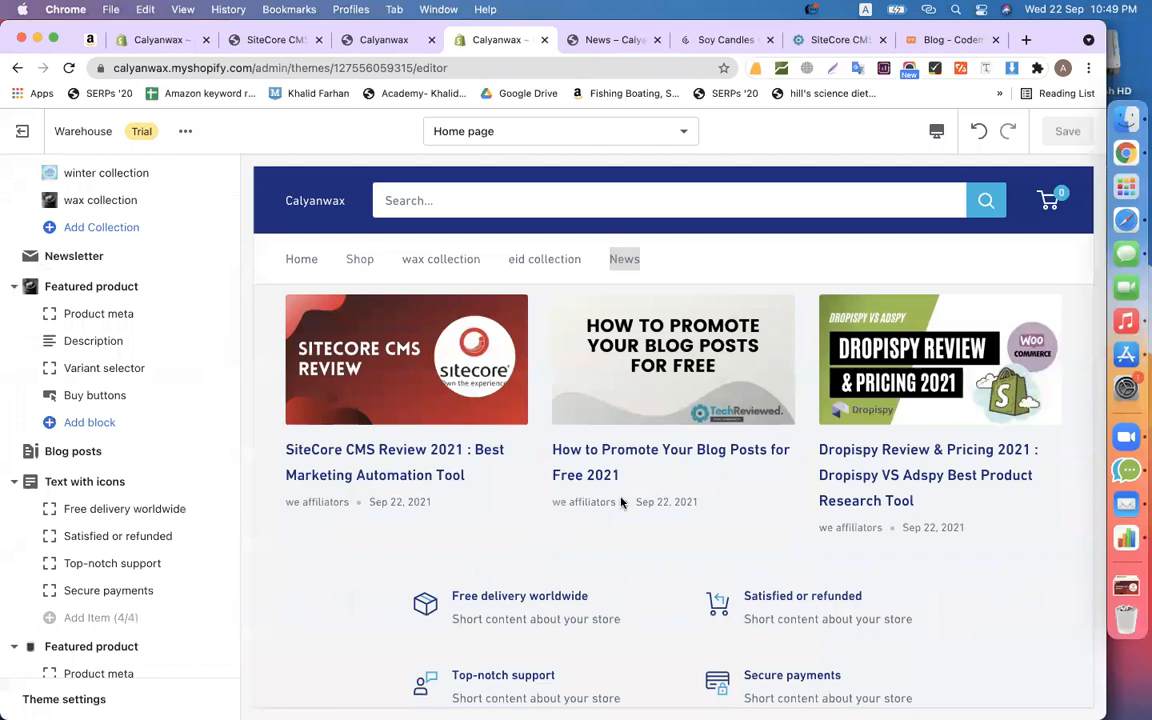
{"action": "scroll", "coordinate": [620, 502], "scroll_direction": "down", "scroll_amount": 5}
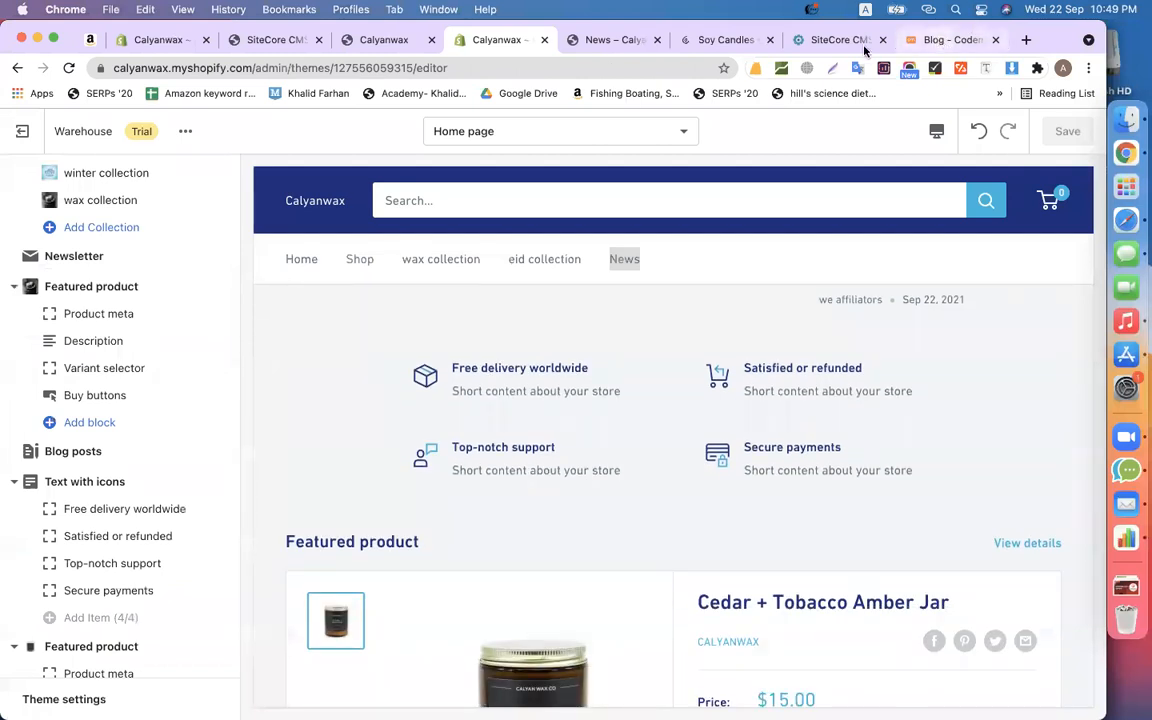
{"action": "left_click", "coordinate": [731, 41]}
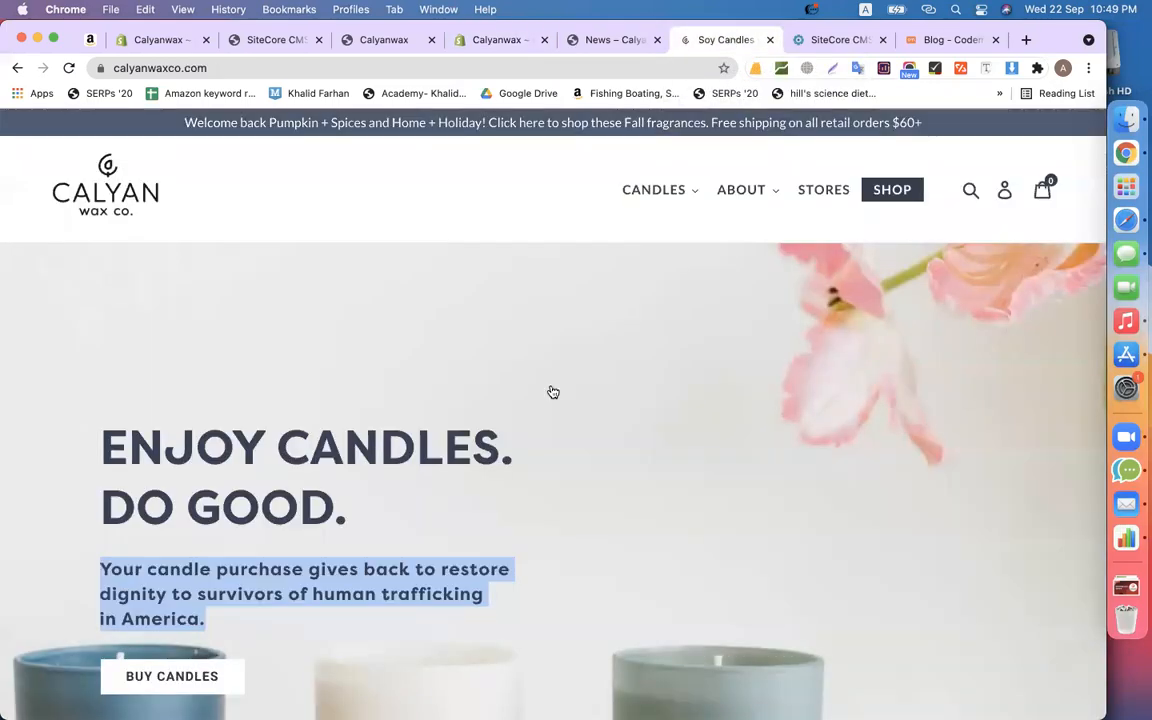
- Scroll calyanwaxco.com down to the footer and back up, then return to the Calyanwax preview tab
{"action": "scroll", "coordinate": [553, 390], "scroll_direction": "down", "scroll_amount": 12}
{"action": "scroll", "coordinate": [552, 385], "scroll_direction": "down", "scroll_amount": 15}
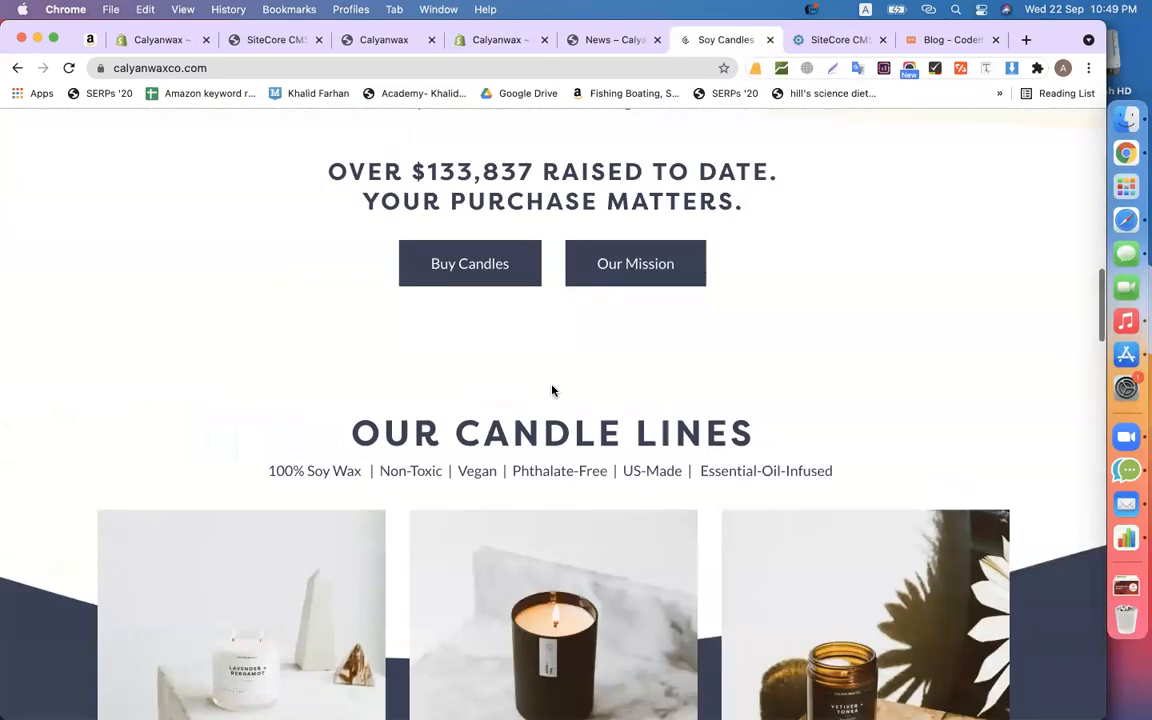
{"action": "scroll", "coordinate": [553, 392], "scroll_direction": "down", "scroll_amount": 15}
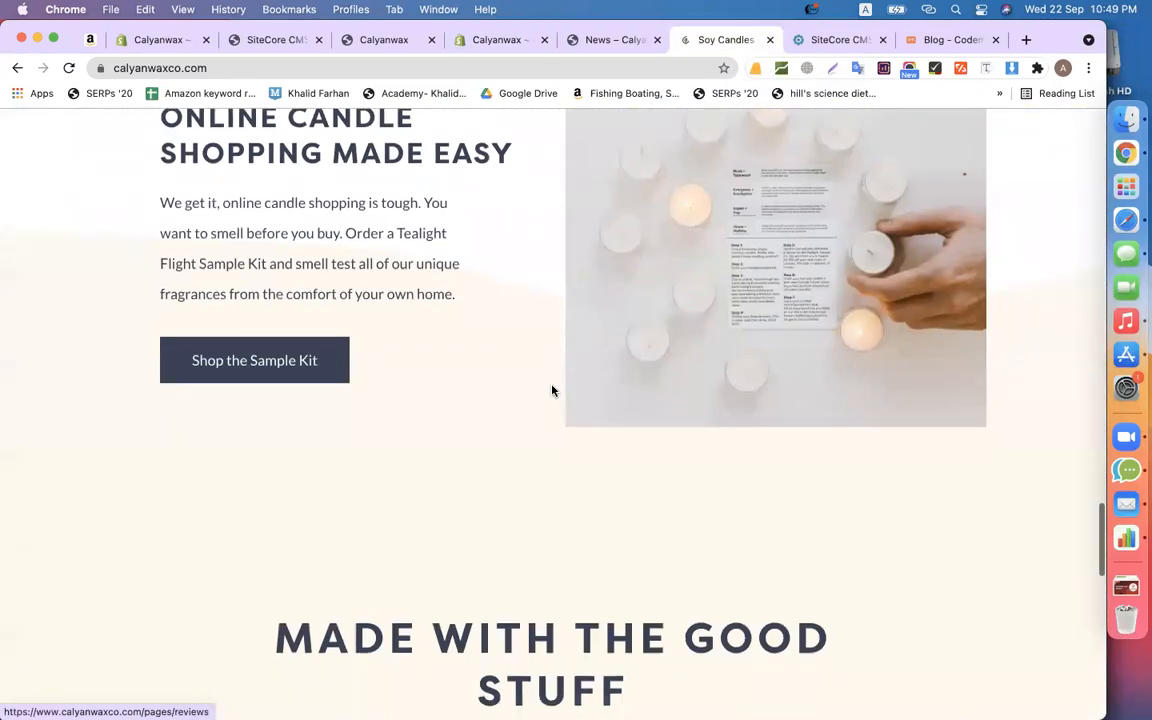
{"action": "scroll", "coordinate": [552, 390], "scroll_direction": "up", "scroll_amount": 20}
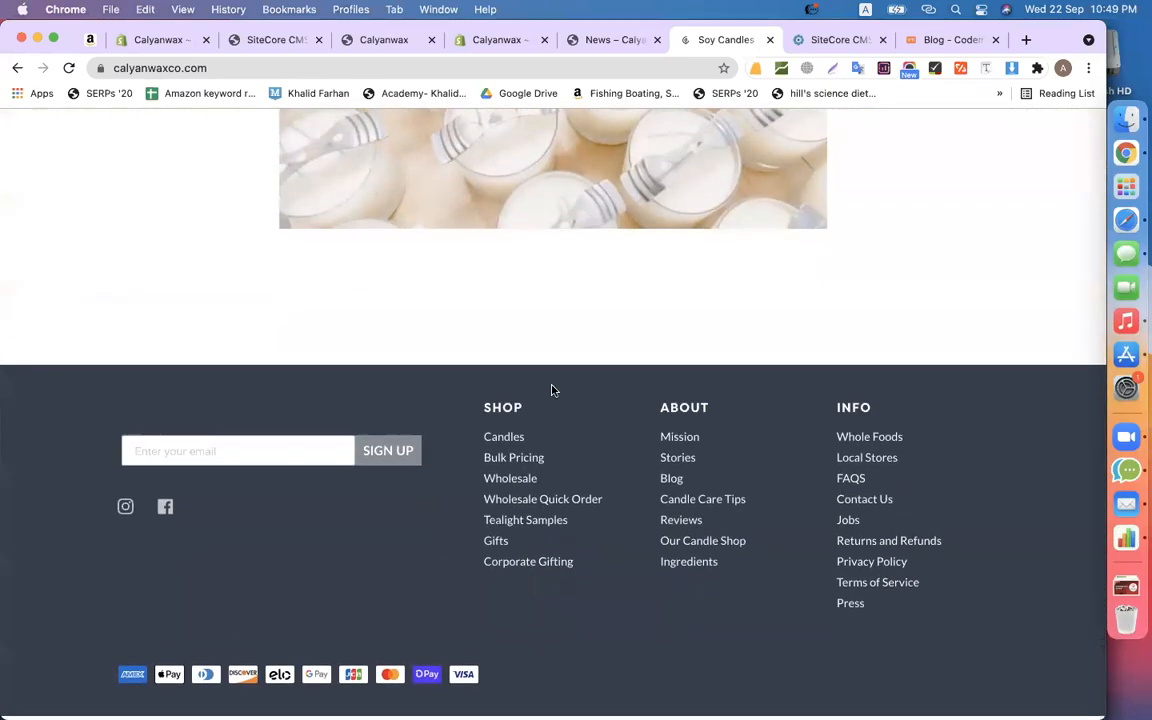
{"action": "scroll", "coordinate": [552, 385], "scroll_direction": "up", "scroll_amount": 12}
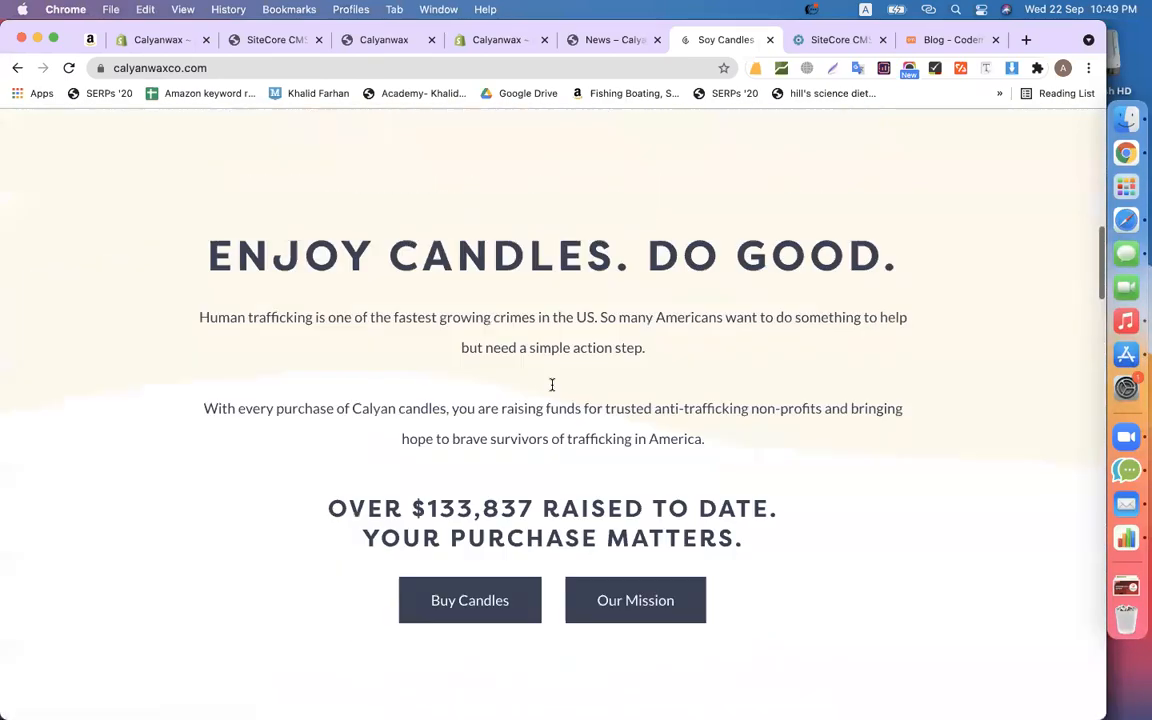
{"action": "left_click", "coordinate": [409, 46]}
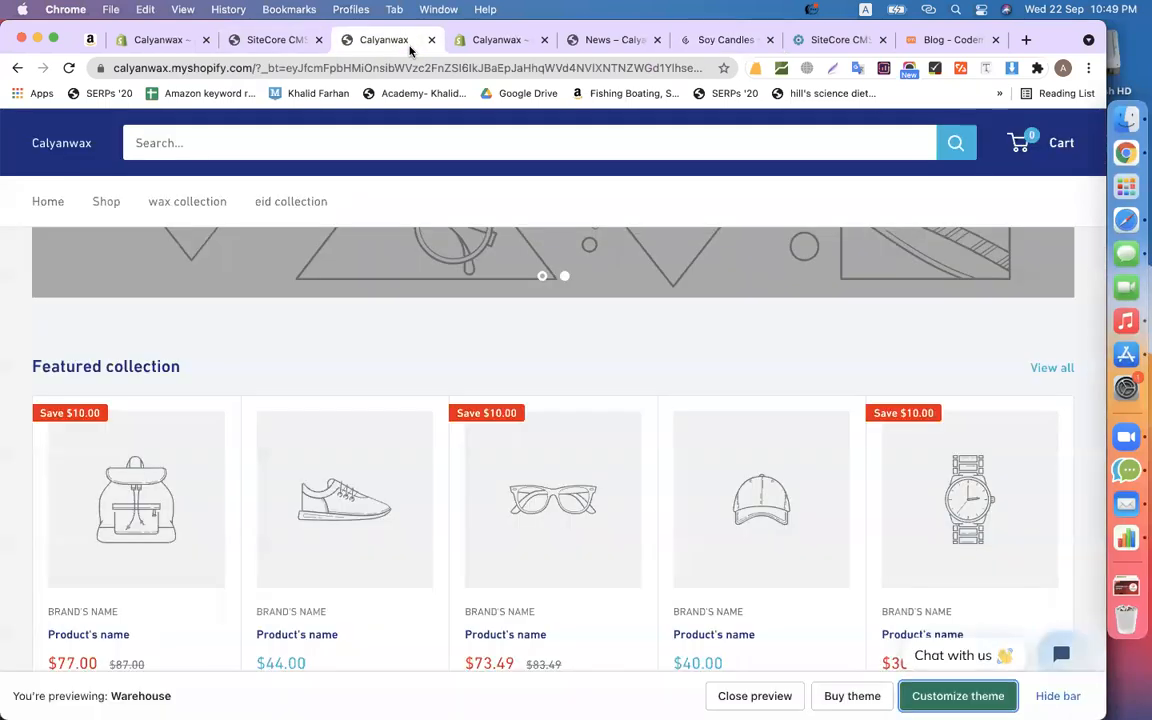
- Return to the Shopify theme editor and close the separate Calyanwax storefront preview tab
{"action": "left_click", "coordinate": [488, 43]}
{"action": "left_click", "coordinate": [432, 40]}
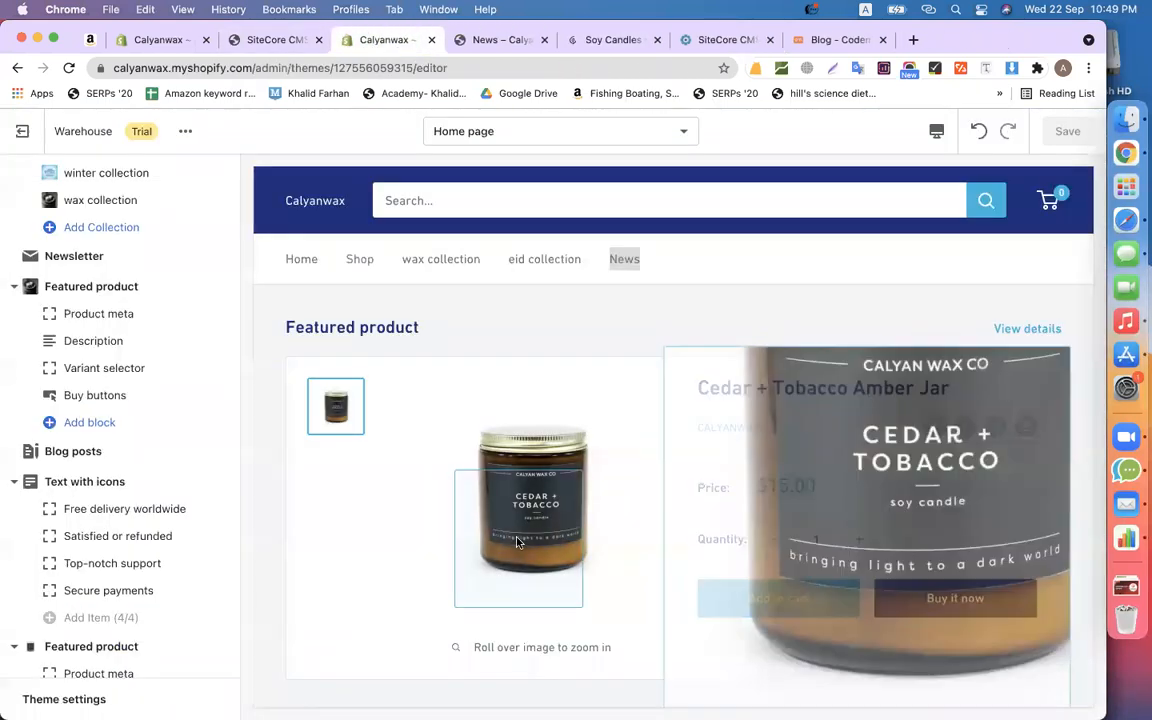
{"action": "scroll", "coordinate": [517, 542], "scroll_direction": "down", "scroll_amount": 8}
{"action": "scroll", "coordinate": [517, 542], "scroll_direction": "up", "scroll_amount": 1}
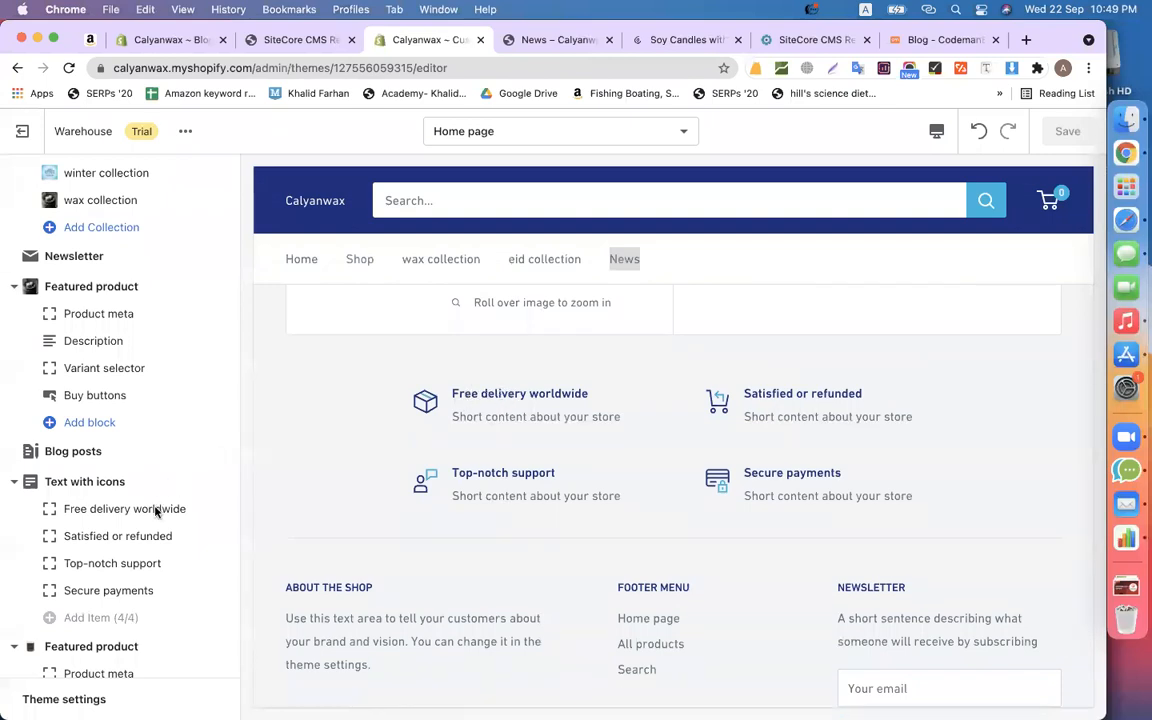
- Open the Free delivery worldwide item settings, then select the CodemanBD page's address for a search
{"action": "left_click", "coordinate": [115, 511]}
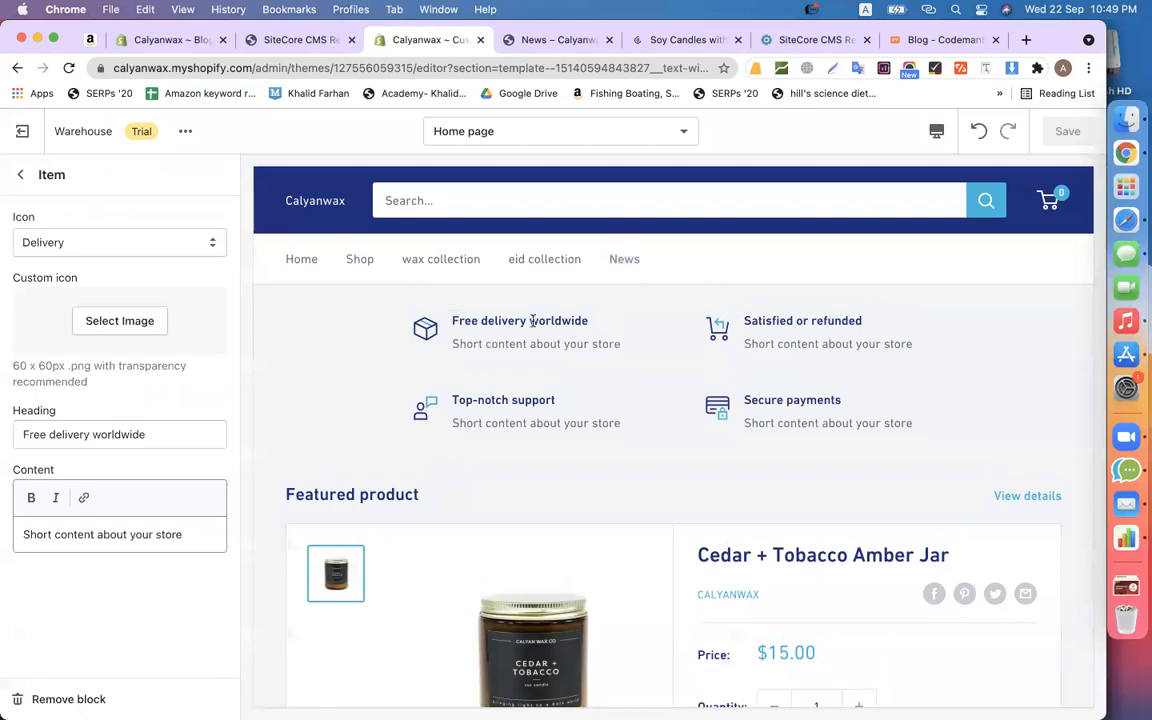
{"action": "left_click_drag", "start_coordinate": [452, 321], "coordinate": [592, 332]}
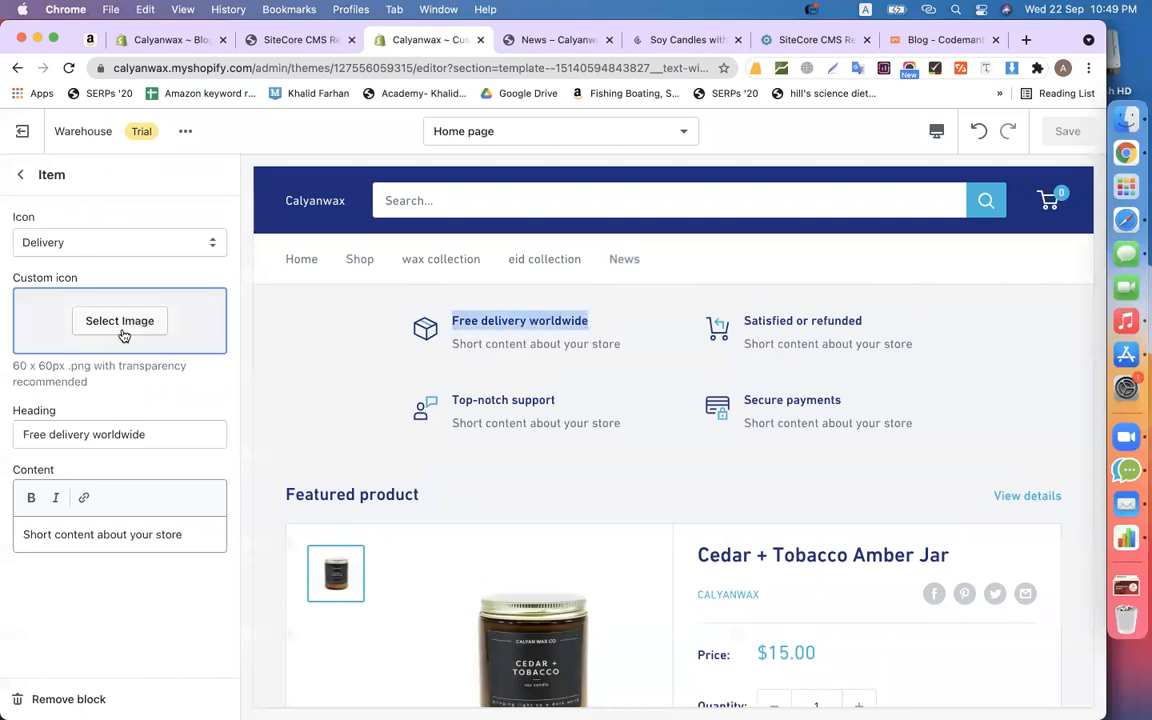
{"action": "left_click", "coordinate": [921, 46]}
{"action": "left_click", "coordinate": [385, 66]}
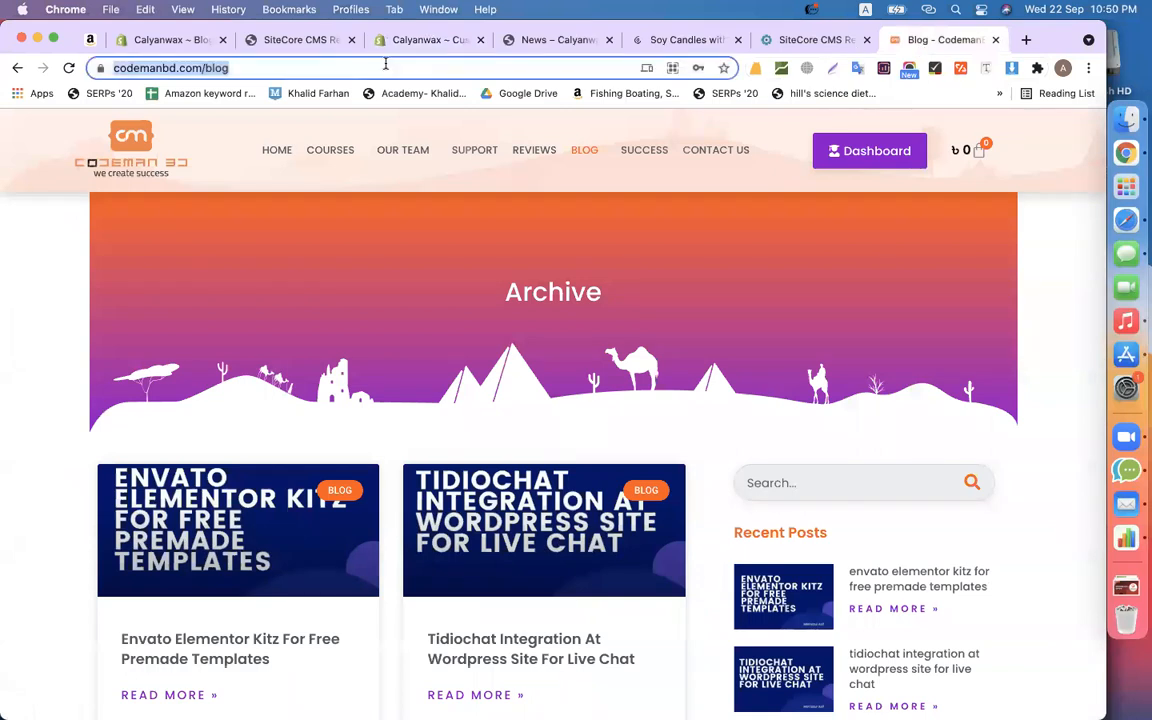
- Search Google Images for 'delivery icon' and copy the scooter courier icon, then return to Shopify
{"action": "type", "text": "delivery icon"}
{"action": "key", "text": "Return"}
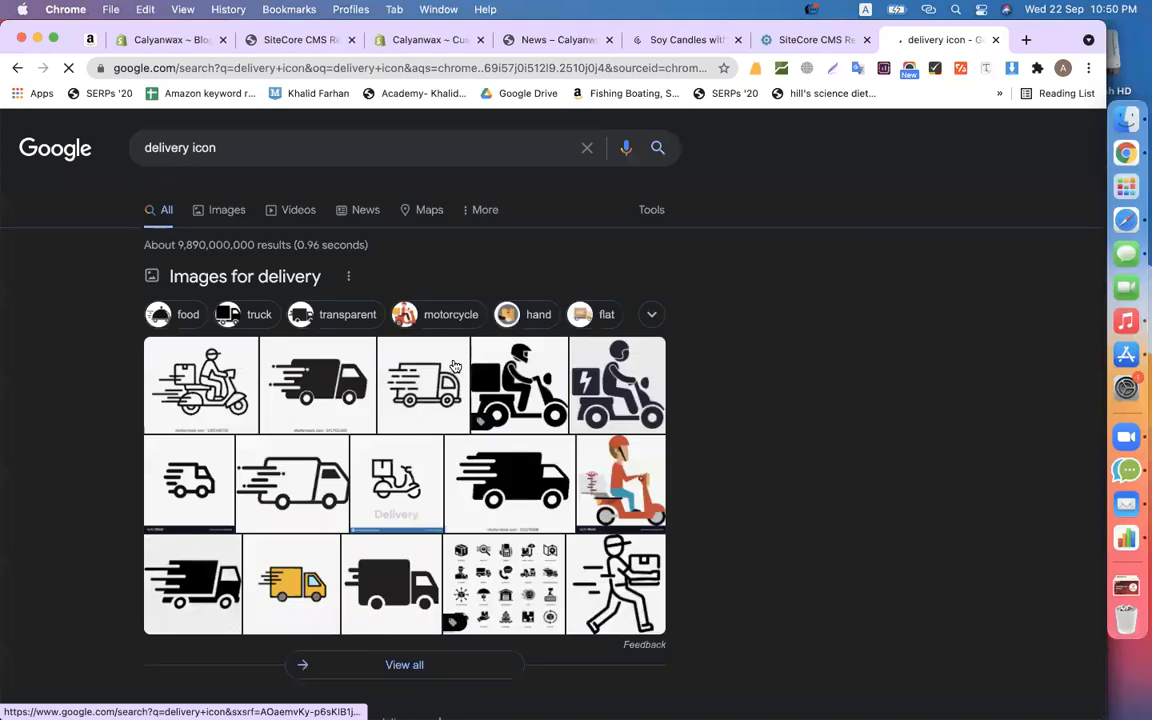
{"action": "left_click", "coordinate": [224, 214]}
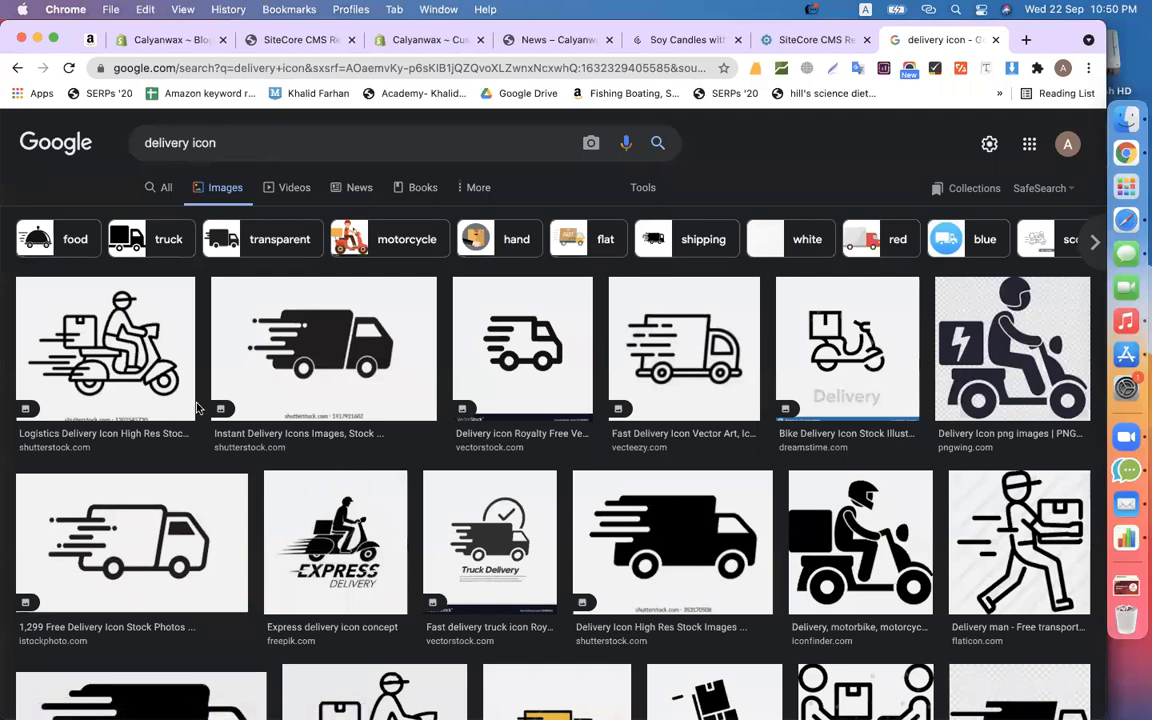
{"action": "left_click", "coordinate": [92, 335]}
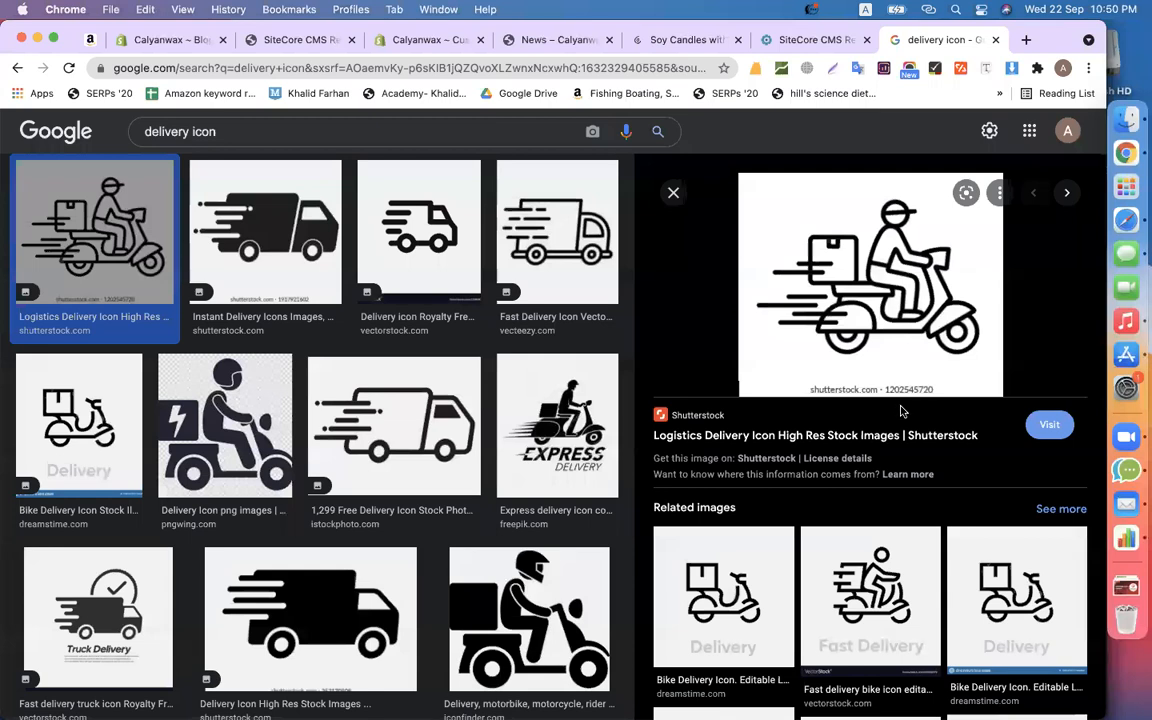
{"action": "right_click", "coordinate": [872, 312]}
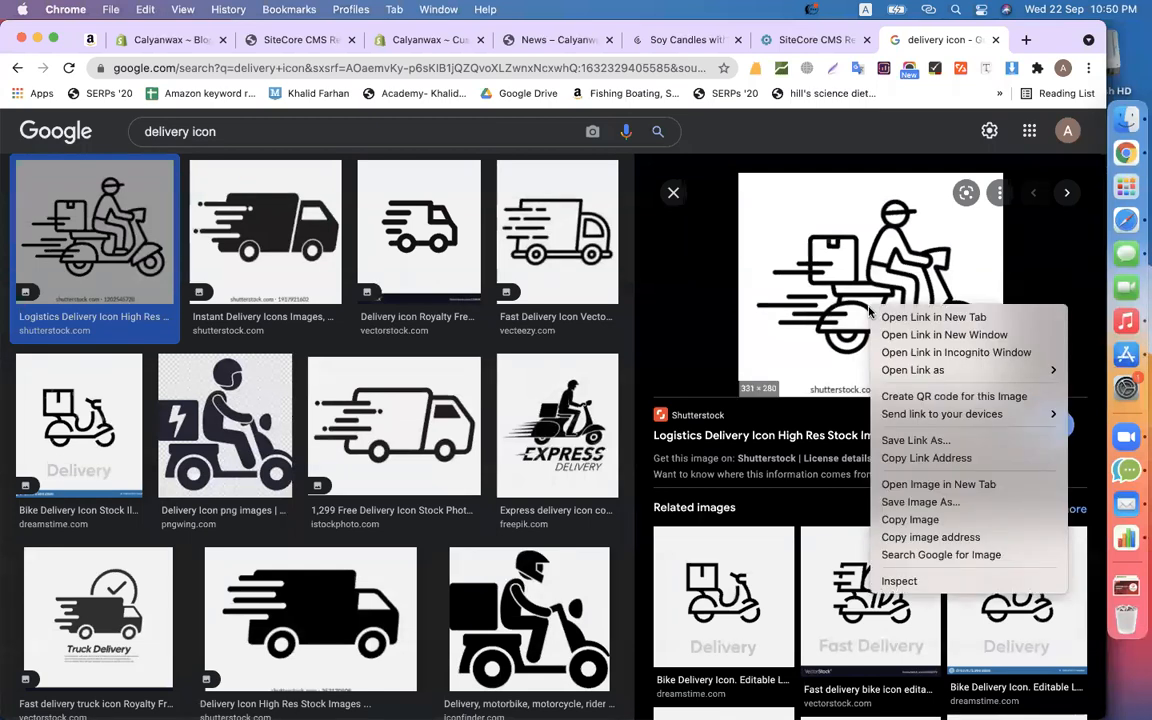
{"action": "left_click", "coordinate": [928, 537]}
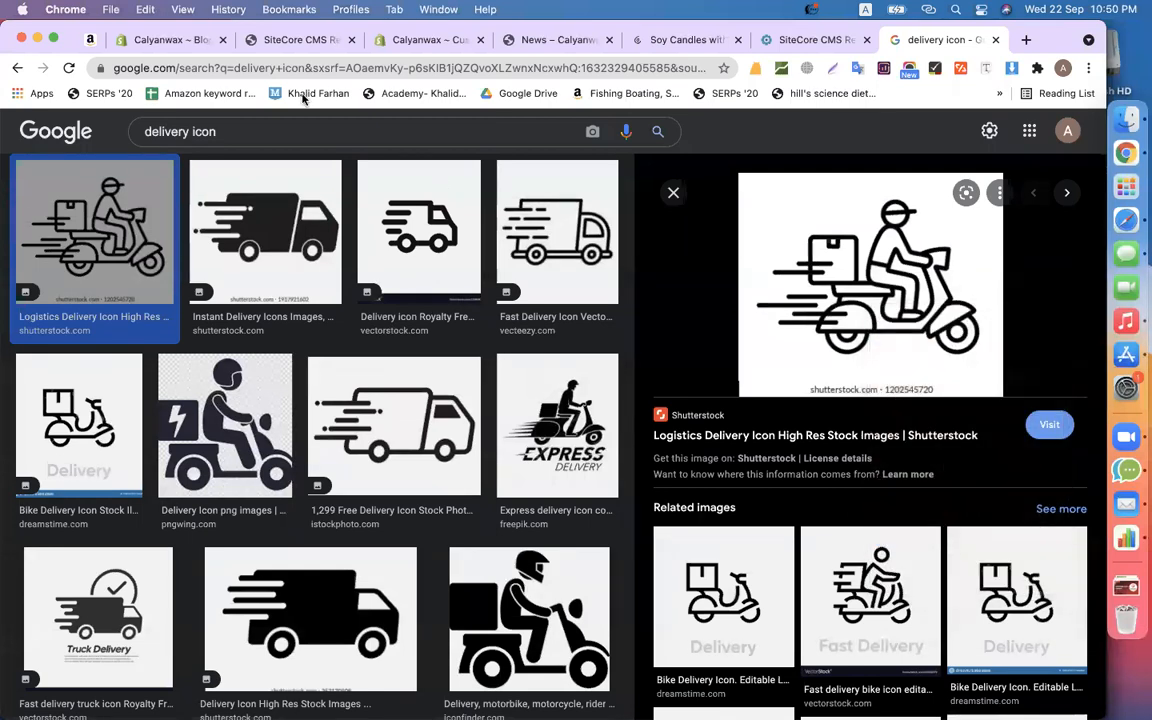
{"action": "left_click", "coordinate": [532, 45]}
- Close the stray News page and open the custom icon's image library, cancelling the file upload
{"action": "left_click", "coordinate": [472, 44]}
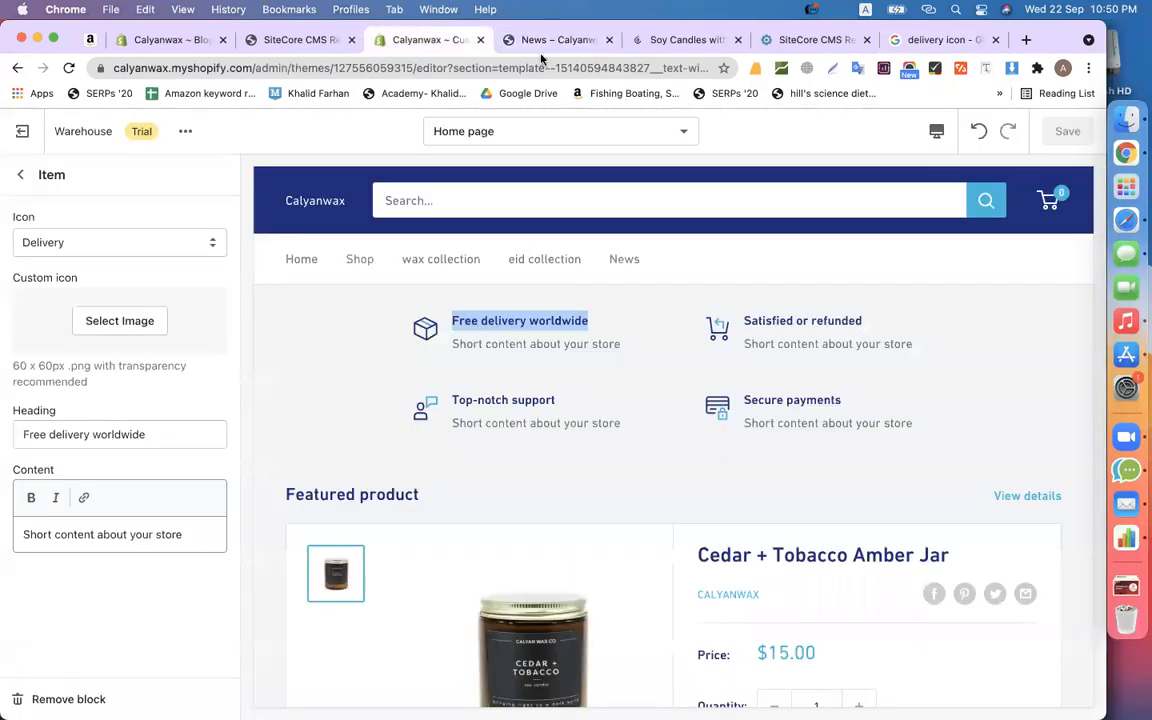
{"action": "left_click", "coordinate": [595, 40]}
{"action": "left_click", "coordinate": [105, 328]}
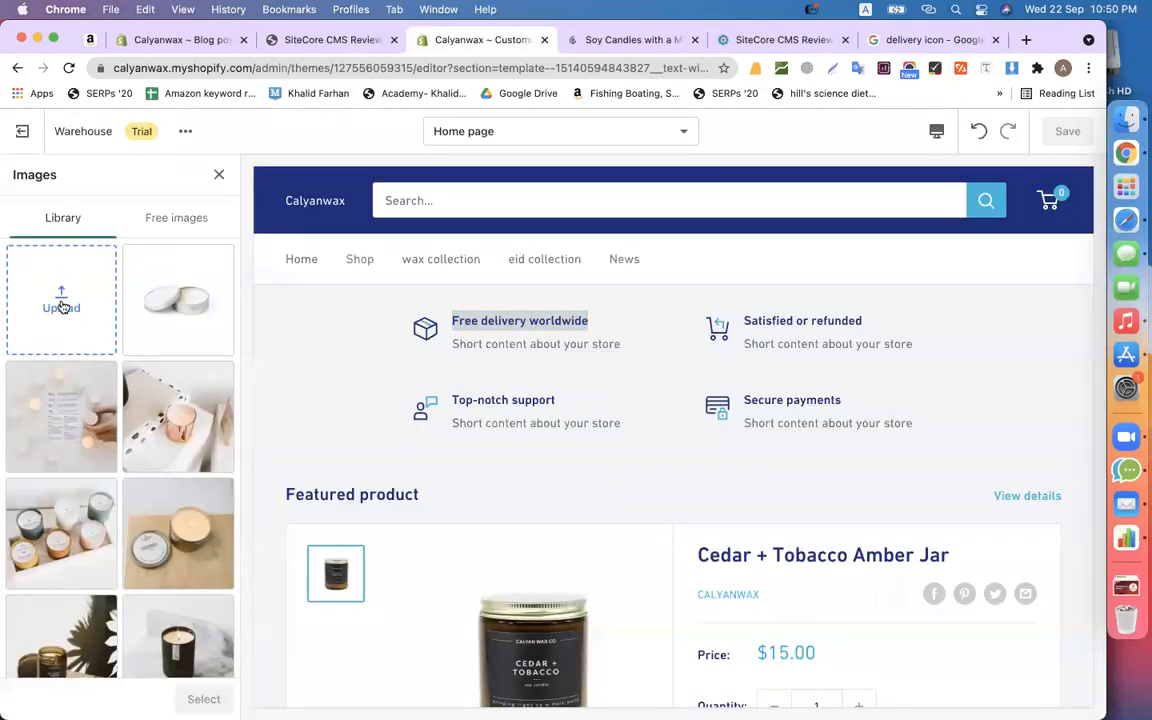
{"action": "left_click", "coordinate": [62, 307]}
{"action": "left_click", "coordinate": [763, 524]}
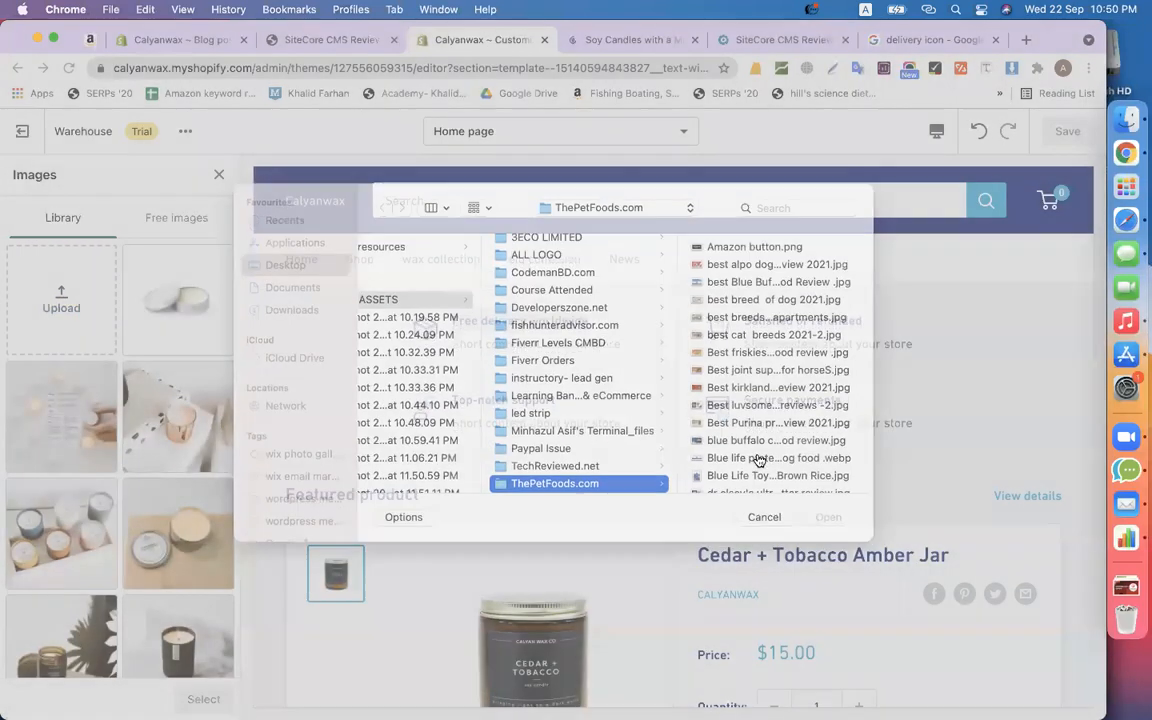
- Save the scooter delivery icon from the Google image results to the computer as 'delivery'
{"action": "left_click", "coordinate": [866, 42]}
{"action": "right_click", "coordinate": [843, 293]}
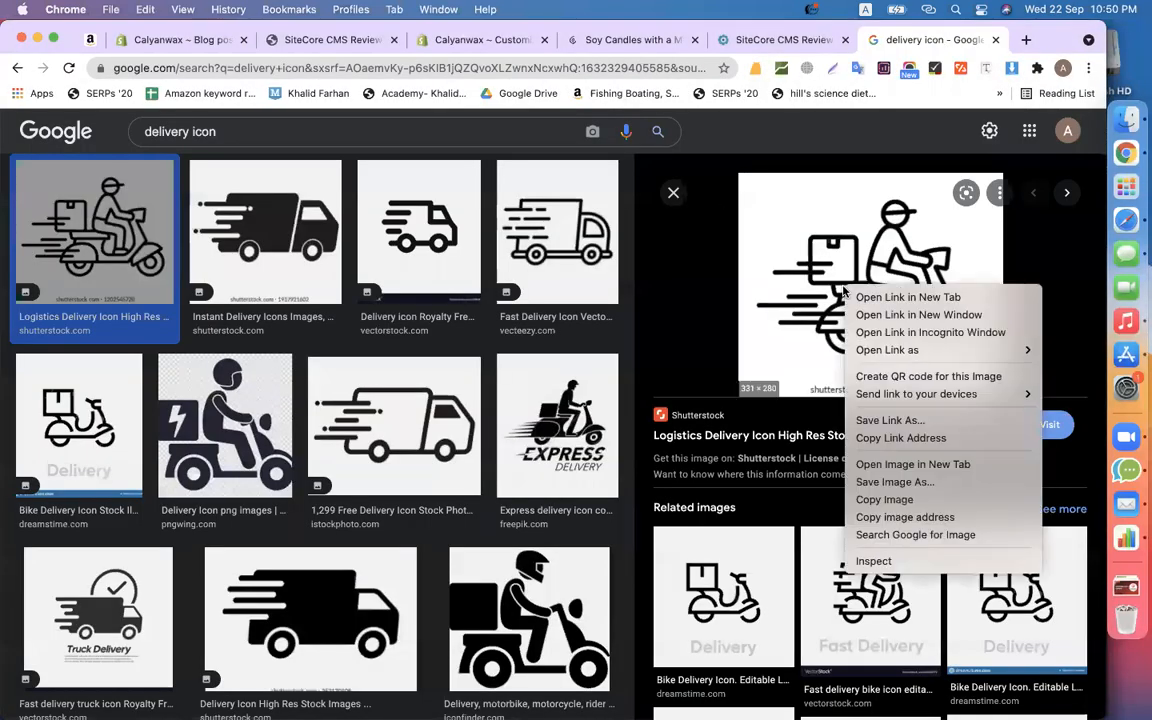
{"action": "left_click", "coordinate": [895, 491]}
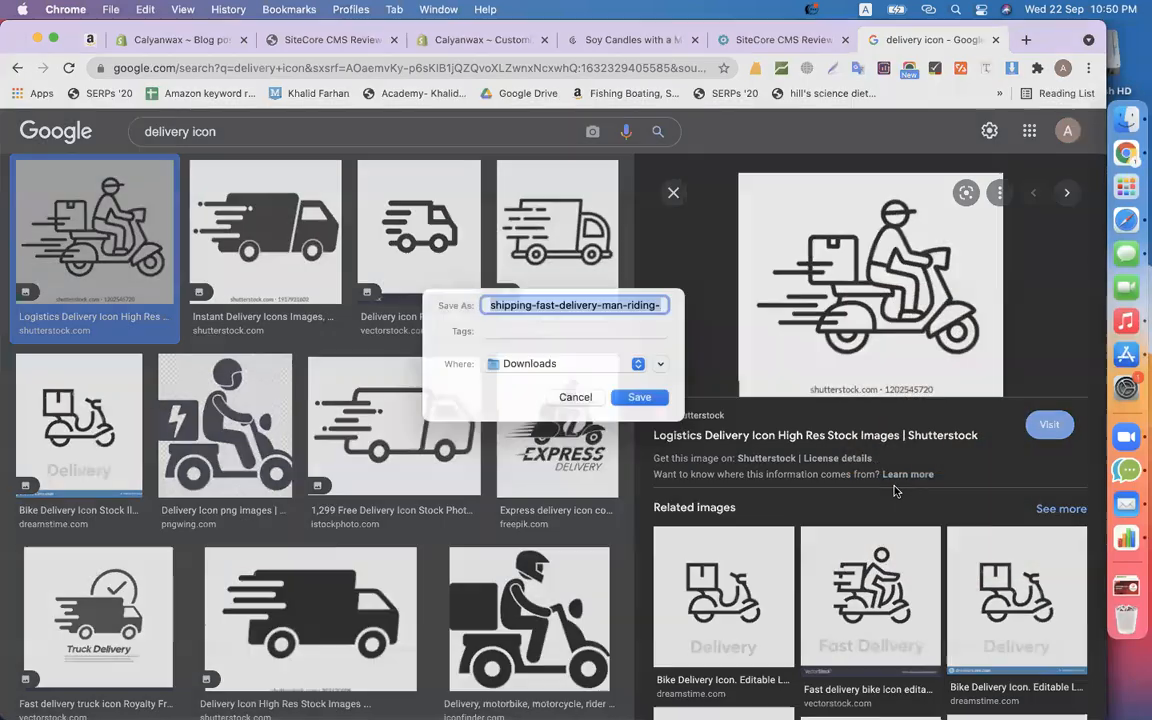
{"action": "type", "text": "de"}
{"action": "type", "text": "y"}
{"action": "key", "text": "Return"}
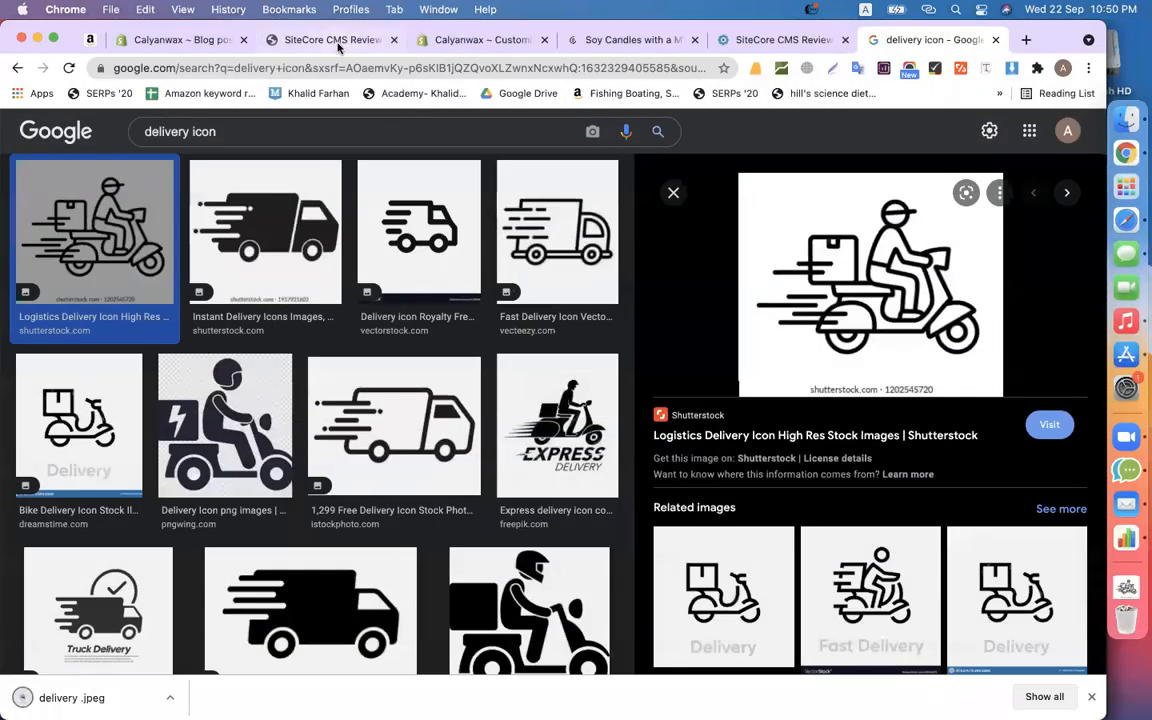
- Upload delivery.jpeg to the Shopify image library and select it as the custom icon
{"action": "left_click", "coordinate": [338, 44]}
{"action": "left_click", "coordinate": [437, 44]}
{"action": "left_click_drag", "start_coordinate": [60, 697], "coordinate": [62, 340]}
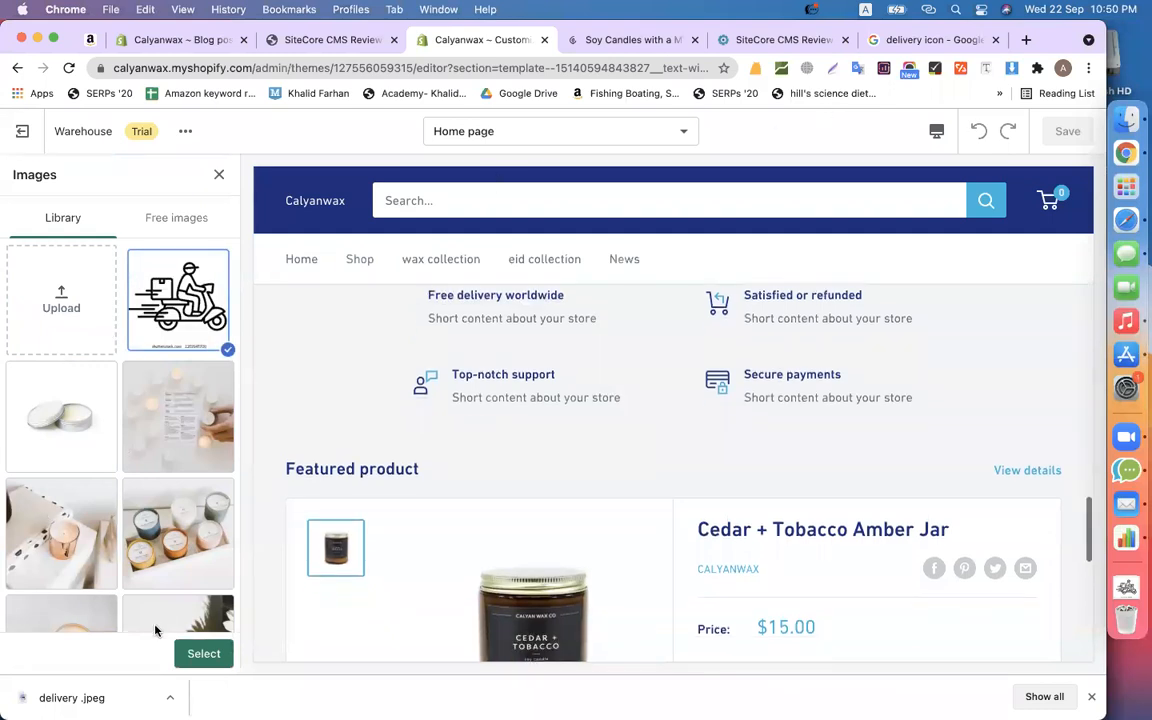
{"action": "left_click", "coordinate": [197, 652]}
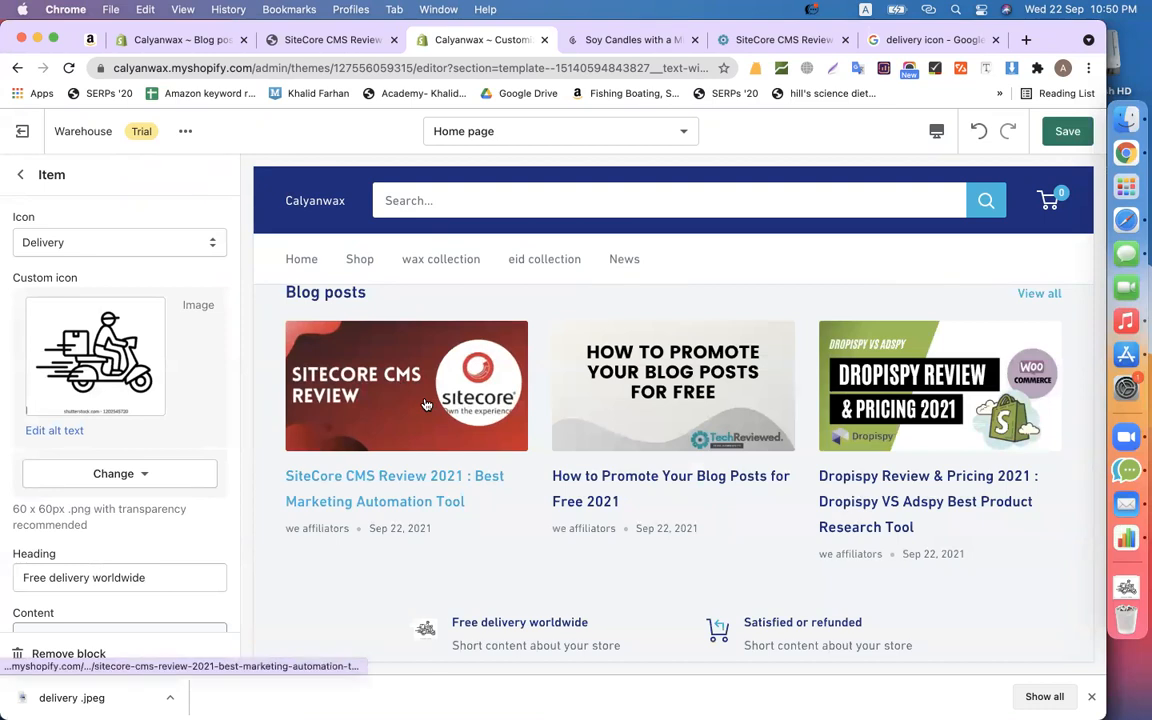
- Clear the placeholder description text of the Free delivery worldwide item
{"action": "scroll", "coordinate": [608, 555], "scroll_direction": "down", "scroll_amount": 3}
{"action": "scroll", "coordinate": [608, 555], "scroll_direction": "down", "scroll_amount": 1}
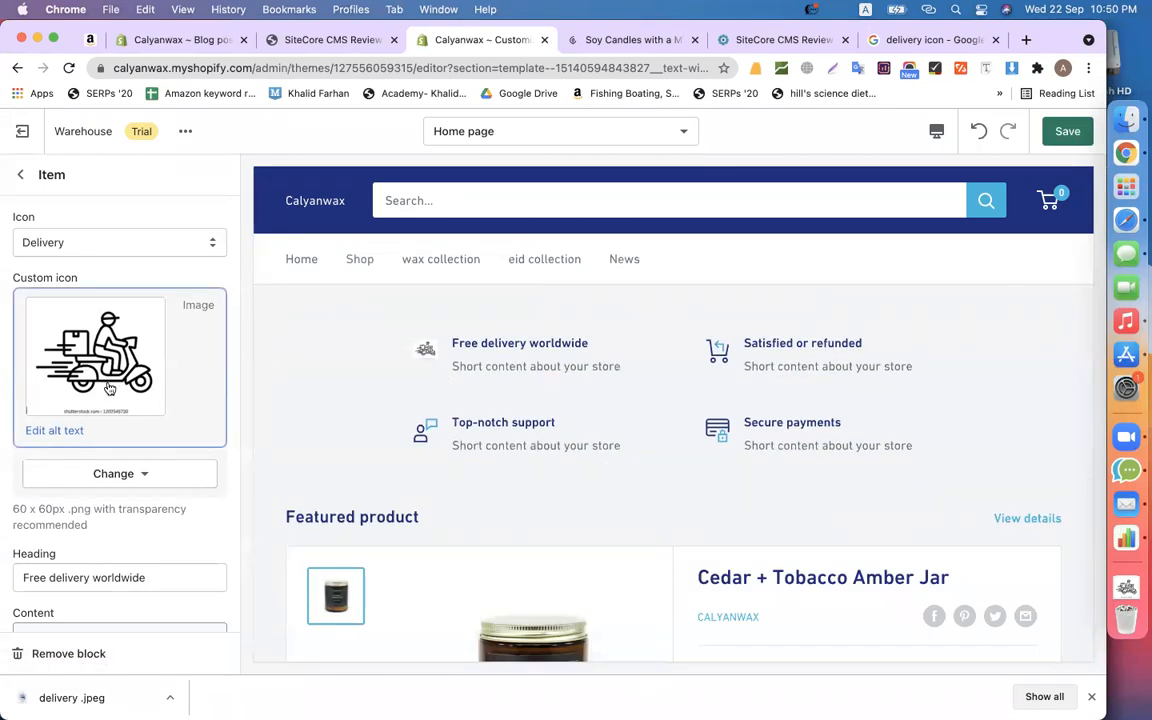
{"action": "scroll", "coordinate": [405, 310], "scroll_direction": "up", "scroll_amount": 3}
{"action": "scroll", "coordinate": [500, 480], "scroll_direction": "down", "scroll_amount": 2}
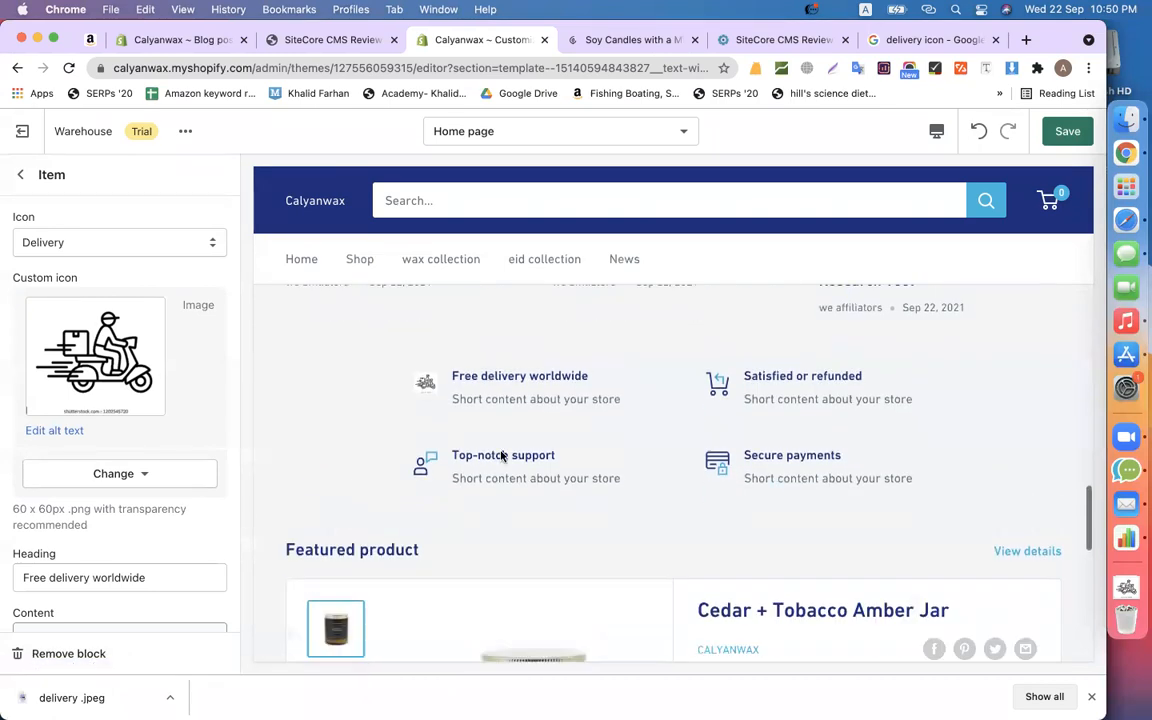
{"action": "scroll", "coordinate": [141, 517], "scroll_direction": "down", "scroll_amount": 2}
{"action": "left_click", "coordinate": [157, 499]}
{"action": "key", "text": "super+a"}
{"action": "left_click", "coordinate": [108, 596]}
{"action": "key", "text": "super+a"}
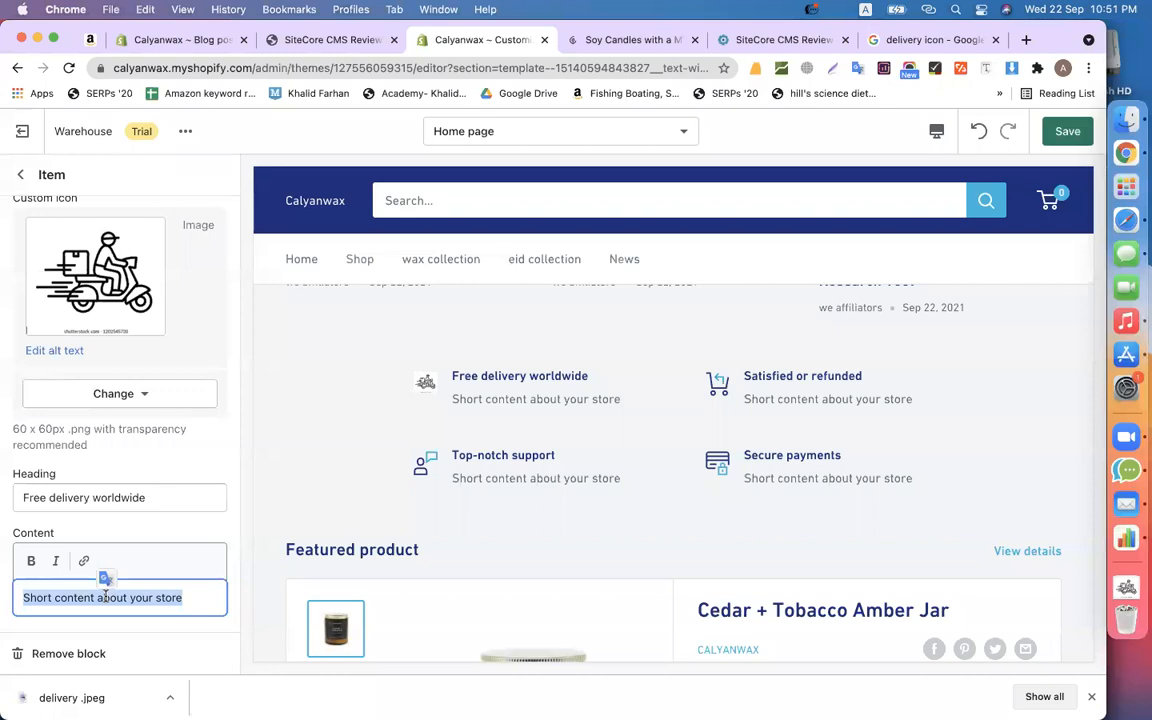
{"action": "key", "text": "BackSpace"}
- Enter the new description so the item reads 'get free shipping'
{"action": "scroll", "coordinate": [615, 484], "scroll_direction": "up", "scroll_amount": 3}
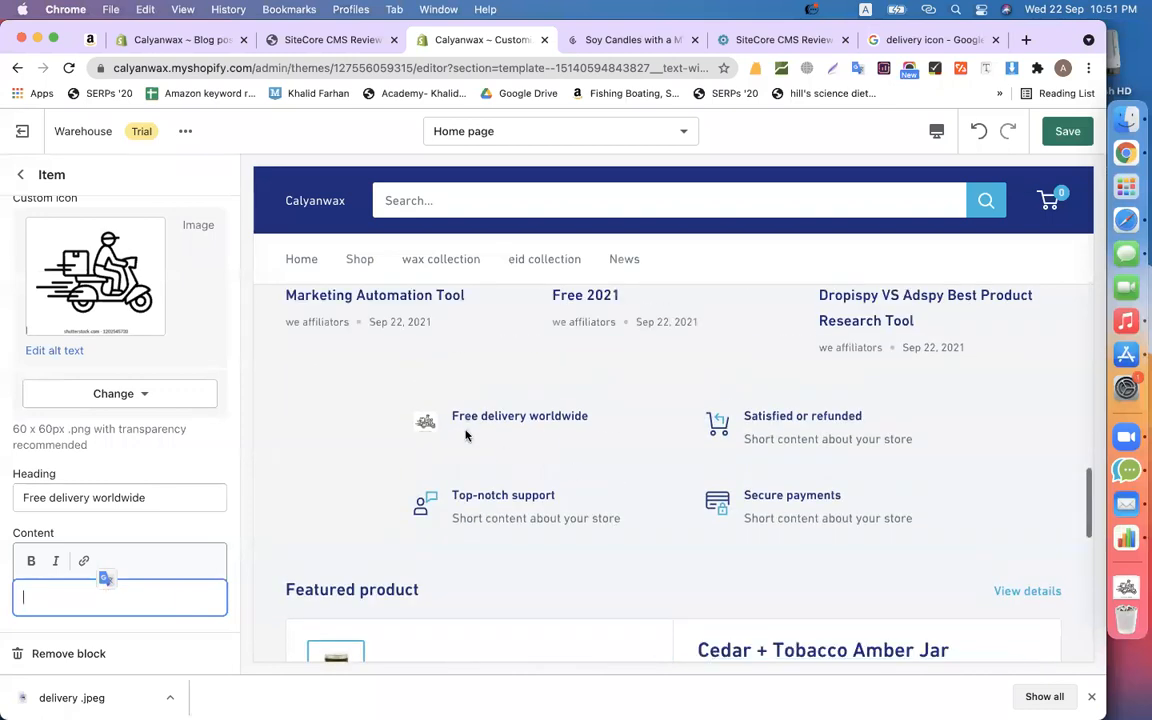
{"action": "scroll", "coordinate": [360, 553], "scroll_direction": "up", "scroll_amount": 4}
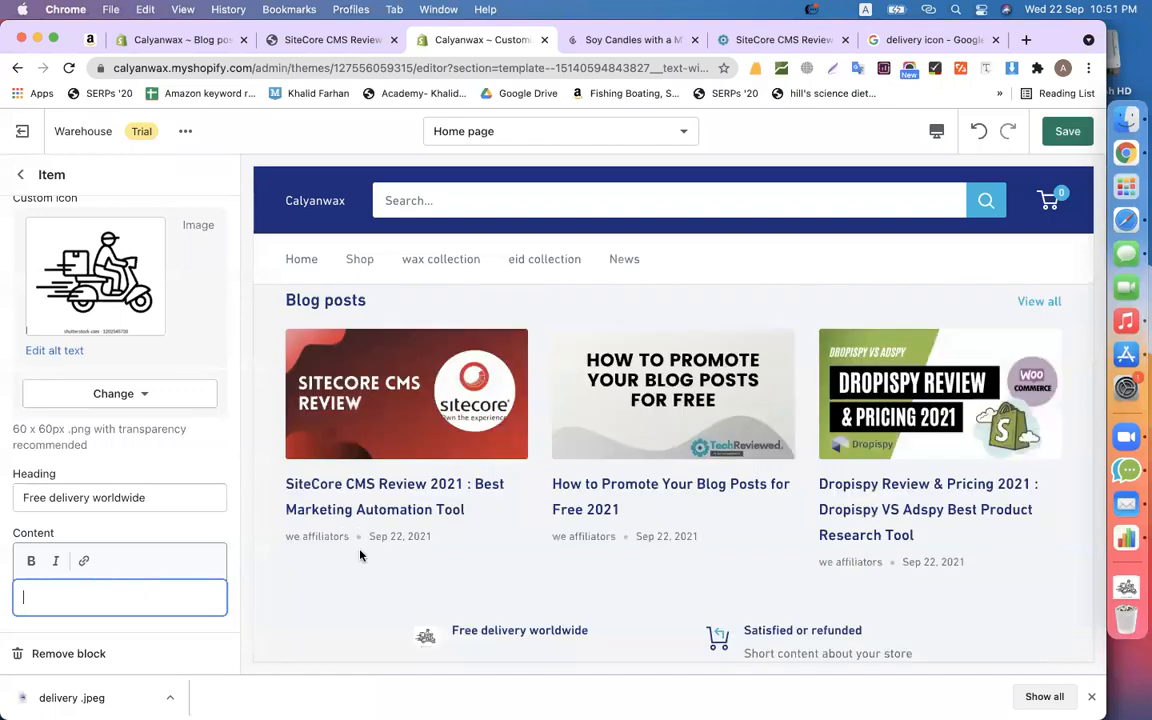
{"action": "scroll", "coordinate": [360, 553], "scroll_direction": "down", "scroll_amount": 4}
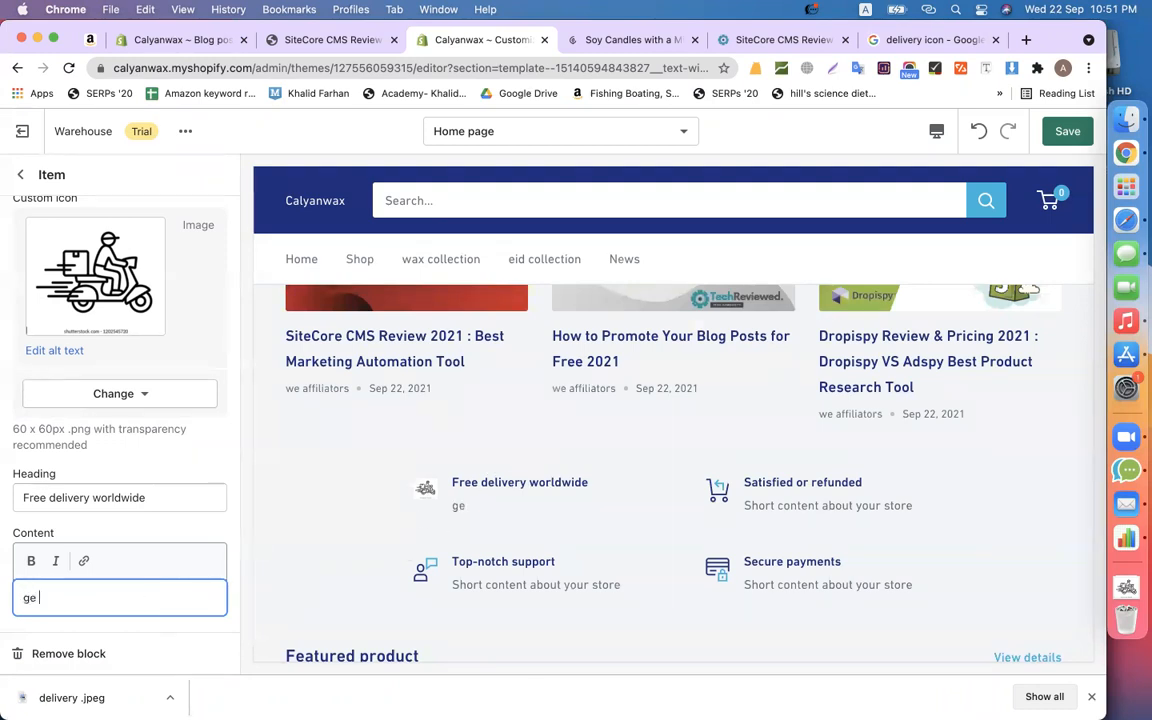
{"action": "type", "text": "free shipping"}
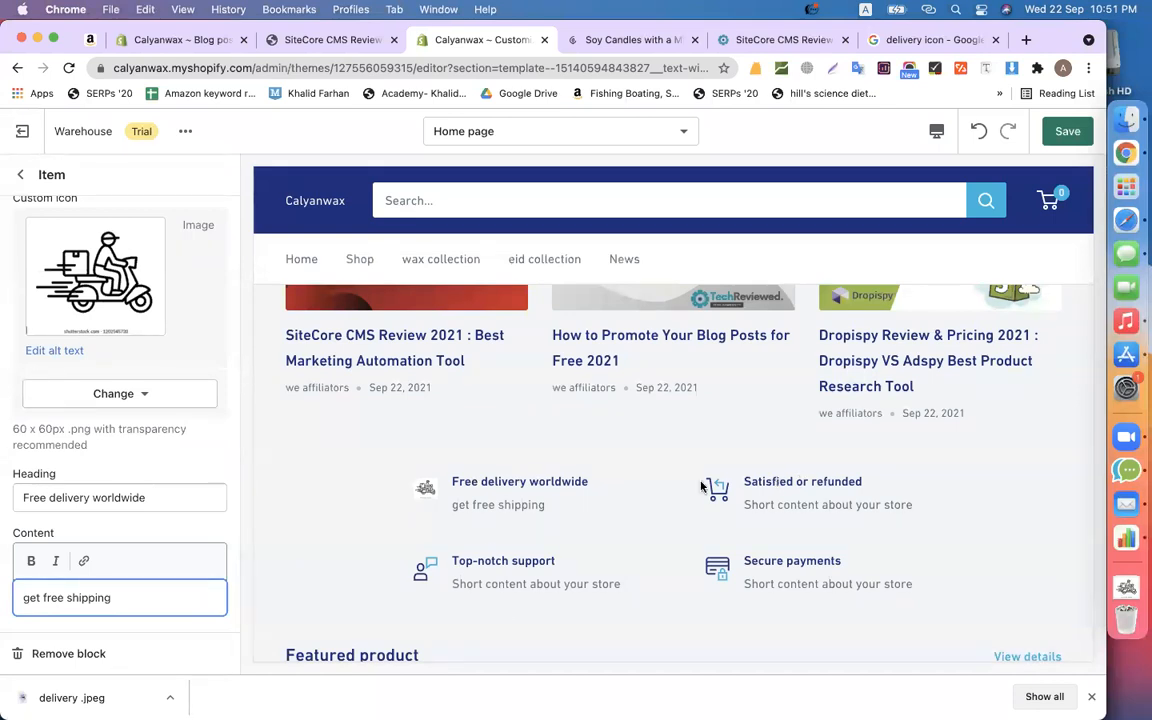
{"action": "scroll", "coordinate": [420, 480], "scroll_direction": "down", "scroll_amount": 2}
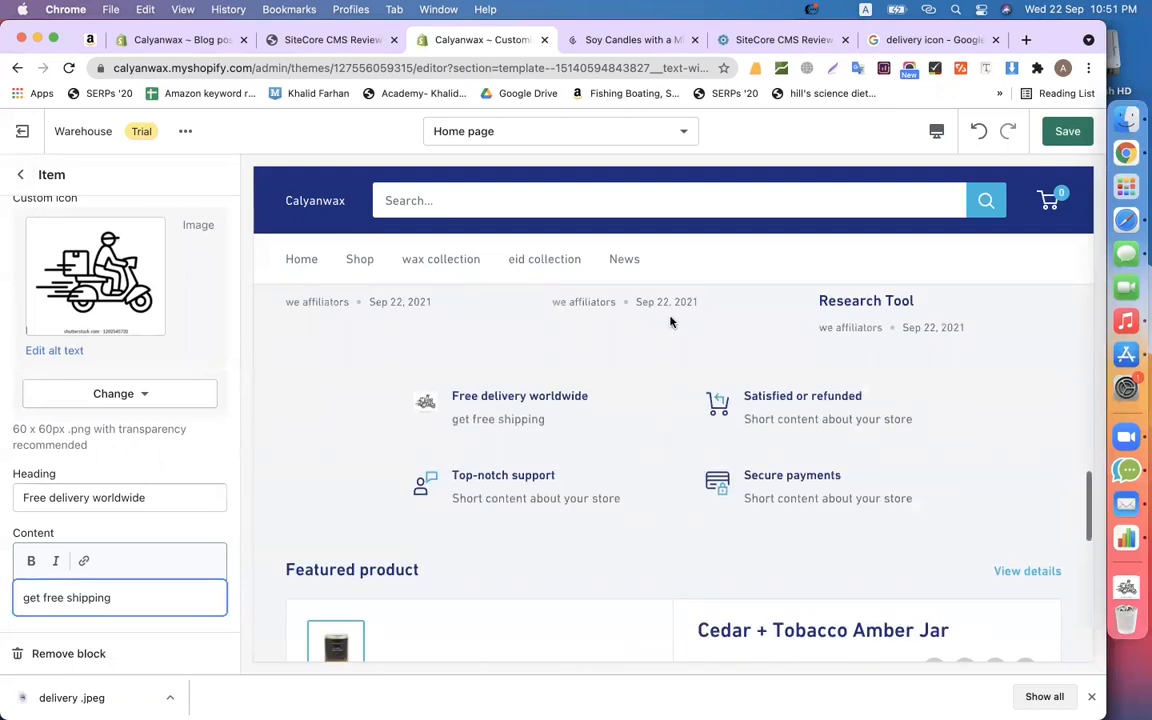
- Search Google Images for 'customer support icon', preview the Free Customer Support Icon, then return to Shopify
{"action": "left_click", "coordinate": [925, 40]}
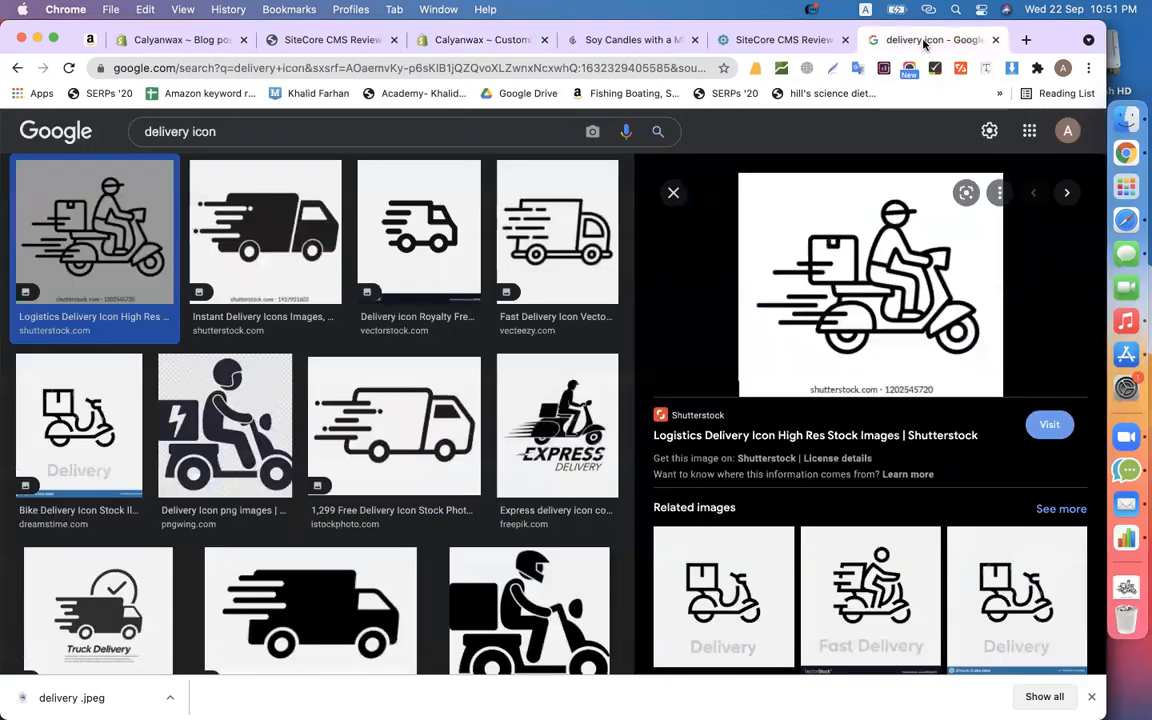
{"action": "triple_click", "coordinate": [220, 131]}
{"action": "type", "text": "custome"}
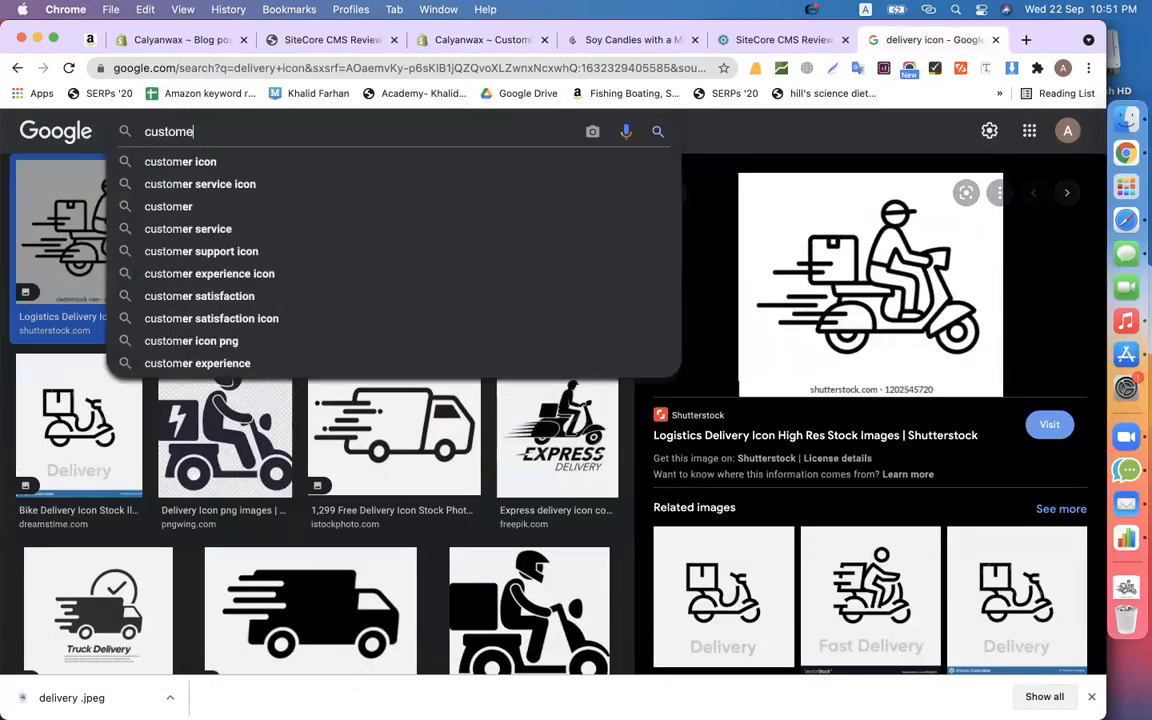
{"action": "type", "text": "r support icon"}
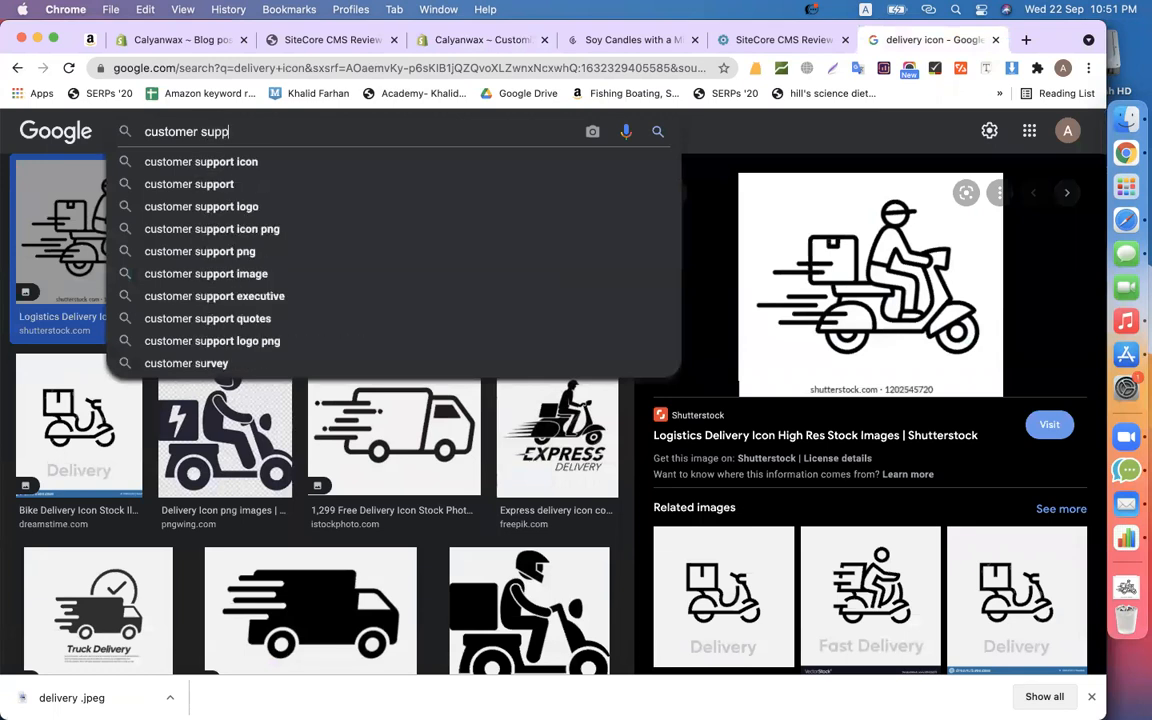
{"action": "key", "text": "Return"}
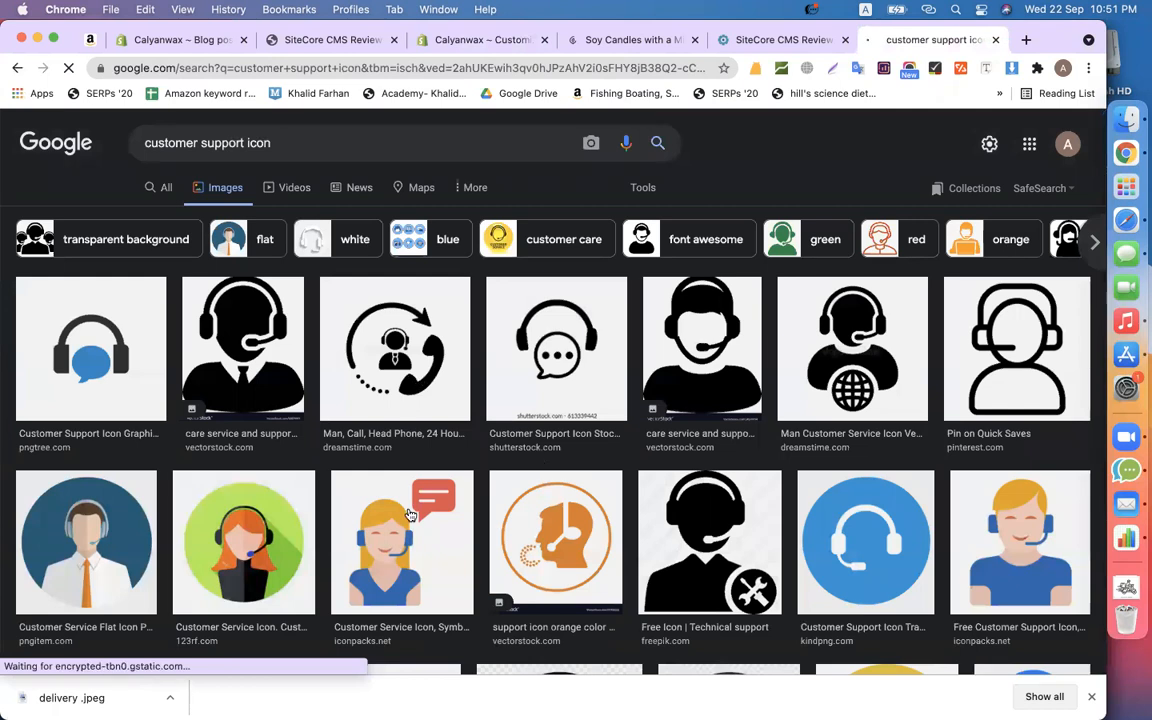
{"action": "left_click", "coordinate": [1000, 540]}
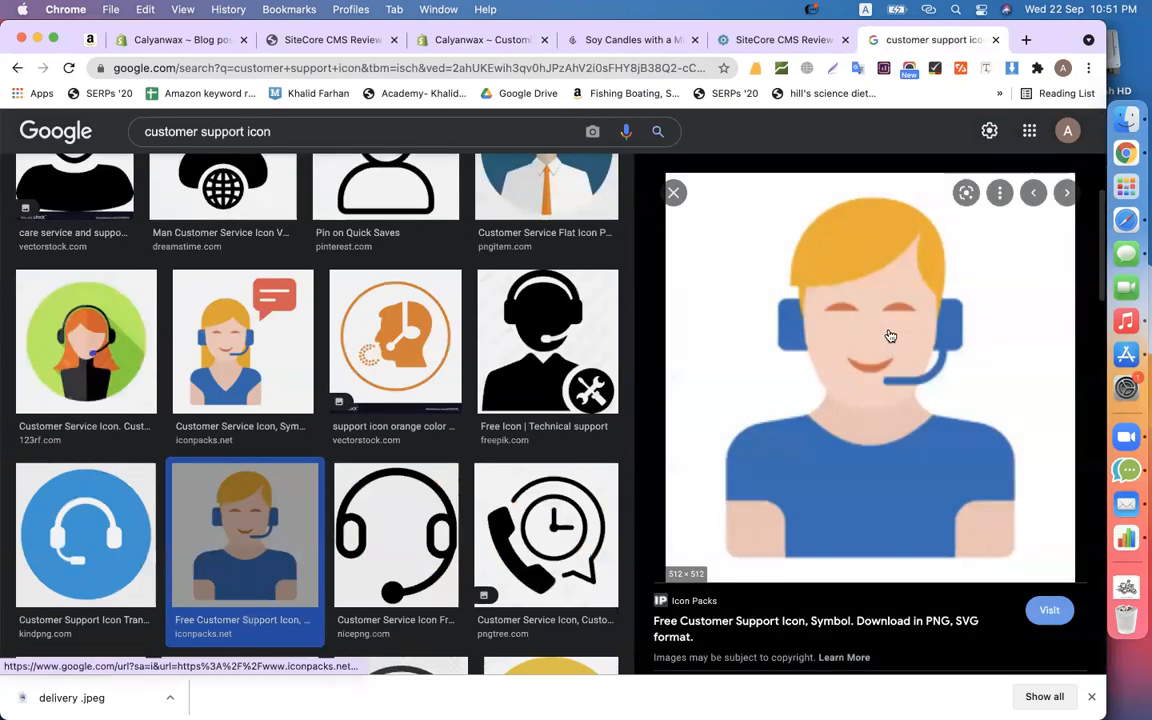
{"action": "left_click", "coordinate": [486, 41]}
- Return to the home page section list and scroll through the sidebar sections
{"action": "scroll", "coordinate": [617, 332], "scroll_direction": "down", "scroll_amount": 1}
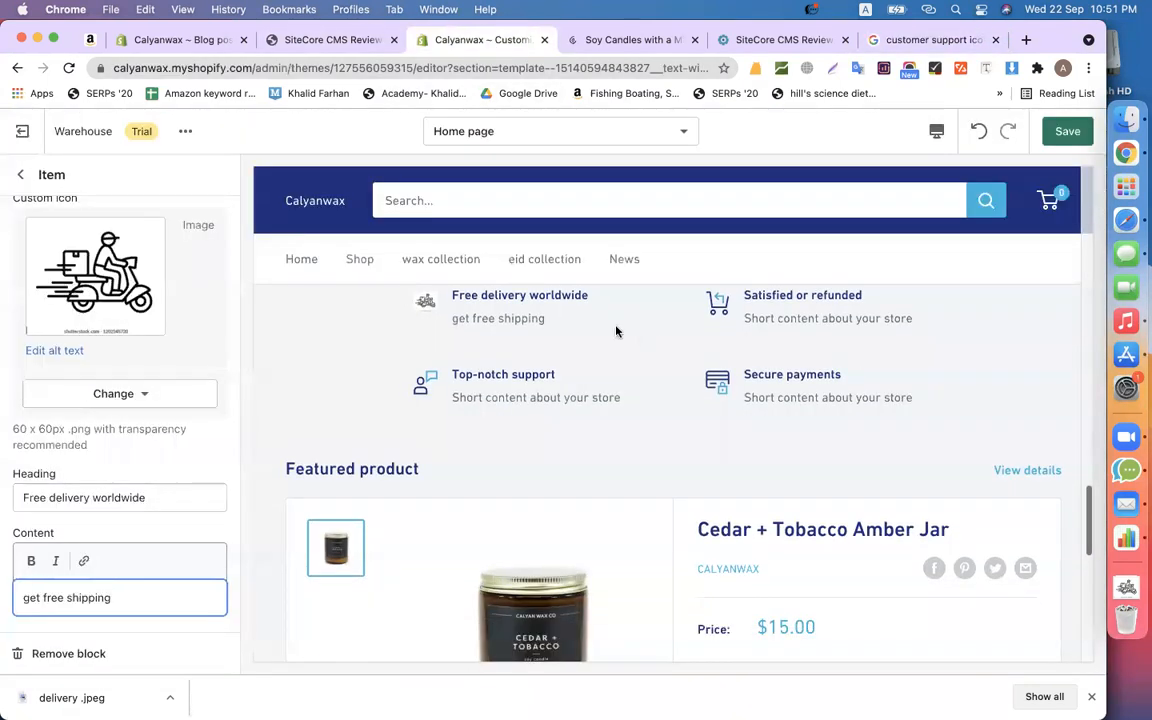
{"action": "scroll", "coordinate": [583, 329], "scroll_direction": "up", "scroll_amount": 1}
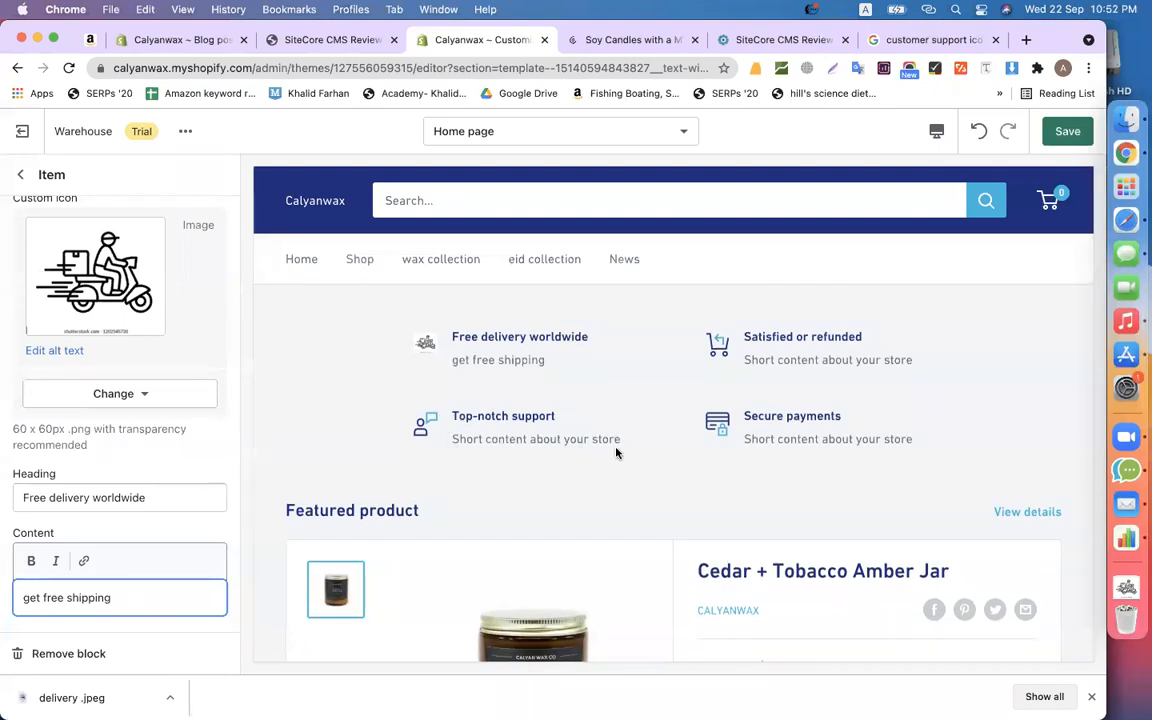
{"action": "left_click", "coordinate": [19, 176]}
{"action": "scroll", "coordinate": [660, 420], "scroll_direction": "down", "scroll_amount": 5}
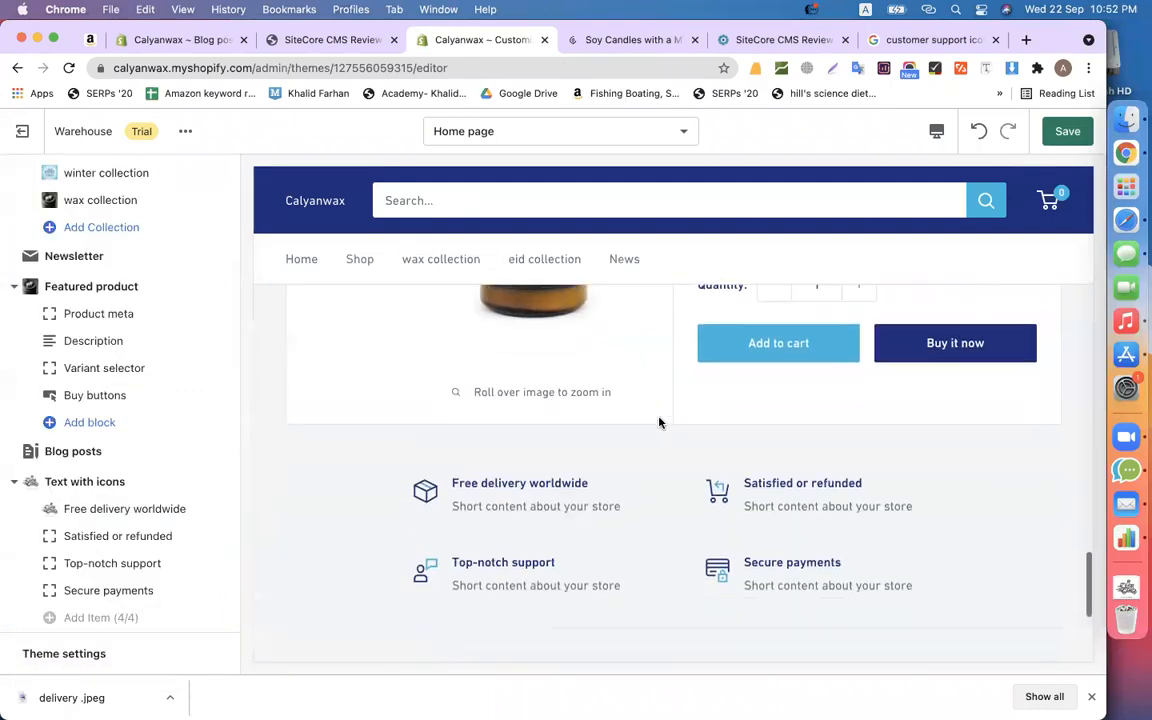
{"action": "scroll", "coordinate": [660, 420], "scroll_direction": "down", "scroll_amount": 3}
{"action": "scroll", "coordinate": [660, 420], "scroll_direction": "up", "scroll_amount": 3}
{"action": "scroll", "coordinate": [500, 397], "scroll_direction": "down", "scroll_amount": 2}
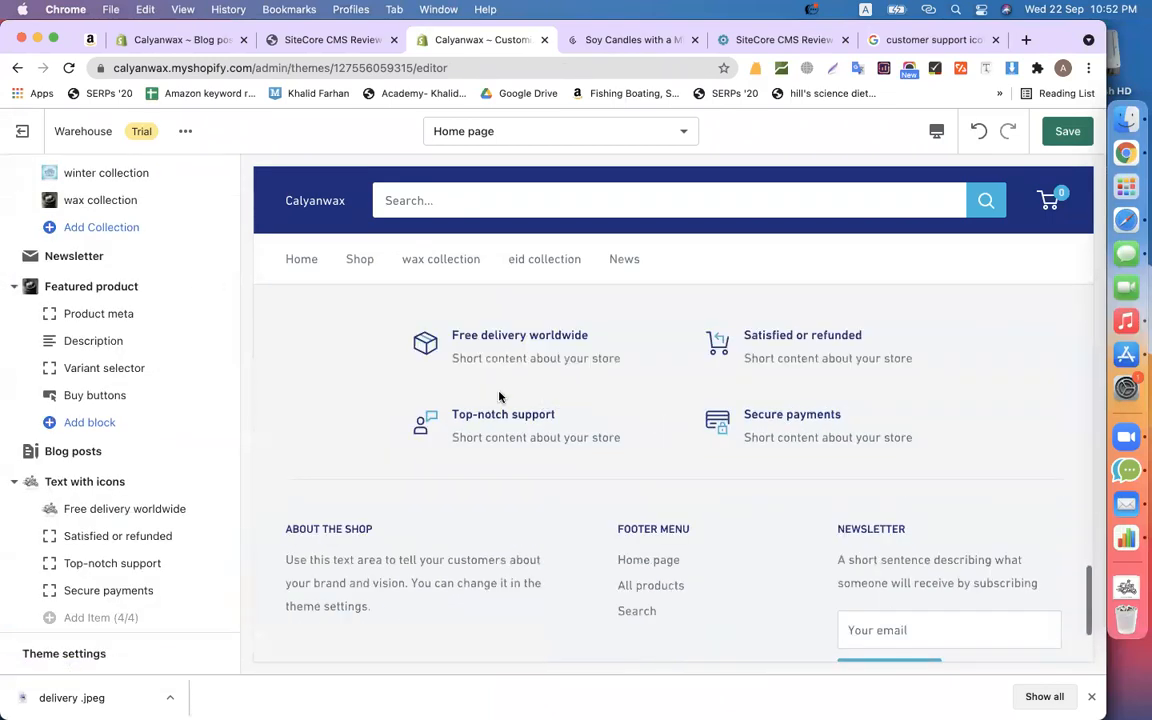
{"action": "scroll", "coordinate": [200, 465], "scroll_direction": "down", "scroll_amount": 3}
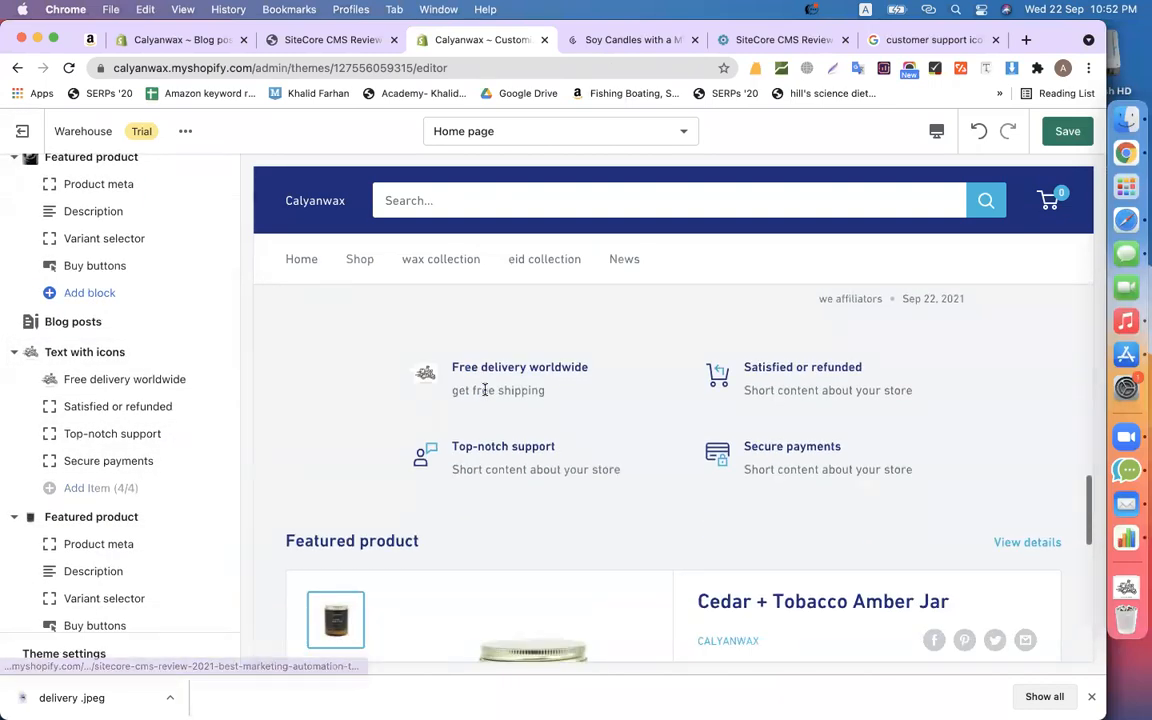
{"action": "scroll", "coordinate": [485, 390], "scroll_direction": "up", "scroll_amount": 2}
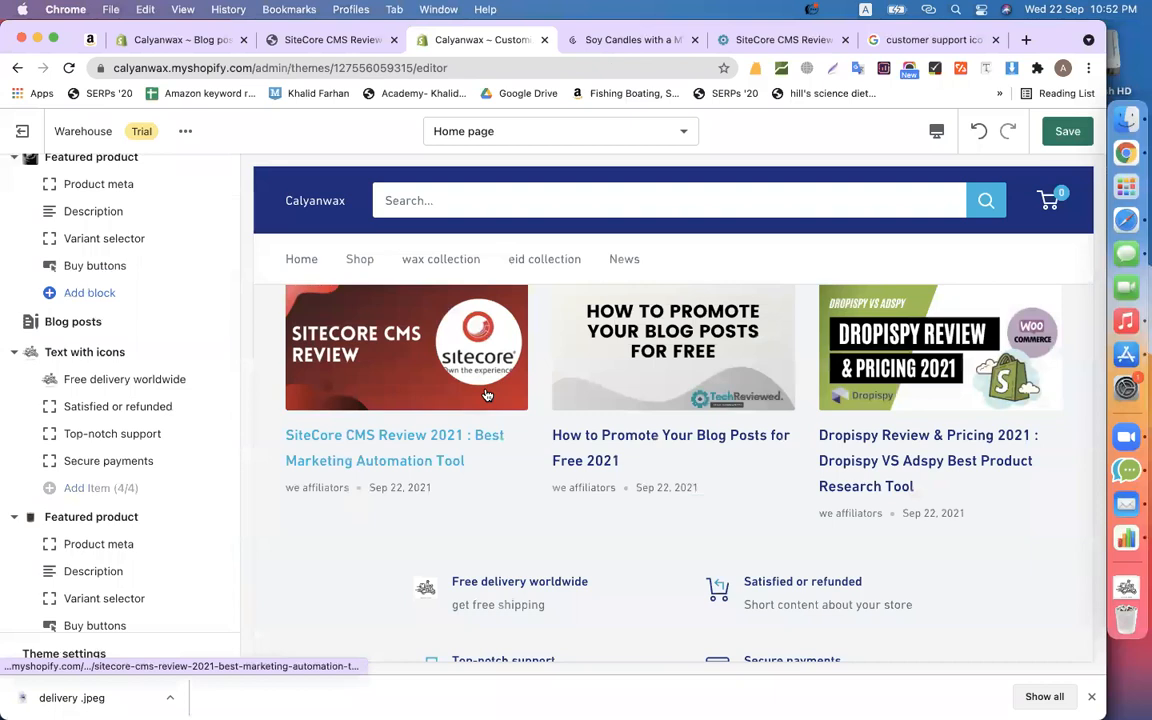
{"action": "scroll", "coordinate": [485, 393], "scroll_direction": "down", "scroll_amount": 3}
{"action": "scroll", "coordinate": [997, 379], "scroll_direction": "up", "scroll_amount": 1}
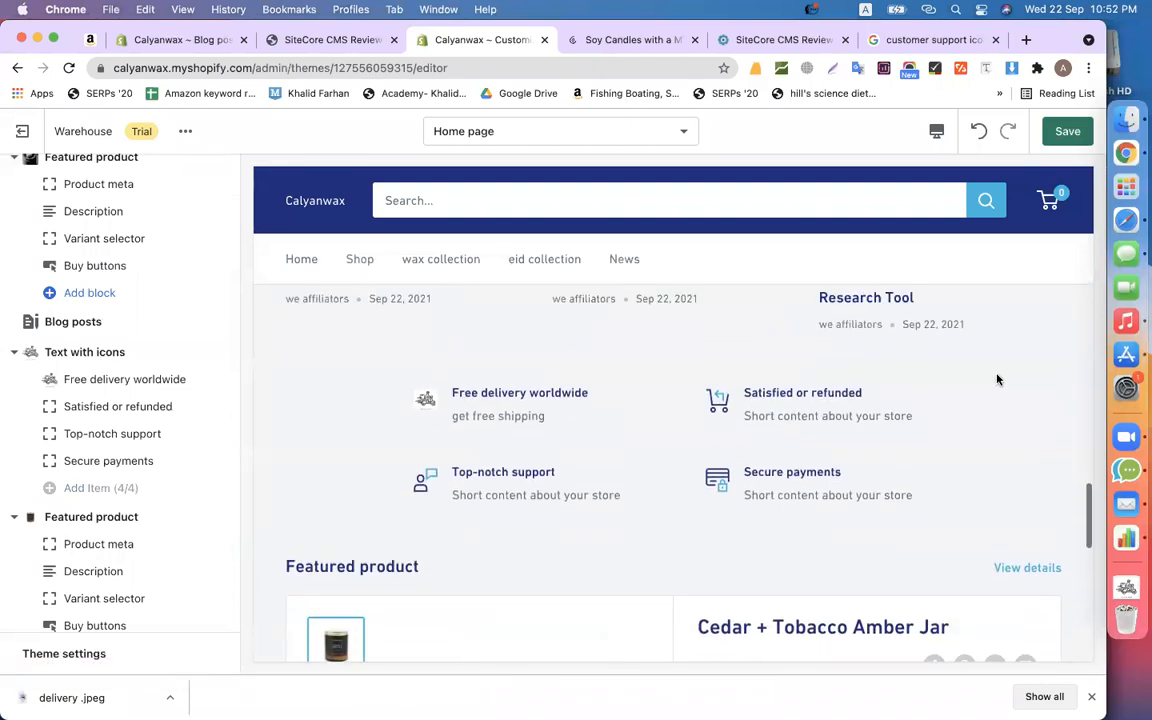
{"action": "scroll", "coordinate": [997, 379], "scroll_direction": "down", "scroll_amount": 2}
{"action": "scroll", "coordinate": [997, 379], "scroll_direction": "up", "scroll_amount": 9}
{"action": "scroll", "coordinate": [997, 379], "scroll_direction": "down", "scroll_amount": 5}
{"action": "scroll", "coordinate": [997, 379], "scroll_direction": "up", "scroll_amount": 3}
{"action": "scroll", "coordinate": [997, 379], "scroll_direction": "down", "scroll_amount": 1}
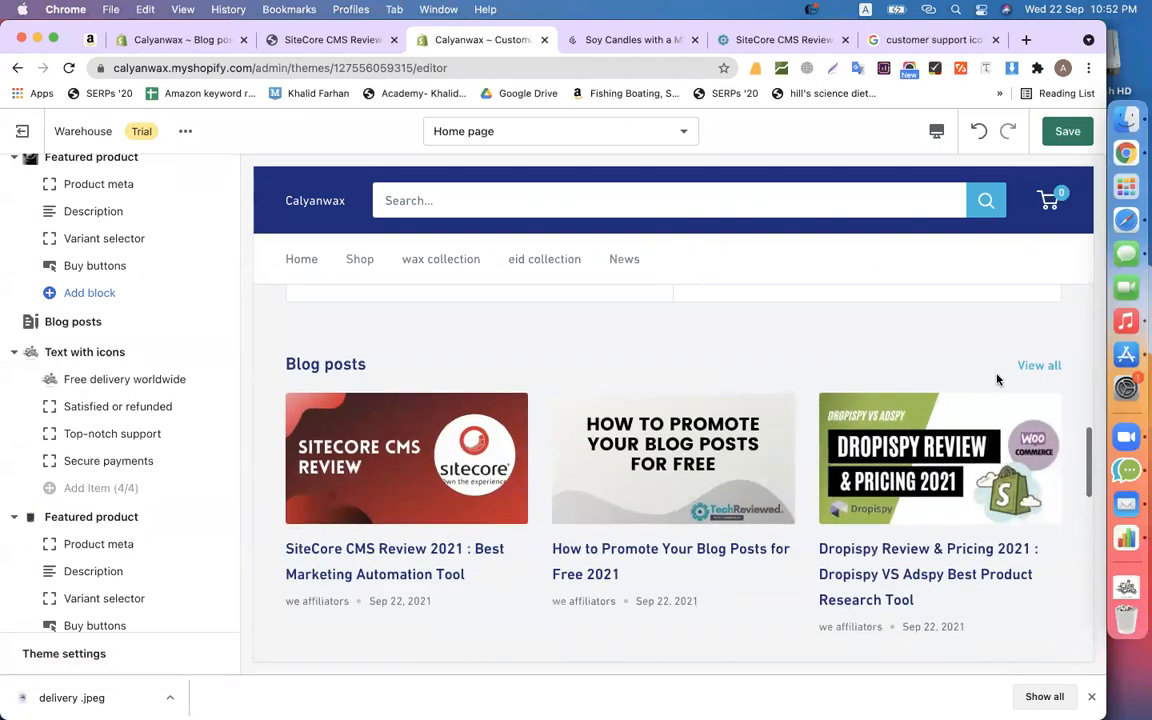
- Reopen the Free delivery worldwide item and review its heading and 'get free shipping' description
{"action": "left_click", "coordinate": [105, 380]}
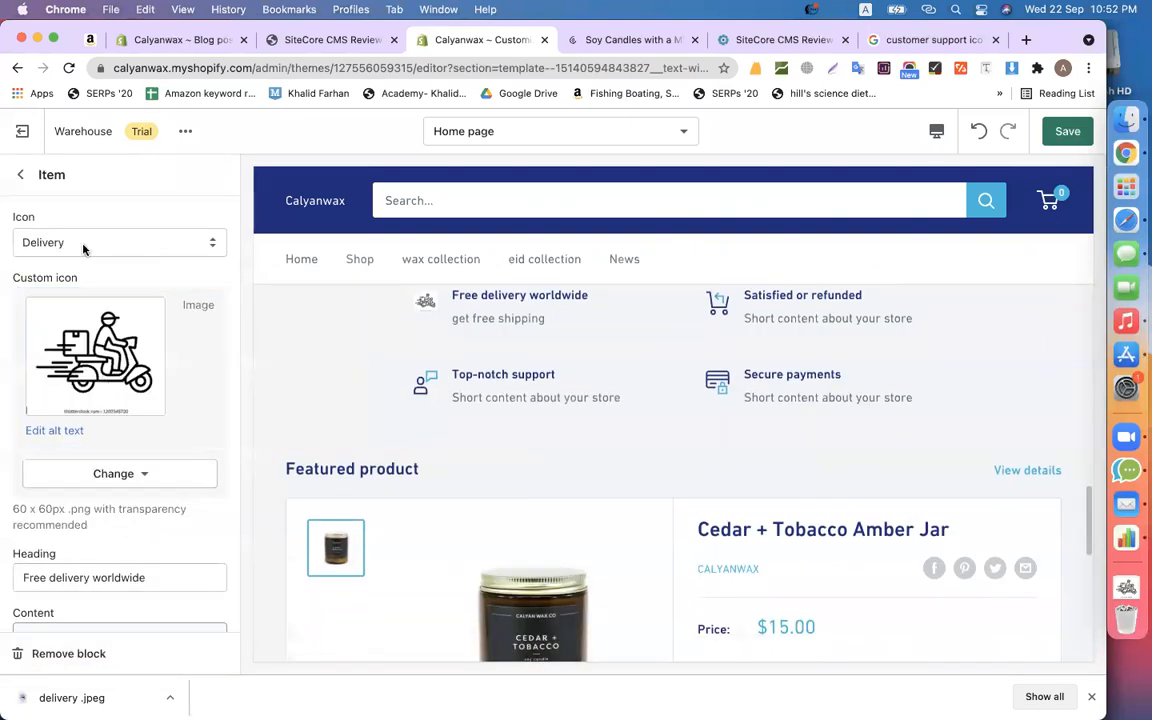
{"action": "scroll", "coordinate": [70, 340], "scroll_direction": "down", "scroll_amount": 2}
{"action": "left_click", "coordinate": [118, 495]}
{"action": "double_click", "coordinate": [118, 495]}
{"action": "triple_click", "coordinate": [87, 596]}
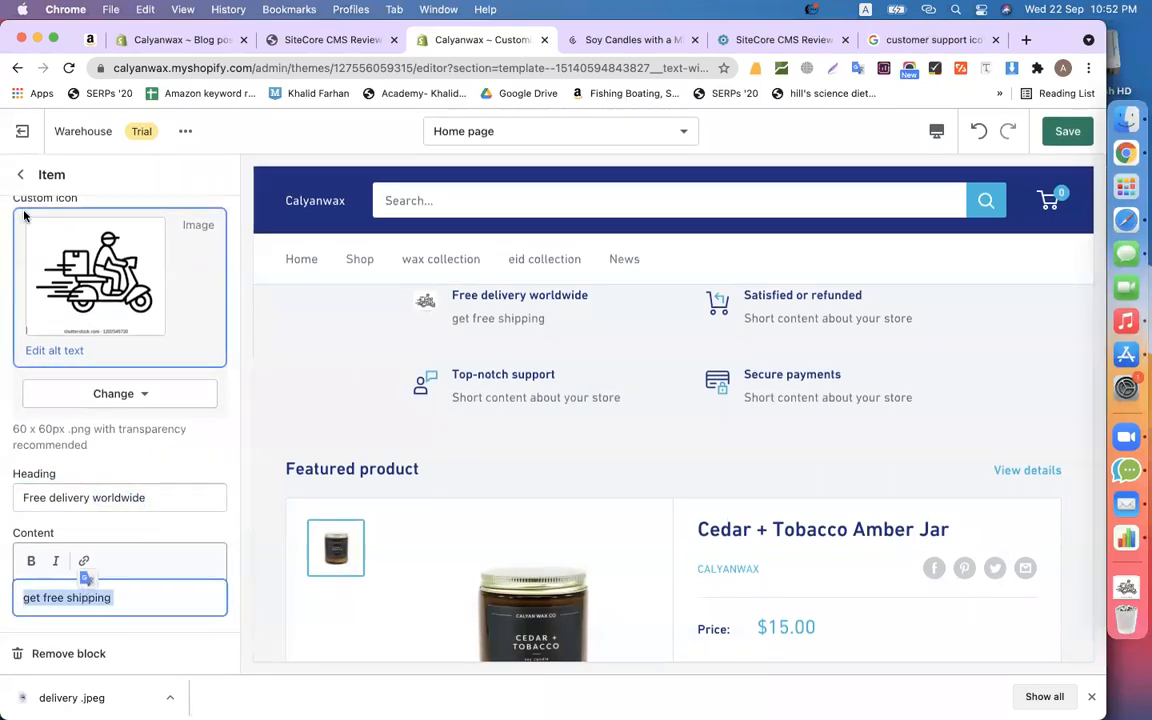
- Go back to the section list and scroll down to the second Text with icons section
{"action": "left_click", "coordinate": [14, 172]}
{"action": "scroll", "coordinate": [648, 581], "scroll_direction": "down", "scroll_amount": 6}
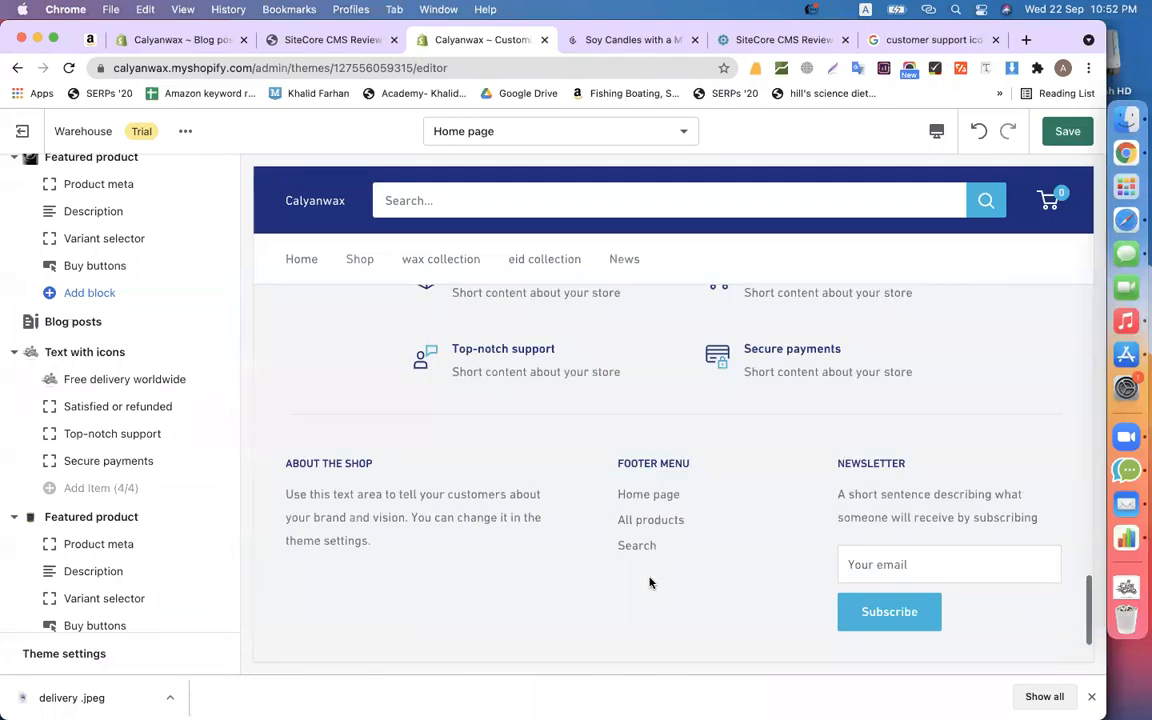
{"action": "scroll", "coordinate": [600, 500], "scroll_direction": "up", "scroll_amount": 2}
{"action": "scroll", "coordinate": [78, 555], "scroll_direction": "down", "scroll_amount": 4}
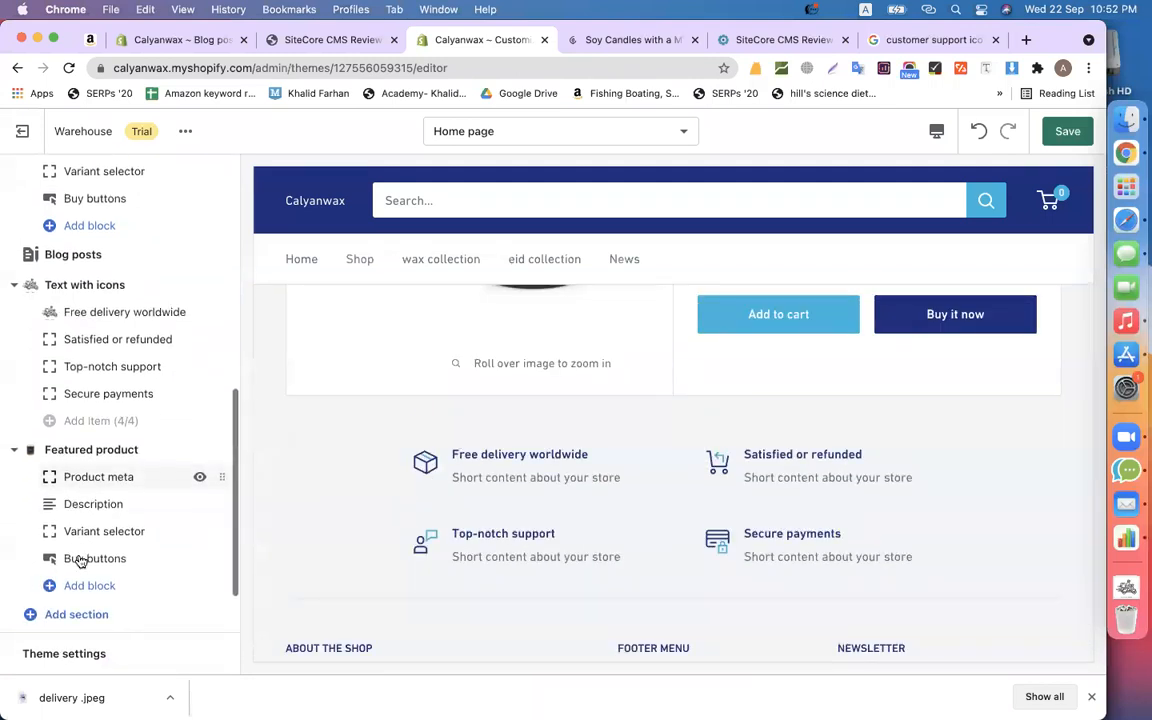
{"action": "scroll", "coordinate": [113, 483], "scroll_direction": "up", "scroll_amount": 5}
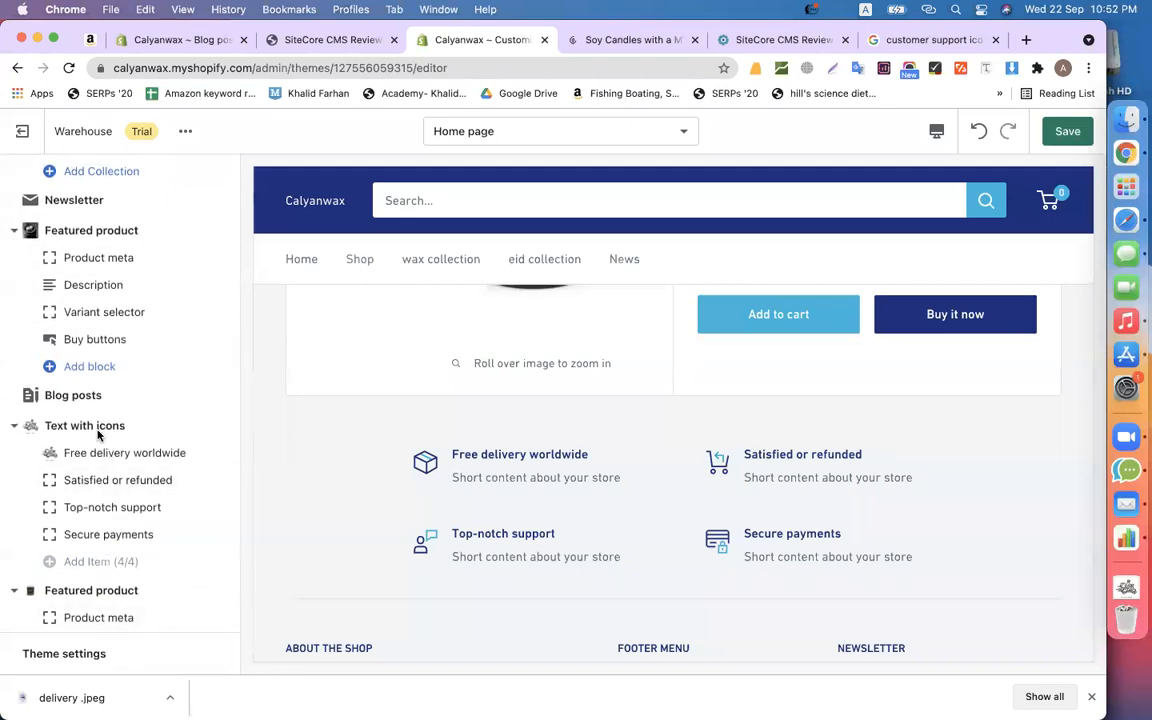
{"action": "scroll", "coordinate": [110, 462], "scroll_direction": "down", "scroll_amount": 4}
{"action": "scroll", "coordinate": [124, 464], "scroll_direction": "down", "scroll_amount": 2}
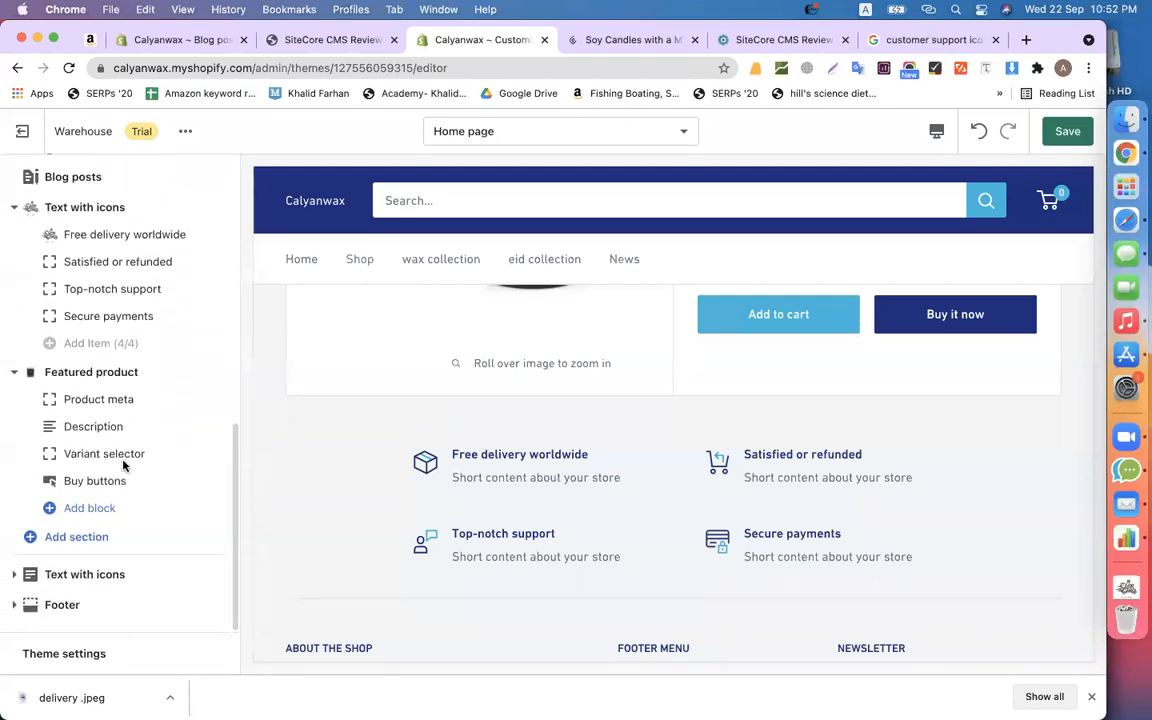
{"action": "scroll", "coordinate": [392, 542], "scroll_direction": "down", "scroll_amount": 3}
- Hide the second Text with icons section on the home page
{"action": "left_click", "coordinate": [95, 574]}
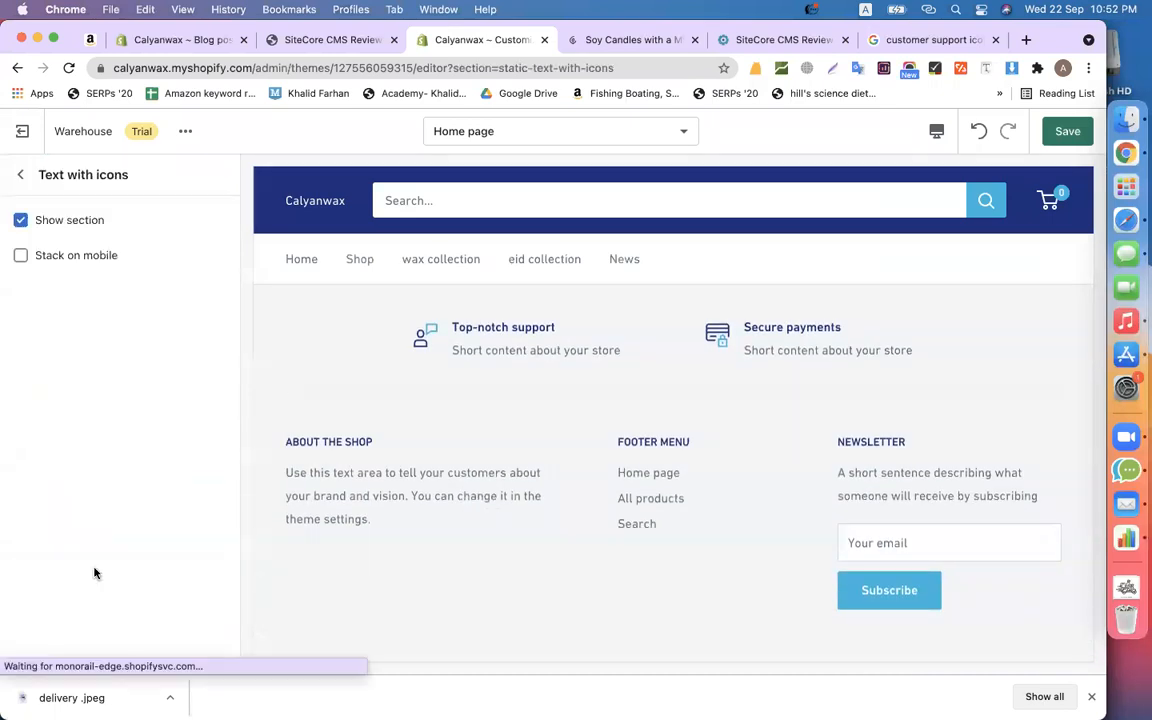
{"action": "left_click", "coordinate": [21, 220]}
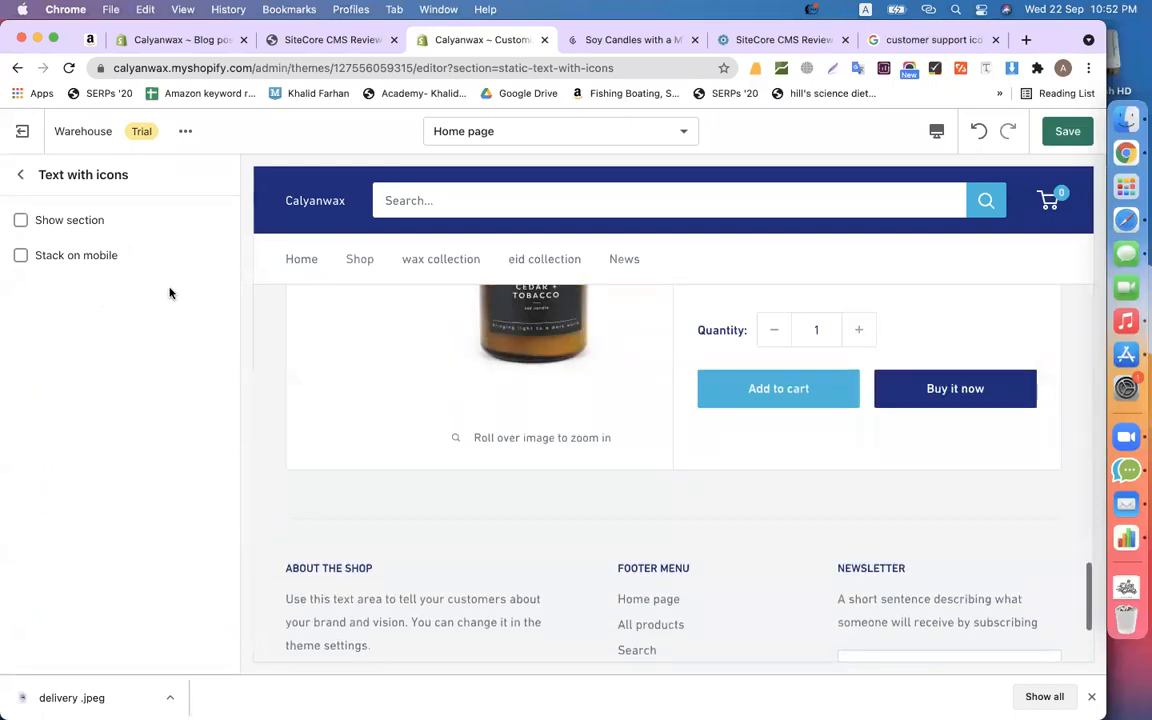
{"action": "left_click", "coordinate": [20, 176]}
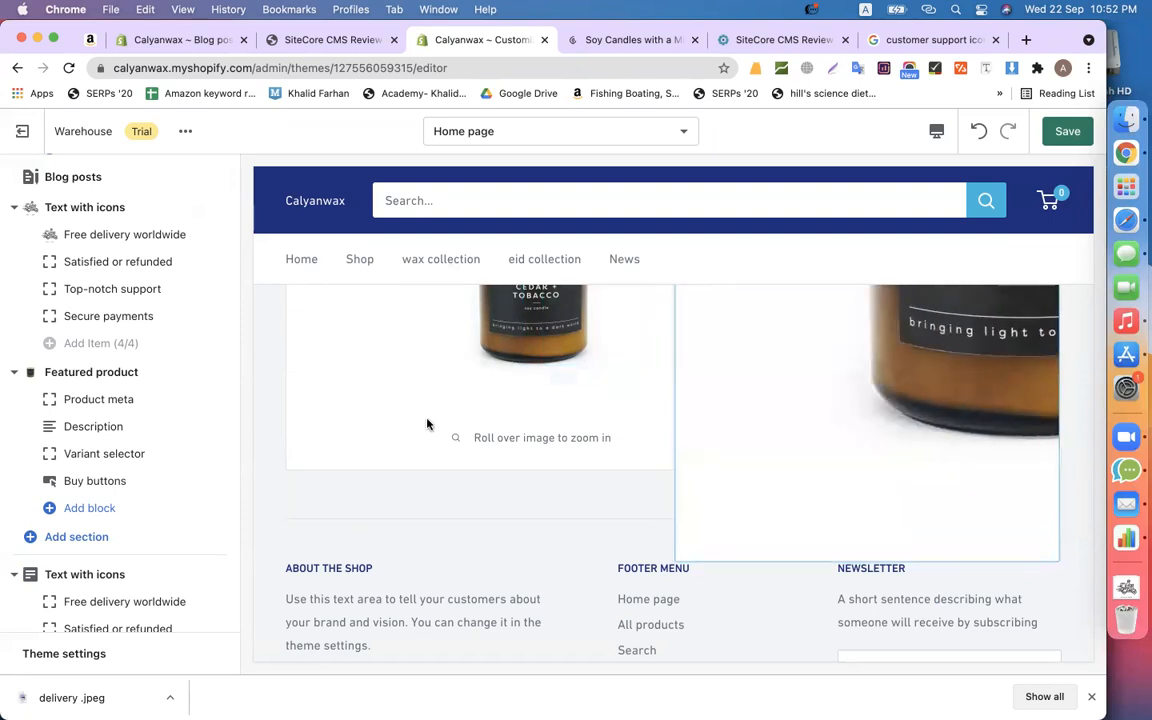
- Add an Image with text section beneath the Featured product section
{"action": "scroll", "coordinate": [291, 422], "scroll_direction": "up", "scroll_amount": 15}
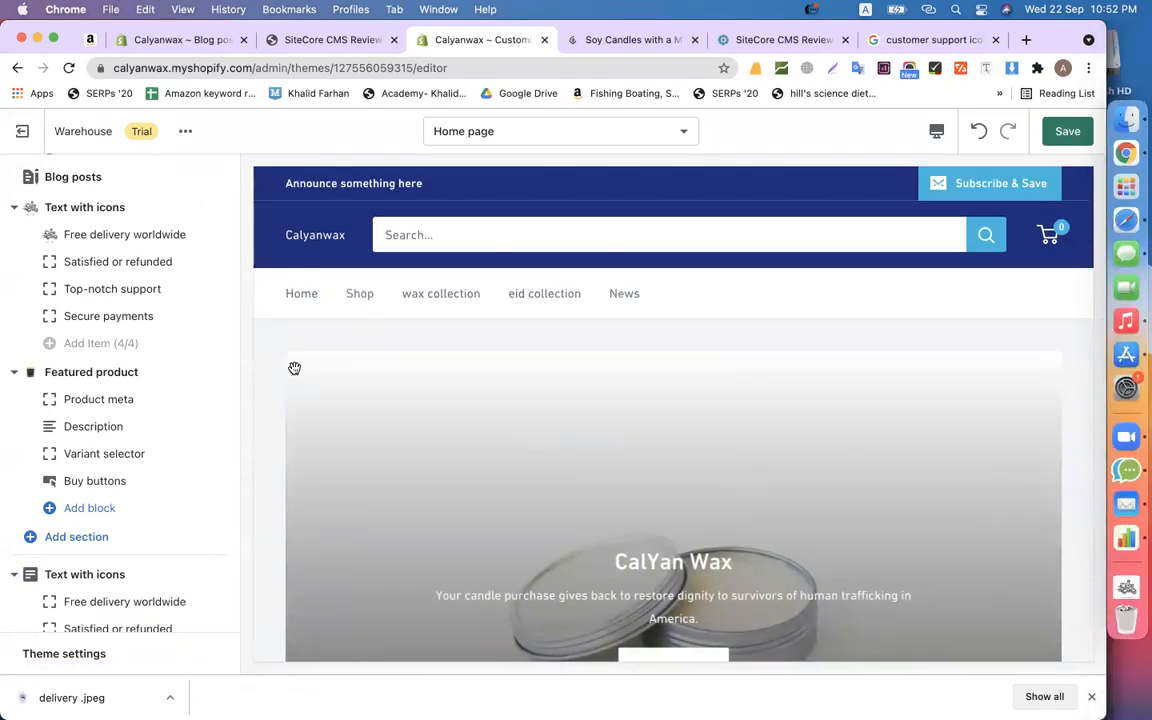
{"action": "scroll", "coordinate": [260, 328], "scroll_direction": "down", "scroll_amount": 20}
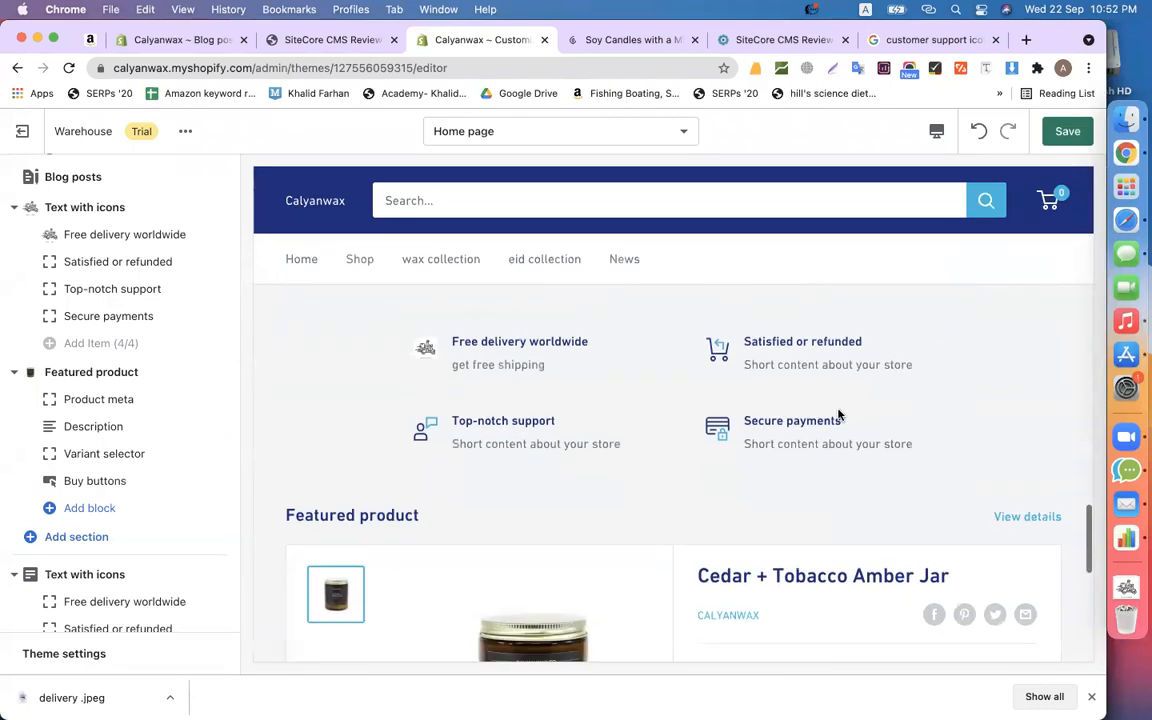
{"action": "scroll", "coordinate": [60, 550], "scroll_direction": "down", "scroll_amount": 3}
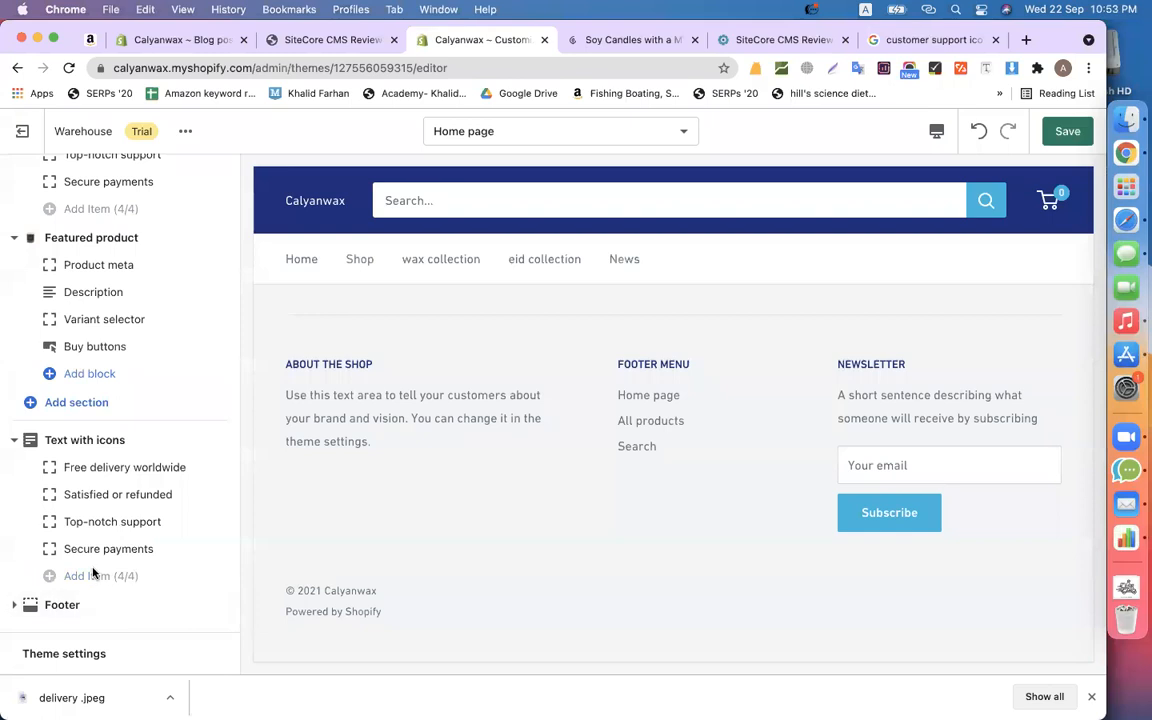
{"action": "left_click", "coordinate": [77, 402]}
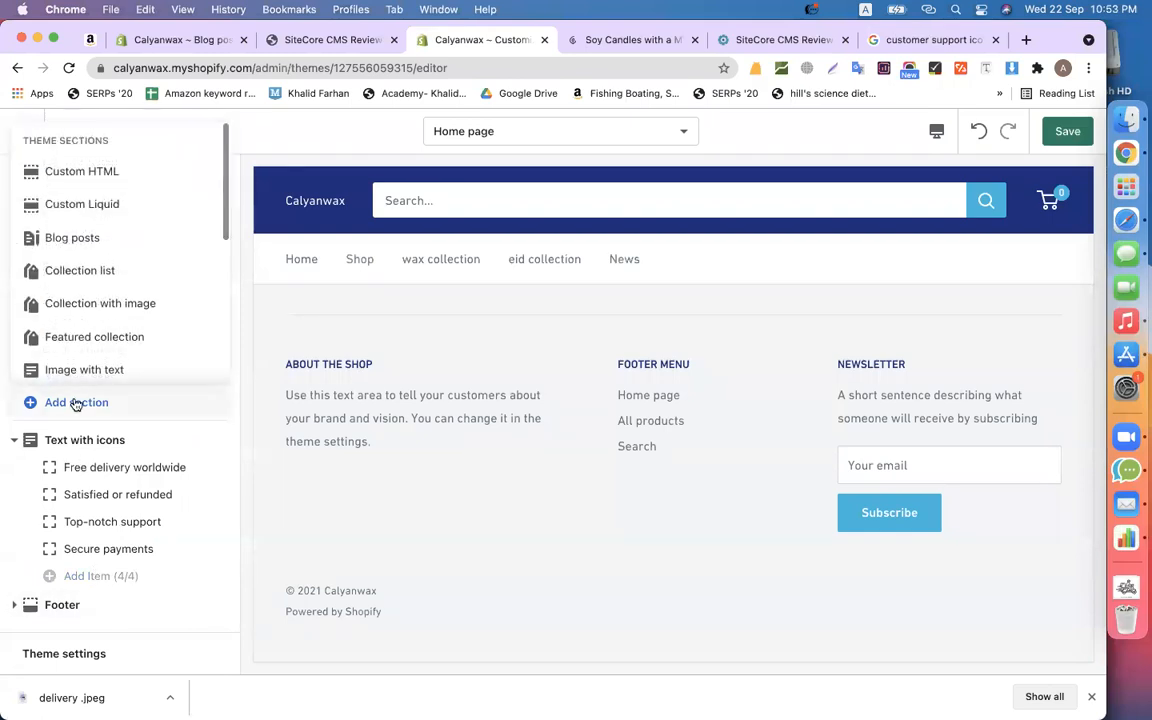
{"action": "left_click", "coordinate": [126, 369]}
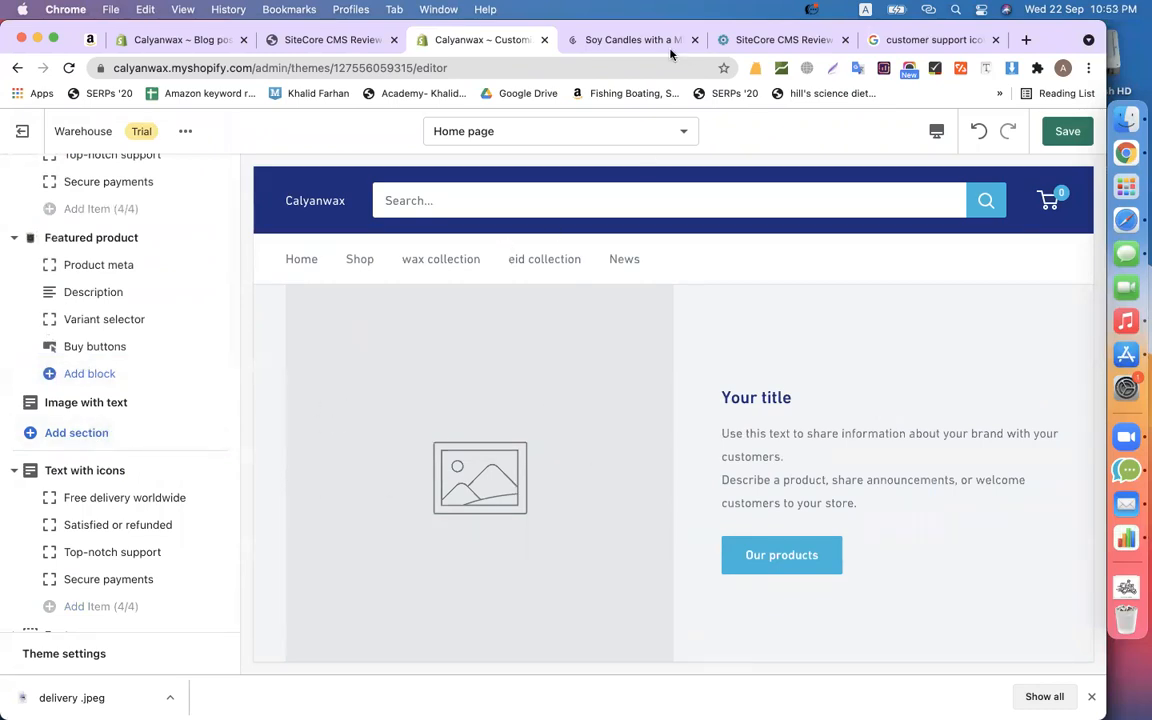
- Copy the heading 'ONLINE CANDLE SHOPPING MADE EASY' from the live candle site
{"action": "left_click", "coordinate": [640, 40]}
{"action": "scroll", "coordinate": [481, 470], "scroll_direction": "down", "scroll_amount": 15}
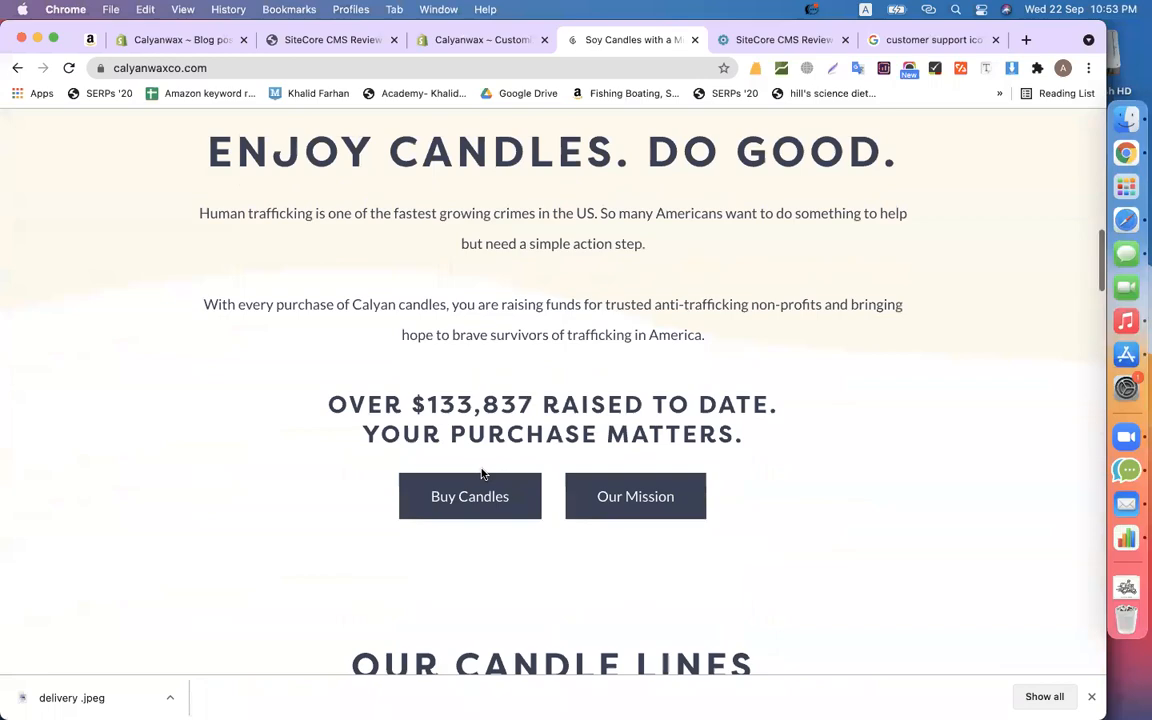
{"action": "scroll", "coordinate": [481, 474], "scroll_direction": "down", "scroll_amount": 20}
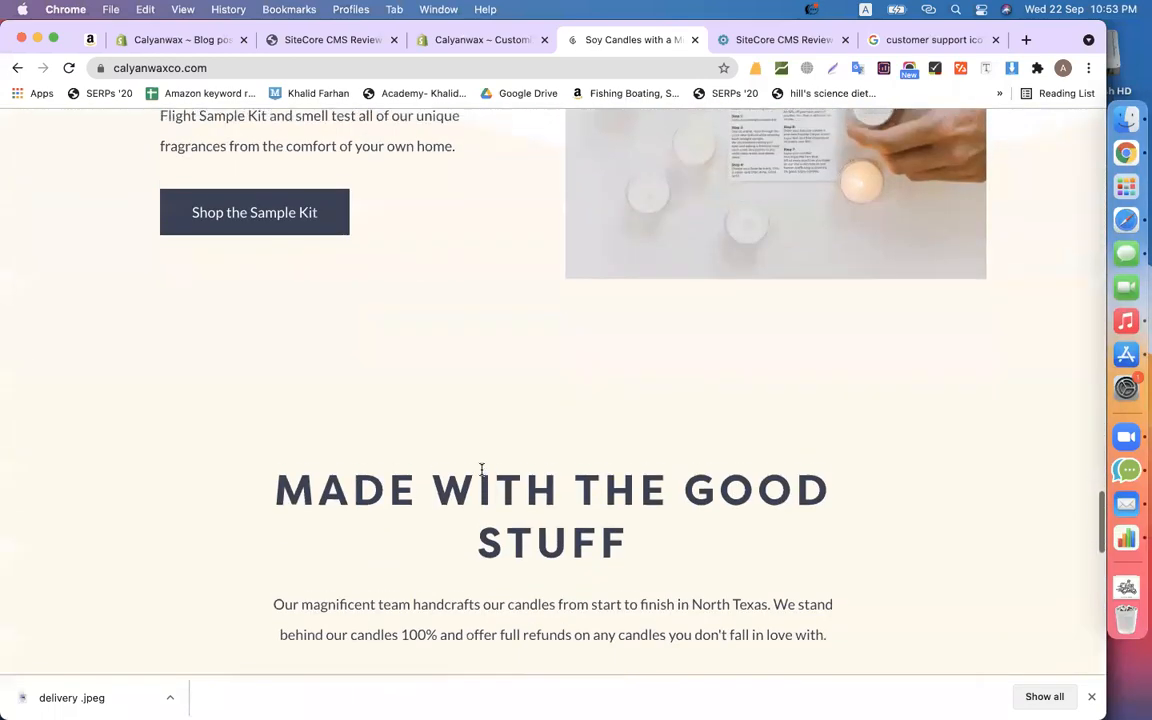
{"action": "scroll", "coordinate": [557, 472], "scroll_direction": "up", "scroll_amount": 4}
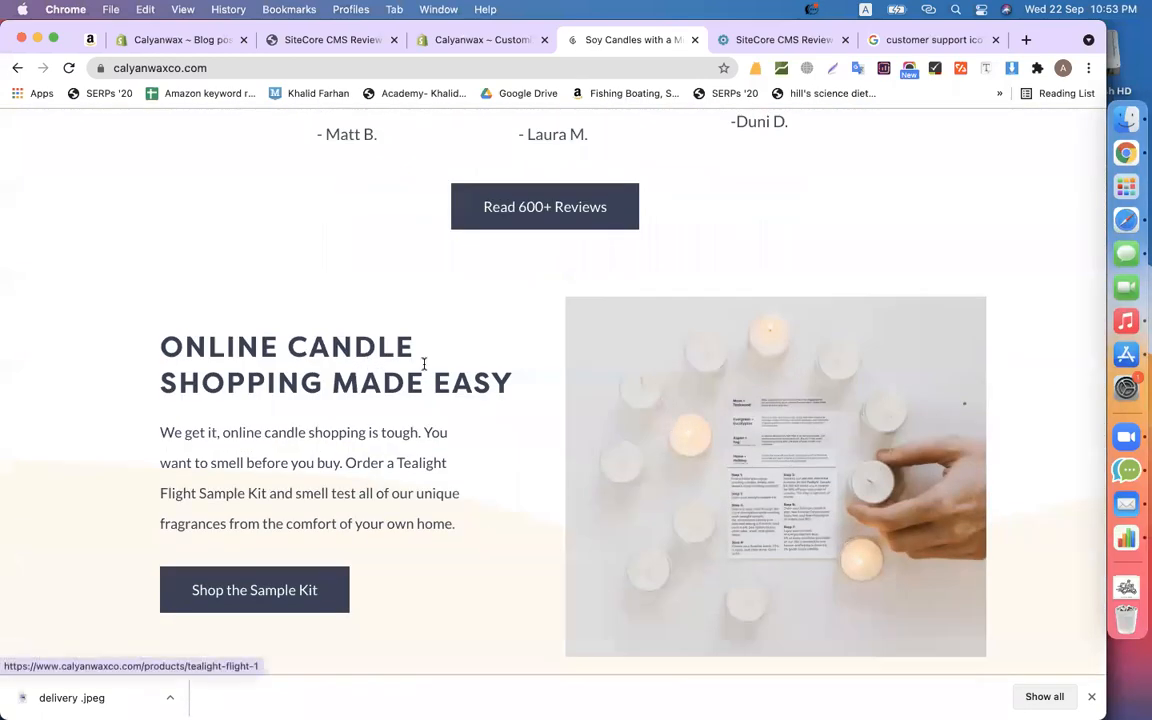
{"action": "left_click_drag", "start_coordinate": [505, 380], "coordinate": [148, 314]}
{"action": "key", "text": "super+c"}
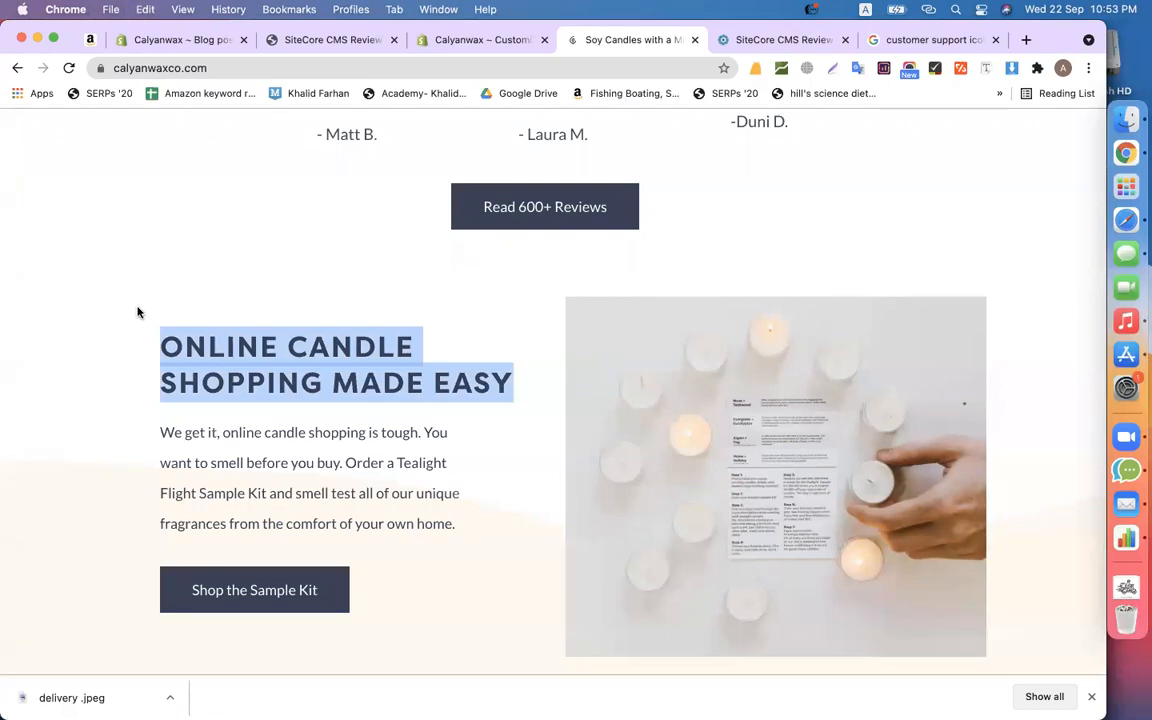
{"action": "left_click", "coordinate": [456, 40]}
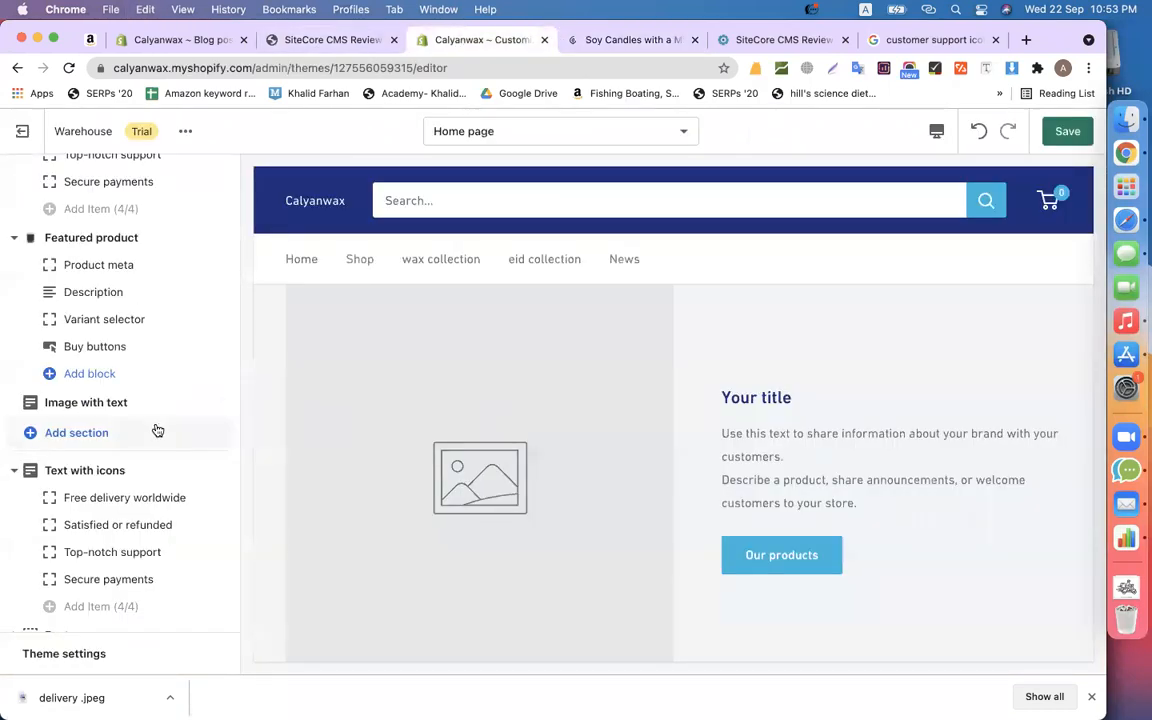
{"action": "scroll", "coordinate": [157, 430], "scroll_direction": "down", "scroll_amount": 1}
- Set the Image with text section's image to the candles-and-hand photo
{"action": "scroll", "coordinate": [154, 440], "scroll_direction": "up", "scroll_amount": 2}
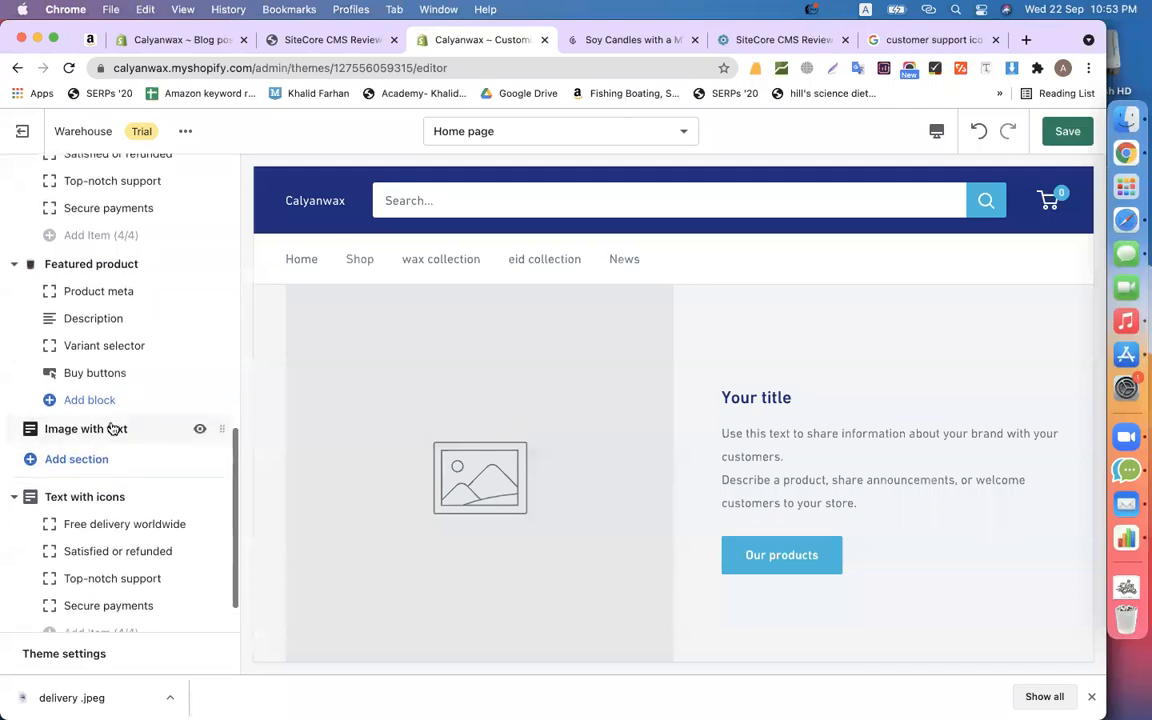
{"action": "left_click", "coordinate": [113, 429]}
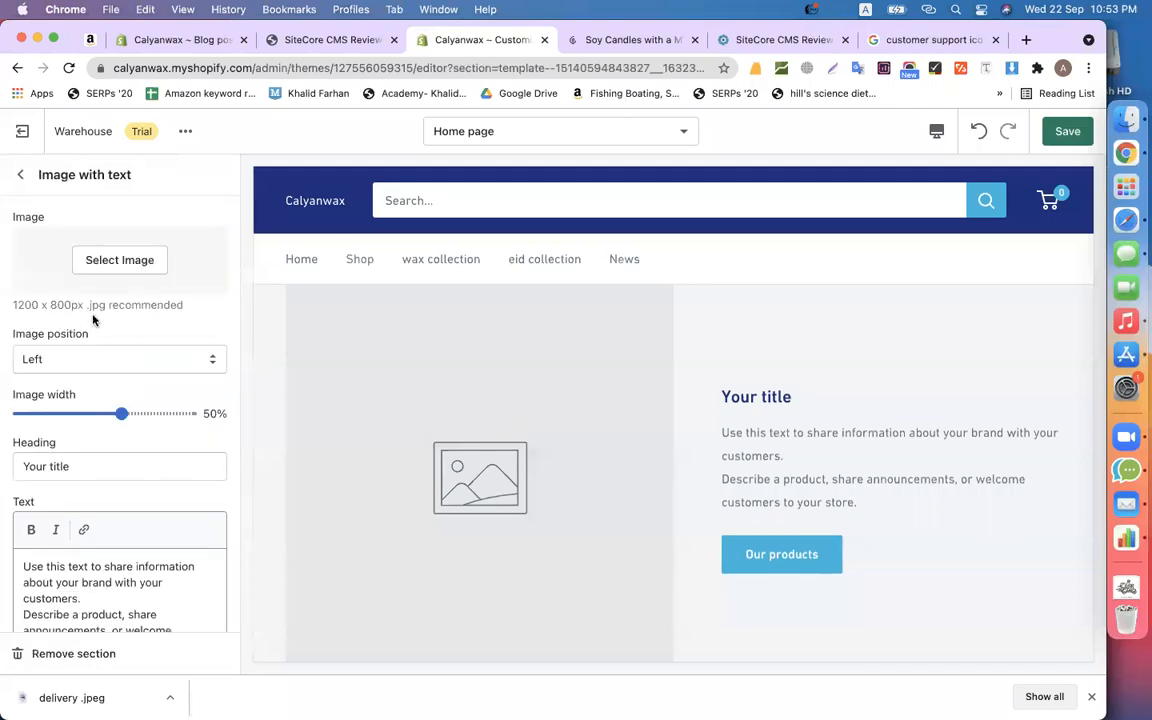
{"action": "left_click", "coordinate": [90, 260]}
{"action": "left_click", "coordinate": [159, 427]}
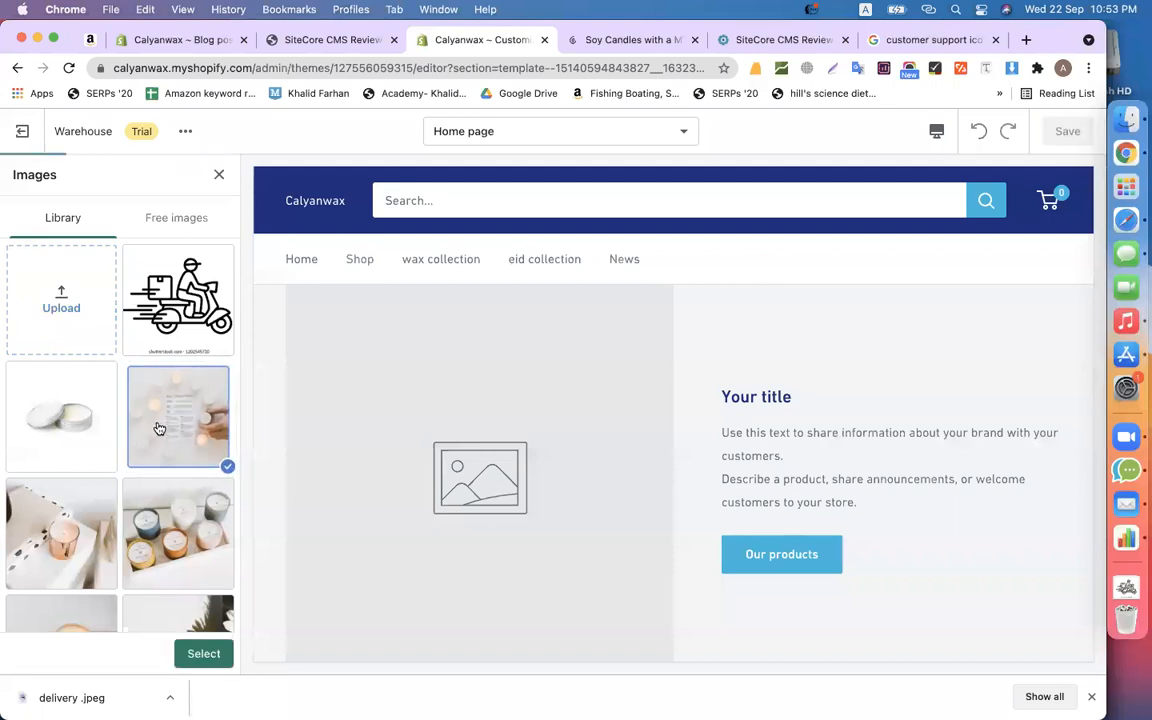
{"action": "left_click", "coordinate": [198, 651]}
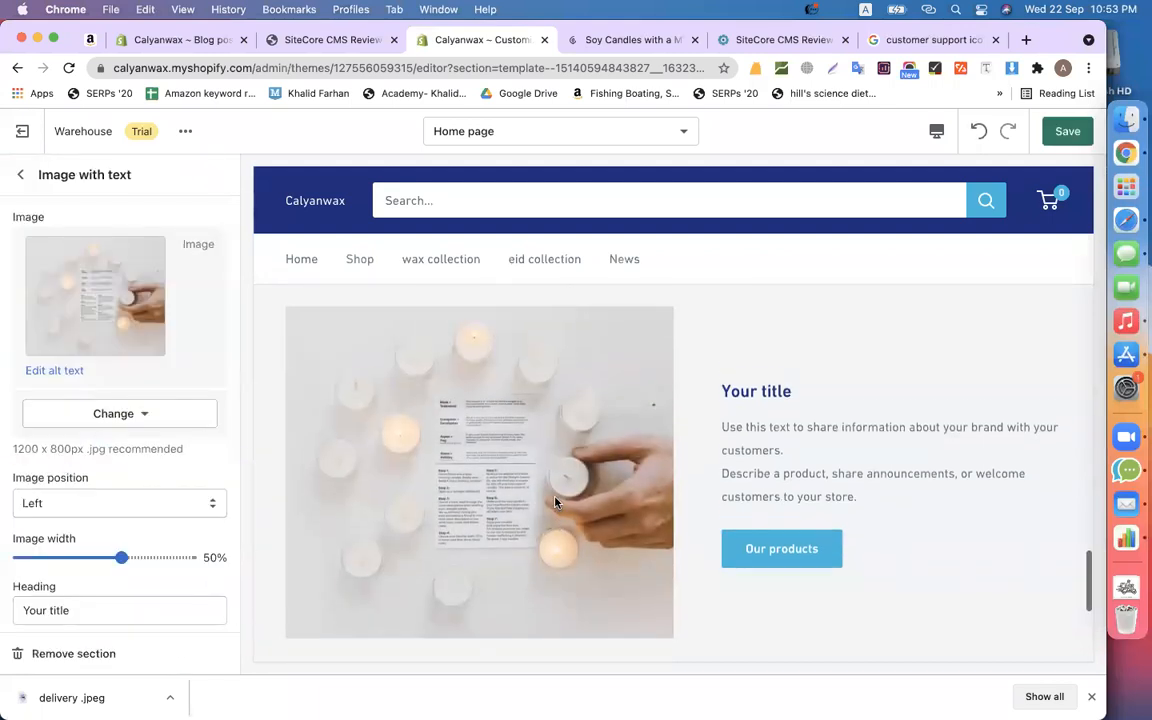
- Set the section's image position to Right
{"action": "scroll", "coordinate": [101, 510], "scroll_direction": "down", "scroll_amount": 1}
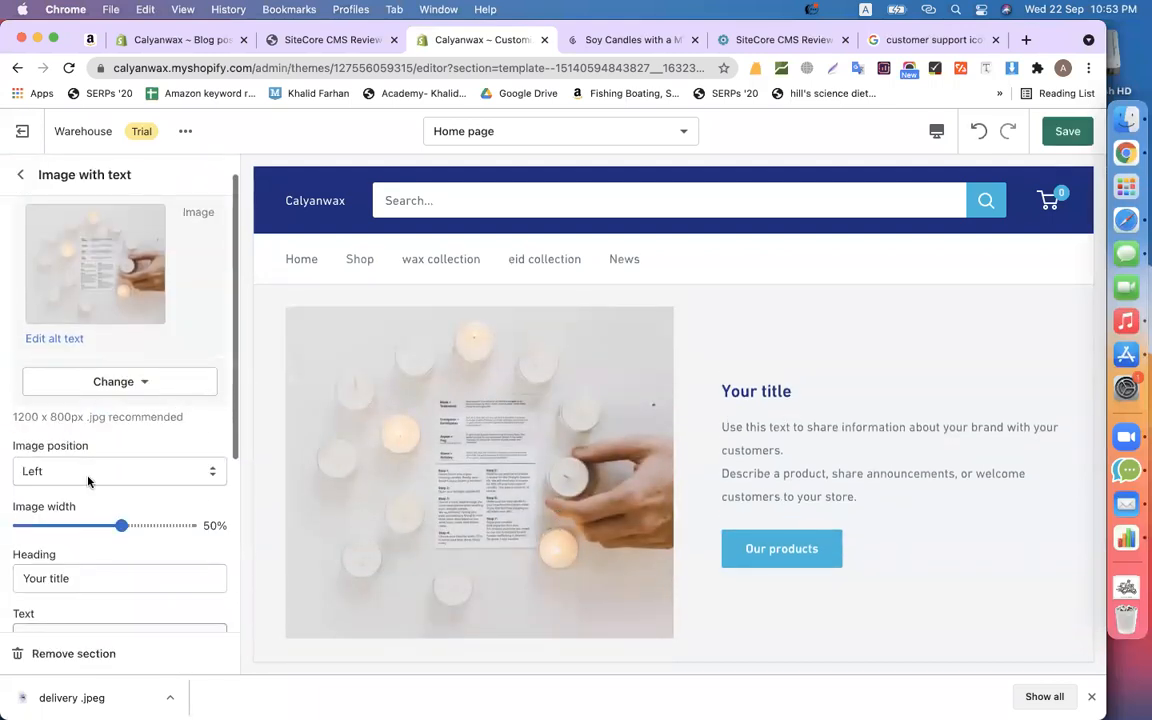
{"action": "left_click", "coordinate": [92, 471]}
{"action": "left_click", "coordinate": [70, 490]}
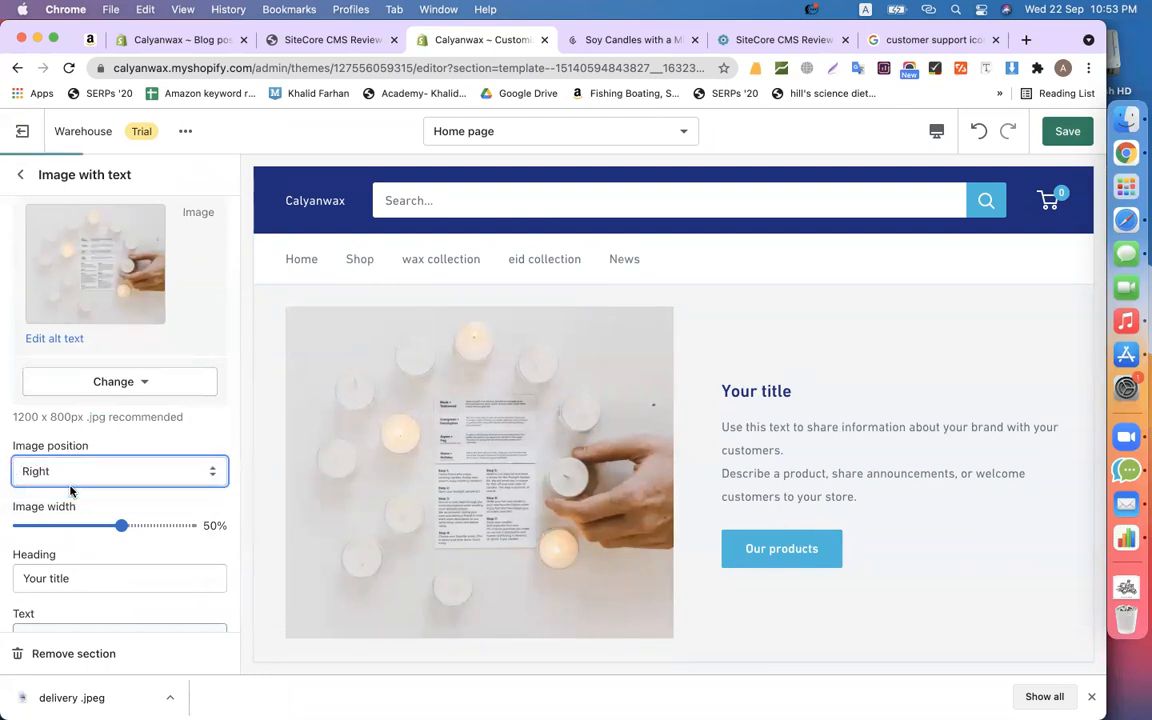
{"action": "scroll", "coordinate": [568, 427], "scroll_direction": "up", "scroll_amount": 3}
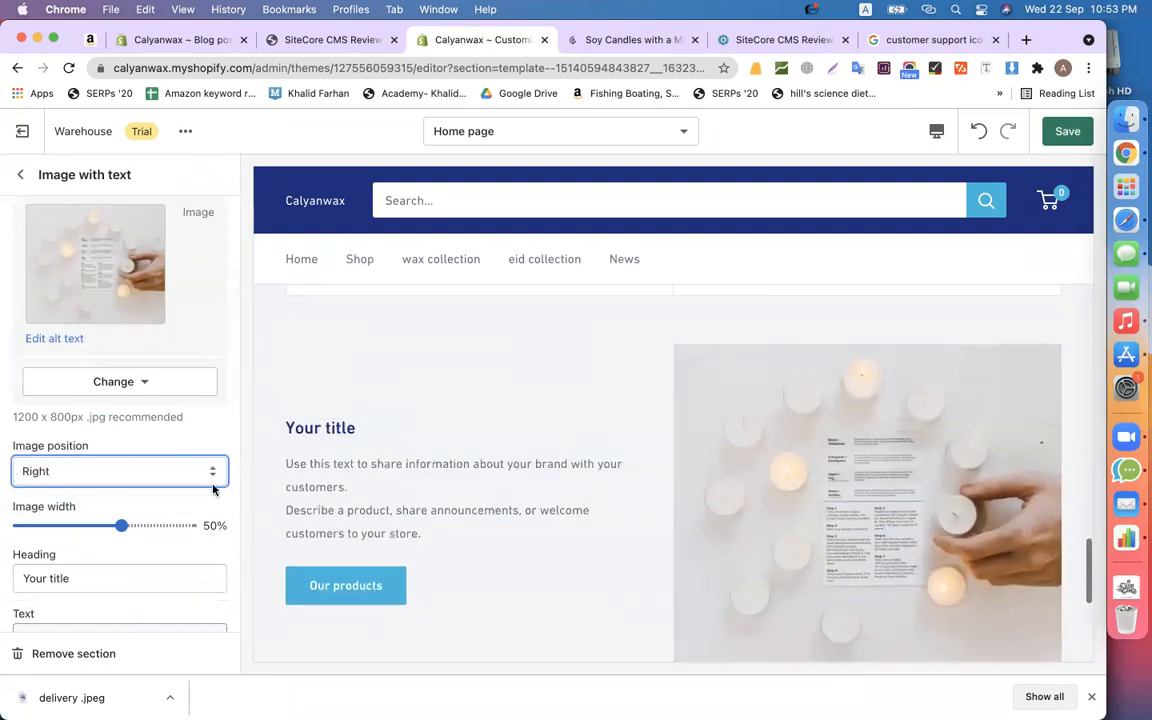
{"action": "scroll", "coordinate": [172, 524], "scroll_direction": "down", "scroll_amount": 4}
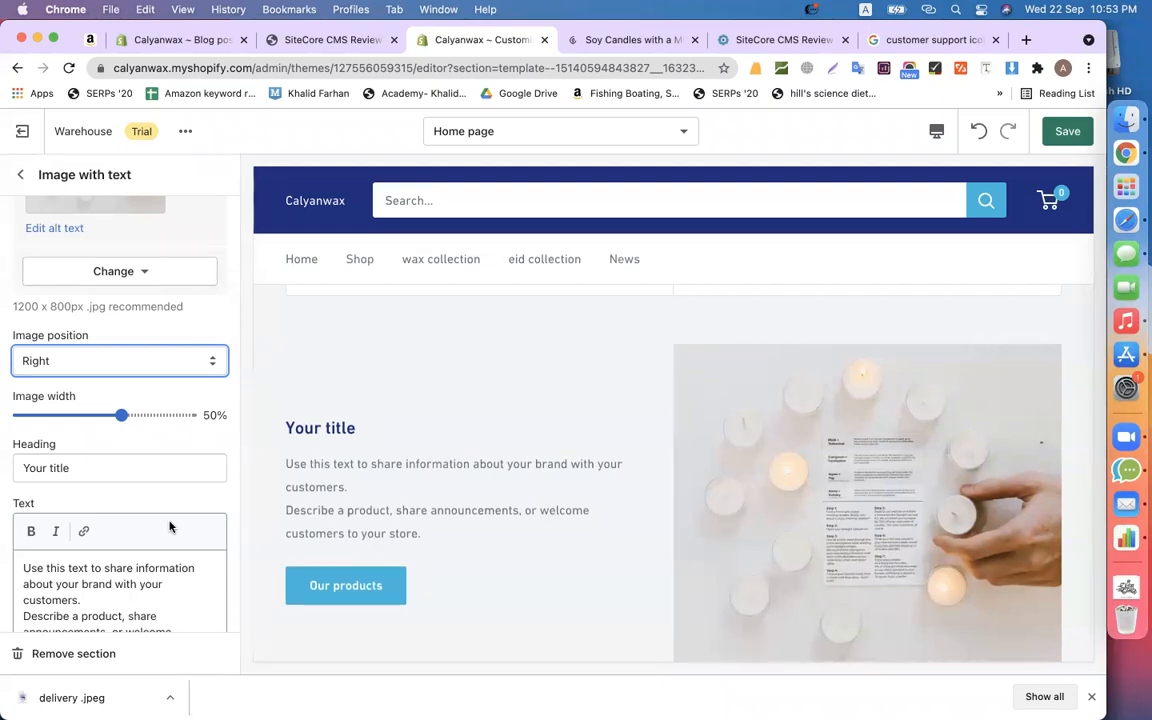
- Paste the copied heading and the candle site's 'We get it' paragraph into the section
{"action": "scroll", "coordinate": [110, 530], "scroll_direction": "down", "scroll_amount": 2}
{"action": "triple_click", "coordinate": [115, 417]}
{"action": "key", "text": "super+v"}
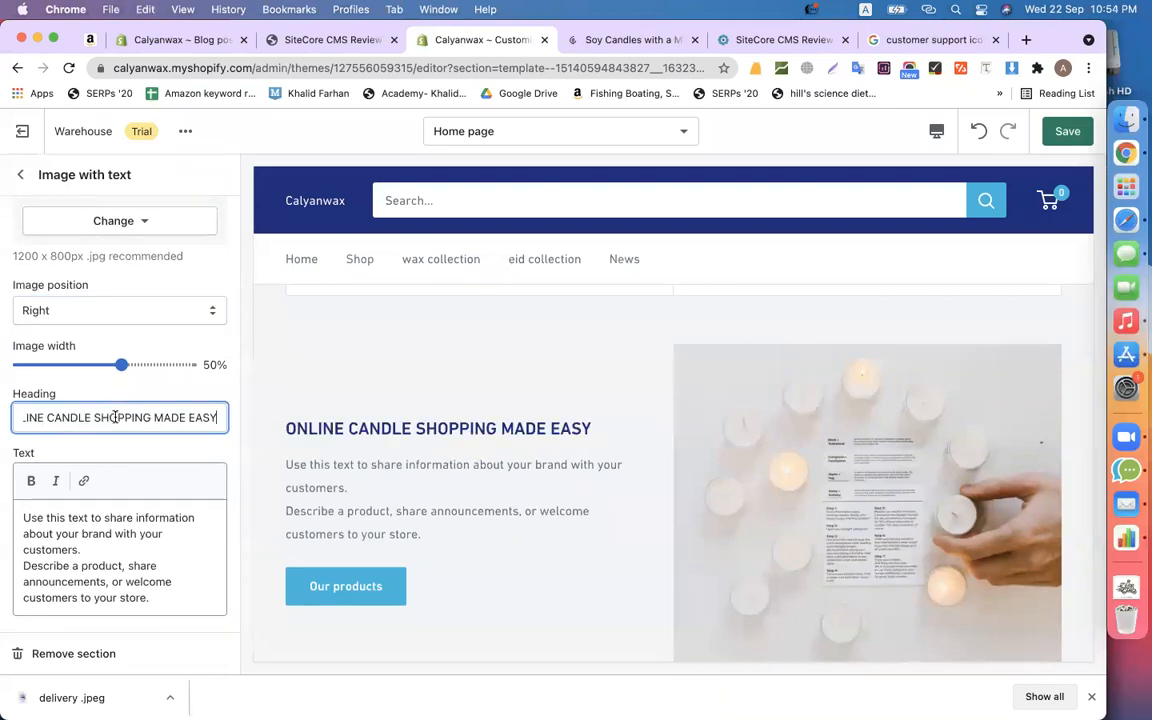
{"action": "left_click", "coordinate": [627, 40]}
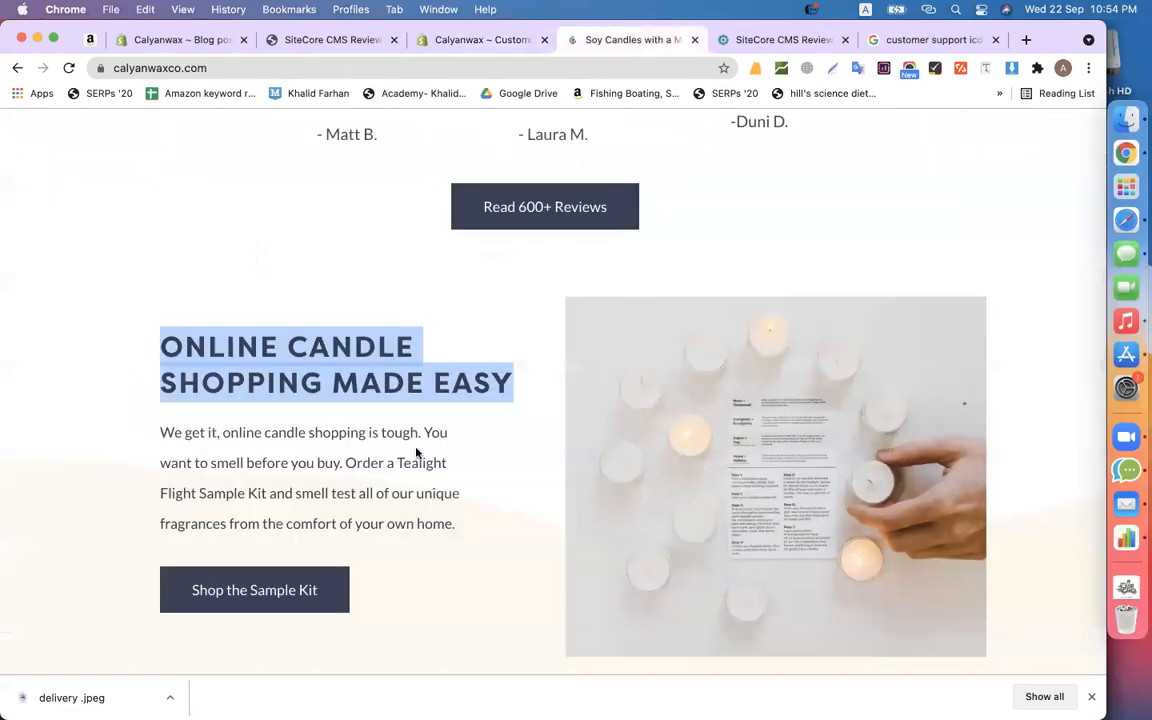
{"action": "left_click_drag", "start_coordinate": [459, 536], "coordinate": [149, 424]}
{"action": "key", "text": "super+c"}
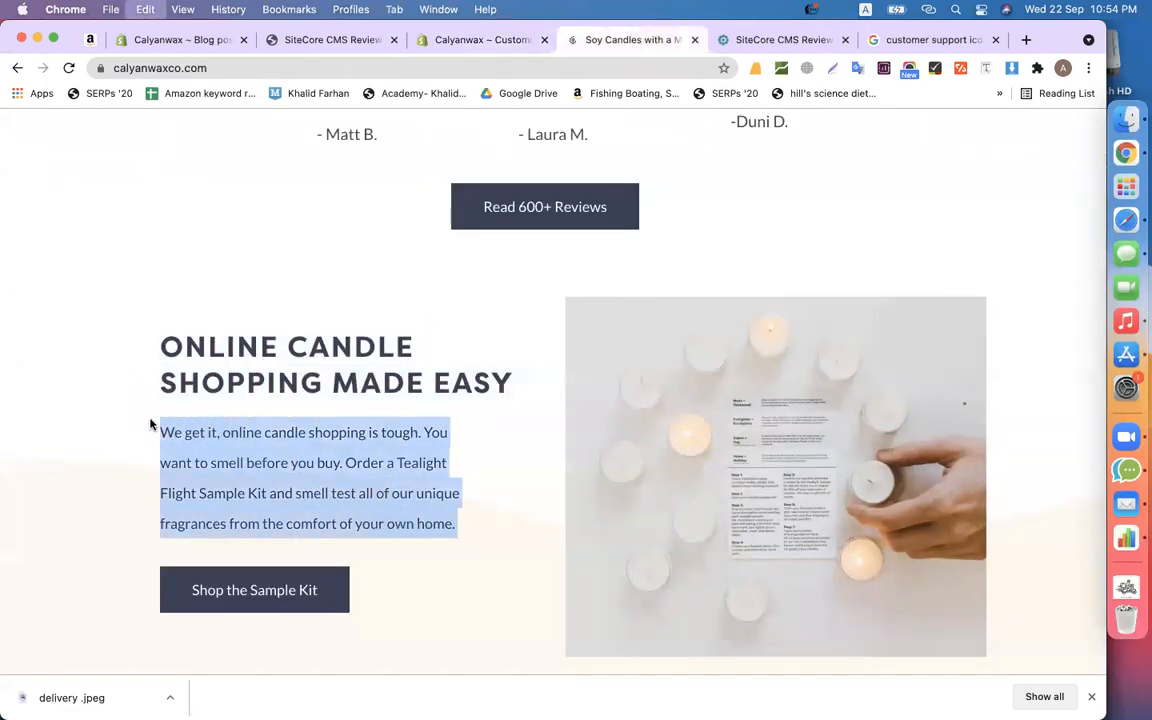
{"action": "left_click", "coordinate": [469, 48]}
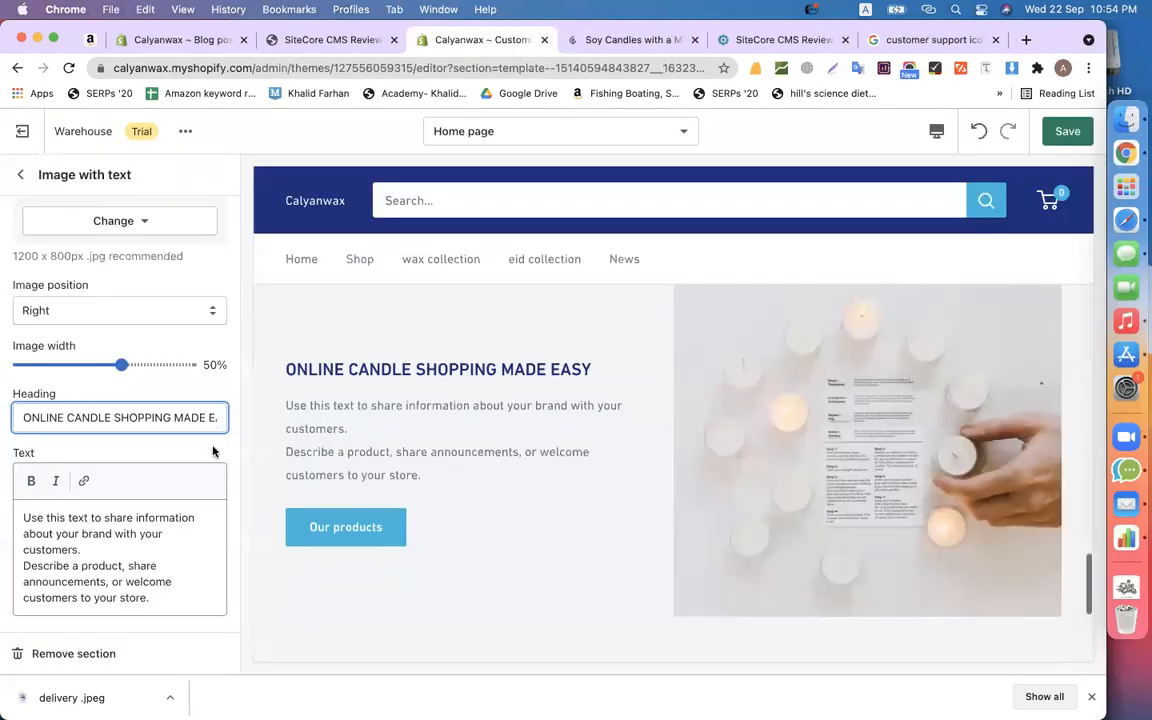
{"action": "left_click", "coordinate": [105, 567]}
{"action": "key", "text": "super+a"}
{"action": "key", "text": "super+v"}
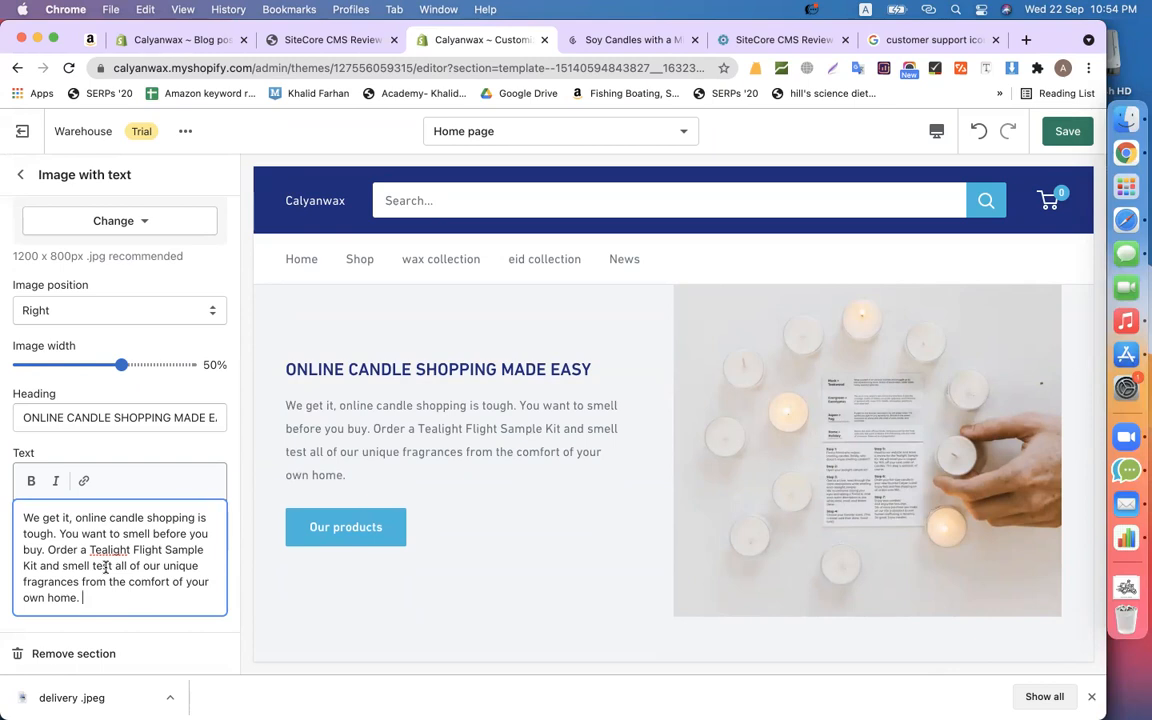
- Change the section's button label to 'View products'
{"action": "scroll", "coordinate": [187, 647], "scroll_direction": "down", "scroll_amount": 1}
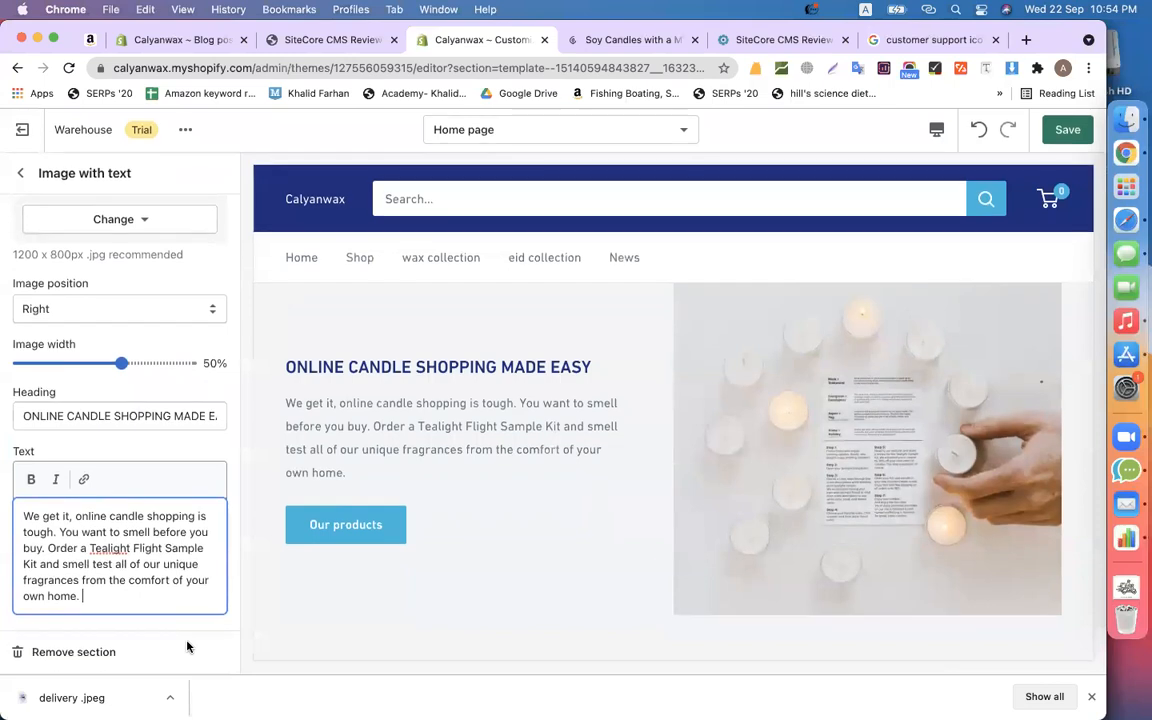
{"action": "scroll", "coordinate": [154, 509], "scroll_direction": "down", "scroll_amount": 2}
{"action": "left_click", "coordinate": [149, 537]}
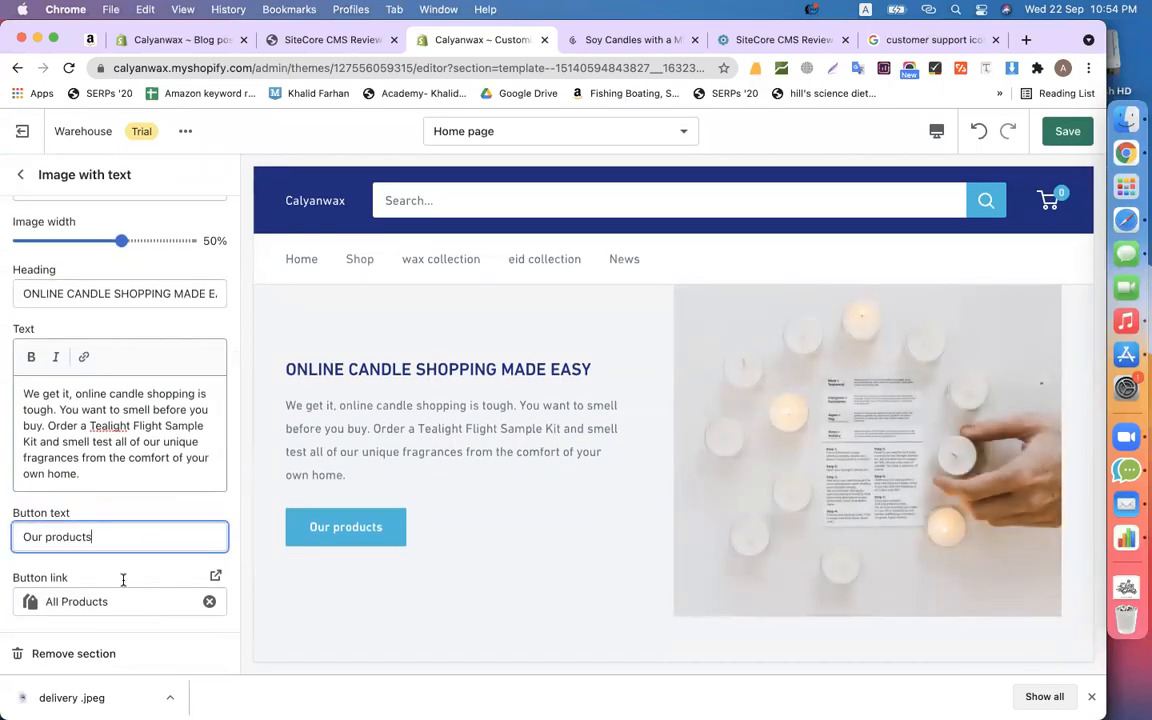
{"action": "type", "text": "View"}
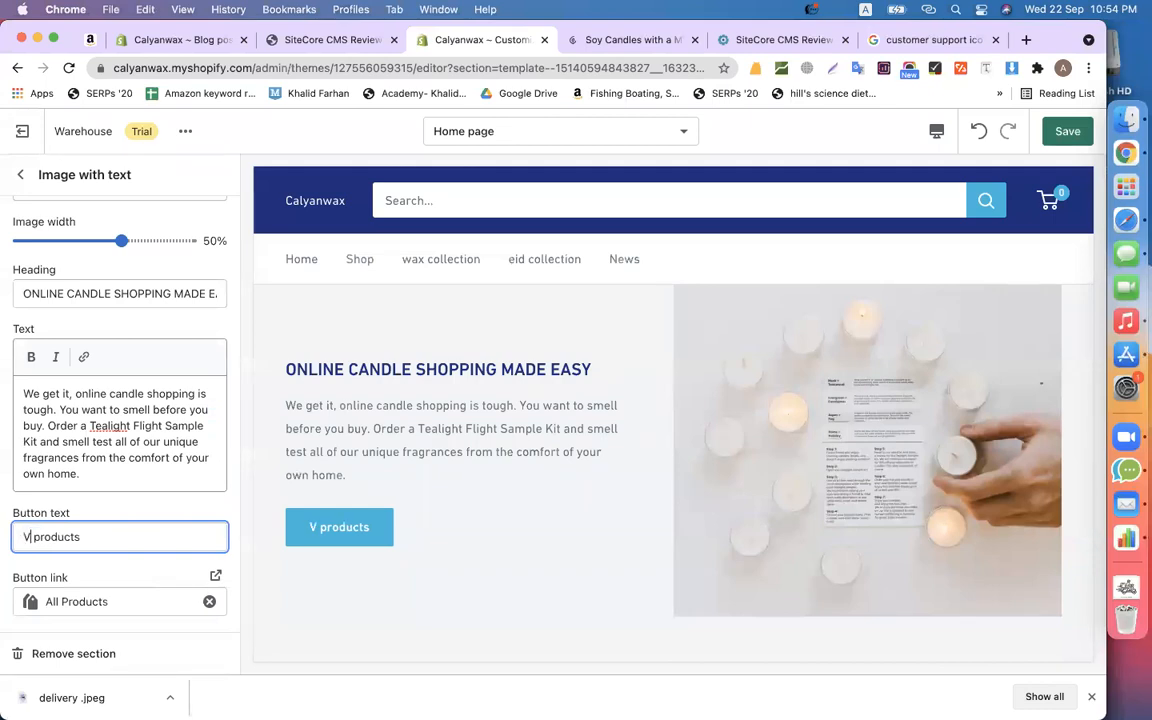
{"action": "left_click", "coordinate": [20, 174]}
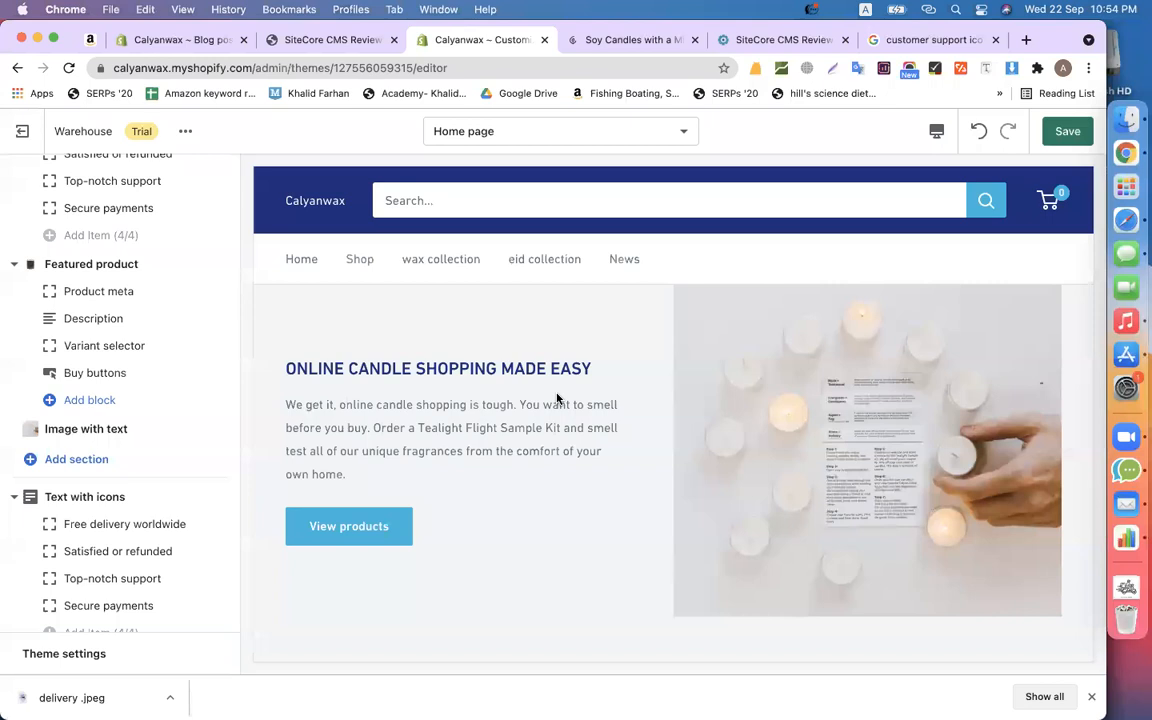
- Add a six-logo Logo list section below Image with text
{"action": "scroll", "coordinate": [557, 398], "scroll_direction": "up", "scroll_amount": 1}
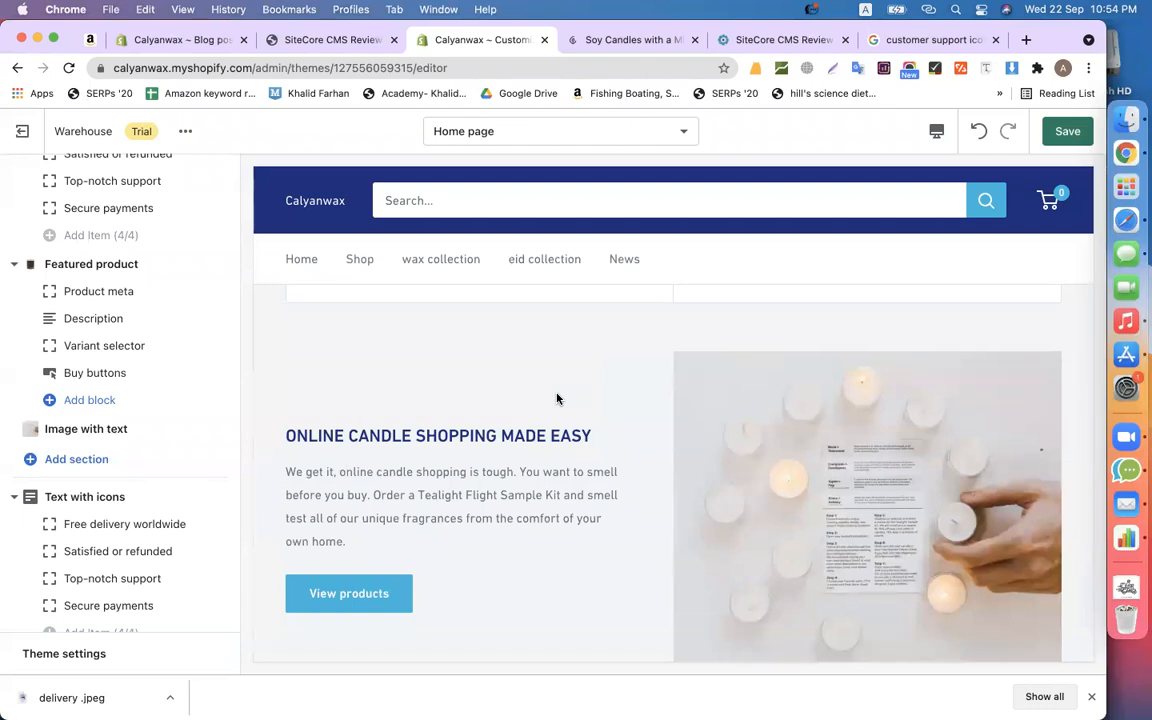
{"action": "scroll", "coordinate": [142, 405], "scroll_direction": "down", "scroll_amount": 1}
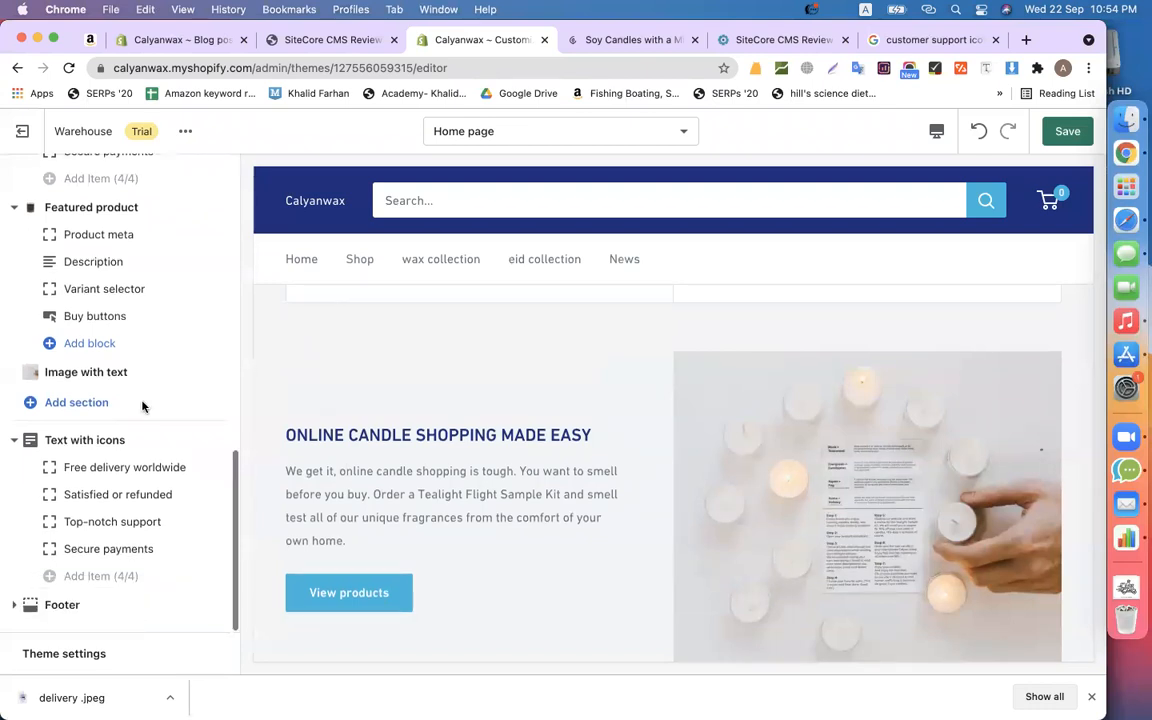
{"action": "left_click", "coordinate": [62, 402]}
{"action": "scroll", "coordinate": [113, 270], "scroll_direction": "down", "scroll_amount": 5}
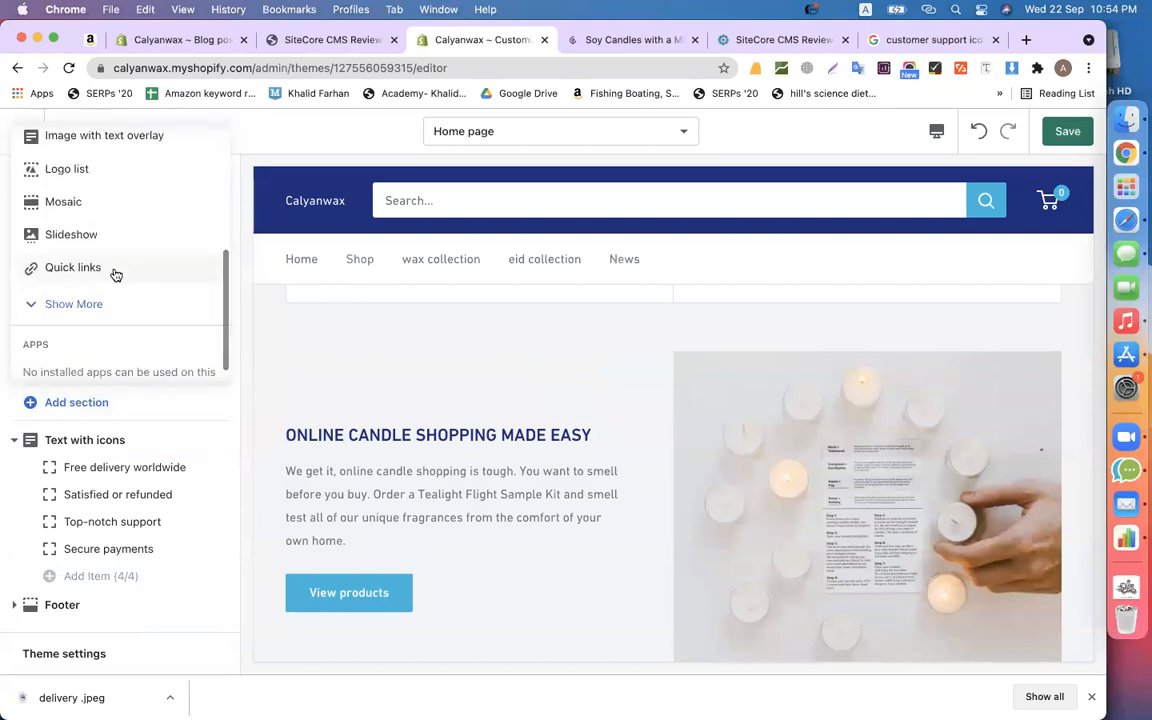
{"action": "scroll", "coordinate": [113, 270], "scroll_direction": "up", "scroll_amount": 3}
{"action": "left_click", "coordinate": [88, 307]}
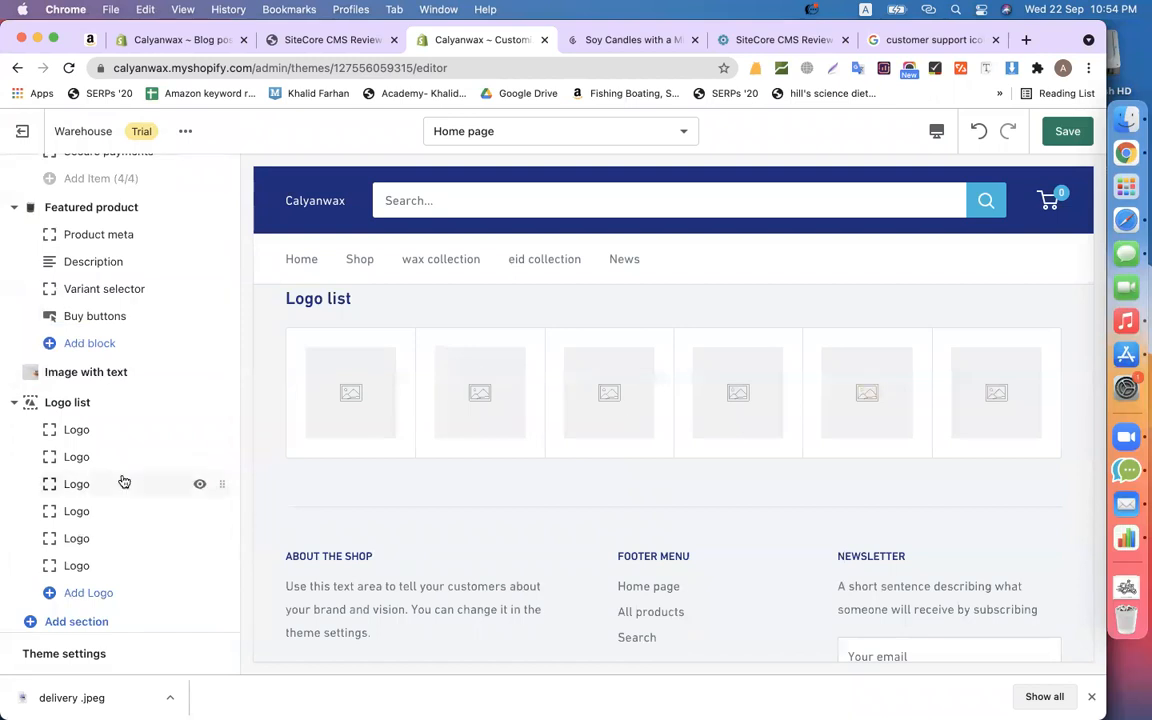
{"action": "left_click", "coordinate": [82, 404]}
- Change the Logo list heading to 'Our Clients'
{"action": "triple_click", "coordinate": [80, 240]}
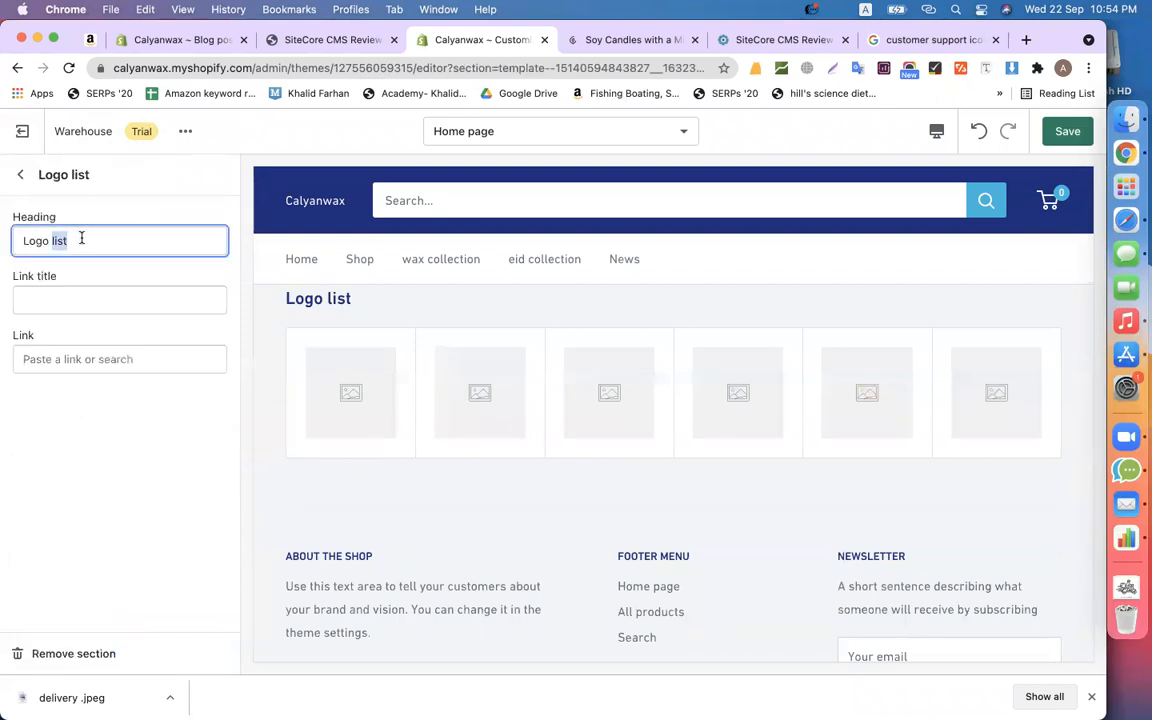
{"action": "type", "text": "Our Clients"}
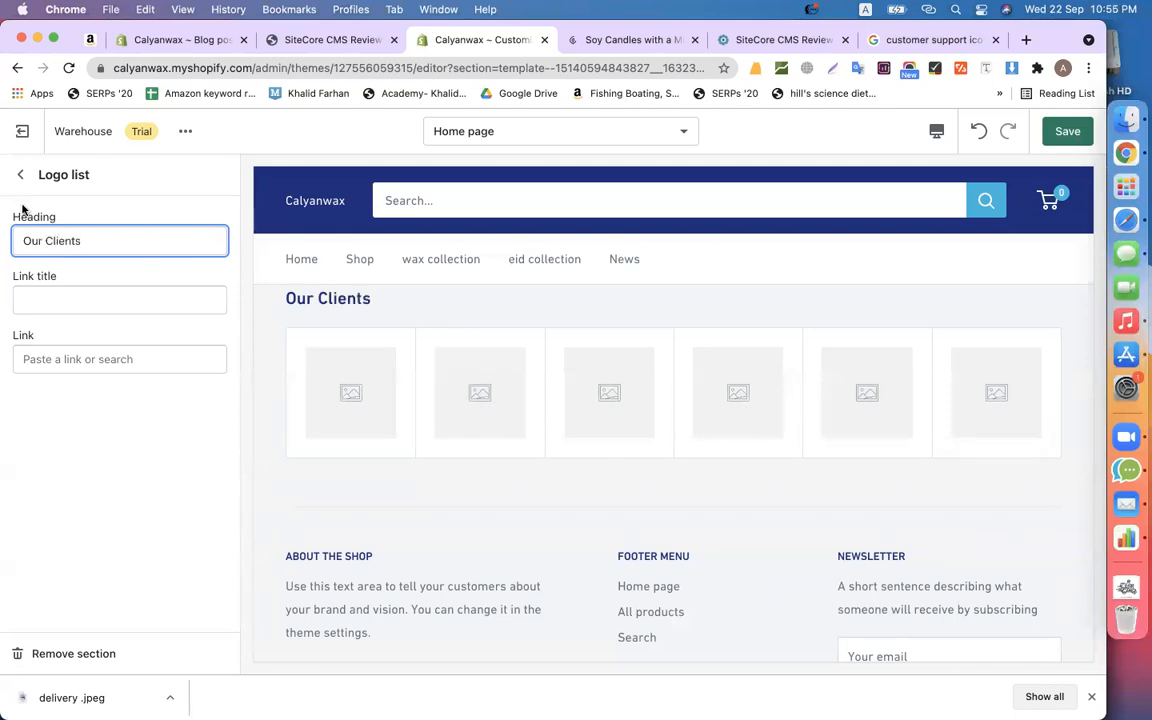
{"action": "left_click", "coordinate": [20, 174]}
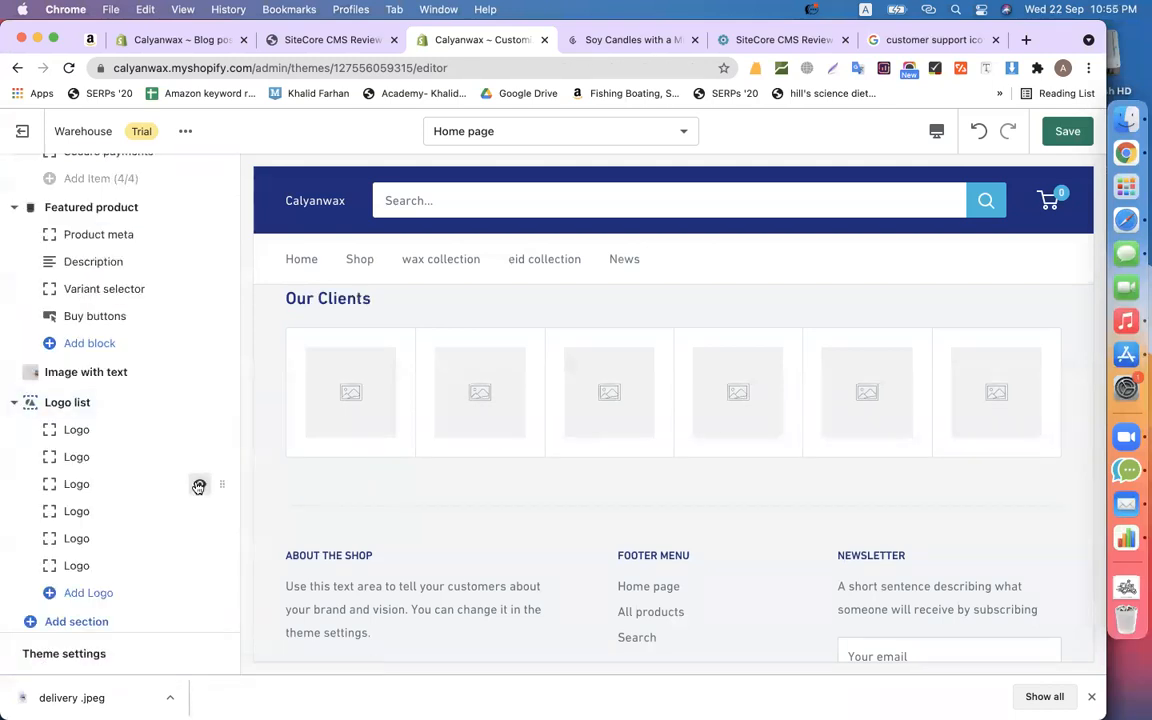
- Give the first logo the first free stock image found by searching 'logo'
{"action": "left_click", "coordinate": [92, 430]}
{"action": "left_click", "coordinate": [95, 265]}
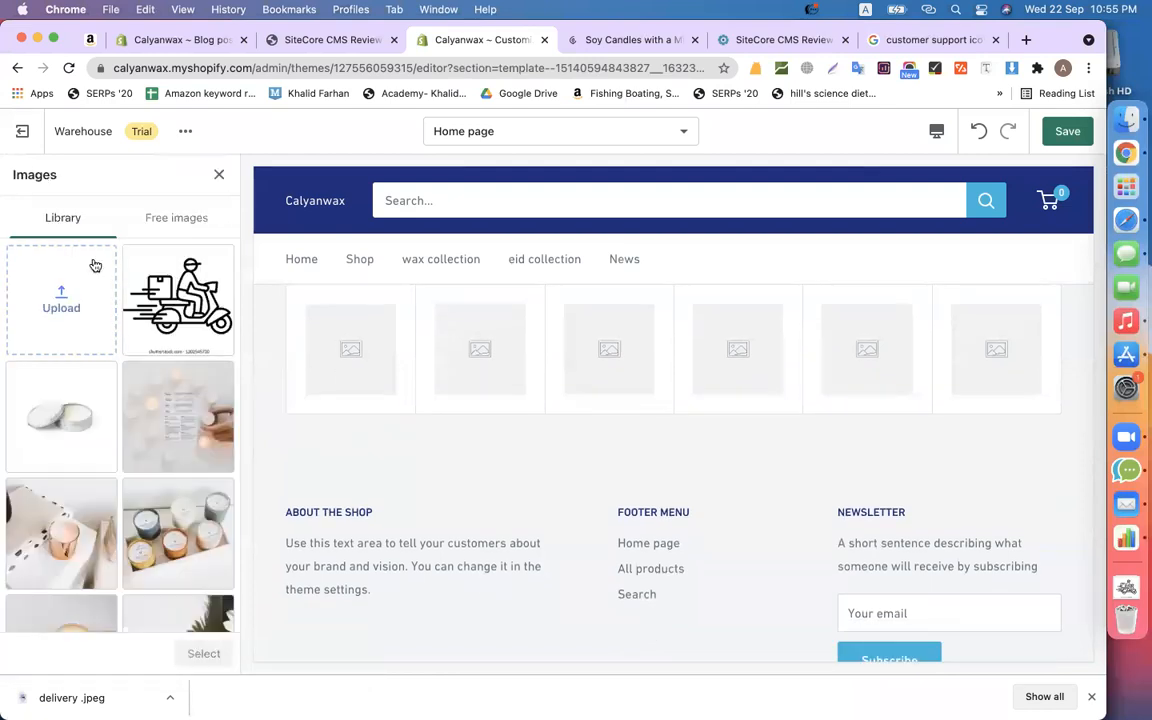
{"action": "left_click", "coordinate": [192, 216]}
{"action": "left_click", "coordinate": [108, 264]}
{"action": "type", "text": "logo"}
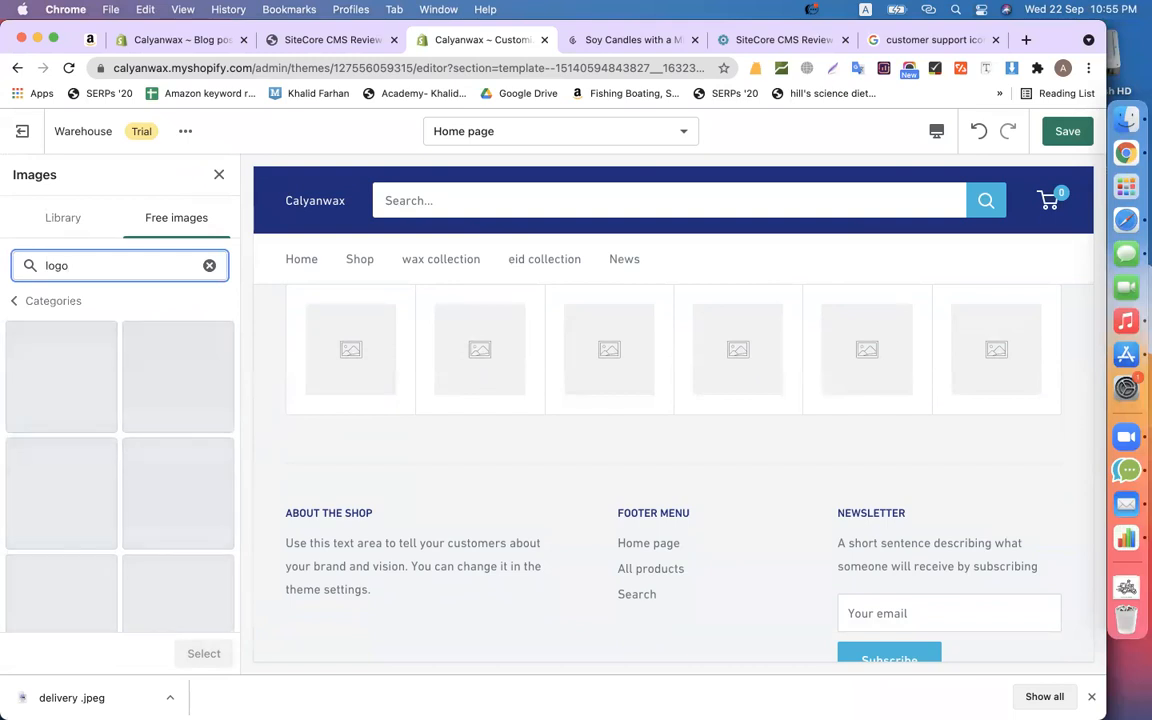
{"action": "left_click", "coordinate": [61, 376]}
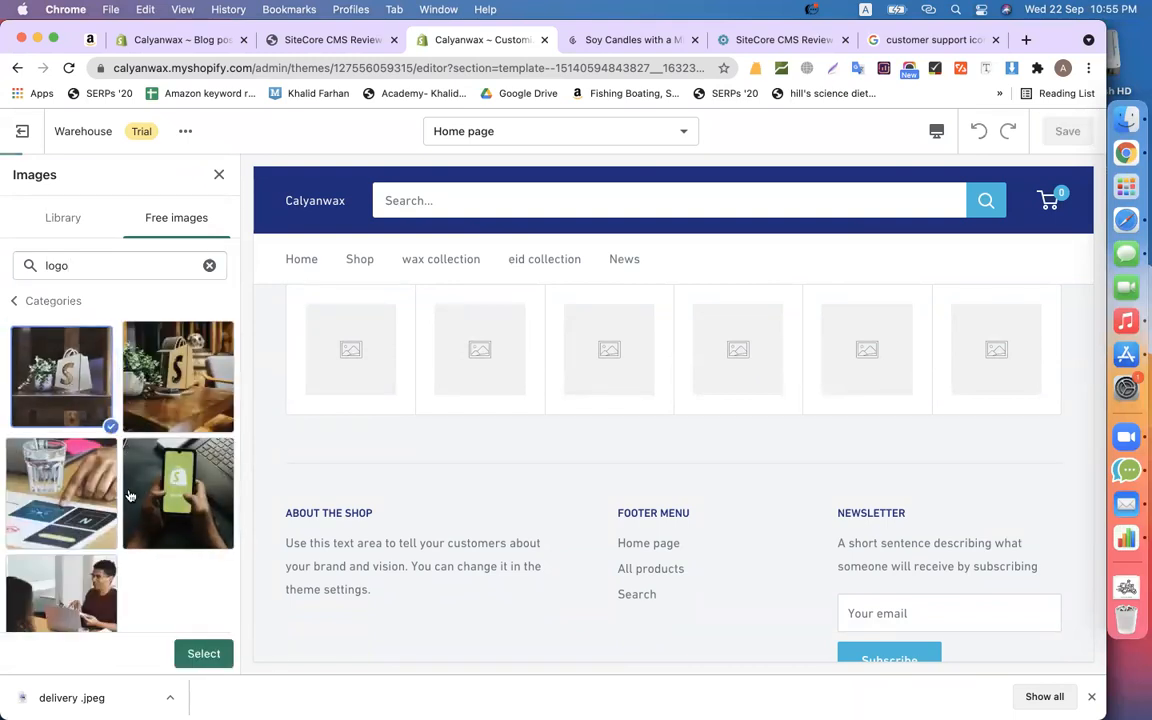
{"action": "left_click", "coordinate": [203, 654]}
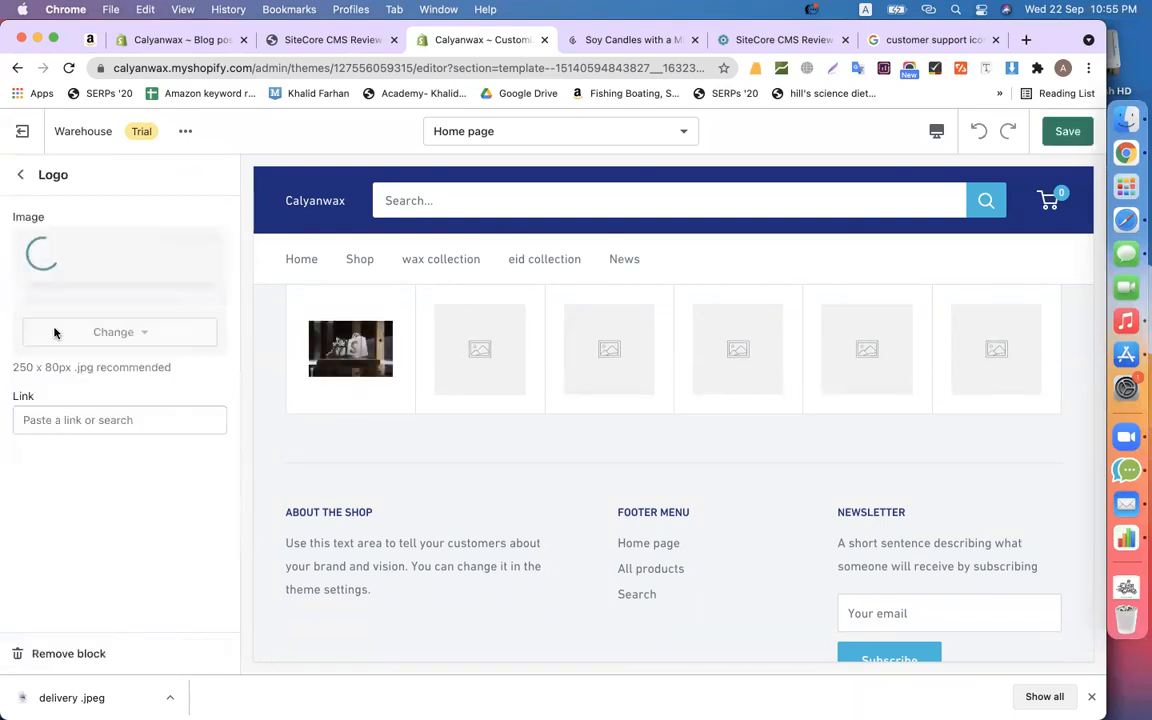
- Give the second logo the phone image from a free-image 'logo' search
{"action": "left_click", "coordinate": [21, 175]}
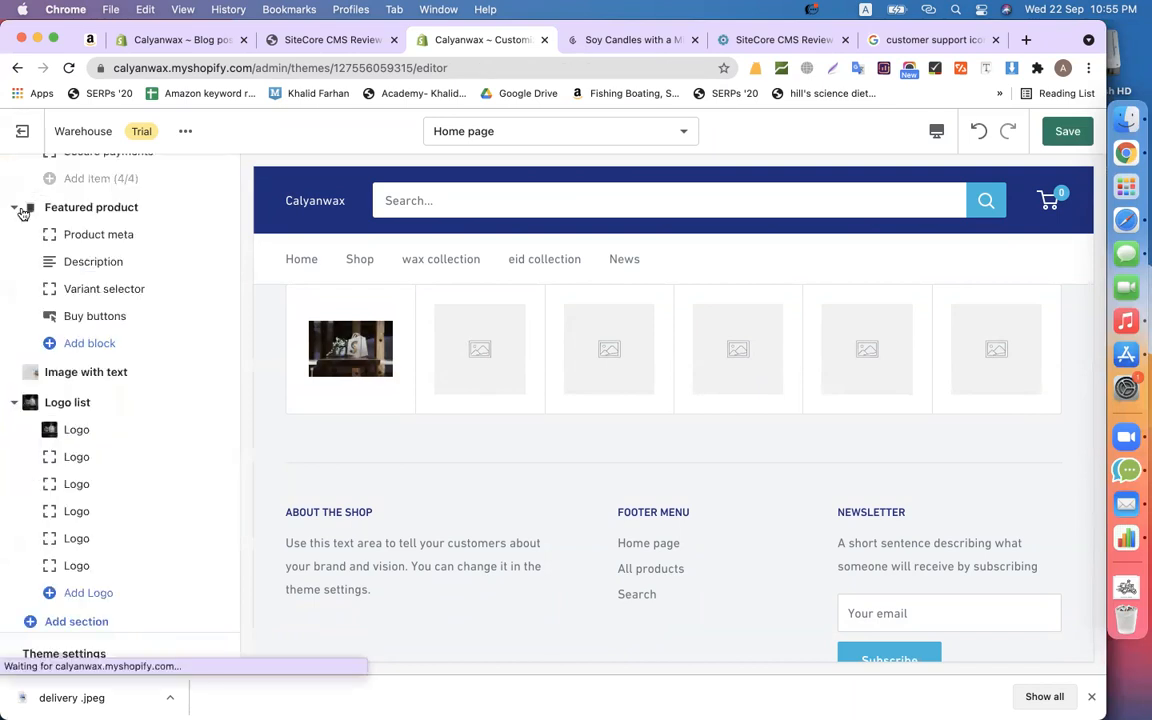
{"action": "left_click", "coordinate": [85, 470]}
{"action": "left_click", "coordinate": [140, 260]}
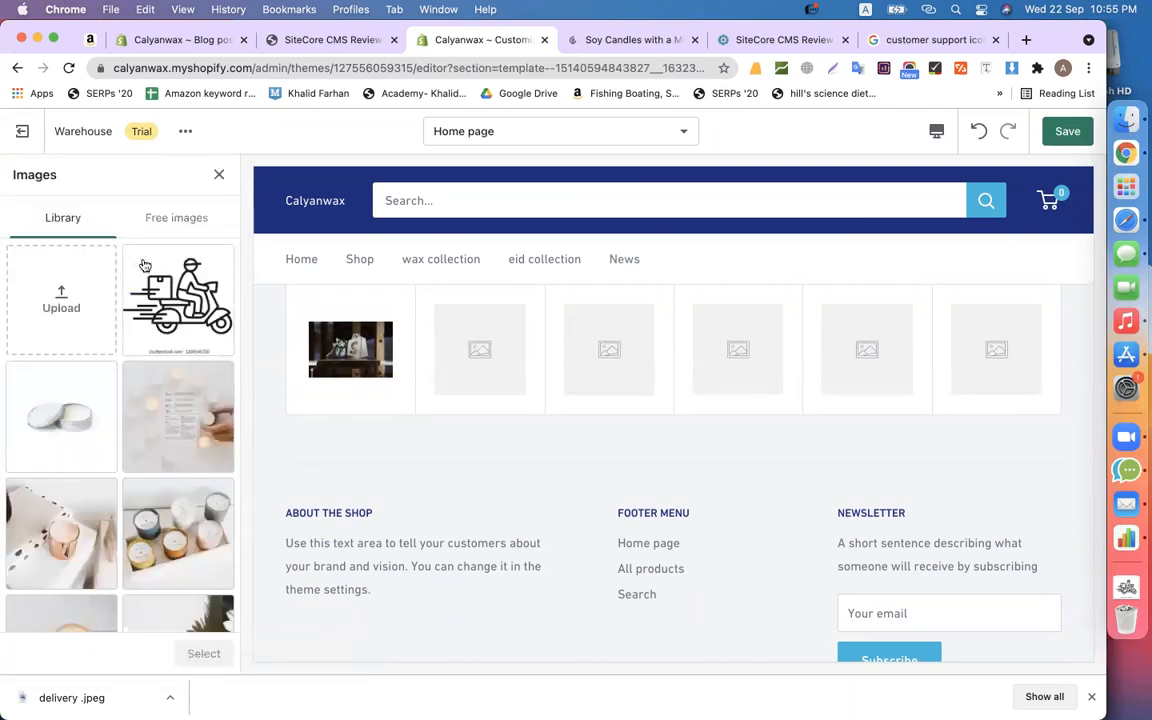
{"action": "left_click", "coordinate": [193, 235]}
{"action": "left_click", "coordinate": [141, 255]}
{"action": "type", "text": "logo"}
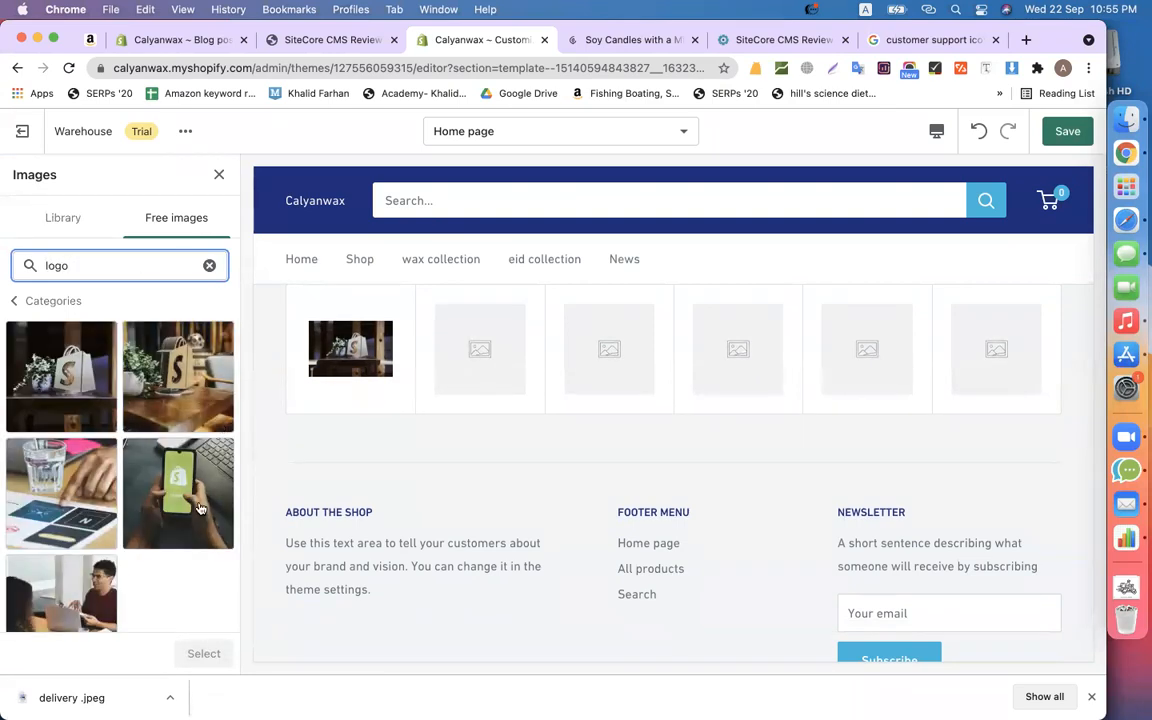
{"action": "left_click", "coordinate": [198, 509]}
{"action": "left_click", "coordinate": [201, 653]}
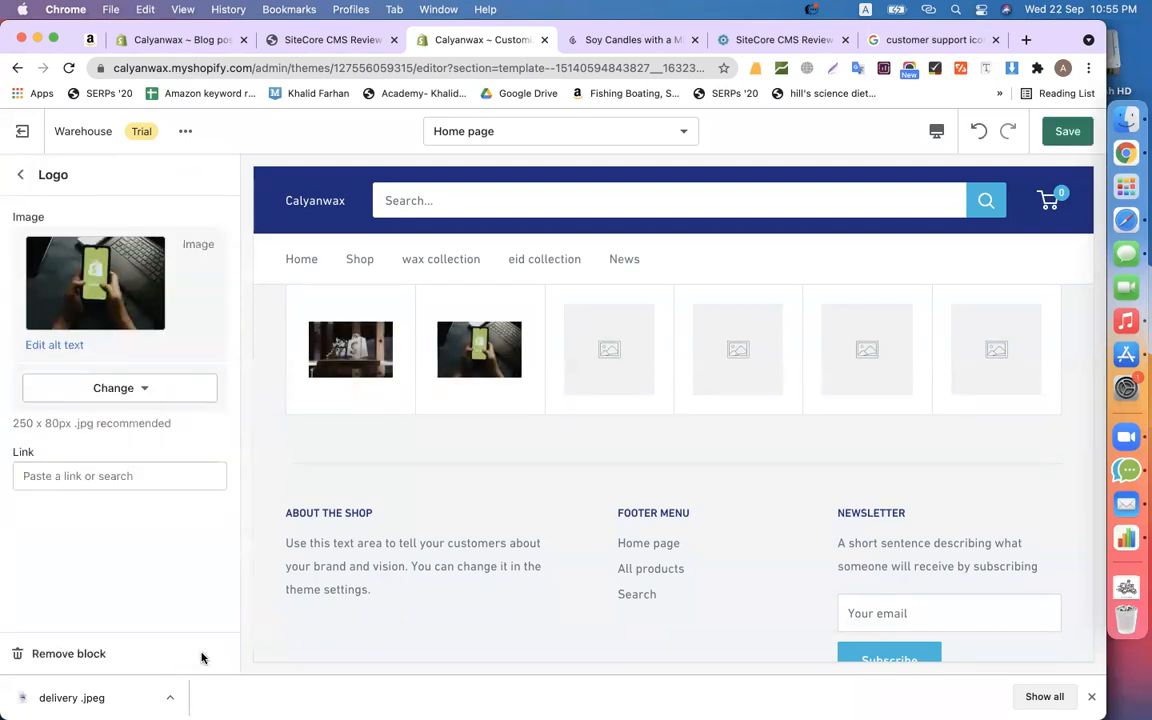
- Give the third logo the shopping-bags-on-a-table free image
{"action": "scroll", "coordinate": [350, 509], "scroll_direction": "up", "scroll_amount": 2}
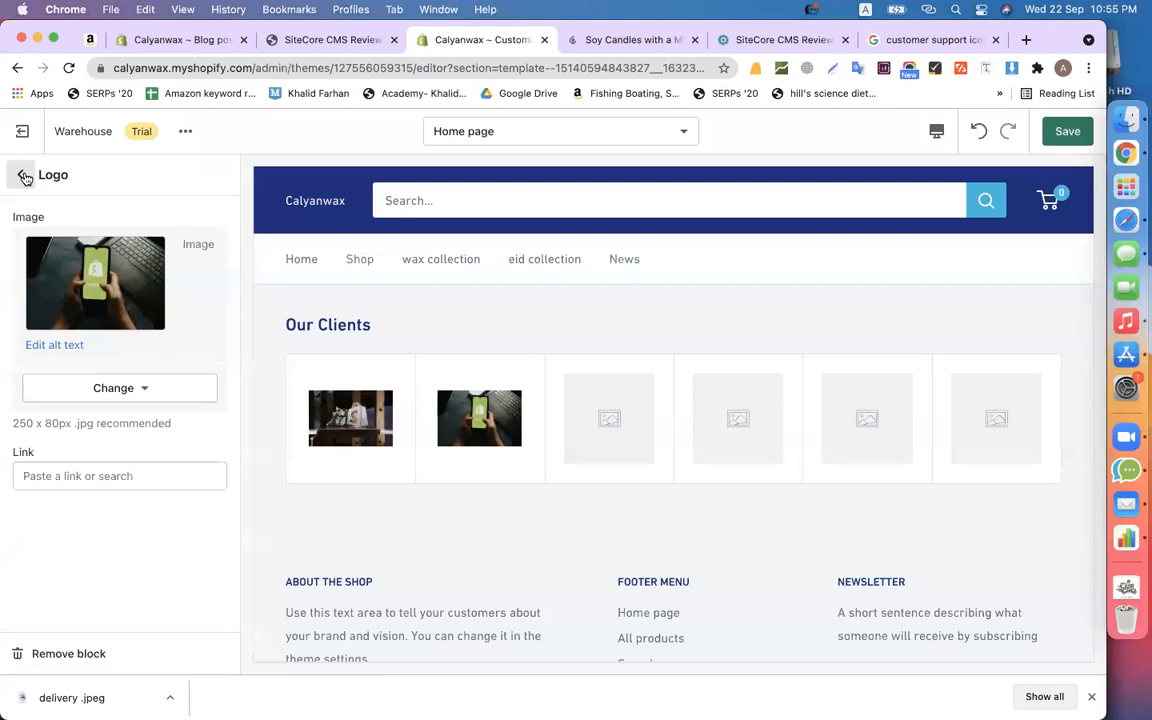
{"action": "left_click", "coordinate": [25, 176]}
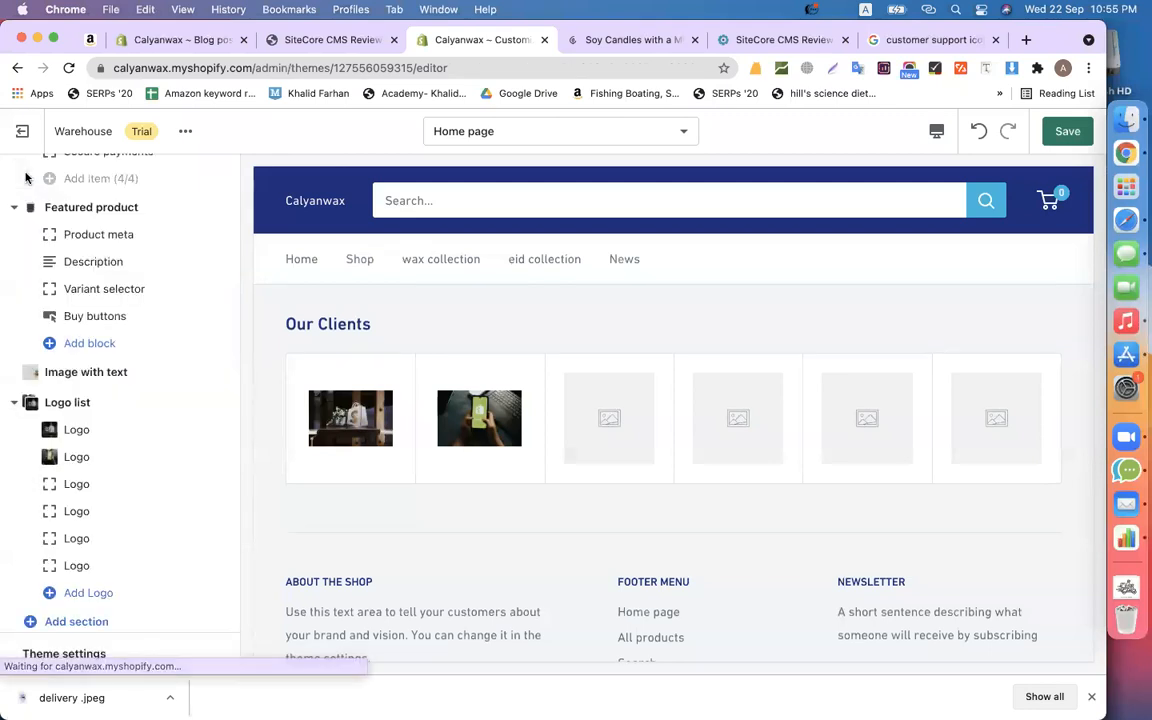
{"action": "left_click", "coordinate": [86, 509]}
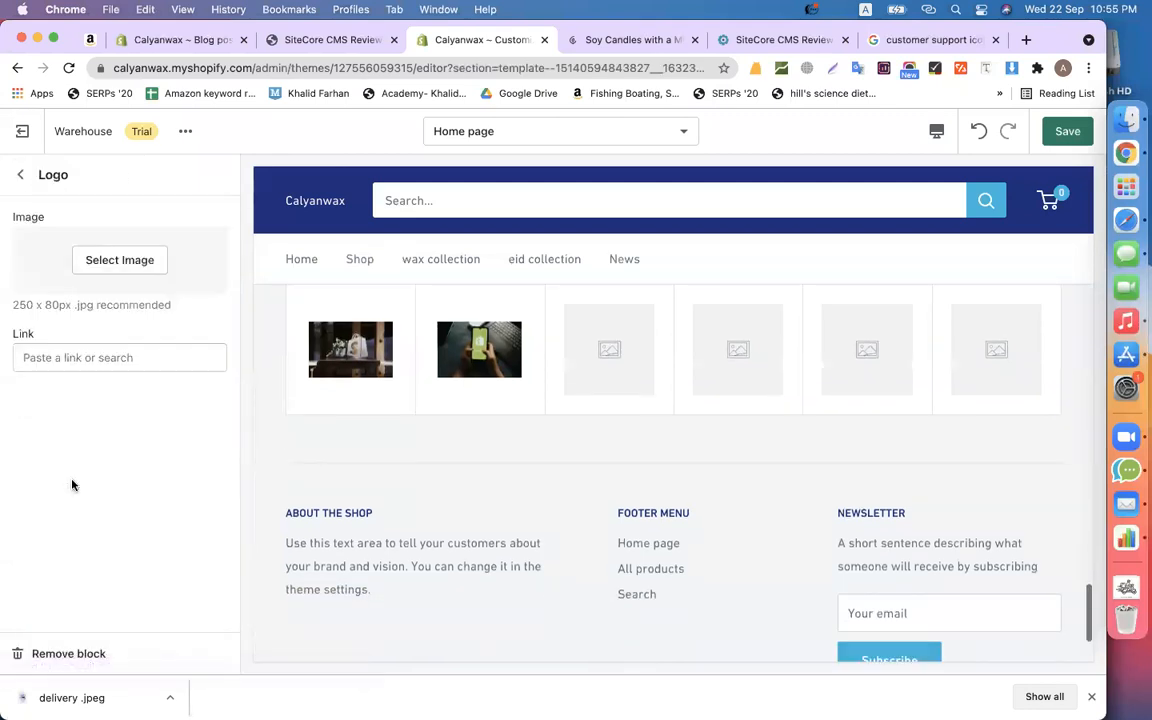
{"action": "left_click", "coordinate": [128, 256]}
{"action": "left_click", "coordinate": [176, 217]}
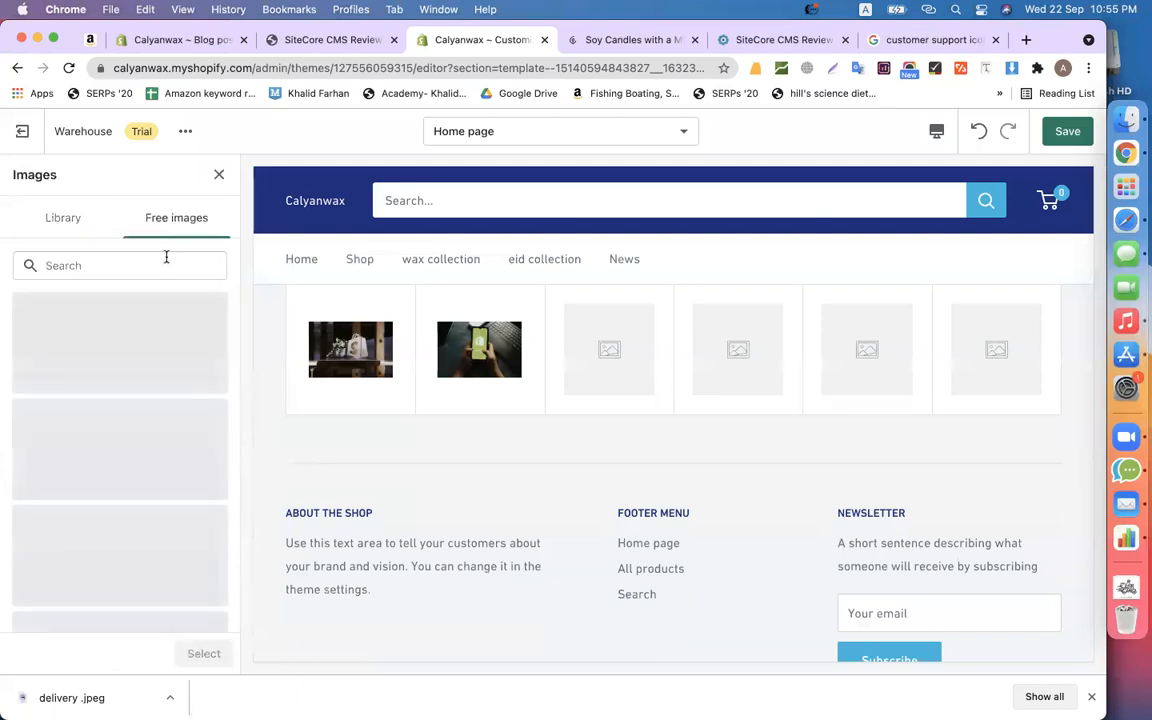
{"action": "left_click", "coordinate": [166, 258]}
{"action": "type", "text": "logo"}
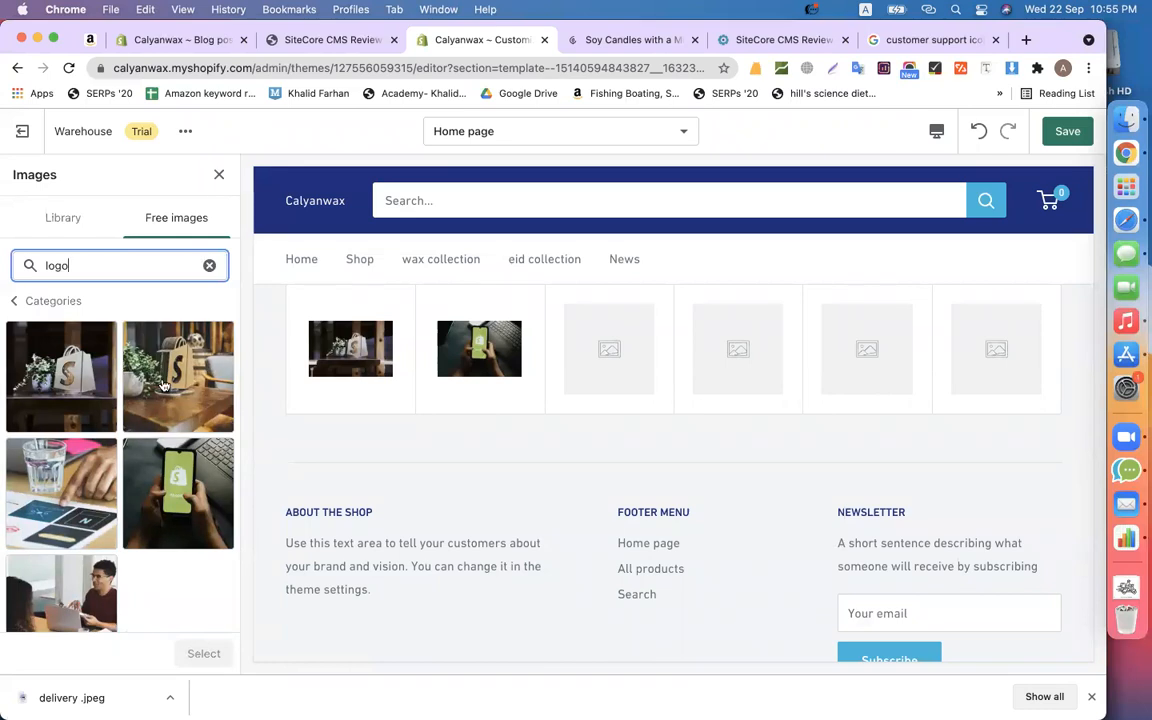
{"action": "left_click", "coordinate": [178, 376]}
{"action": "left_click", "coordinate": [190, 658]}
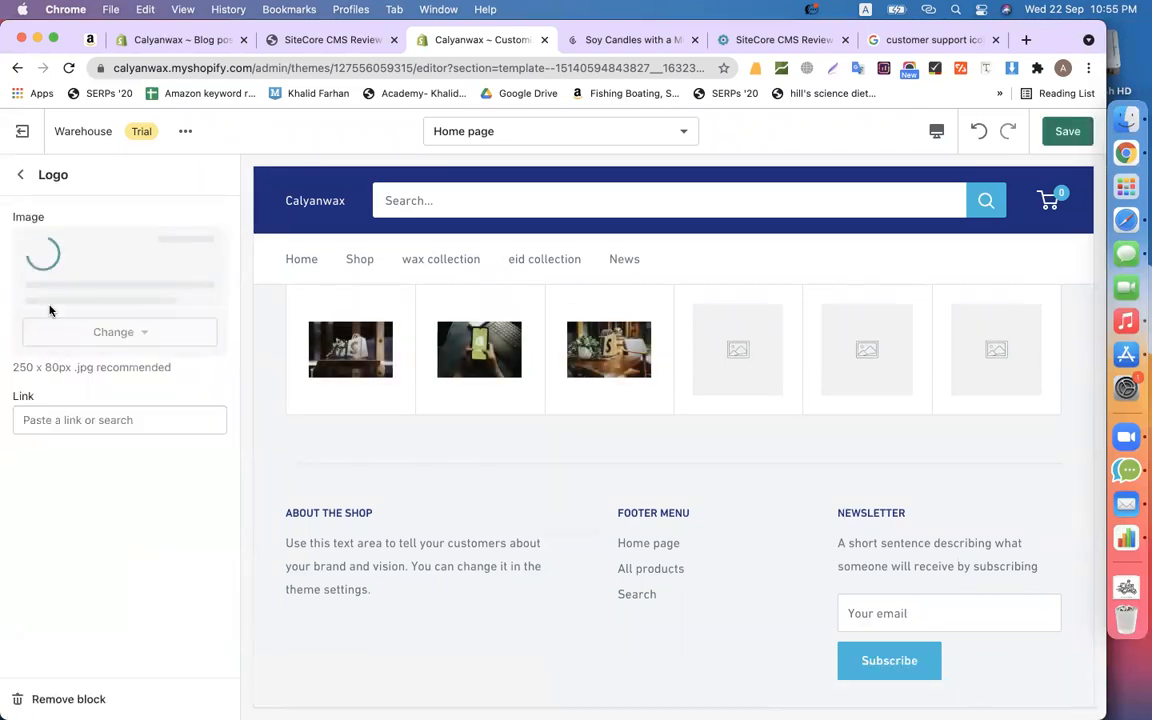
{"action": "left_click", "coordinate": [15, 175]}
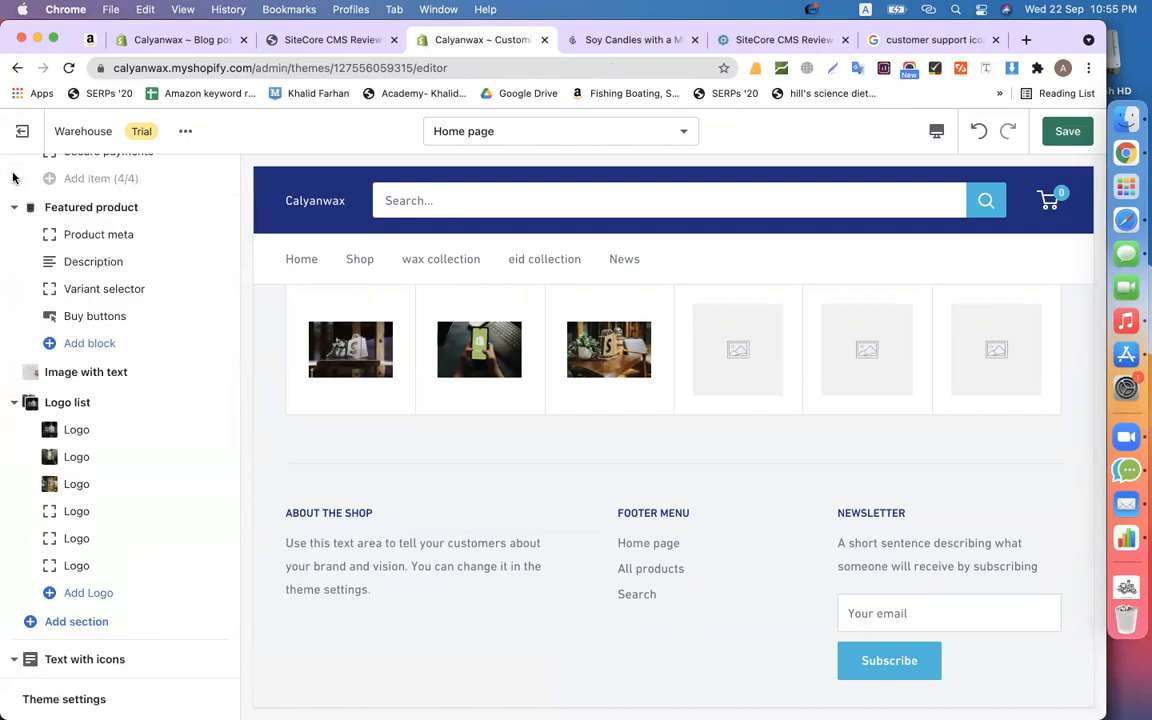
- Remove the fourth, fifth and sixth empty logo blocks from Our Clients
{"action": "left_click", "coordinate": [86, 521]}
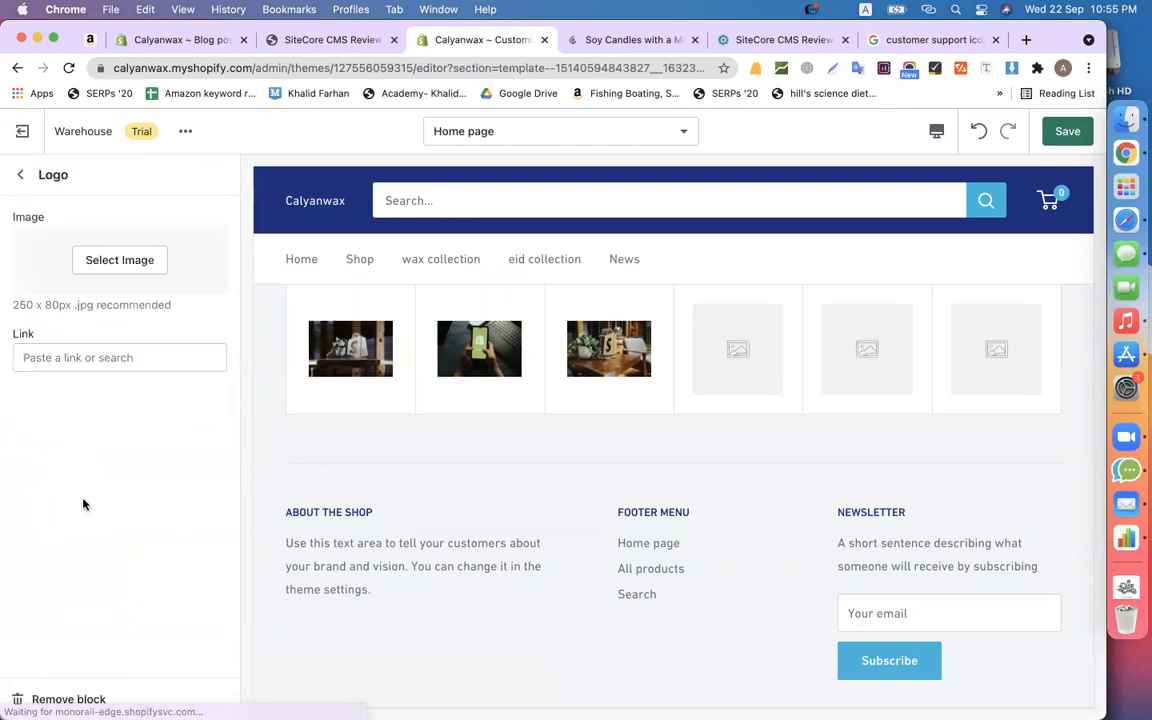
{"action": "left_click", "coordinate": [95, 699]}
{"action": "left_click", "coordinate": [117, 452]}
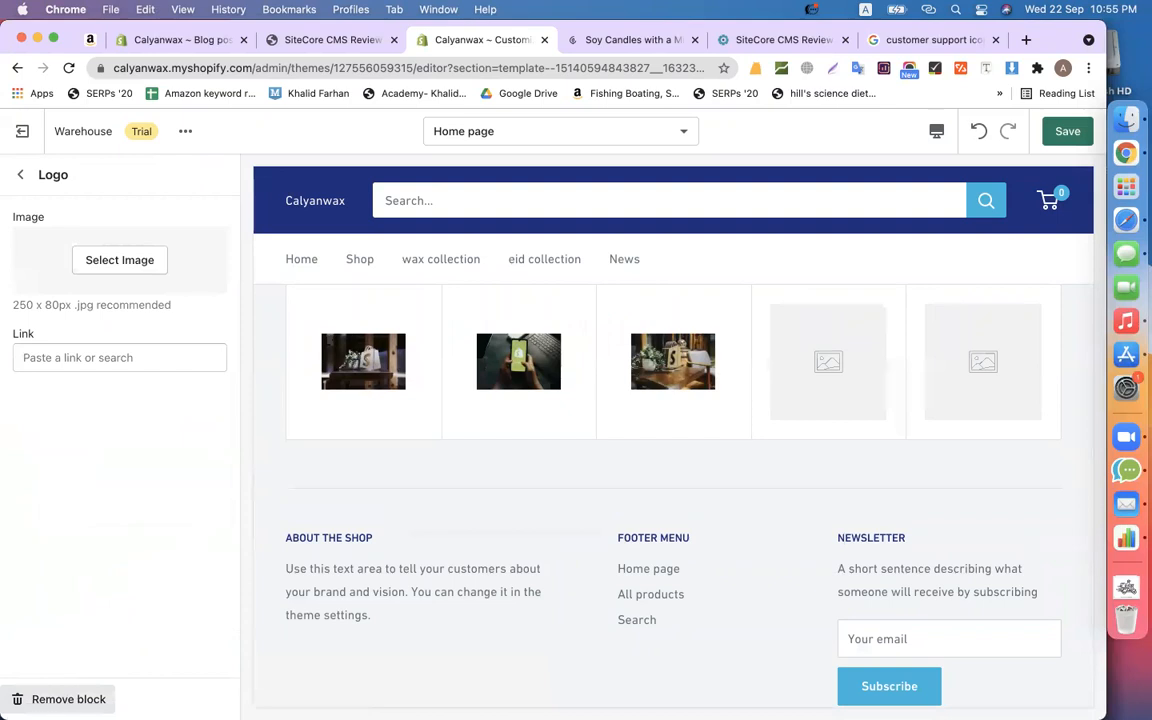
{"action": "left_click", "coordinate": [68, 699]}
{"action": "left_click", "coordinate": [50, 459]}
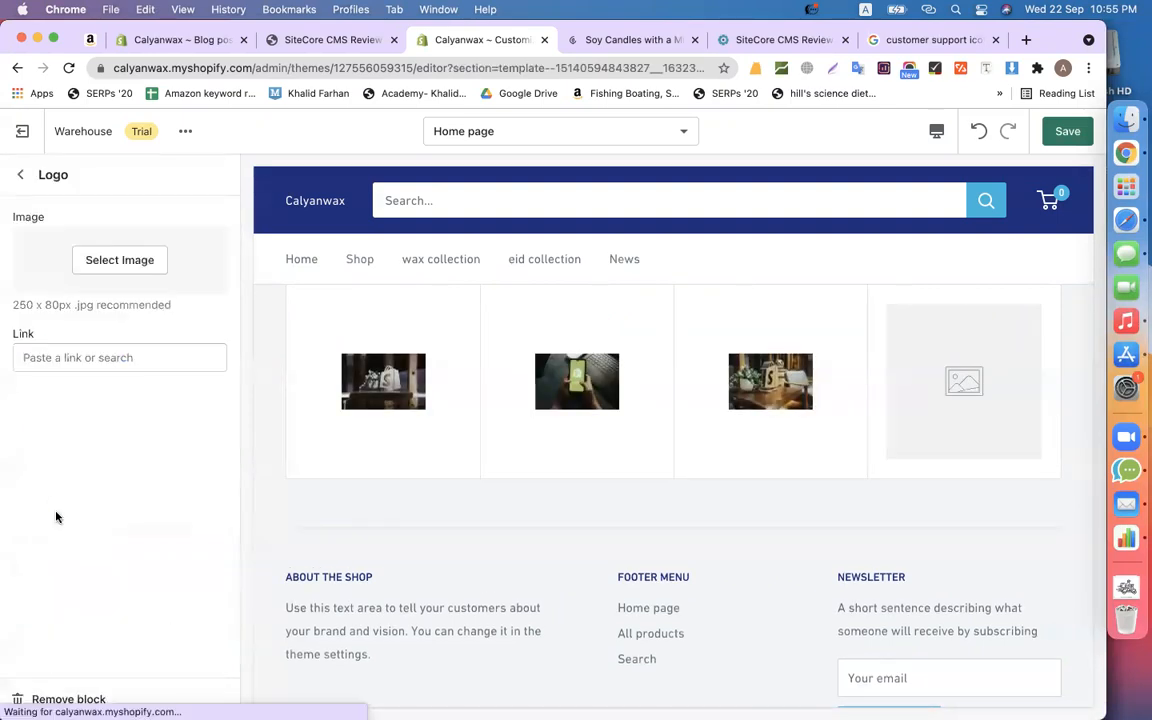
{"action": "left_click", "coordinate": [80, 695]}
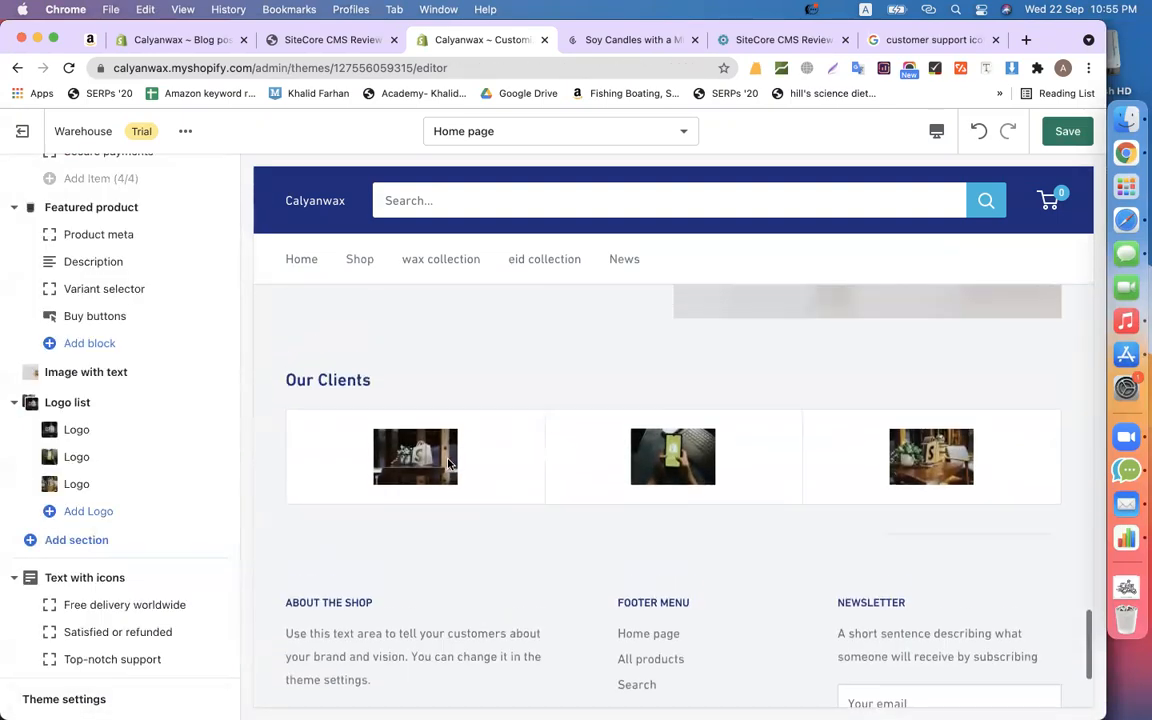
{"action": "left_click", "coordinate": [84, 537]}
- Add a Video section from the expanded section types list below Our Clients
{"action": "scroll", "coordinate": [147, 432], "scroll_direction": "down", "scroll_amount": 2}
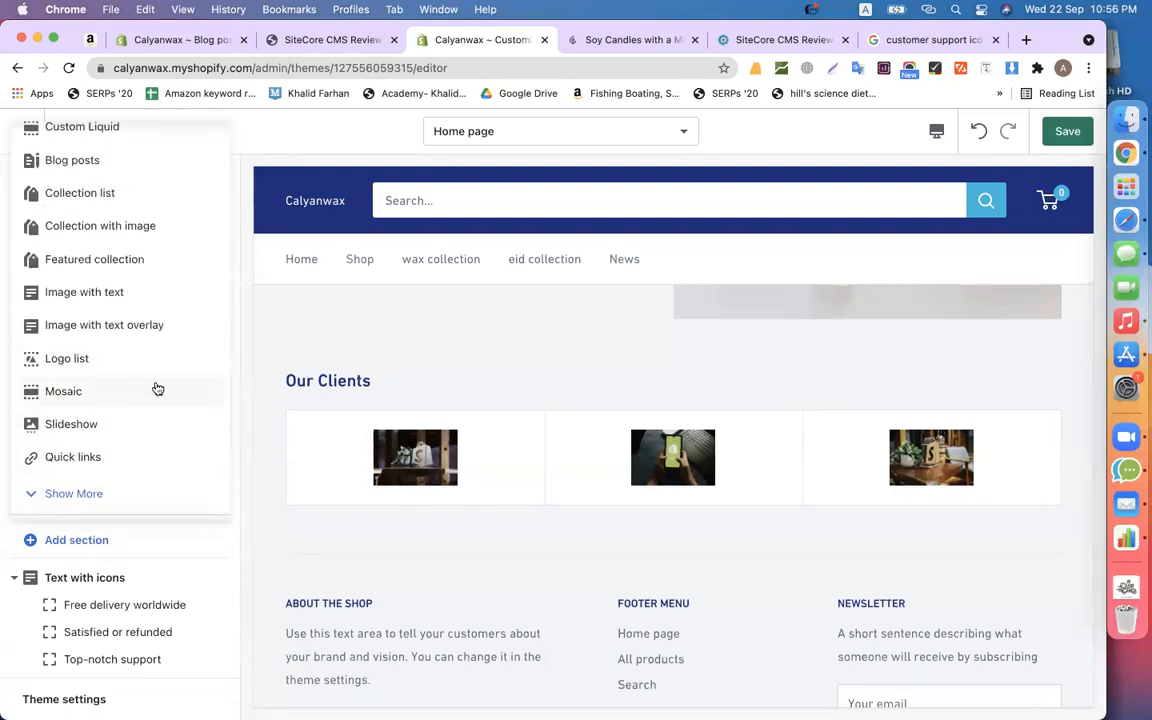
{"action": "scroll", "coordinate": [130, 360], "scroll_direction": "up", "scroll_amount": 2}
{"action": "scroll", "coordinate": [121, 272], "scroll_direction": "up", "scroll_amount": 1}
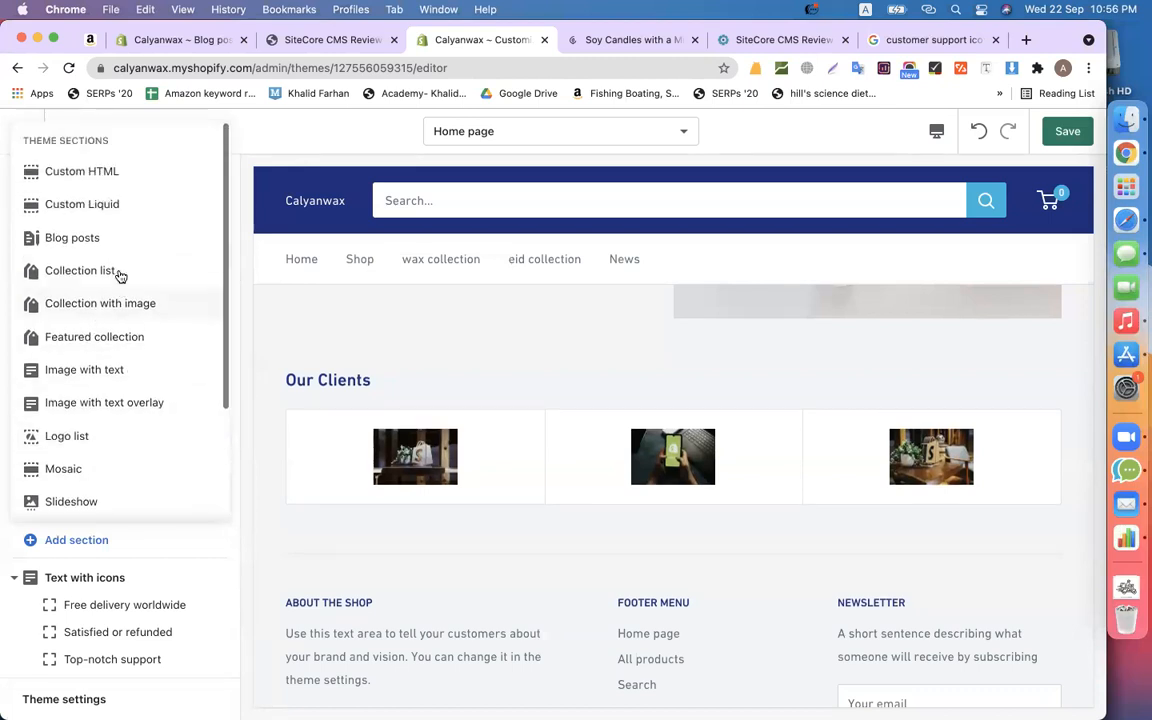
{"action": "scroll", "coordinate": [115, 355], "scroll_direction": "down", "scroll_amount": 2}
{"action": "scroll", "coordinate": [103, 380], "scroll_direction": "down", "scroll_amount": 2}
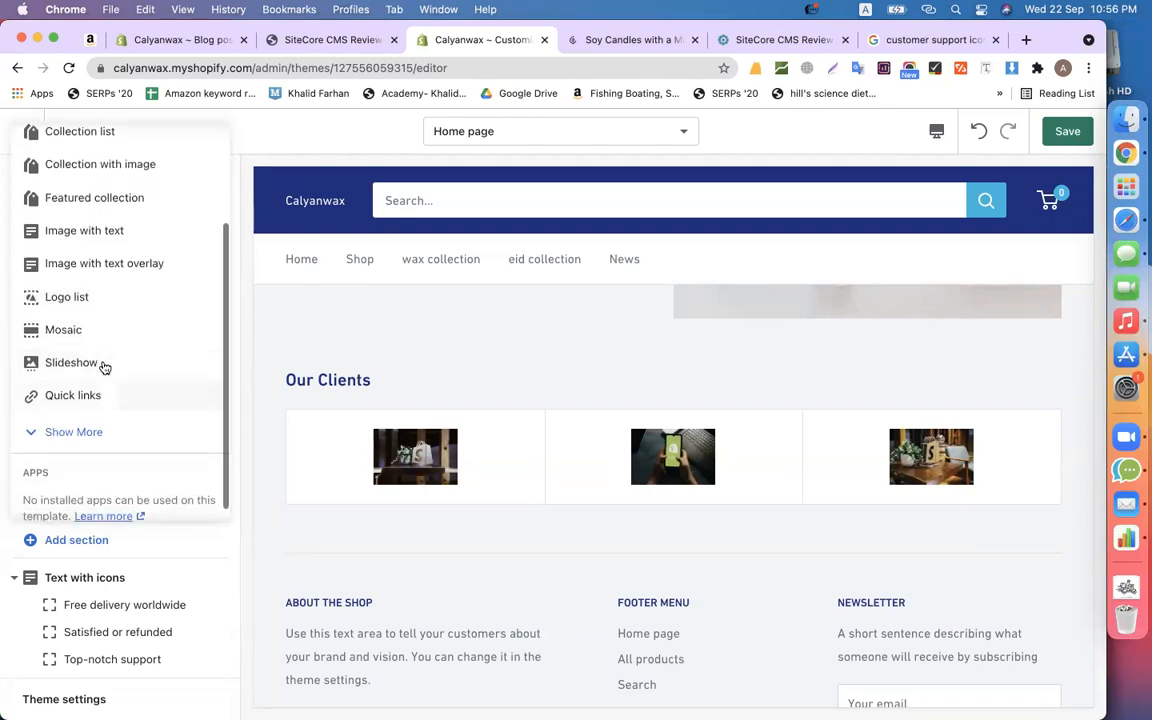
{"action": "left_click", "coordinate": [84, 424]}
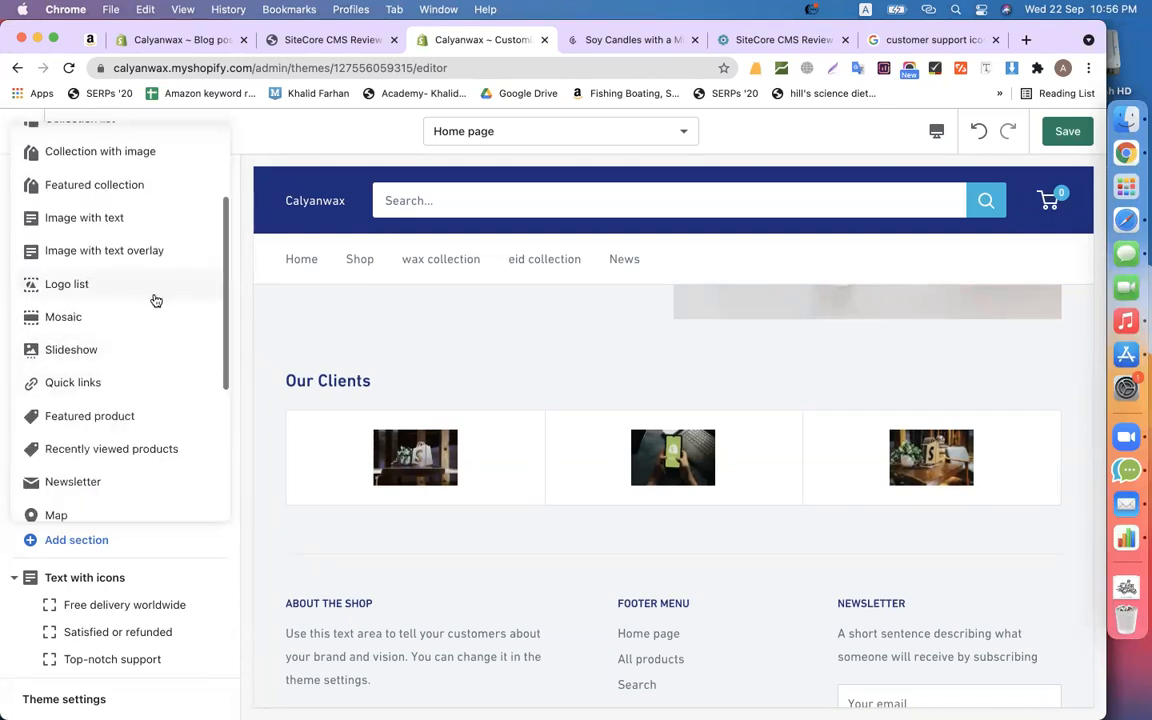
{"action": "scroll", "coordinate": [154, 300], "scroll_direction": "down", "scroll_amount": 5}
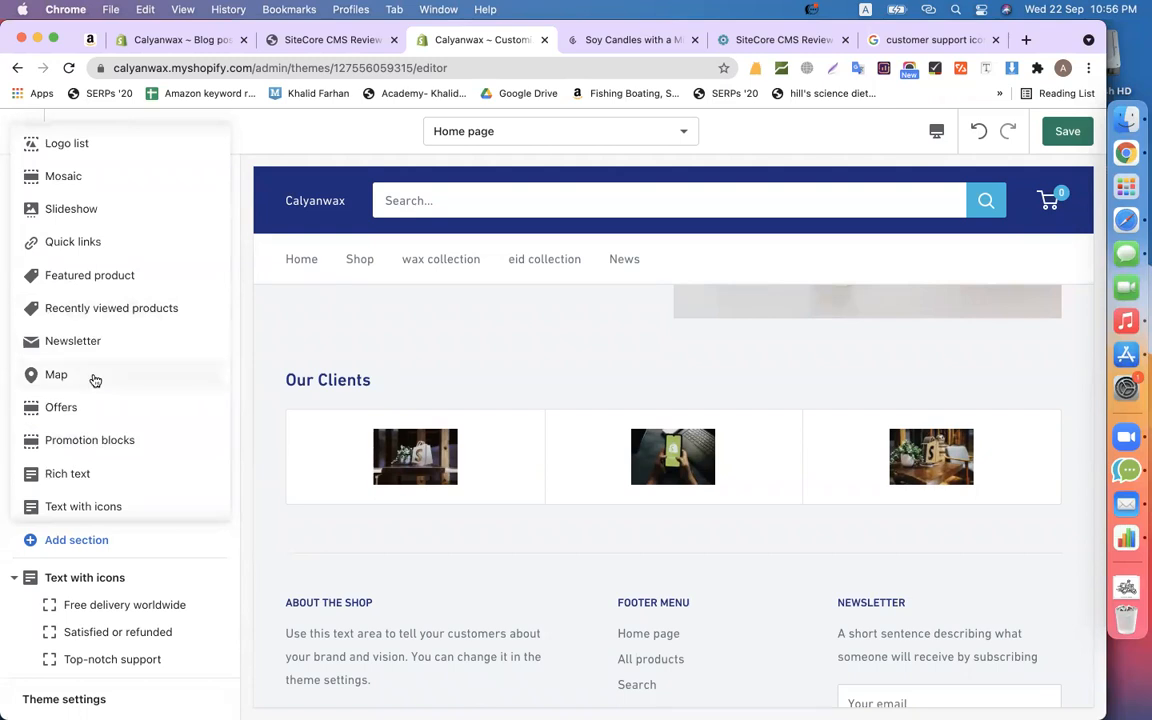
{"action": "scroll", "coordinate": [94, 377], "scroll_direction": "down", "scroll_amount": 3}
{"action": "left_click", "coordinate": [90, 430]}
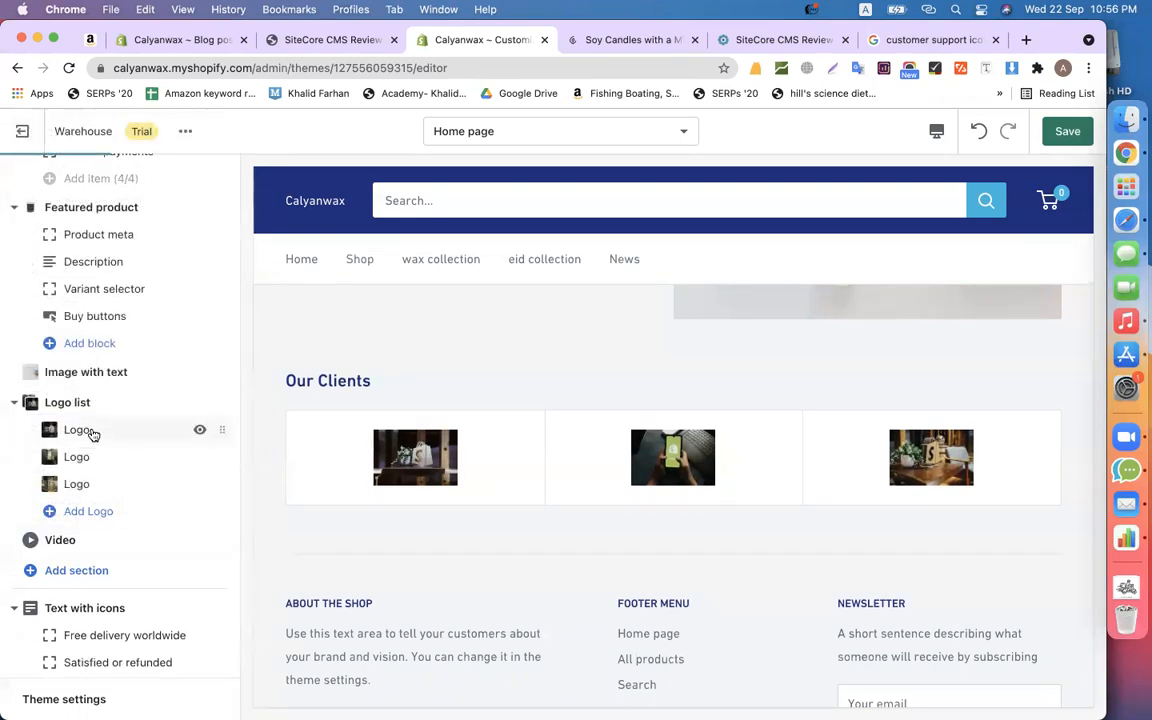
- Select the Video section's current link and search YouTube for 'codemanbd pagefly'
{"action": "left_click", "coordinate": [46, 540]}
{"action": "triple_click", "coordinate": [95, 301]}
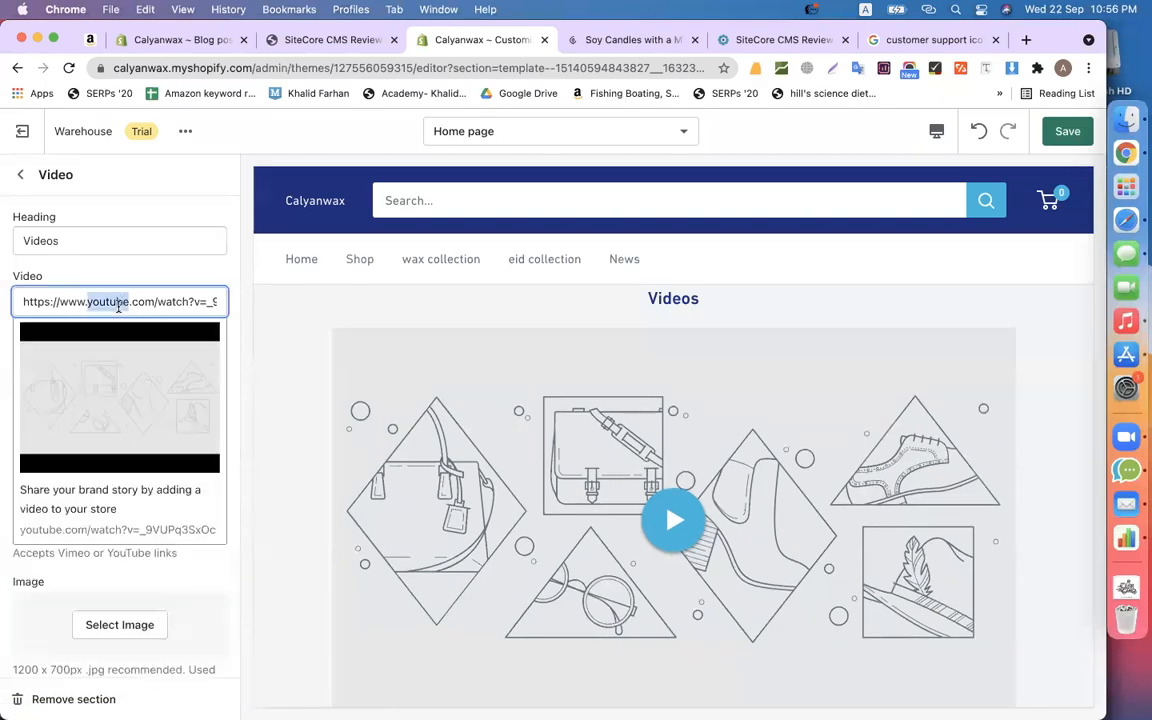
{"action": "left_click", "coordinate": [932, 40]}
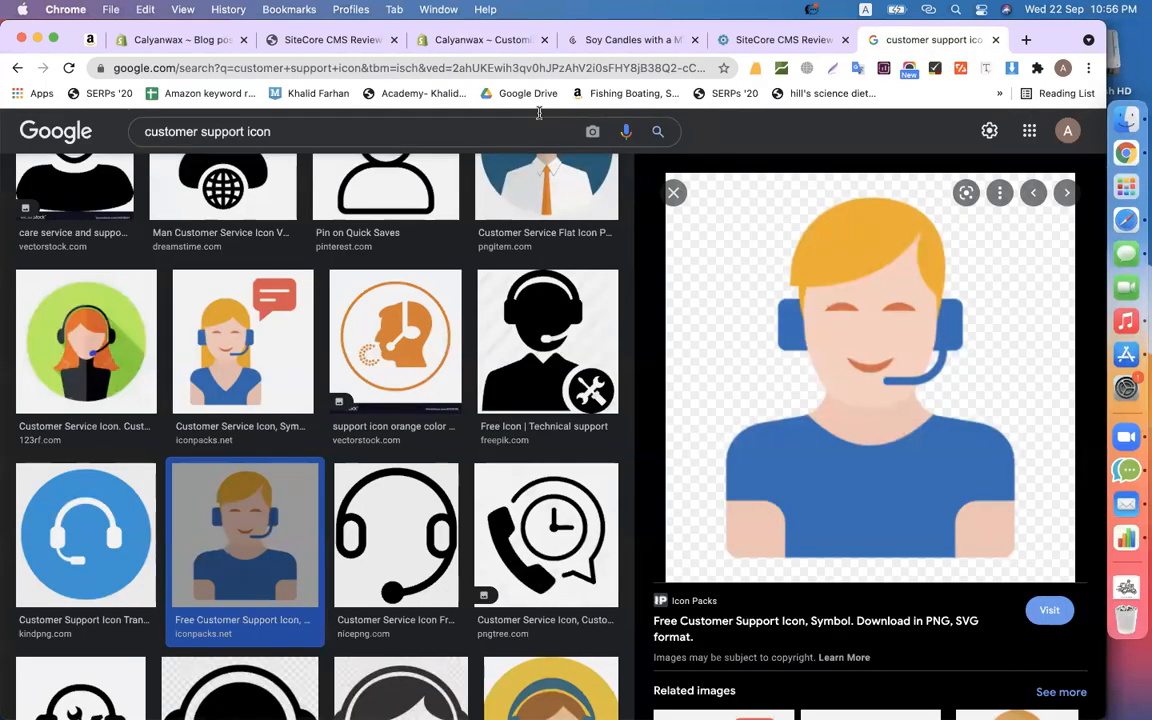
{"action": "left_click", "coordinate": [506, 70]}
{"action": "type", "text": "y"}
{"action": "key", "text": "Right"}
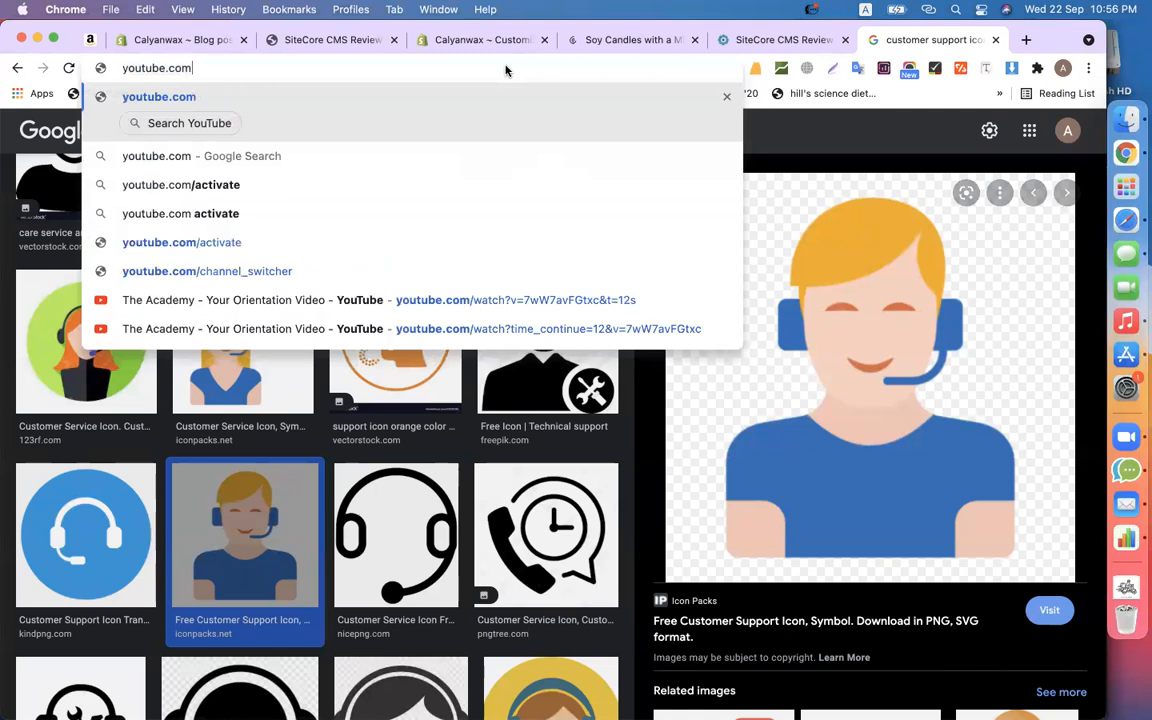
{"action": "key", "text": "Tab"}
{"action": "type", "text": "codemanbd sh"}
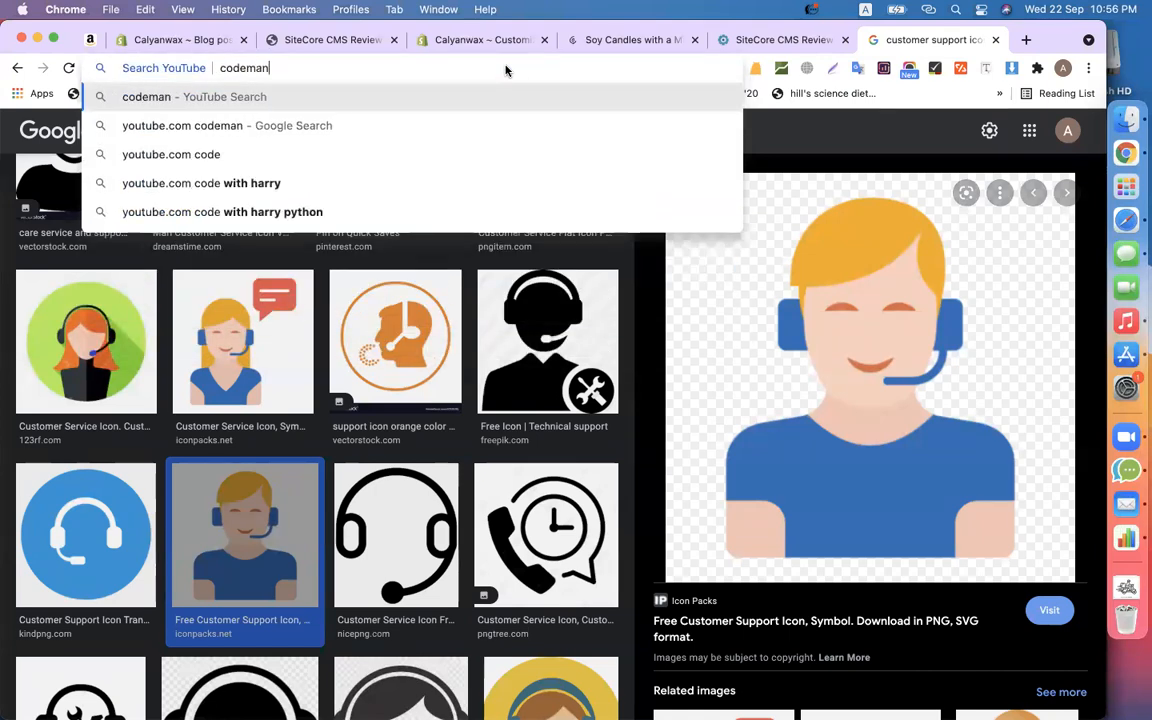
{"action": "key", "text": "BackSpace"}
{"action": "key", "text": "BackSpace"}
{"action": "type", "text": "pagefly"}
{"action": "key", "text": "Return"}
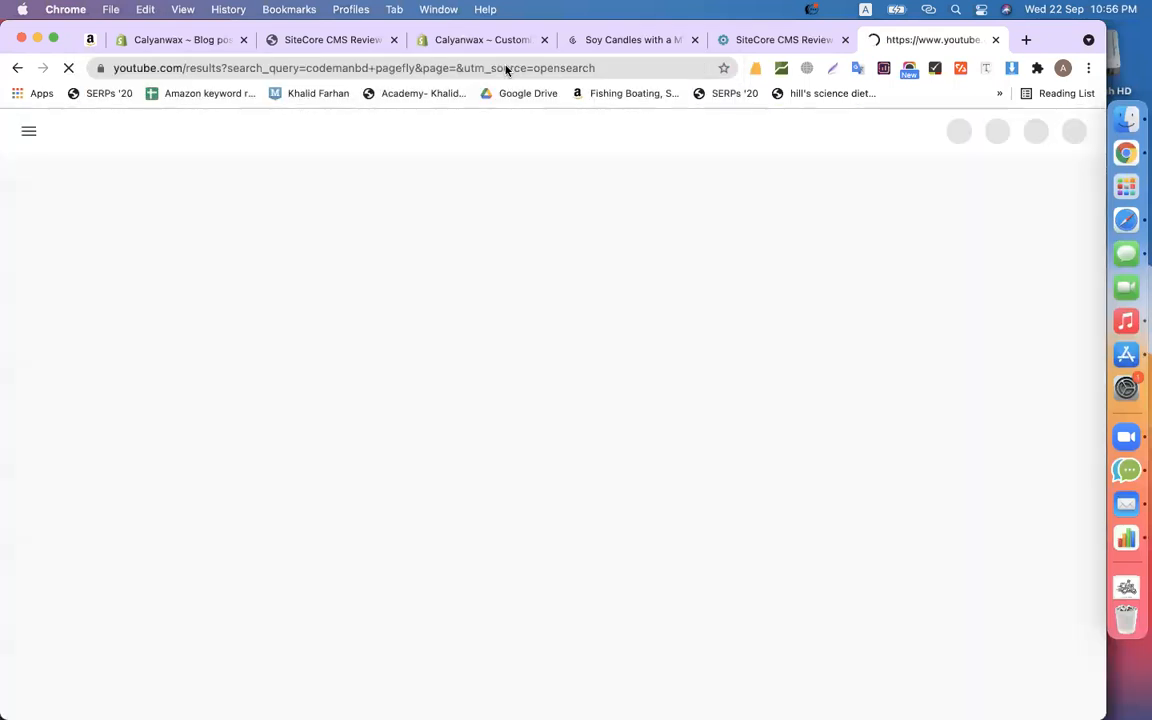
- Paste the first result's YouTube URL into the Videos section's video field
{"action": "left_click", "coordinate": [407, 366]}
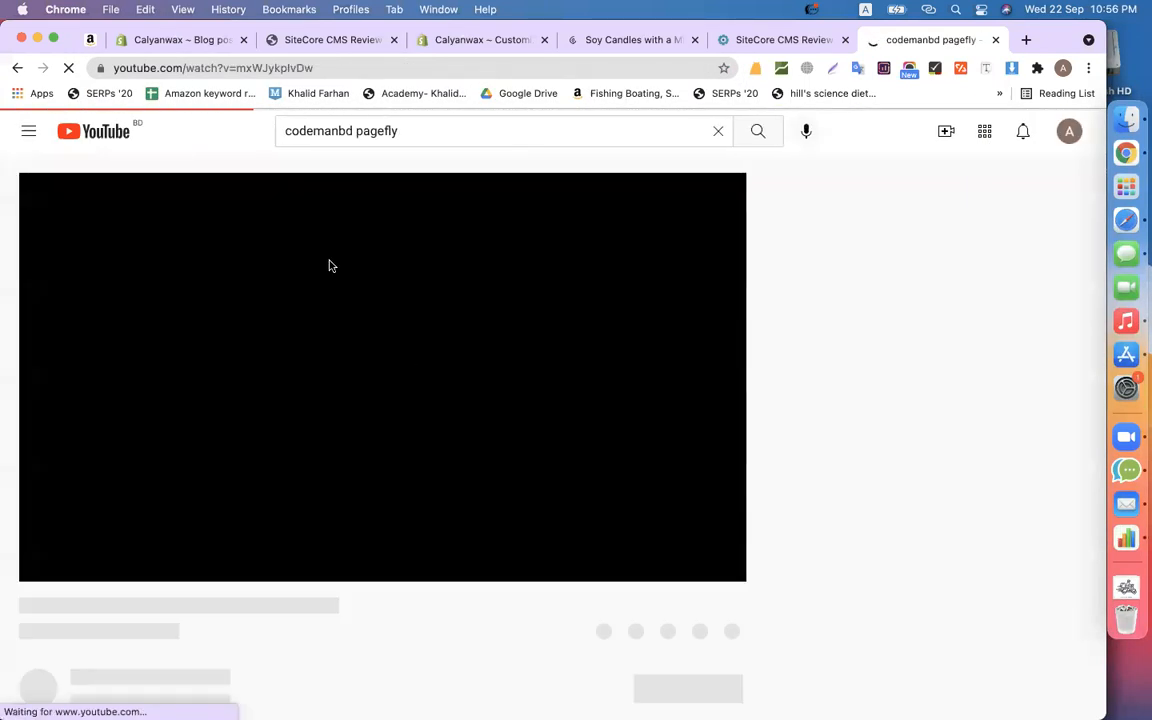
{"action": "left_click", "coordinate": [365, 64]}
{"action": "key", "text": "super+c"}
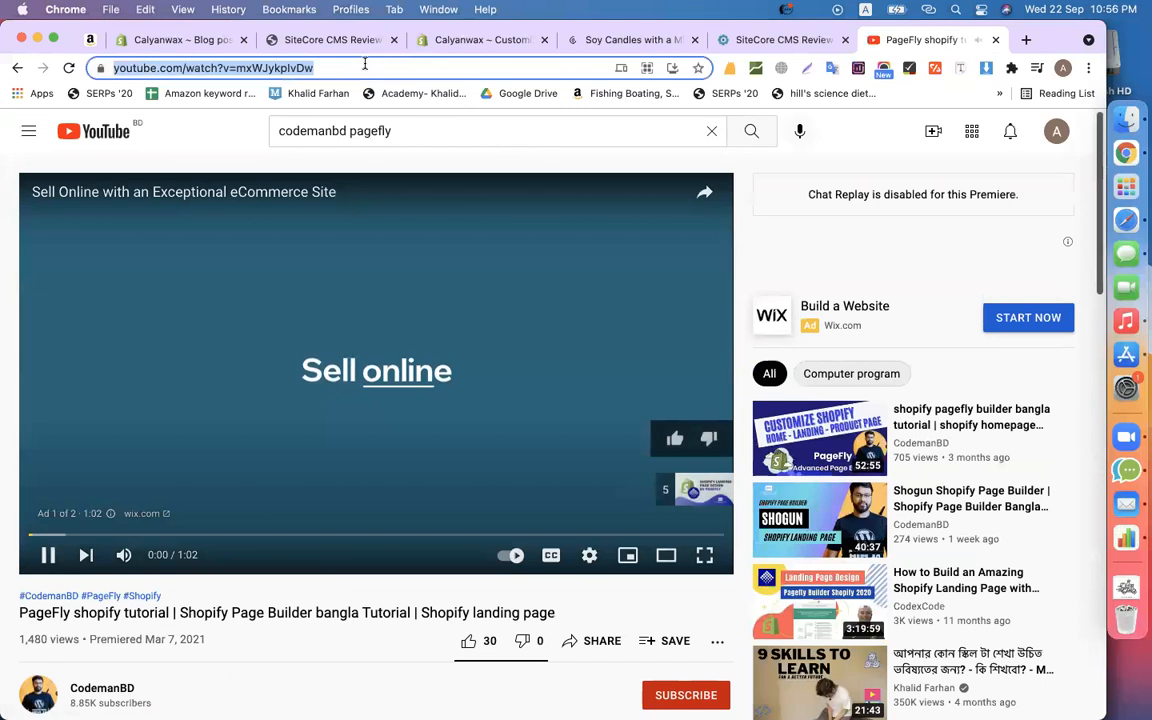
{"action": "key", "text": "super+w"}
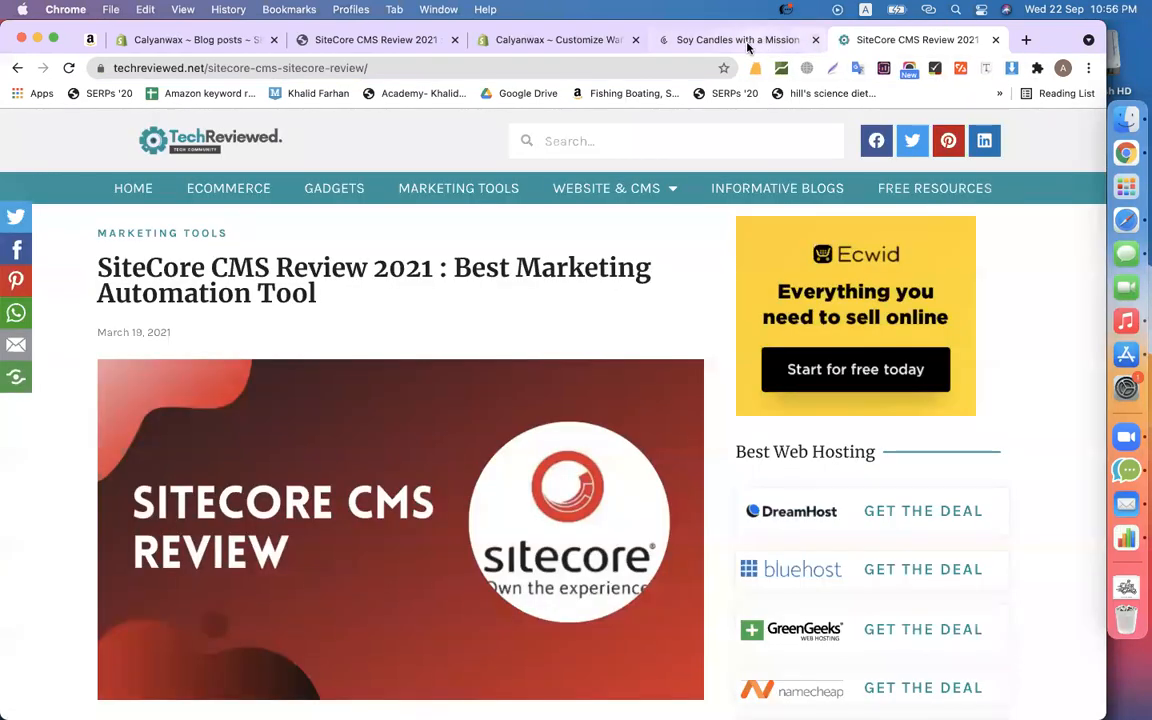
{"action": "left_click", "coordinate": [572, 40]}
{"action": "key", "text": "super+v"}
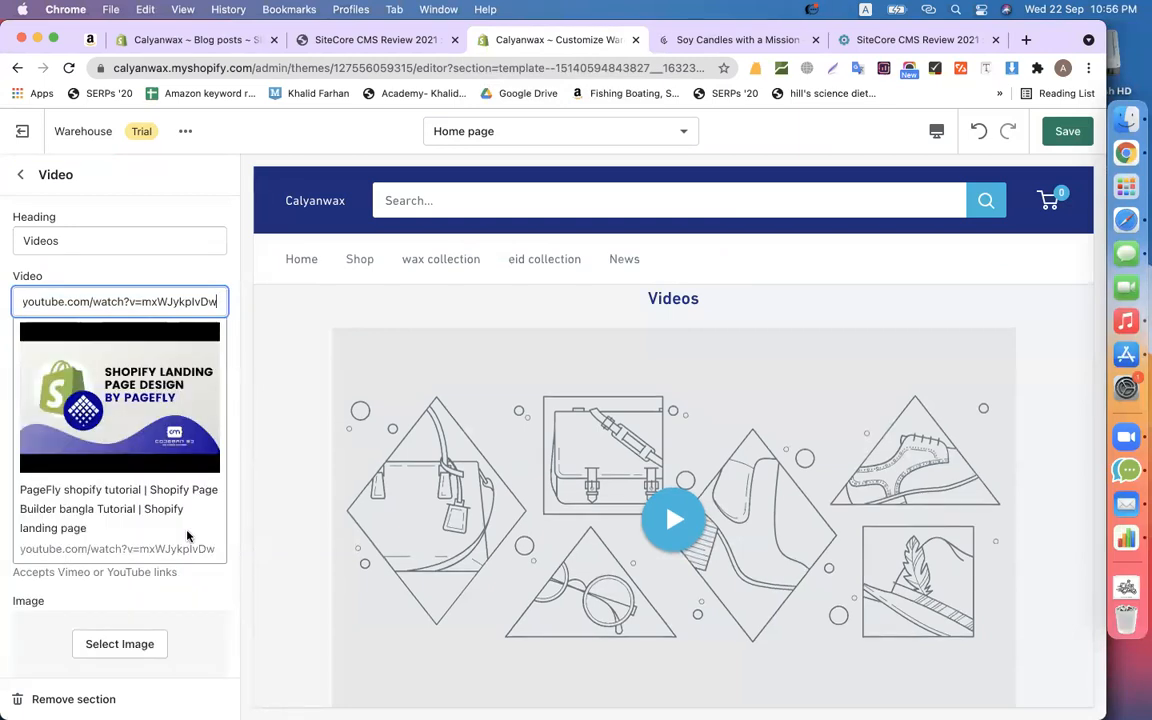
- Open the image library for the video's cover image, abandoning an upload attempt
{"action": "left_click", "coordinate": [152, 648]}
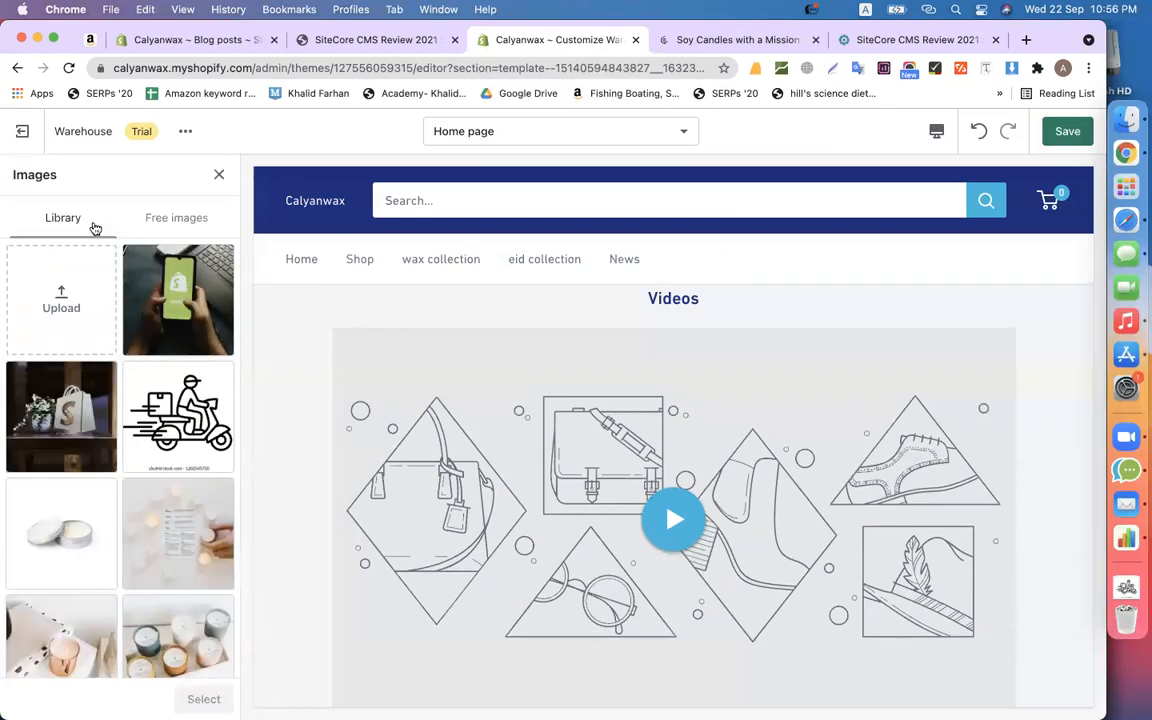
{"action": "scroll", "coordinate": [72, 358], "scroll_direction": "down", "scroll_amount": 3}
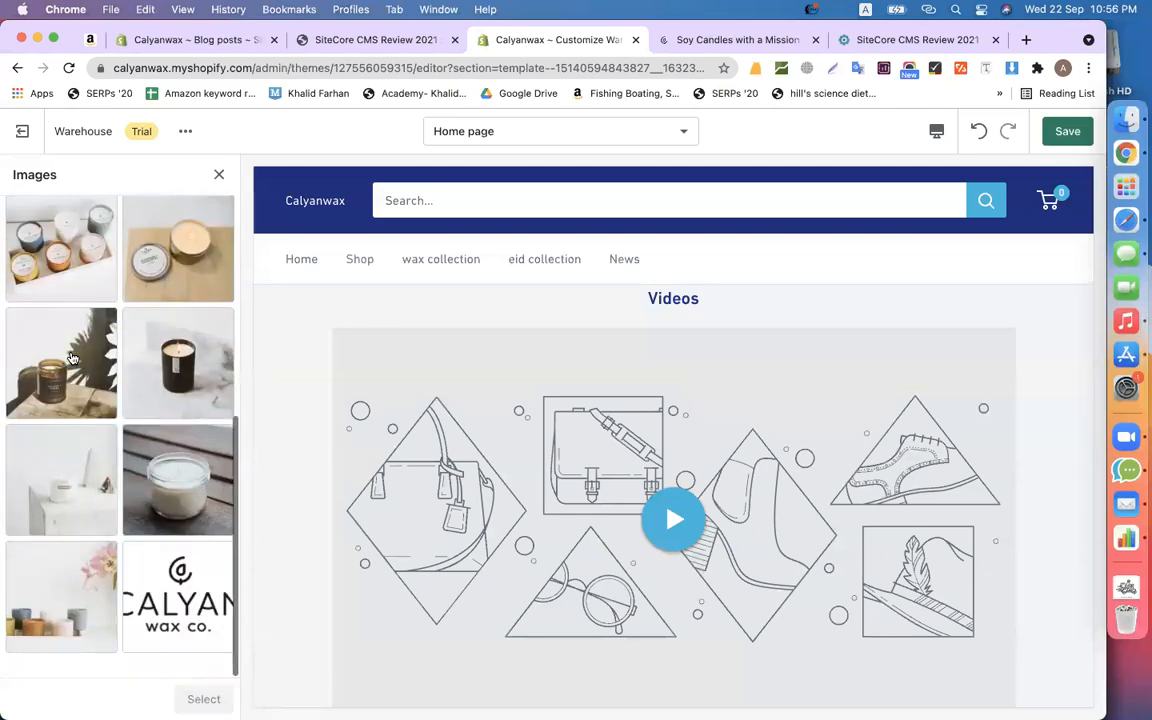
{"action": "scroll", "coordinate": [72, 358], "scroll_direction": "up", "scroll_amount": 10}
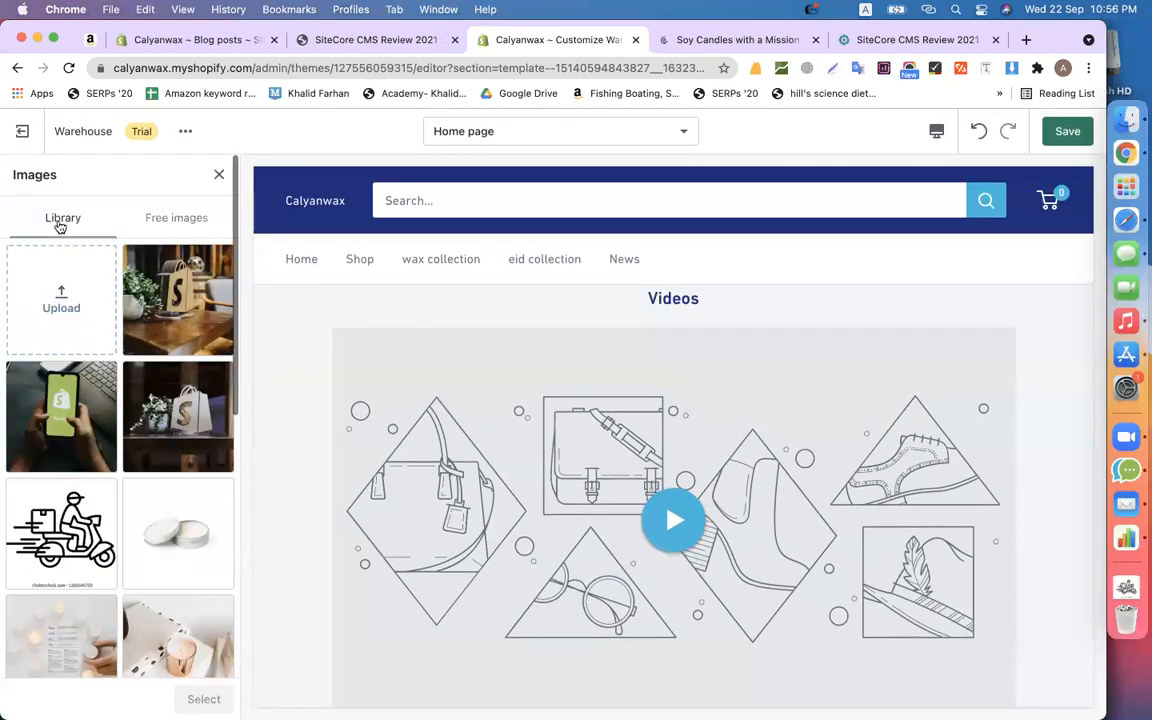
{"action": "left_click", "coordinate": [50, 294]}
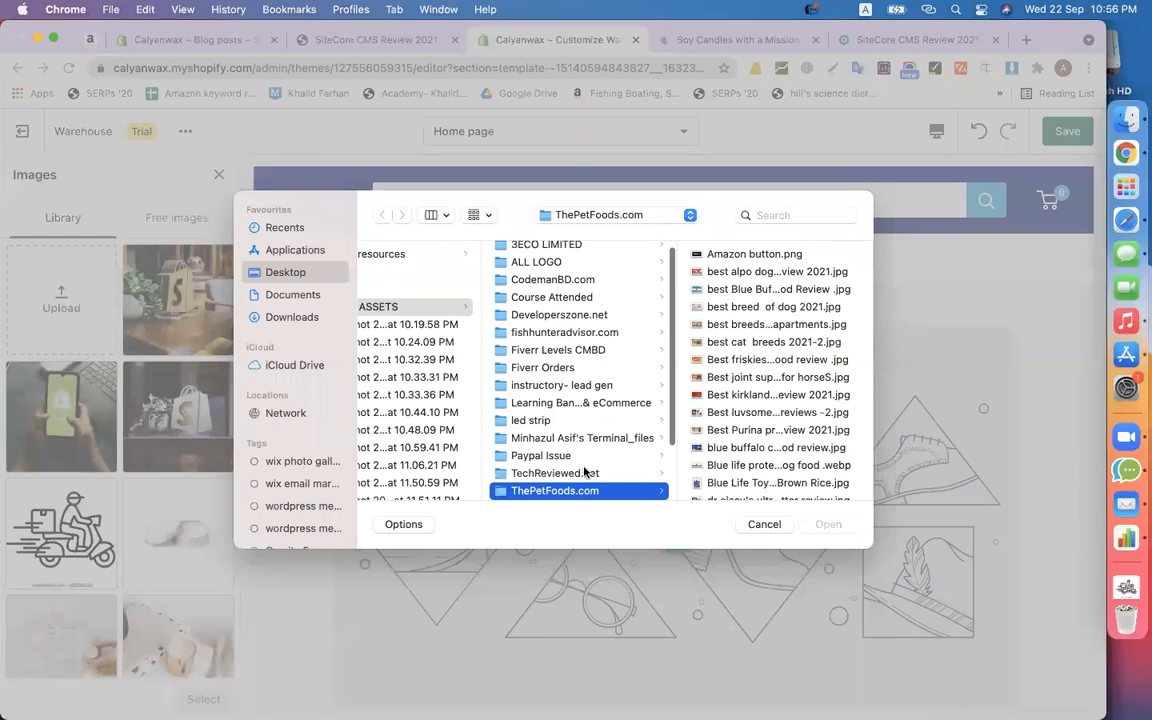
{"action": "left_click", "coordinate": [760, 524]}
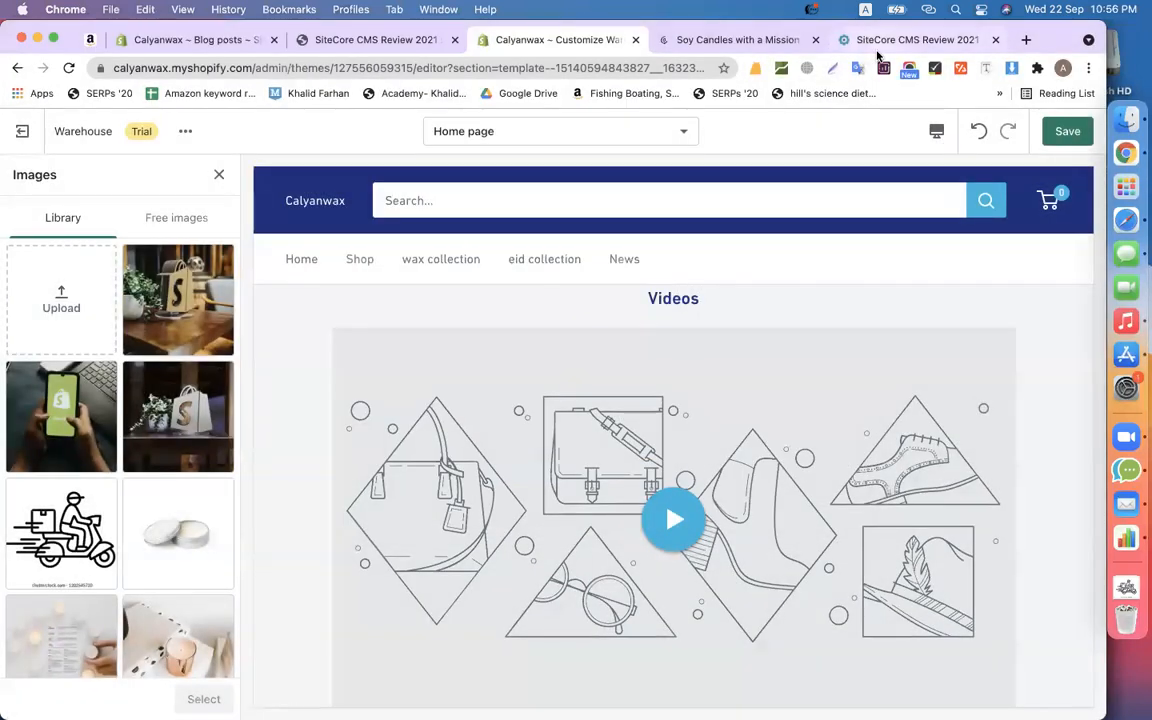
{"action": "left_click", "coordinate": [862, 45]}
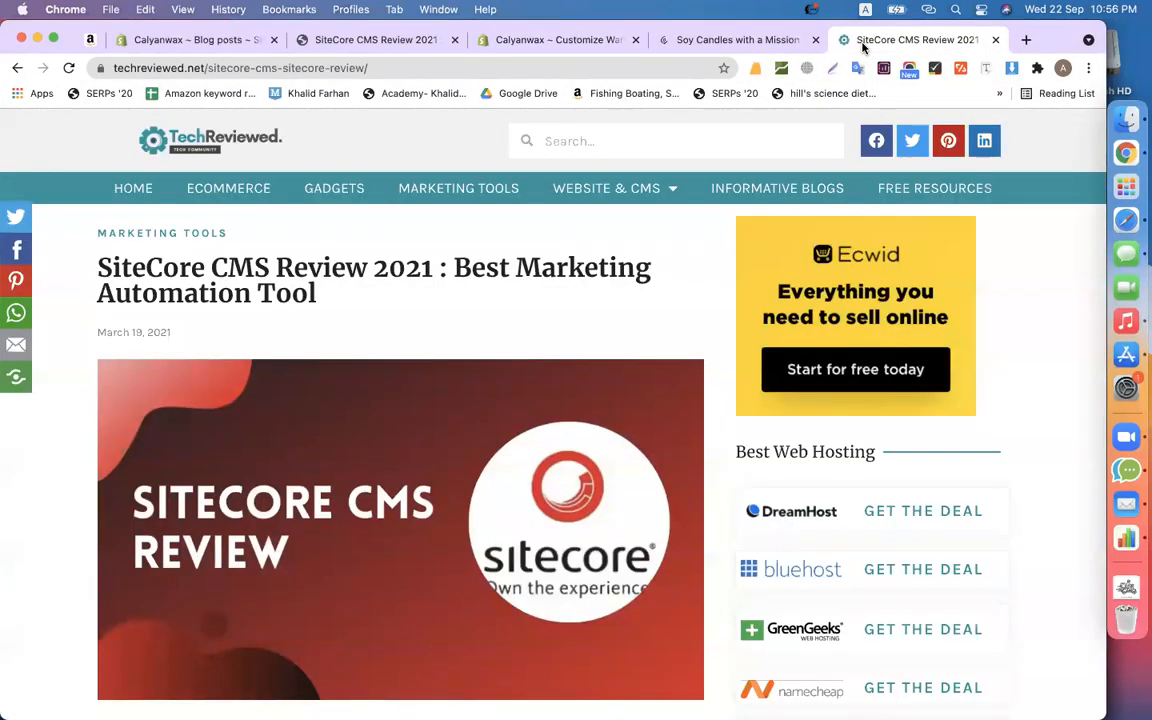
- Save the SiteCore CMS Review banner image to Downloads, replacing the existing file
{"action": "right_click", "coordinate": [446, 453]}
{"action": "left_click", "coordinate": [468, 473]}
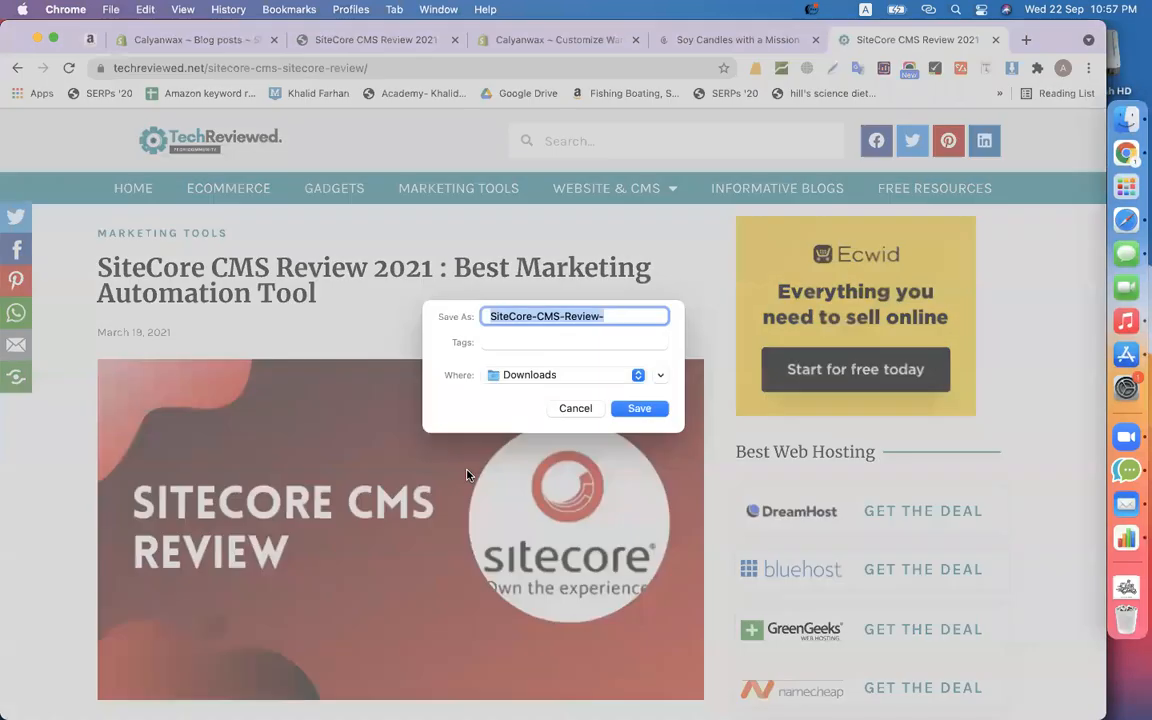
{"action": "left_click", "coordinate": [630, 413]}
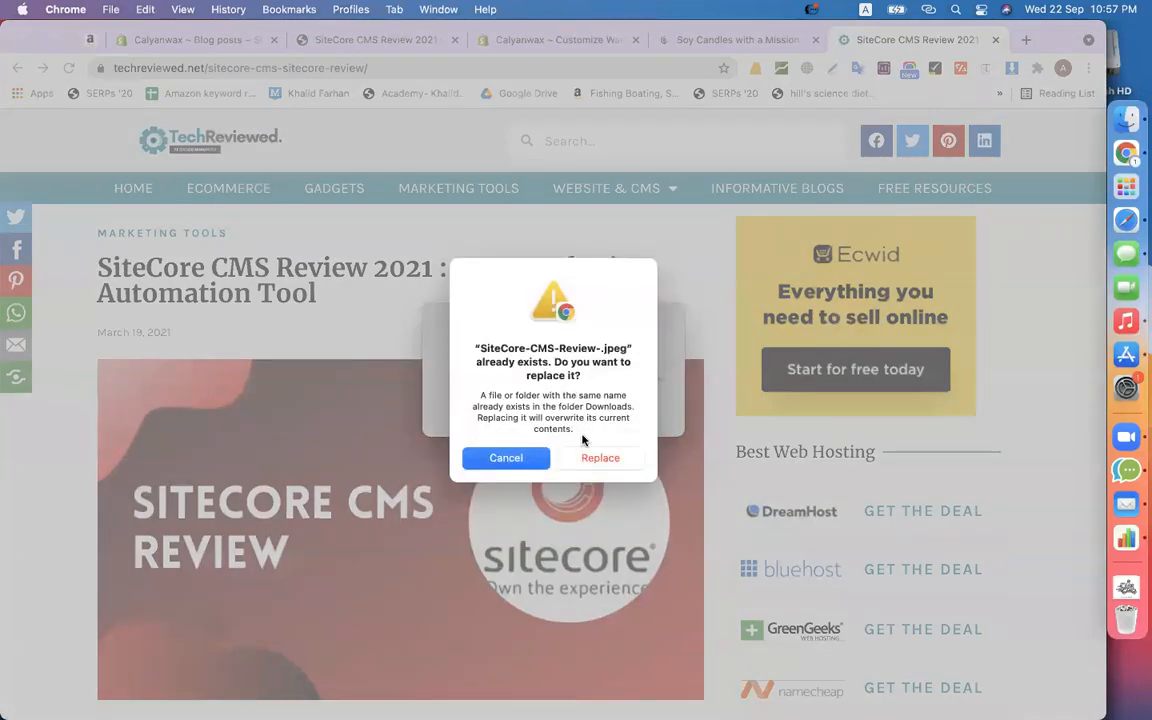
{"action": "left_click", "coordinate": [599, 458]}
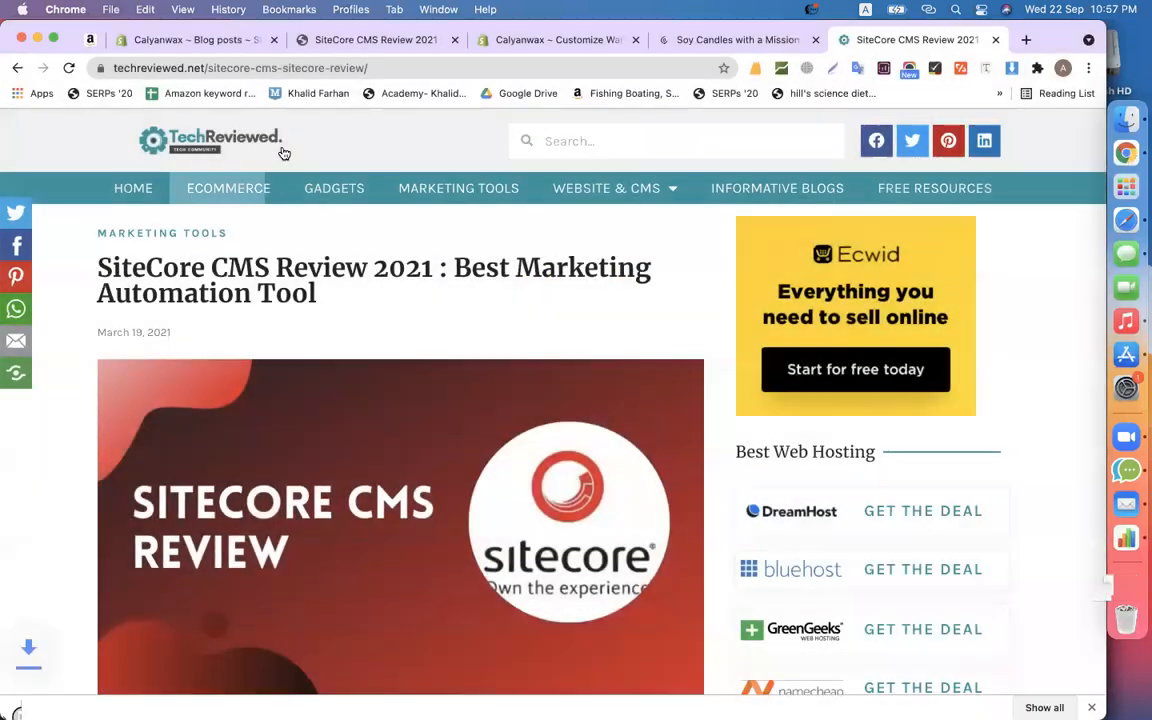
{"action": "left_click", "coordinate": [505, 42]}
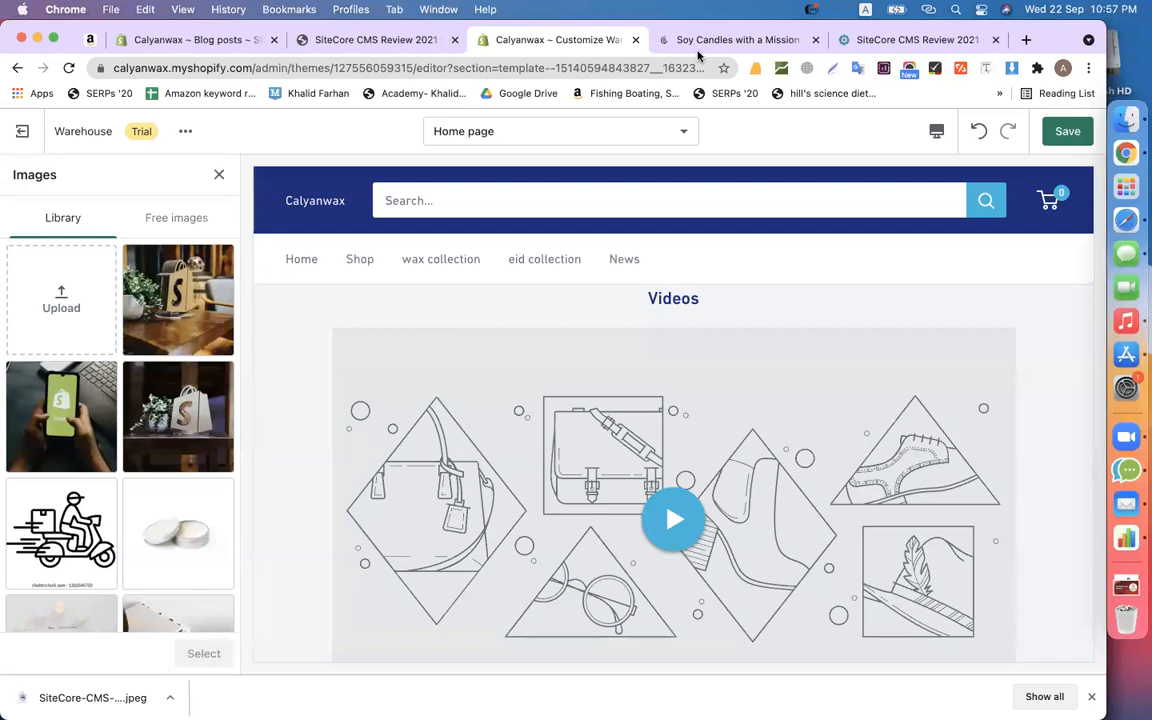
- Upload the downloaded SiteCore CMS Review jpeg into the Shopify image library
{"action": "left_click_drag", "start_coordinate": [102, 698], "coordinate": [125, 437]}
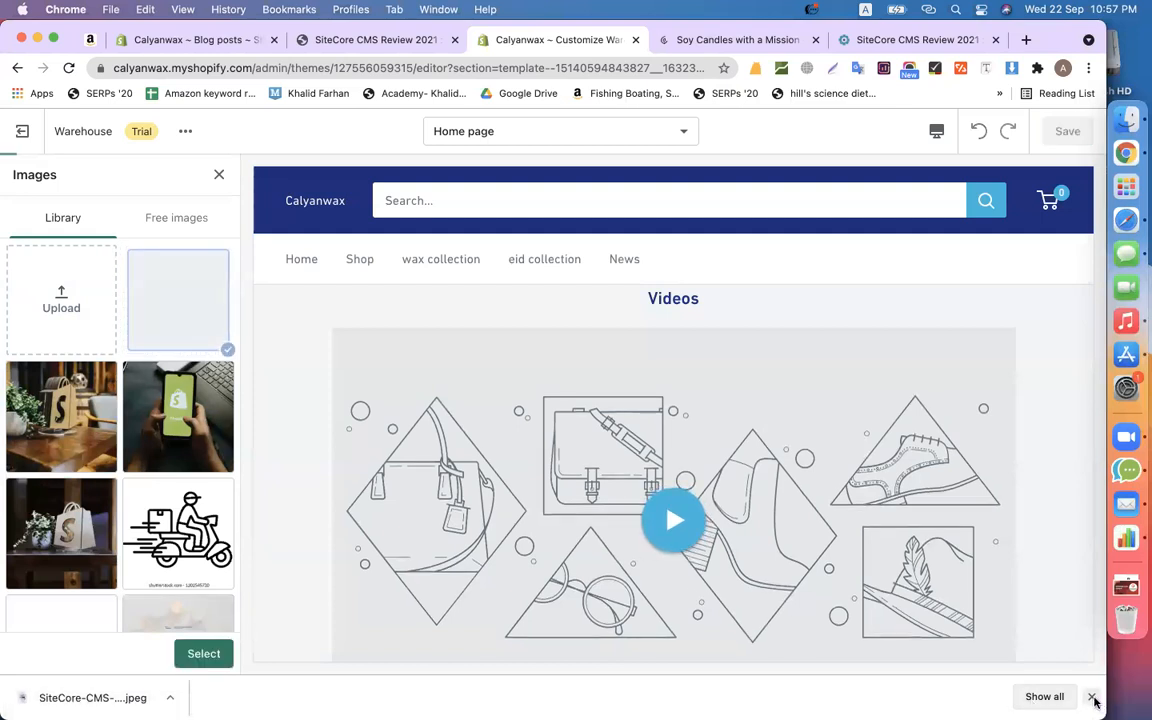
- Play the Videos section preview on the home page to check the new YouTube link
{"action": "scroll", "coordinate": [522, 483], "scroll_direction": "down", "scroll_amount": 3}
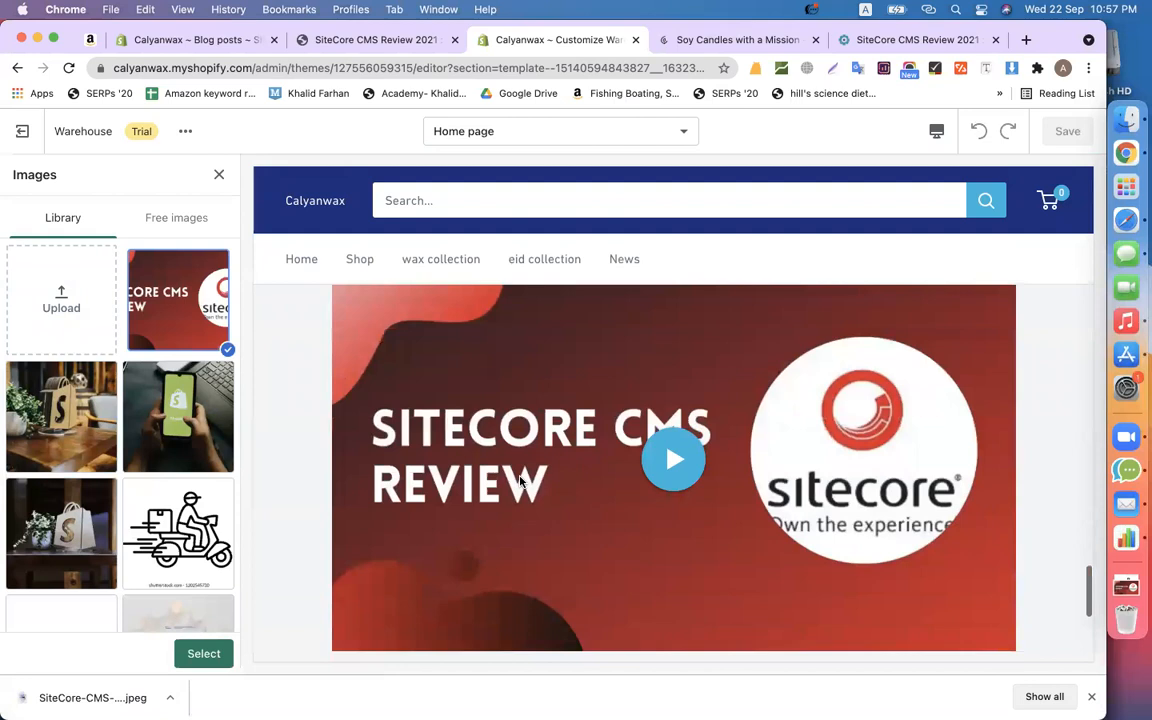
{"action": "scroll", "coordinate": [571, 507], "scroll_direction": "up", "scroll_amount": 2}
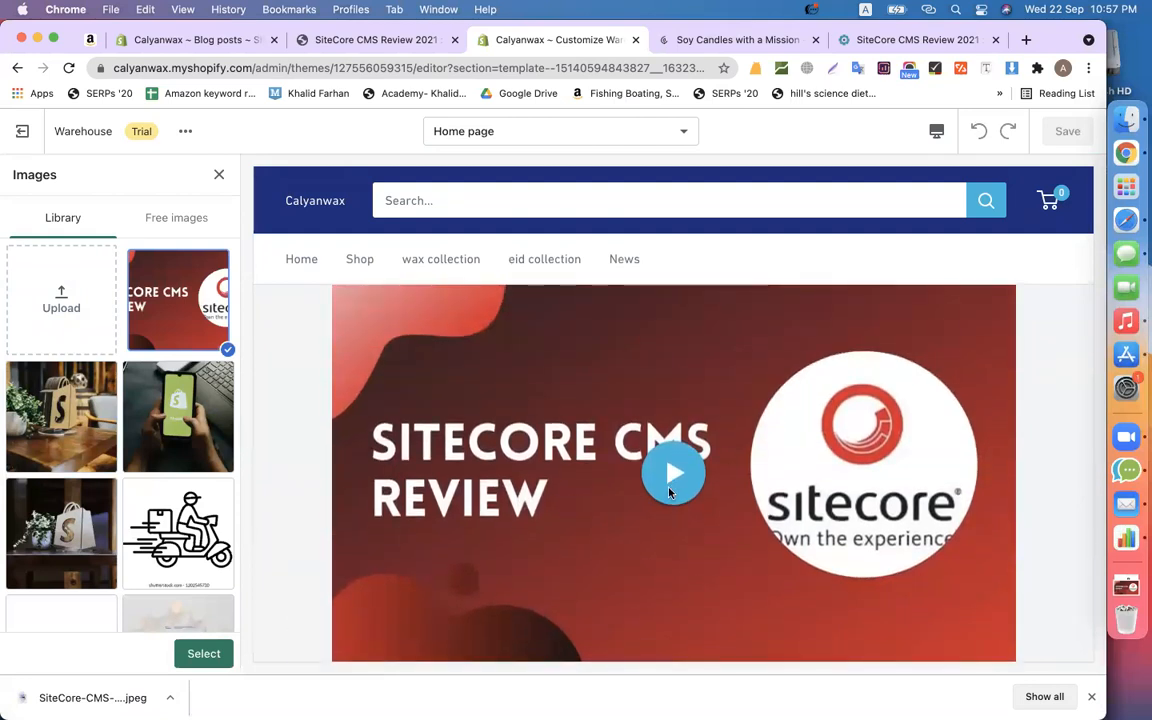
{"action": "left_click", "coordinate": [673, 474]}
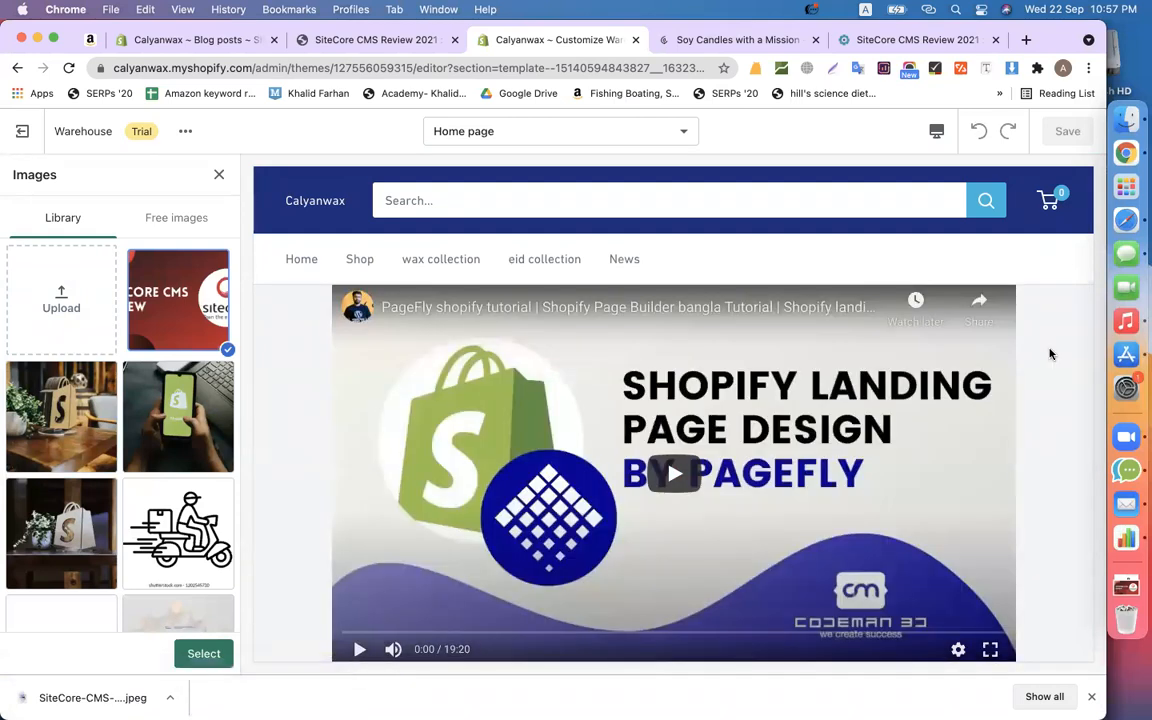
{"action": "scroll", "coordinate": [771, 571], "scroll_direction": "down", "scroll_amount": 10}
{"action": "scroll", "coordinate": [774, 574], "scroll_direction": "up", "scroll_amount": 10}
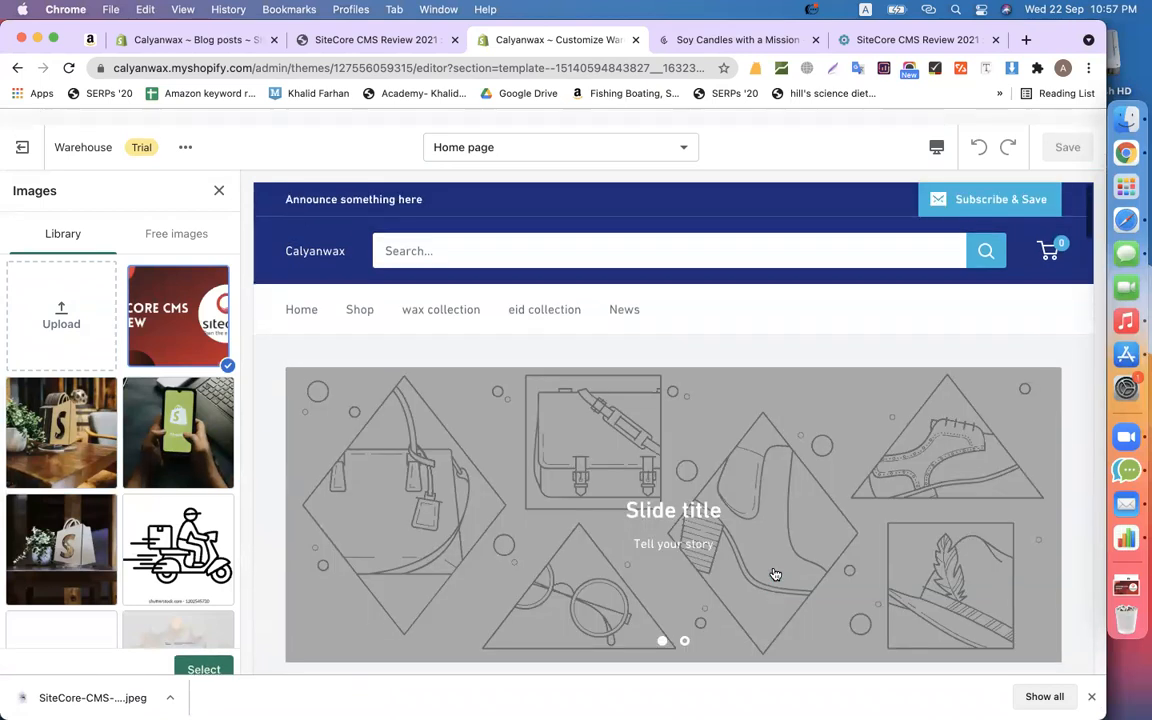
{"action": "scroll", "coordinate": [600, 480], "scroll_direction": "down", "scroll_amount": 8}
{"action": "scroll", "coordinate": [600, 480], "scroll_direction": "up", "scroll_amount": 8}
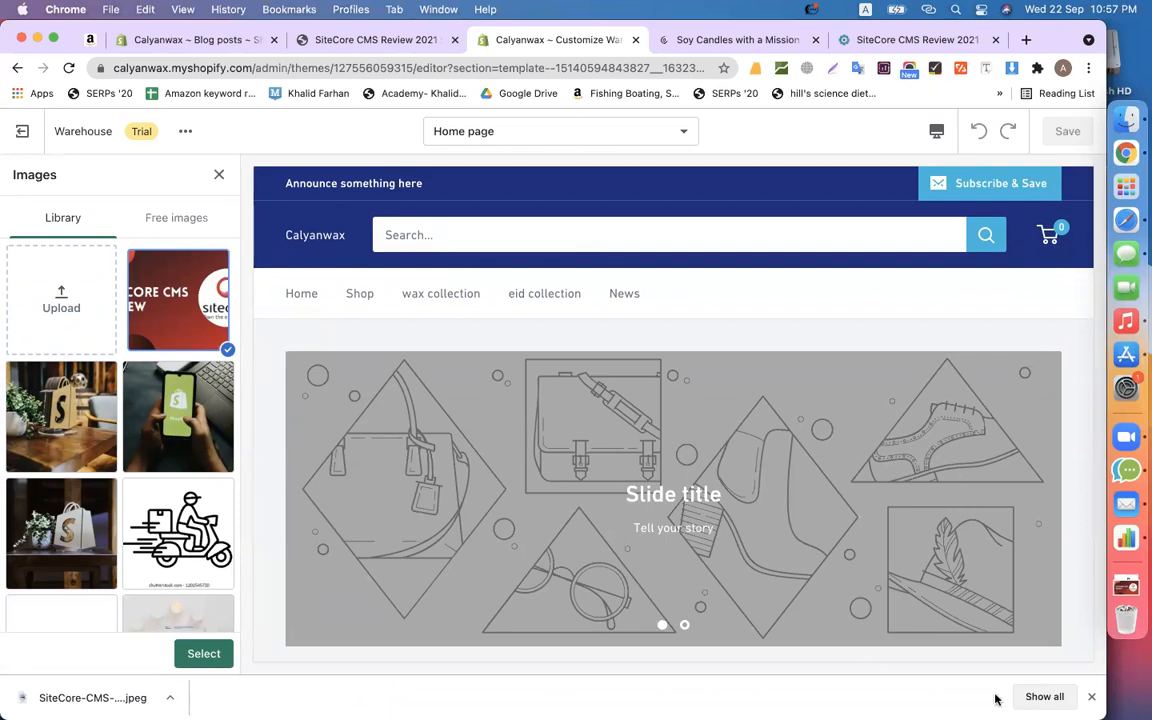
- Select the SiteCore image as the video cover, save the home page, and return to sections
{"action": "left_click", "coordinate": [1090, 698]}
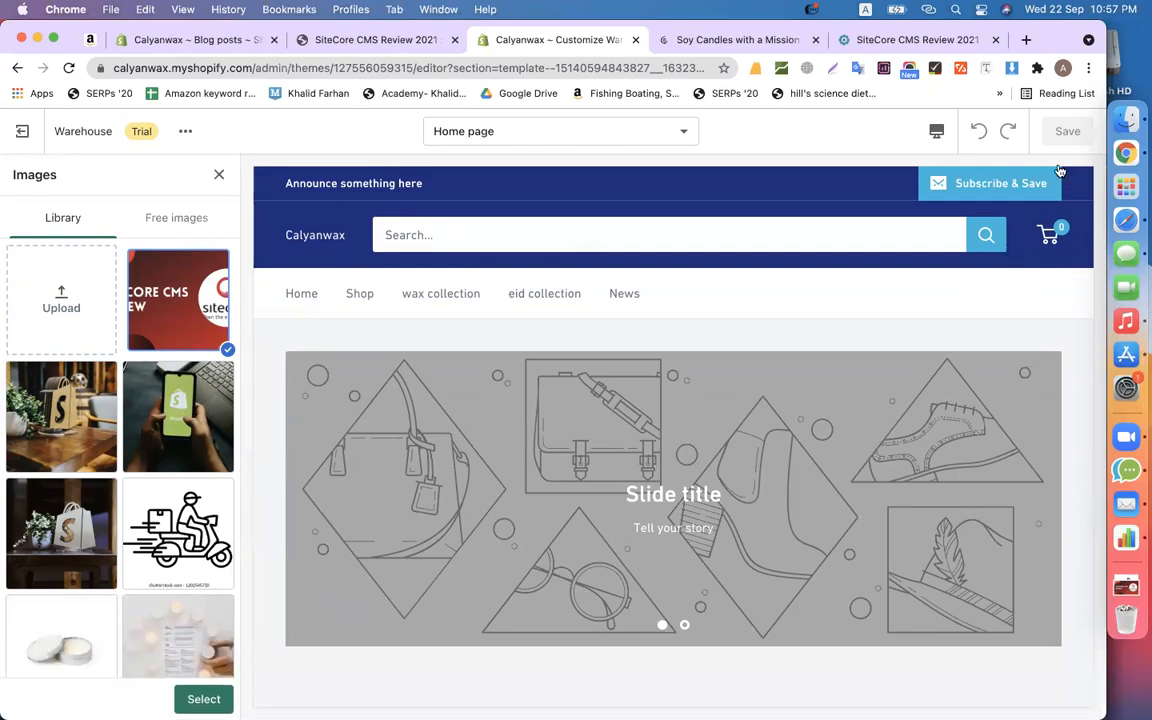
{"action": "left_click", "coordinate": [22, 131]}
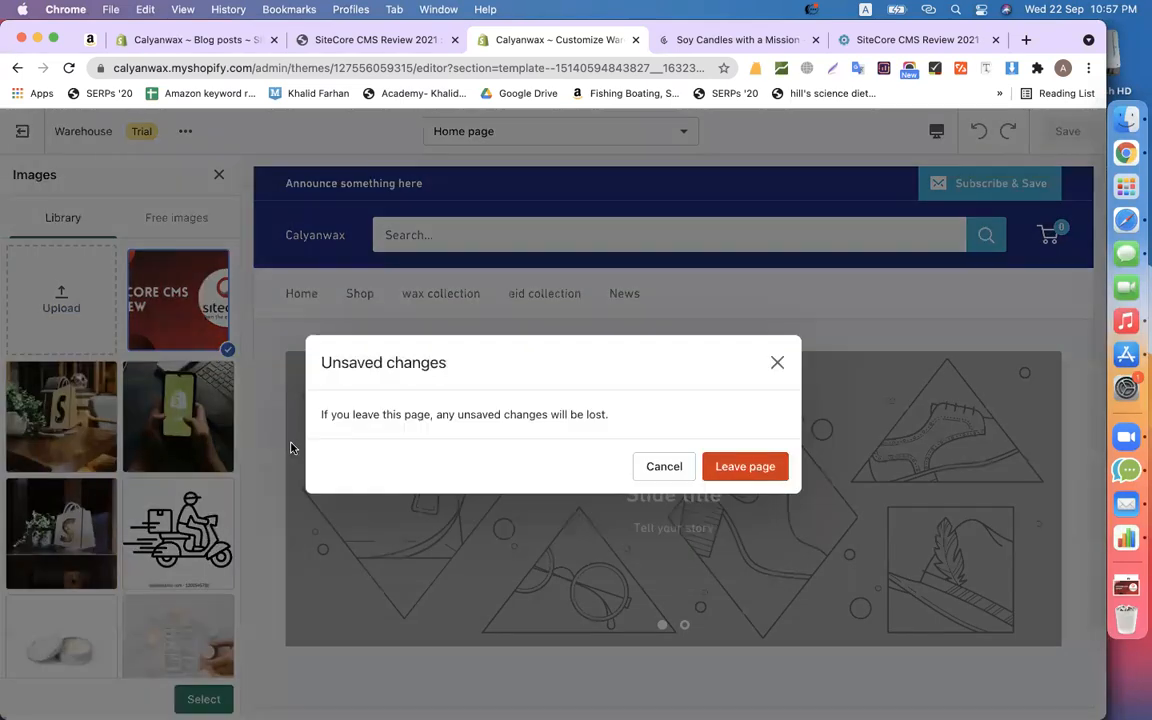
{"action": "left_click", "coordinate": [779, 367]}
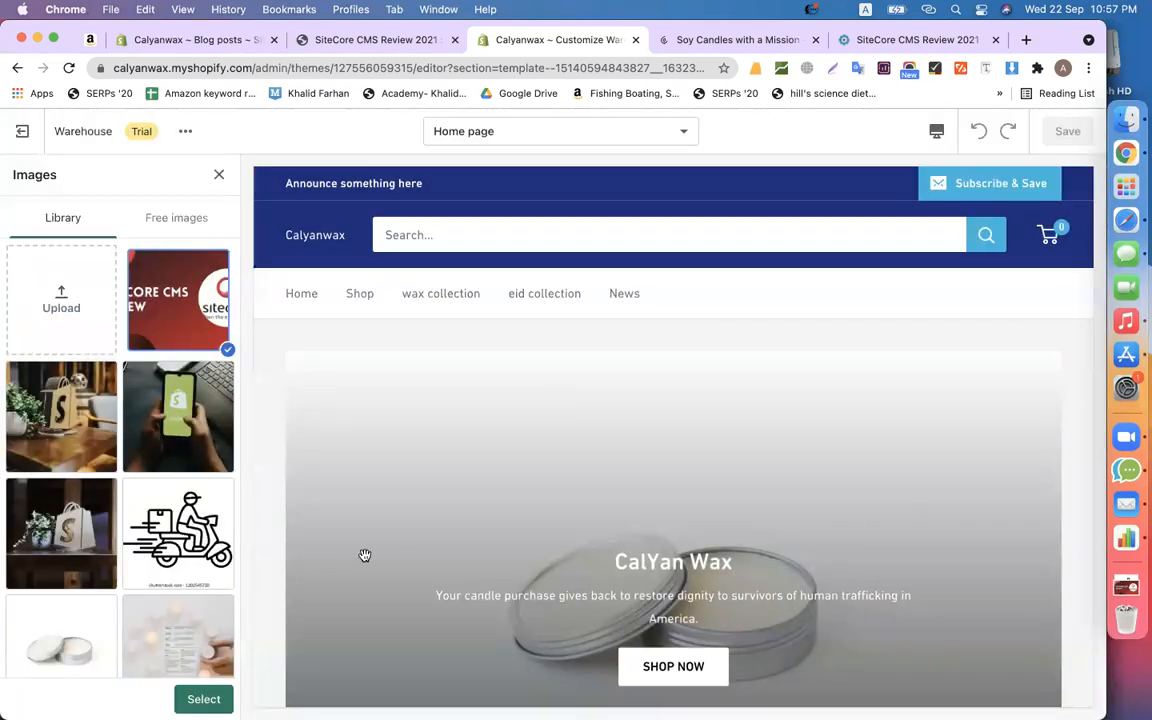
{"action": "left_click", "coordinate": [199, 698]}
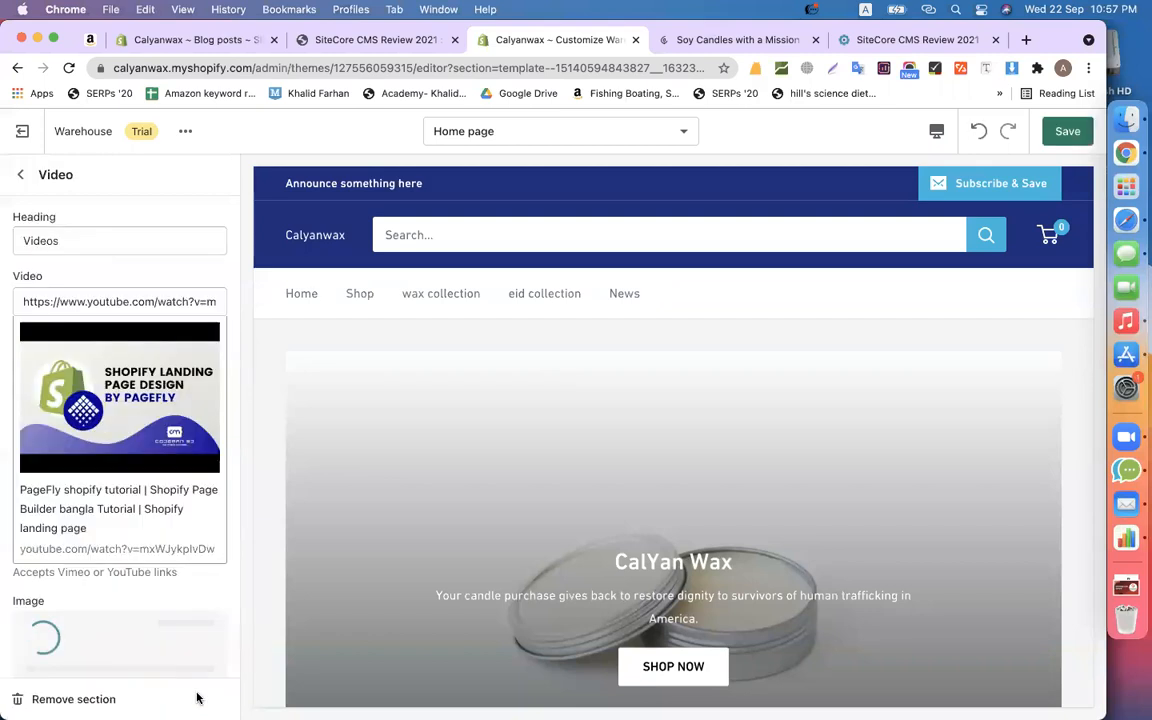
{"action": "left_click", "coordinate": [1081, 131]}
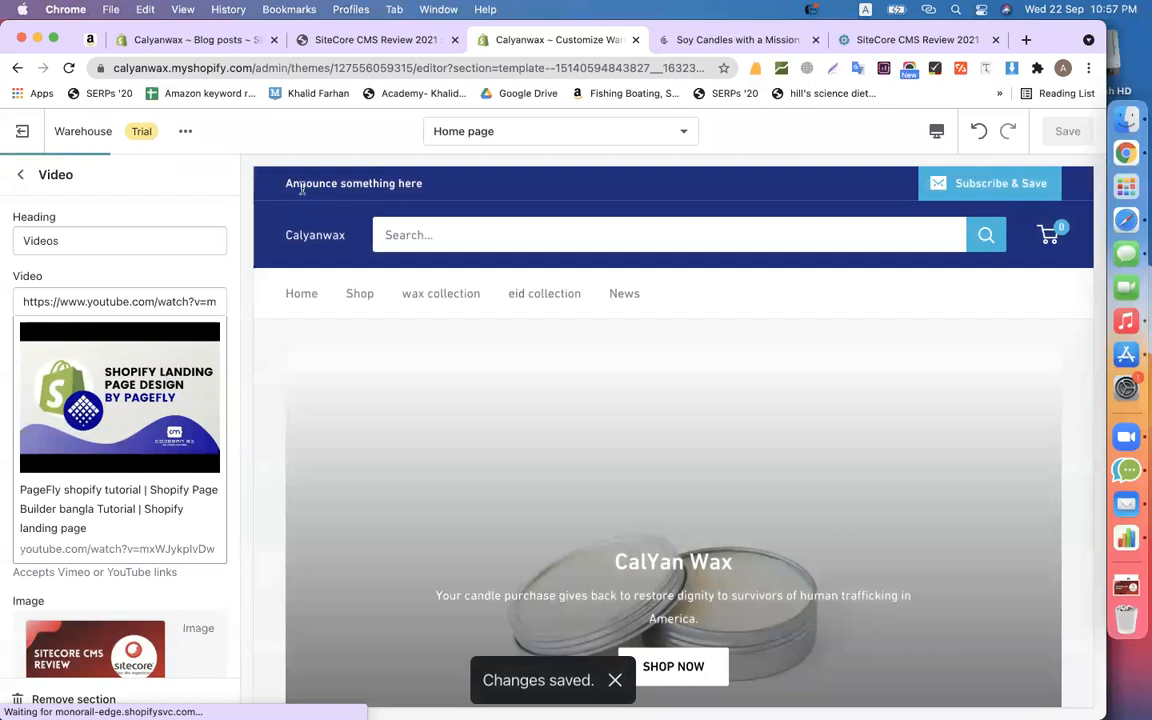
{"action": "left_click", "coordinate": [20, 174]}
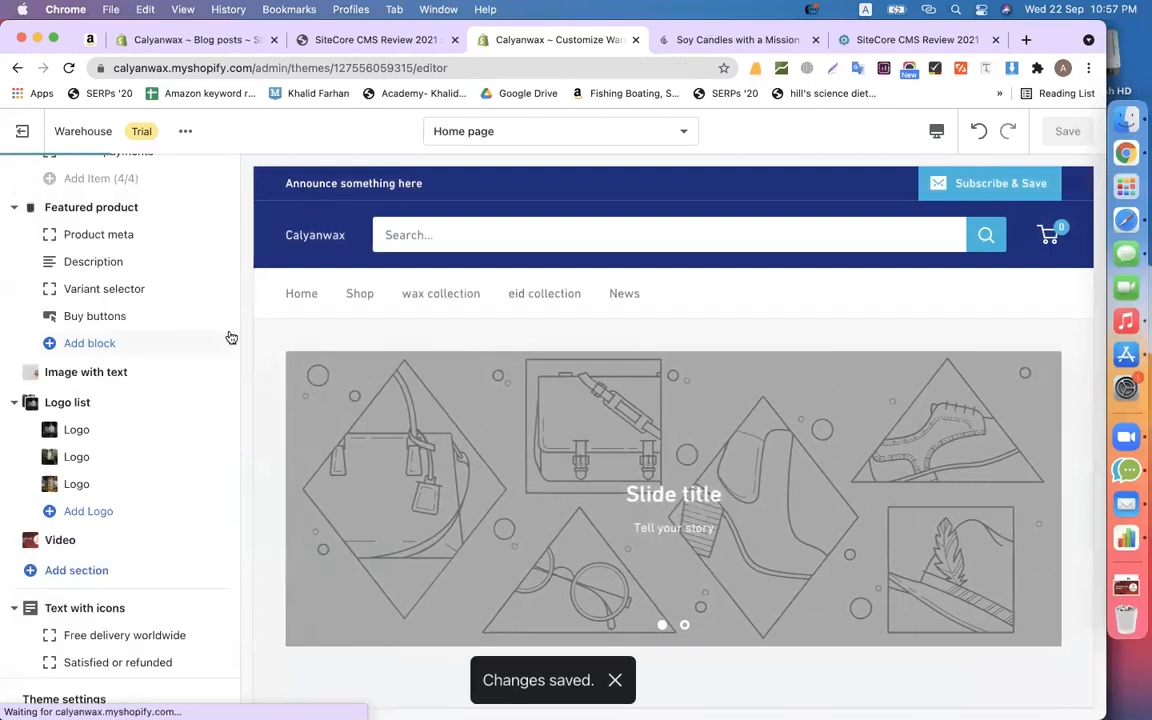
- Open the Announcement bar settings, briefly hiding and re-showing the bar
{"action": "scroll", "coordinate": [162, 329], "scroll_direction": "up", "scroll_amount": 10}
{"action": "left_click", "coordinate": [121, 216]}
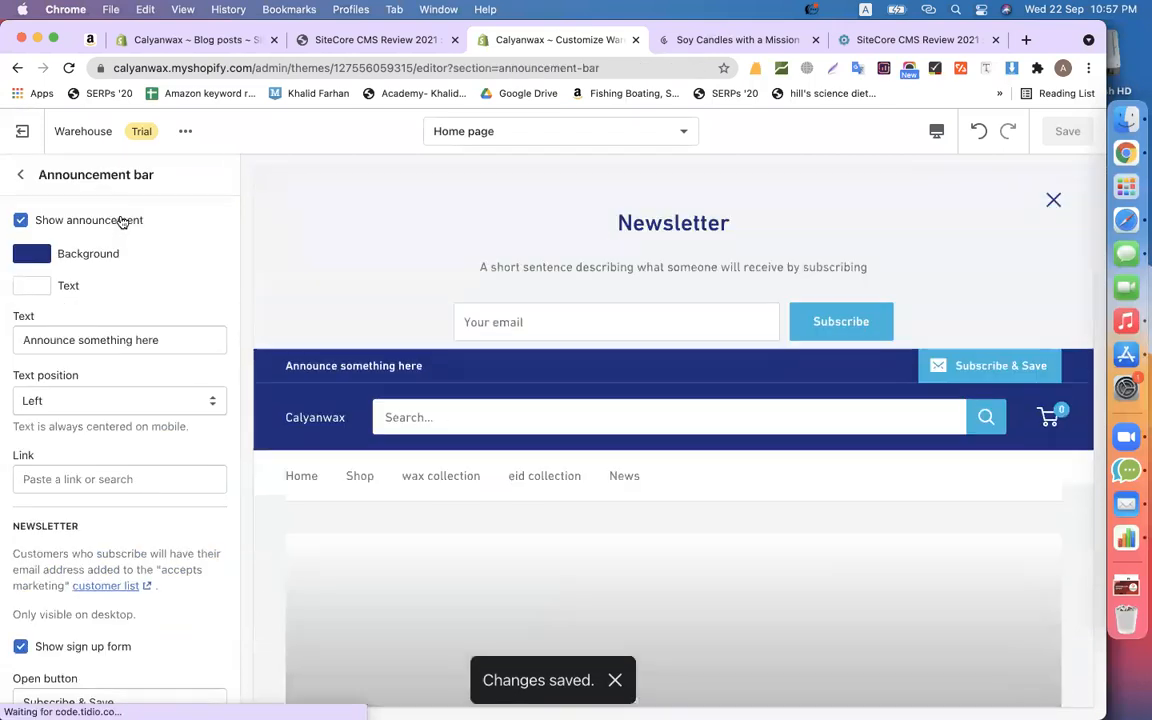
{"action": "left_click", "coordinate": [1055, 196]}
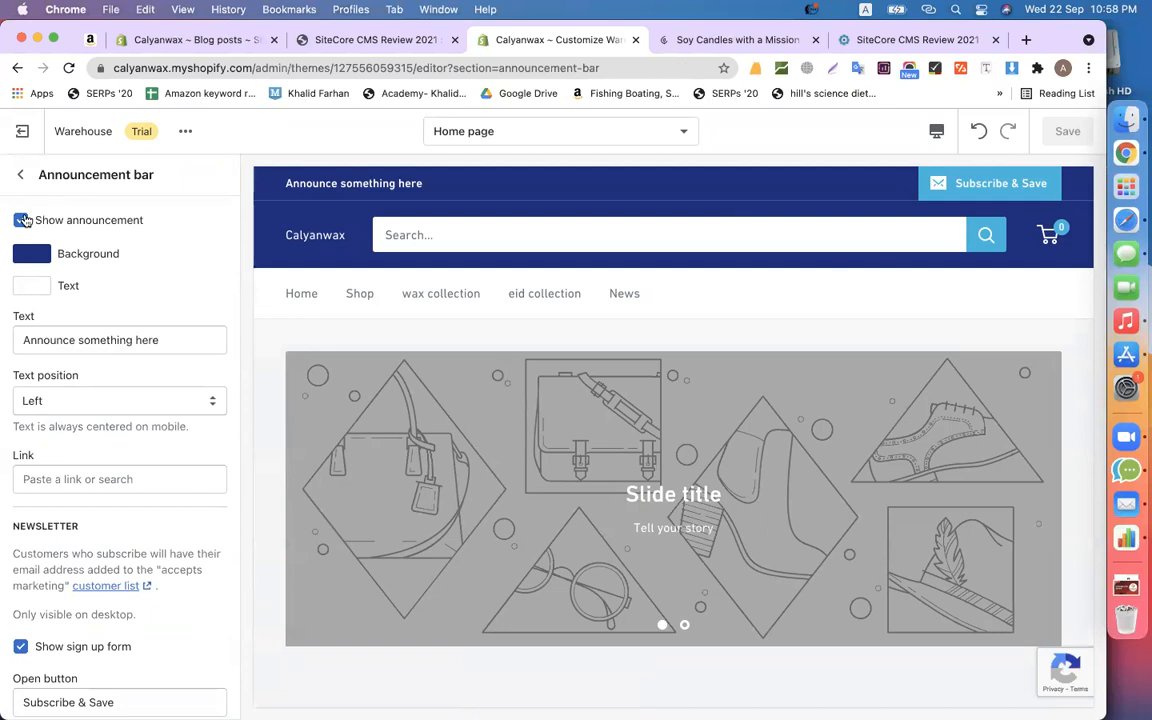
{"action": "left_click", "coordinate": [22, 221]}
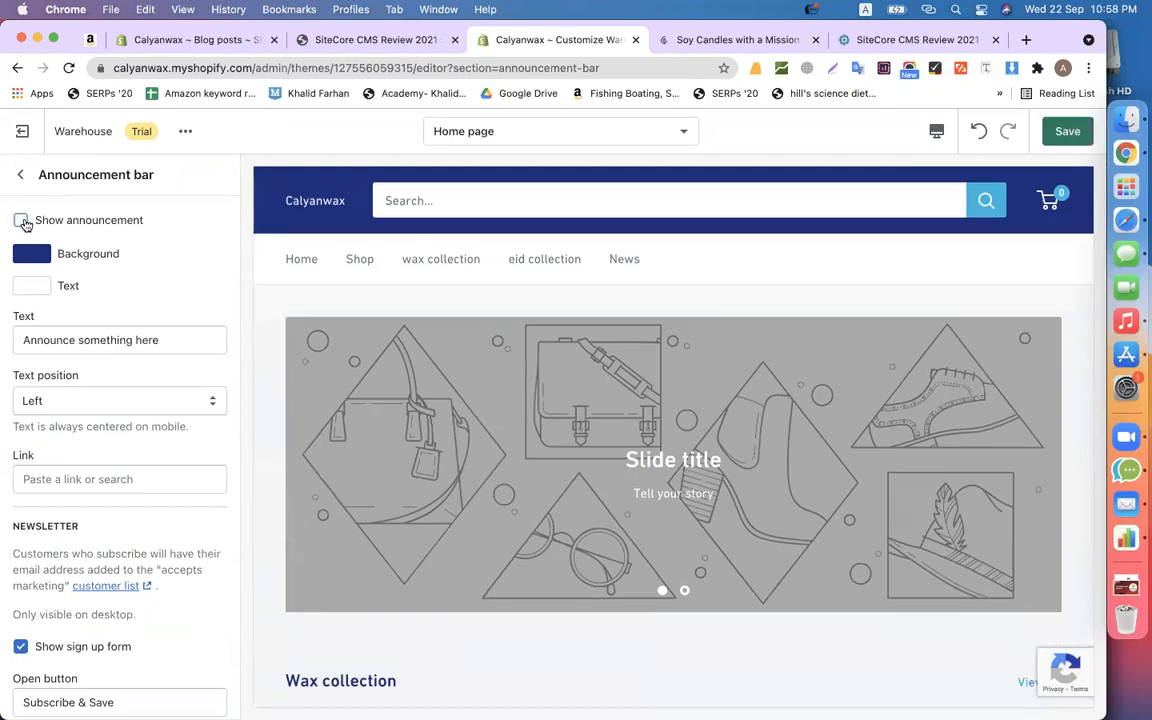
{"action": "left_click", "coordinate": [22, 221]}
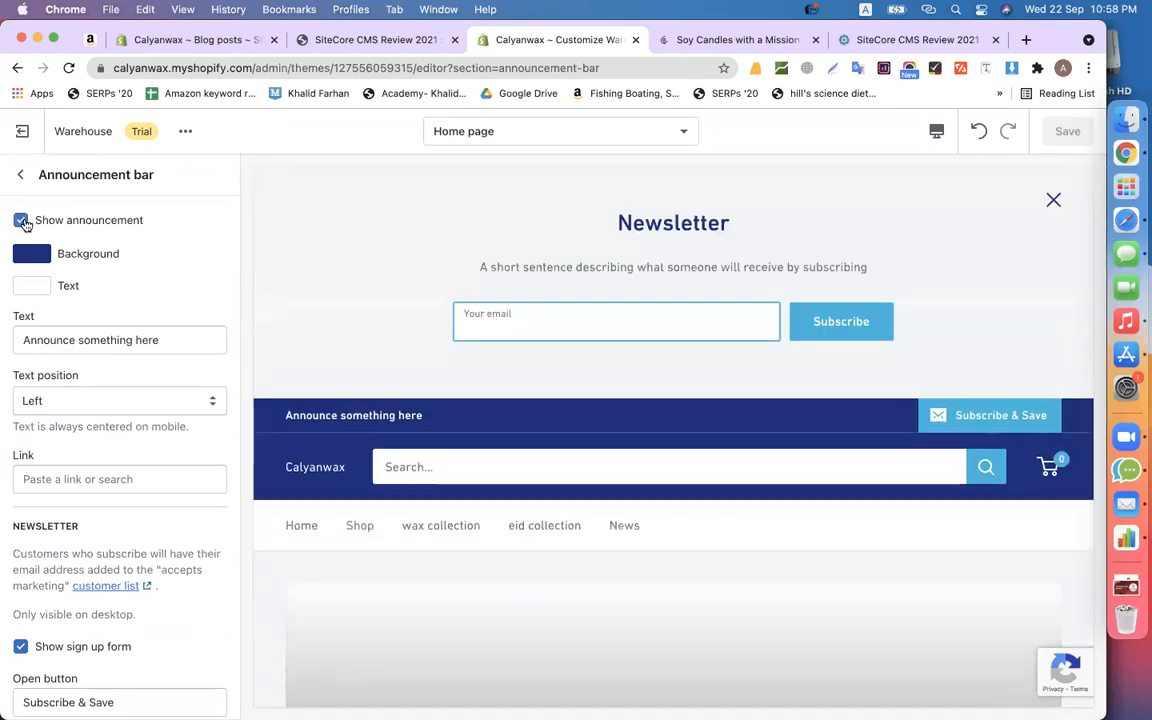
{"action": "left_click", "coordinate": [1052, 199]}
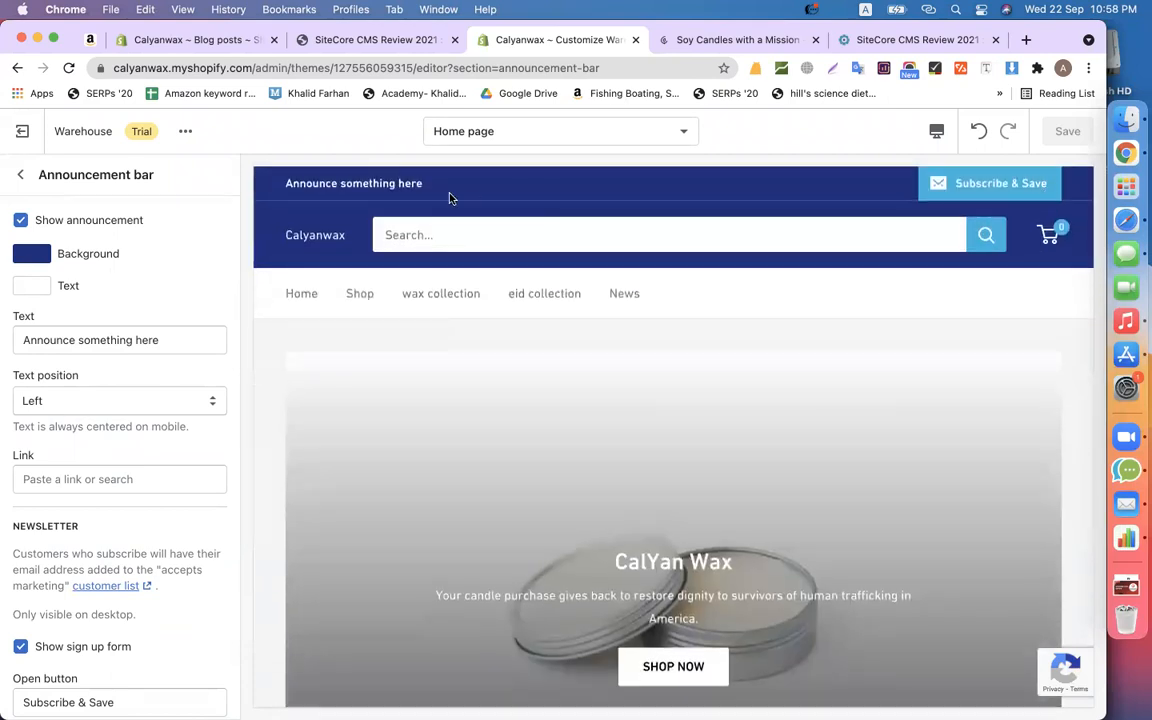
- Replace the announcement text with 'get 50% off for all product'
{"action": "triple_click", "coordinate": [94, 343]}
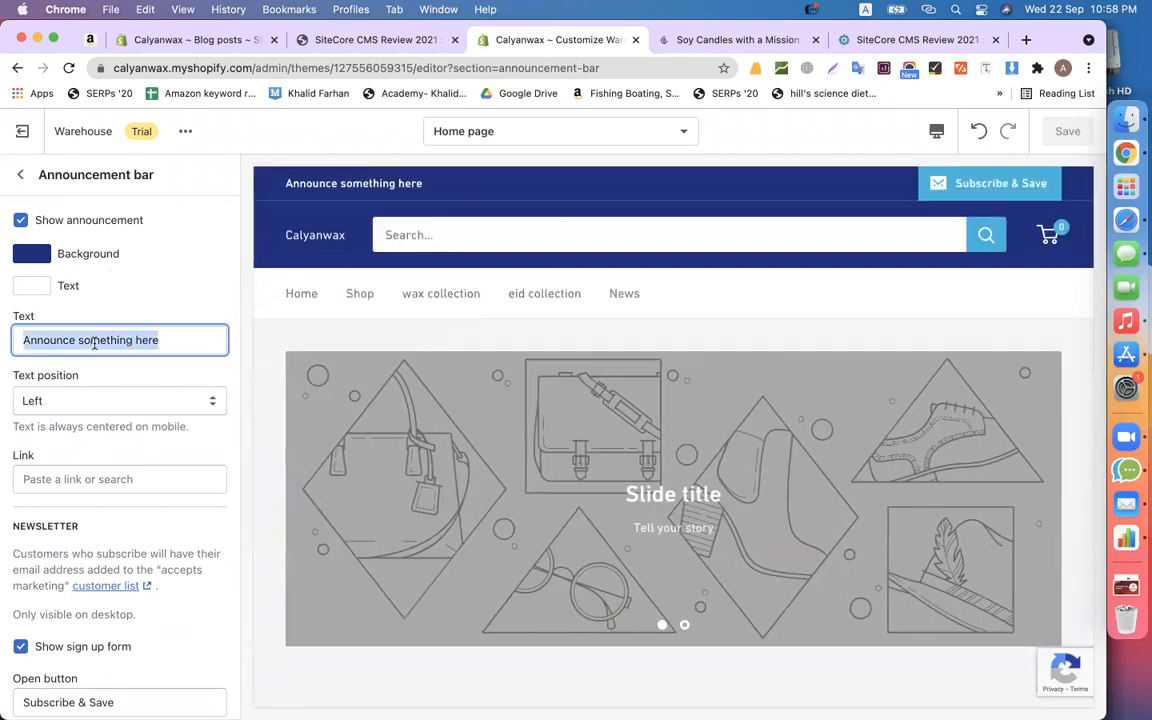
{"action": "type", "text": "ger "}
{"action": "type", "text": "5"}
{"action": "type", "text": "0% of"}
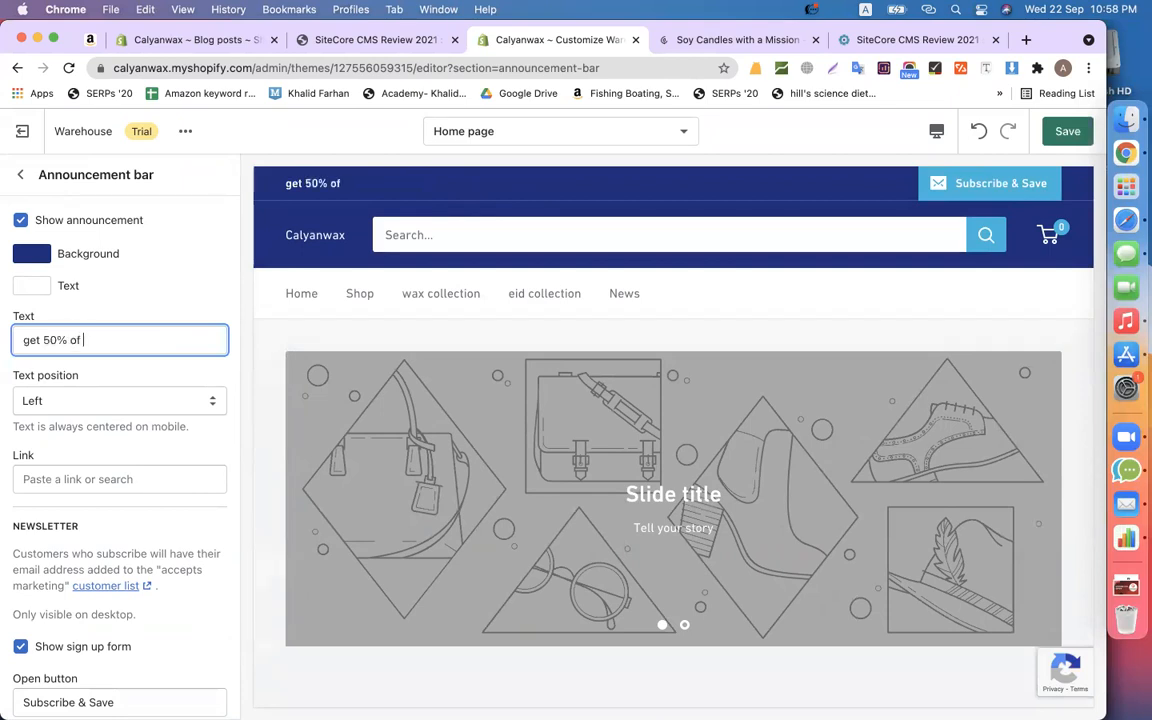
{"action": "type", "text": "f"}
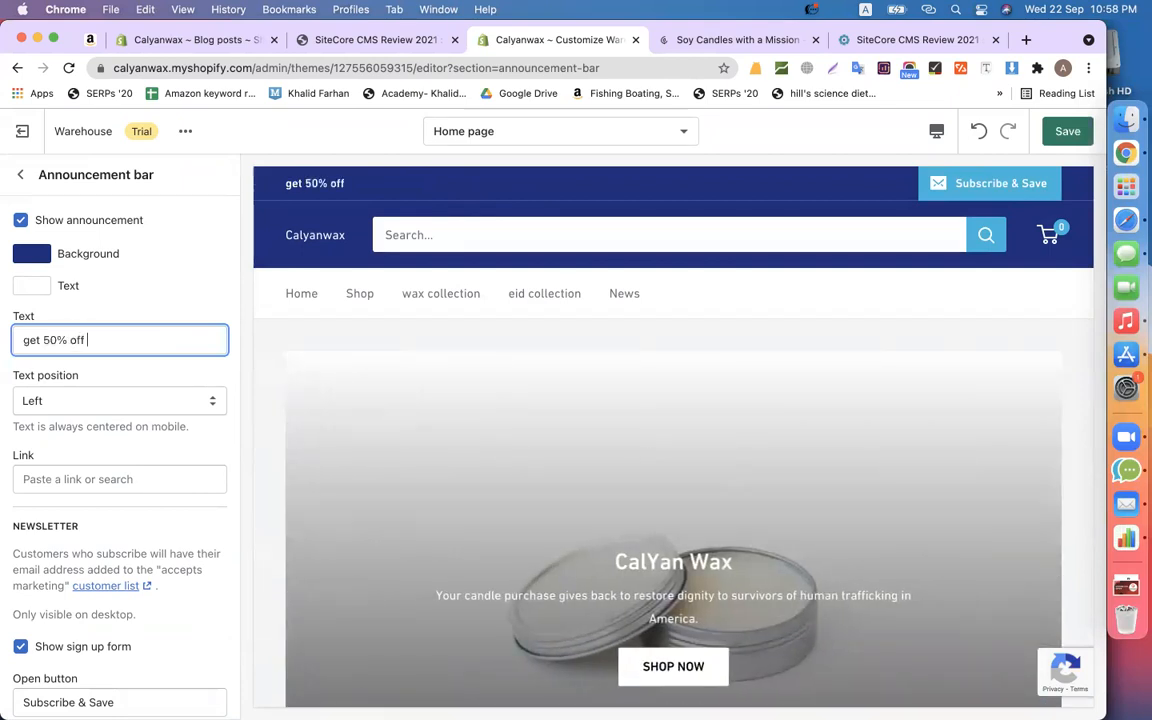
{"action": "type", "text": " for all porduc"}
{"action": "key", "text": "BackSpace"}
{"action": "key", "text": "BackSpace"}
{"action": "key", "text": "BackSpace"}
{"action": "key", "text": "BackSpace"}
{"action": "key", "text": "BackSpace"}
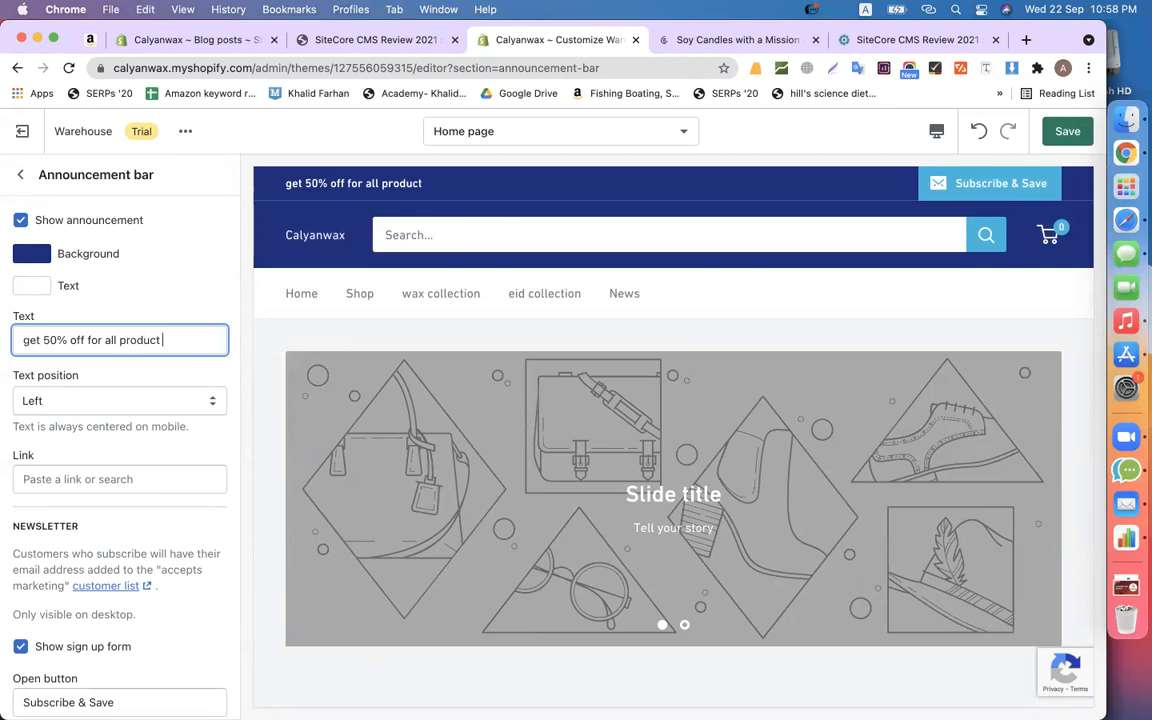
{"action": "type", "text": "roduct"}
{"action": "left_click", "coordinate": [43, 401]}
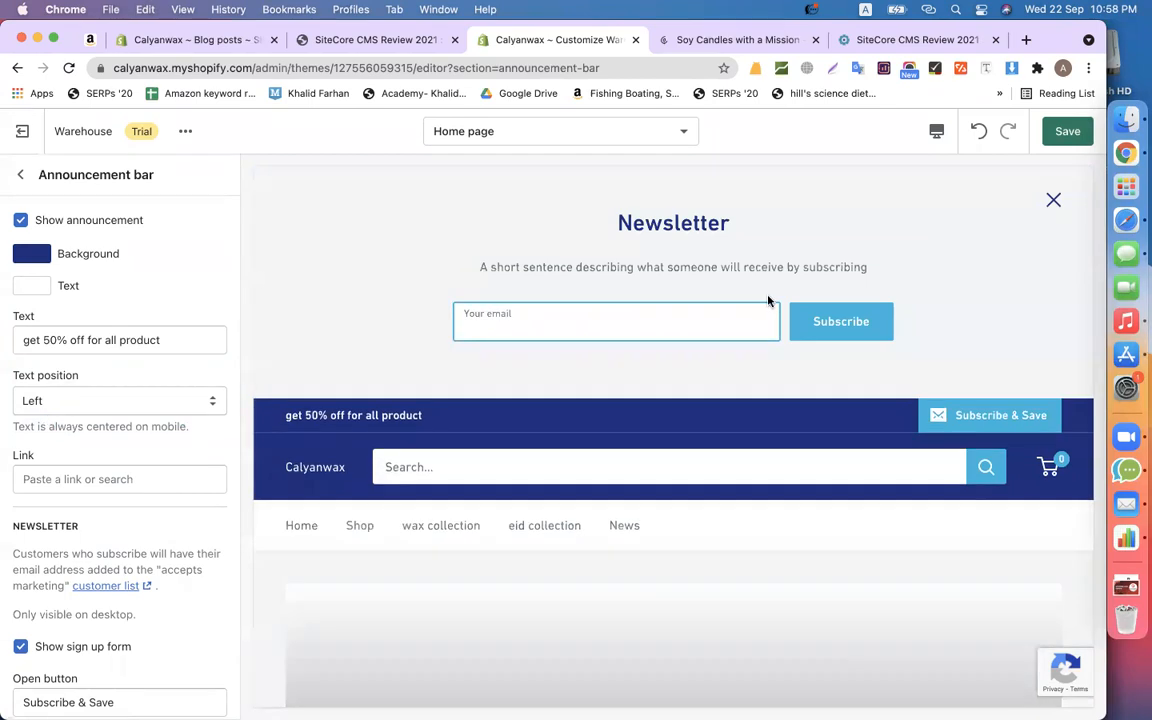
- Link the announcement bar to Products > All products
{"action": "left_click", "coordinate": [1052, 200]}
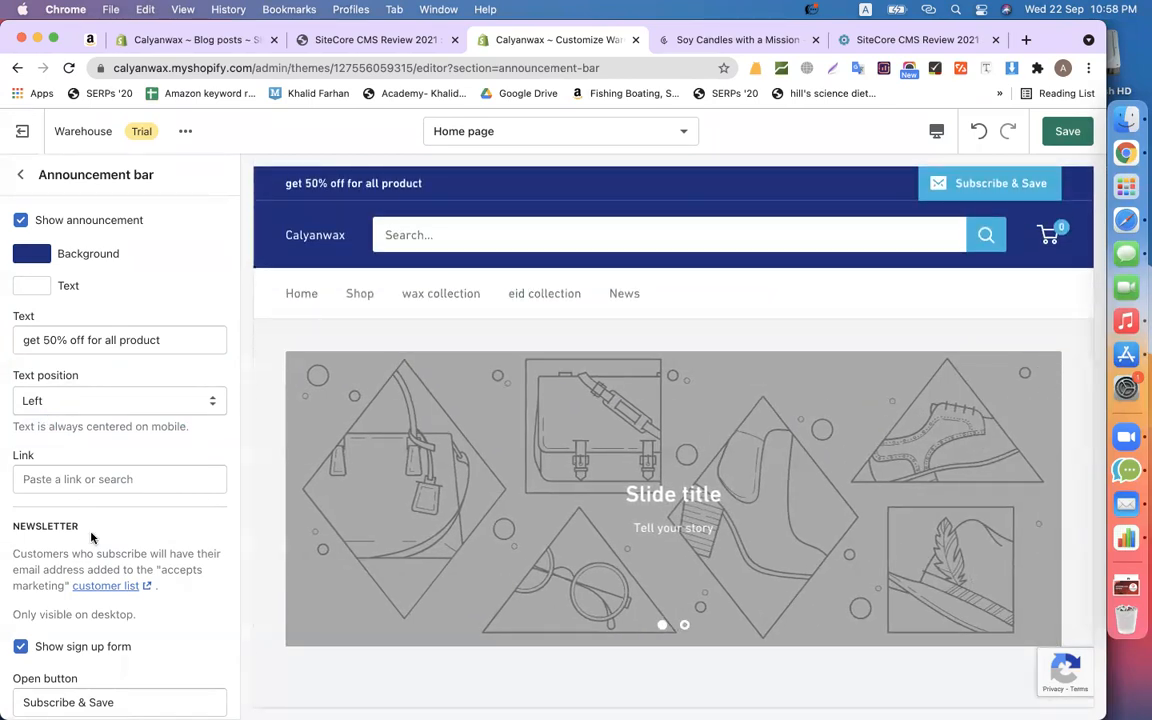
{"action": "left_click", "coordinate": [70, 481]}
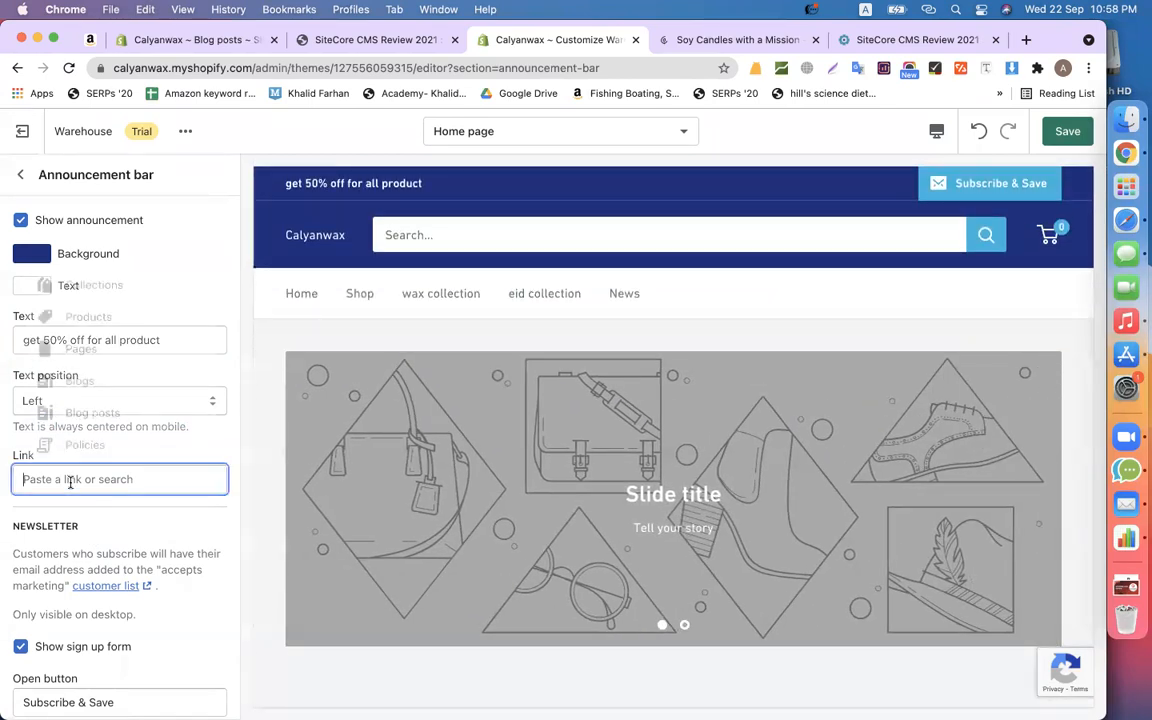
{"action": "left_click", "coordinate": [78, 322]}
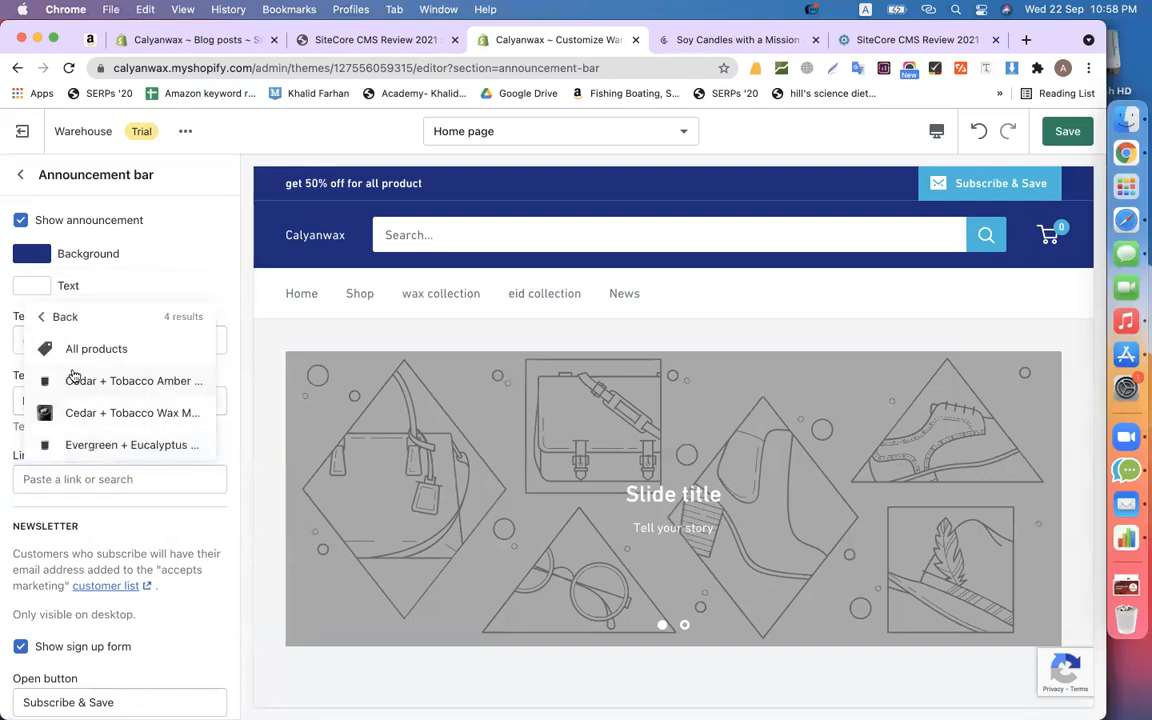
{"action": "left_click", "coordinate": [68, 352]}
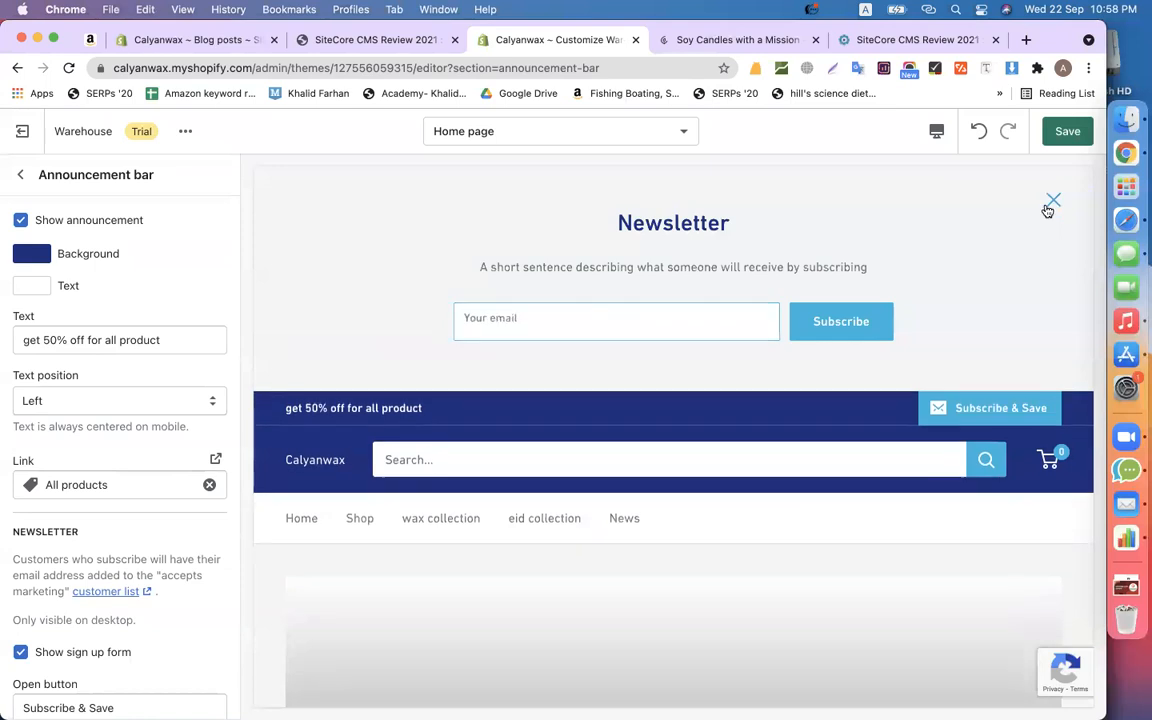
{"action": "left_click", "coordinate": [1052, 202]}
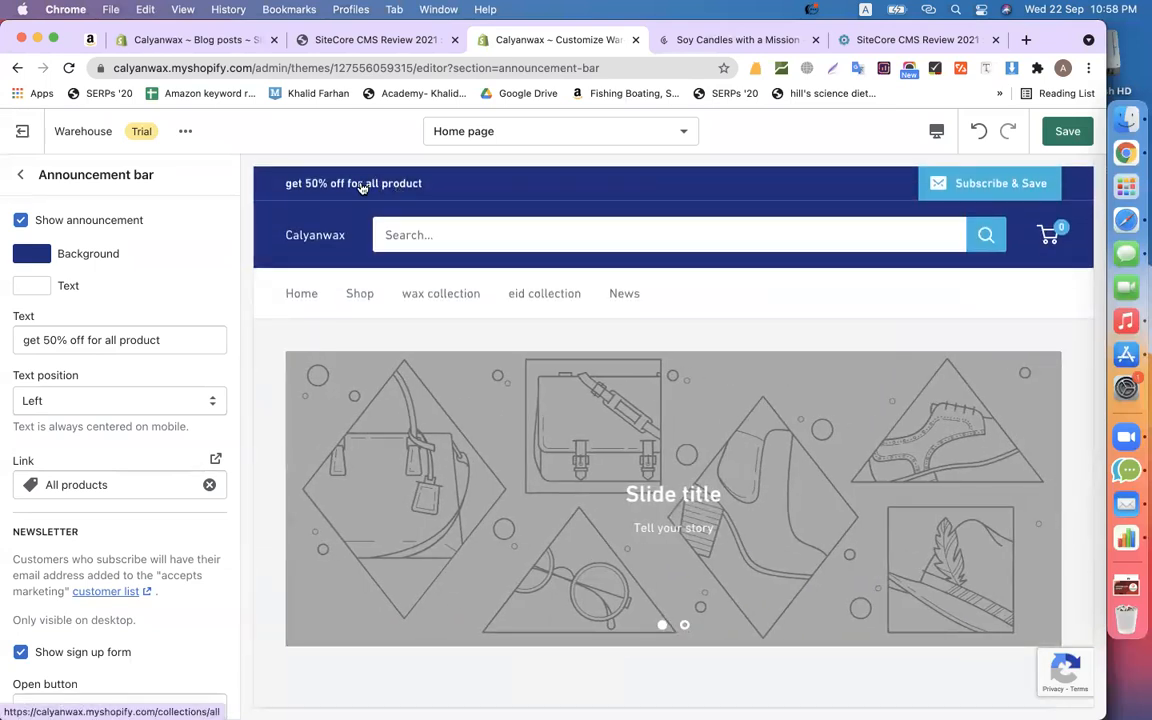
- Test the newsletter sign-up in the preview, then turn off 'Show sign up form' on the announcement bar
{"action": "scroll", "coordinate": [71, 445], "scroll_direction": "down", "scroll_amount": 4}
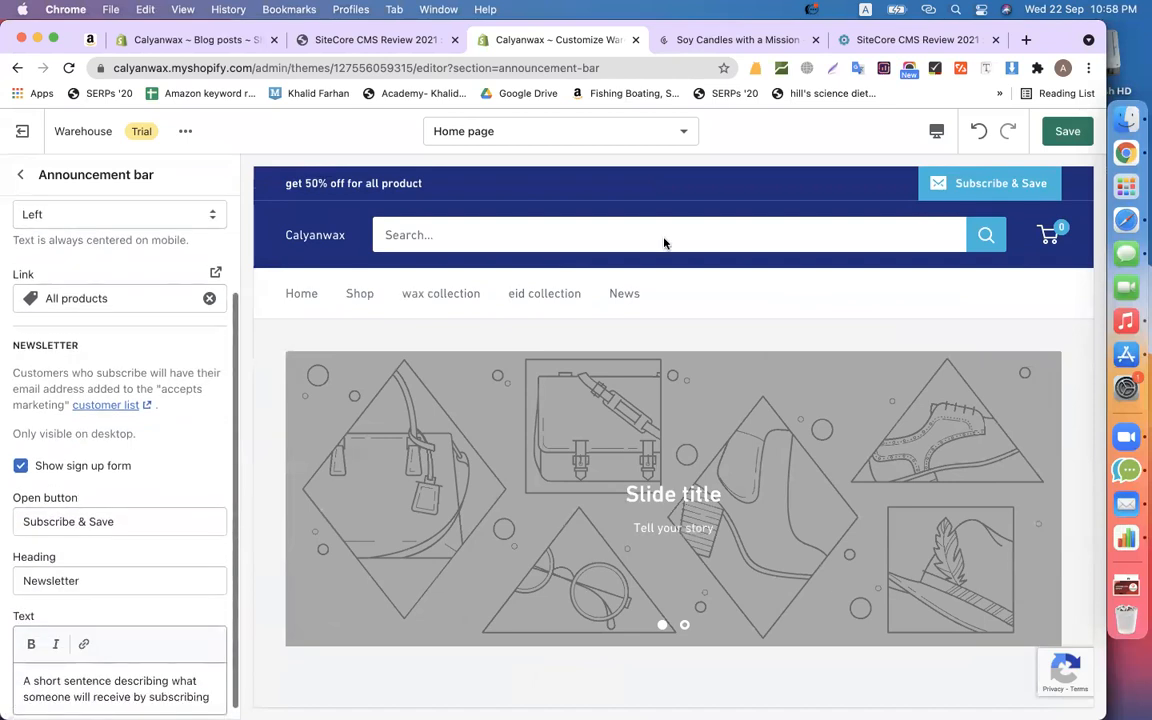
{"action": "left_click", "coordinate": [997, 186]}
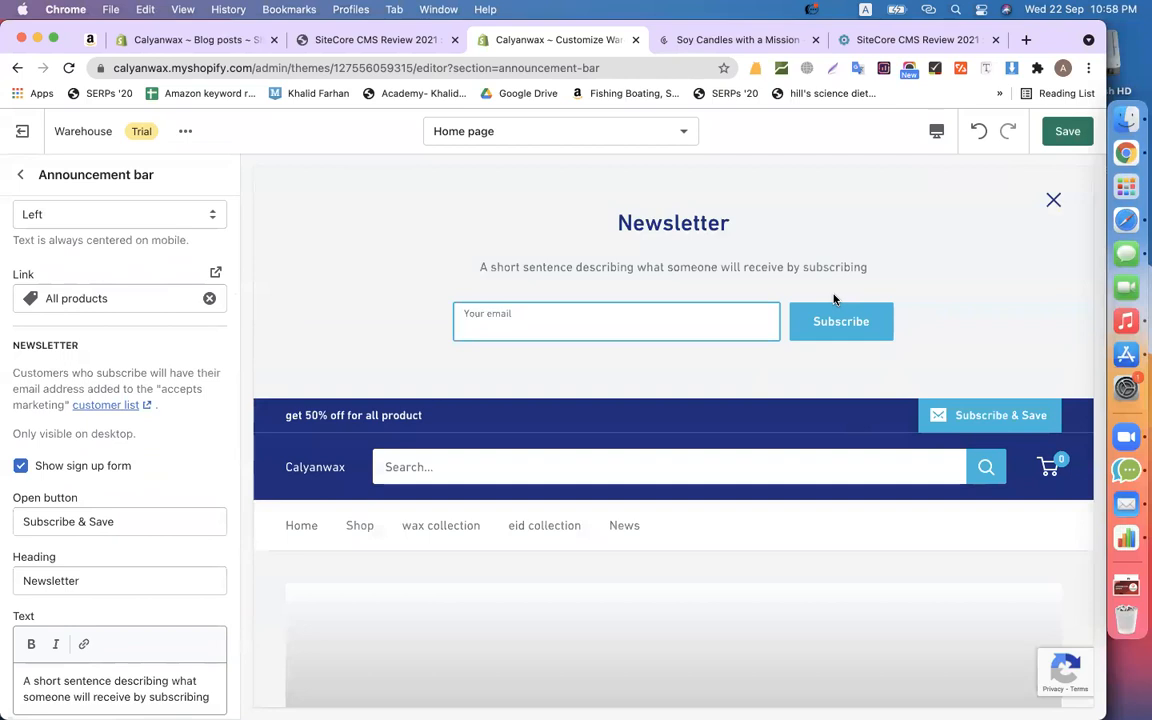
{"action": "left_click", "coordinate": [1052, 203]}
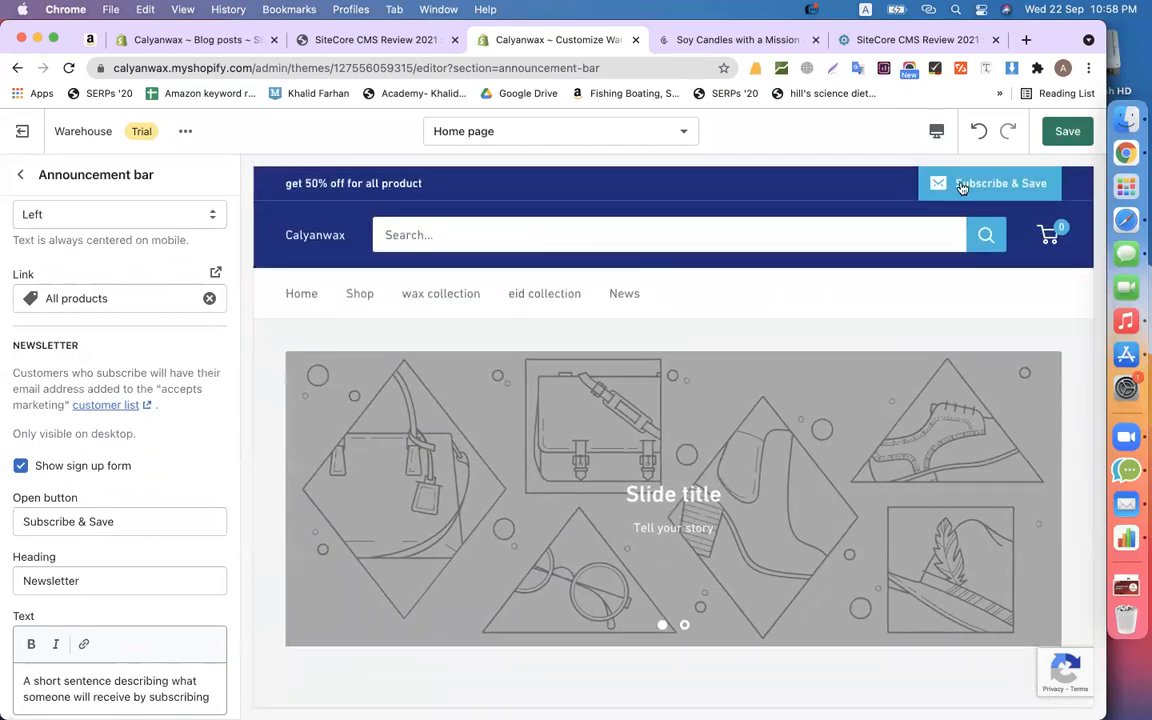
{"action": "left_click", "coordinate": [22, 467]}
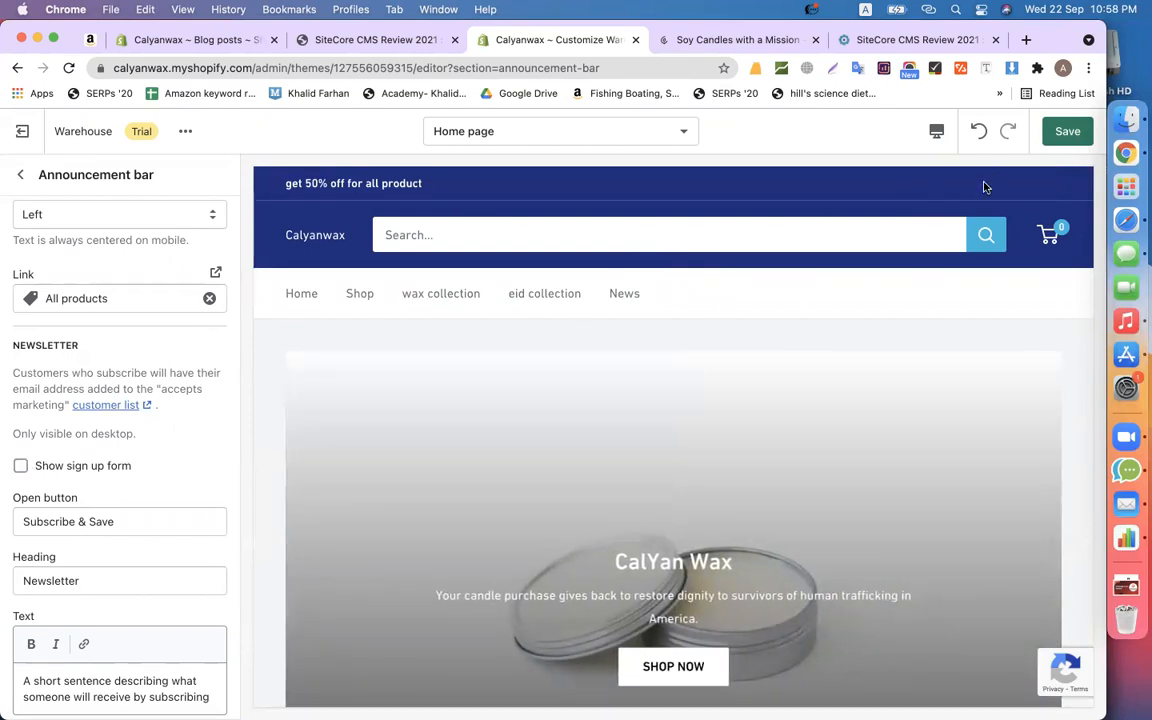
{"action": "scroll", "coordinate": [783, 398], "scroll_direction": "down", "scroll_amount": 15}
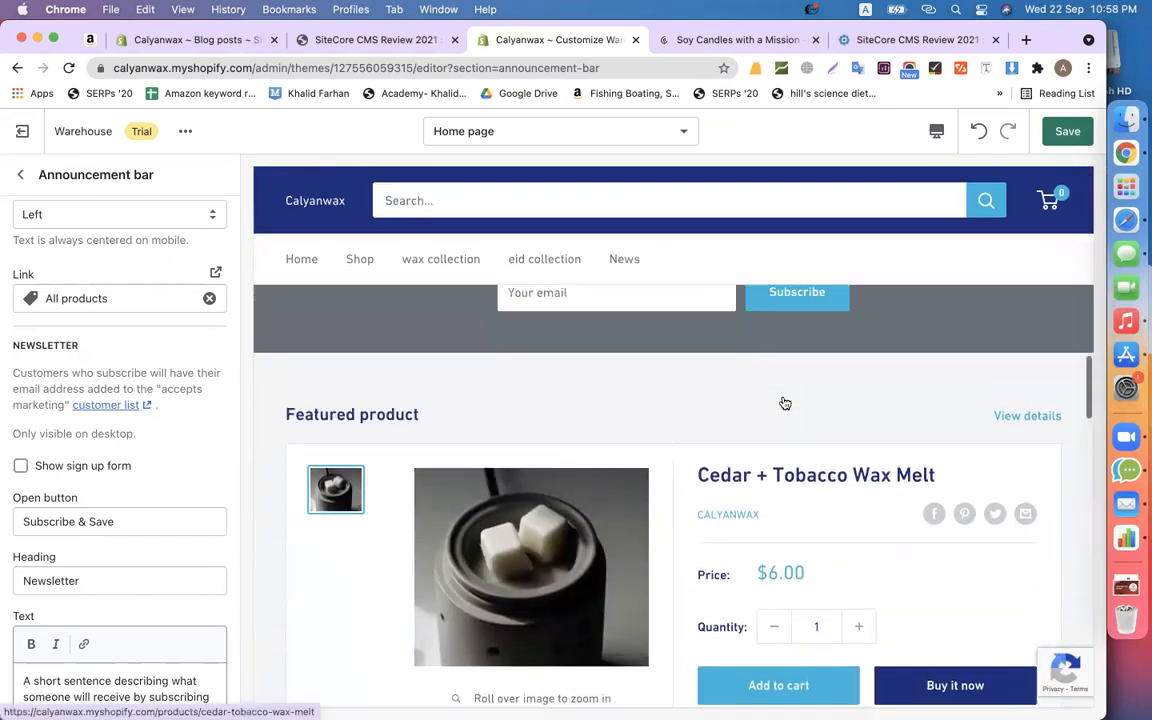
{"action": "scroll", "coordinate": [700, 385], "scroll_direction": "up", "scroll_amount": 2}
{"action": "scroll", "coordinate": [607, 363], "scroll_direction": "up", "scroll_amount": 15}
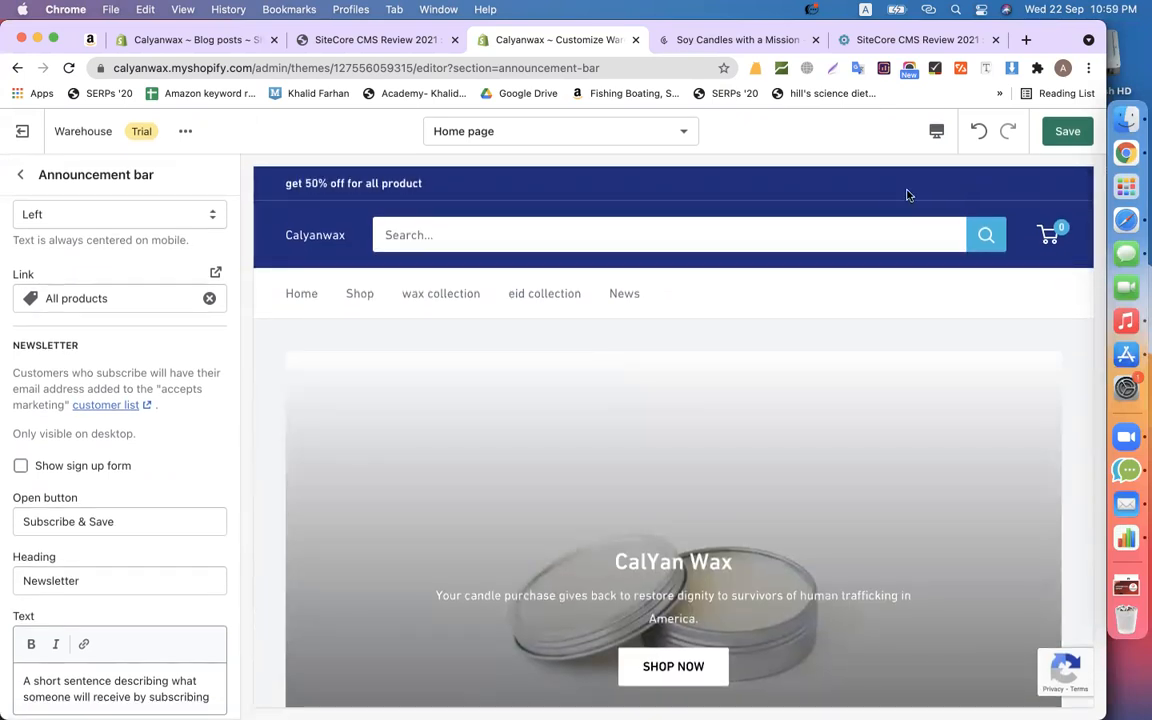
{"action": "left_click", "coordinate": [21, 466]}
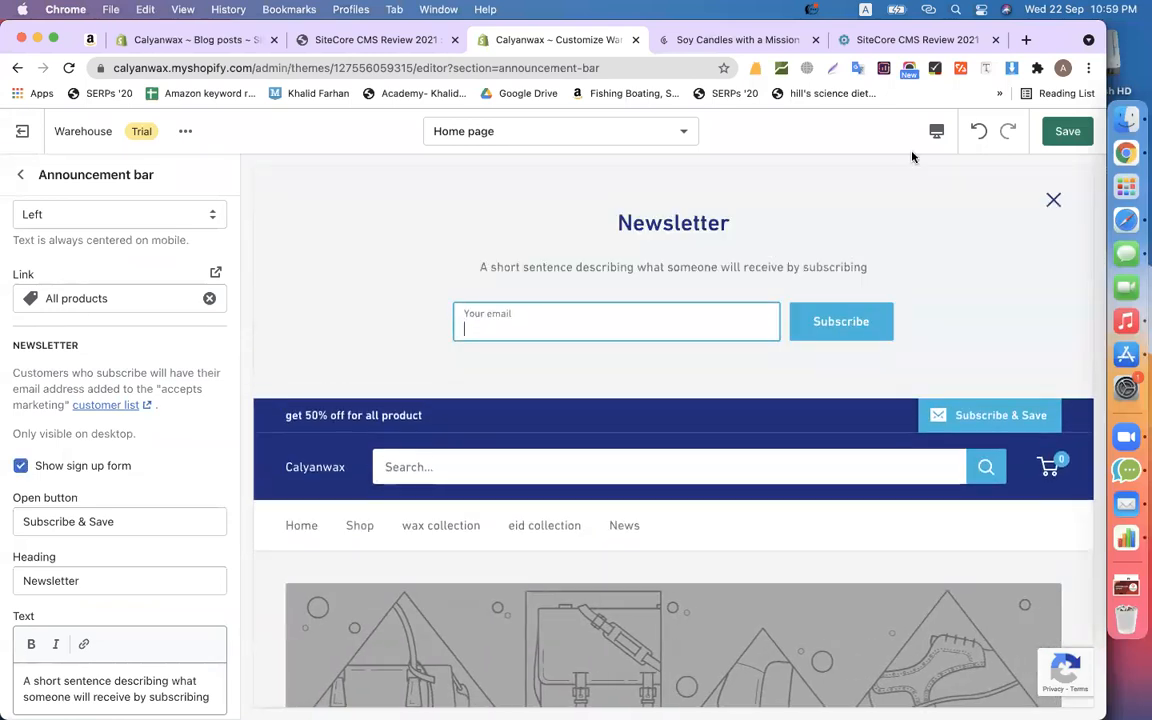
{"action": "left_click", "coordinate": [1062, 197]}
{"action": "left_click", "coordinate": [1055, 203]}
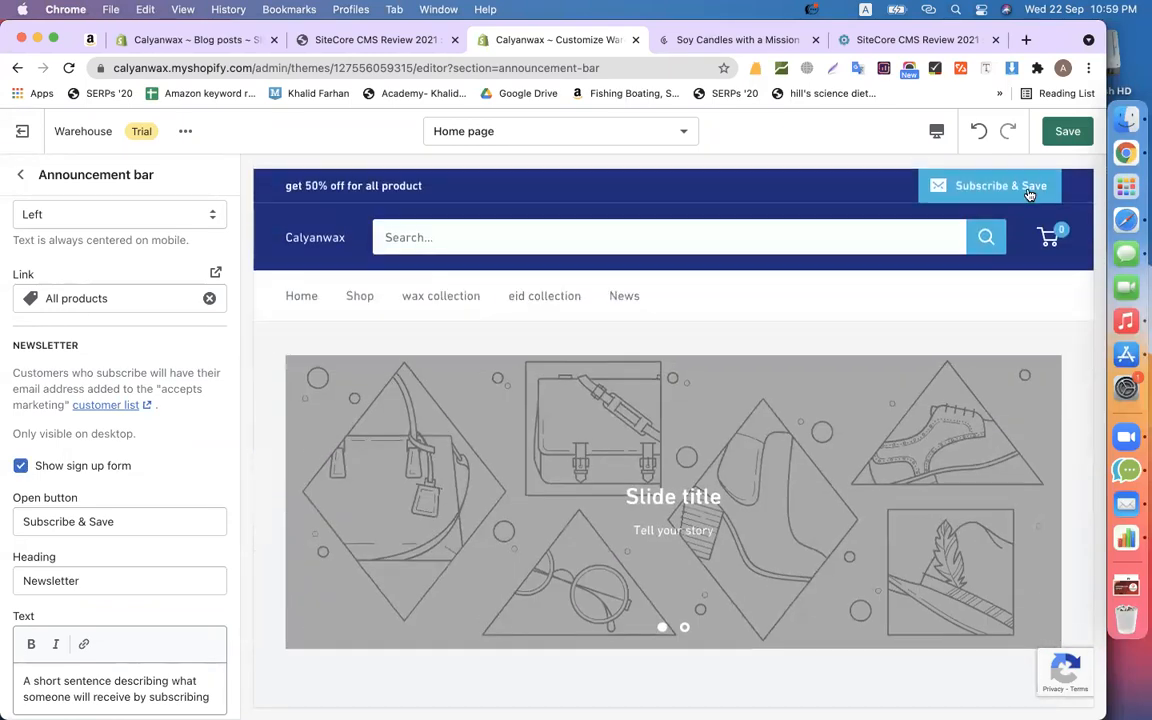
{"action": "left_click", "coordinate": [71, 468]}
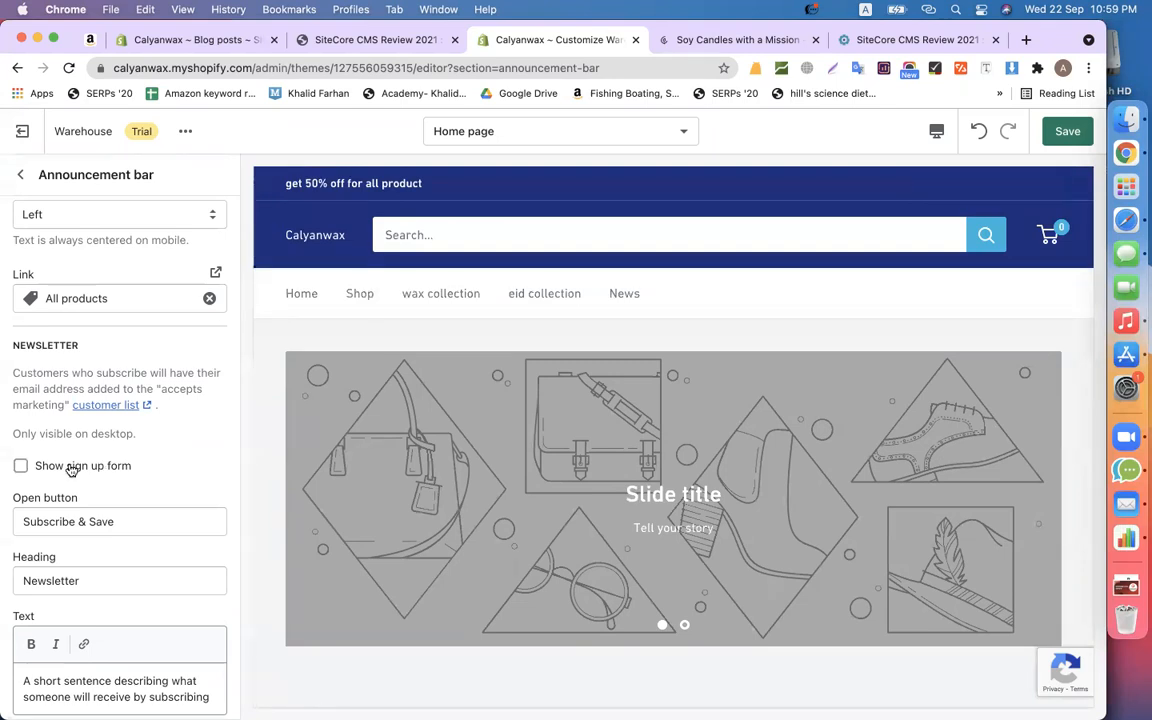
- Return to the home page section list, briefly checking the Popups section settings
{"action": "left_click", "coordinate": [20, 174]}
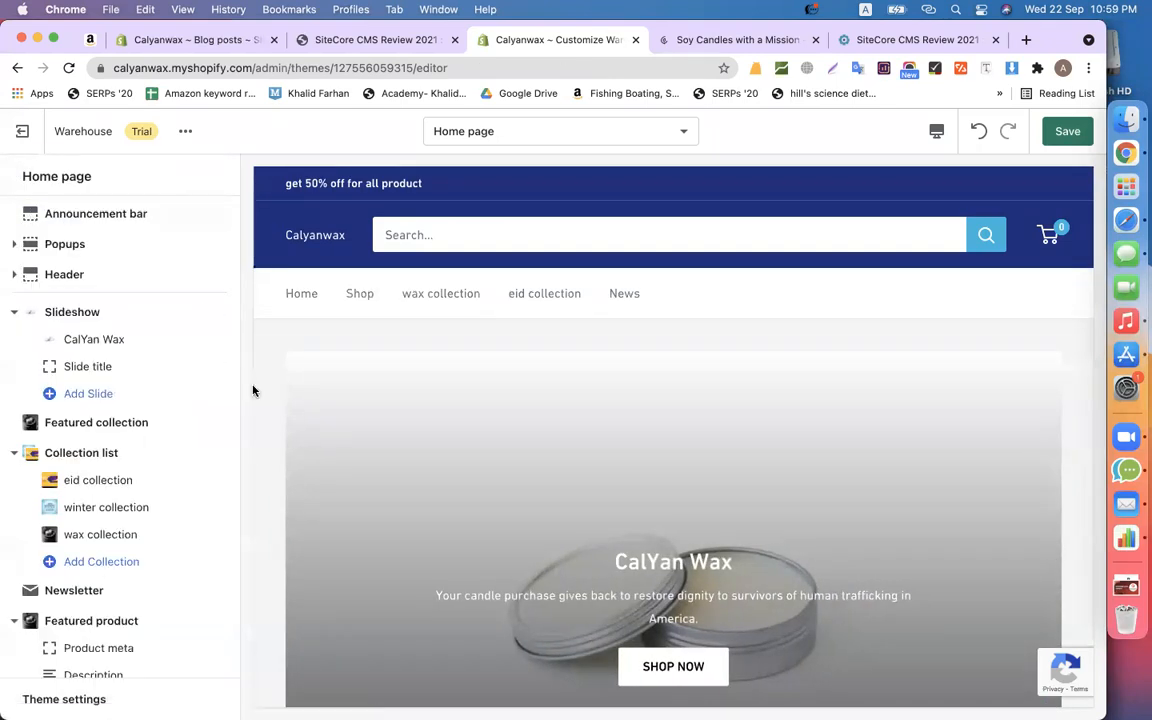
{"action": "left_click", "coordinate": [66, 244]}
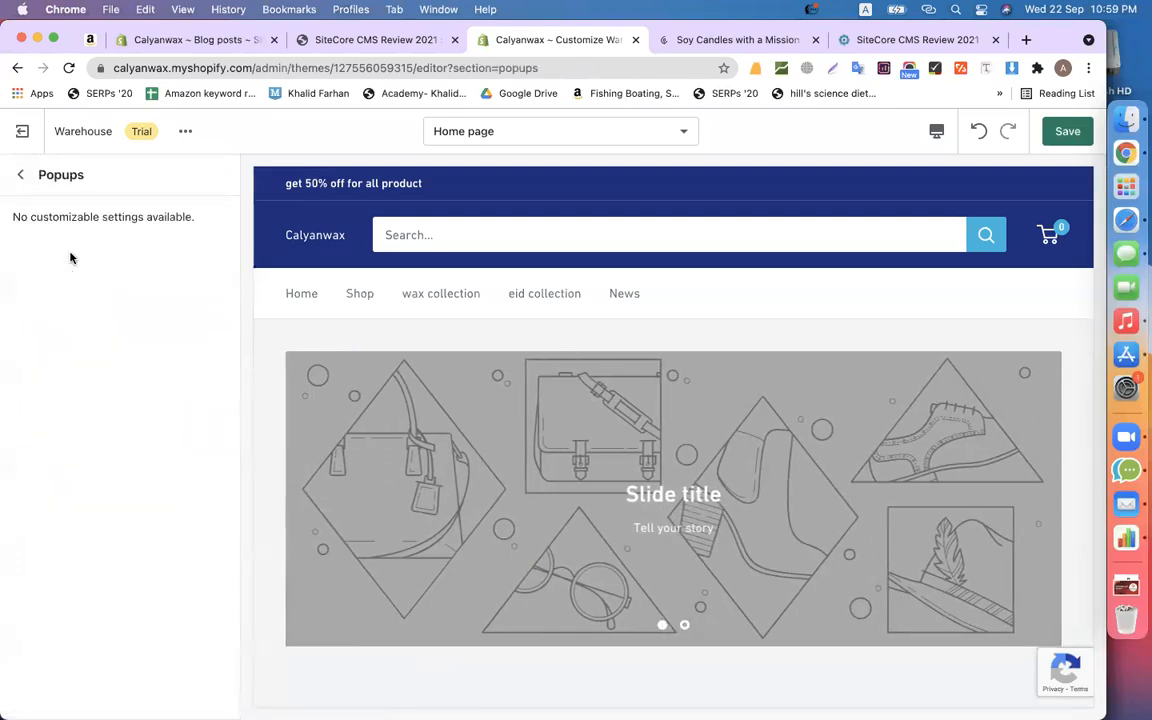
{"action": "left_click", "coordinate": [21, 176]}
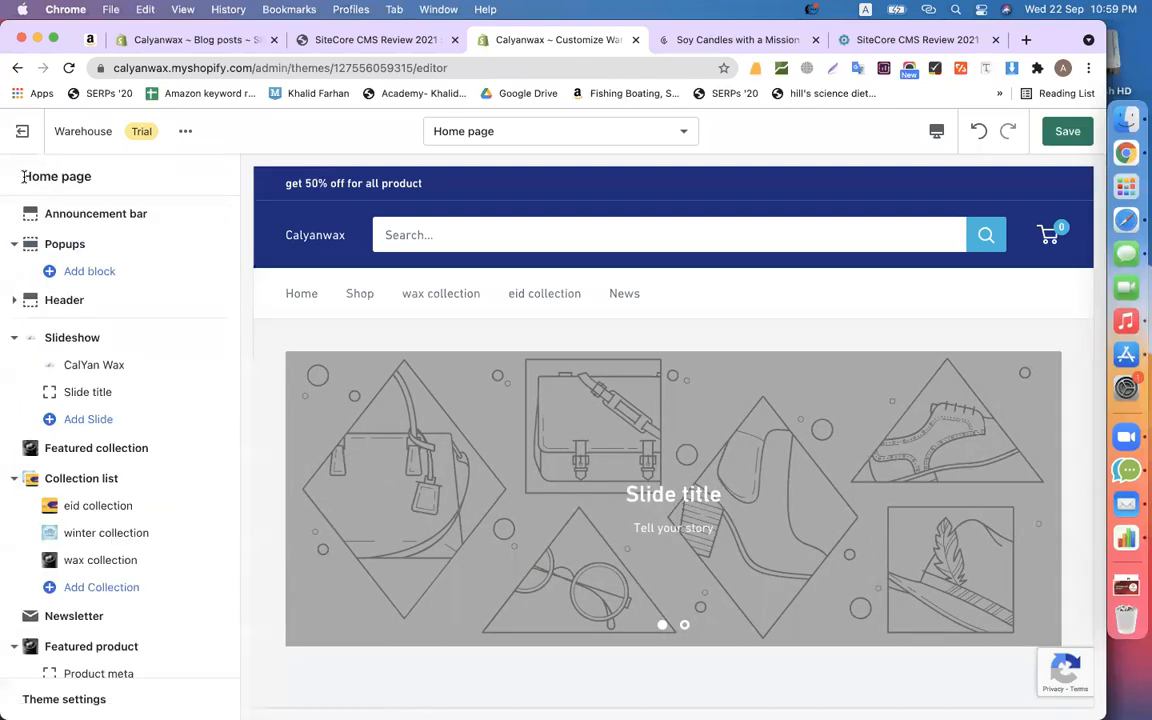
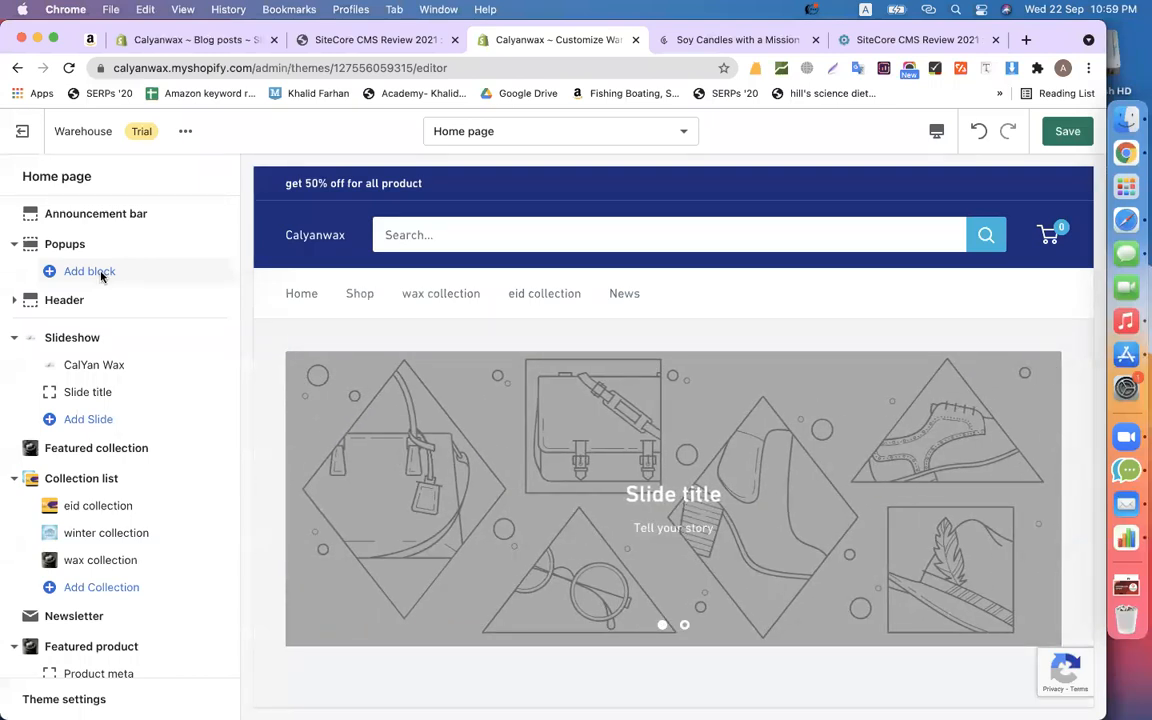
- Replace the header's text store name with the Calyan Wax Co. logo image from the library
{"action": "left_click", "coordinate": [106, 299]}
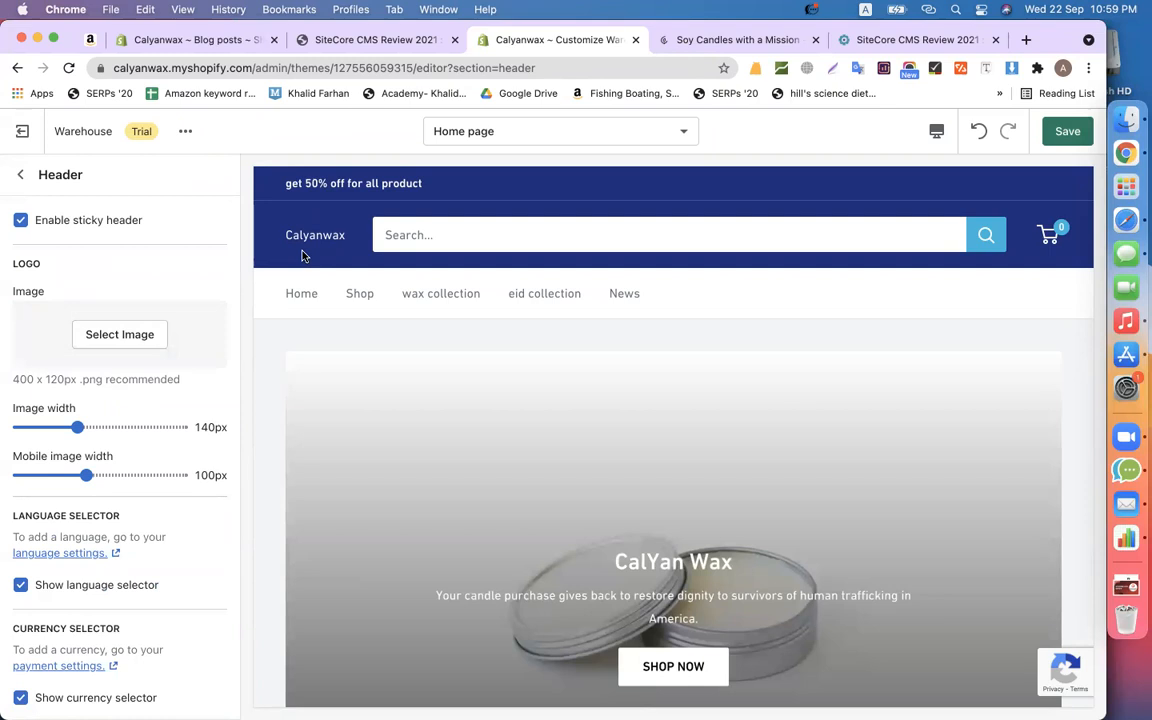
{"action": "left_click", "coordinate": [141, 335]}
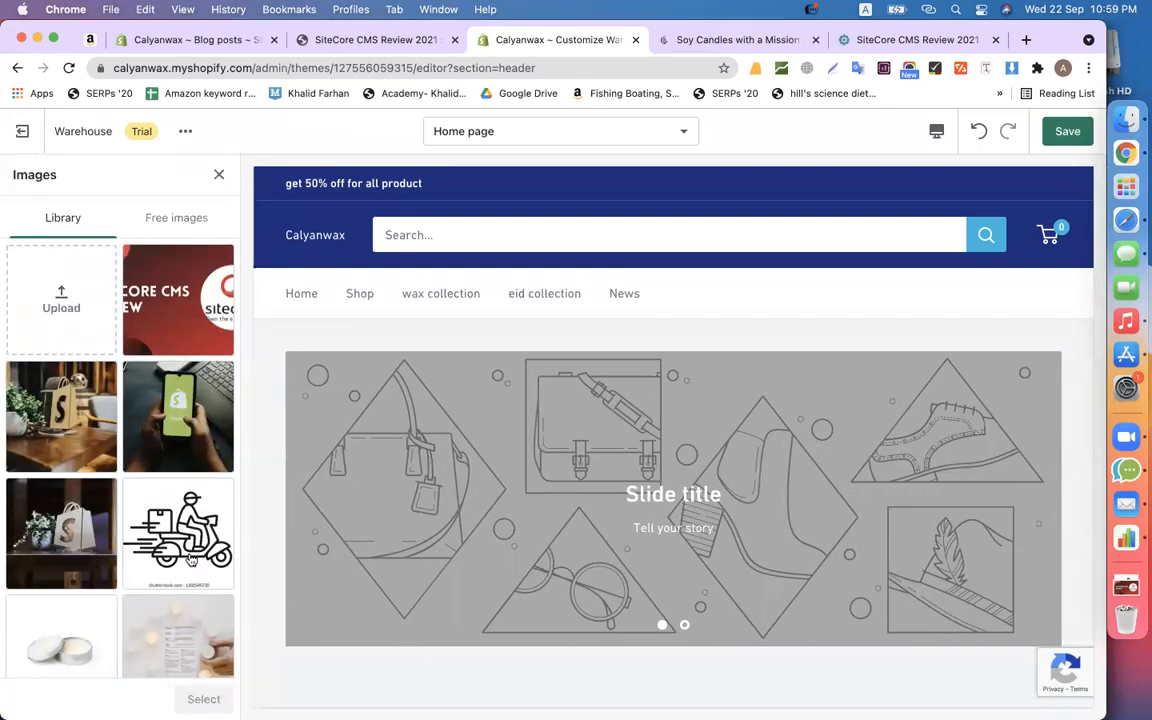
{"action": "scroll", "coordinate": [190, 560], "scroll_direction": "down", "scroll_amount": 10}
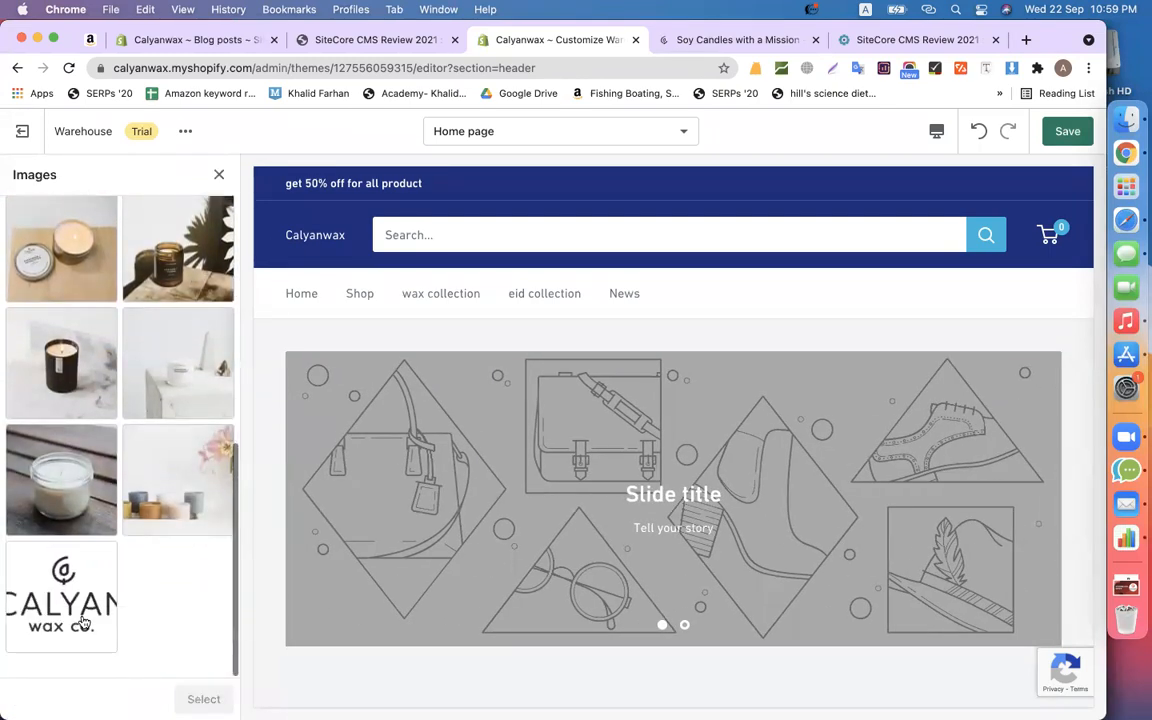
{"action": "left_click", "coordinate": [83, 622]}
{"action": "left_click", "coordinate": [200, 698]}
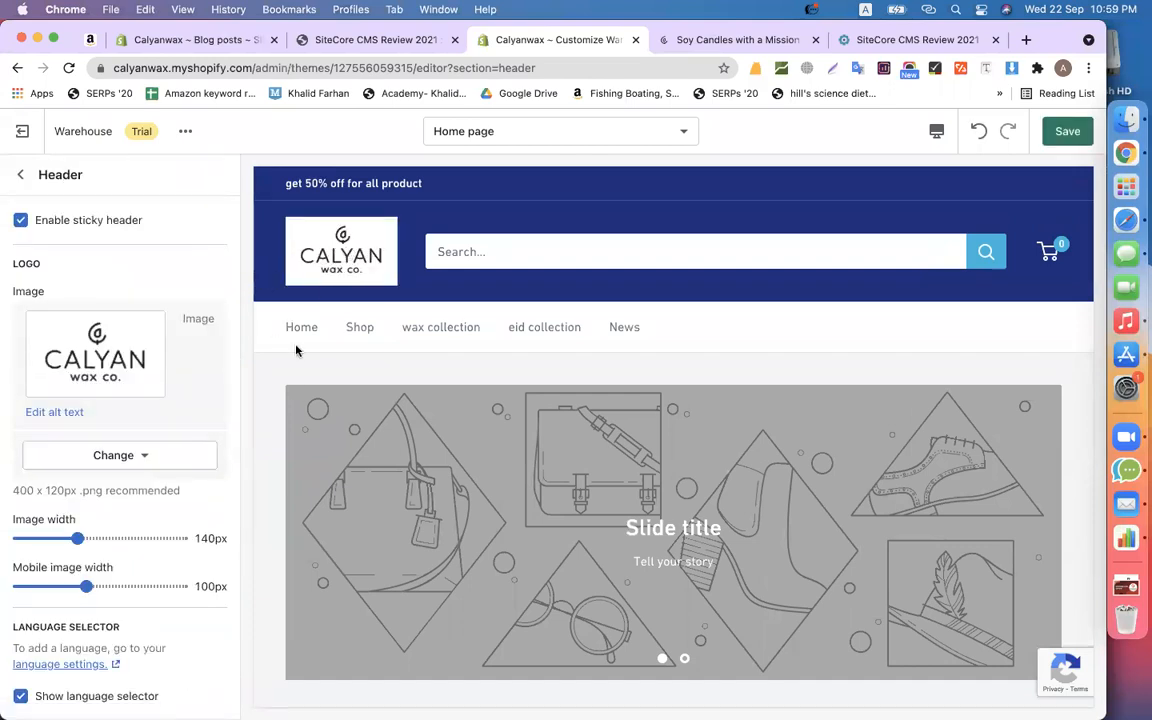
{"action": "scroll", "coordinate": [136, 455], "scroll_direction": "down", "scroll_amount": 3}
{"action": "scroll", "coordinate": [120, 450], "scroll_direction": "up", "scroll_amount": 1}
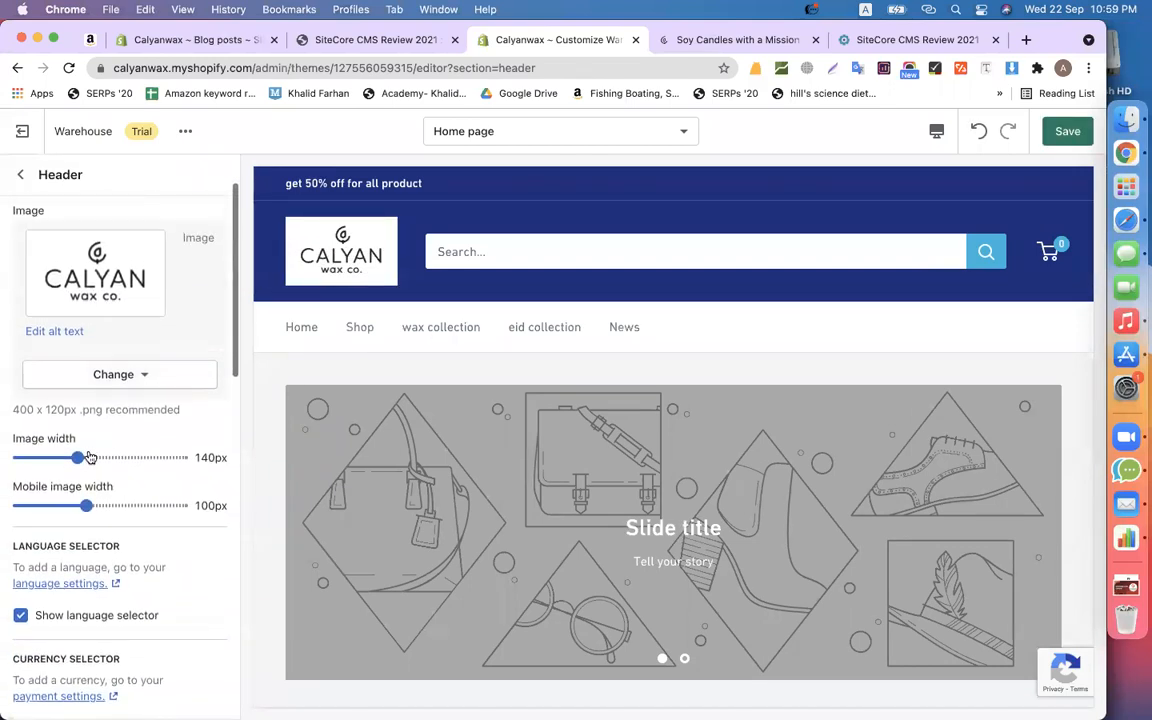
- Widen the header logo from 140px to 155px and review the other Header settings
{"action": "mouse_move", "coordinate": [78, 457]}
{"action": "left_mouse_down"}
{"action": "mouse_move", "coordinate": [98, 458]}
{"action": "mouse_move", "coordinate": [87, 457]}
{"action": "left_mouse_up"}
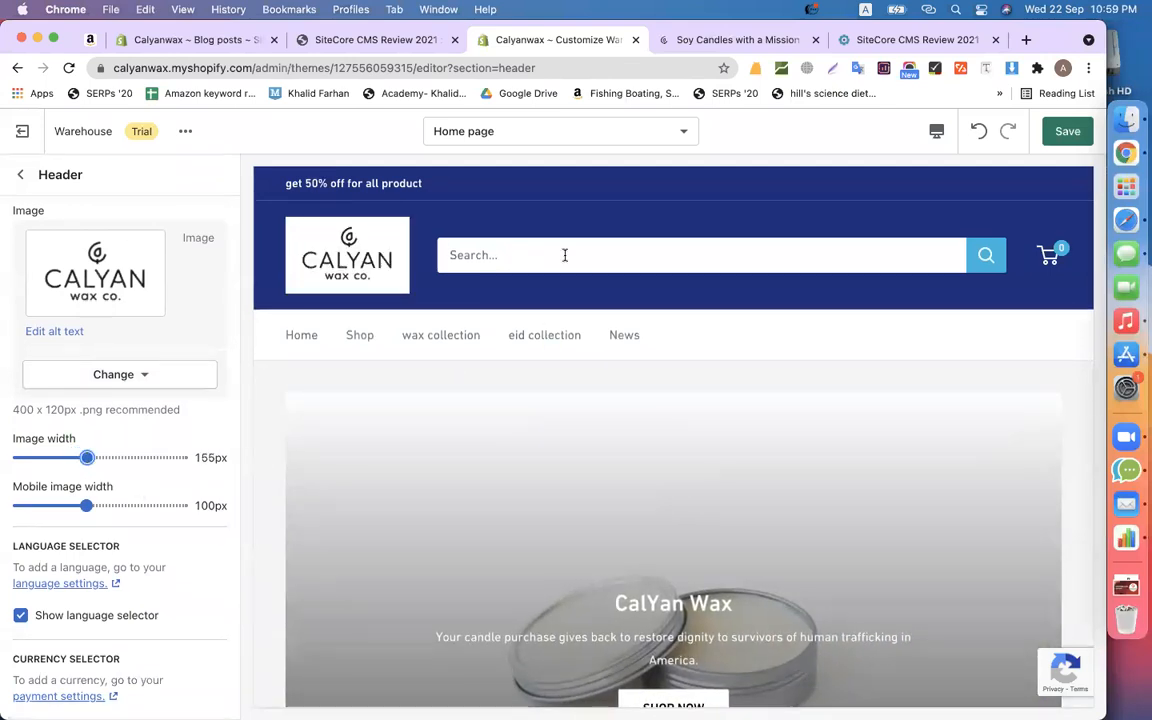
{"action": "scroll", "coordinate": [185, 617], "scroll_direction": "down", "scroll_amount": 6}
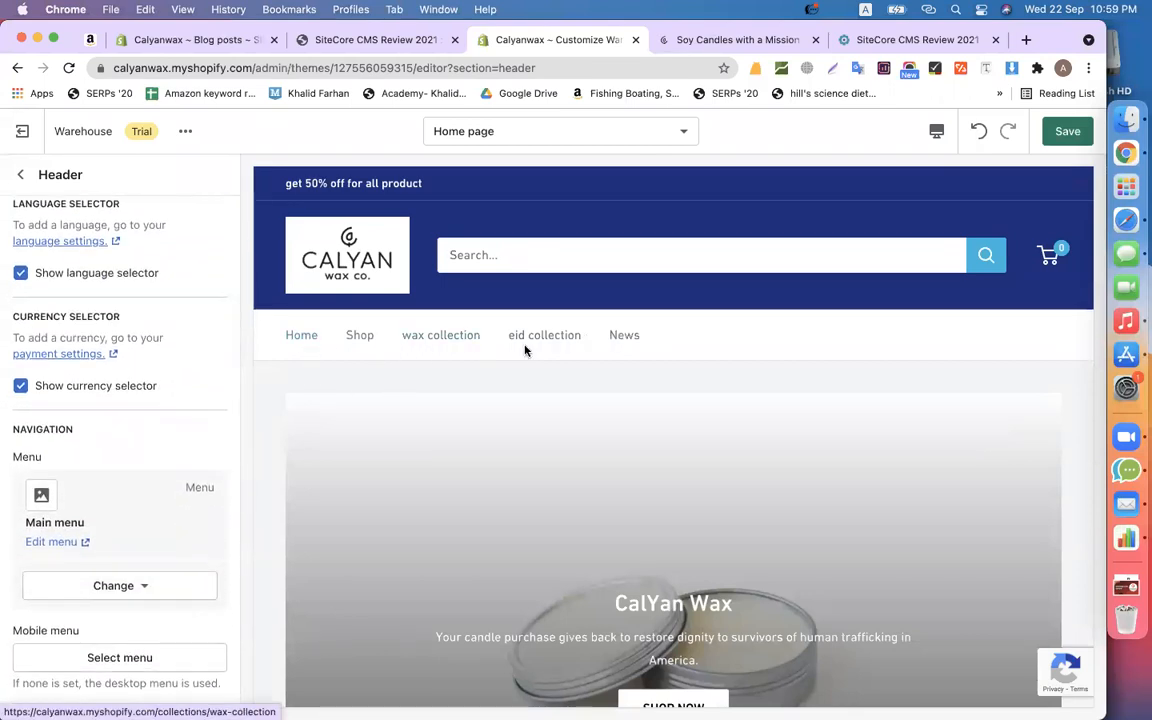
{"action": "scroll", "coordinate": [149, 579], "scroll_direction": "down", "scroll_amount": 3}
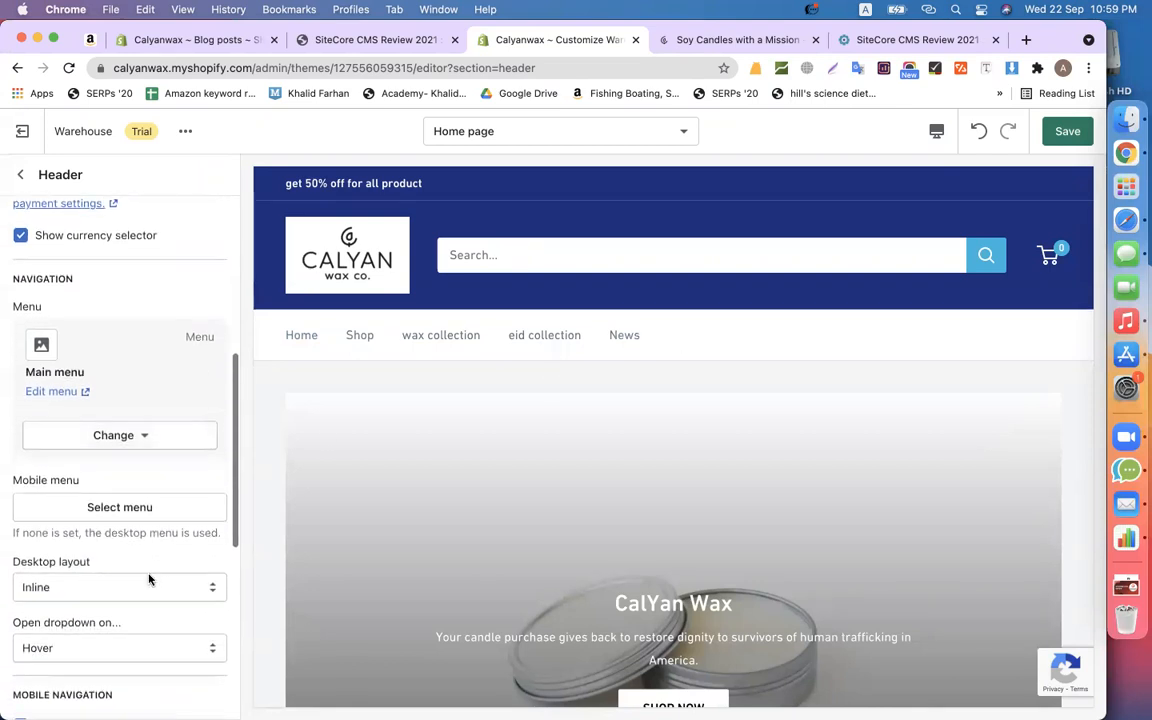
{"action": "scroll", "coordinate": [149, 579], "scroll_direction": "down", "scroll_amount": 2}
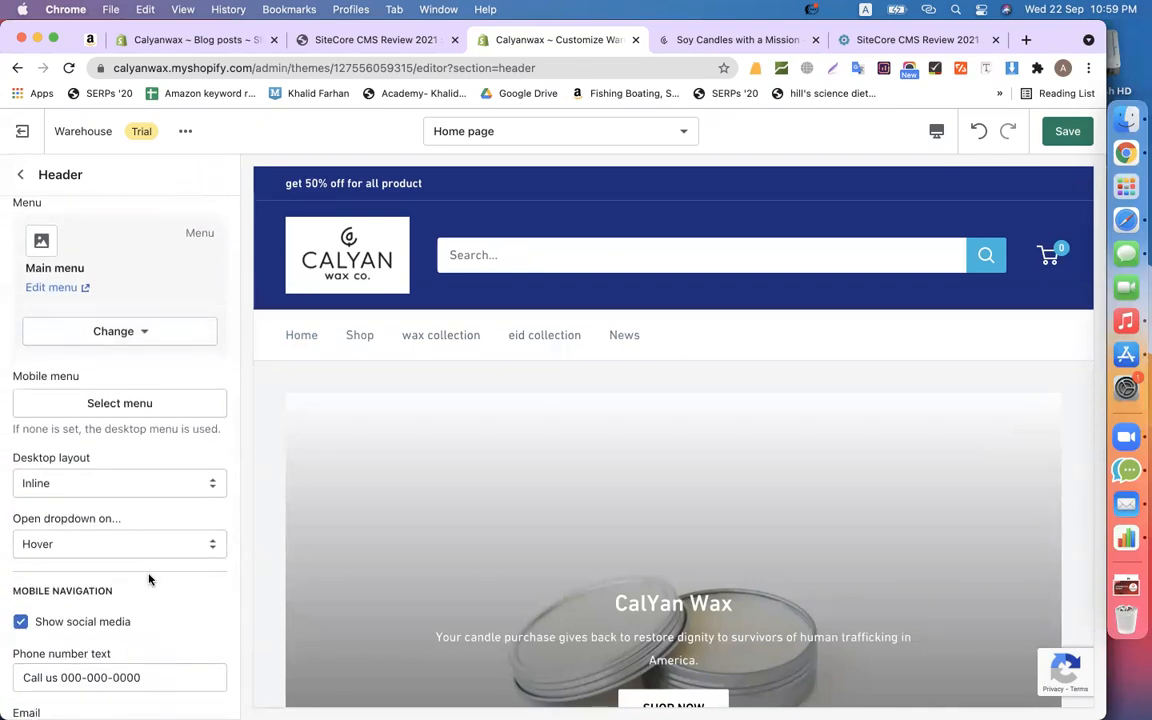
{"action": "scroll", "coordinate": [149, 579], "scroll_direction": "down", "scroll_amount": 7}
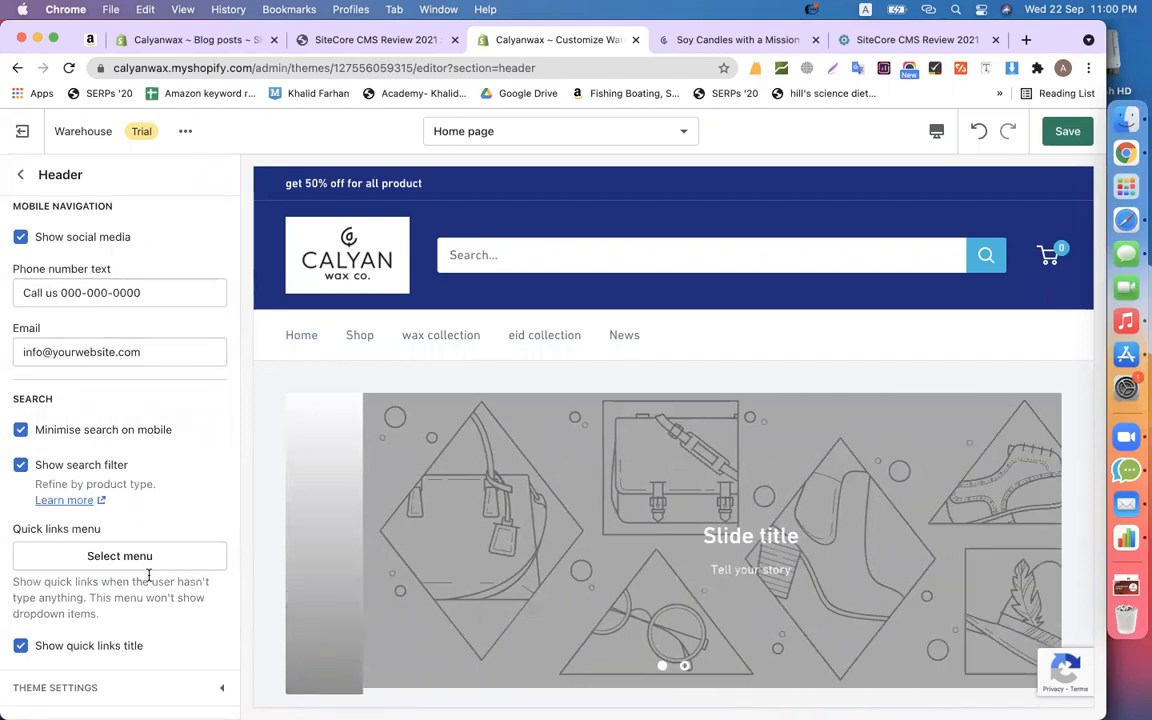
{"action": "scroll", "coordinate": [136, 442], "scroll_direction": "up", "scroll_amount": 12}
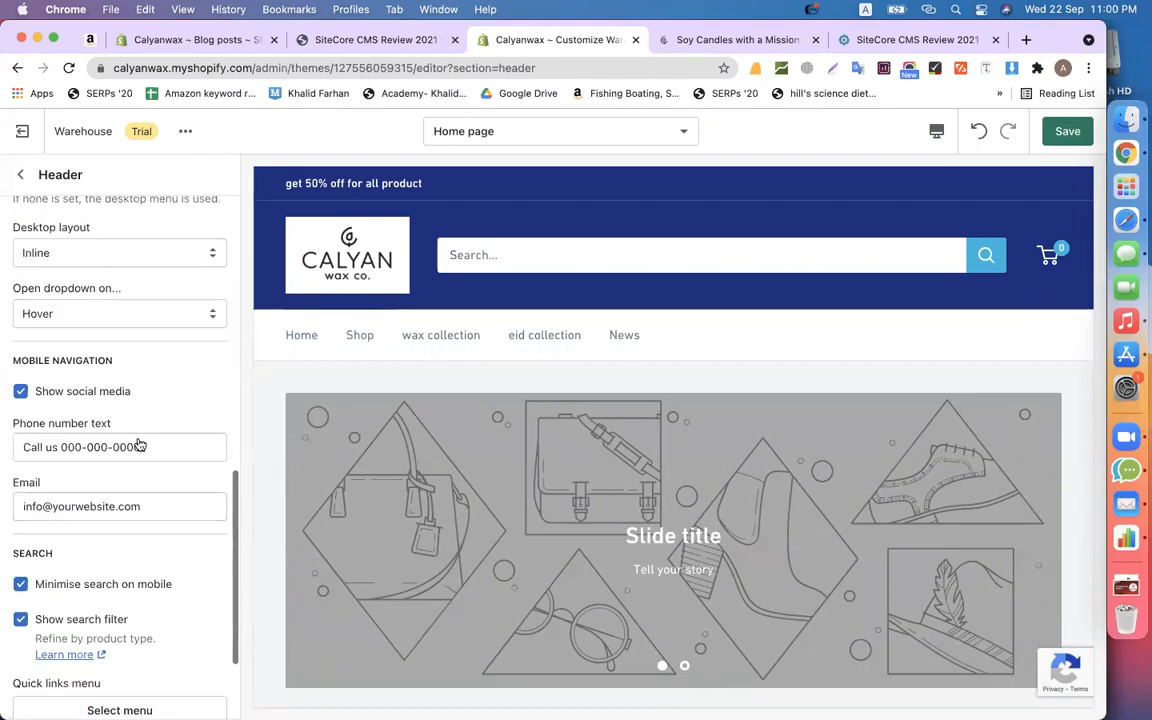
{"action": "scroll", "coordinate": [140, 444], "scroll_direction": "up", "scroll_amount": 6}
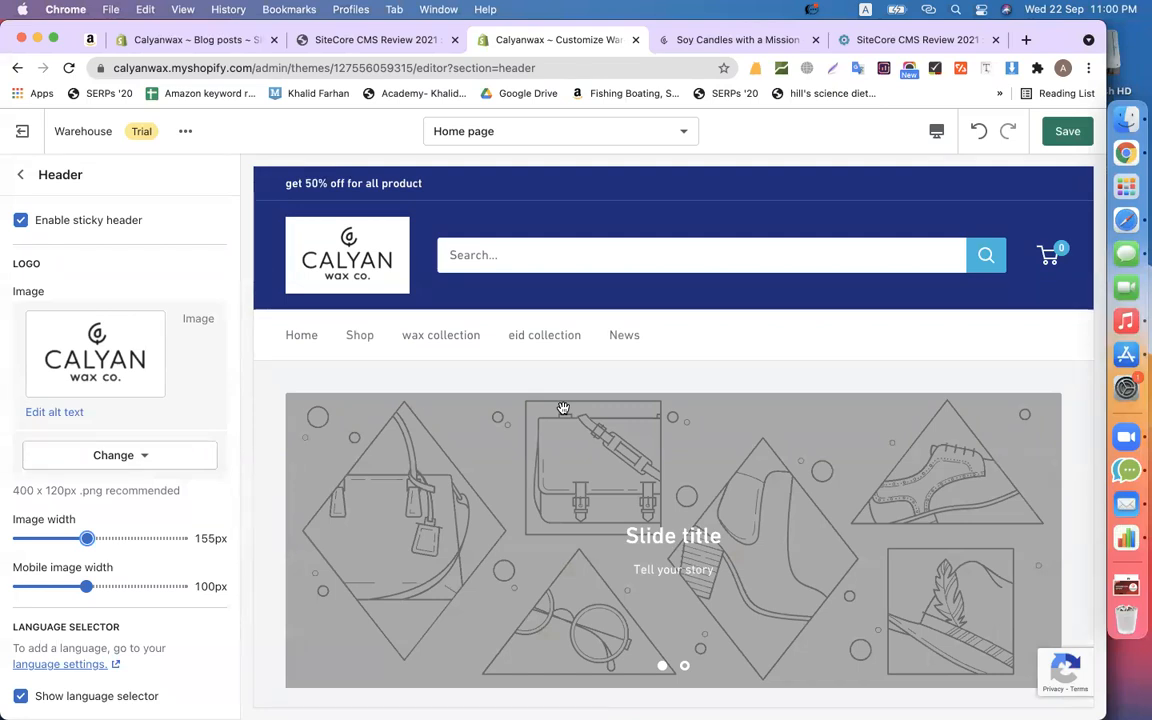
- Go back to the home page section list and open the Colors group in Theme settings
{"action": "left_click", "coordinate": [24, 178]}
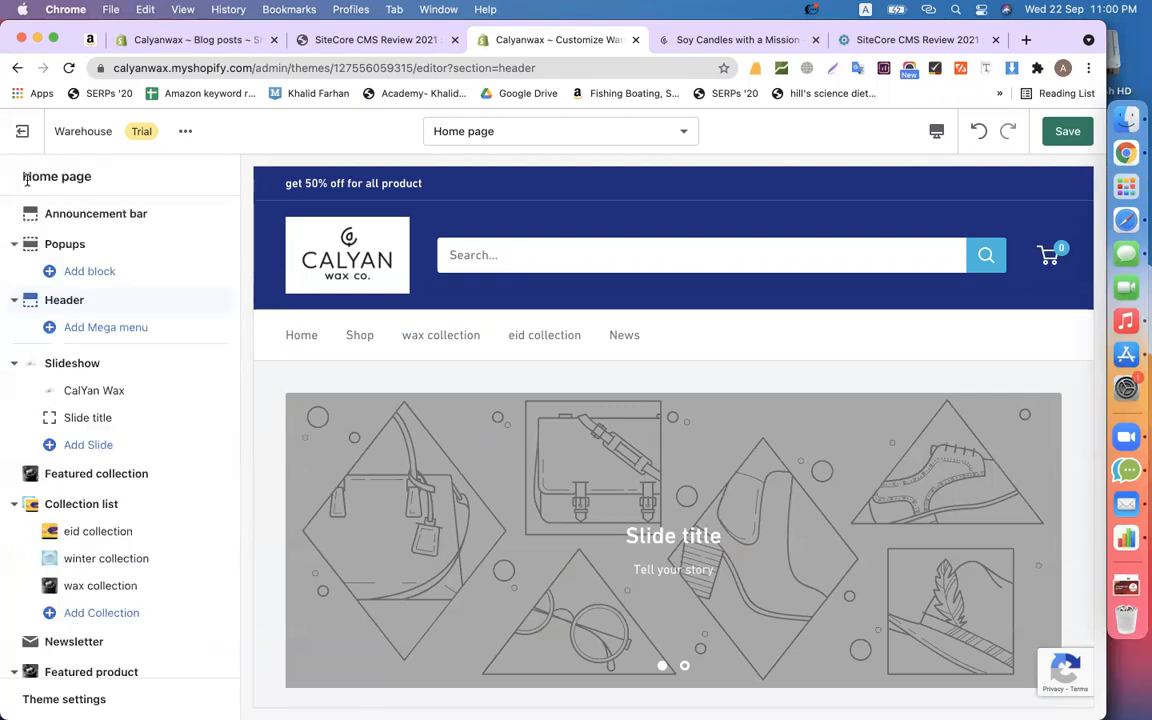
{"action": "scroll", "coordinate": [141, 478], "scroll_direction": "down", "scroll_amount": 5}
{"action": "scroll", "coordinate": [141, 478], "scroll_direction": "down", "scroll_amount": 3}
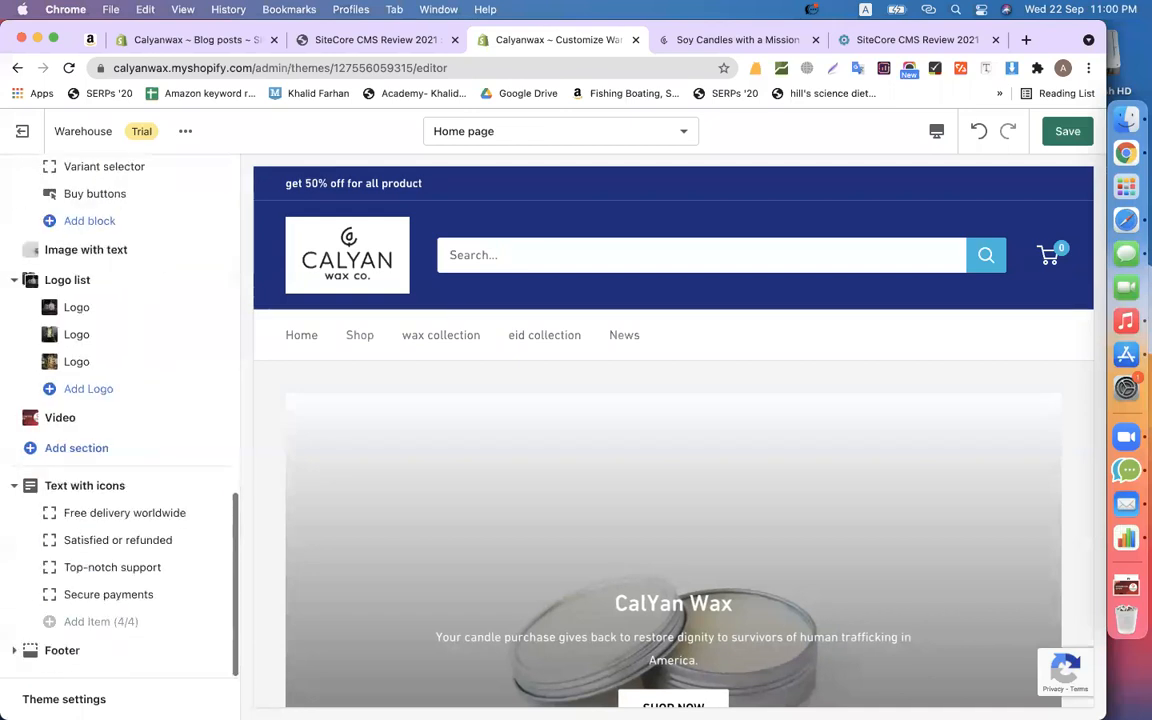
{"action": "left_click", "coordinate": [64, 699]}
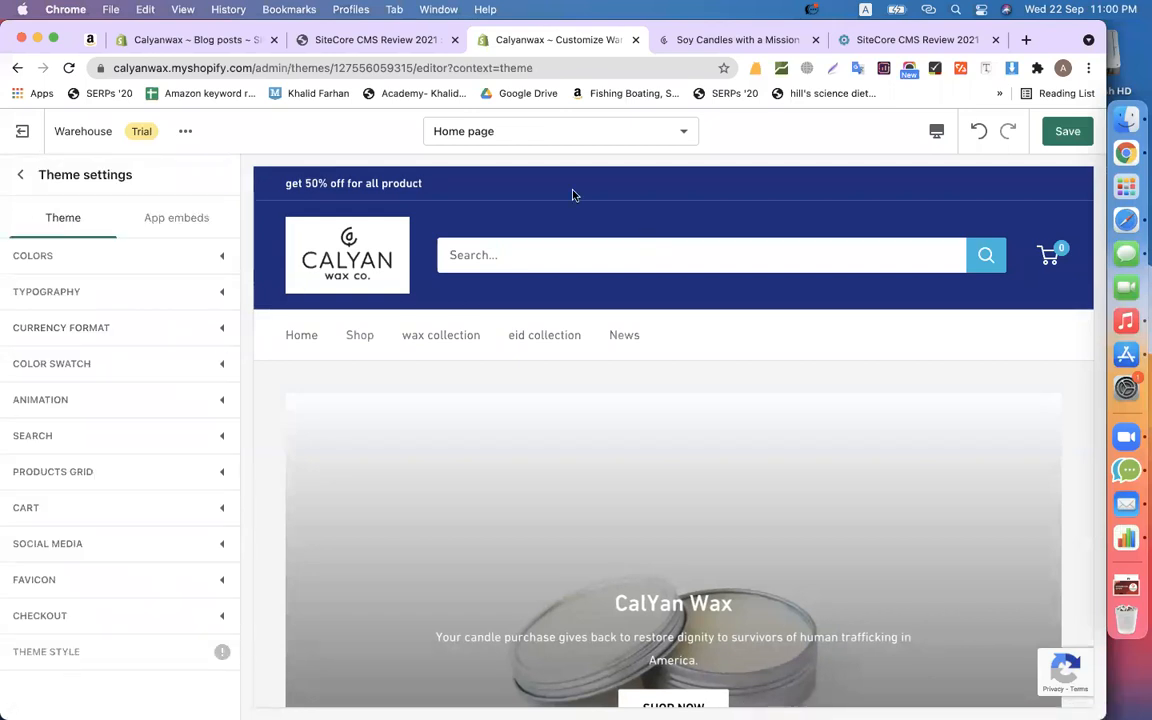
{"action": "left_click", "coordinate": [173, 257]}
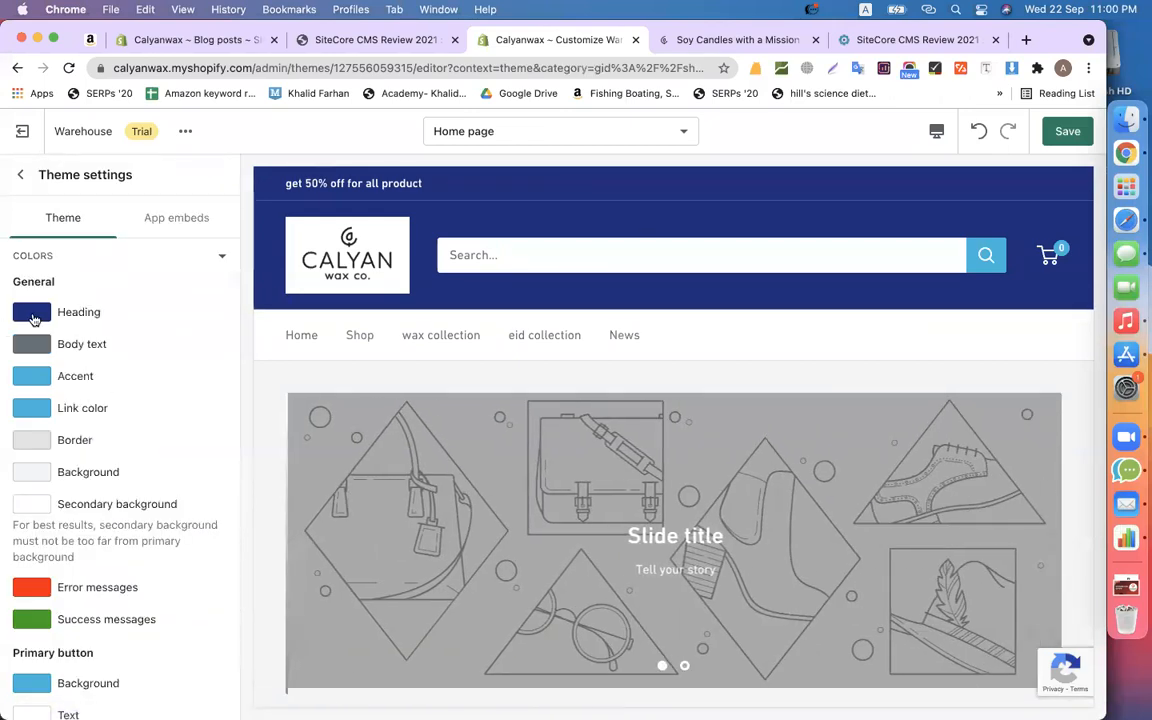
- Change the Heading colour to brown 7D5E1E and check the brown section titles in the preview
{"action": "left_click", "coordinate": [31, 312]}
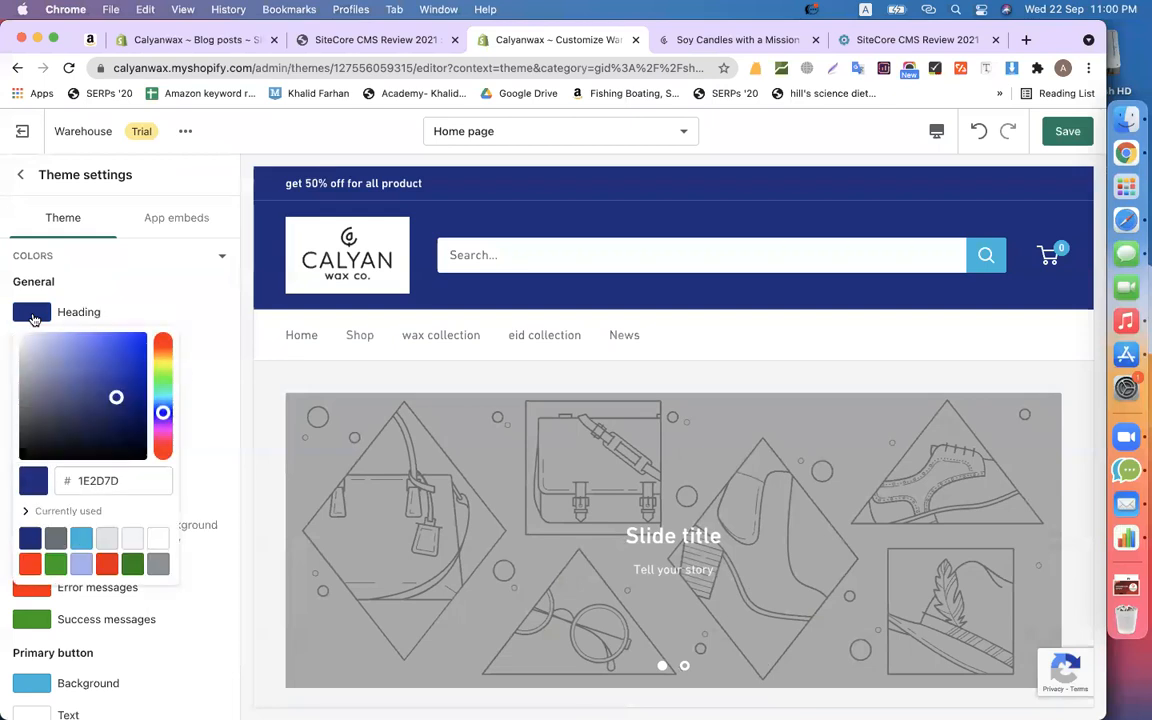
{"action": "left_click", "coordinate": [158, 362]}
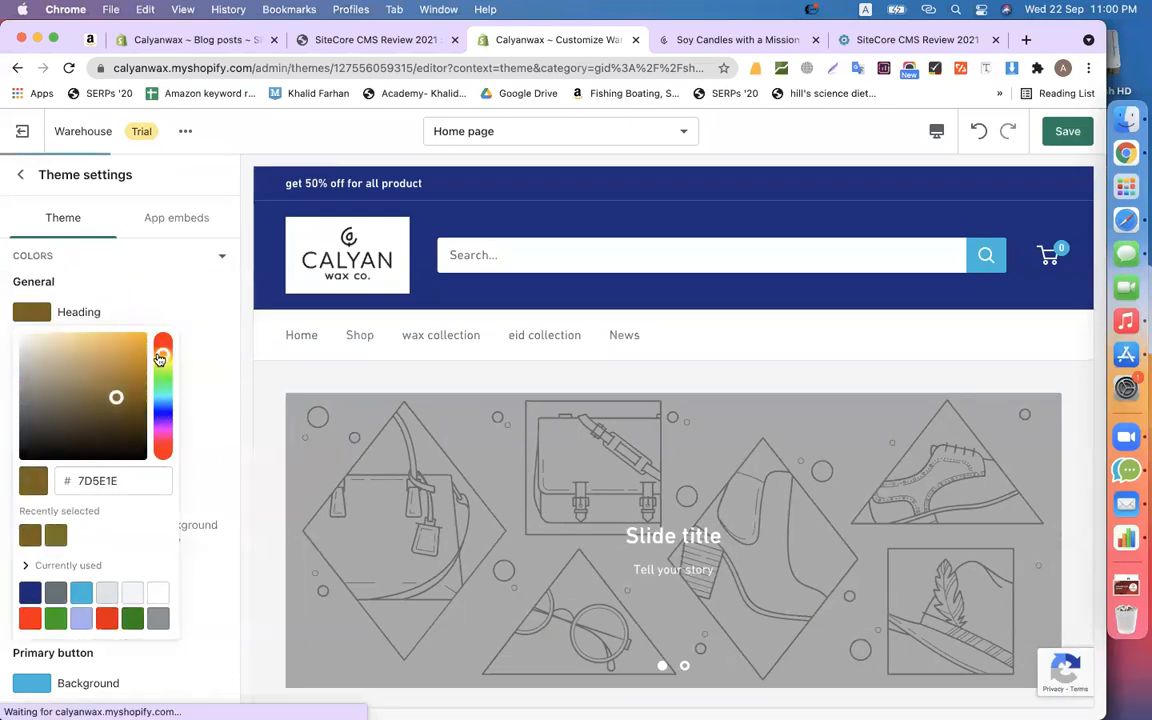
{"action": "left_click", "coordinate": [109, 479]}
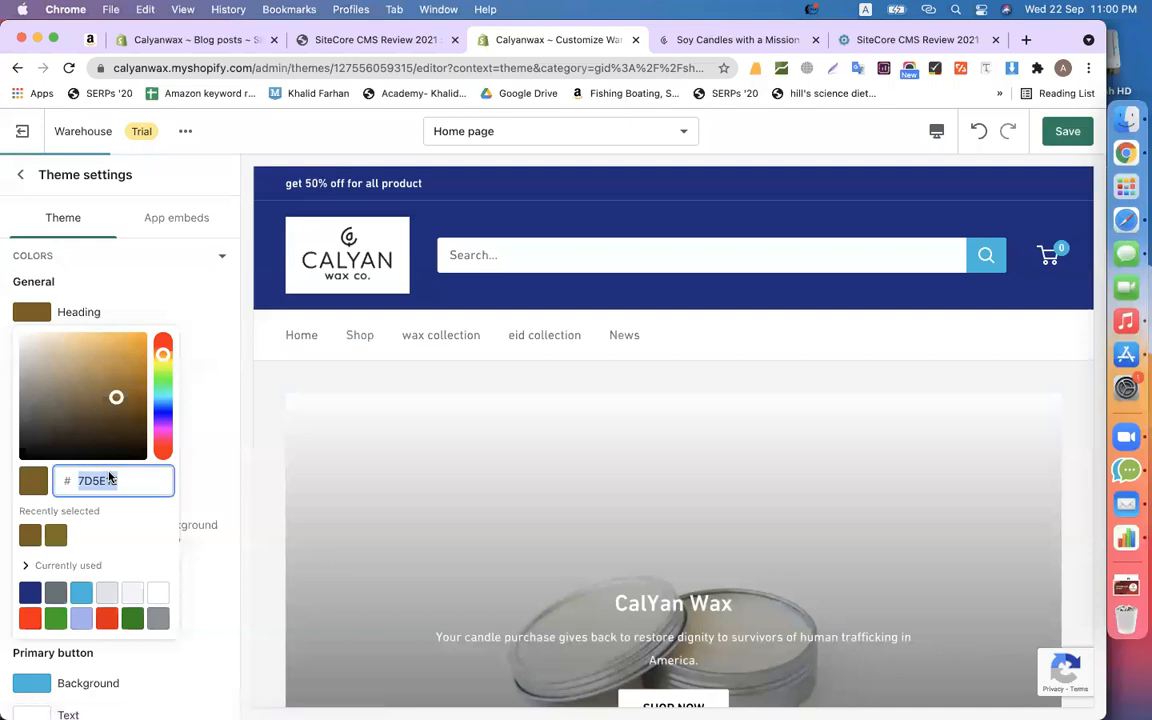
{"action": "left_click", "coordinate": [172, 305]}
{"action": "scroll", "coordinate": [548, 385], "scroll_direction": "down", "scroll_amount": 5}
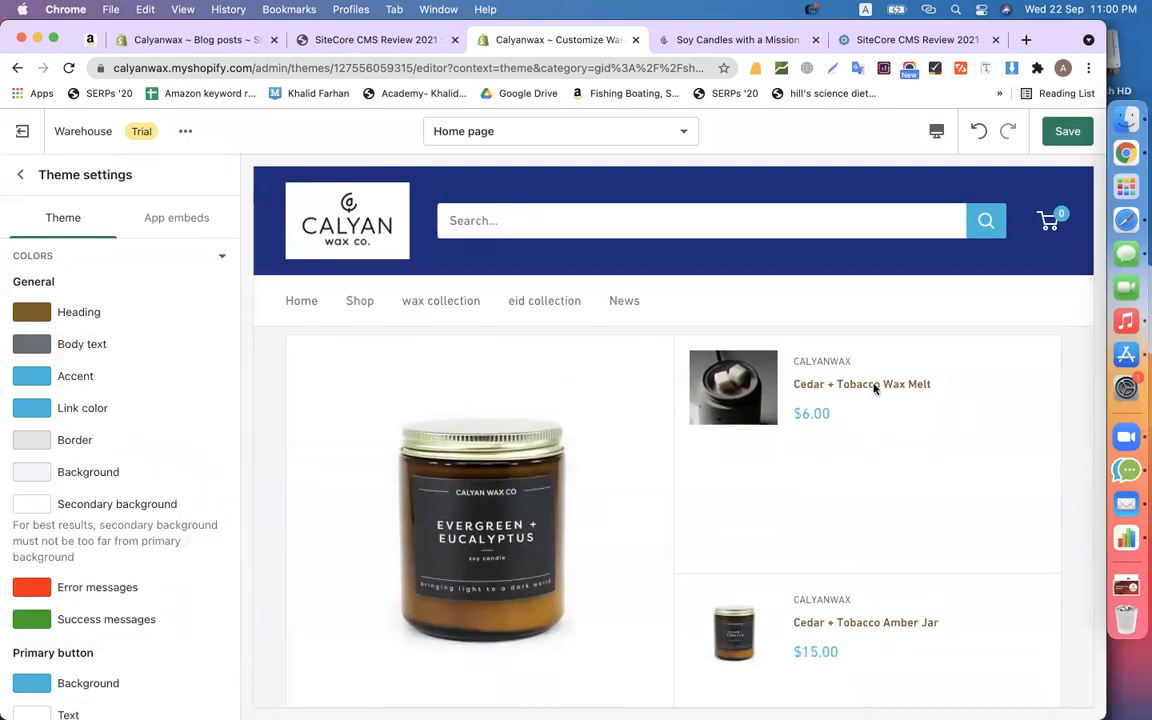
{"action": "scroll", "coordinate": [874, 389], "scroll_direction": "down", "scroll_amount": 5}
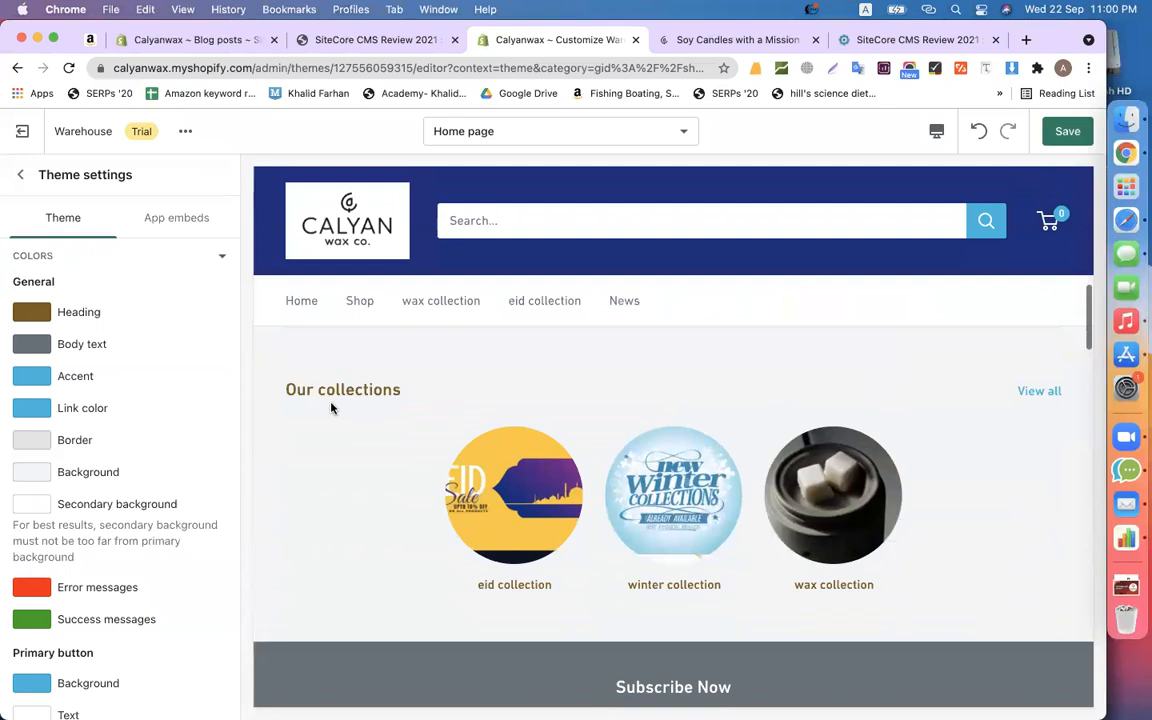
{"action": "scroll", "coordinate": [339, 395], "scroll_direction": "down", "scroll_amount": 5}
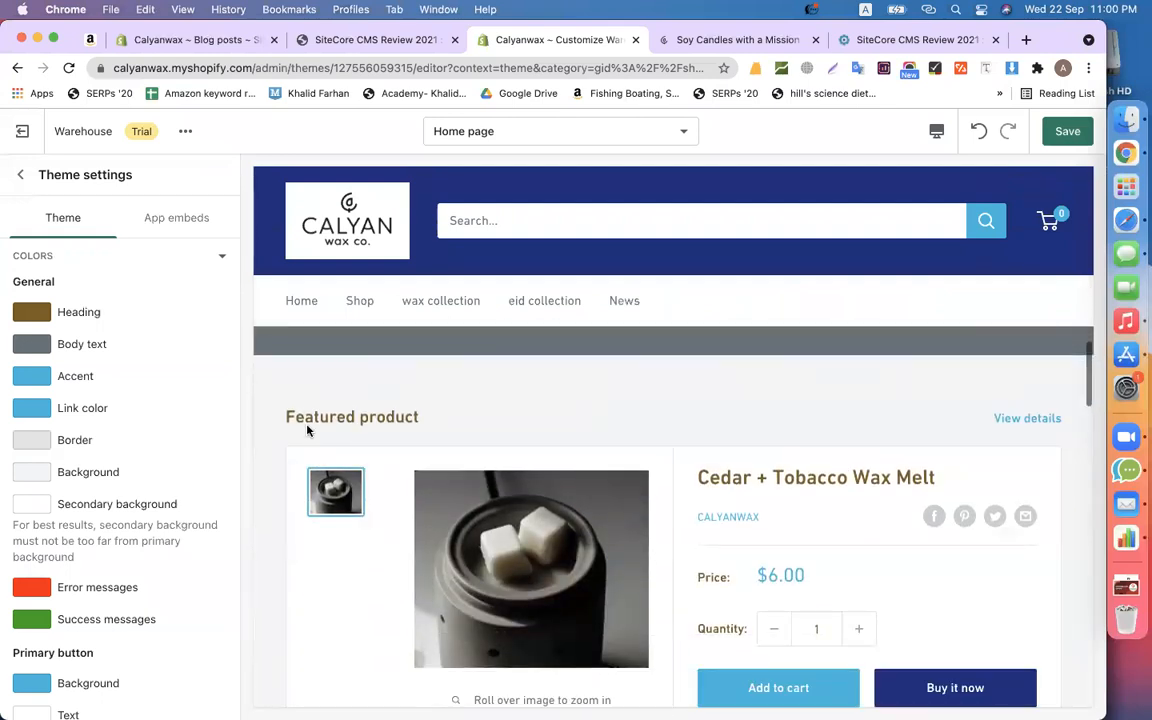
{"action": "scroll", "coordinate": [589, 406], "scroll_direction": "up", "scroll_amount": 8}
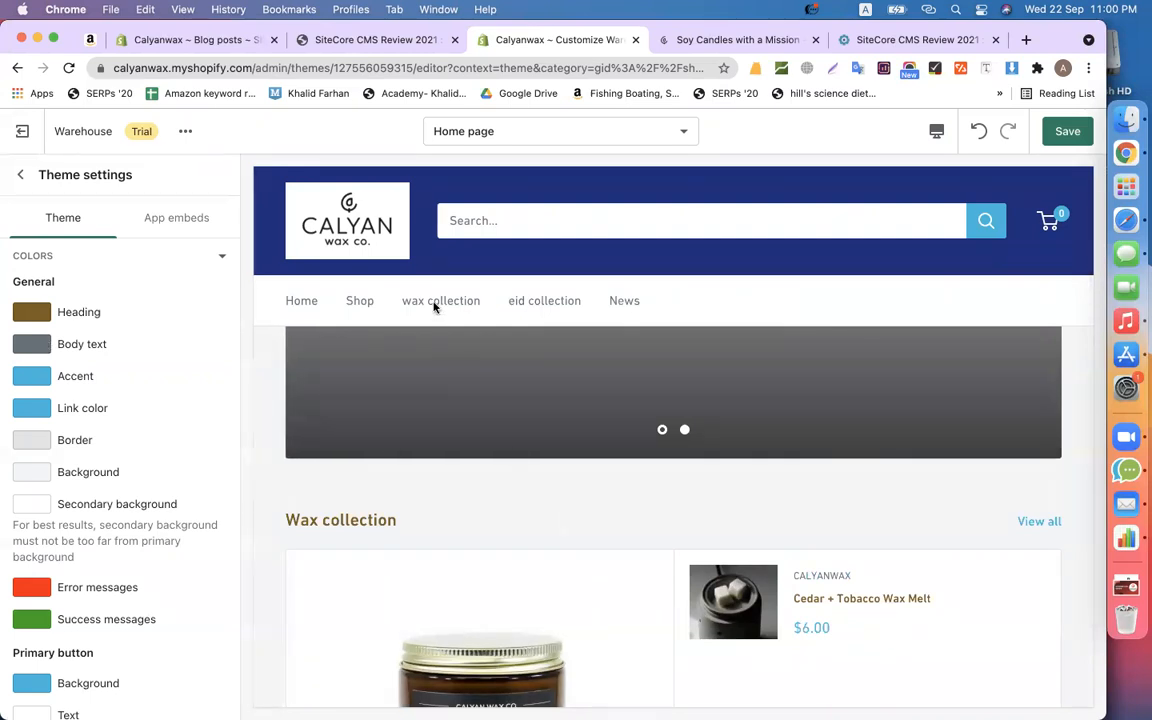
{"action": "scroll", "coordinate": [535, 481], "scroll_direction": "down", "scroll_amount": 7}
{"action": "scroll", "coordinate": [535, 485], "scroll_direction": "up", "scroll_amount": 3}
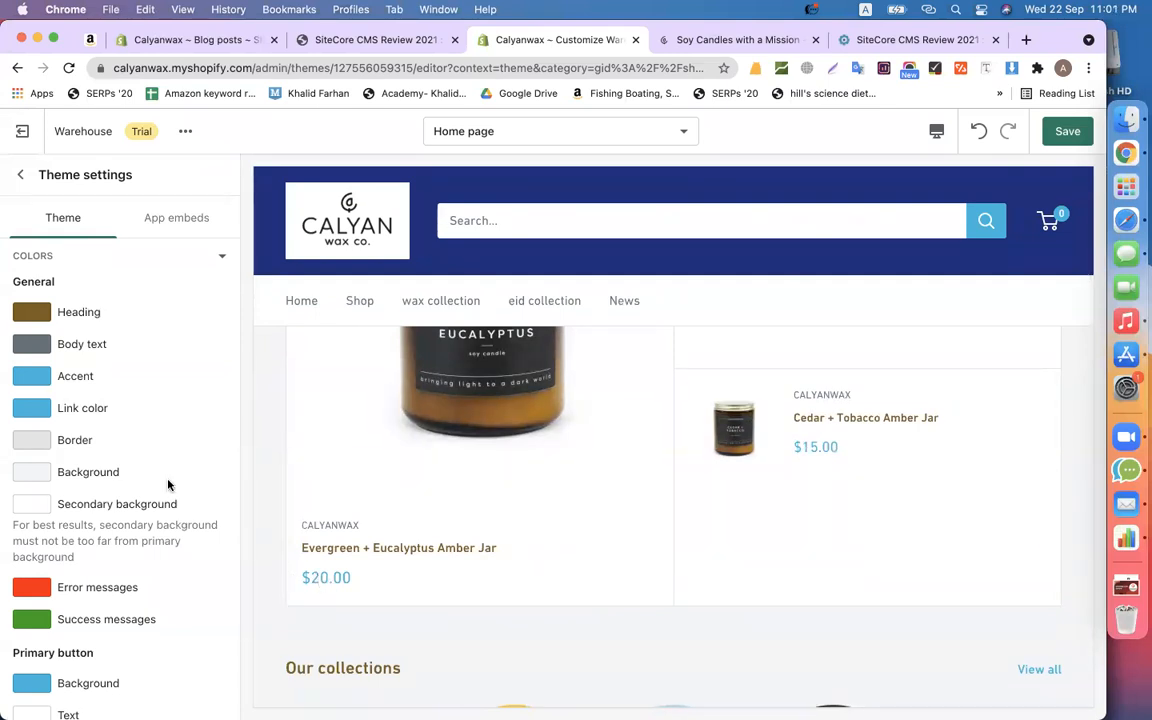
{"action": "left_click", "coordinate": [39, 383]}
{"action": "left_click_drag", "start_coordinate": [161, 465], "coordinate": [158, 365]}
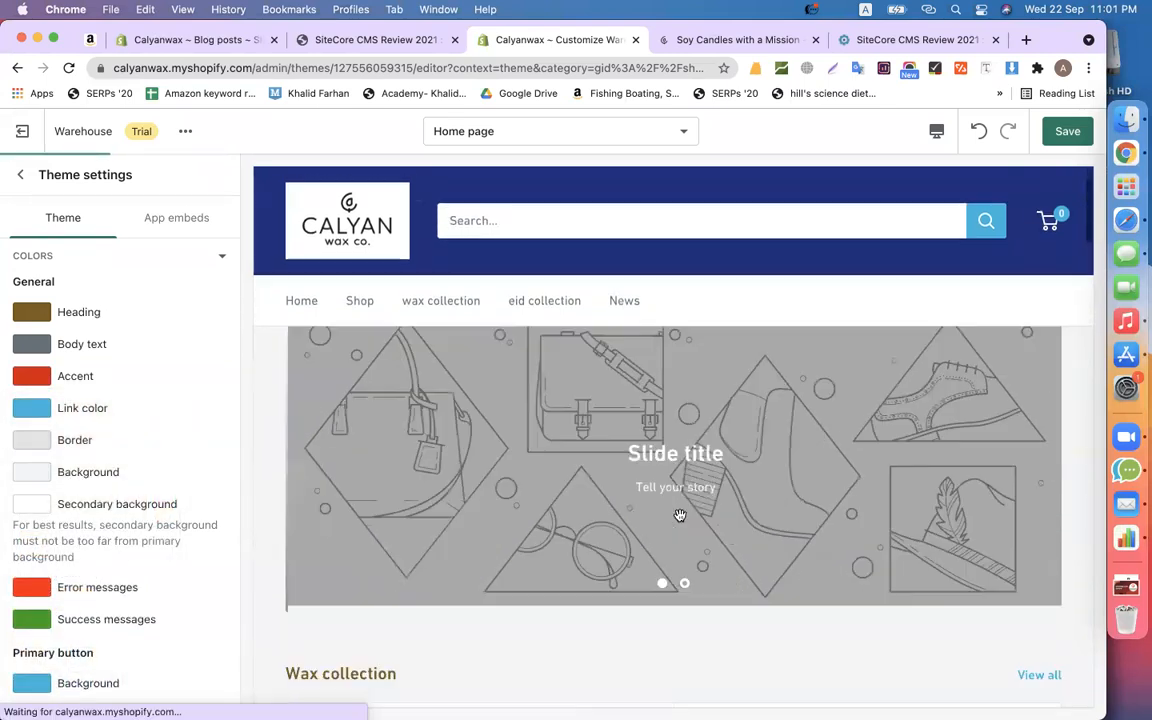
{"action": "scroll", "coordinate": [679, 517], "scroll_direction": "down", "scroll_amount": 10}
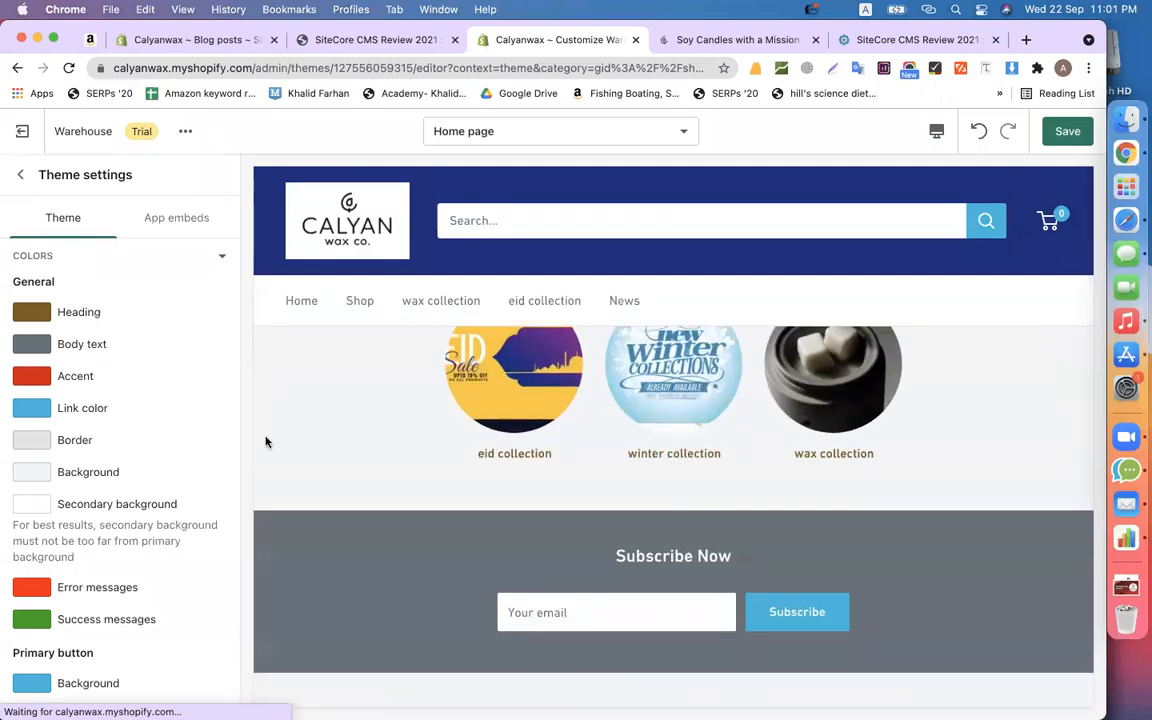
{"action": "scroll", "coordinate": [314, 453], "scroll_direction": "up", "scroll_amount": 5}
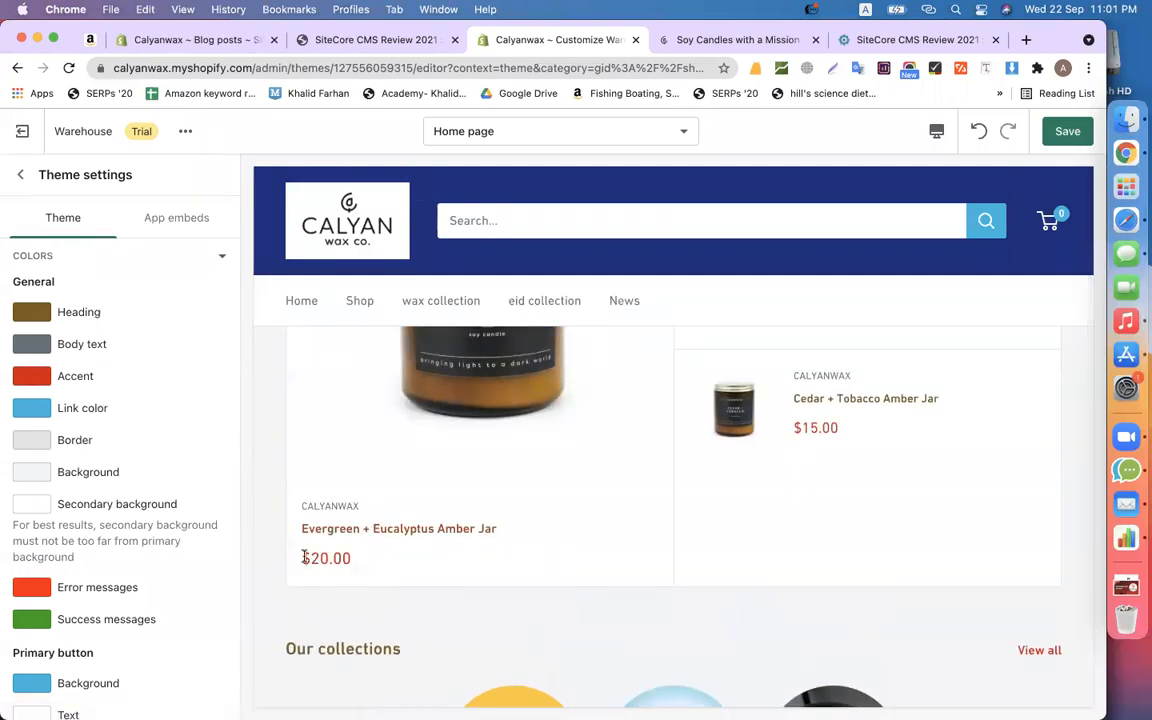
{"action": "left_click_drag", "start_coordinate": [303, 557], "coordinate": [356, 560]}
{"action": "left_click_drag", "start_coordinate": [801, 429], "coordinate": [831, 429]}
{"action": "scroll", "coordinate": [645, 566], "scroll_direction": "down", "scroll_amount": 3}
{"action": "scroll", "coordinate": [638, 570], "scroll_direction": "up", "scroll_amount": 10}
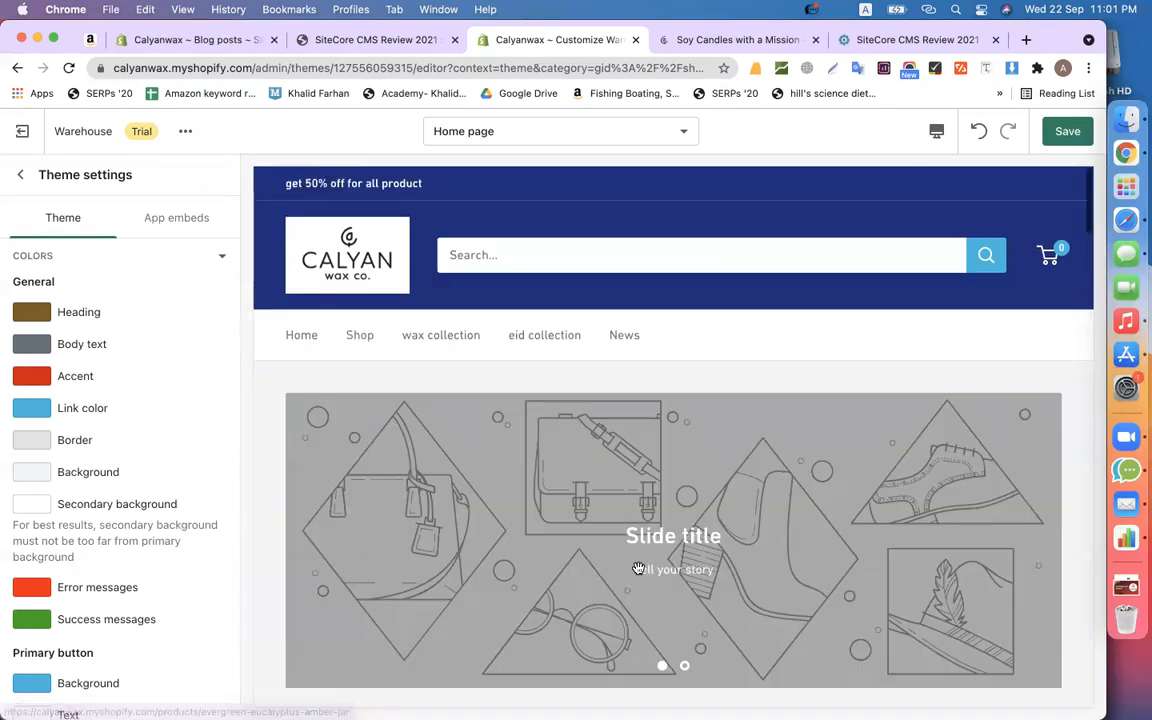
{"action": "scroll", "coordinate": [638, 570], "scroll_direction": "down", "scroll_amount": 6}
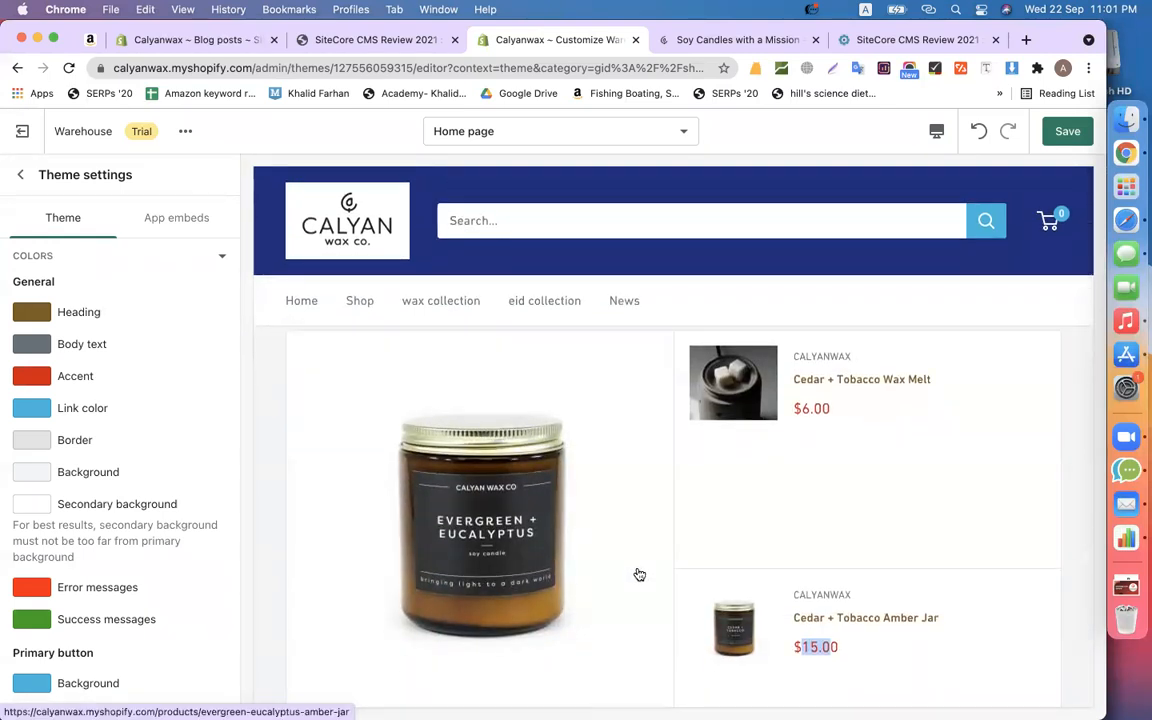
{"action": "left_click", "coordinate": [1081, 414]}
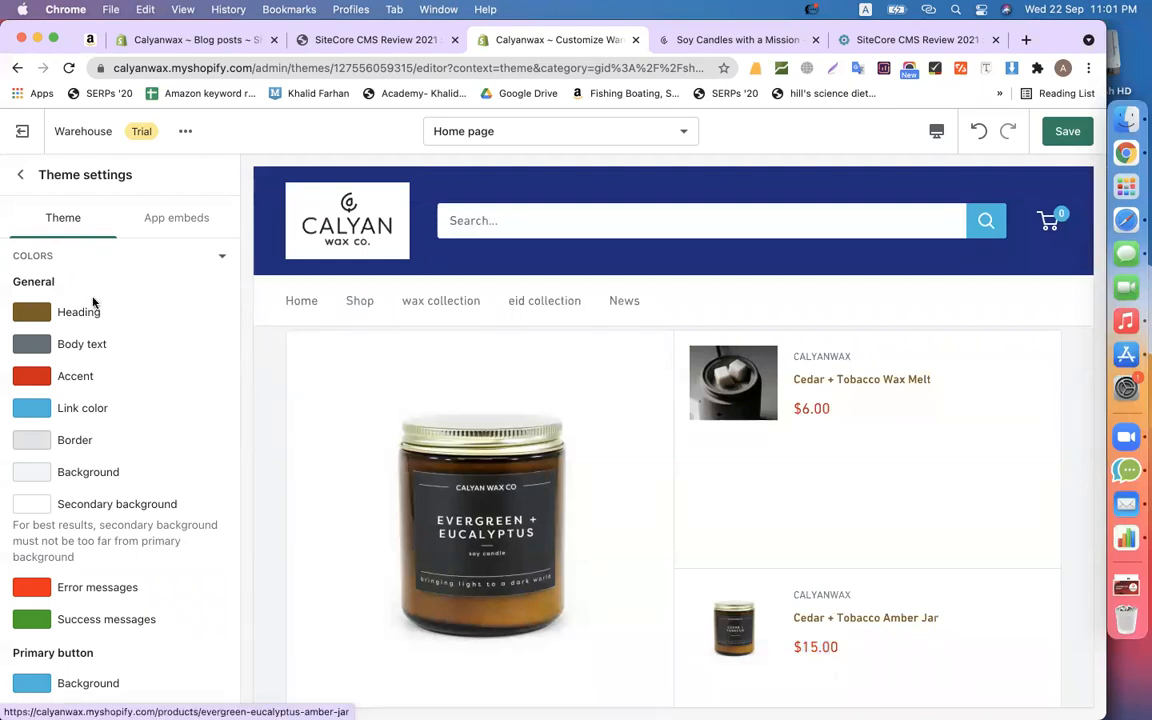
{"action": "scroll", "coordinate": [380, 466], "scroll_direction": "down", "scroll_amount": 3}
{"action": "scroll", "coordinate": [380, 466], "scroll_direction": "up", "scroll_amount": 3}
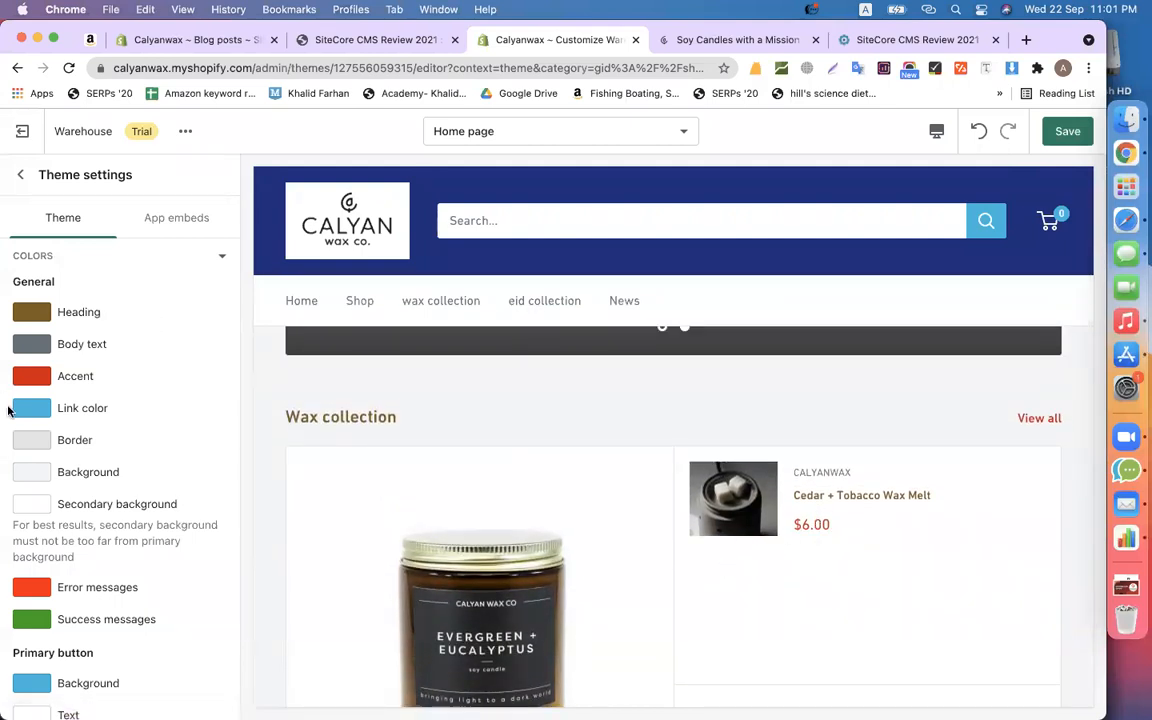
{"action": "scroll", "coordinate": [823, 437], "scroll_direction": "down", "scroll_amount": 4}
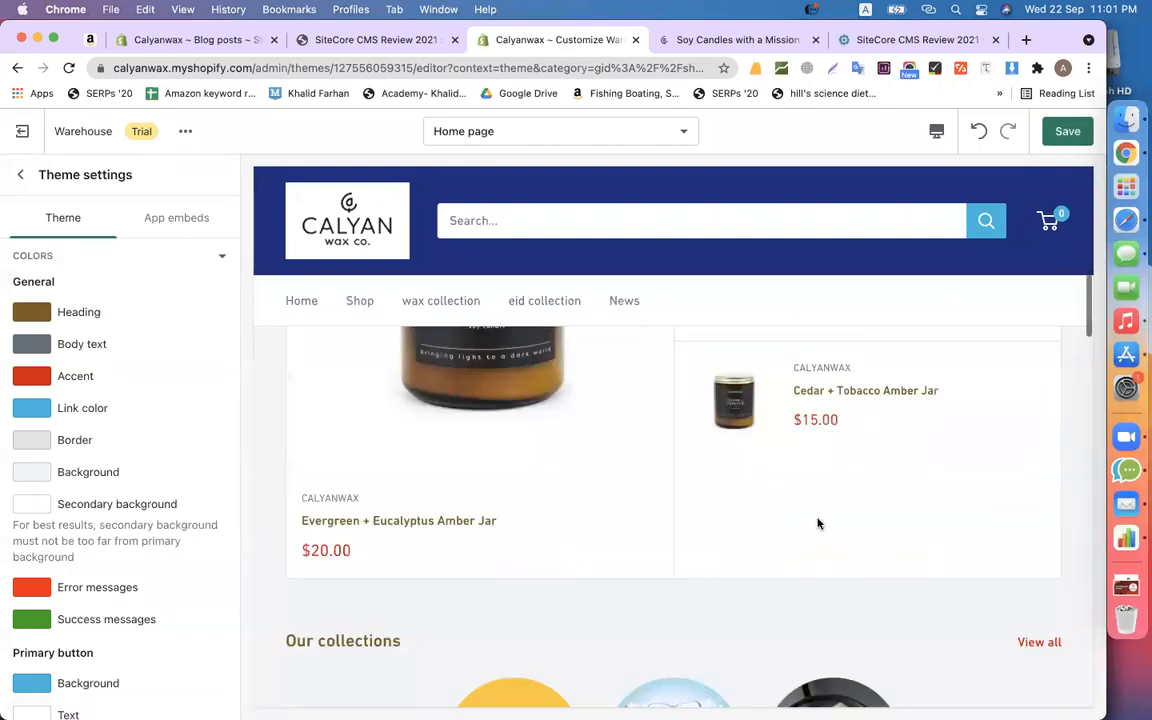
{"action": "scroll", "coordinate": [432, 522], "scroll_direction": "down", "scroll_amount": 5}
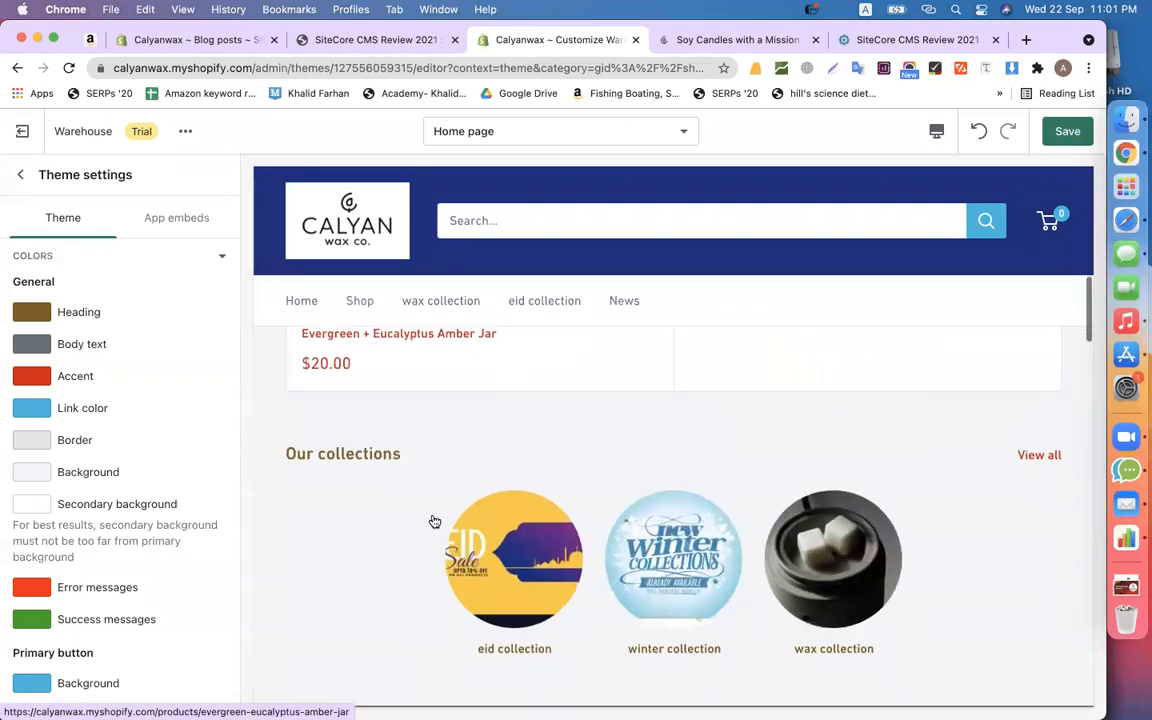
{"action": "scroll", "coordinate": [445, 530], "scroll_direction": "up", "scroll_amount": 1}
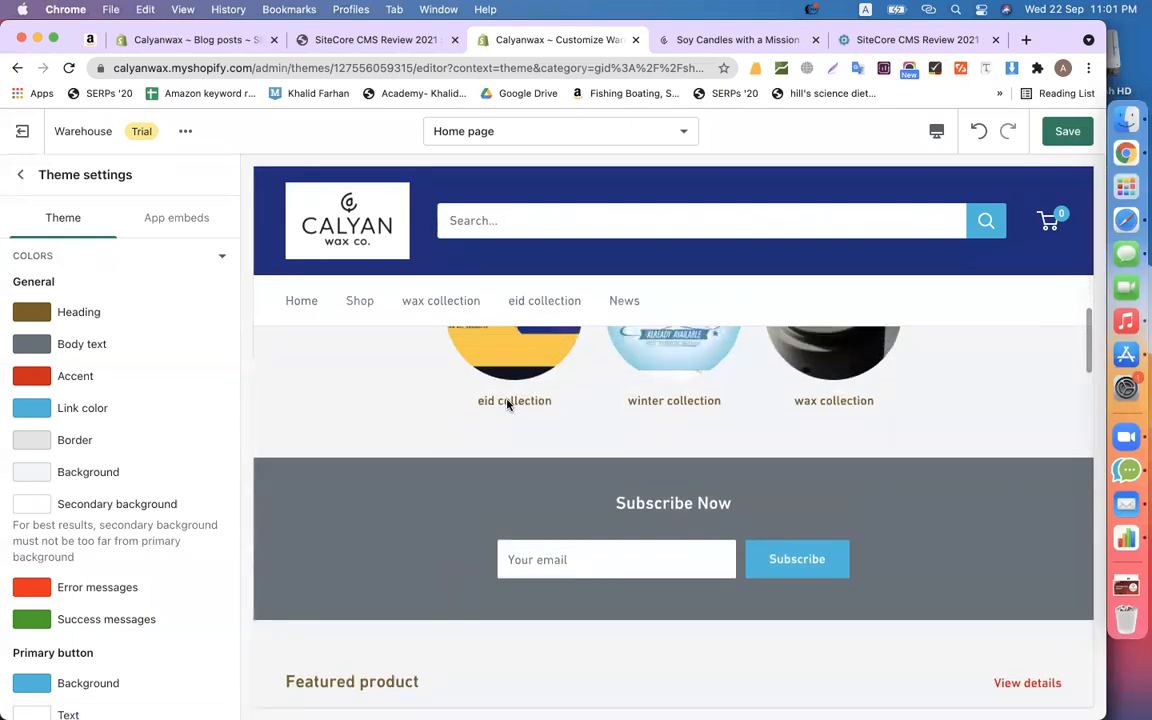
{"action": "scroll", "coordinate": [507, 403], "scroll_direction": "down", "scroll_amount": 6}
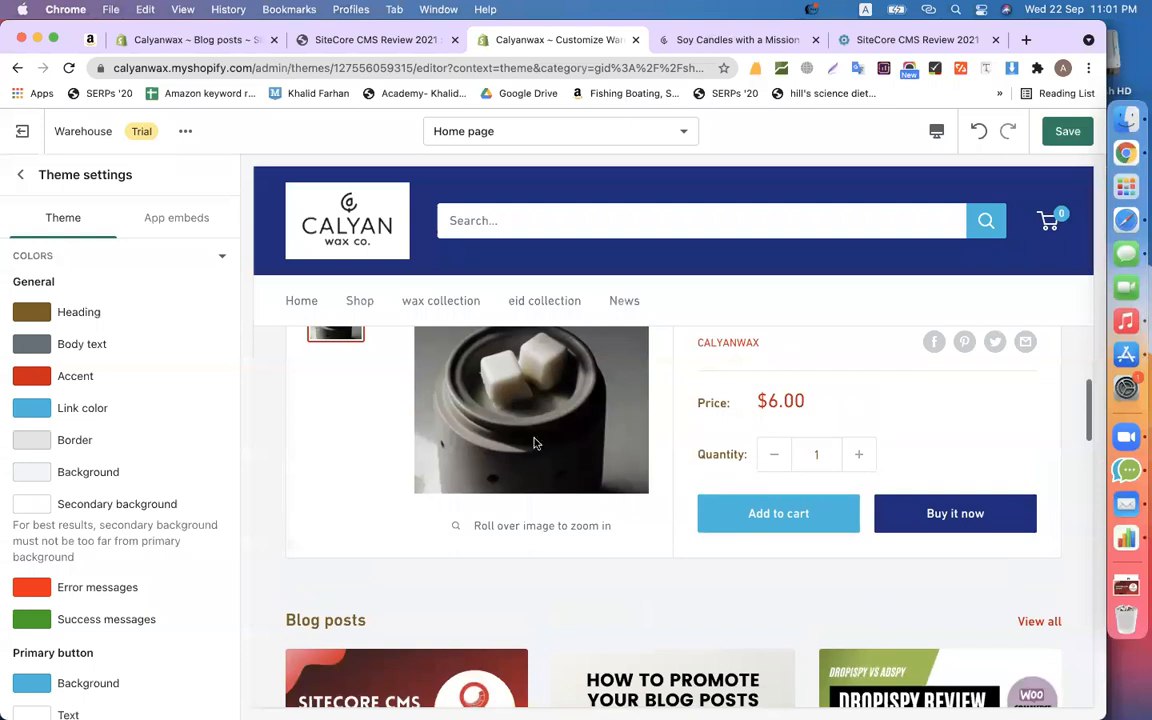
{"action": "scroll", "coordinate": [723, 494], "scroll_direction": "down", "scroll_amount": 5}
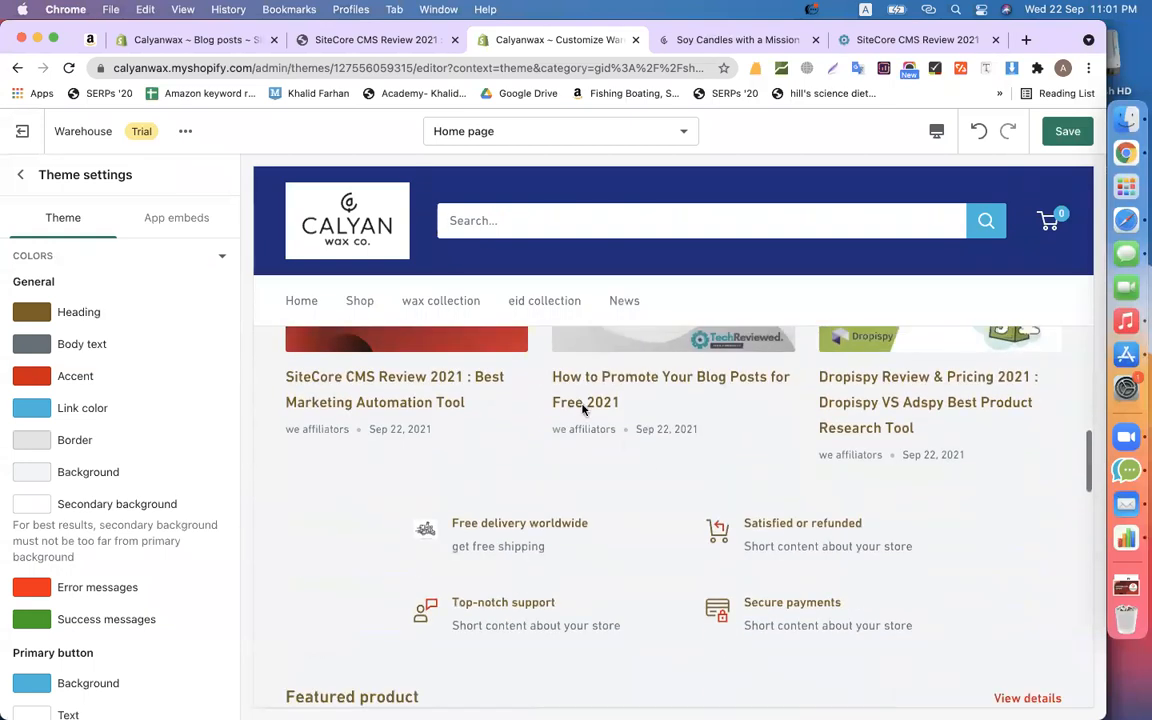
{"action": "scroll", "coordinate": [585, 441], "scroll_direction": "down", "scroll_amount": 4}
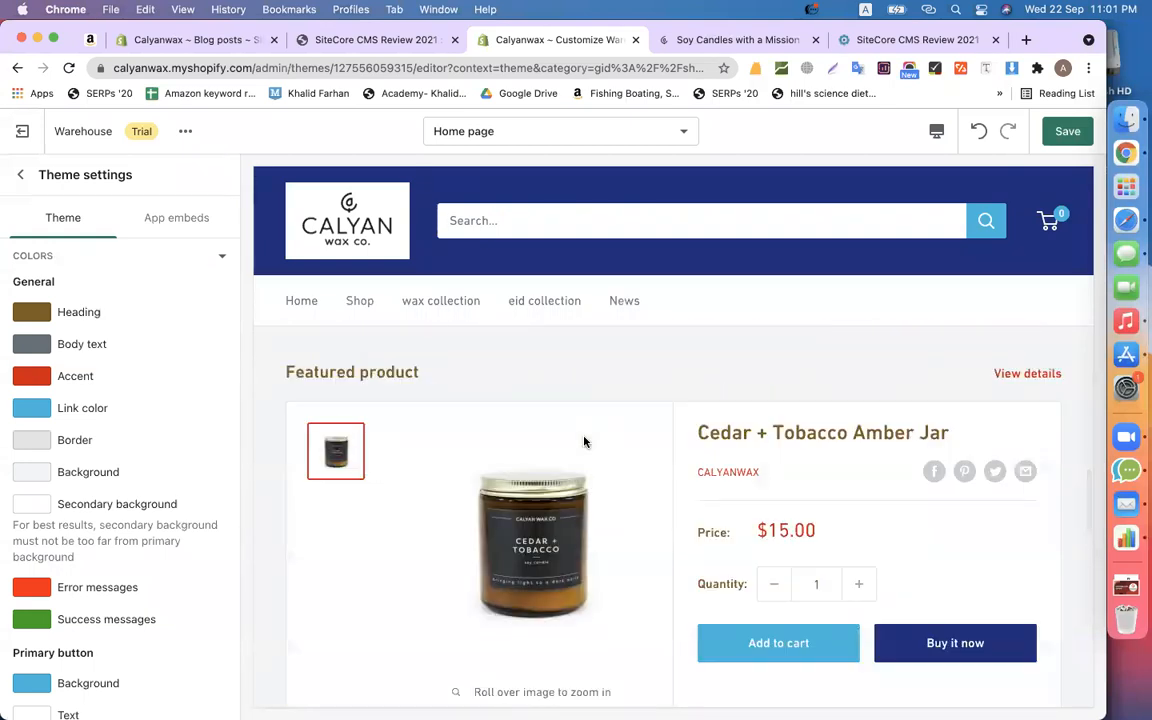
{"action": "scroll", "coordinate": [585, 441], "scroll_direction": "down", "scroll_amount": 3}
{"action": "scroll", "coordinate": [770, 380], "scroll_direction": "down", "scroll_amount": 5}
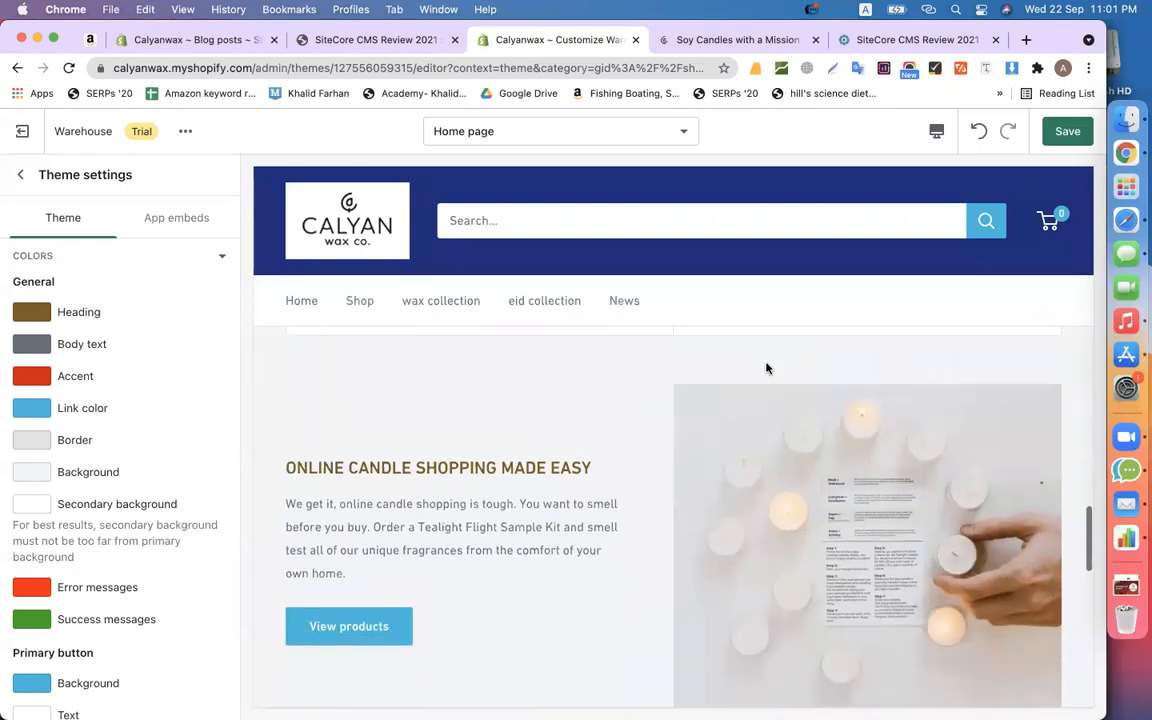
{"action": "scroll", "coordinate": [565, 396], "scroll_direction": "up", "scroll_amount": 2}
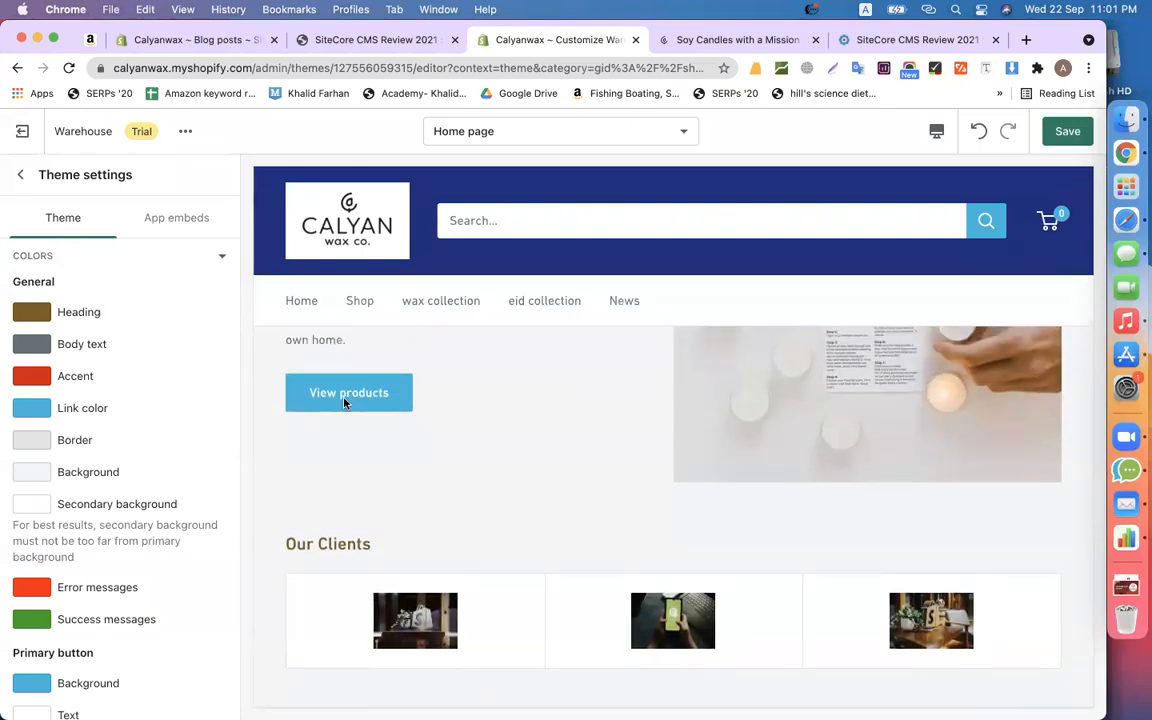
{"action": "scroll", "coordinate": [491, 430], "scroll_direction": "up", "scroll_amount": 5}
{"action": "scroll", "coordinate": [491, 430], "scroll_direction": "down", "scroll_amount": 2}
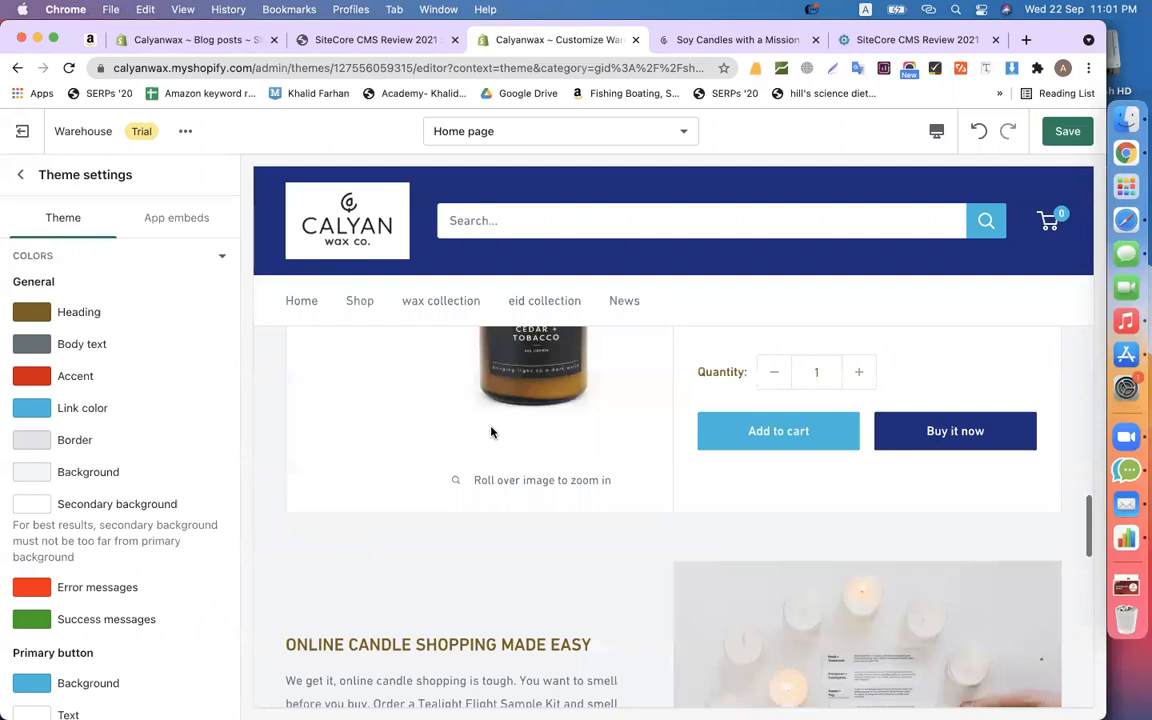
{"action": "scroll", "coordinate": [777, 435], "scroll_direction": "up", "scroll_amount": 10}
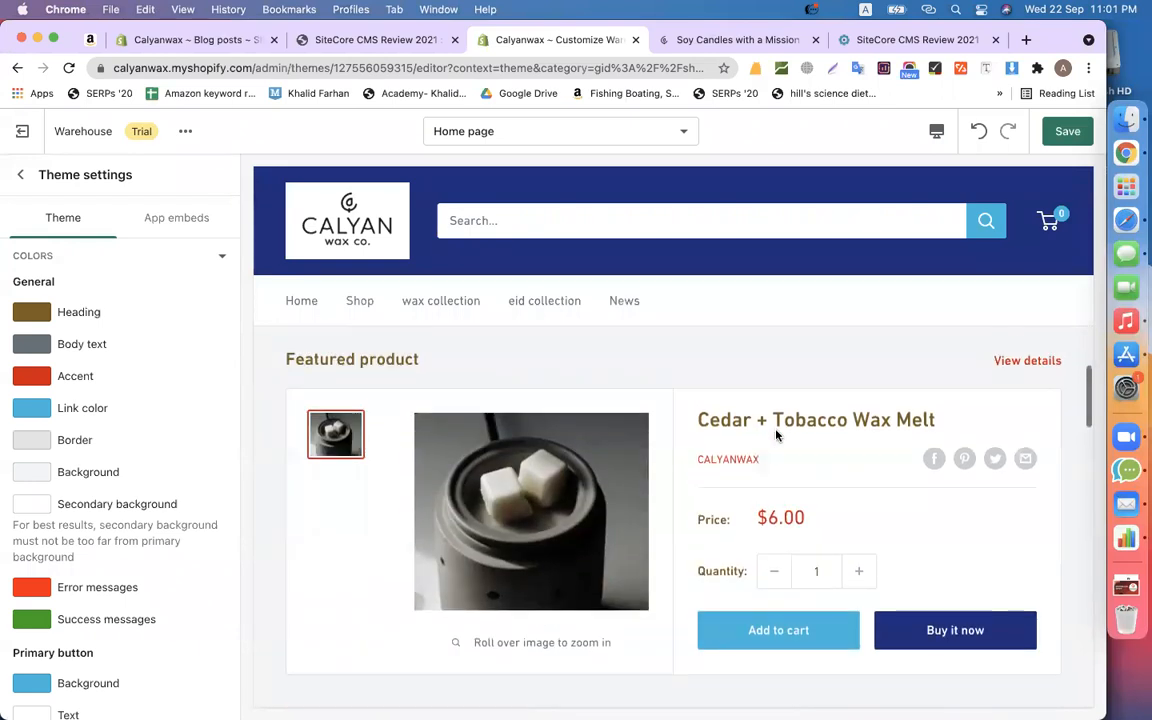
- Change the Link color from light blue 00BADB to the recently used brown 7D5E1E
{"action": "left_click", "coordinate": [33, 410]}
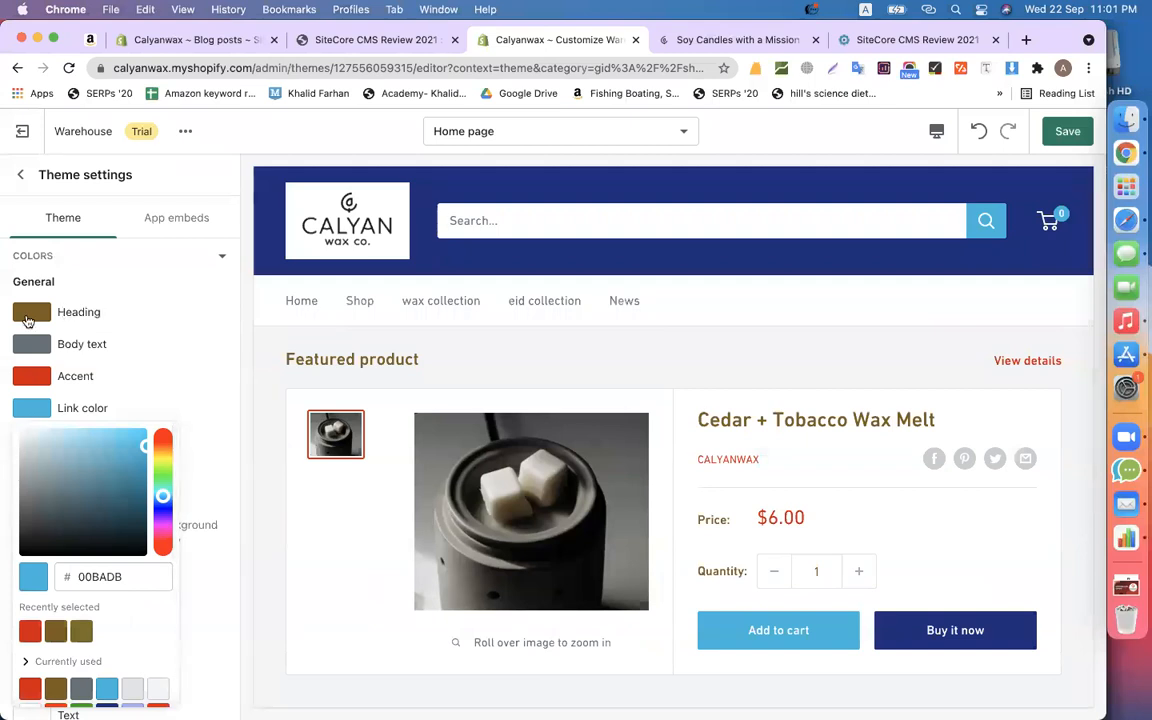
{"action": "left_click", "coordinate": [55, 631]}
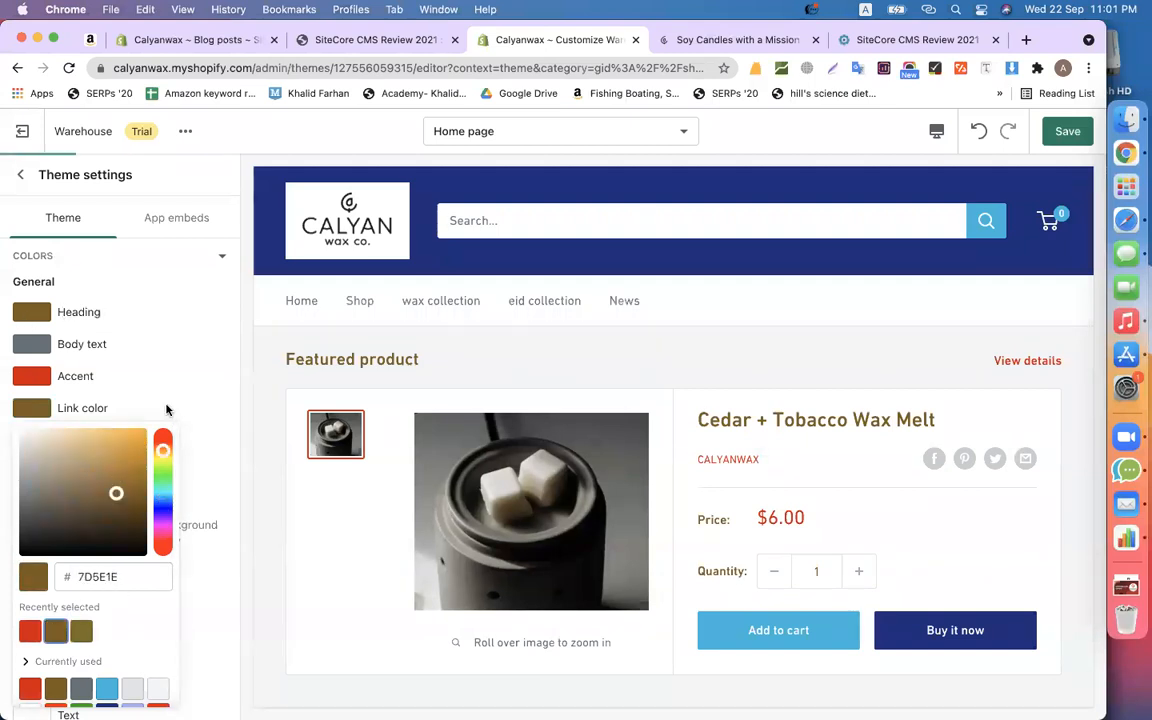
{"action": "left_click", "coordinate": [219, 404]}
{"action": "scroll", "coordinate": [689, 494], "scroll_direction": "down", "scroll_amount": 3}
{"action": "scroll", "coordinate": [698, 484], "scroll_direction": "up", "scroll_amount": 2}
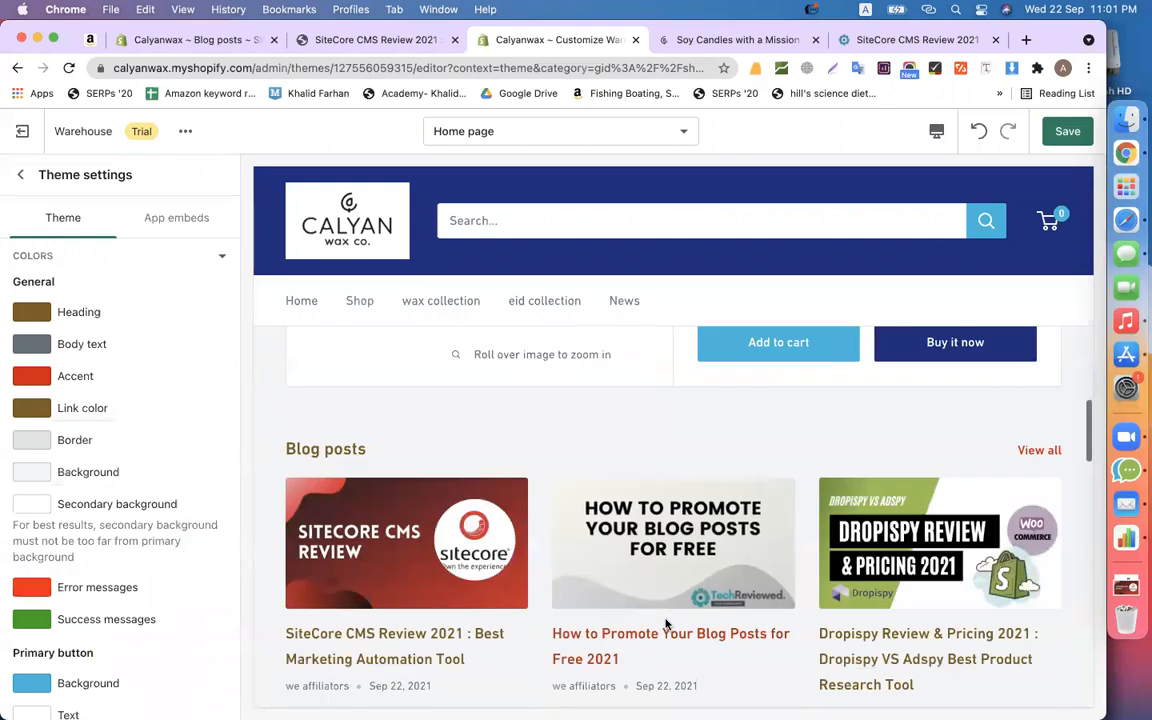
{"action": "scroll", "coordinate": [667, 623], "scroll_direction": "up", "scroll_amount": 3}
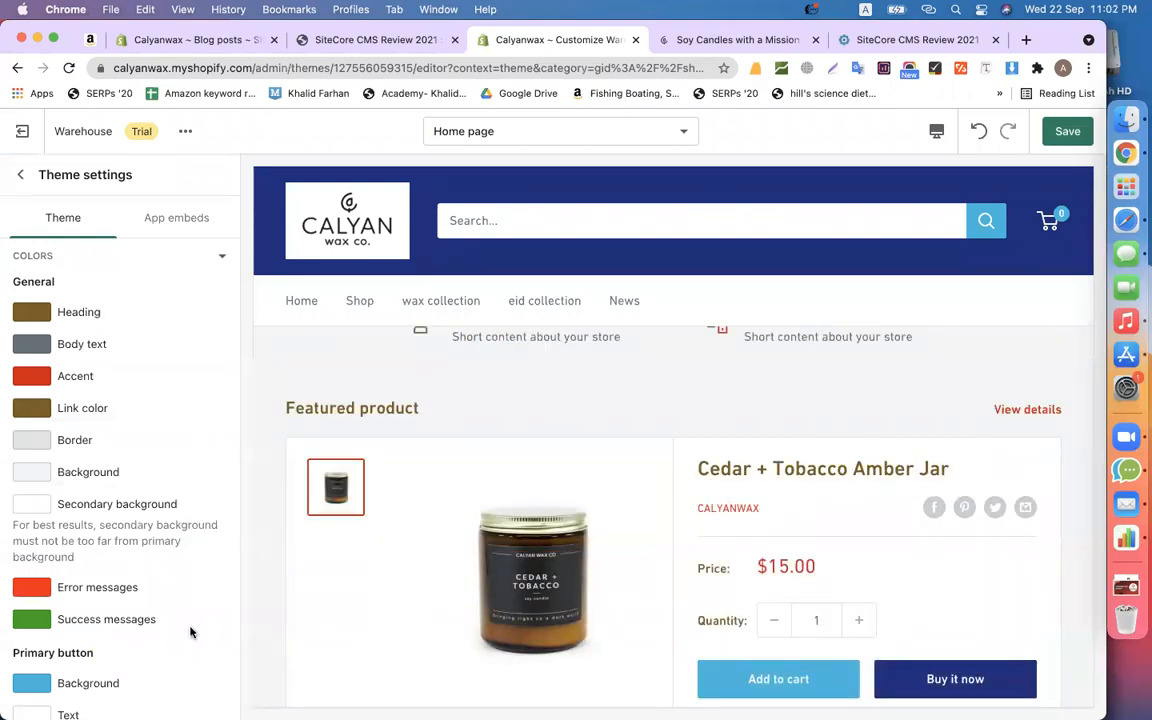
{"action": "scroll", "coordinate": [191, 632], "scroll_direction": "down", "scroll_amount": 3}
{"action": "scroll", "coordinate": [543, 404], "scroll_direction": "down", "scroll_amount": 4}
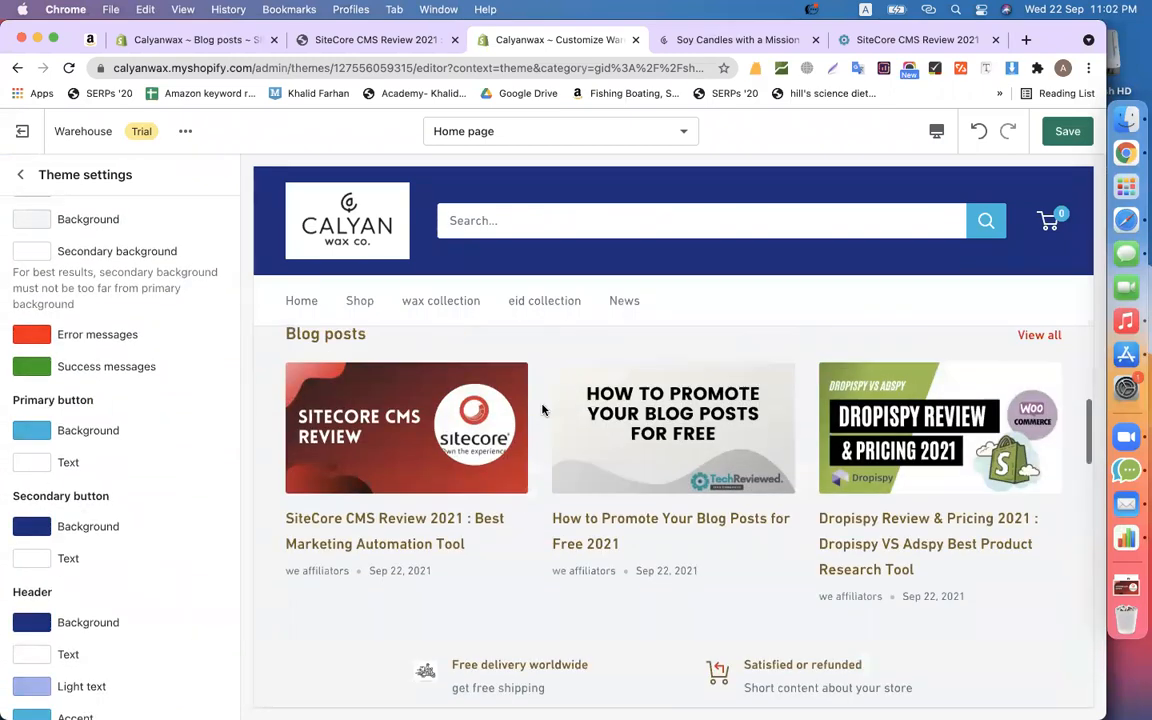
{"action": "scroll", "coordinate": [543, 410], "scroll_direction": "down", "scroll_amount": 2}
- Set the primary button background to the recent brown so Add to cart turns brown
{"action": "left_click", "coordinate": [40, 434]}
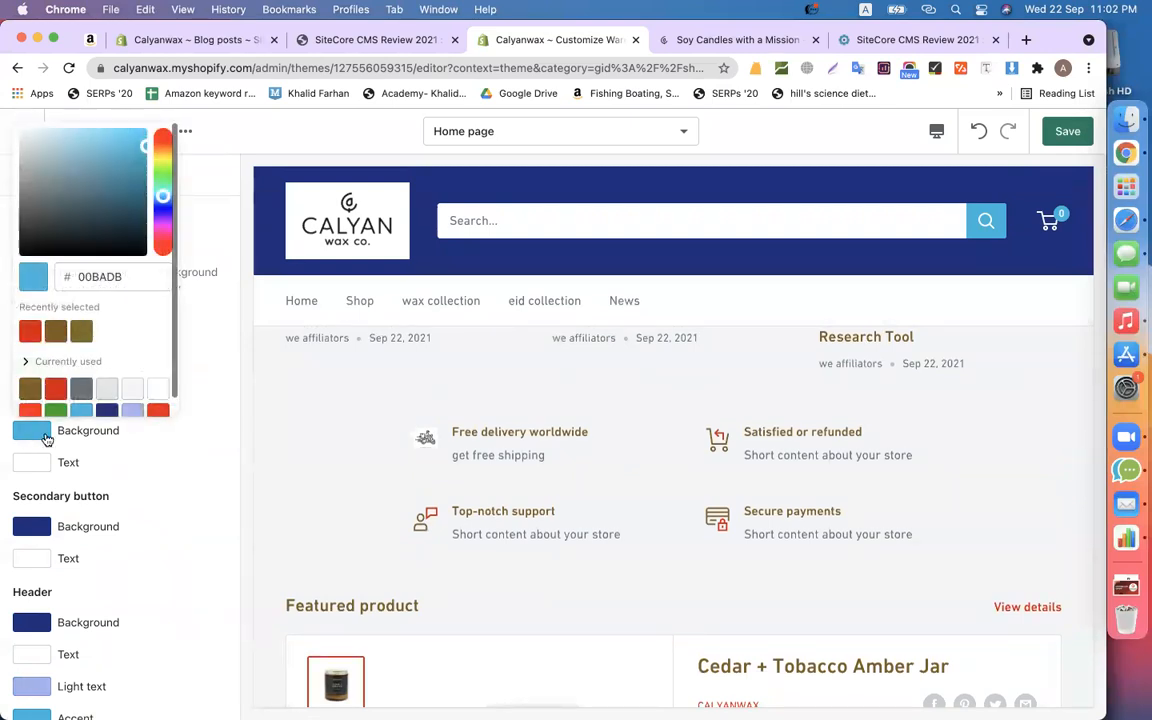
{"action": "left_click", "coordinate": [57, 330]}
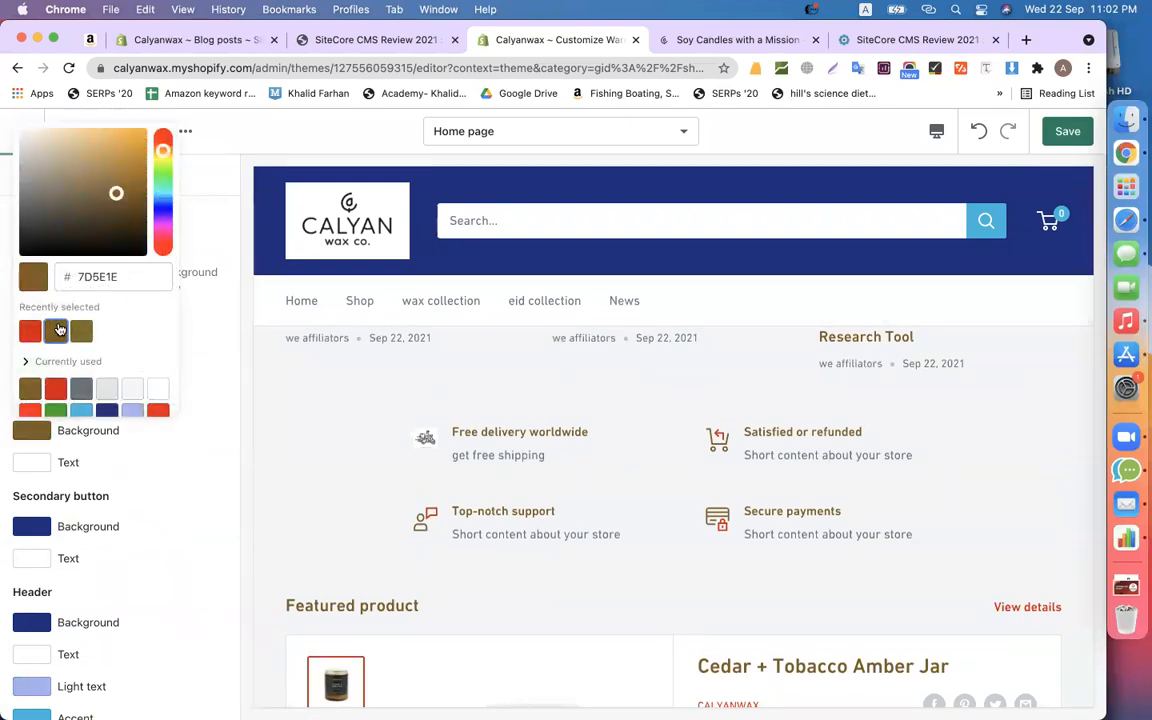
{"action": "left_click", "coordinate": [213, 386]}
{"action": "scroll", "coordinate": [666, 479], "scroll_direction": "down", "scroll_amount": 3}
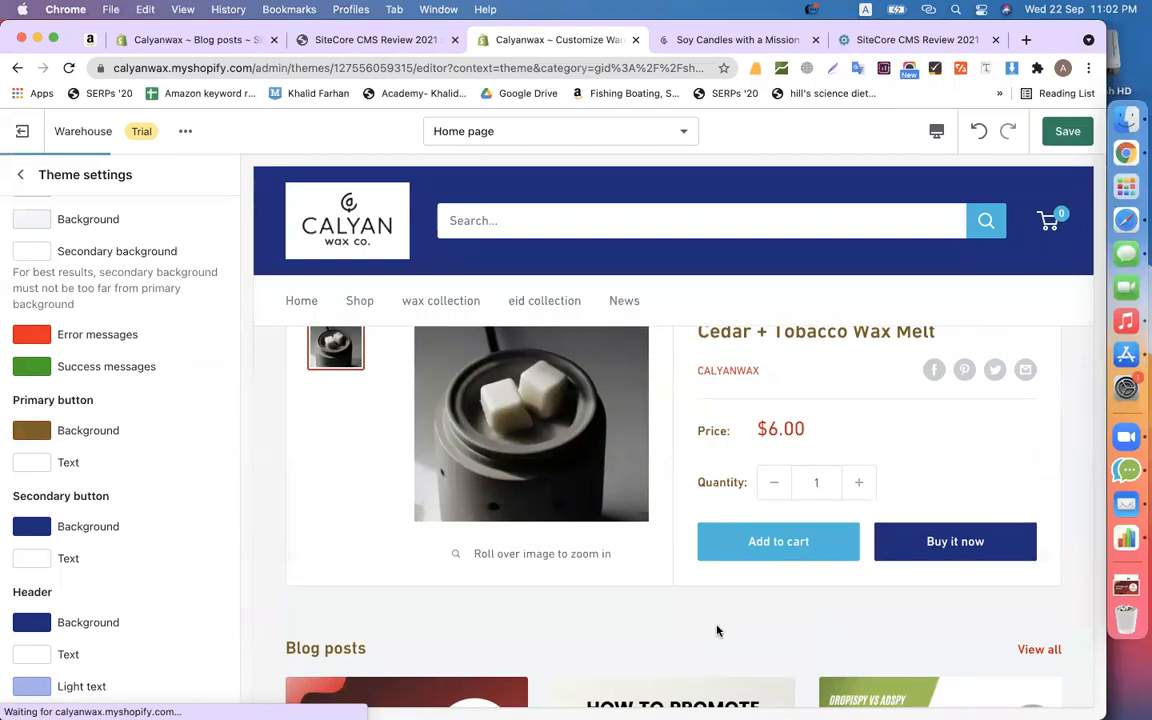
{"action": "scroll", "coordinate": [717, 630], "scroll_direction": "up", "scroll_amount": 5}
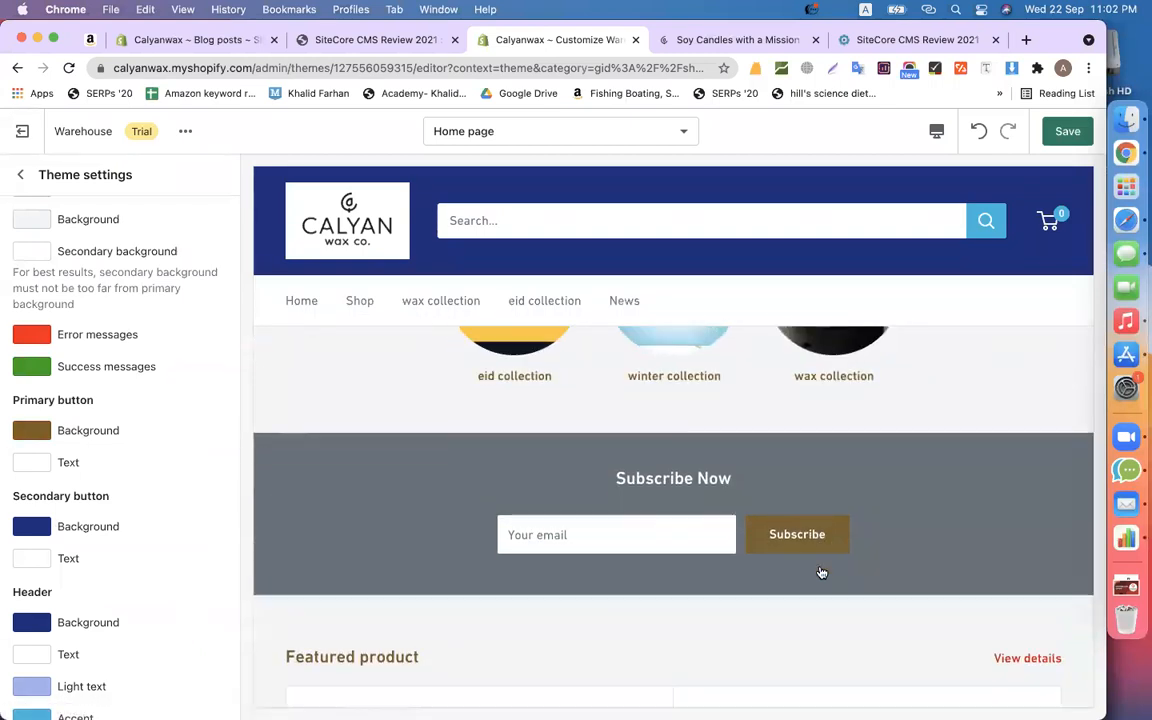
{"action": "scroll", "coordinate": [821, 572], "scroll_direction": "down", "scroll_amount": 5}
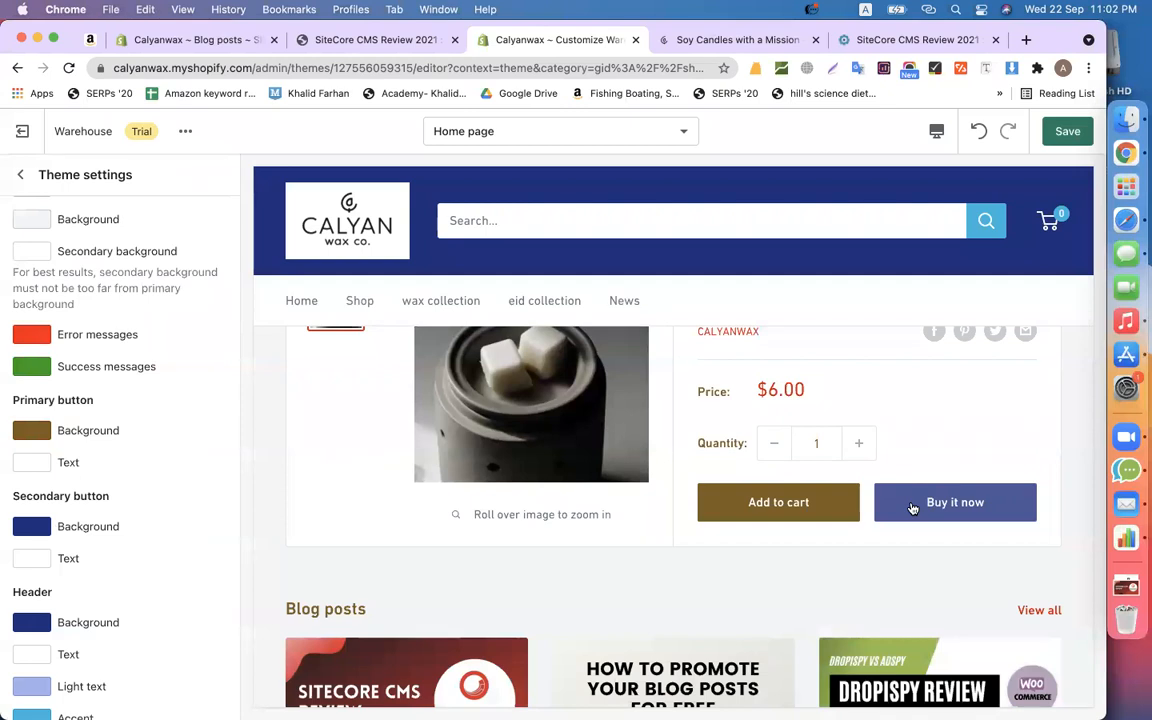
{"action": "scroll", "coordinate": [905, 505], "scroll_direction": "up", "scroll_amount": 1}
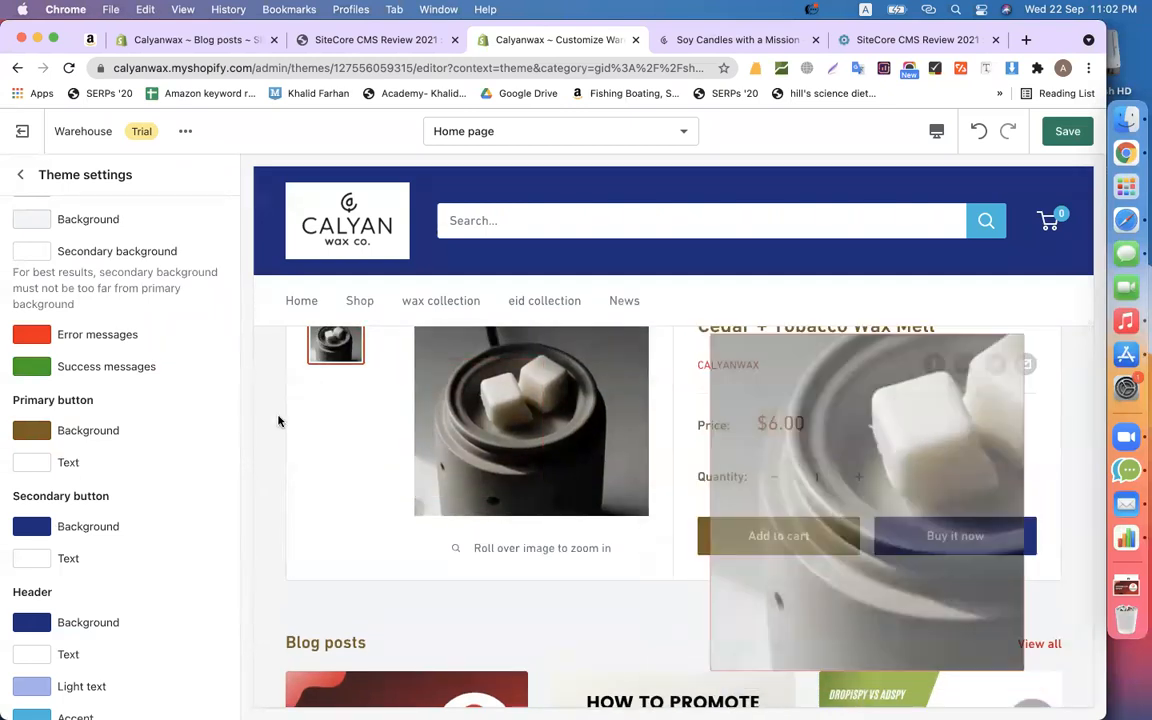
- Set the secondary button background to red DB0000 so Buy it now turns red
{"action": "left_click", "coordinate": [33, 522]}
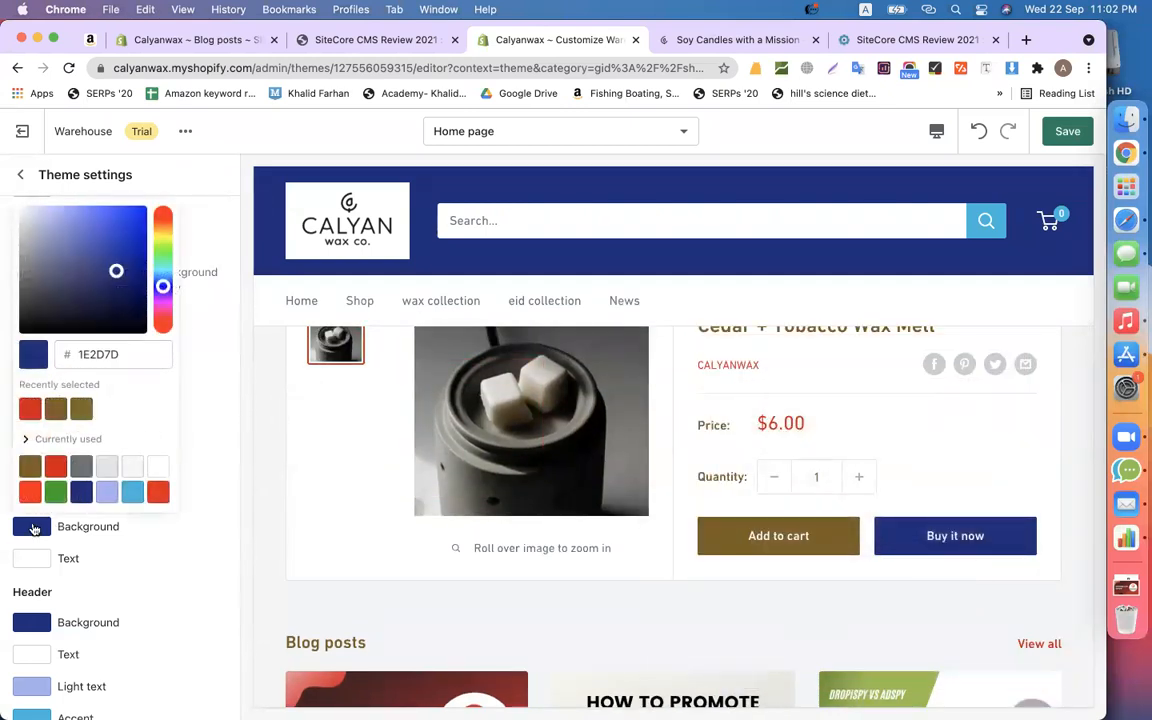
{"action": "left_click", "coordinate": [28, 410]}
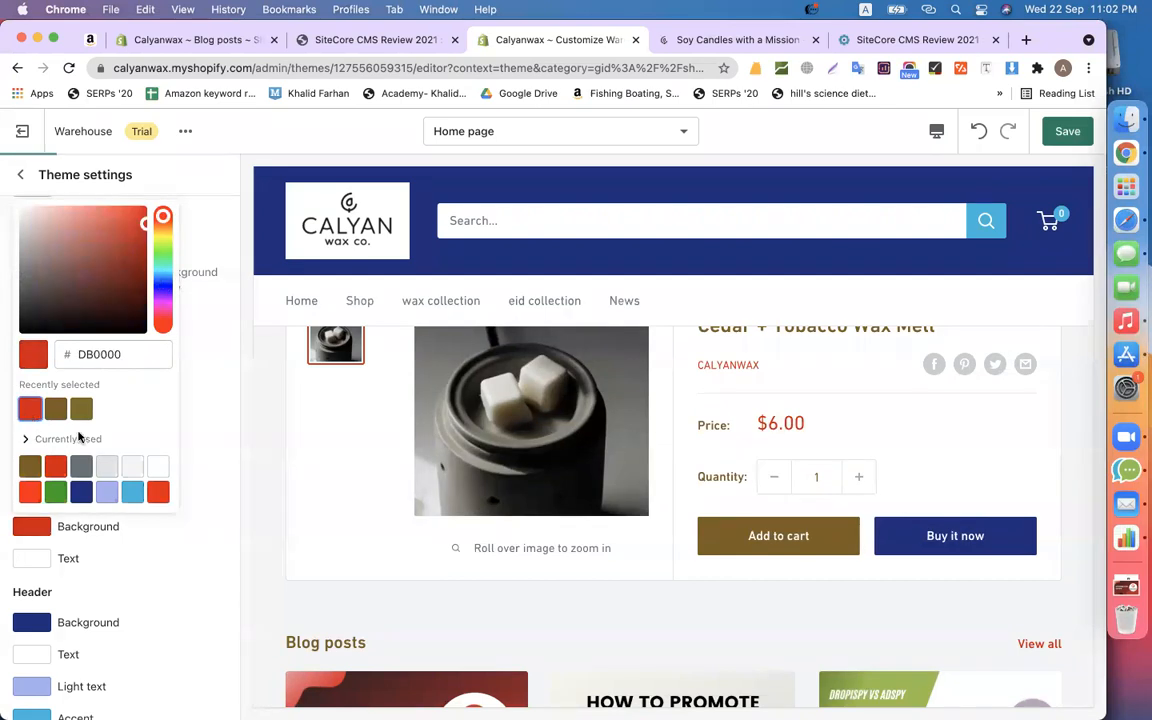
{"action": "left_click", "coordinate": [216, 475]}
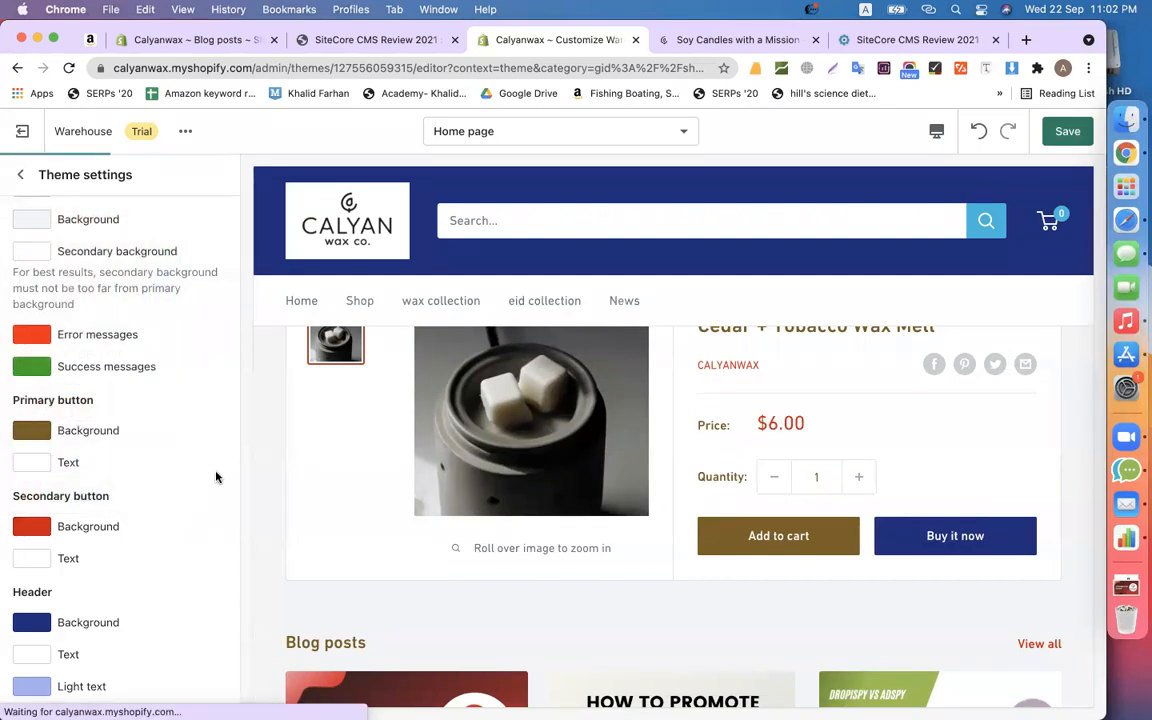
{"action": "scroll", "coordinate": [650, 448], "scroll_direction": "down", "scroll_amount": 3}
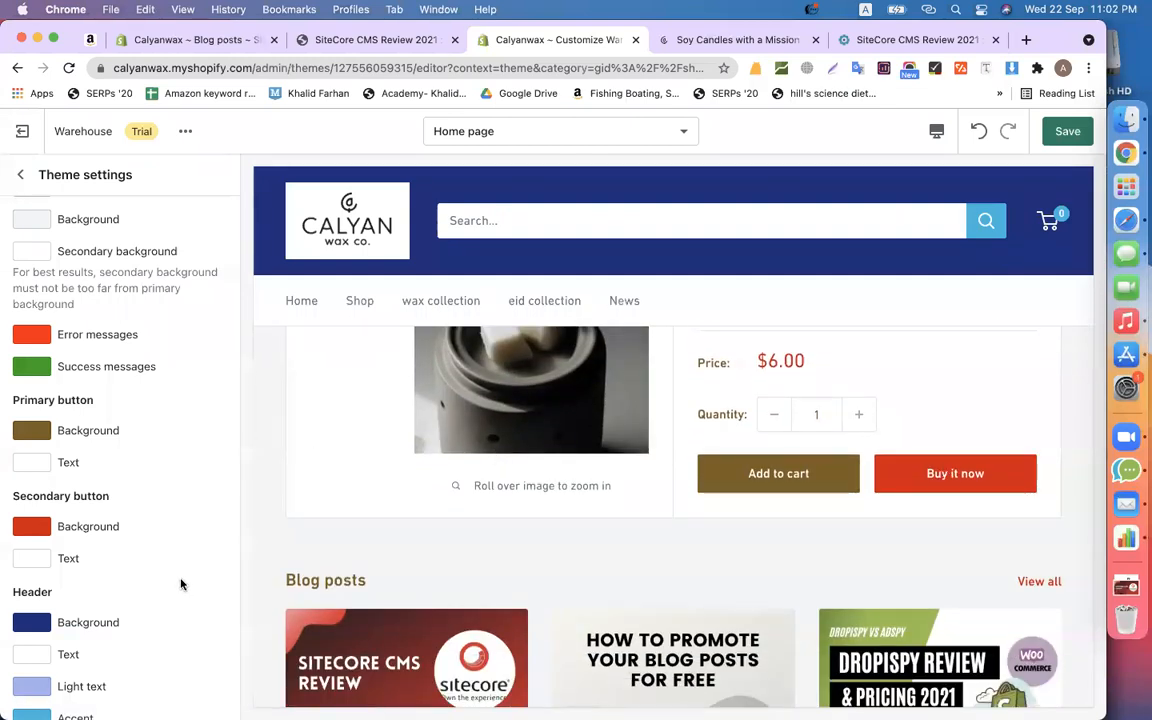
- Change the header background from navy to the recent brown
{"action": "scroll", "coordinate": [181, 585], "scroll_direction": "down", "scroll_amount": 3}
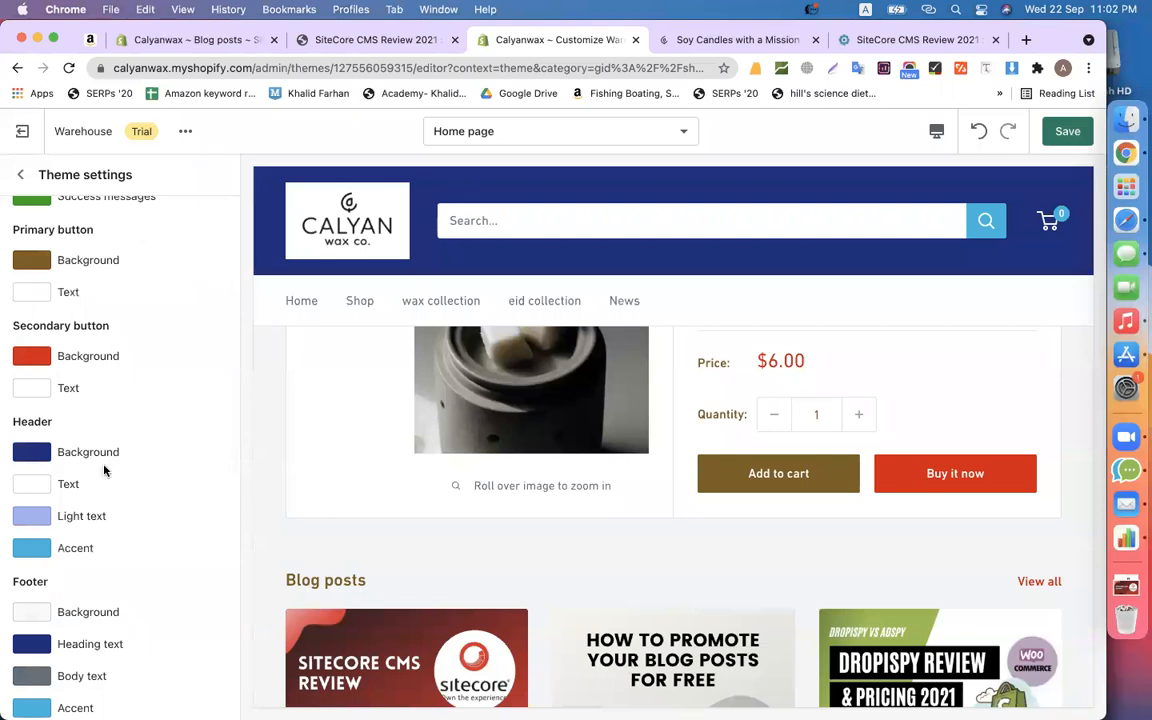
{"action": "left_click", "coordinate": [33, 451]}
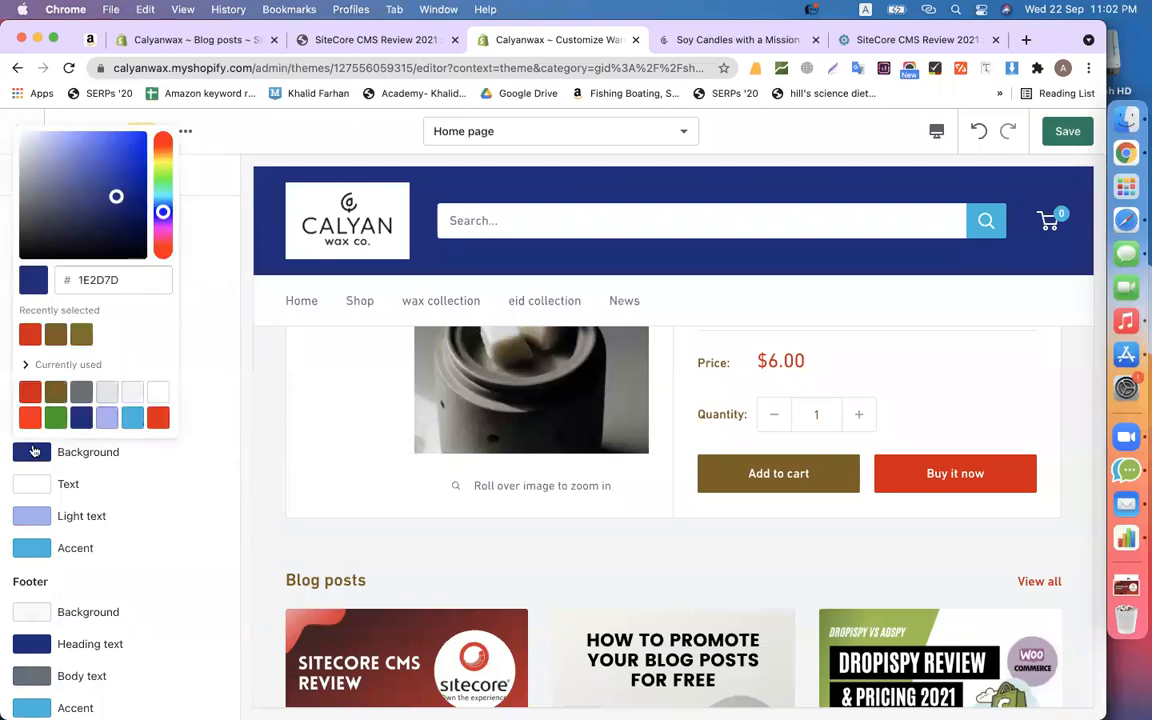
{"action": "left_click", "coordinate": [52, 334]}
{"action": "left_click", "coordinate": [446, 218]}
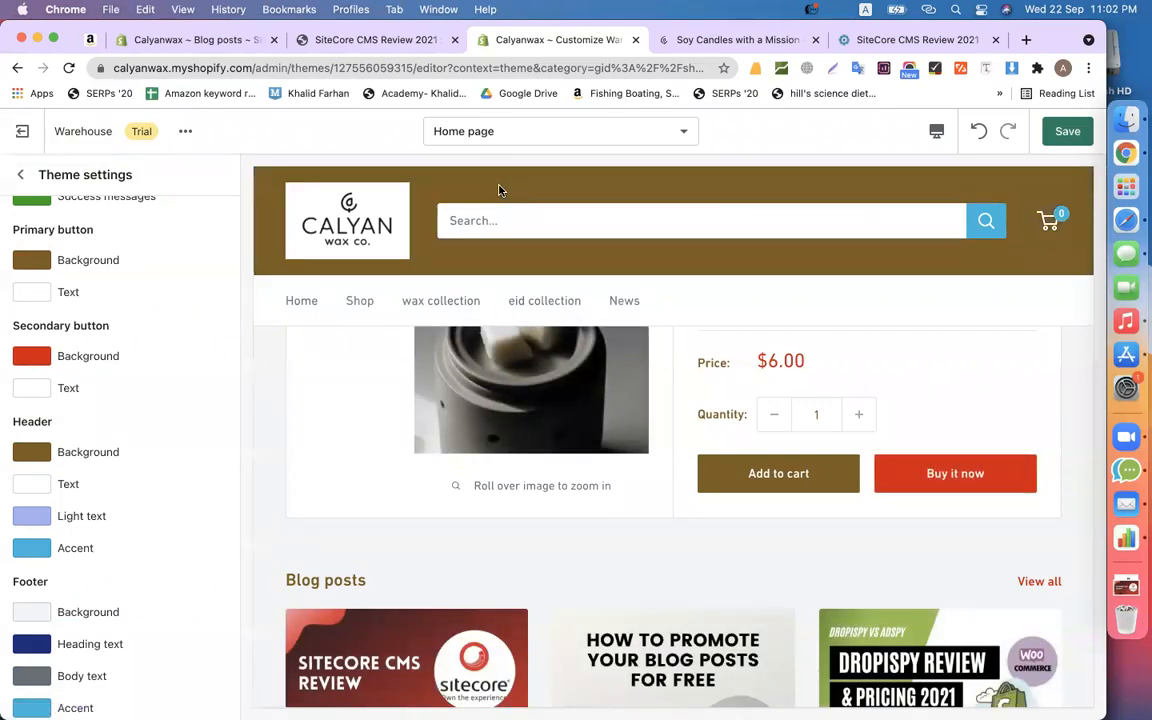
{"action": "scroll", "coordinate": [599, 530], "scroll_direction": "down", "scroll_amount": 15}
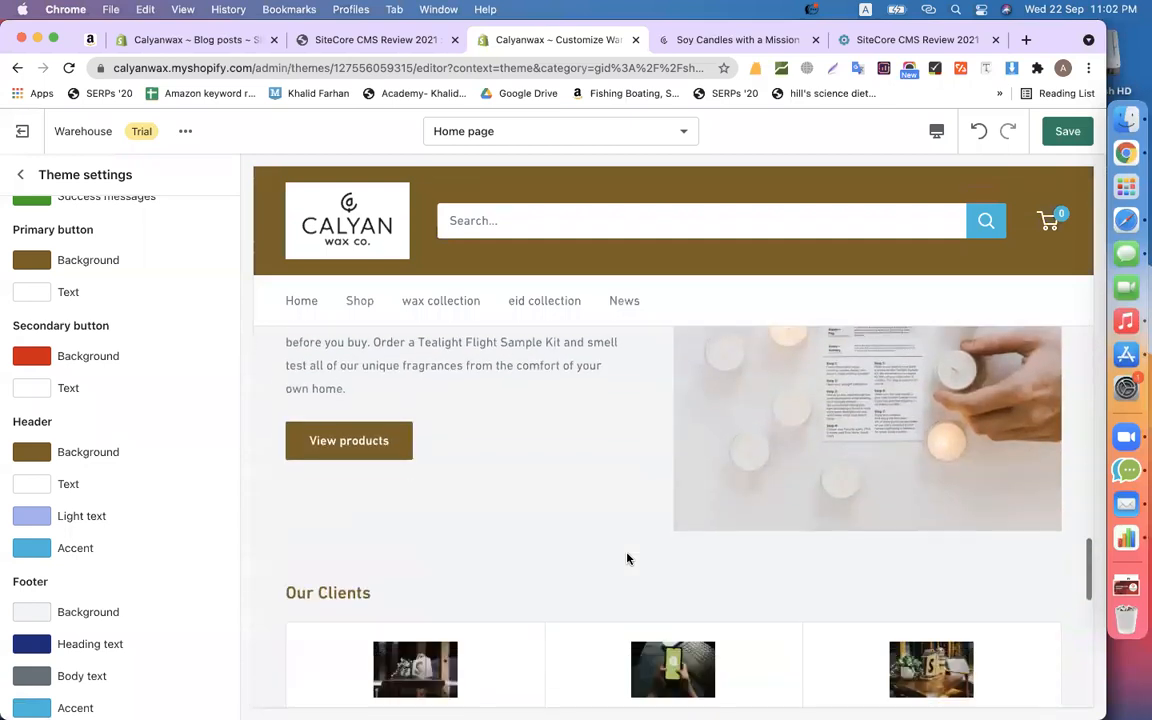
{"action": "scroll", "coordinate": [627, 558], "scroll_direction": "down", "scroll_amount": 5}
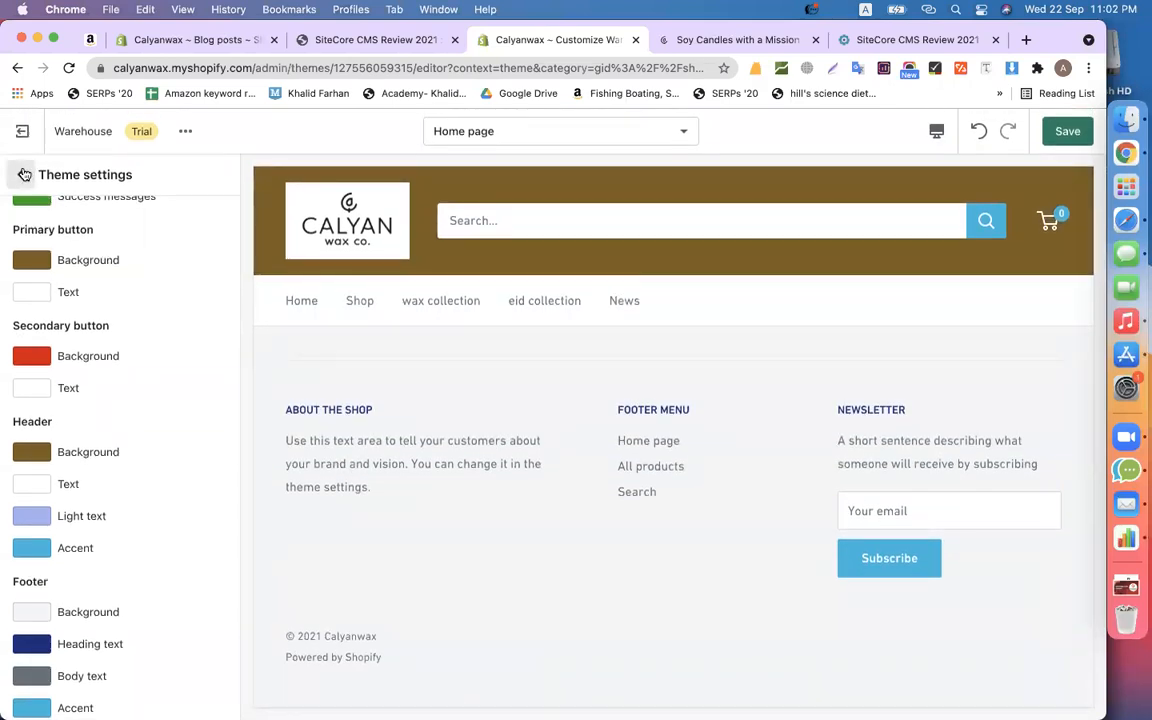
- Return to the home page section list and save the theme changes
{"action": "left_click", "coordinate": [24, 175]}
{"action": "scroll", "coordinate": [154, 488], "scroll_direction": "up", "scroll_amount": 10}
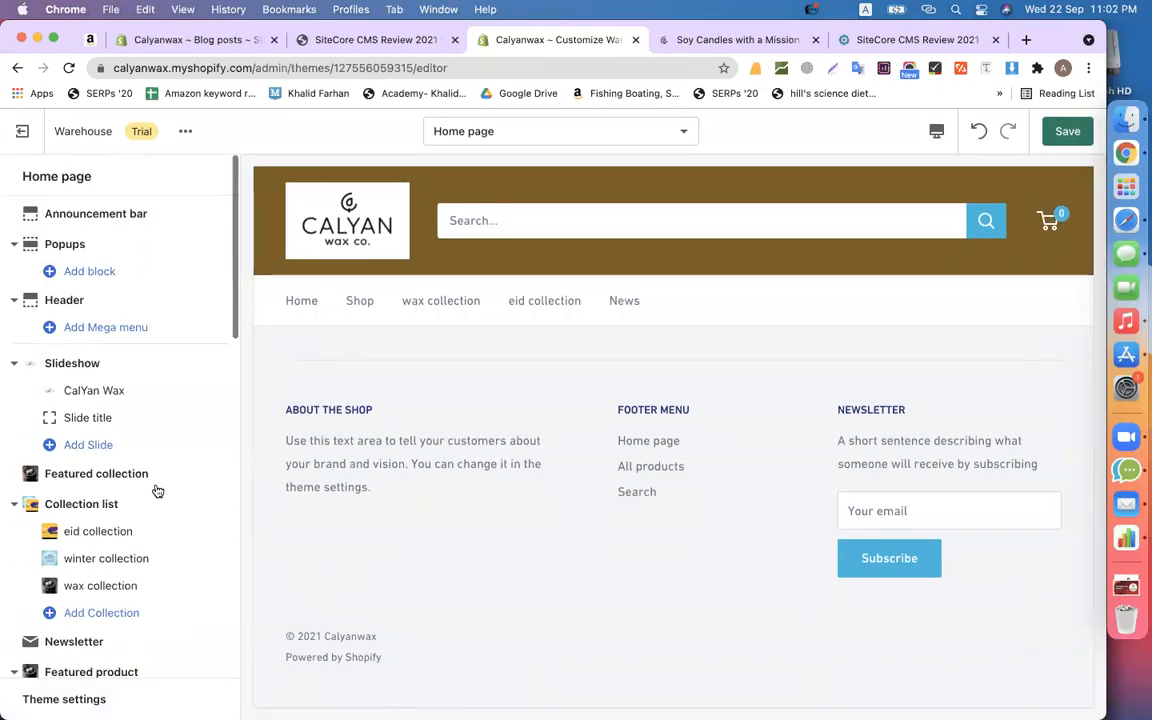
{"action": "left_click", "coordinate": [1072, 132]}
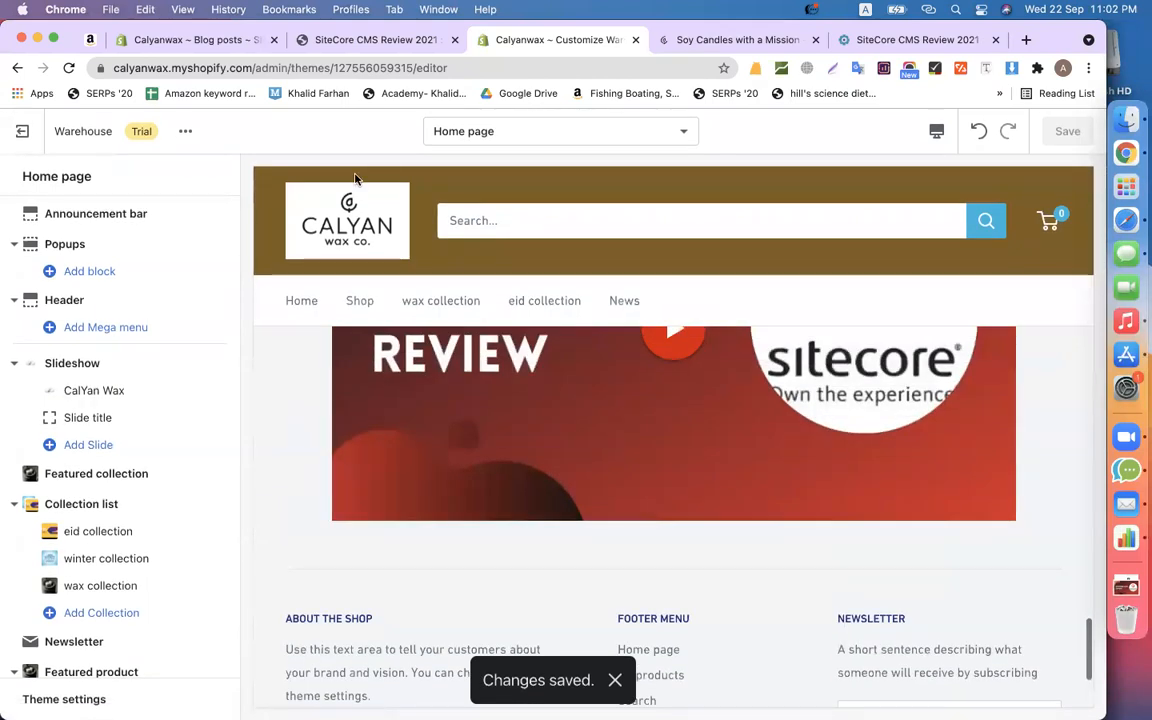
- Preview the Warehouse theme from Online Store > Themes using its Actions menu
{"action": "left_click", "coordinate": [148, 38]}
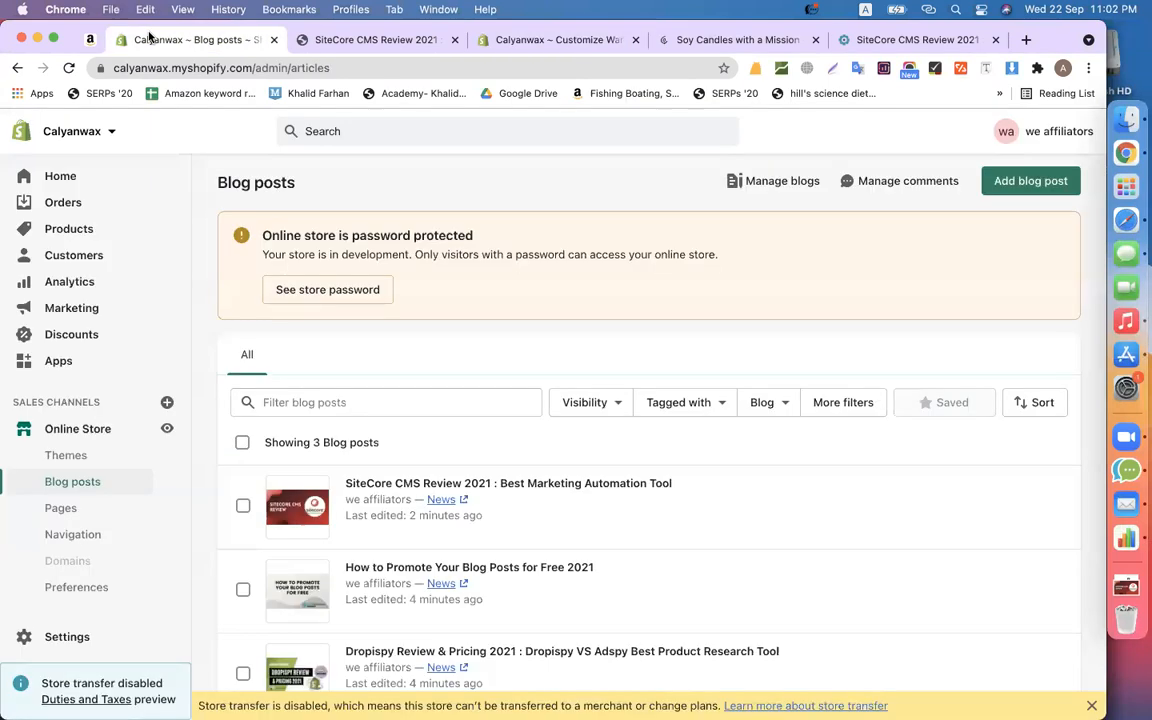
{"action": "left_click", "coordinate": [65, 455]}
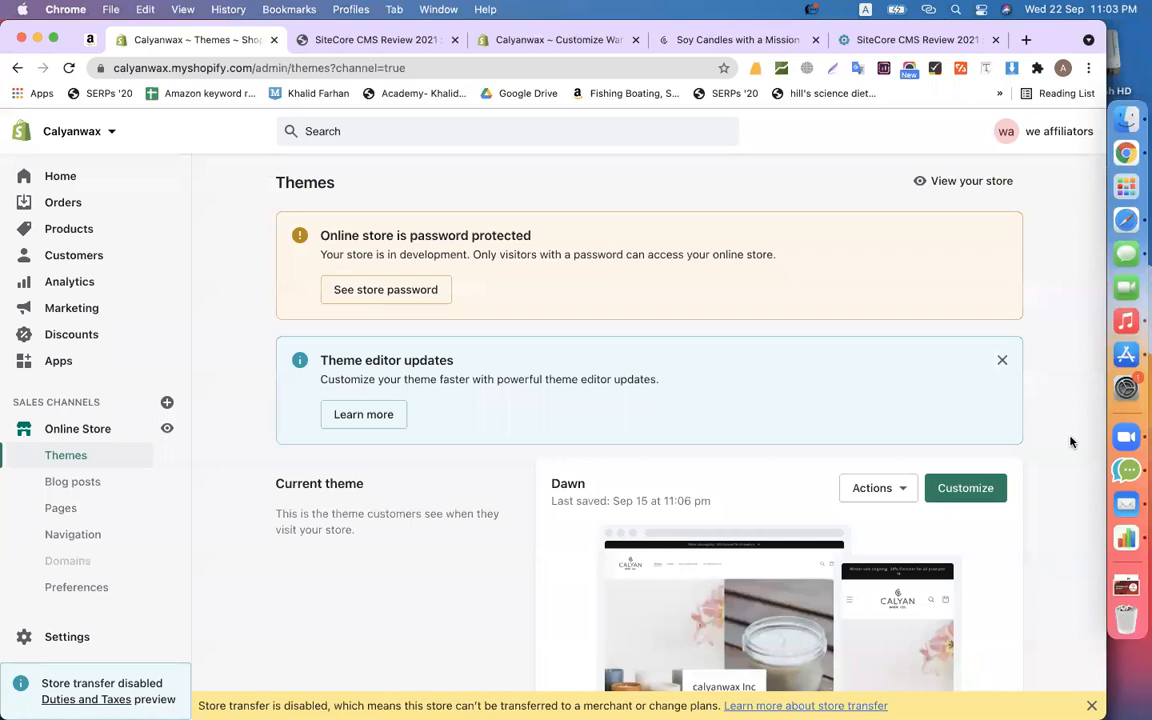
{"action": "scroll", "coordinate": [1070, 440], "scroll_direction": "down", "scroll_amount": 5}
{"action": "scroll", "coordinate": [797, 378], "scroll_direction": "up", "scroll_amount": 4}
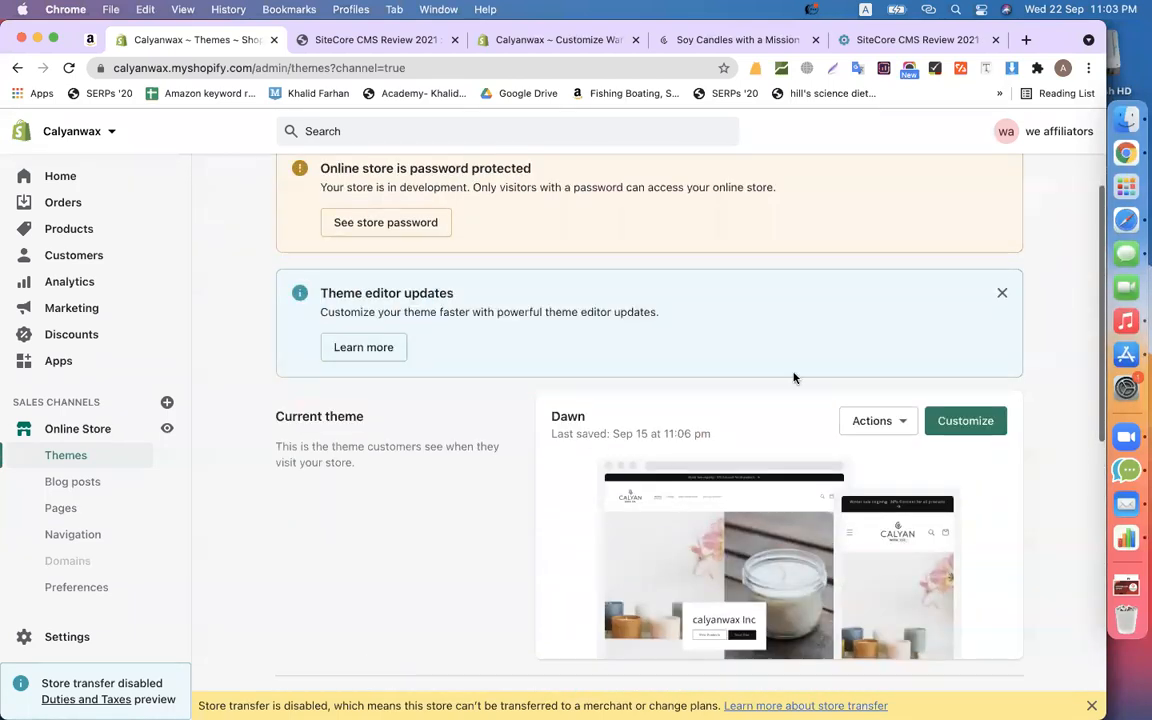
{"action": "scroll", "coordinate": [590, 390], "scroll_direction": "down", "scroll_amount": 5}
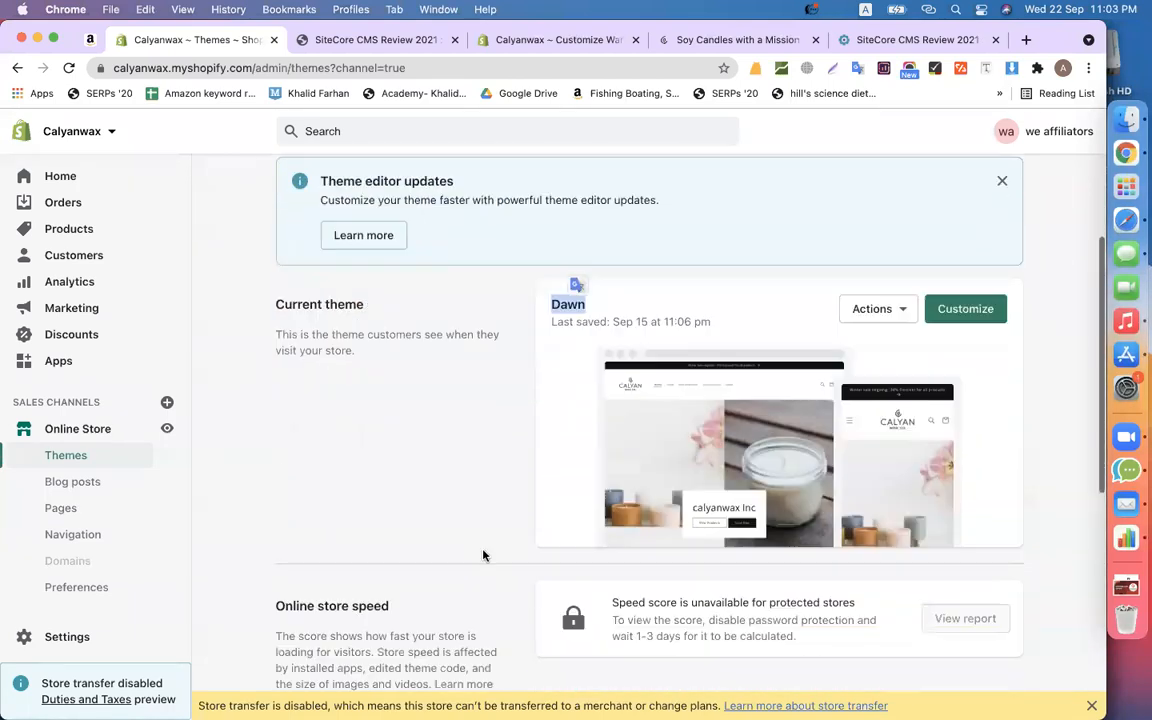
{"action": "double_click", "coordinate": [601, 302]}
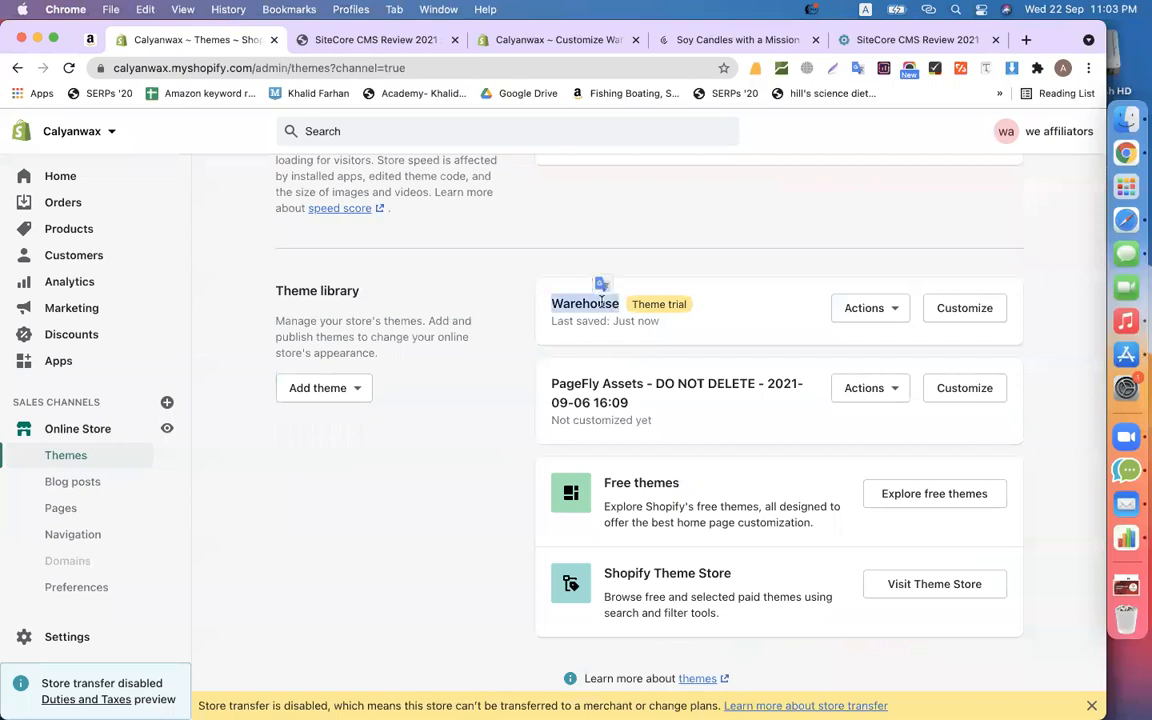
{"action": "left_click", "coordinate": [866, 314]}
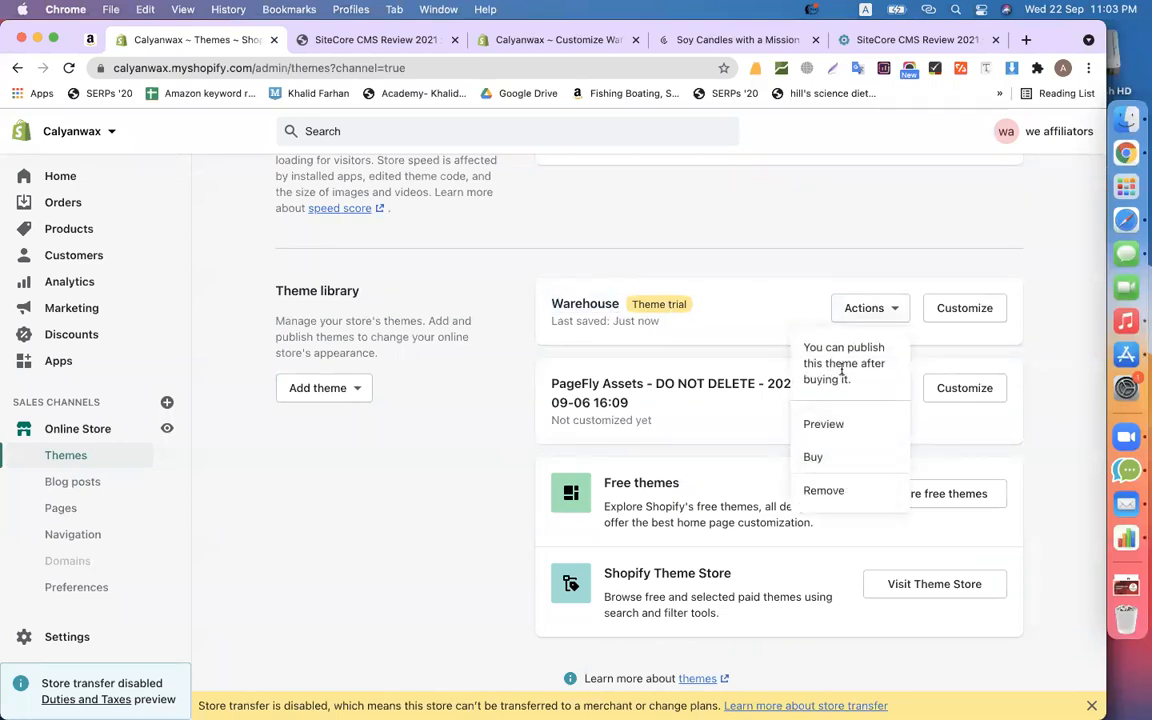
{"action": "left_click_drag", "start_coordinate": [853, 397], "coordinate": [802, 351]}
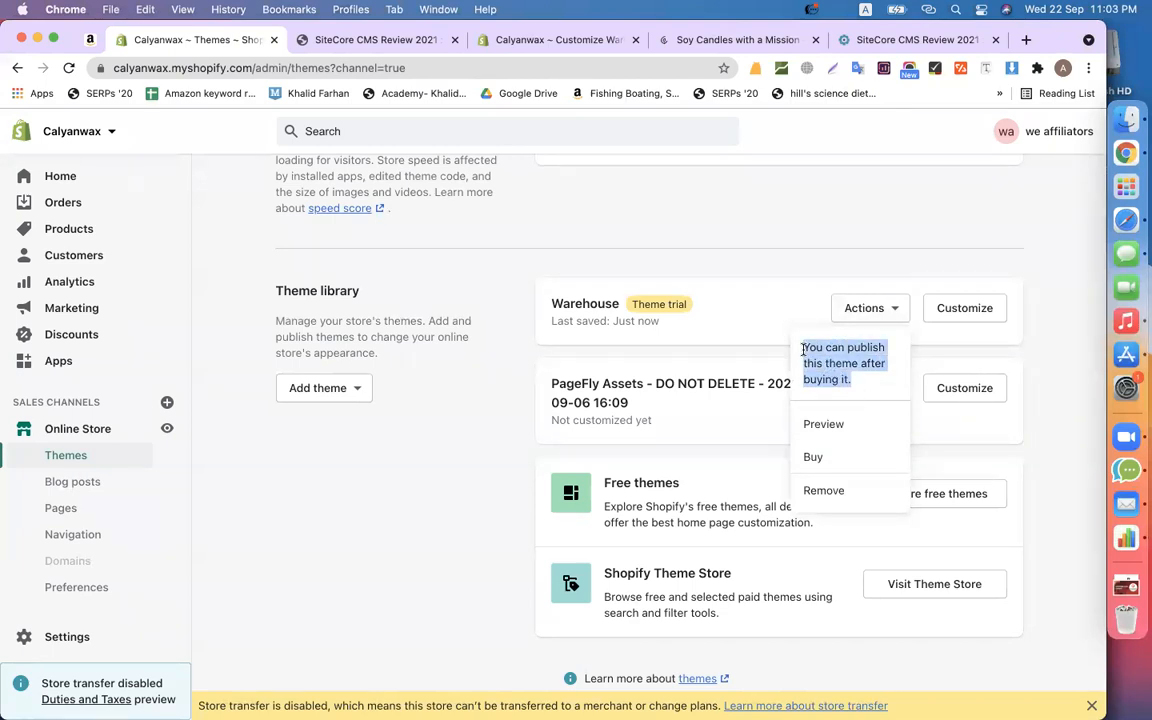
{"action": "left_click", "coordinate": [819, 424]}
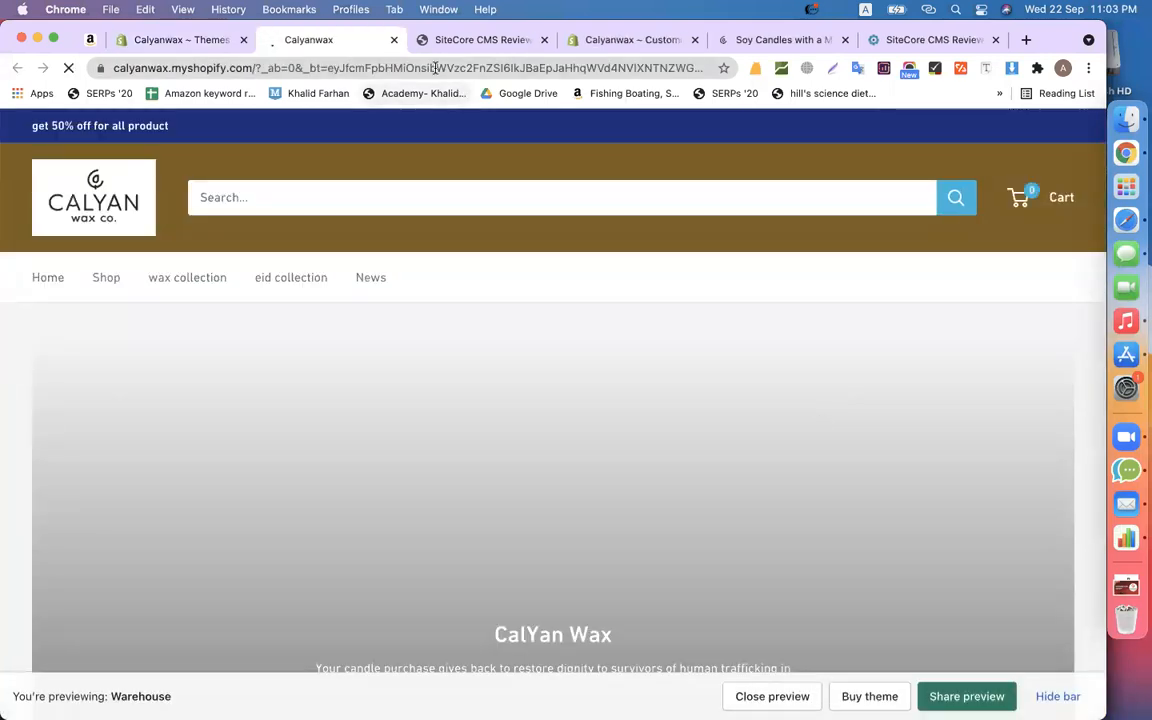
- Copy the preview page's web address and scroll through the Warehouse preview
{"action": "left_click", "coordinate": [436, 71]}
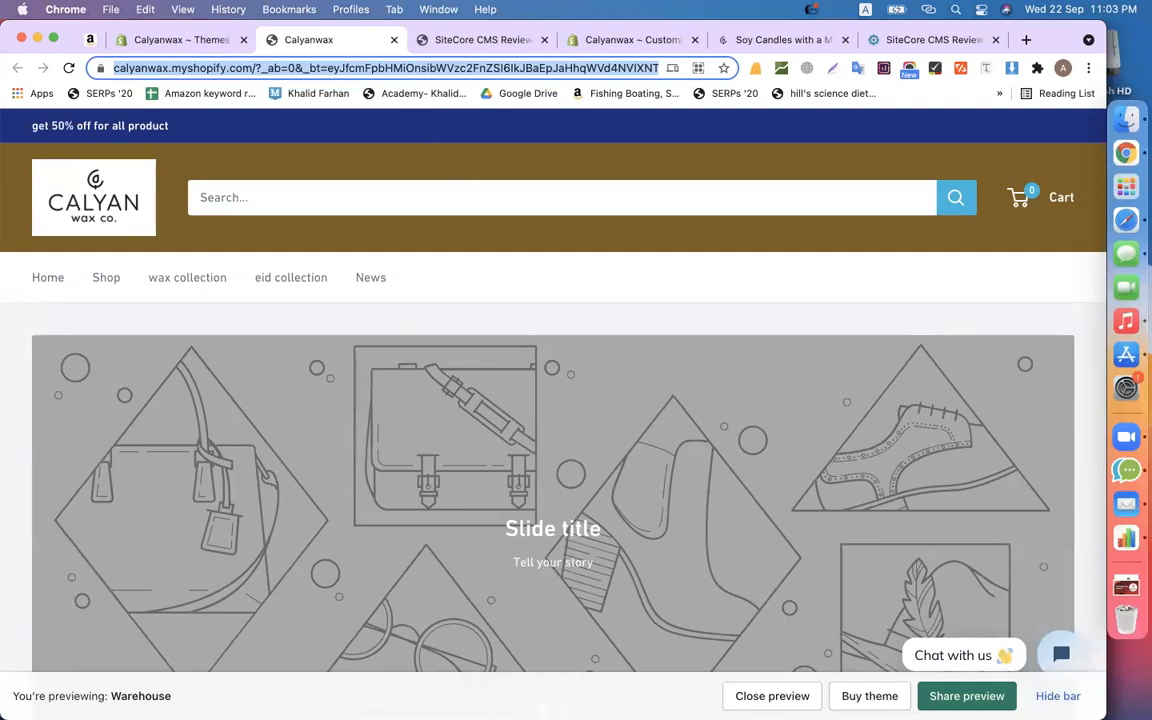
{"action": "left_click", "coordinate": [874, 311]}
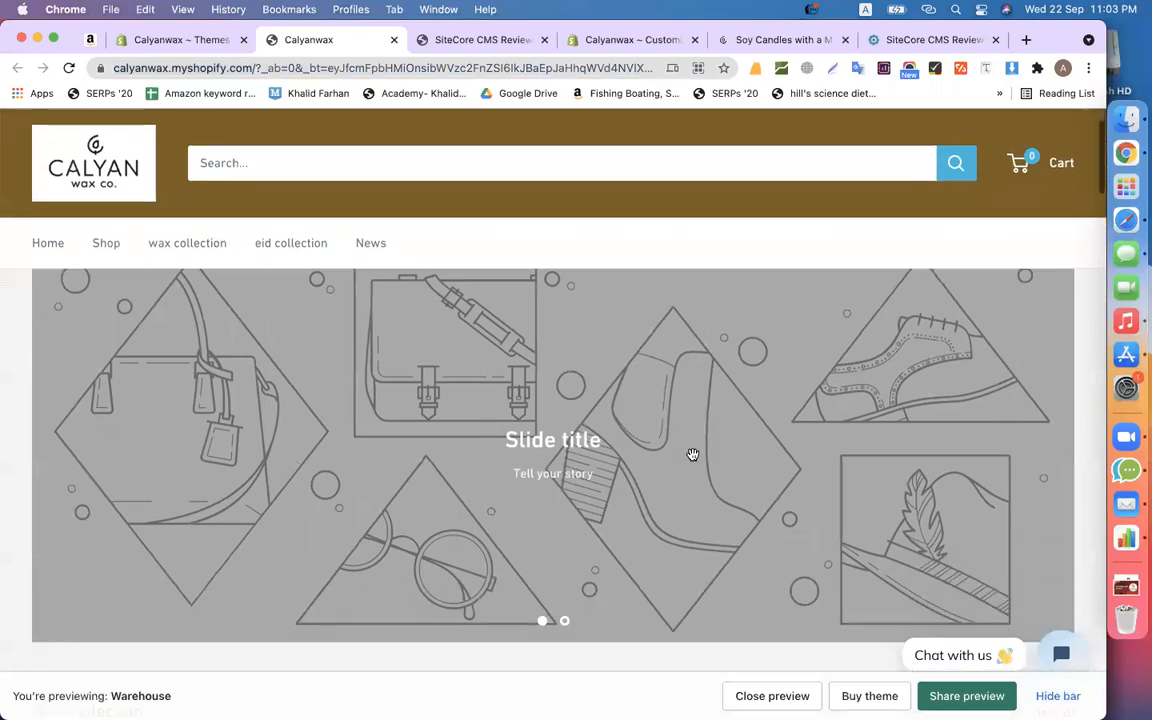
{"action": "scroll", "coordinate": [689, 453], "scroll_direction": "down", "scroll_amount": 5}
{"action": "scroll", "coordinate": [693, 458], "scroll_direction": "down", "scroll_amount": 15}
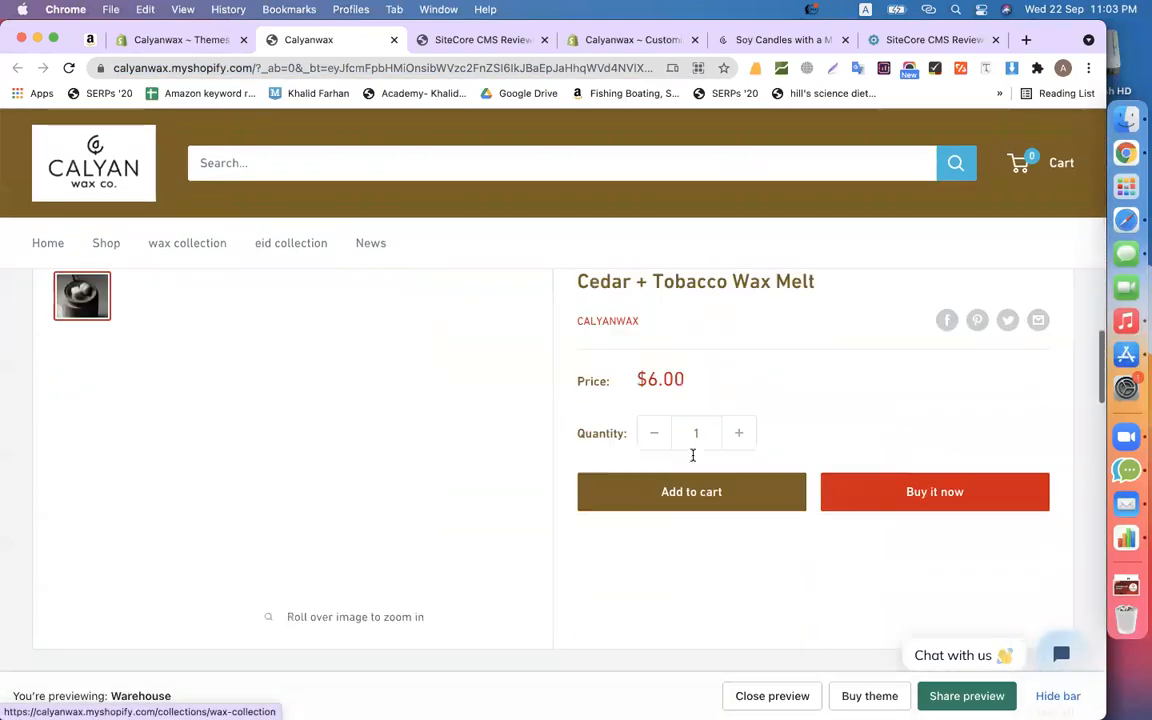
{"action": "scroll", "coordinate": [693, 459], "scroll_direction": "up", "scroll_amount": 15}
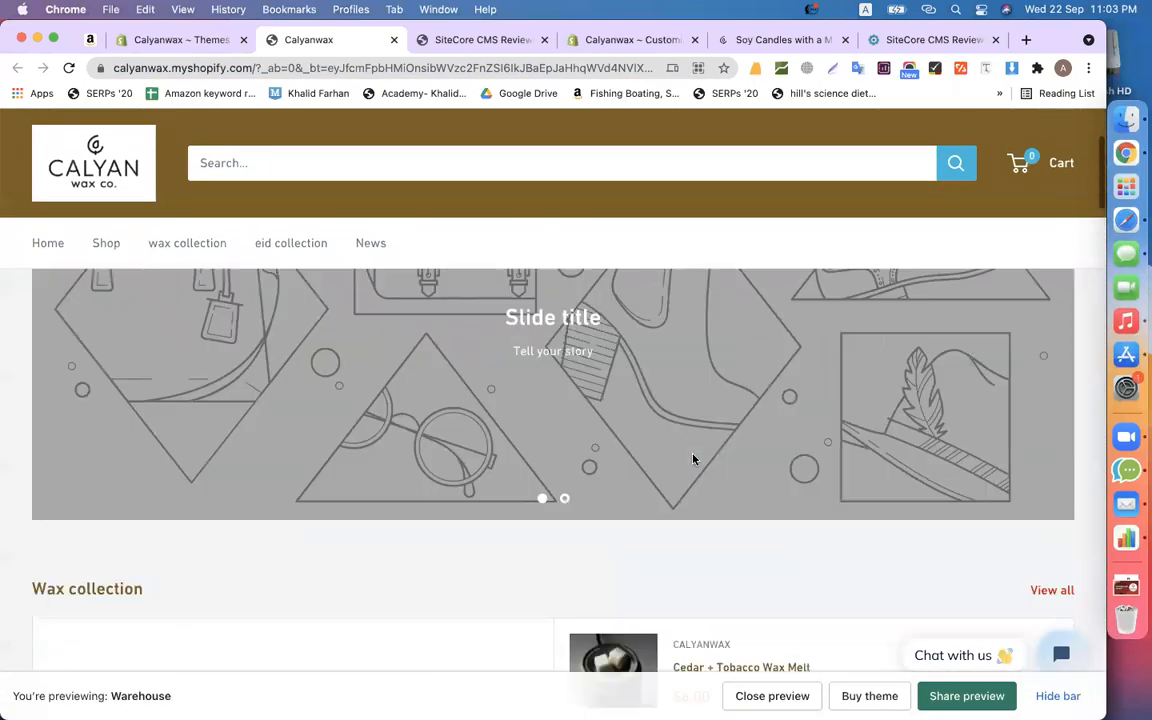
{"action": "scroll", "coordinate": [499, 541], "scroll_direction": "down", "scroll_amount": 8}
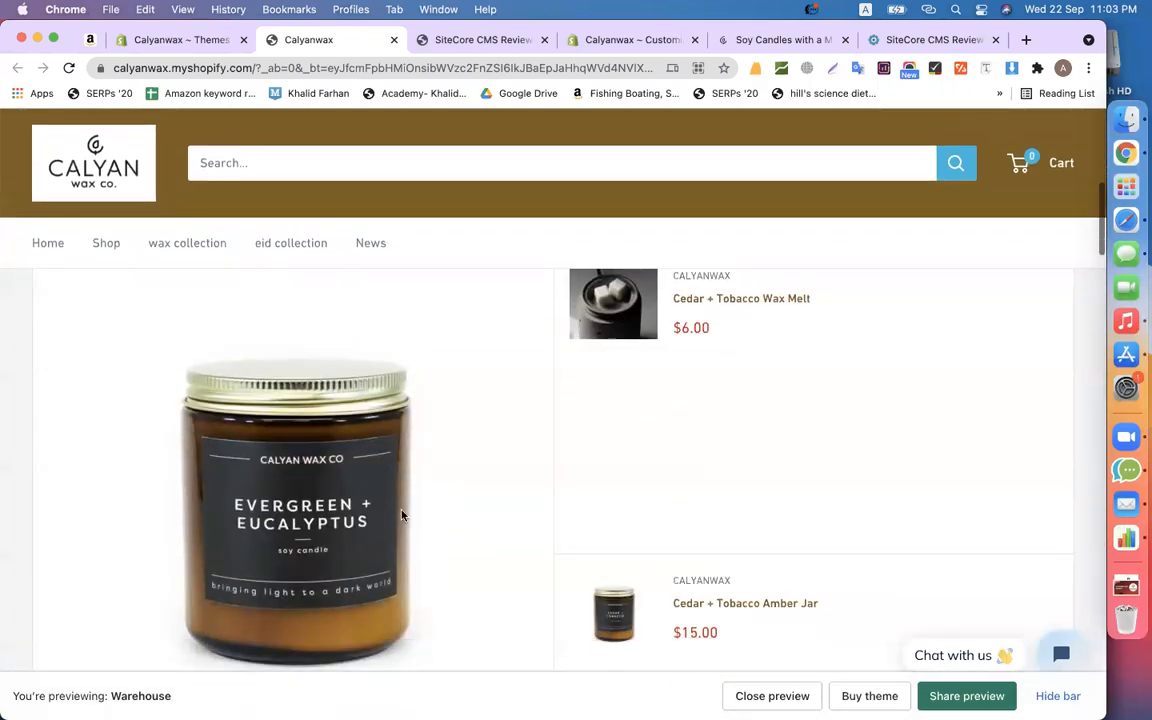
{"action": "scroll", "coordinate": [512, 447], "scroll_direction": "down", "scroll_amount": 5}
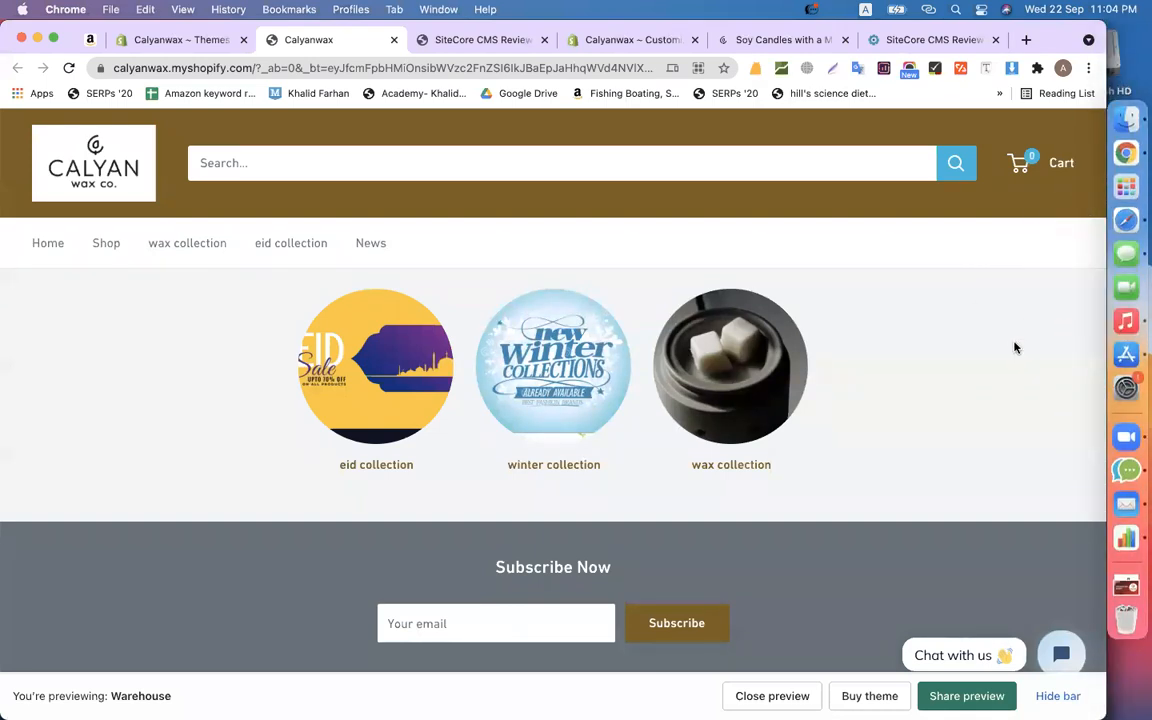
- Load the copied preview address in a new incognito window
{"action": "key", "text": "super+shift+n"}
{"action": "key", "text": "super+v"}
{"action": "key", "text": "Return"}
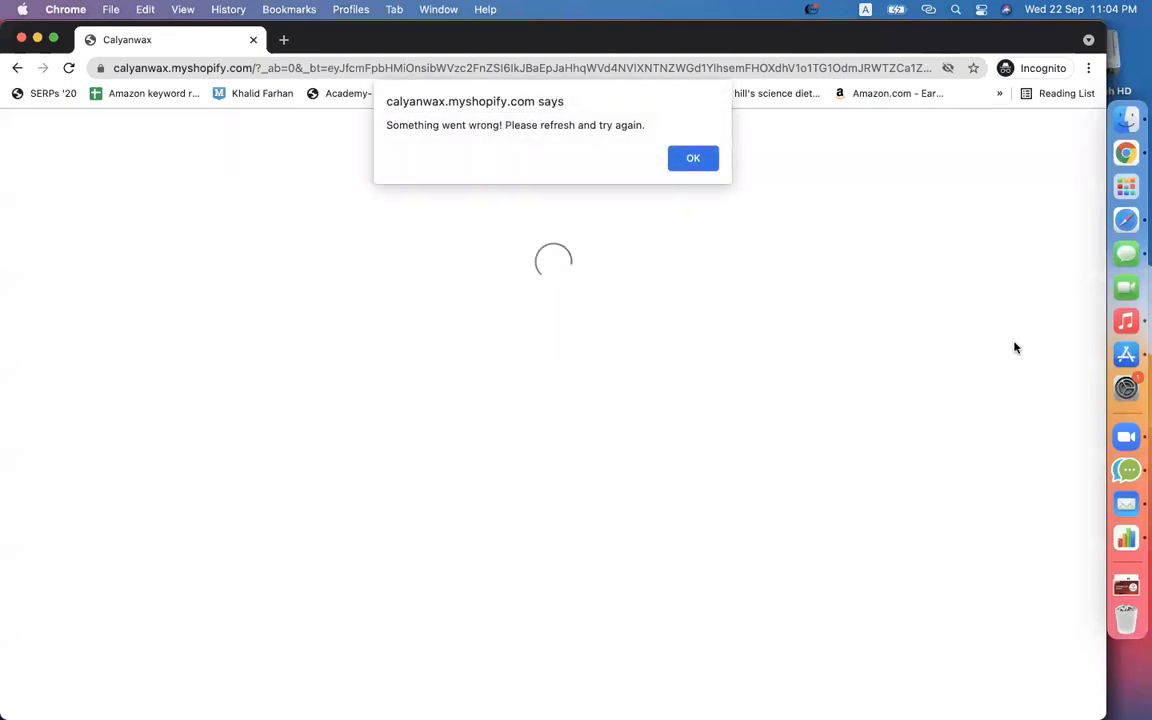
- Close the failed incognito window and copy the link from Share preview
{"action": "left_click", "coordinate": [693, 159]}
{"action": "left_click", "coordinate": [253, 40]}
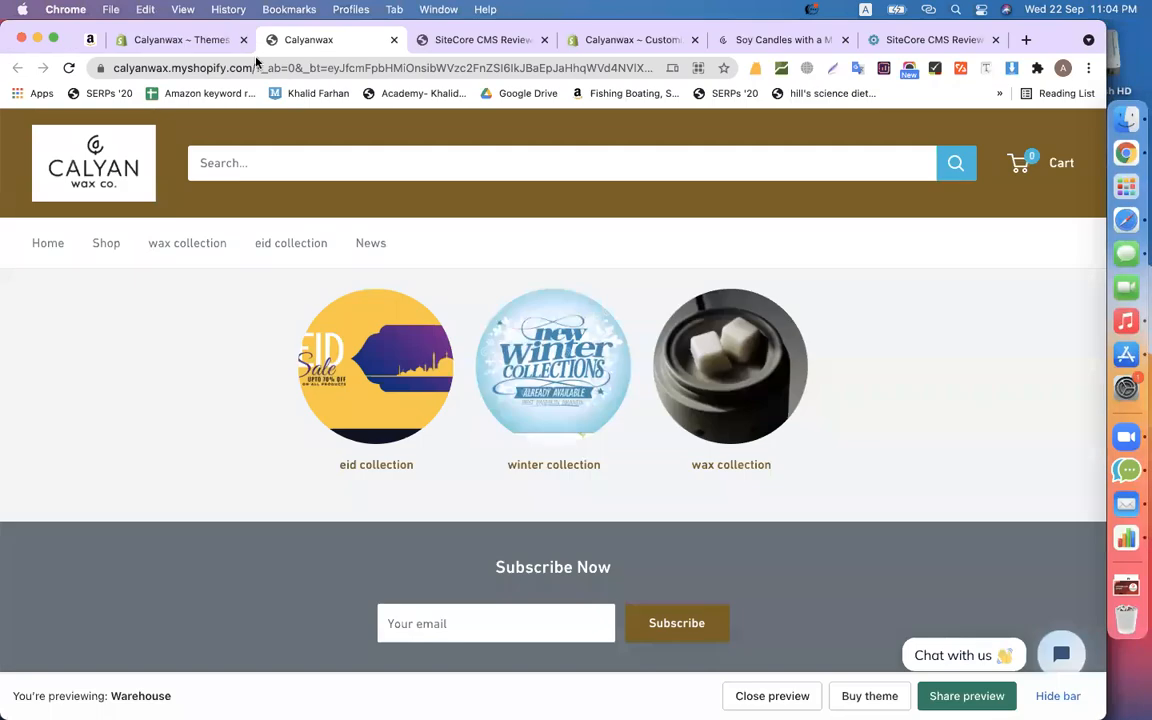
{"action": "left_click", "coordinate": [995, 700]}
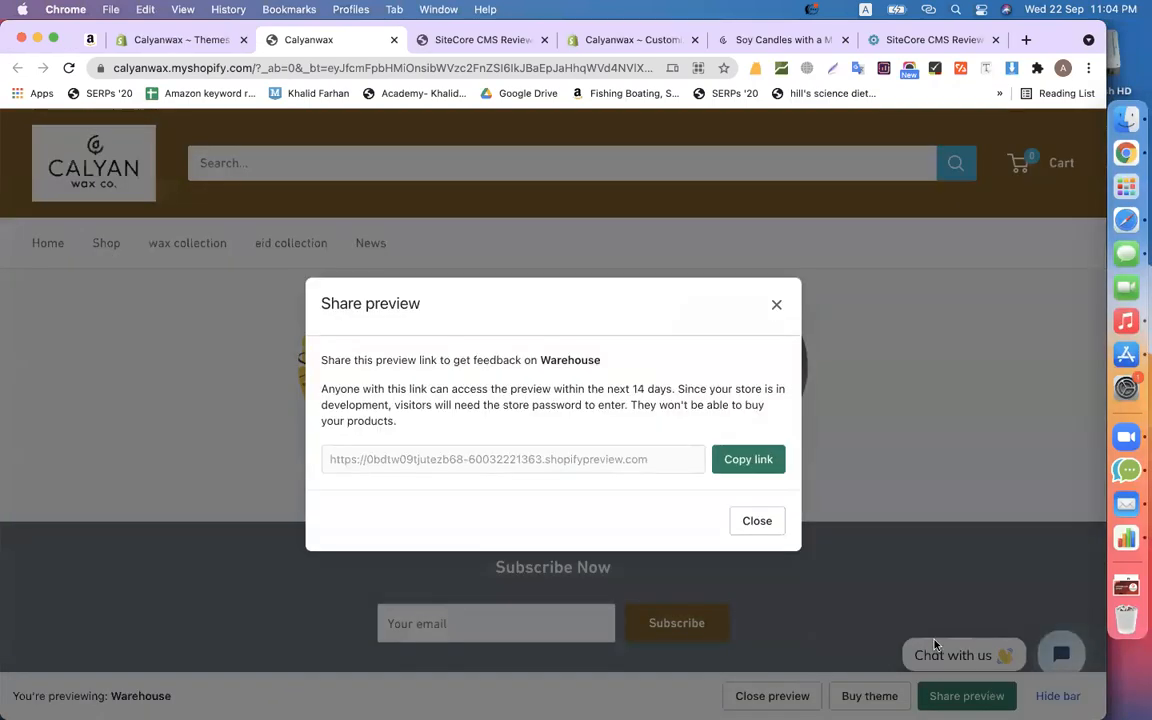
{"action": "left_click", "coordinate": [742, 459]}
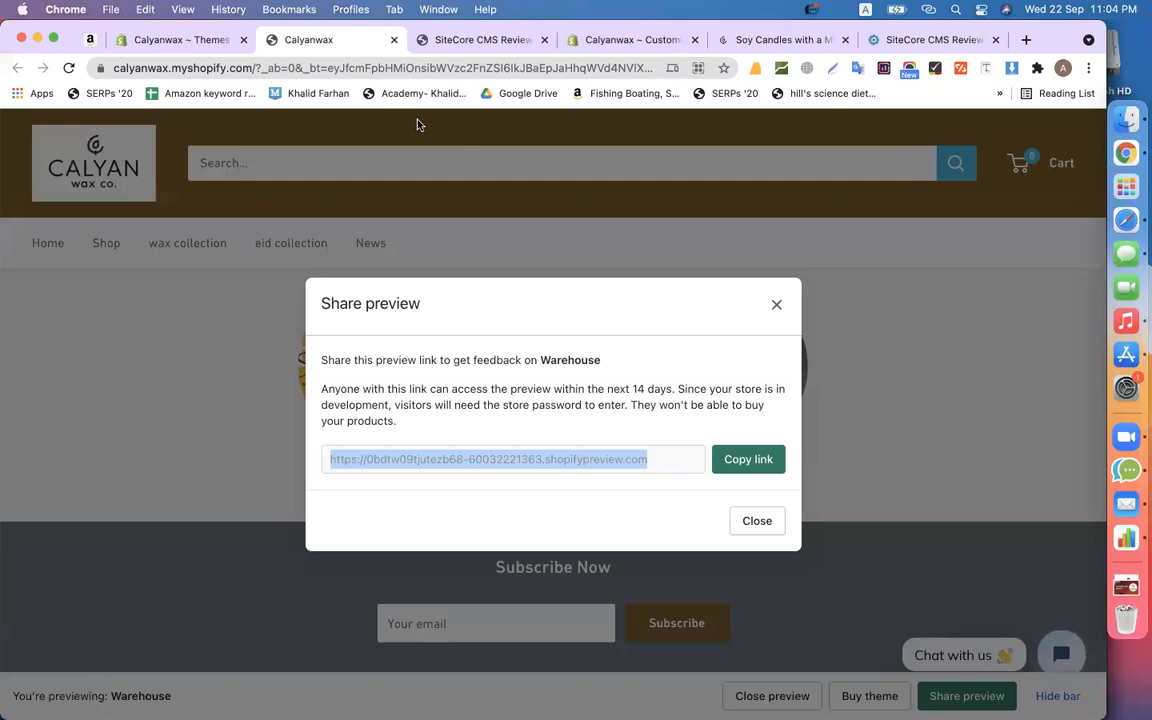
{"action": "left_click", "coordinate": [776, 305]}
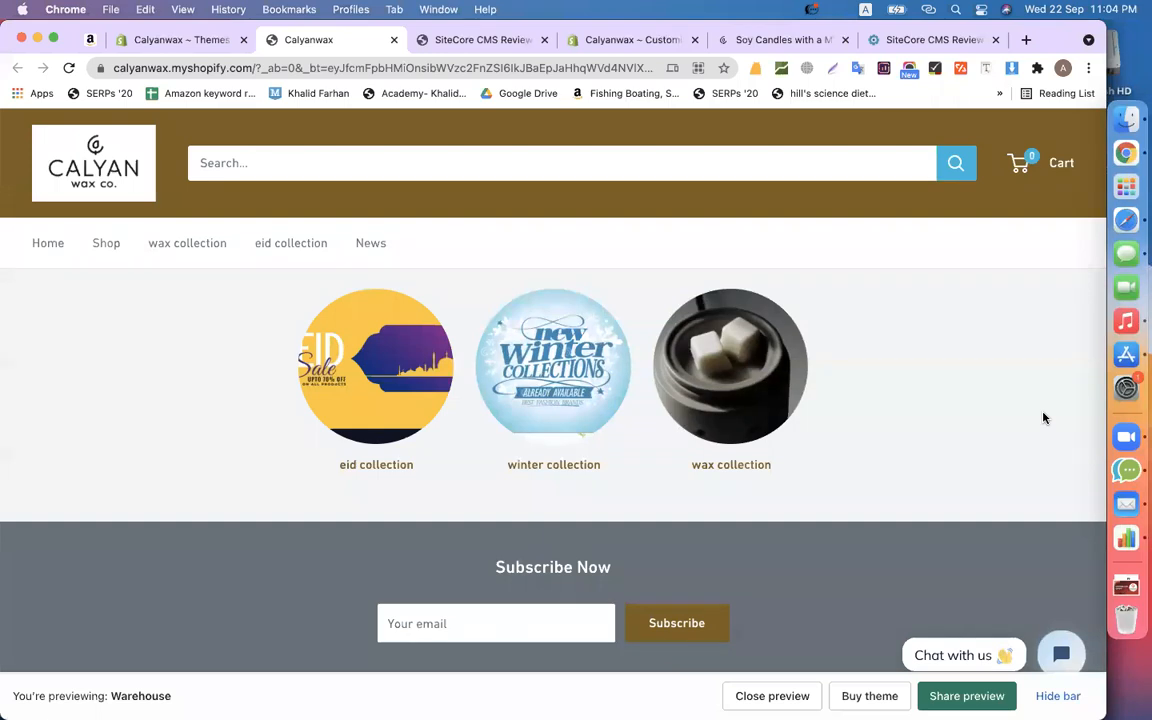
- Open the shared preview link in incognito, enter the store password, then close that window
{"action": "key", "text": "super+shift+n"}
{"action": "key", "text": "super+v"}
{"action": "key", "text": "Return"}
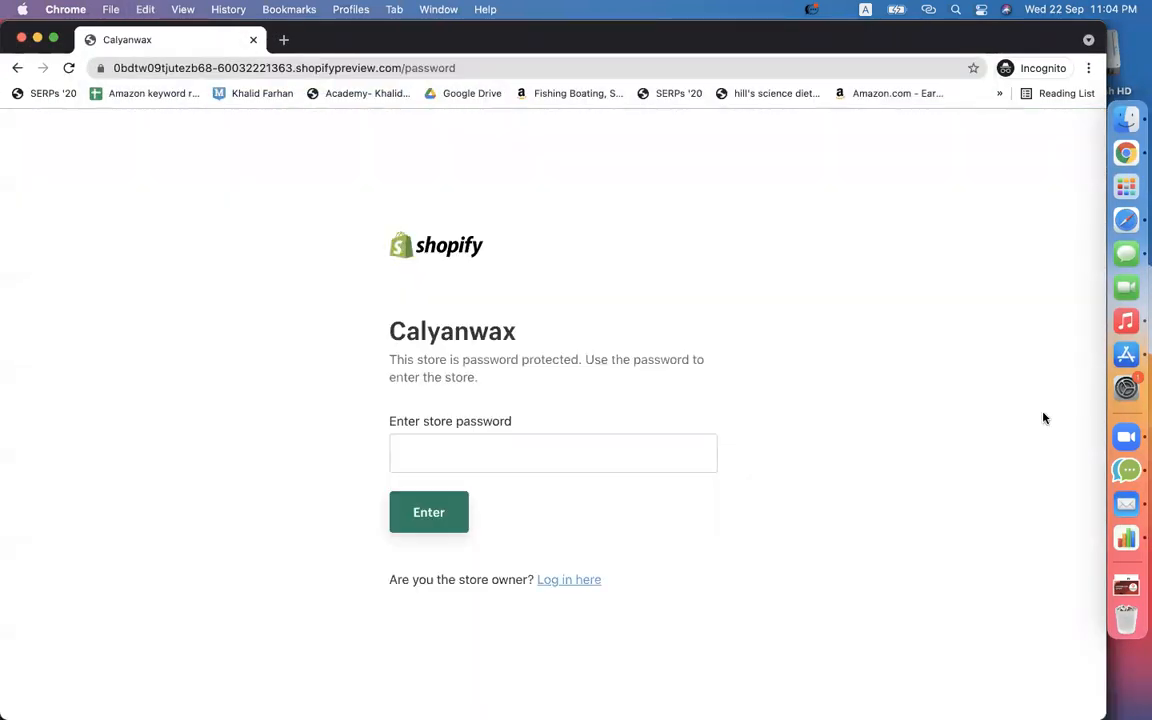
{"action": "left_click", "coordinate": [616, 451]}
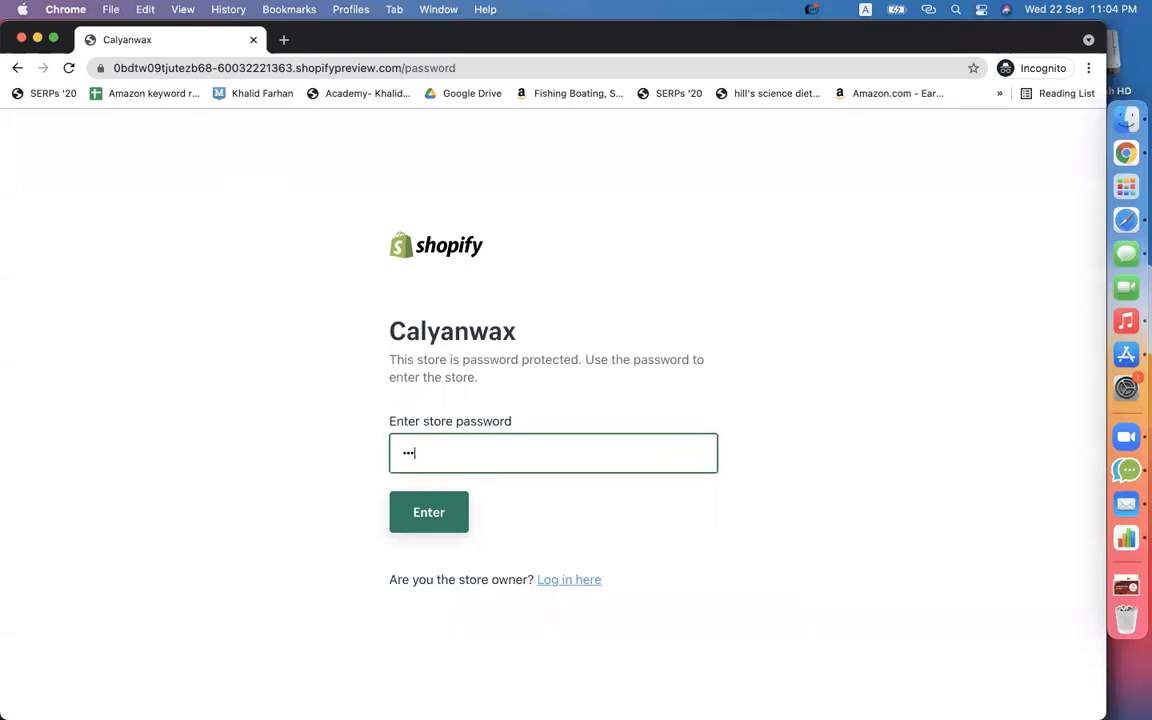
{"action": "type", "text": "a"}
{"action": "key", "text": "Return"}
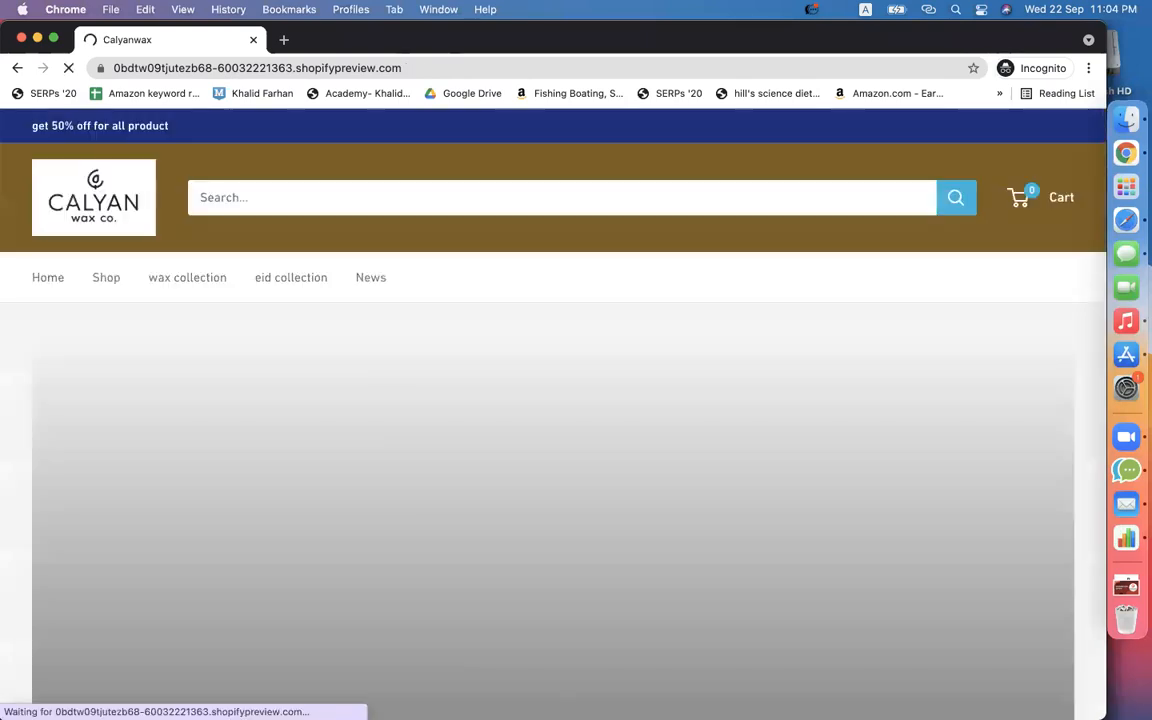
{"action": "left_click", "coordinate": [253, 40]}
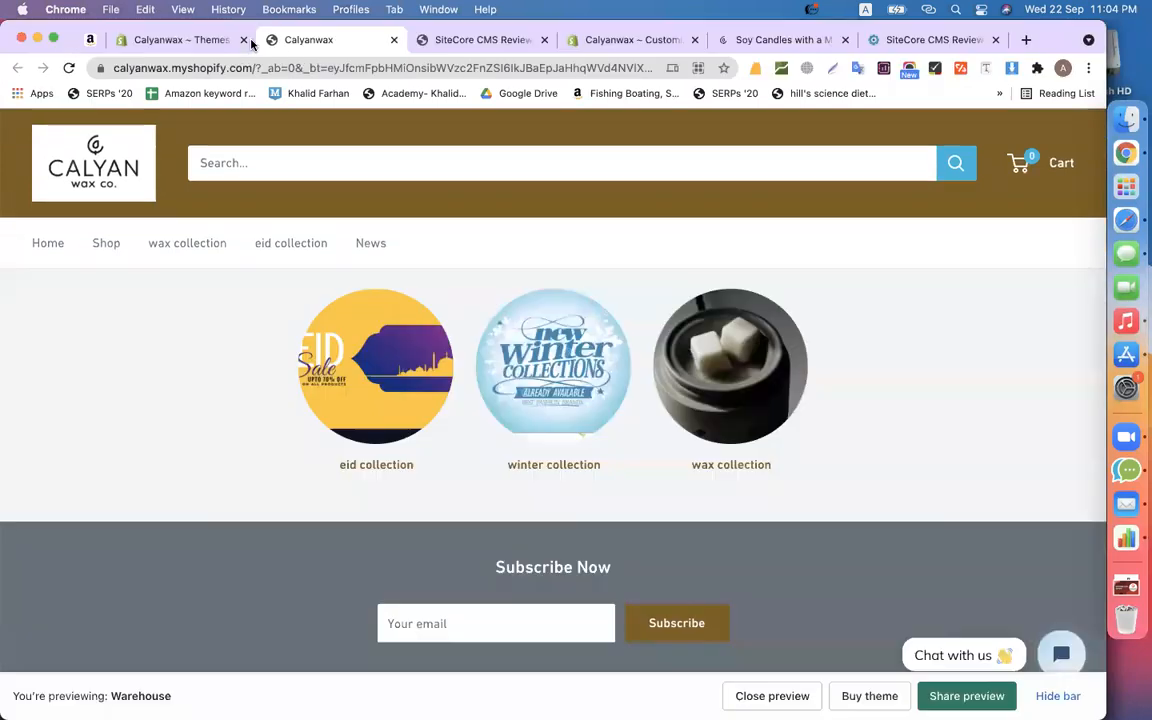
- Close the old preview tab and preview the Warehouse theme again from the Themes page
{"action": "left_click", "coordinate": [189, 40]}
{"action": "left_click", "coordinate": [394, 41]}
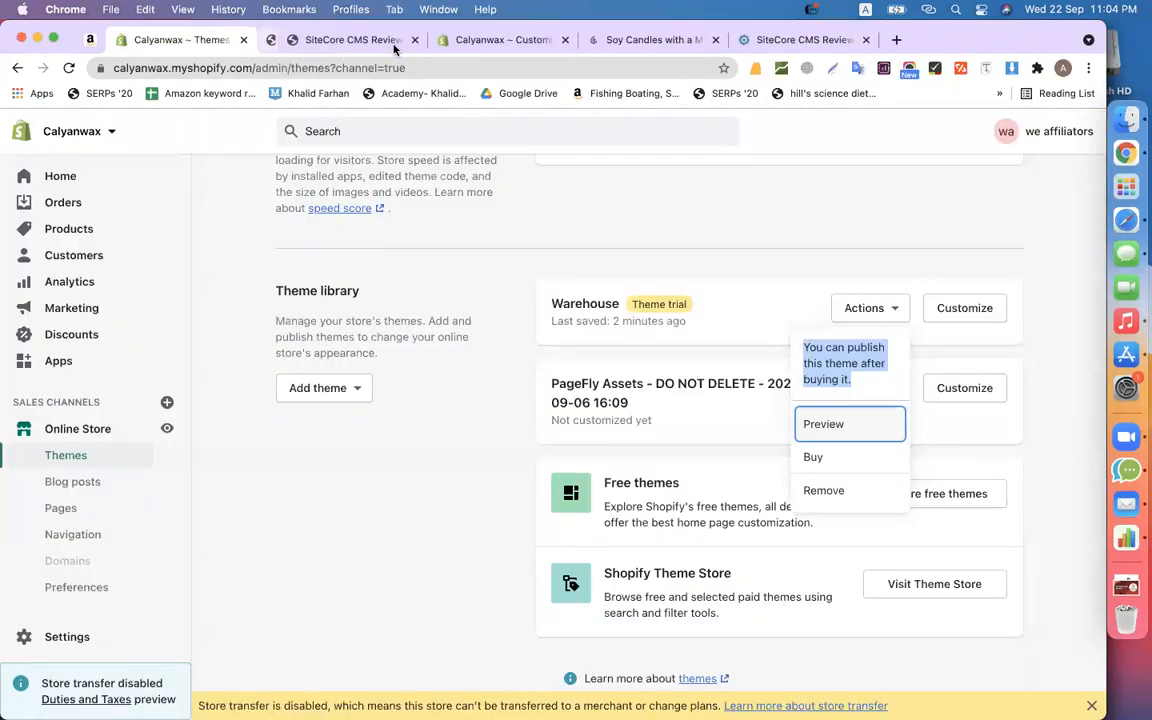
{"action": "left_click", "coordinate": [728, 245]}
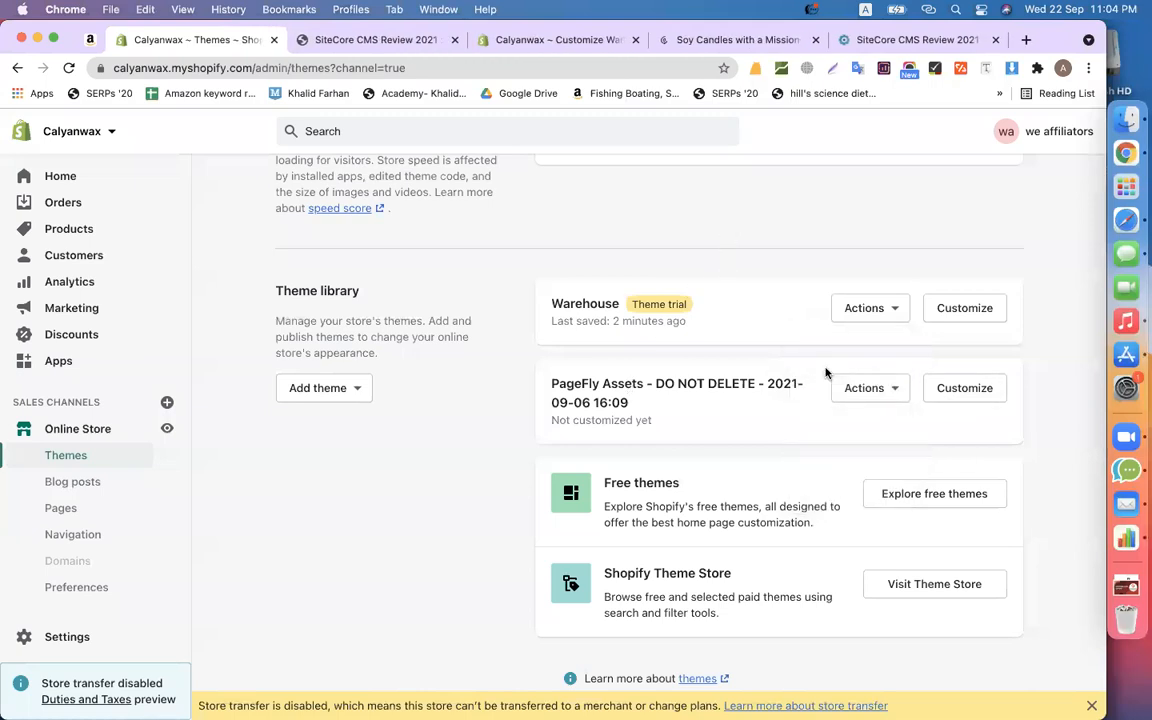
{"action": "left_click", "coordinate": [895, 313]}
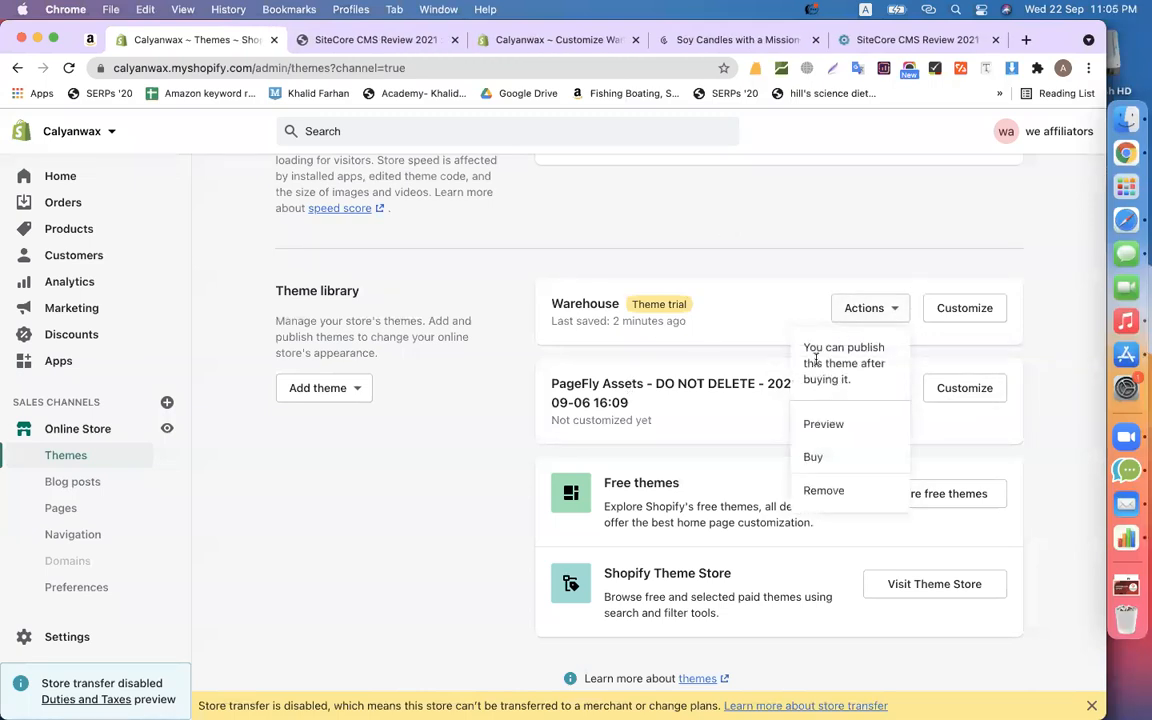
{"action": "left_click", "coordinate": [822, 425]}
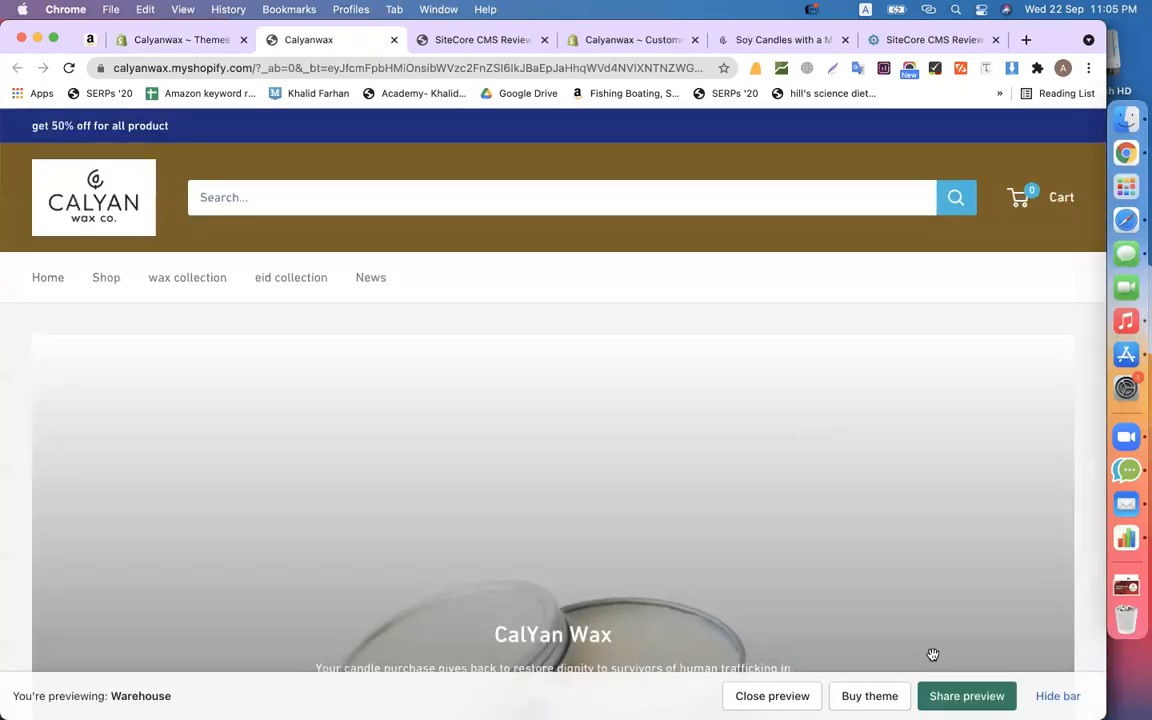
- Copy the shareable link from Share preview and close the dialog
{"action": "left_click", "coordinate": [958, 696]}
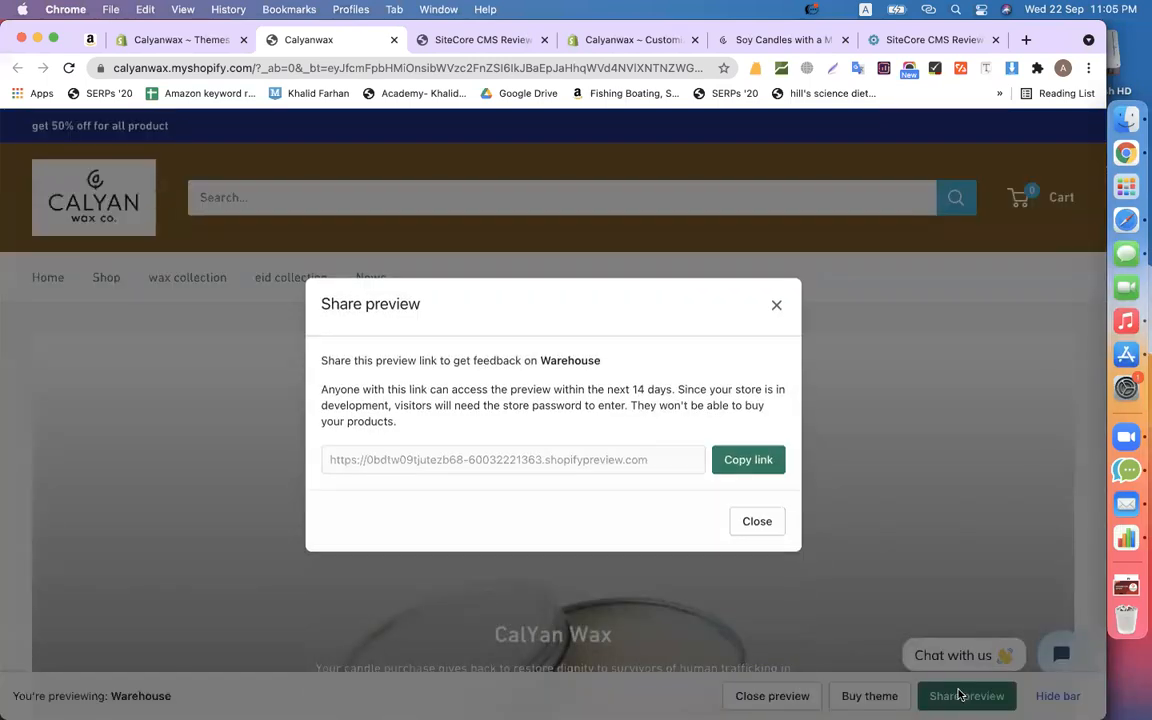
{"action": "left_click", "coordinate": [769, 459]}
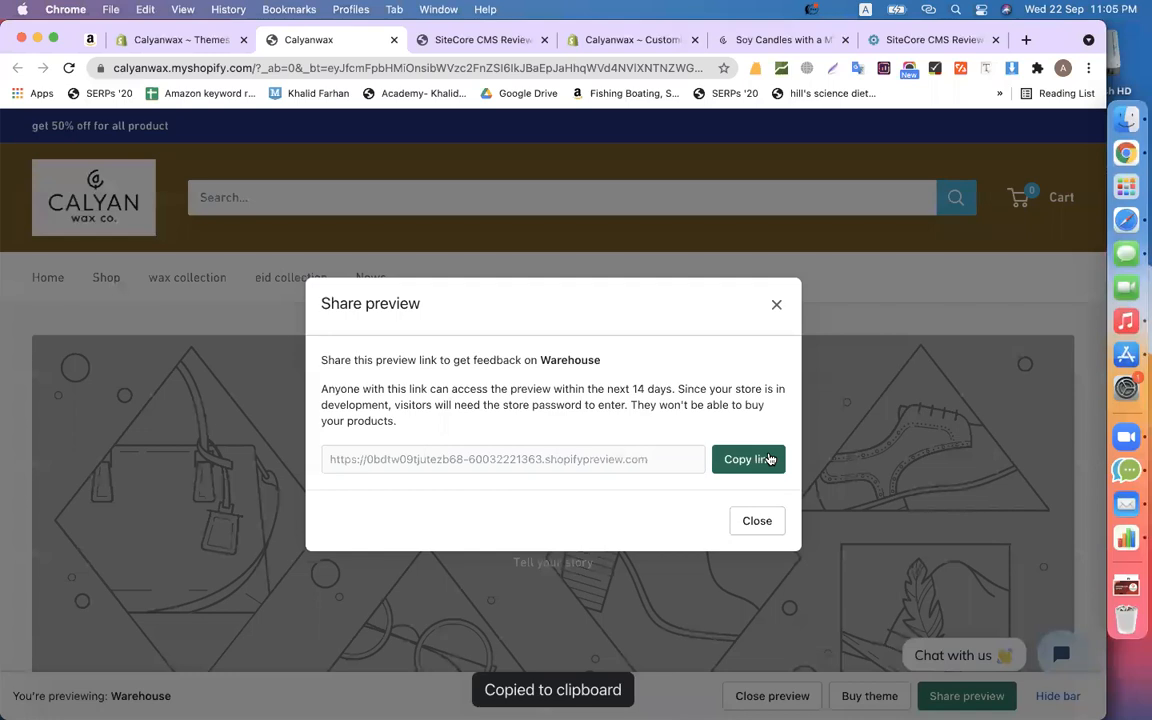
{"action": "left_click", "coordinate": [769, 459]}
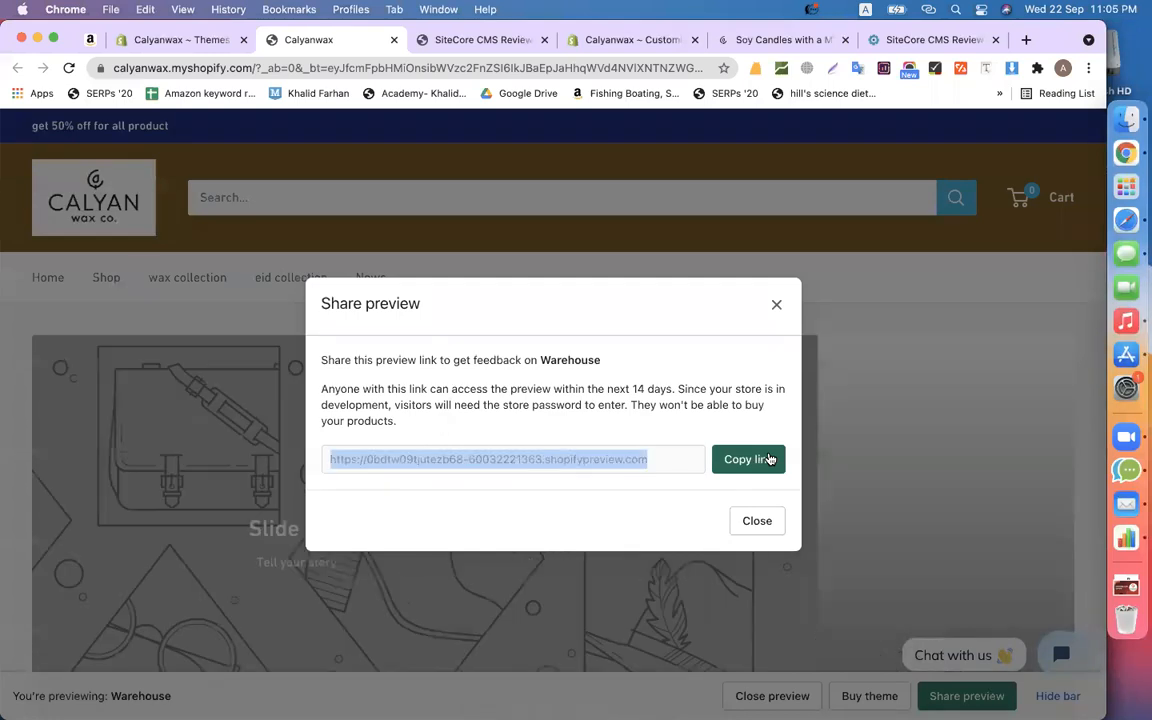
{"action": "left_click", "coordinate": [777, 306]}
{"action": "scroll", "coordinate": [746, 573], "scroll_direction": "down", "scroll_amount": 1}
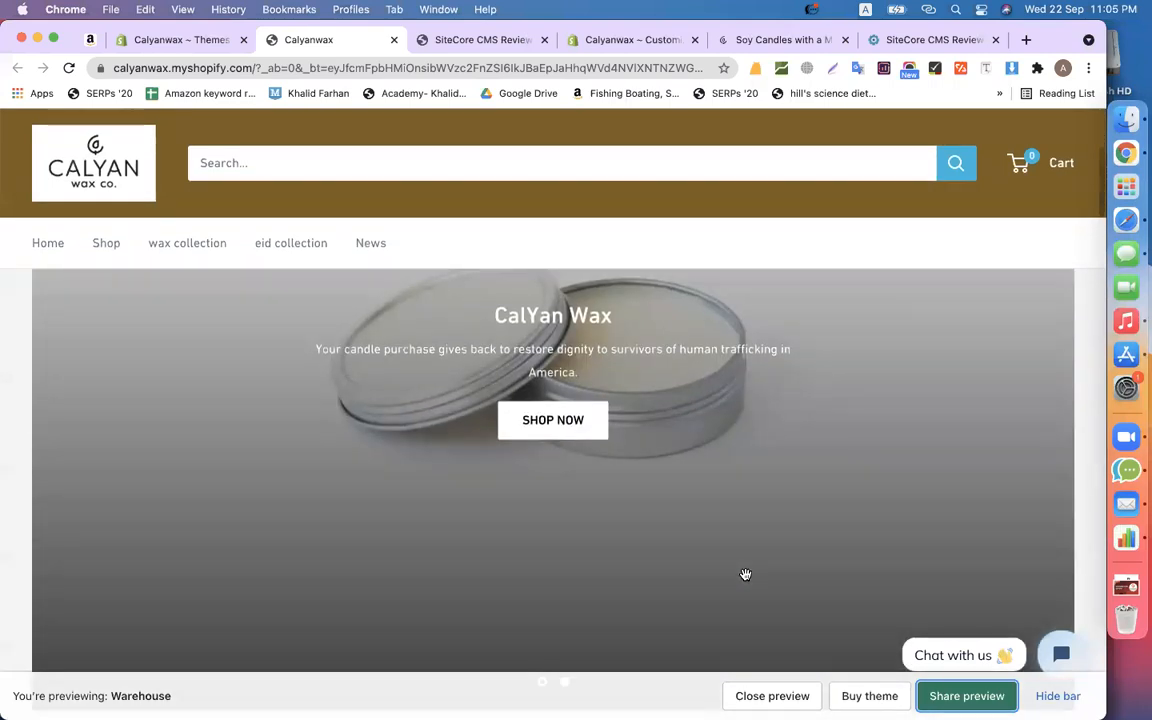
{"action": "scroll", "coordinate": [745, 574], "scroll_direction": "down", "scroll_amount": 5}
{"action": "scroll", "coordinate": [743, 576], "scroll_direction": "up", "scroll_amount": 6}
{"action": "scroll", "coordinate": [733, 560], "scroll_direction": "down", "scroll_amount": 10}
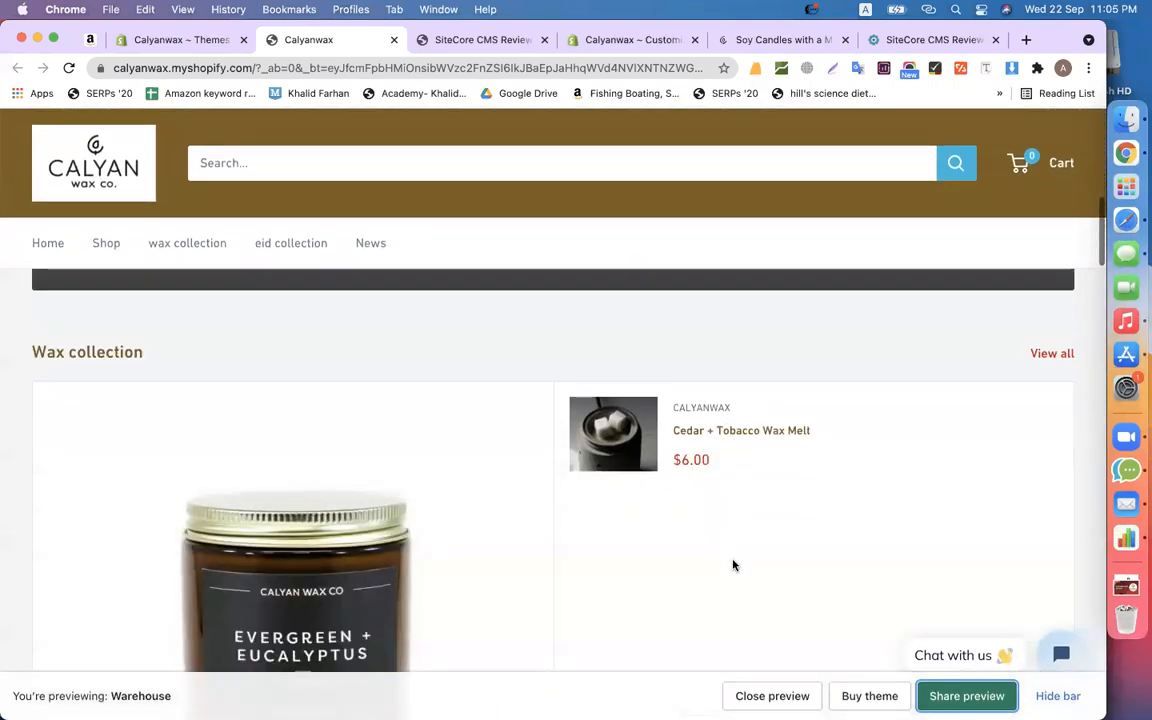
{"action": "scroll", "coordinate": [733, 565], "scroll_direction": "down", "scroll_amount": 8}
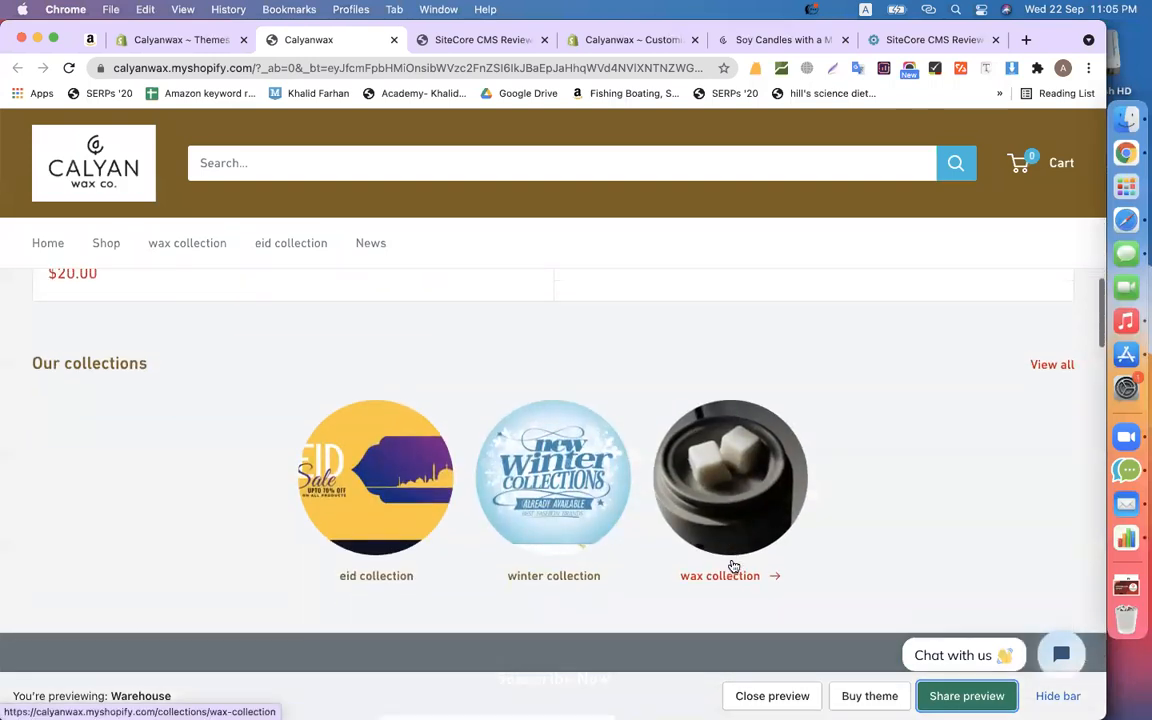
{"action": "scroll", "coordinate": [733, 565], "scroll_direction": "up", "scroll_amount": 3}
{"action": "scroll", "coordinate": [733, 565], "scroll_direction": "down", "scroll_amount": 6}
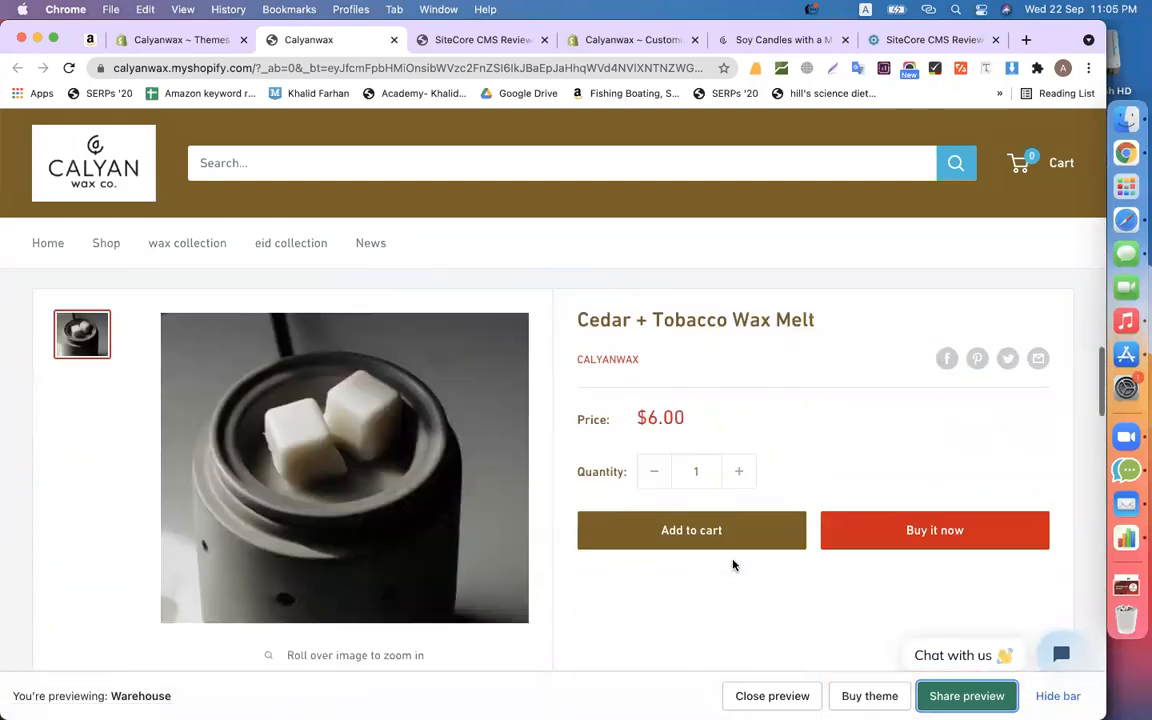
{"action": "scroll", "coordinate": [733, 565], "scroll_direction": "up", "scroll_amount": 2}
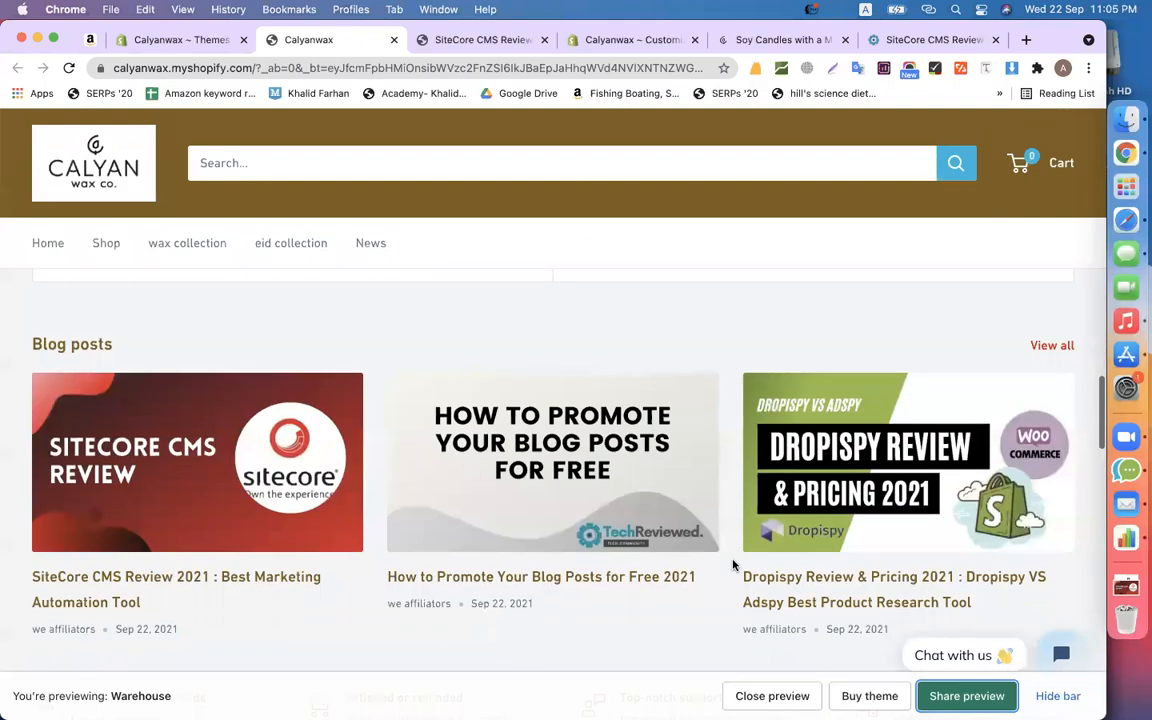
{"action": "scroll", "coordinate": [733, 565], "scroll_direction": "down", "scroll_amount": 5}
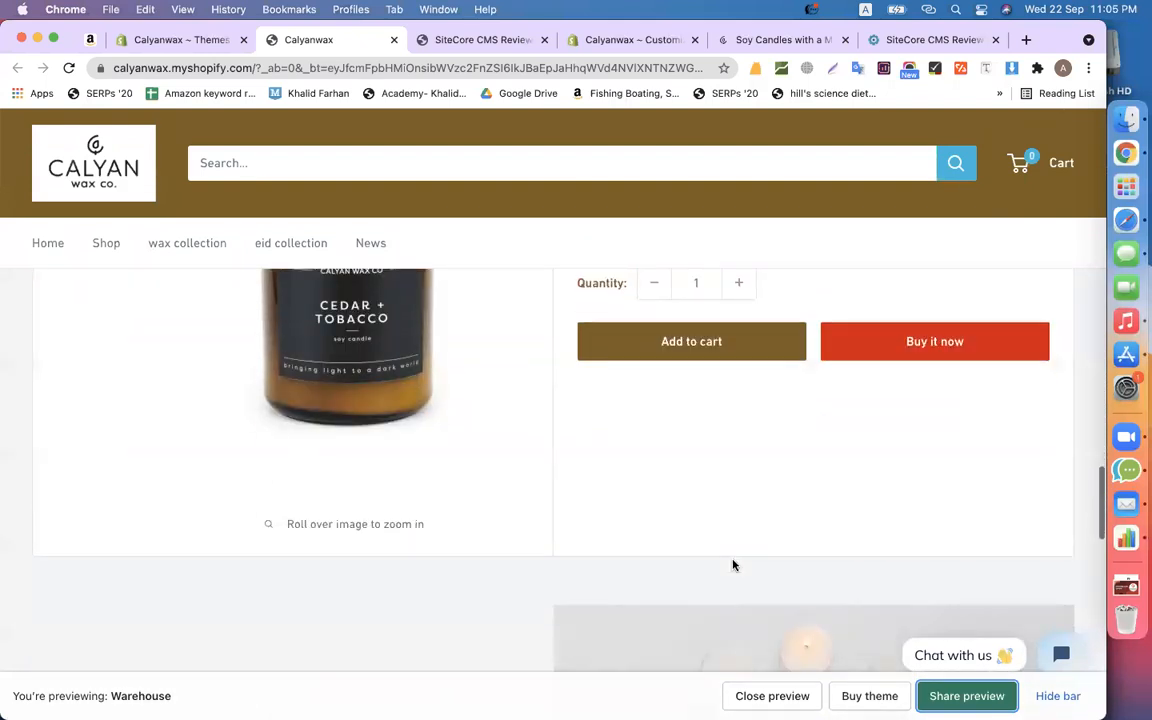
{"action": "scroll", "coordinate": [733, 565], "scroll_direction": "down", "scroll_amount": 8}
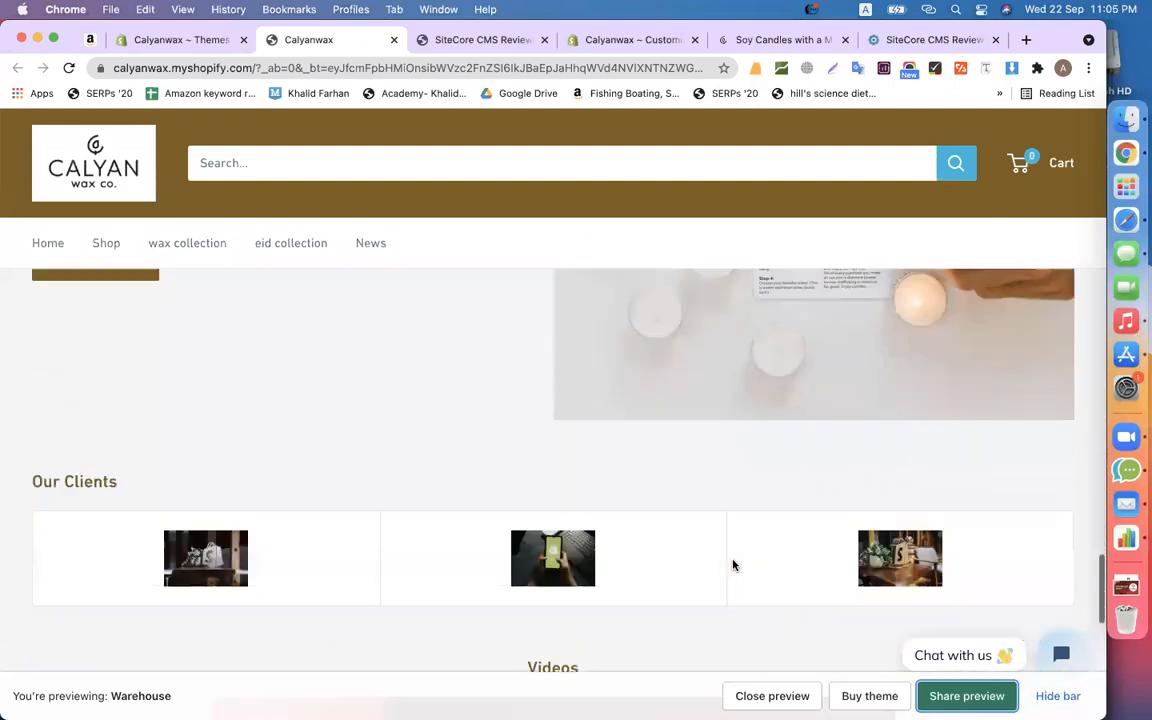
{"action": "scroll", "coordinate": [733, 565], "scroll_direction": "up", "scroll_amount": 3}
{"action": "scroll", "coordinate": [733, 565], "scroll_direction": "down", "scroll_amount": 4}
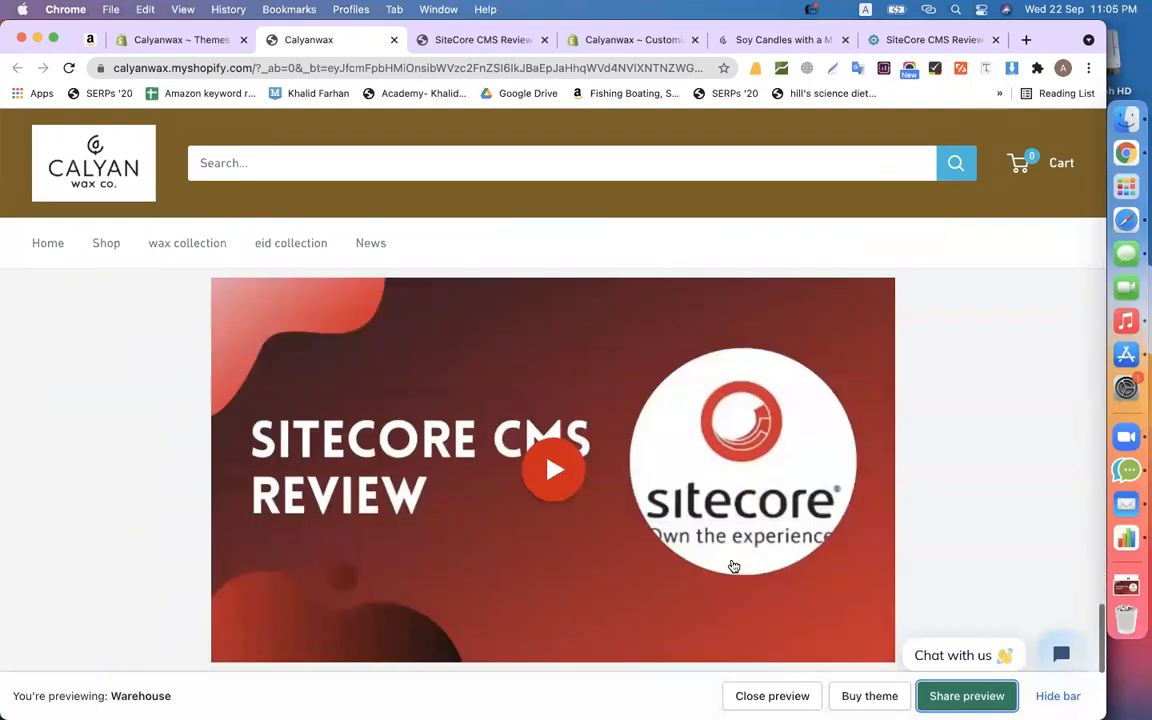
{"action": "scroll", "coordinate": [733, 565], "scroll_direction": "down", "scroll_amount": 4}
{"action": "scroll", "coordinate": [733, 565], "scroll_direction": "up", "scroll_amount": 10}
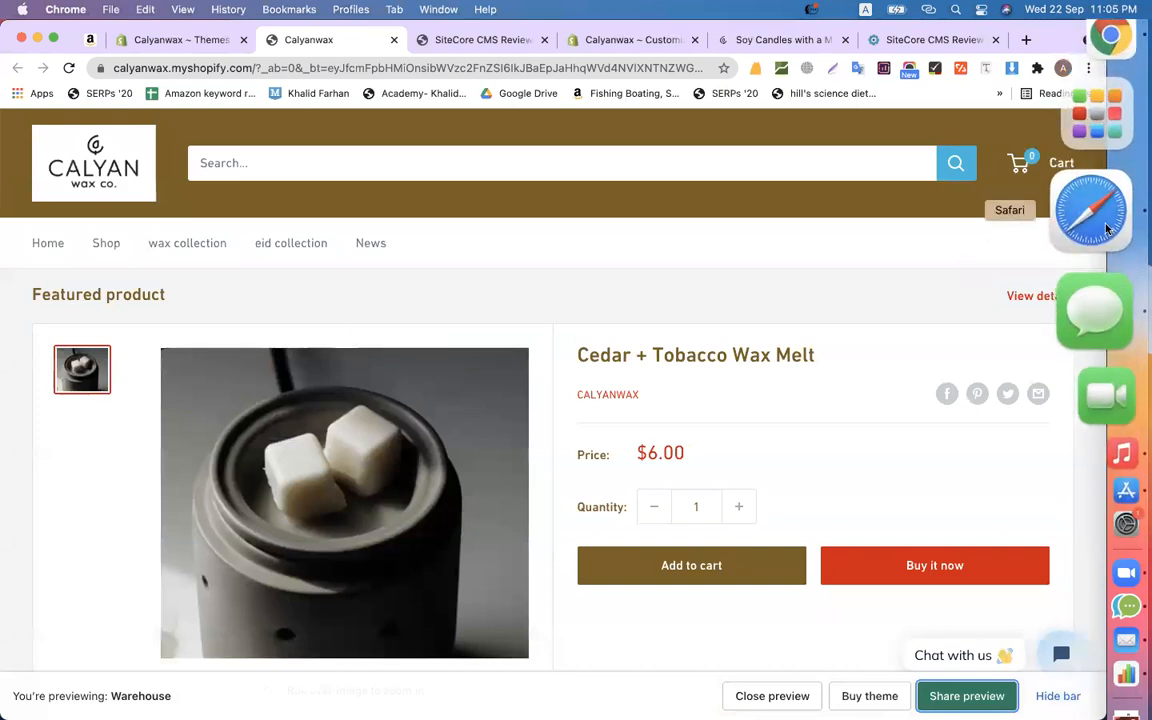
{"action": "scroll", "coordinate": [687, 278], "scroll_direction": "up", "scroll_amount": 5}
{"action": "left_click", "coordinate": [452, 37]}
{"action": "left_click", "coordinate": [373, 40]}
{"action": "scroll", "coordinate": [450, 283], "scroll_direction": "up", "scroll_amount": 5}
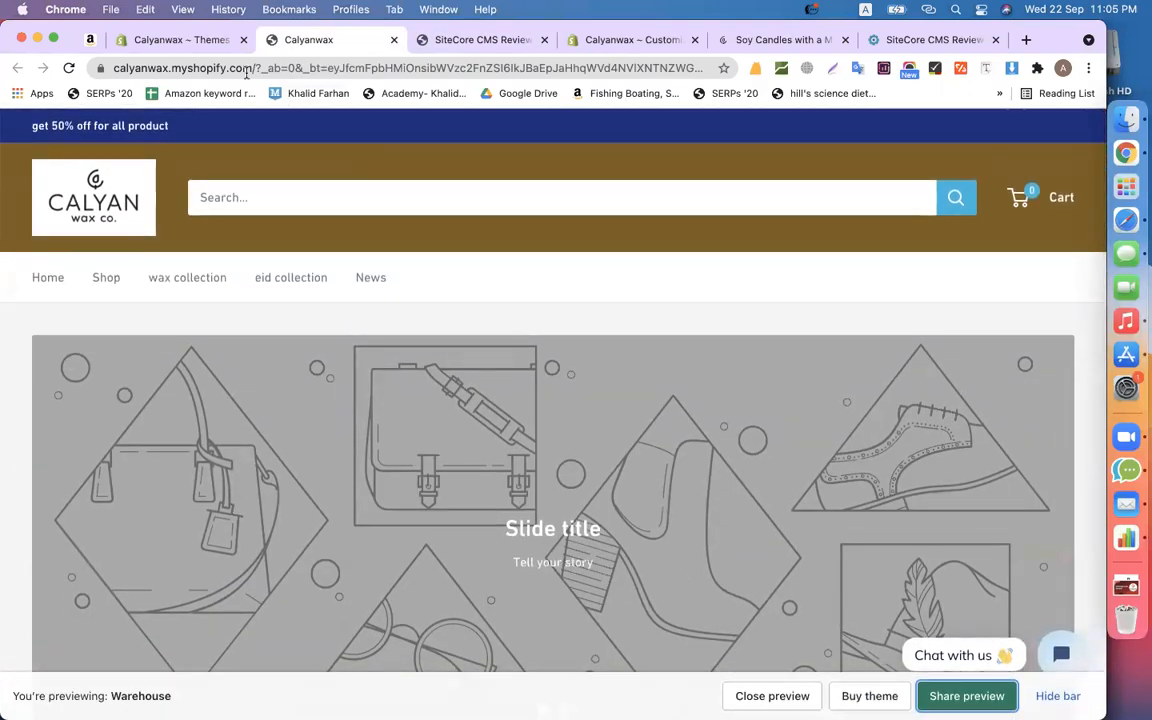
- Dismiss the preview's error alert and close the broken Warehouse theme preview tab
{"action": "left_click", "coordinate": [189, 41]}
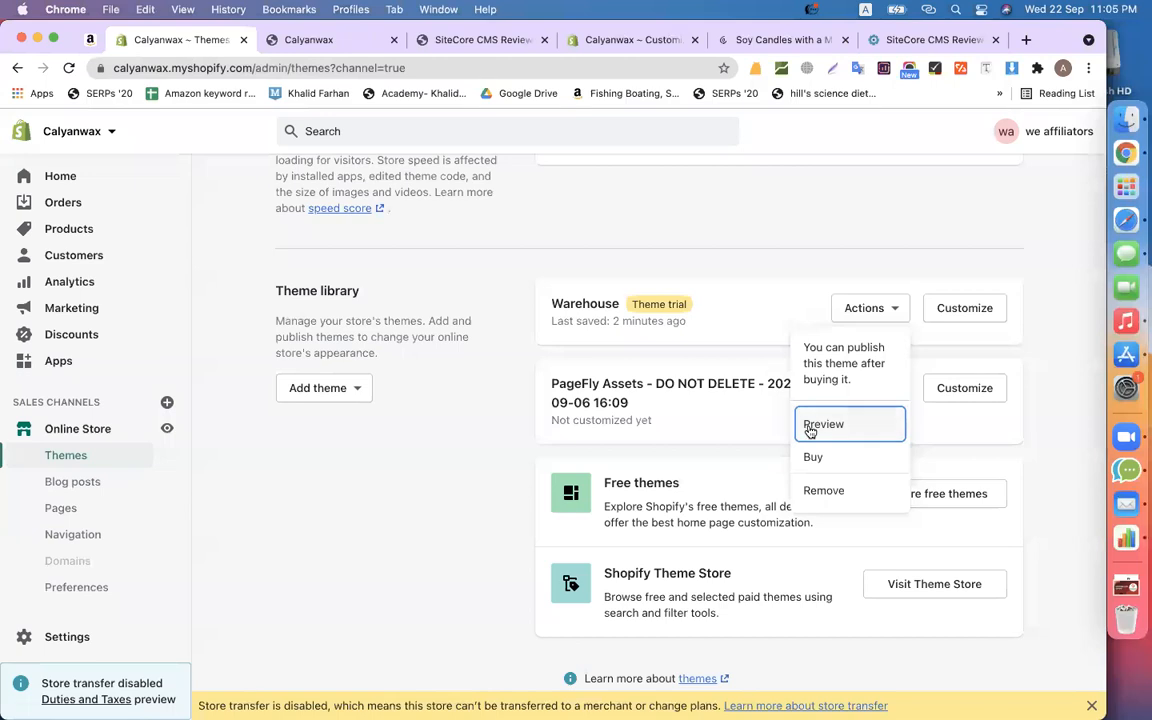
{"action": "left_click", "coordinate": [445, 477]}
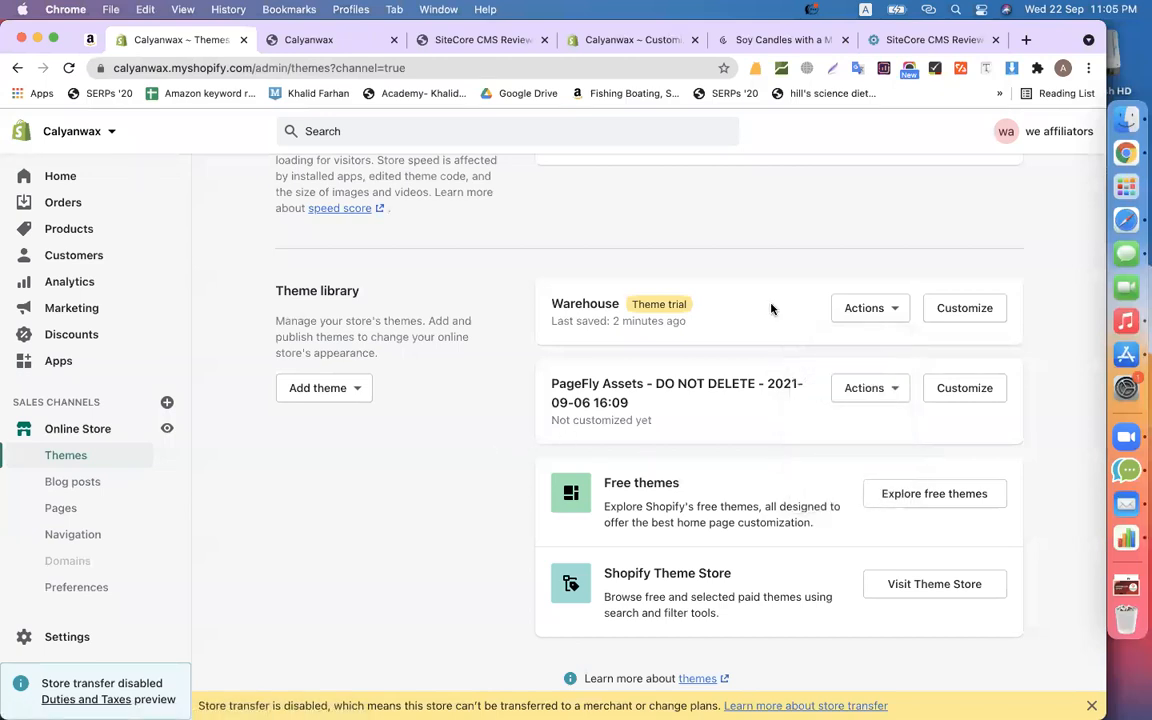
{"action": "left_click", "coordinate": [866, 306]}
{"action": "left_click", "coordinate": [751, 208]}
{"action": "left_click", "coordinate": [316, 45]}
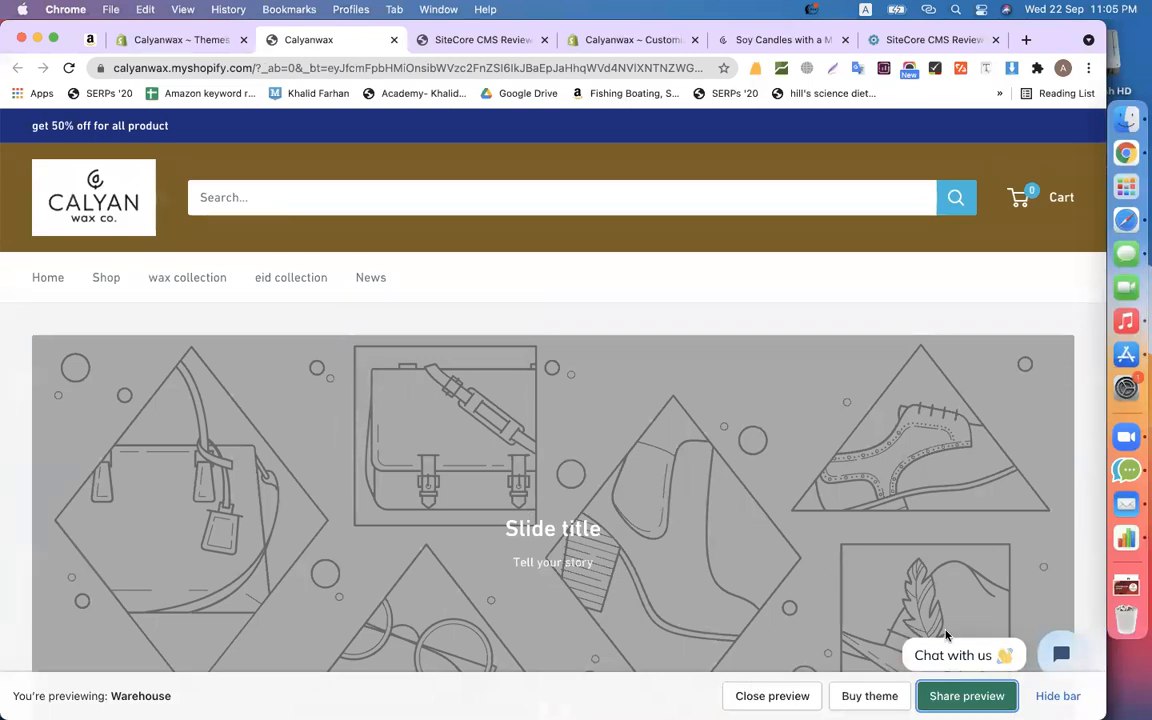
{"action": "left_click", "coordinate": [769, 696]}
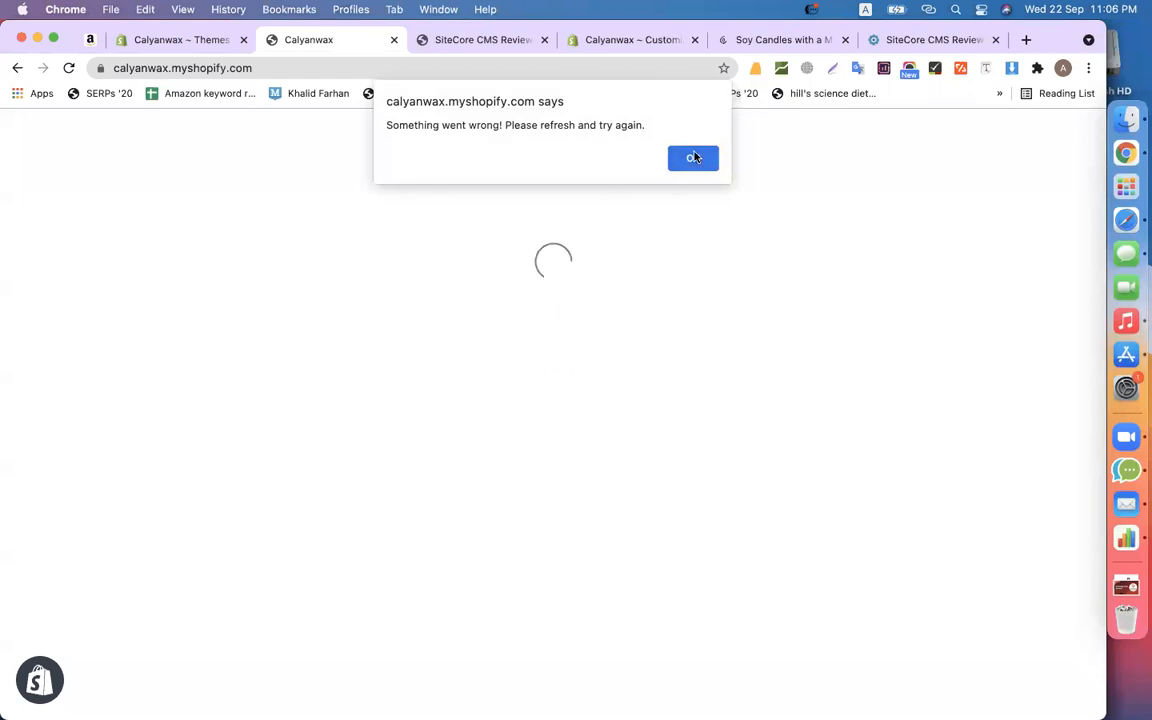
{"action": "left_click", "coordinate": [695, 157]}
{"action": "left_click", "coordinate": [394, 40]}
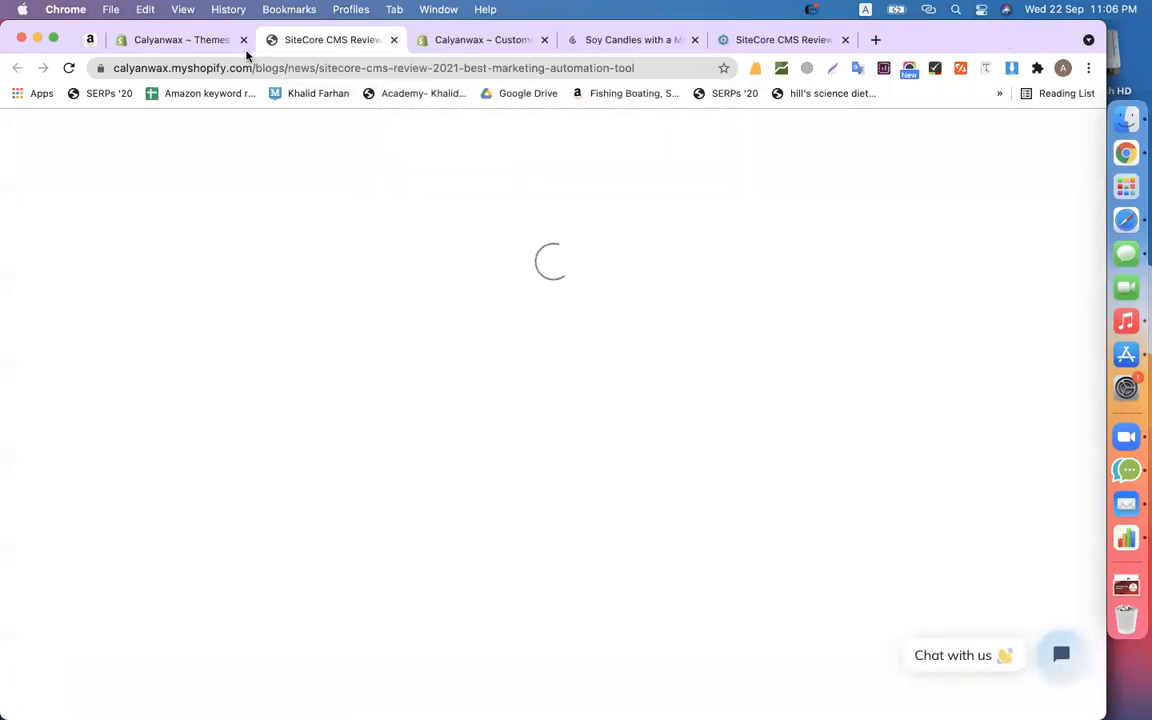
- Reopen the Warehouse theme preview and copy its shareable preview link
{"action": "left_click", "coordinate": [186, 41]}
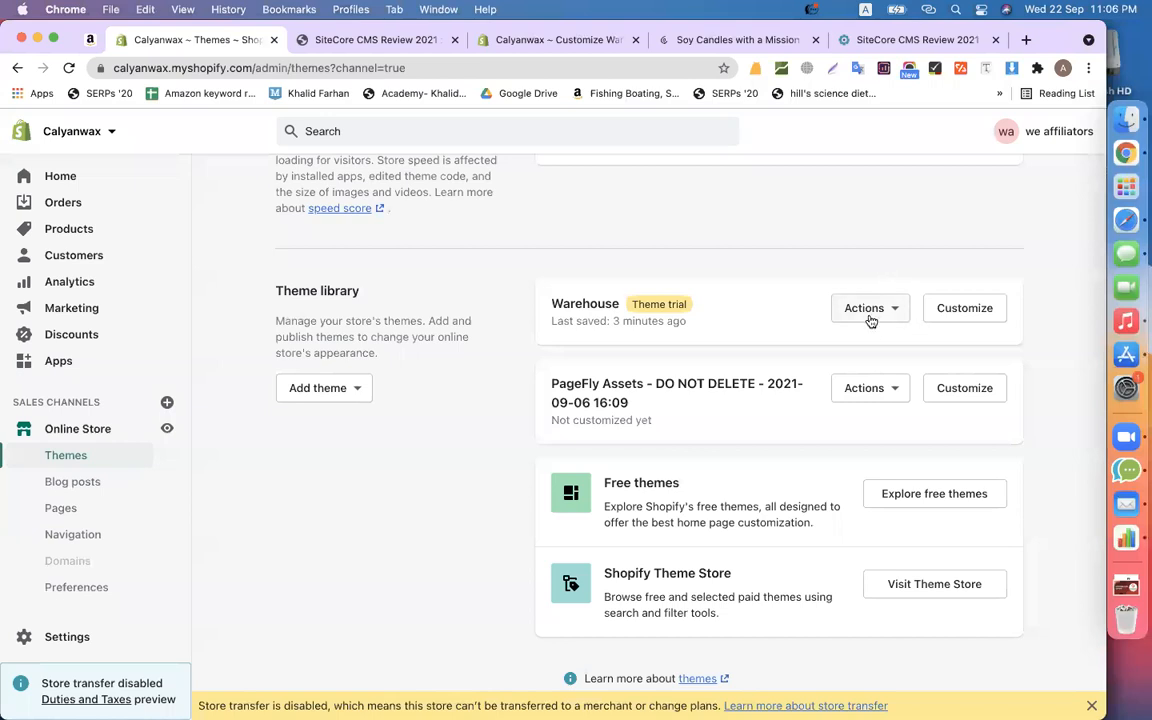
{"action": "left_click", "coordinate": [868, 312]}
{"action": "left_click", "coordinate": [858, 425]}
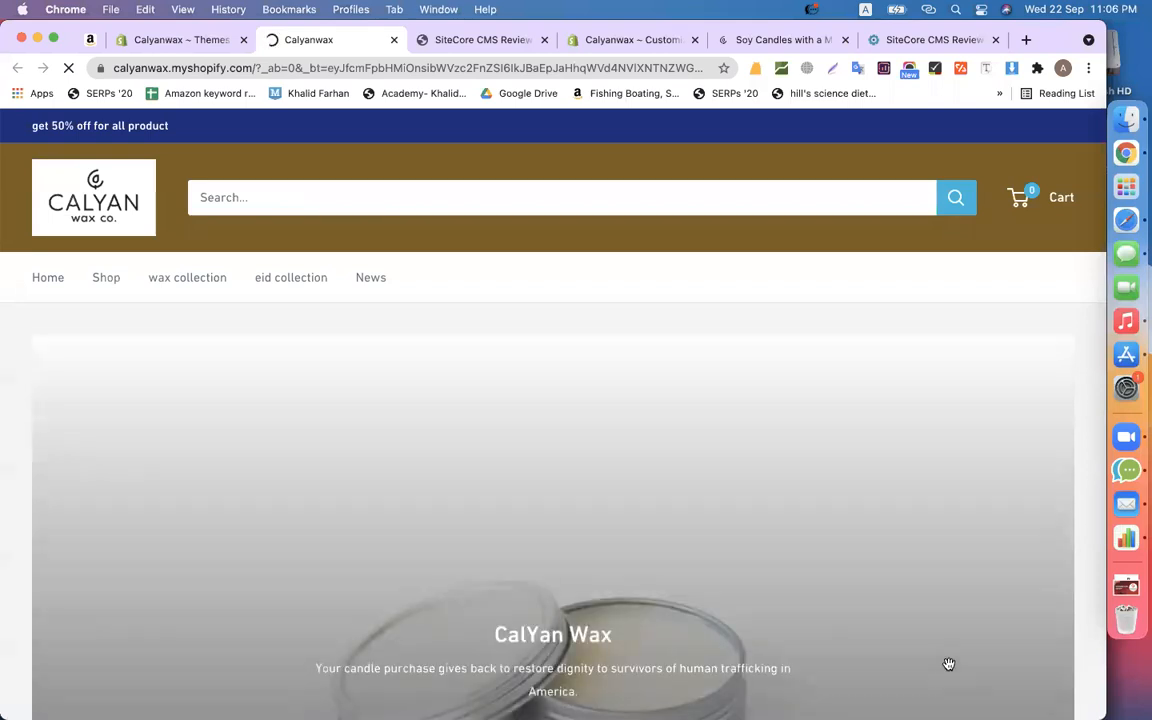
{"action": "left_click", "coordinate": [964, 695]}
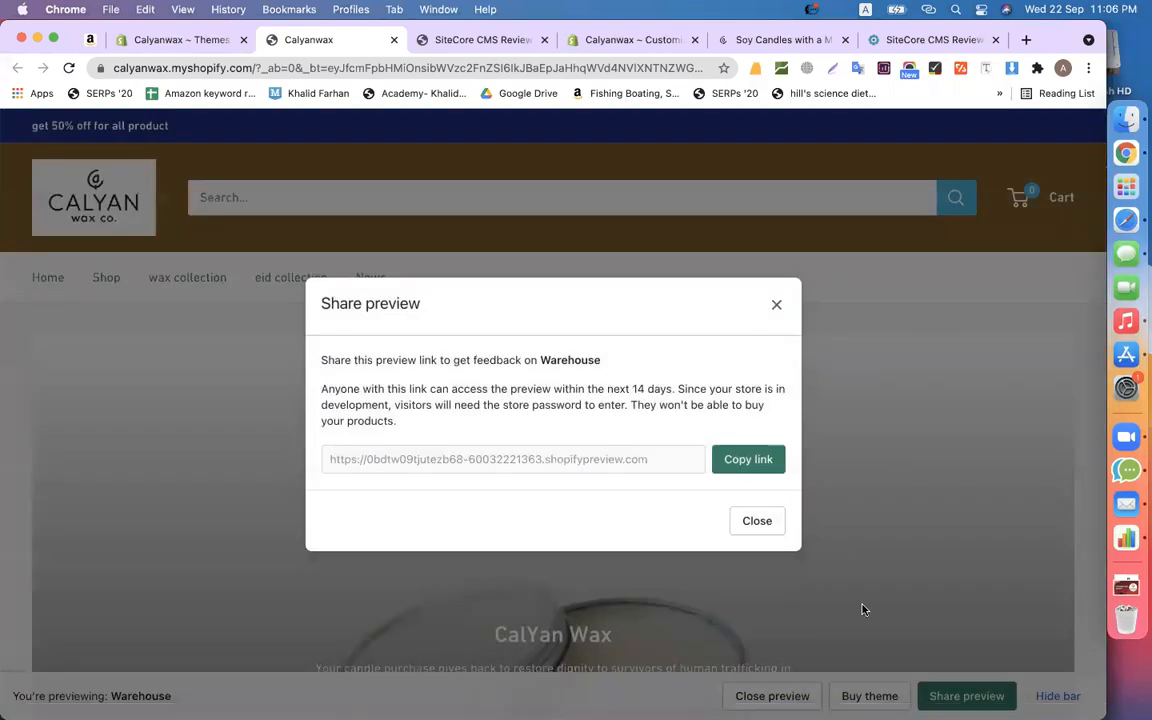
{"action": "left_click", "coordinate": [773, 462]}
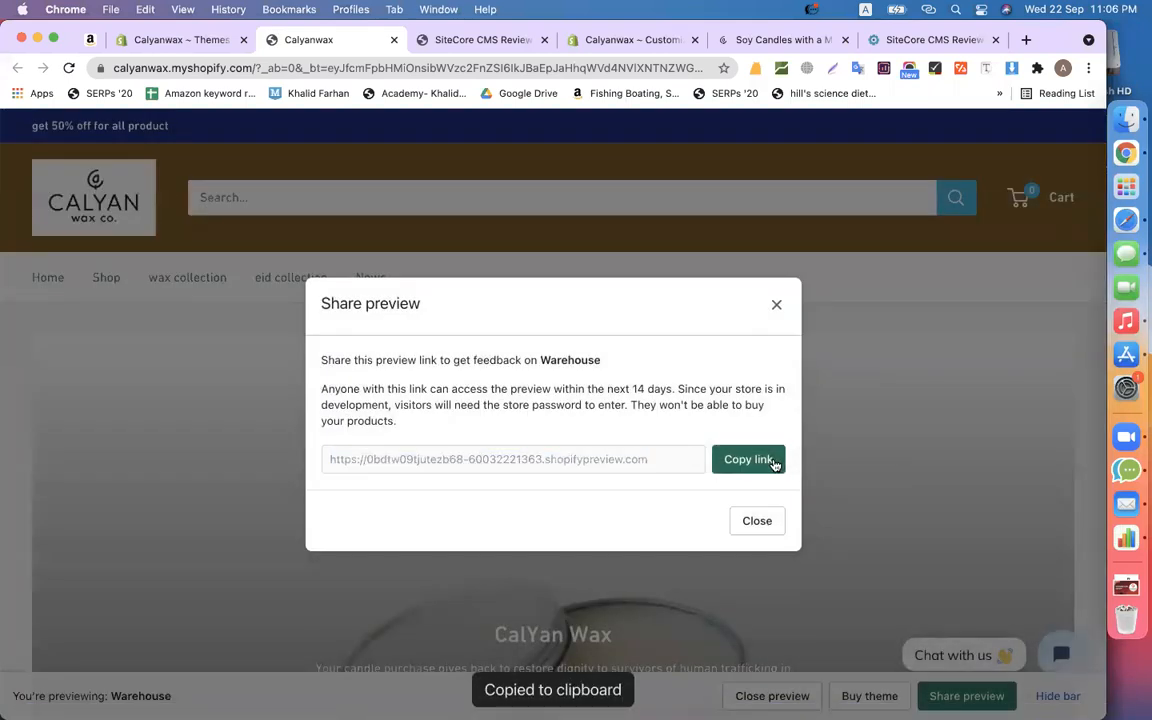
{"action": "left_click", "coordinate": [755, 521]}
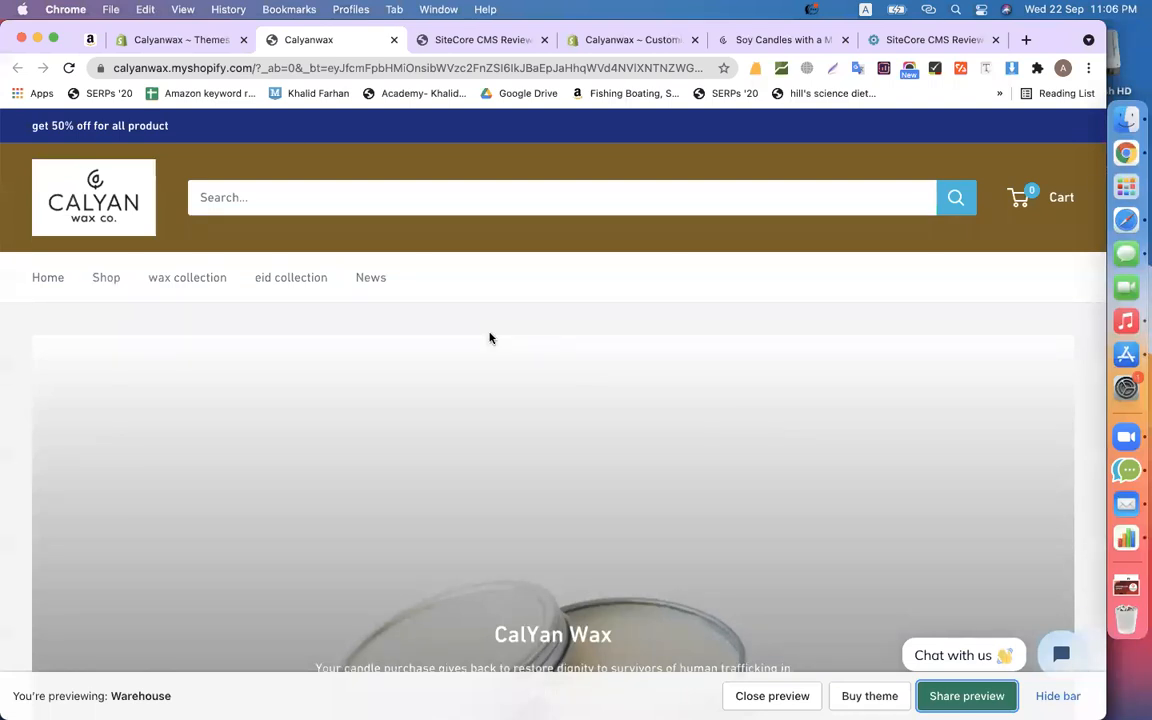
{"action": "left_click", "coordinate": [208, 42]}
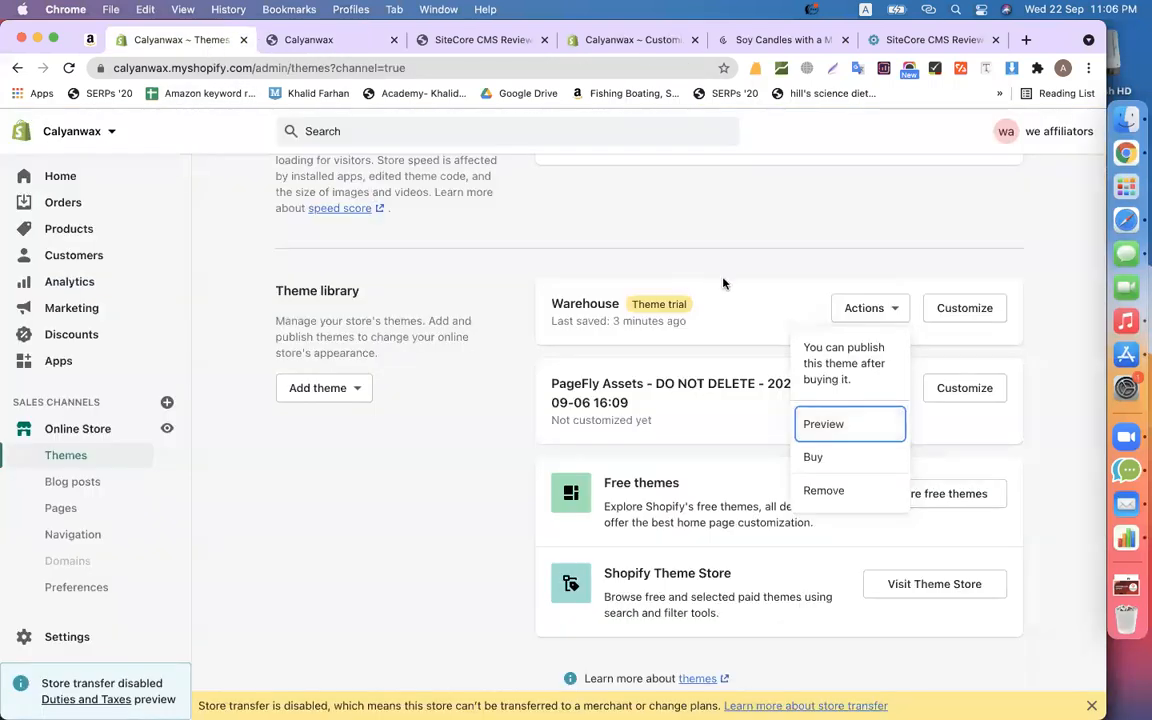
- Open the Warehouse theme editor and select the second slideshow slide, 'Slide title'
{"action": "left_click", "coordinate": [1045, 425]}
{"action": "left_click", "coordinate": [948, 319]}
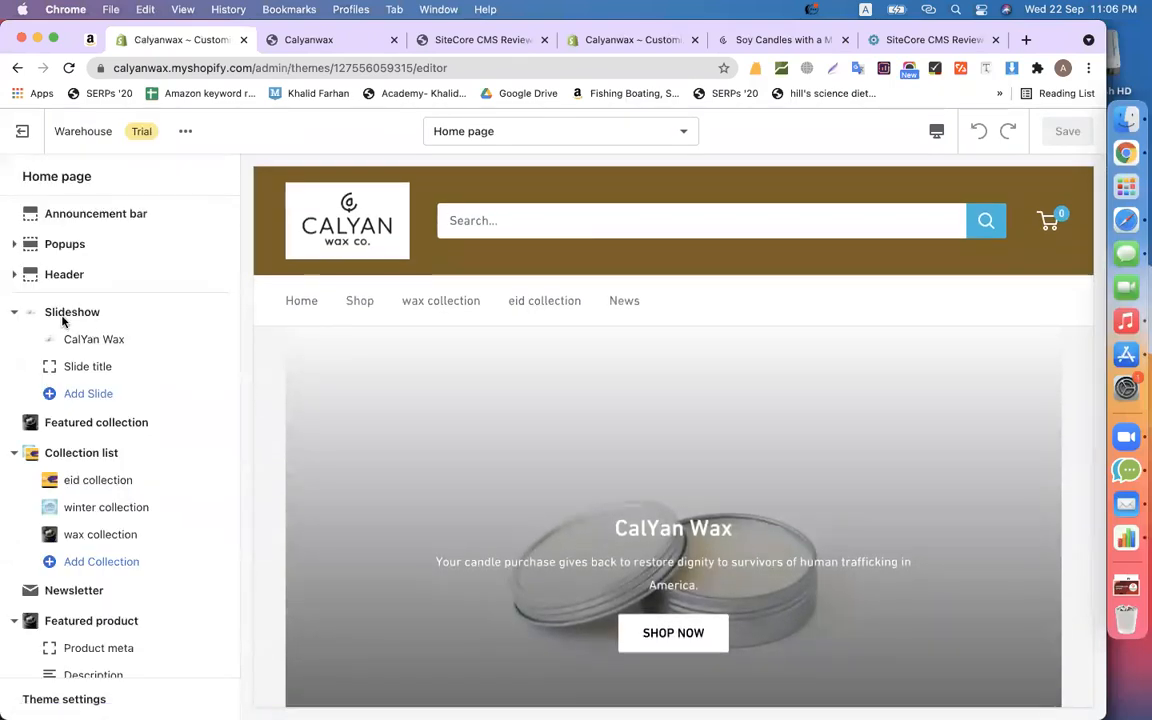
{"action": "scroll", "coordinate": [476, 470], "scroll_direction": "down", "scroll_amount": 10}
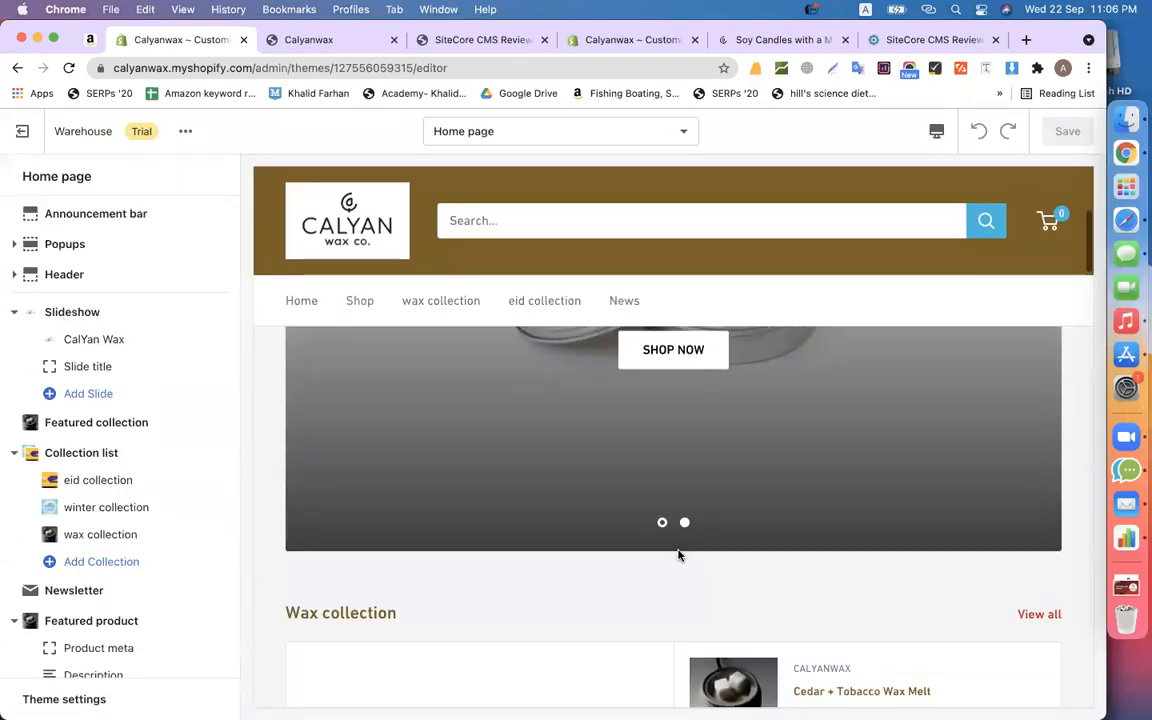
{"action": "scroll", "coordinate": [668, 538], "scroll_direction": "up", "scroll_amount": 3}
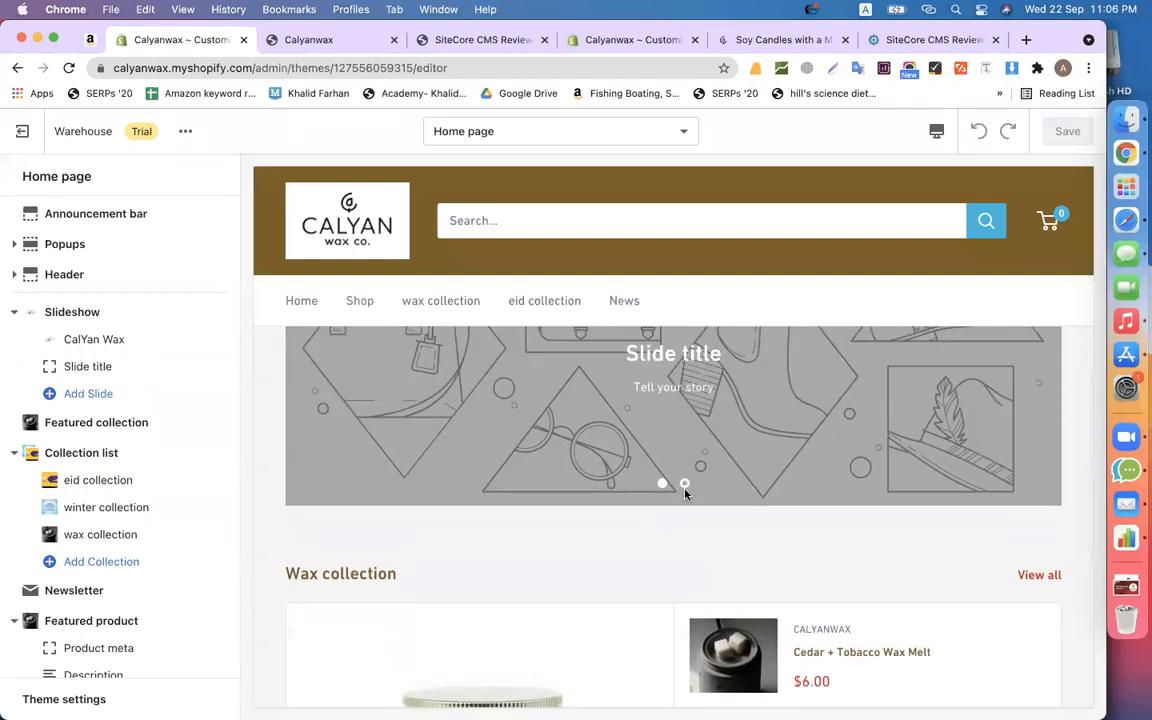
{"action": "left_click", "coordinate": [658, 484]}
{"action": "scroll", "coordinate": [656, 484], "scroll_direction": "up", "scroll_amount": 1}
{"action": "scroll", "coordinate": [656, 484], "scroll_direction": "down", "scroll_amount": 2}
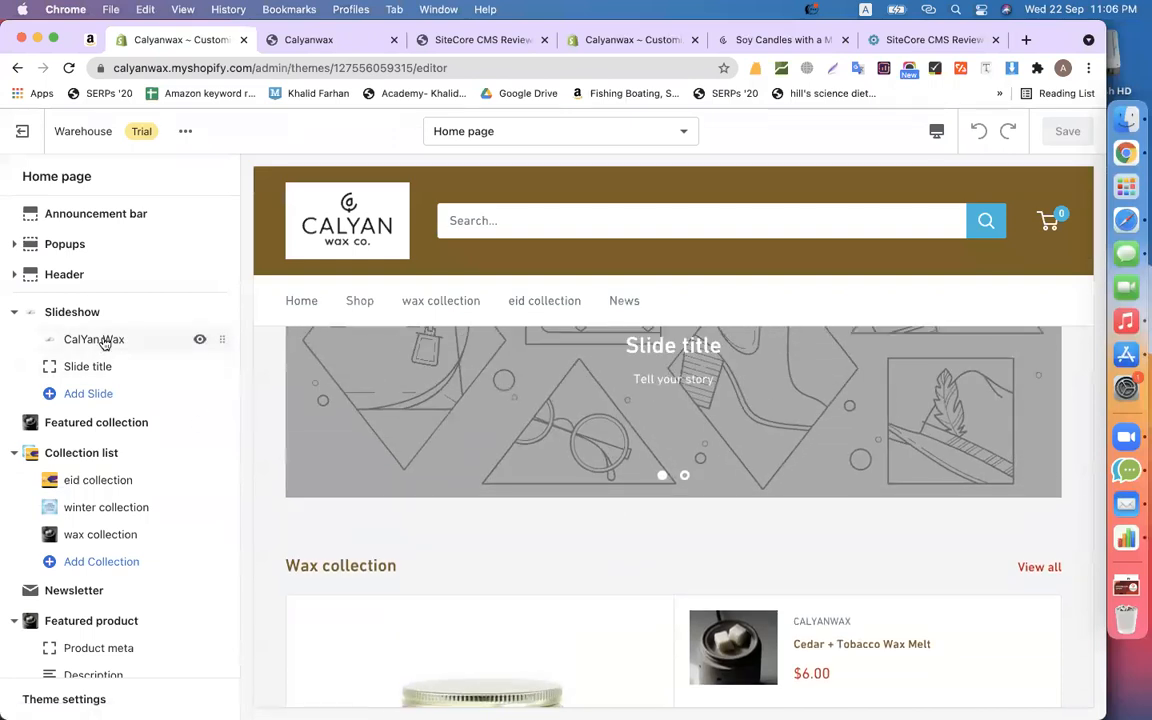
{"action": "left_click", "coordinate": [89, 368]}
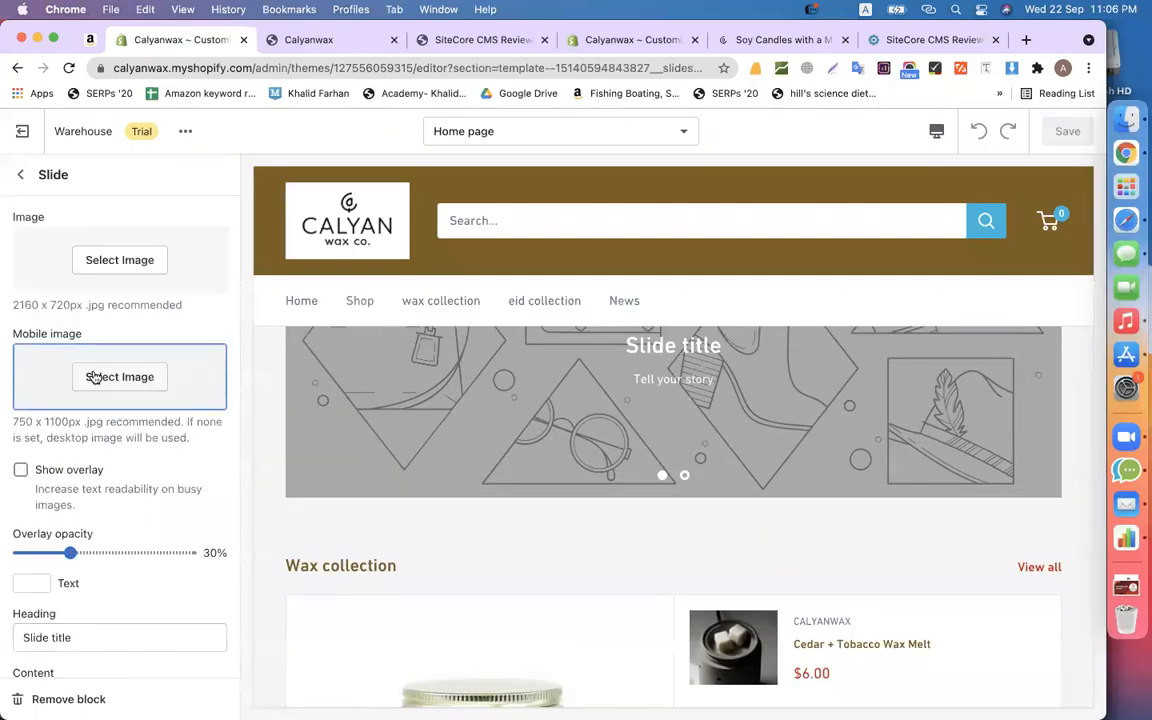
- Set the slide image to the white candle-in-jar photo from a free-images search for 'wax'
{"action": "left_click", "coordinate": [128, 252]}
{"action": "scroll", "coordinate": [178, 498], "scroll_direction": "down", "scroll_amount": 2}
{"action": "scroll", "coordinate": [121, 512], "scroll_direction": "down", "scroll_amount": 5}
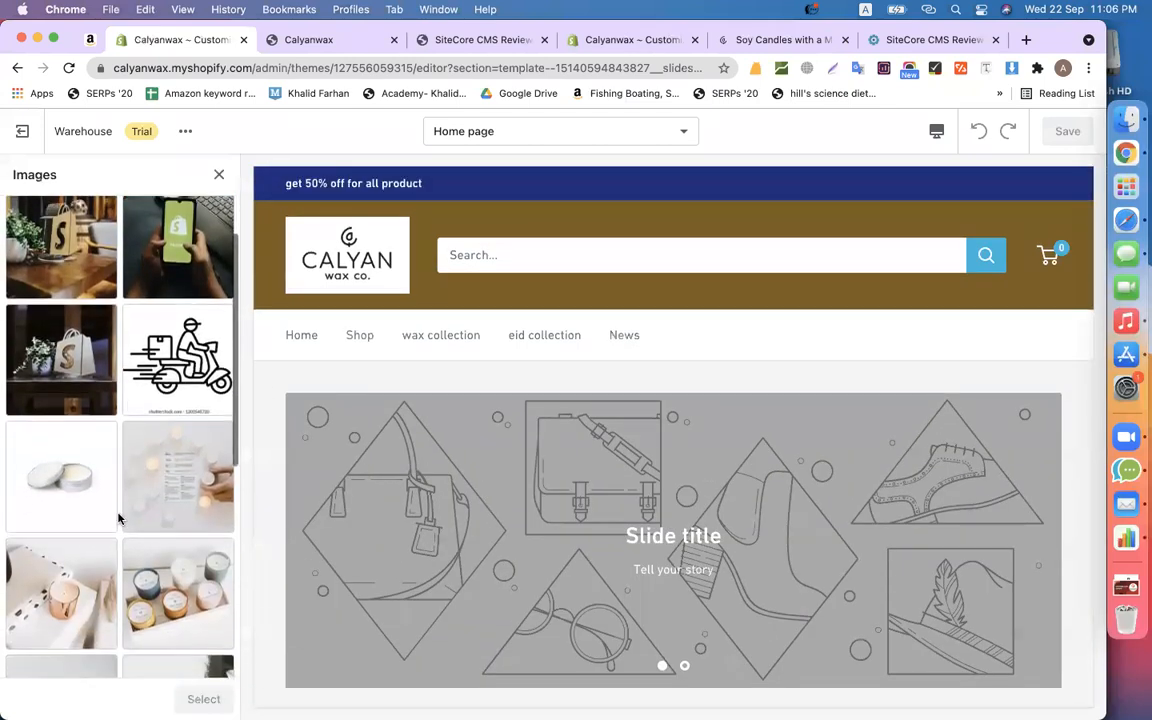
{"action": "left_click", "coordinate": [72, 509]}
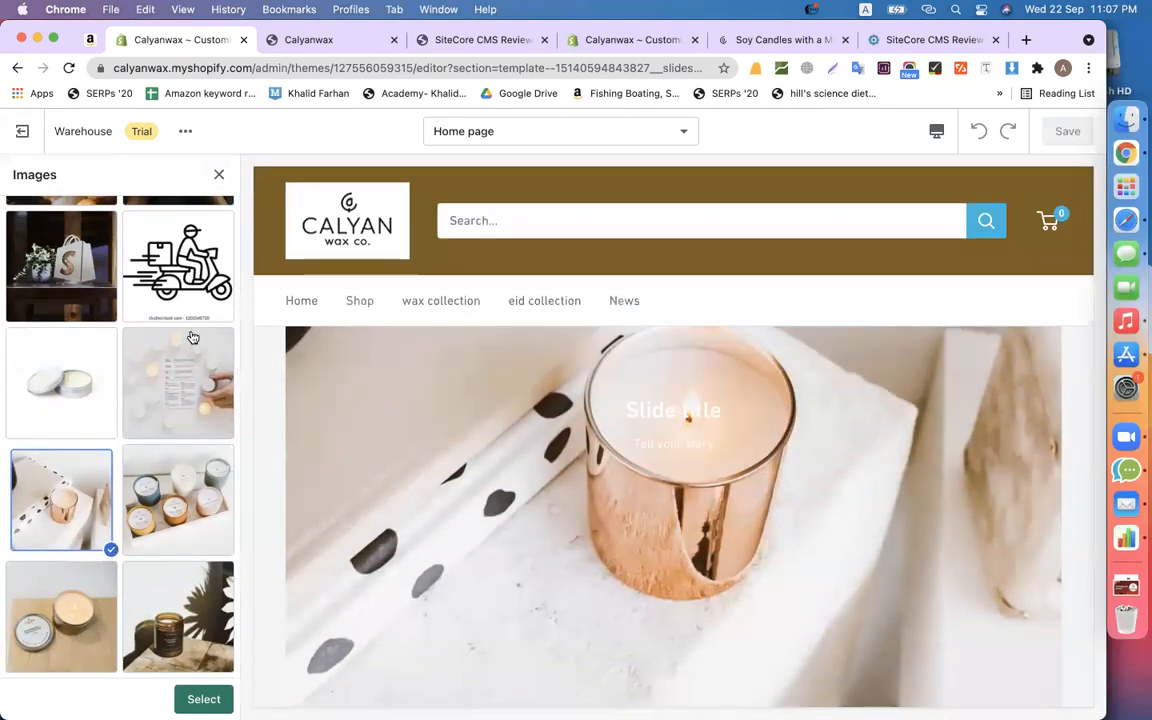
{"action": "scroll", "coordinate": [193, 334], "scroll_direction": "up", "scroll_amount": 5}
{"action": "left_click", "coordinate": [175, 219]}
{"action": "left_click", "coordinate": [82, 258]}
{"action": "type", "text": "wa"}
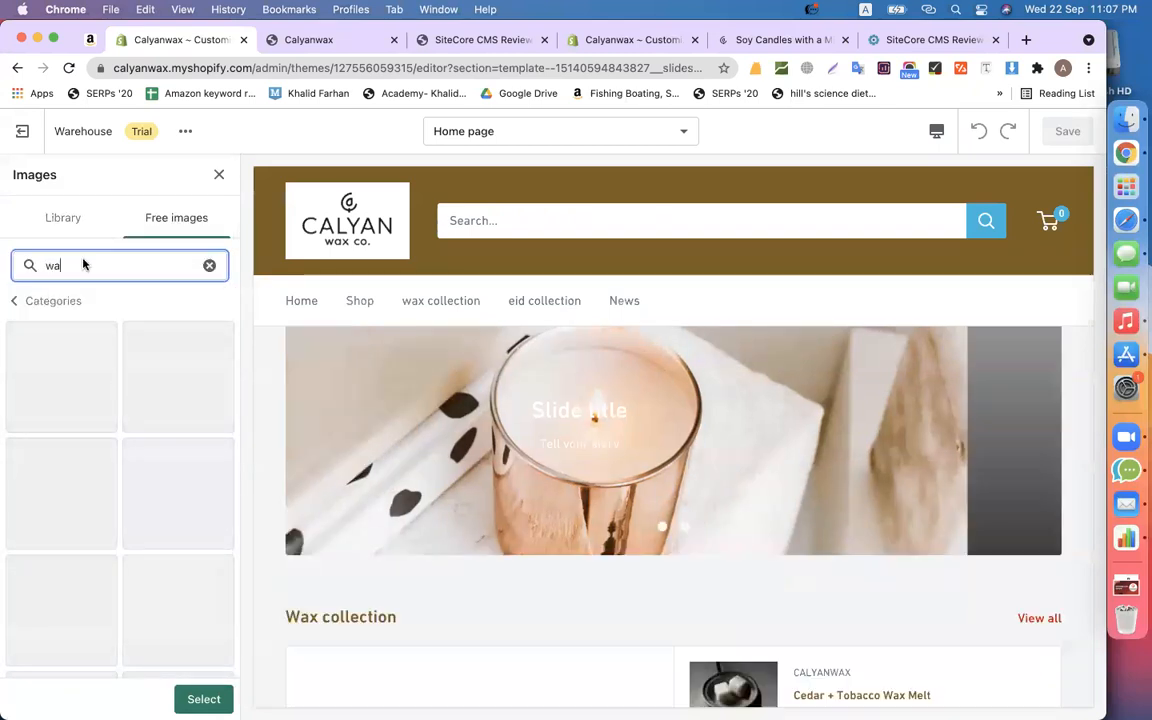
{"action": "type", "text": "x"}
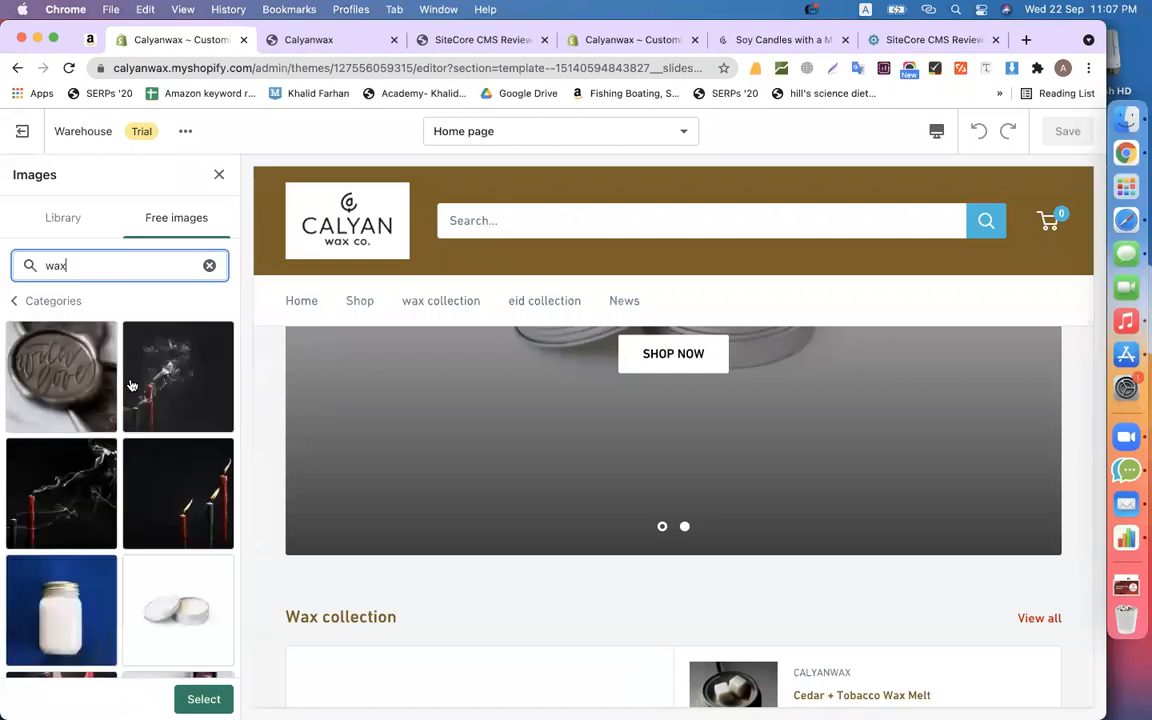
{"action": "scroll", "coordinate": [131, 385], "scroll_direction": "down", "scroll_amount": 5}
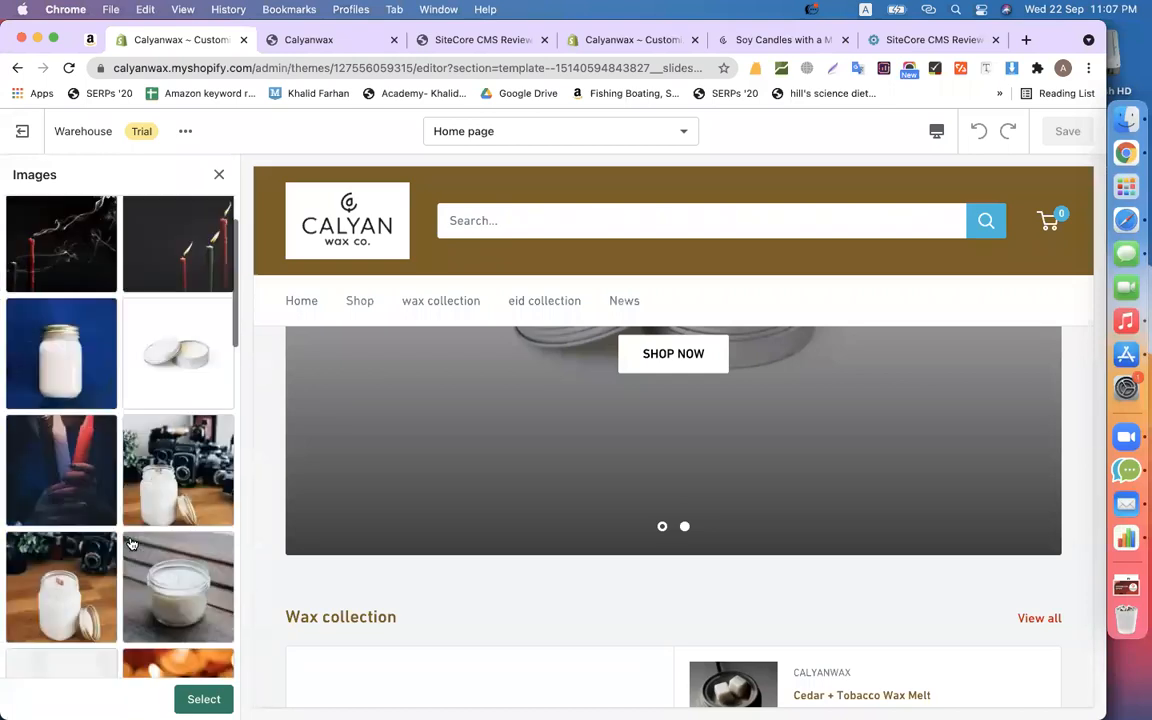
{"action": "left_click", "coordinate": [200, 574]}
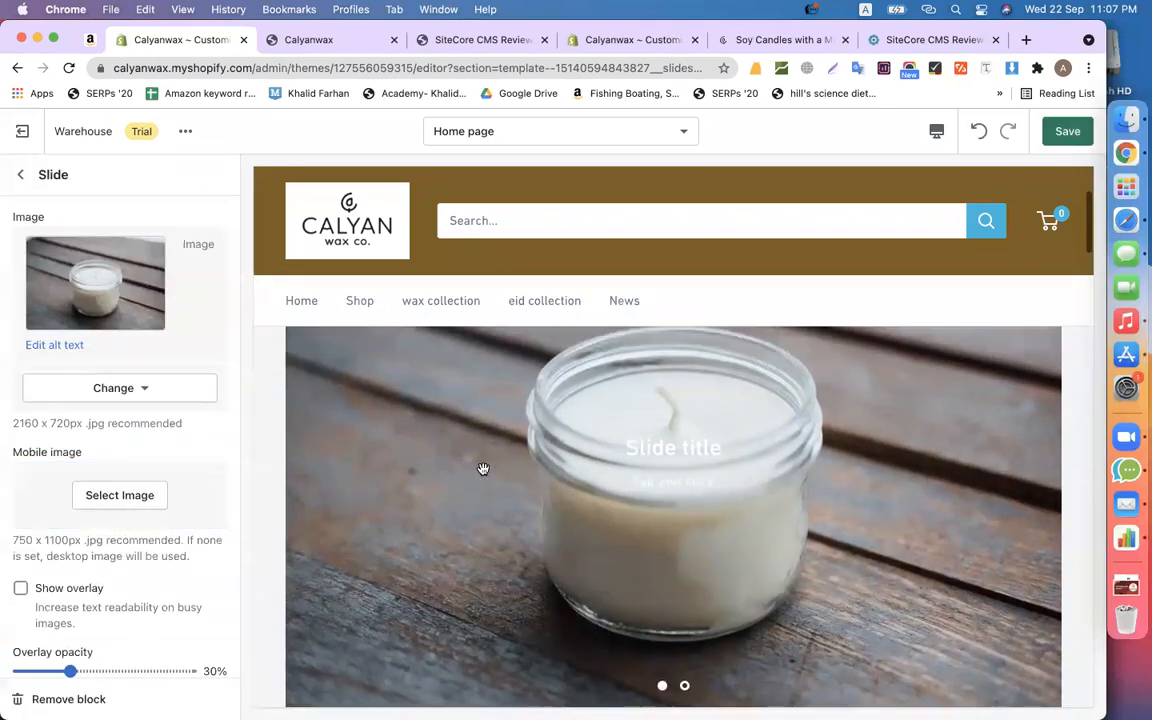
- Turn on the slide's image overlay at 61% opacity
{"action": "scroll", "coordinate": [80, 500], "scroll_direction": "down", "scroll_amount": 3}
{"action": "left_click", "coordinate": [20, 447]}
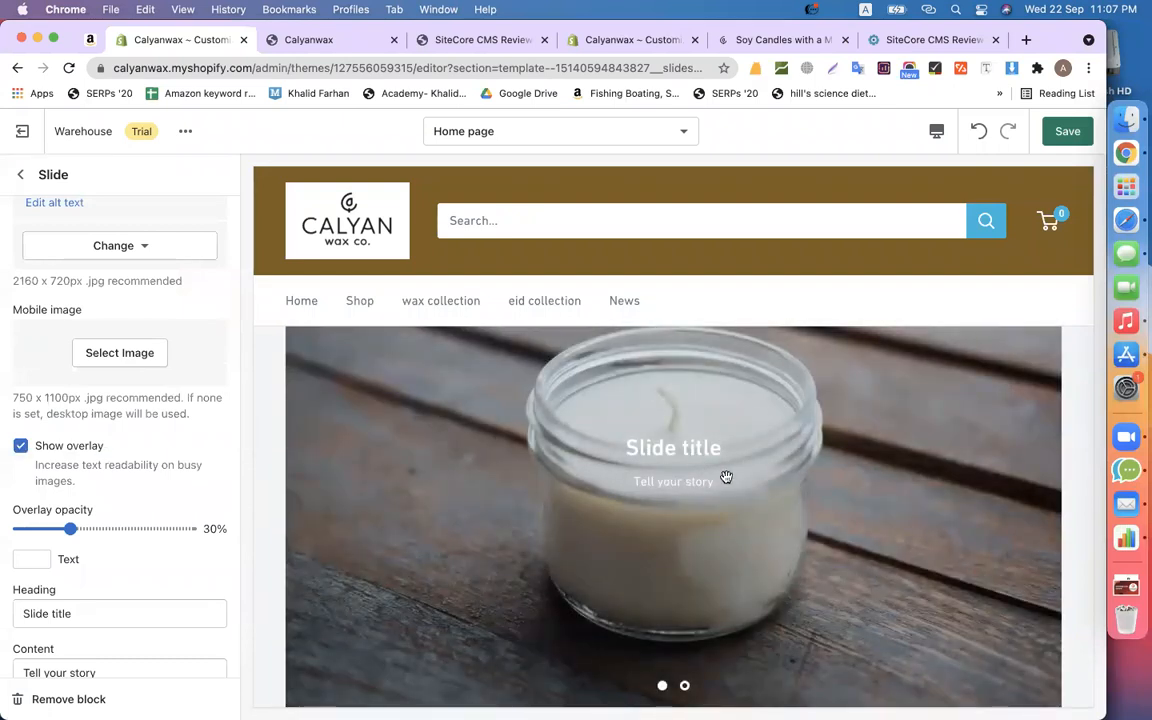
{"action": "left_click_drag", "start_coordinate": [76, 529], "coordinate": [122, 528]}
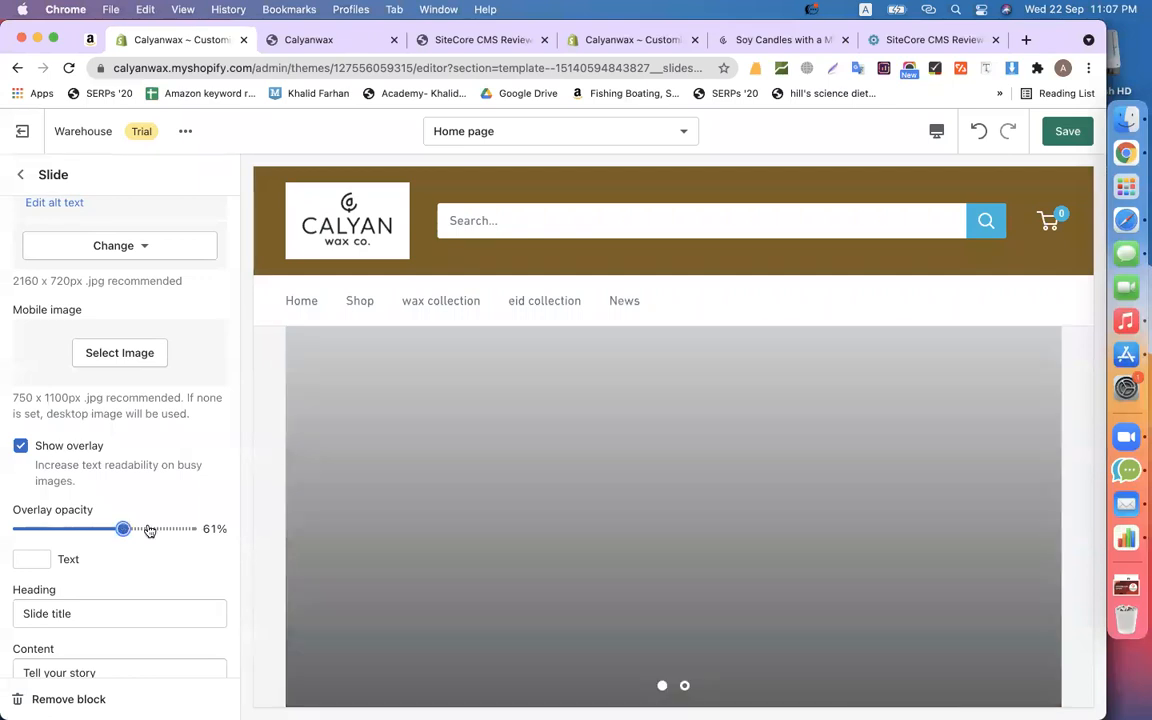
- Change the heading to 'Buy product with free shipping' and update the content text about fast delivery
{"action": "scroll", "coordinate": [216, 550], "scroll_direction": "down", "scroll_amount": 3}
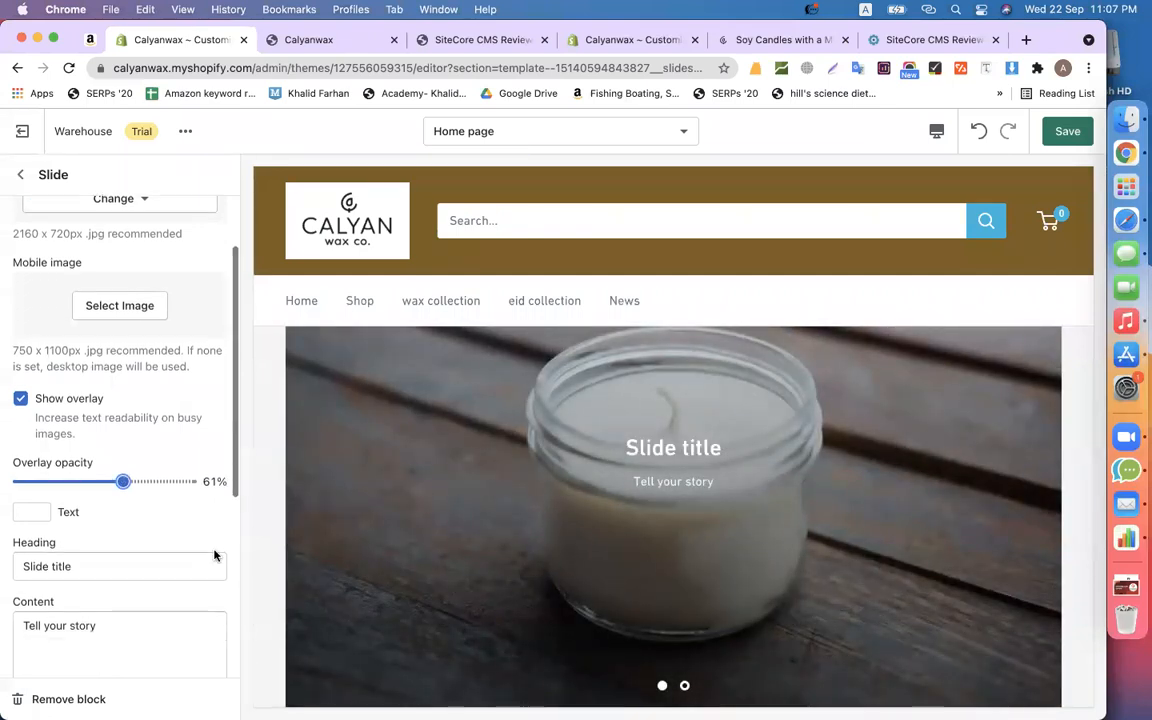
{"action": "triple_click", "coordinate": [88, 471]}
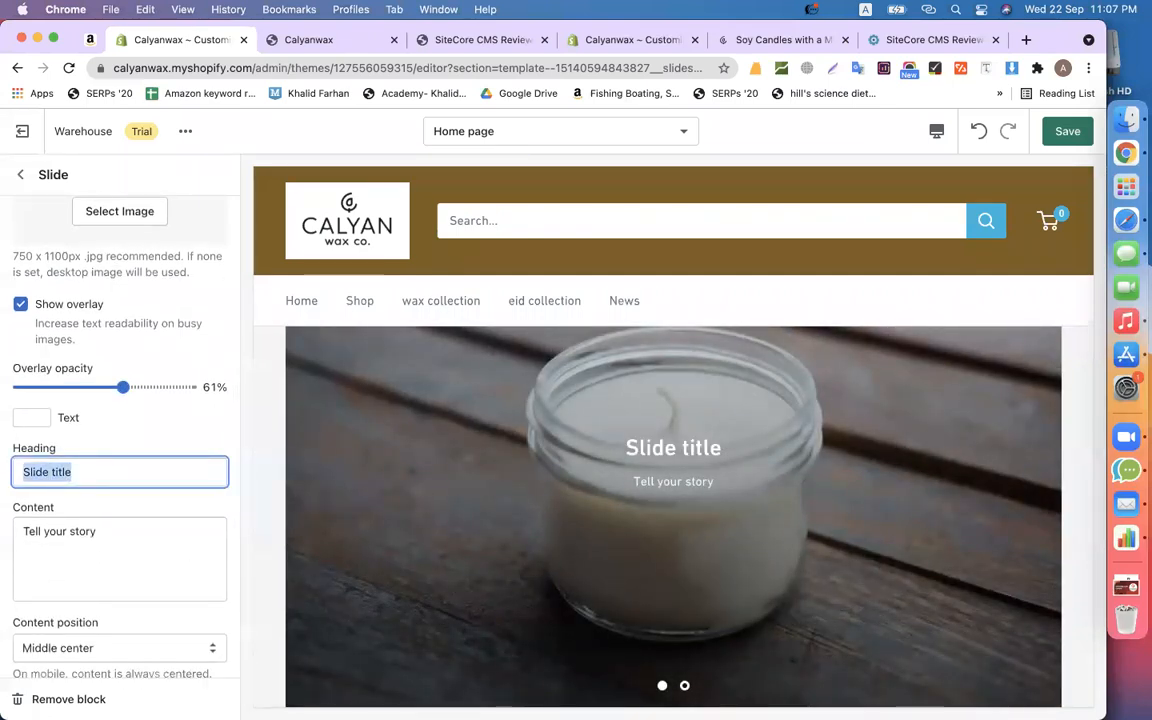
{"action": "type", "text": "Buy produc"}
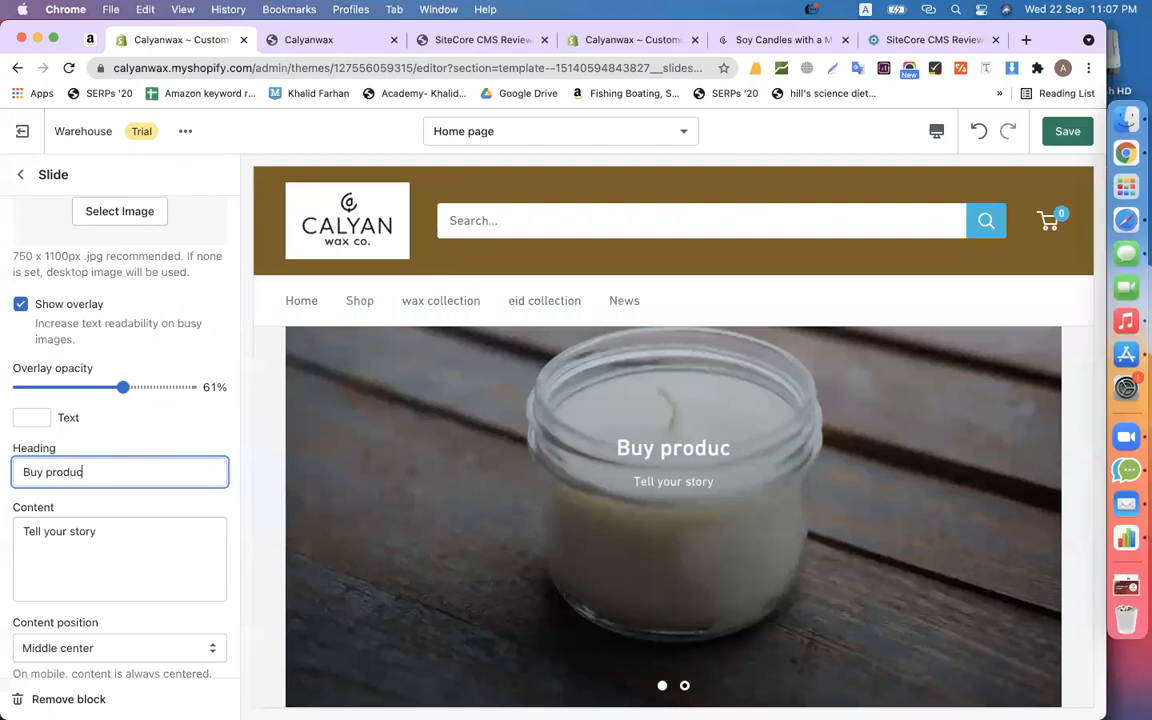
{"action": "type", "text": "t with free shipping"}
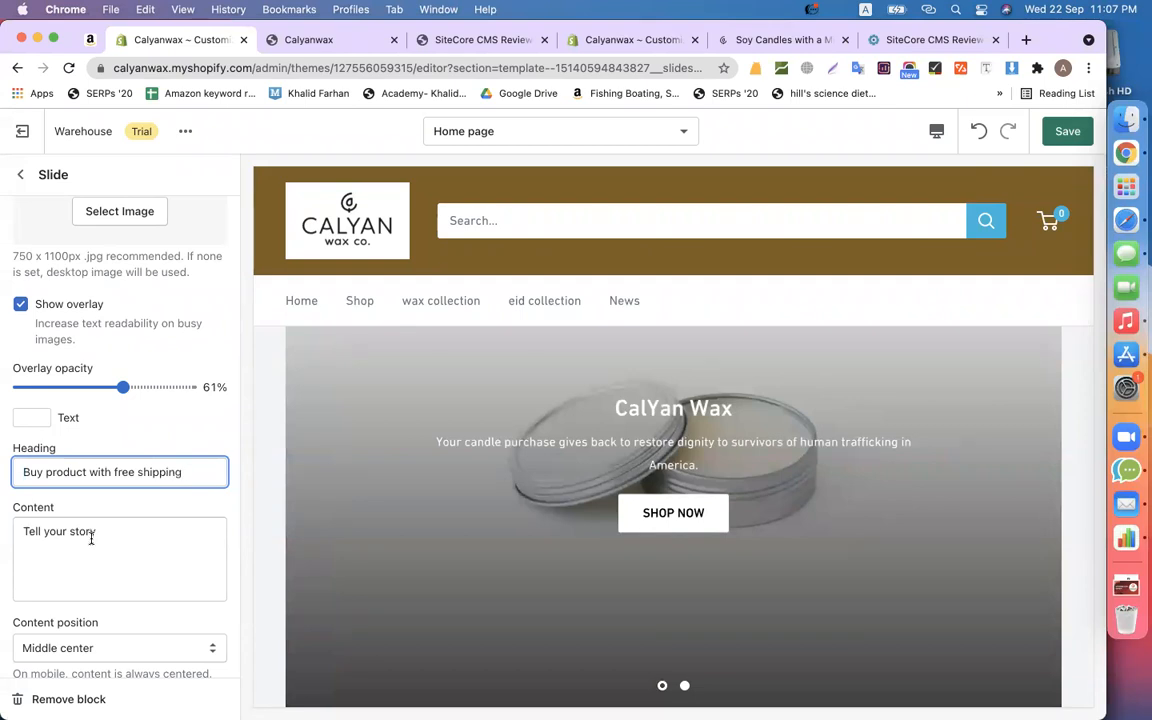
{"action": "left_click", "coordinate": [91, 538]}
{"action": "key", "text": "super+a"}
{"action": "type", "text": "fast deli"}
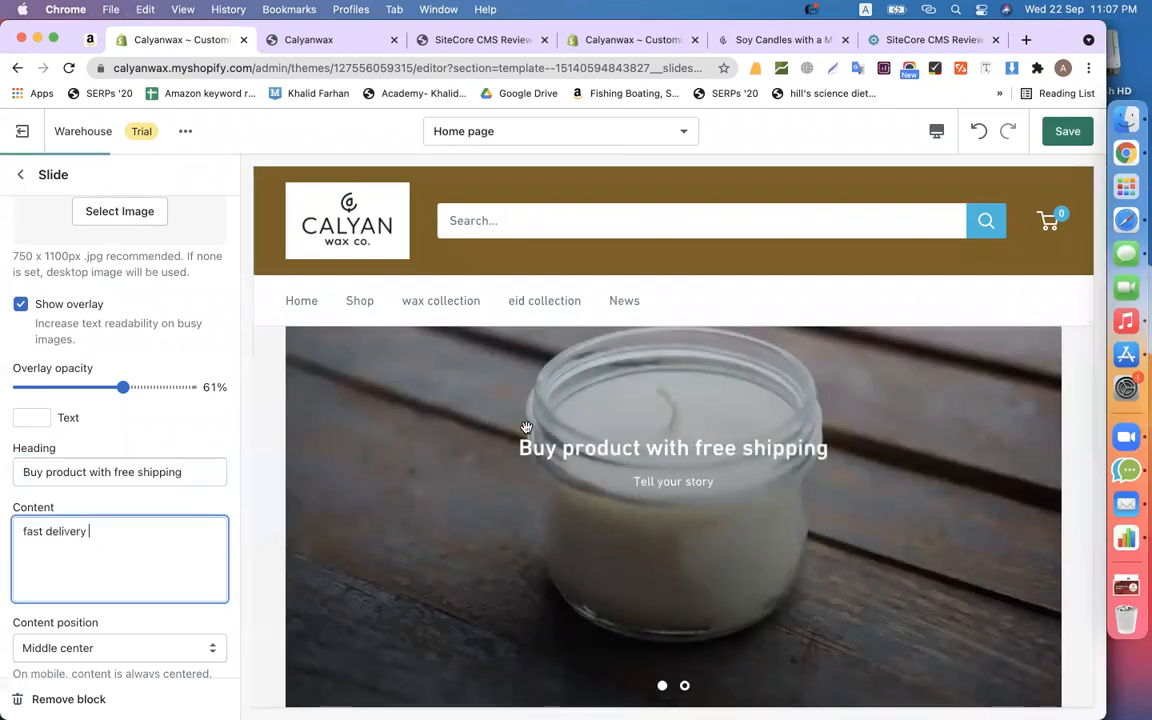
- Add a 'Buy Now' button linked to All products and save the slideshow
{"action": "scroll", "coordinate": [118, 502], "scroll_direction": "down", "scroll_amount": 4}
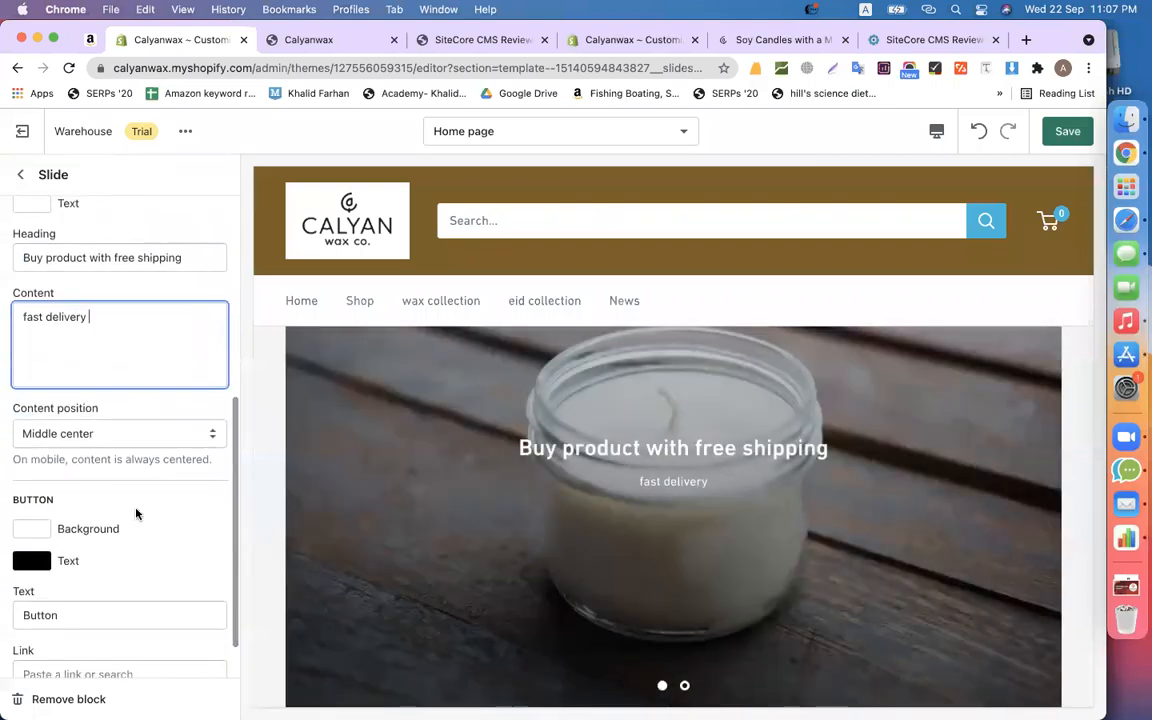
{"action": "scroll", "coordinate": [108, 560], "scroll_direction": "down", "scroll_amount": 1}
{"action": "double_click", "coordinate": [81, 562]}
{"action": "type", "text": "Buy Now"}
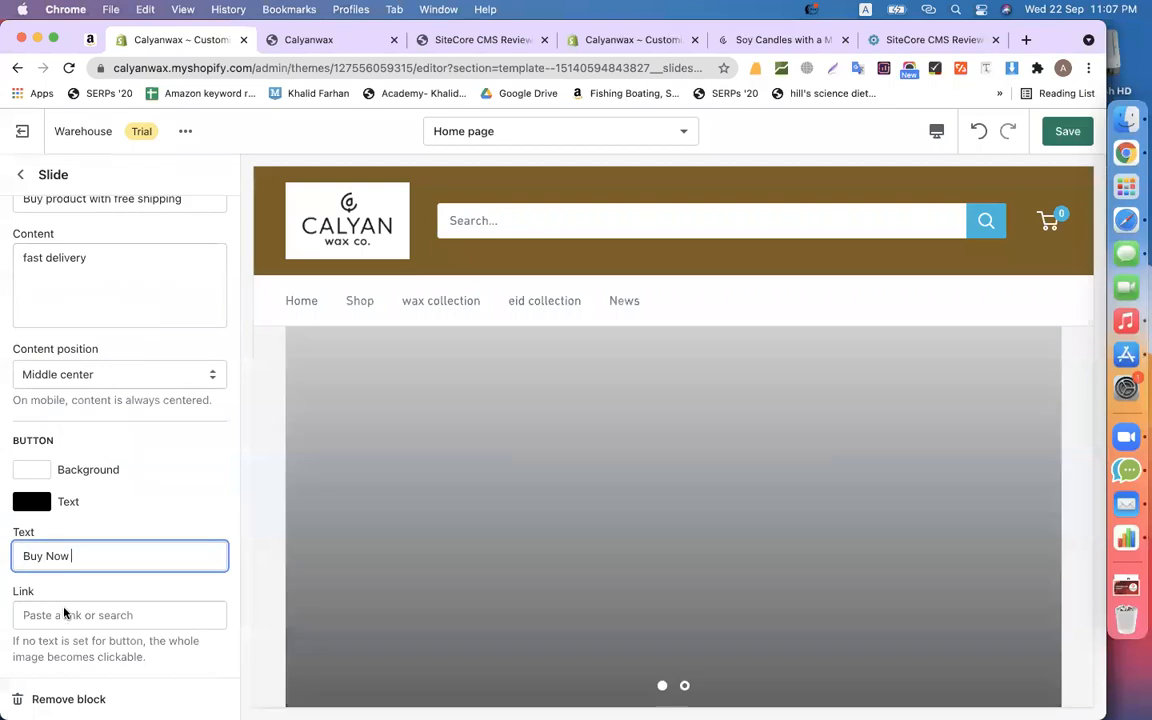
{"action": "key", "text": "Tab"}
{"action": "left_click", "coordinate": [60, 454]}
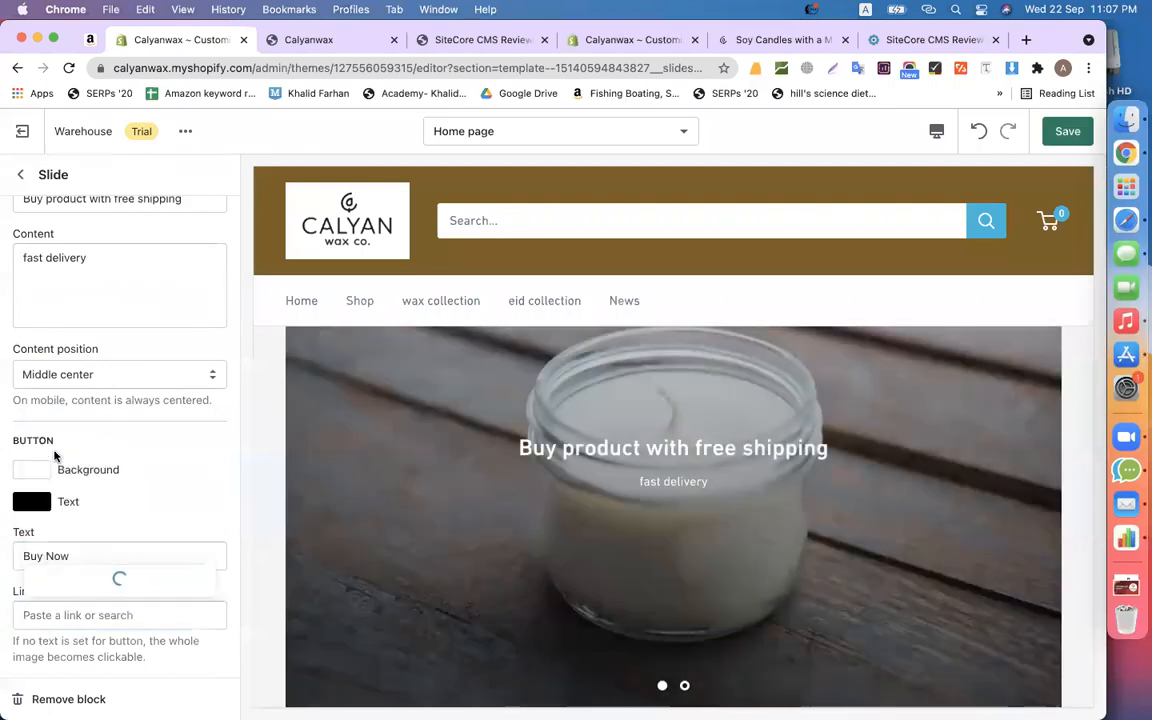
{"action": "left_click", "coordinate": [96, 485]}
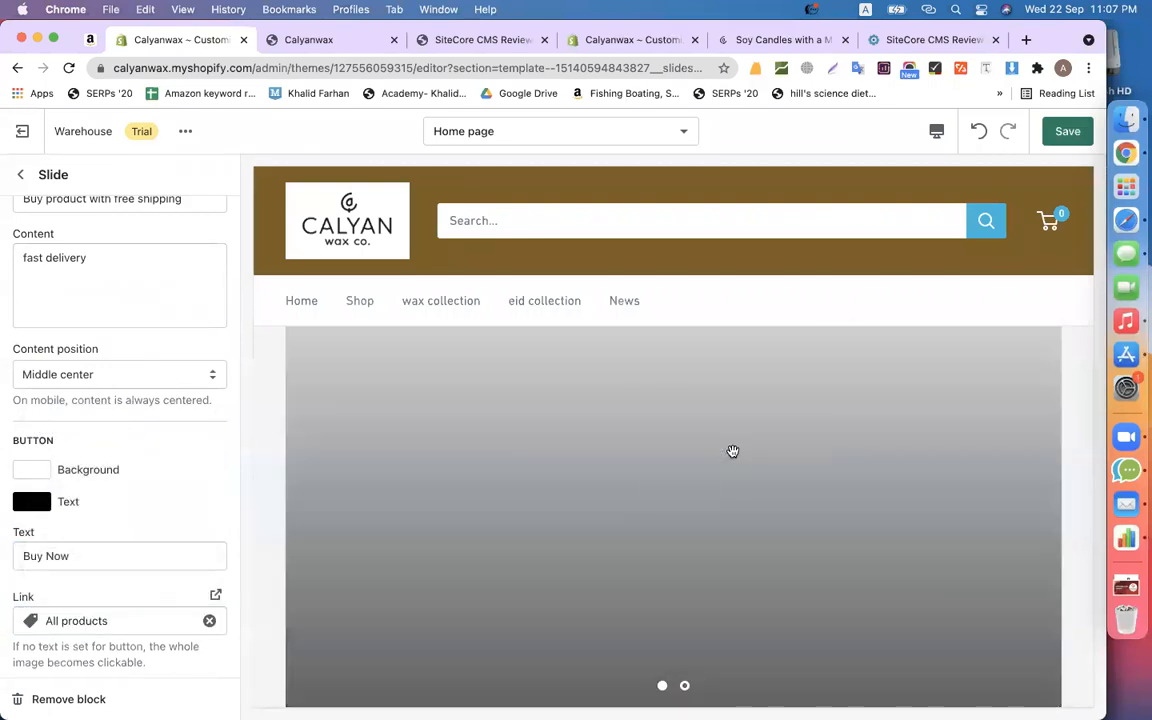
{"action": "scroll", "coordinate": [733, 452], "scroll_direction": "up", "scroll_amount": 2}
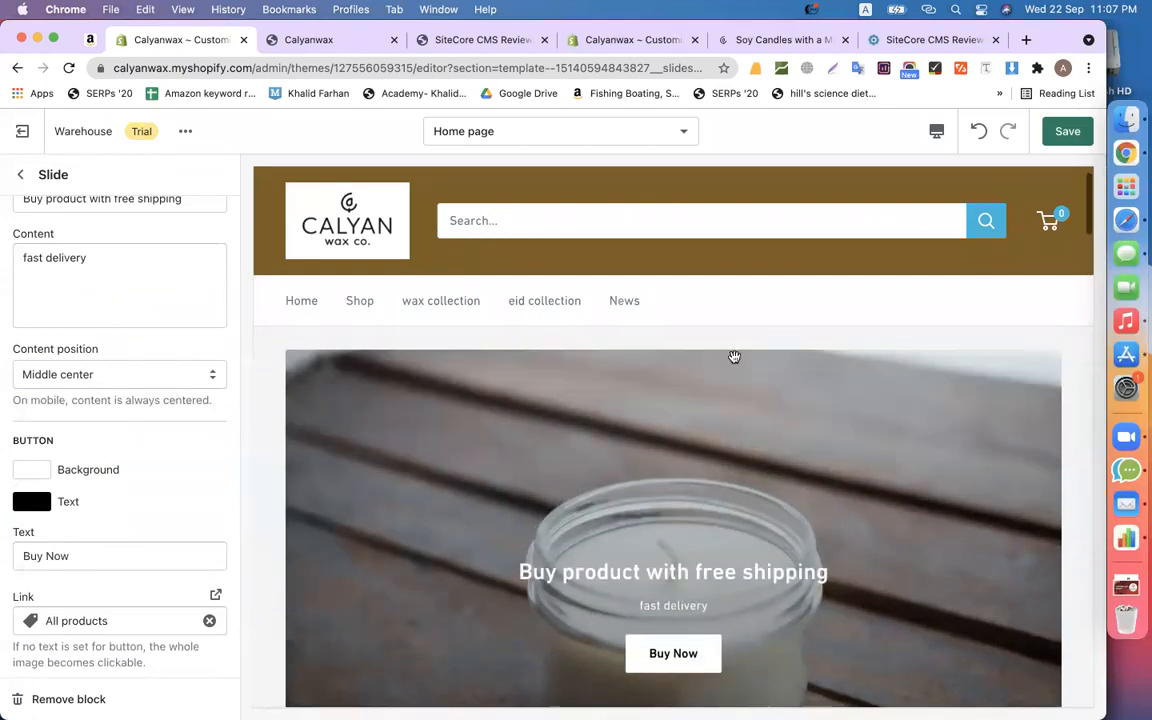
{"action": "left_click", "coordinate": [1053, 133]}
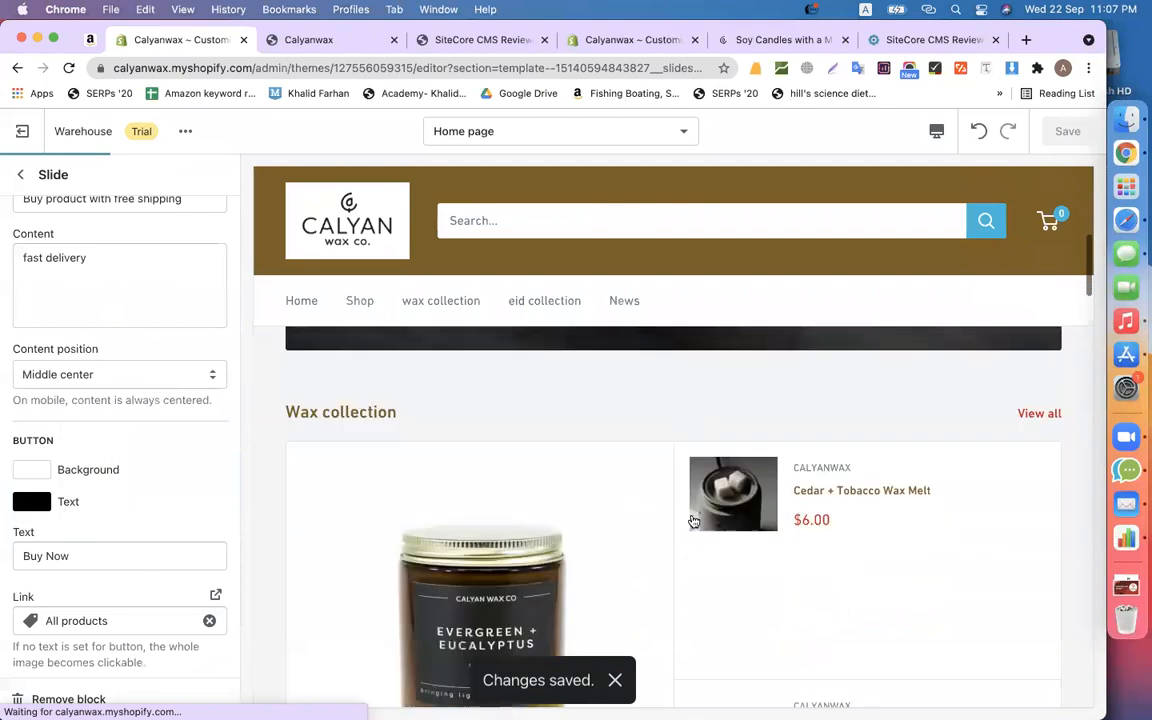
{"action": "scroll", "coordinate": [691, 516], "scroll_direction": "down", "scroll_amount": 8}
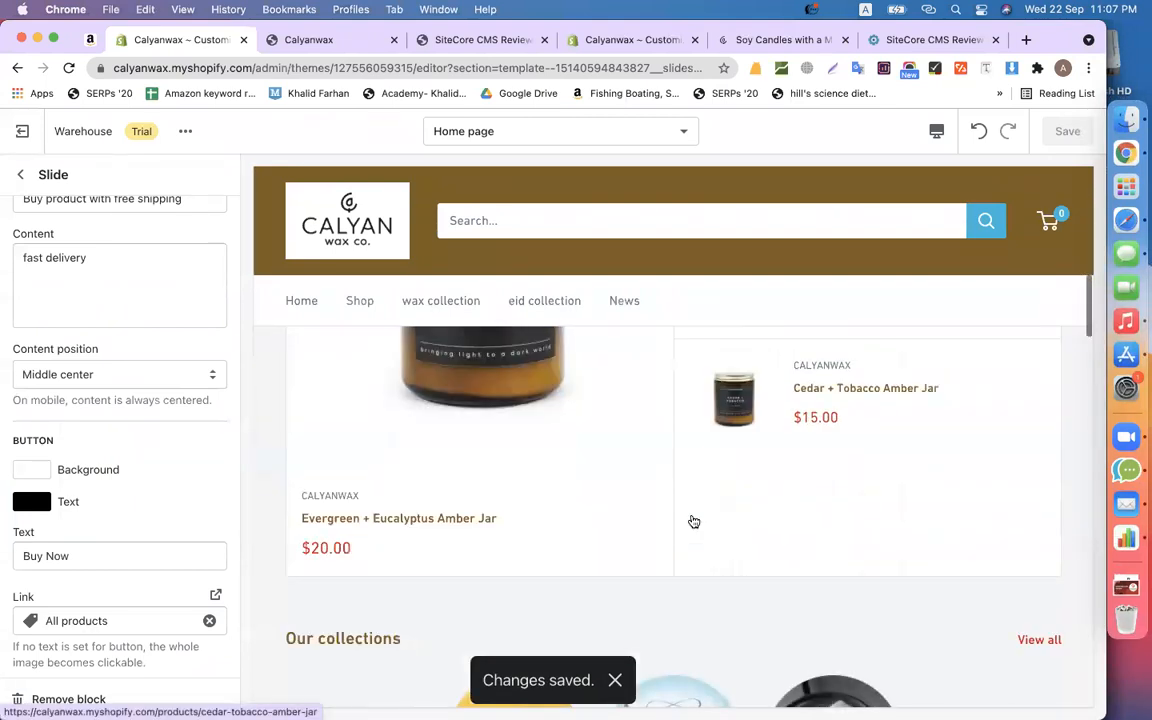
{"action": "left_click", "coordinate": [1117, 228]}
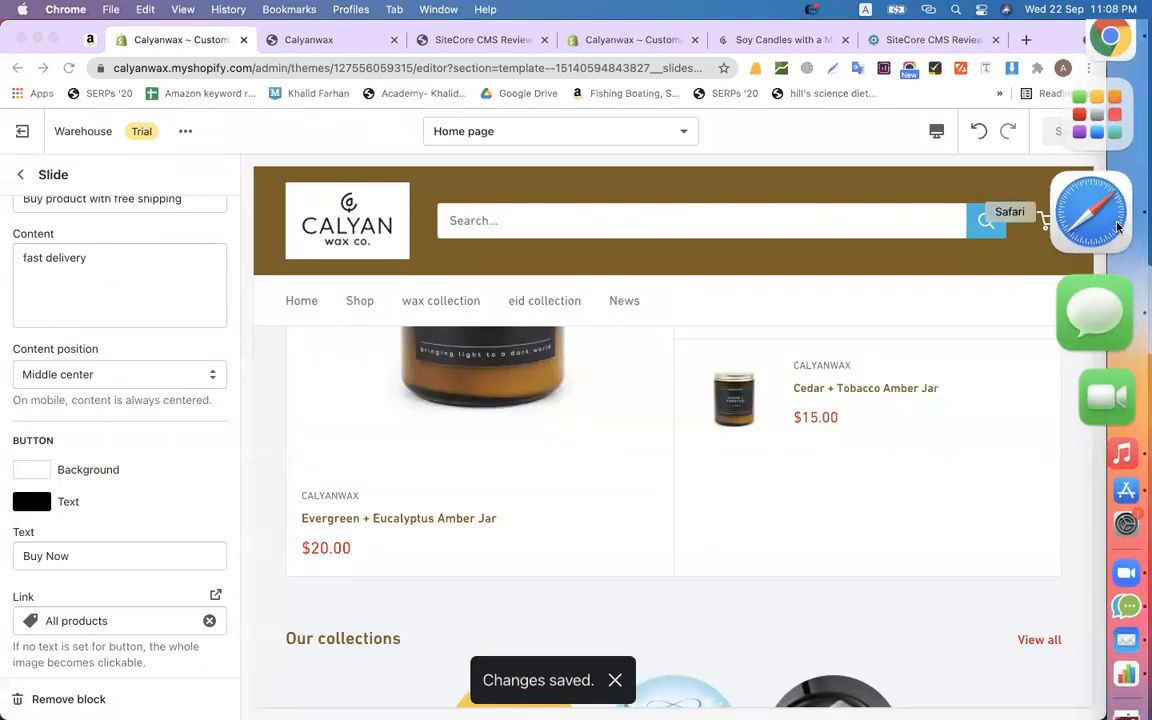
- Go to the Classwork page of the CMBD-101(elementor & shopify) class in Classroom
{"action": "left_click", "coordinate": [198, 74]}
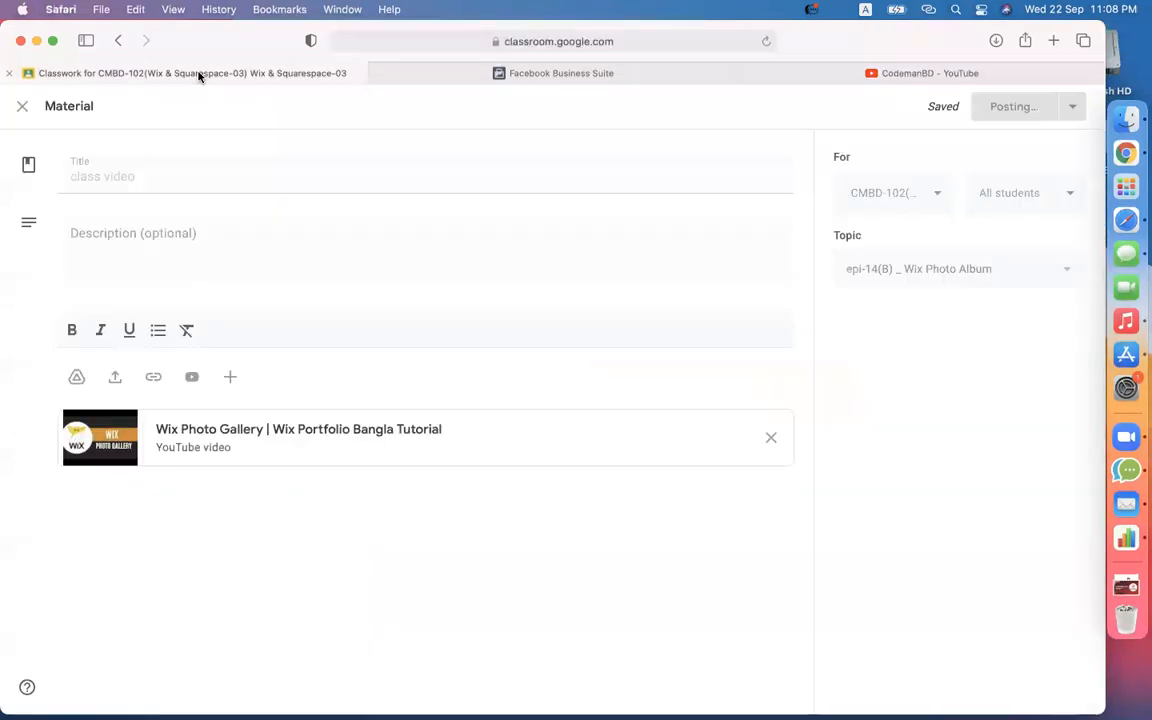
{"action": "left_click", "coordinate": [24, 104]}
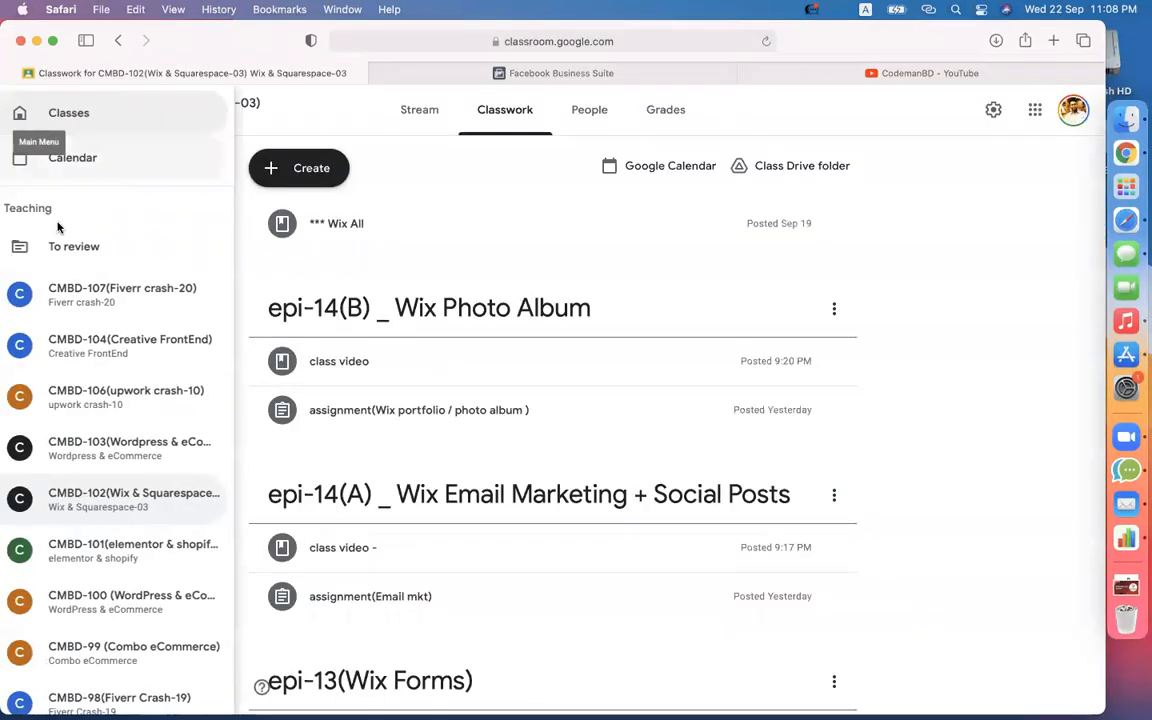
{"action": "left_click", "coordinate": [149, 558]}
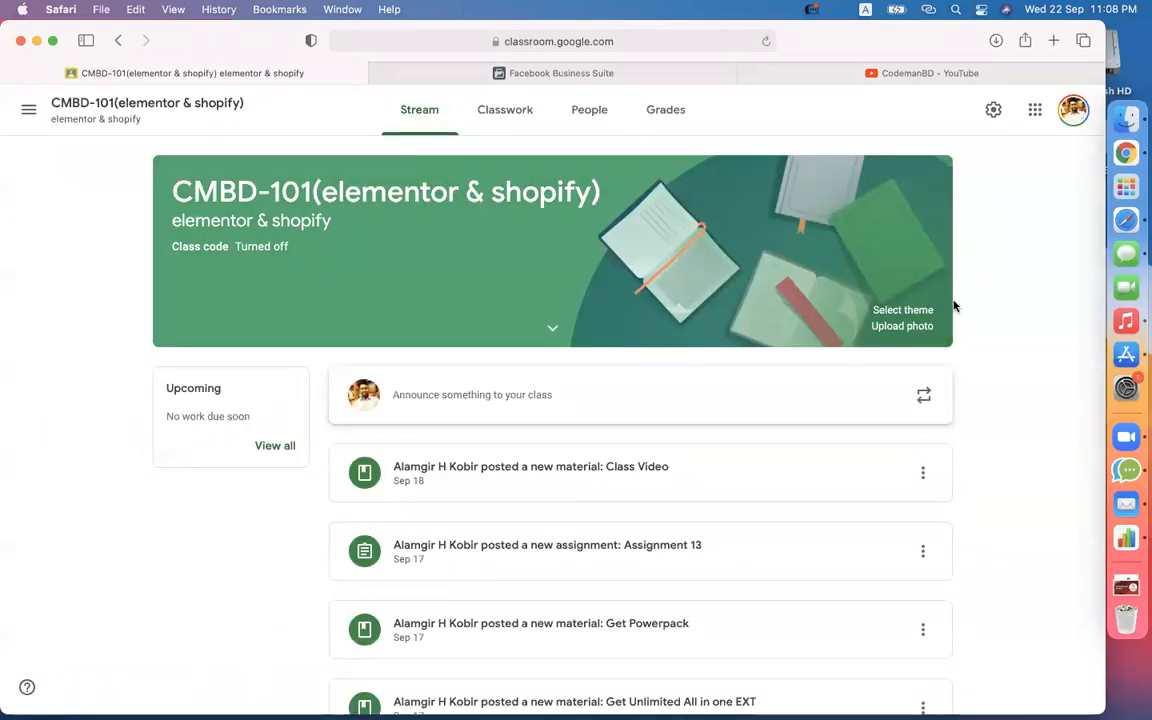
{"action": "left_click", "coordinate": [534, 134]}
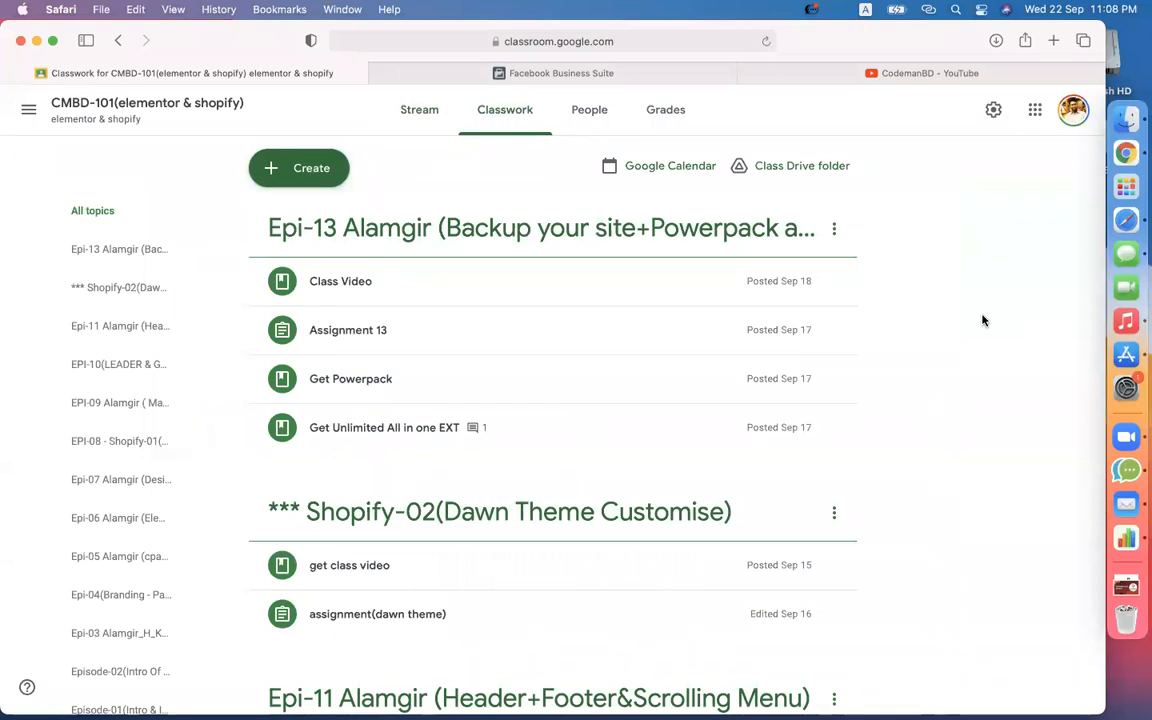
{"action": "left_click", "coordinate": [322, 171]}
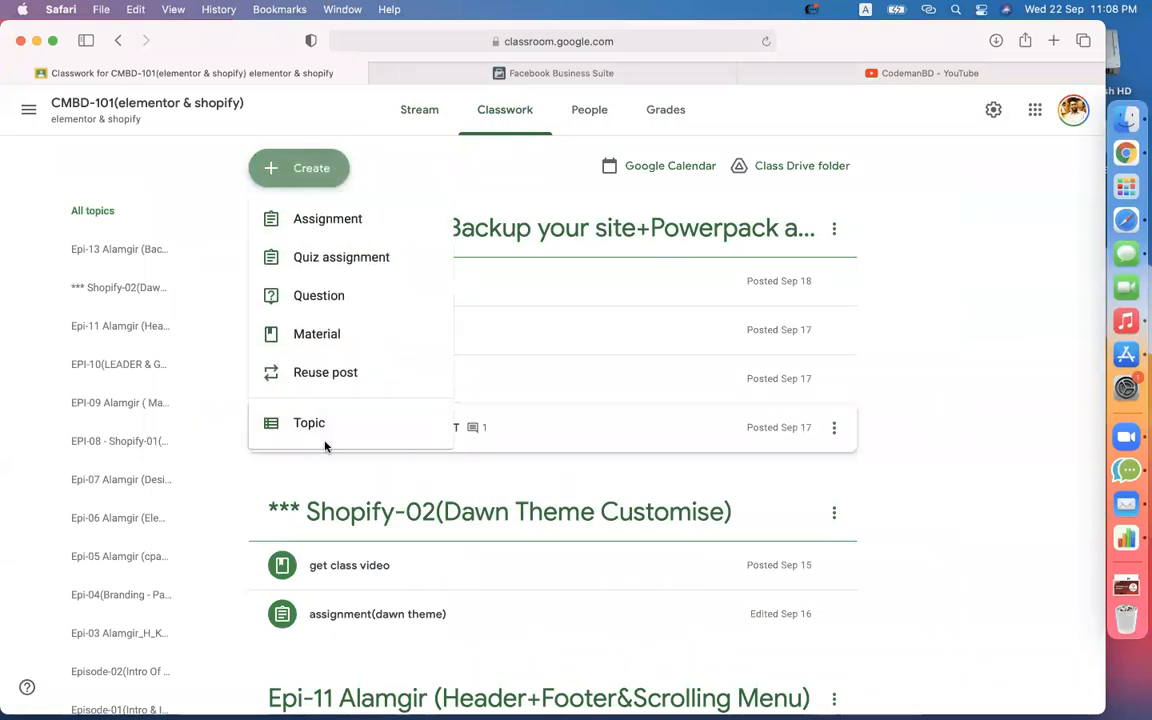
- Create the topic 'epi-14(Shopify-03 // WareHouse Theme)'
{"action": "left_click", "coordinate": [315, 428]}
{"action": "type", "text": "epi"}
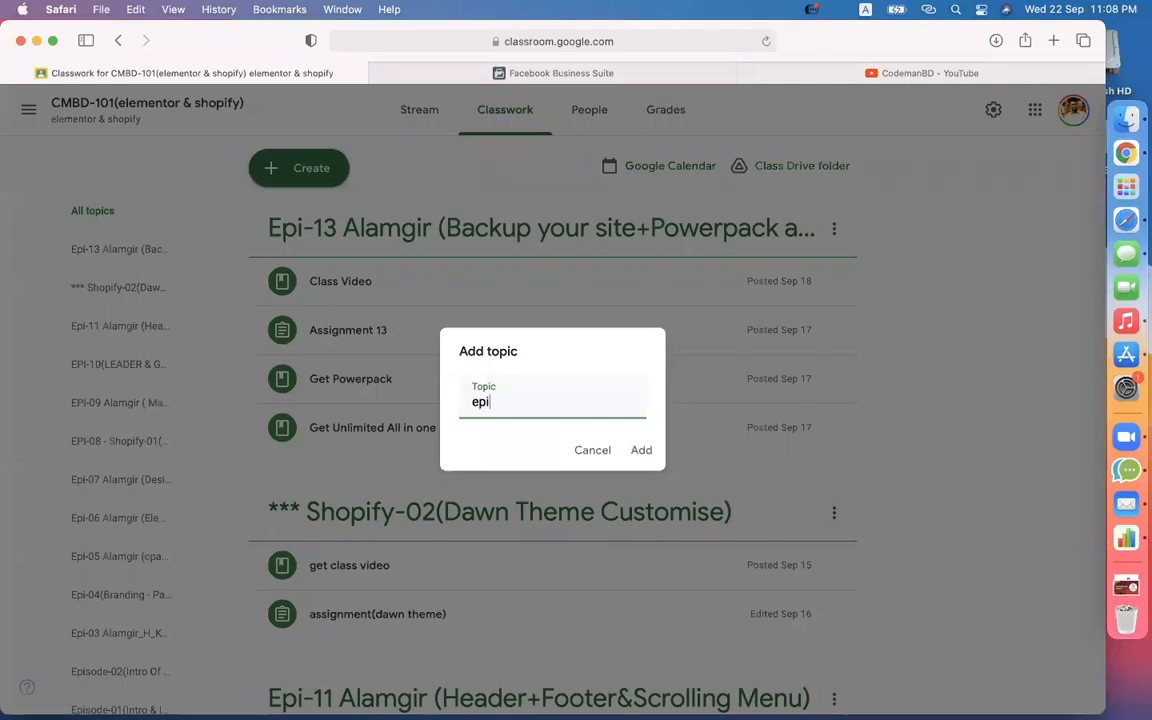
{"action": "type", "text": "-14"}
{"action": "type", "text": "(Shopify-0"}
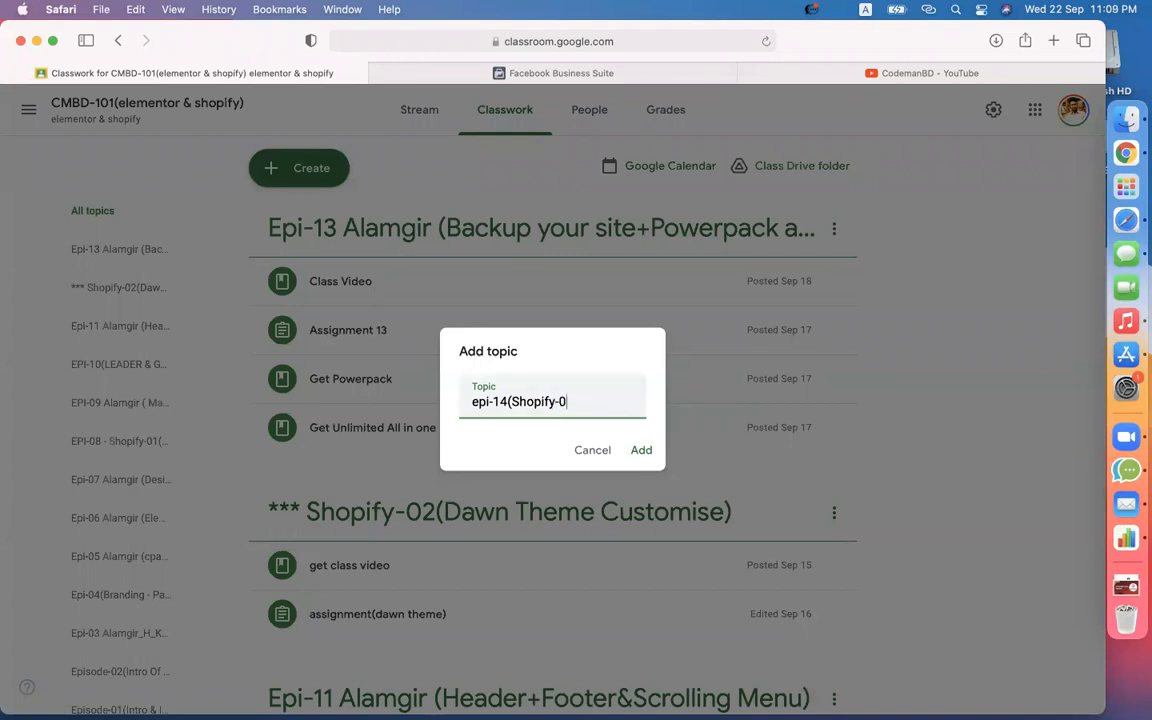
{"action": "type", "text": "// WareHouse Th"}
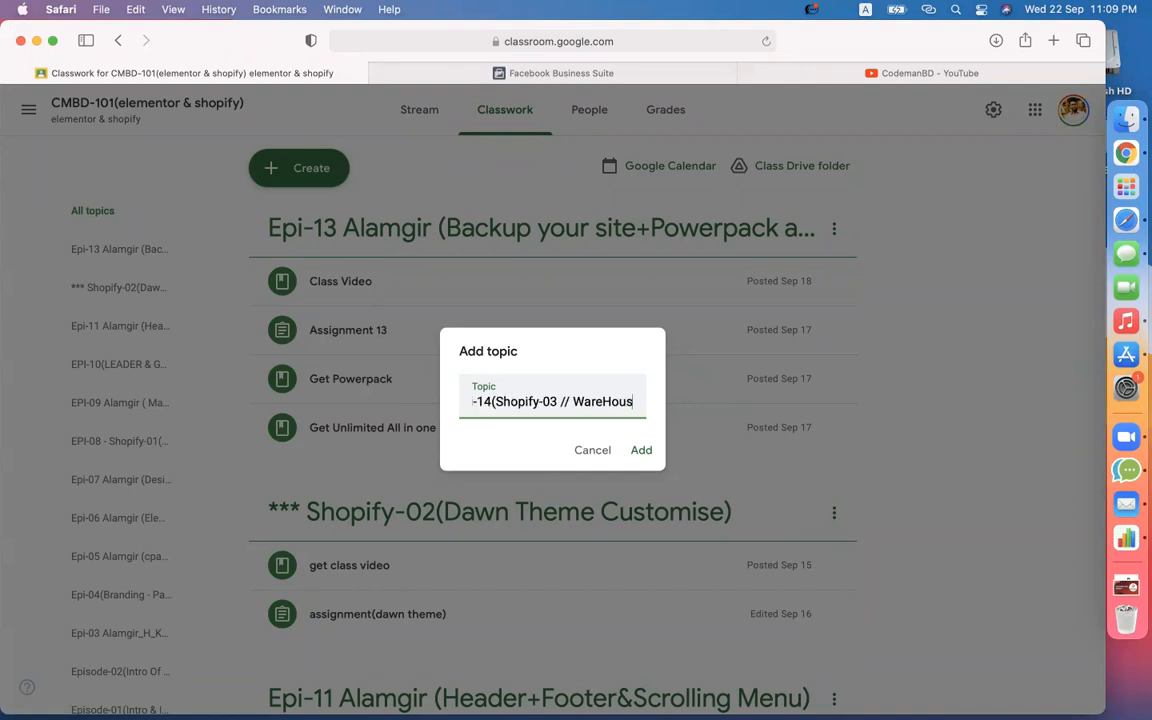
{"action": "type", "text": "eme)"}
{"action": "key", "text": "Return"}
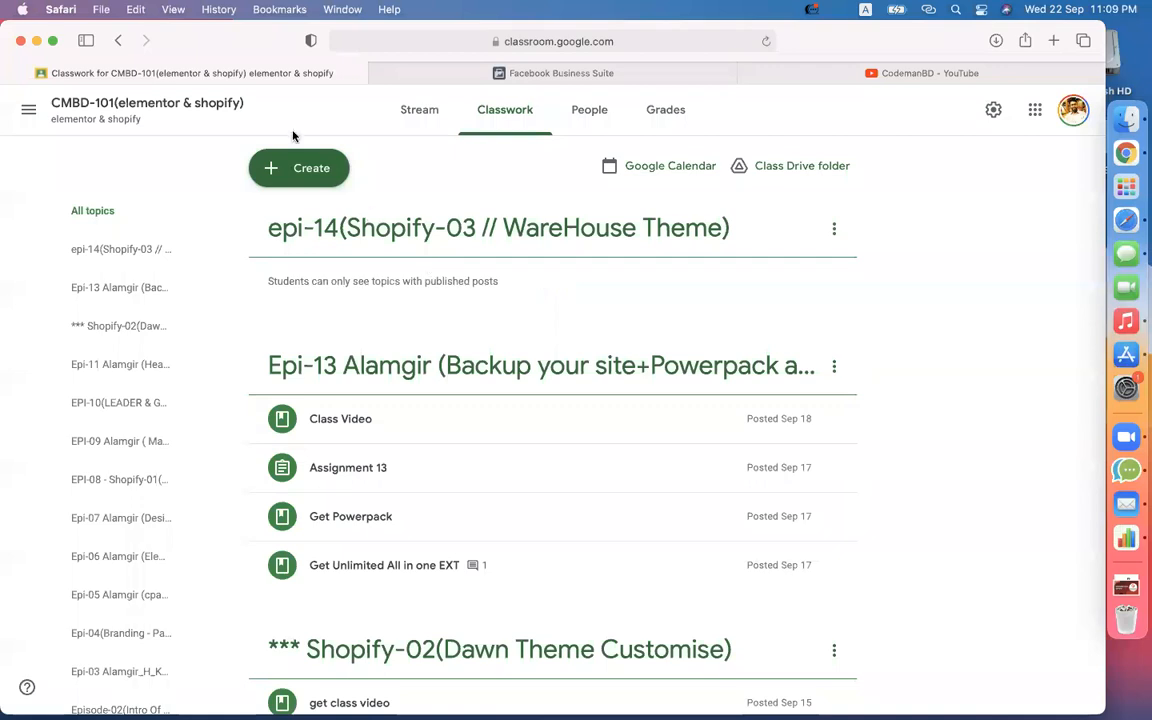
{"action": "left_click", "coordinate": [296, 158]}
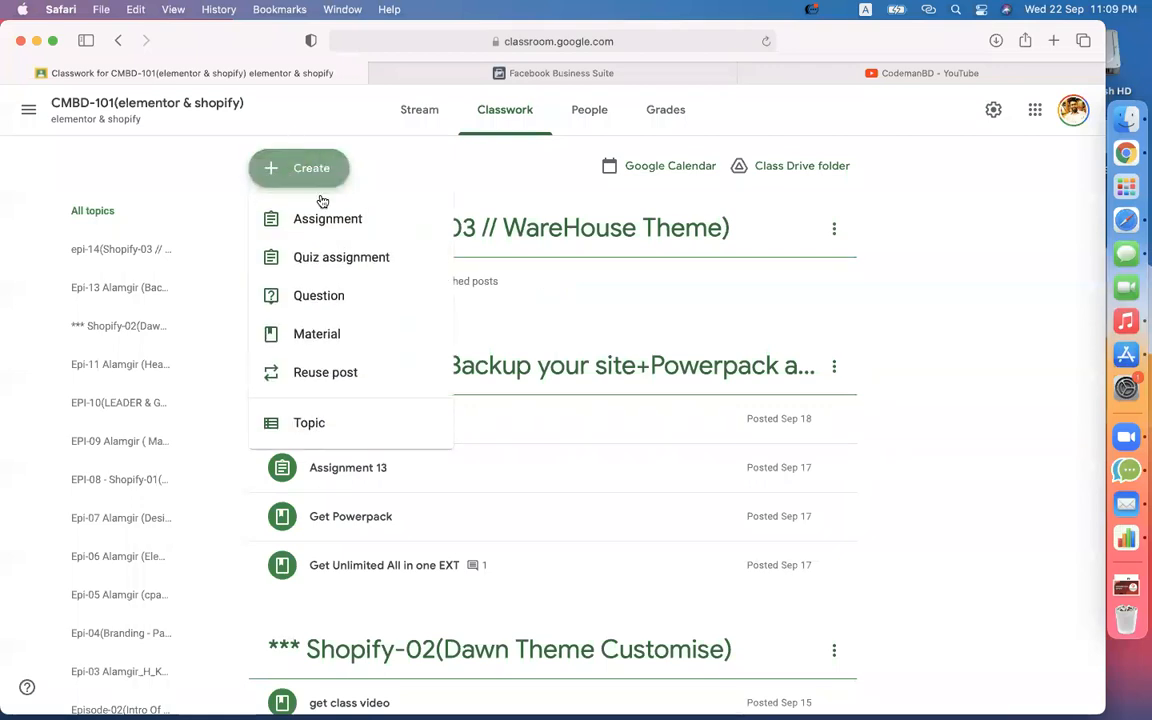
- Title a new assignment 'Assignment(Warehouse theme)' with Warehouse-customizing instructions and the pasted preview link
{"action": "left_click", "coordinate": [315, 225]}
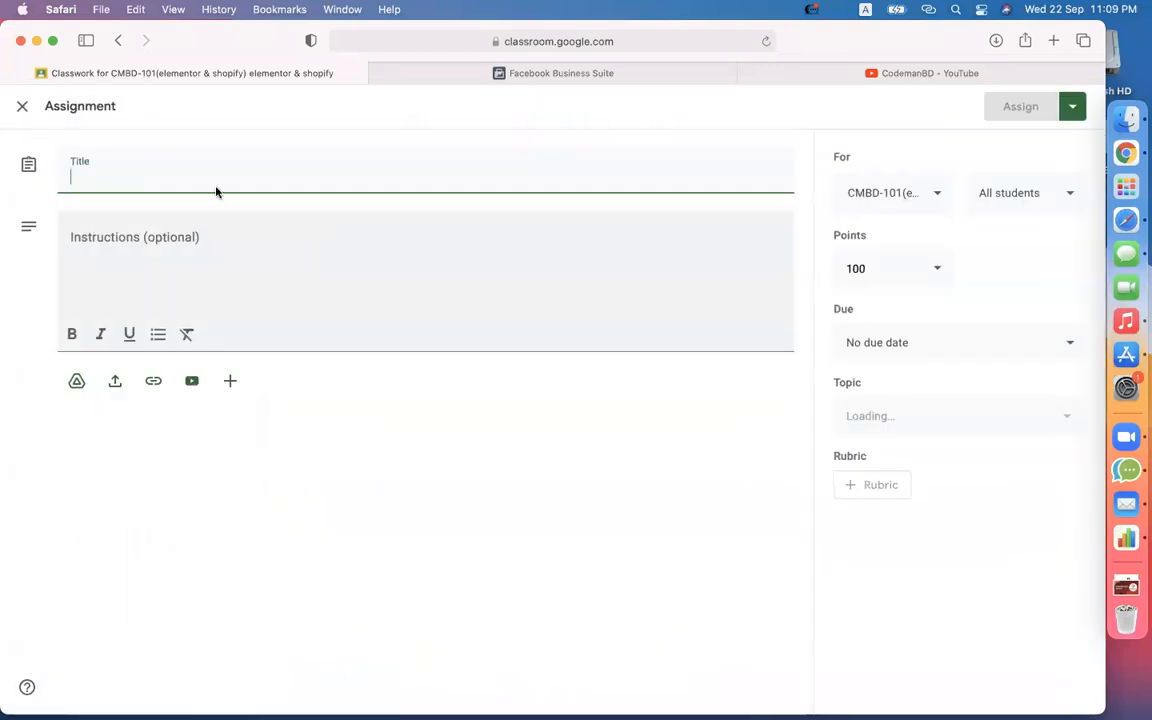
{"action": "type", "text": "assignment)"}
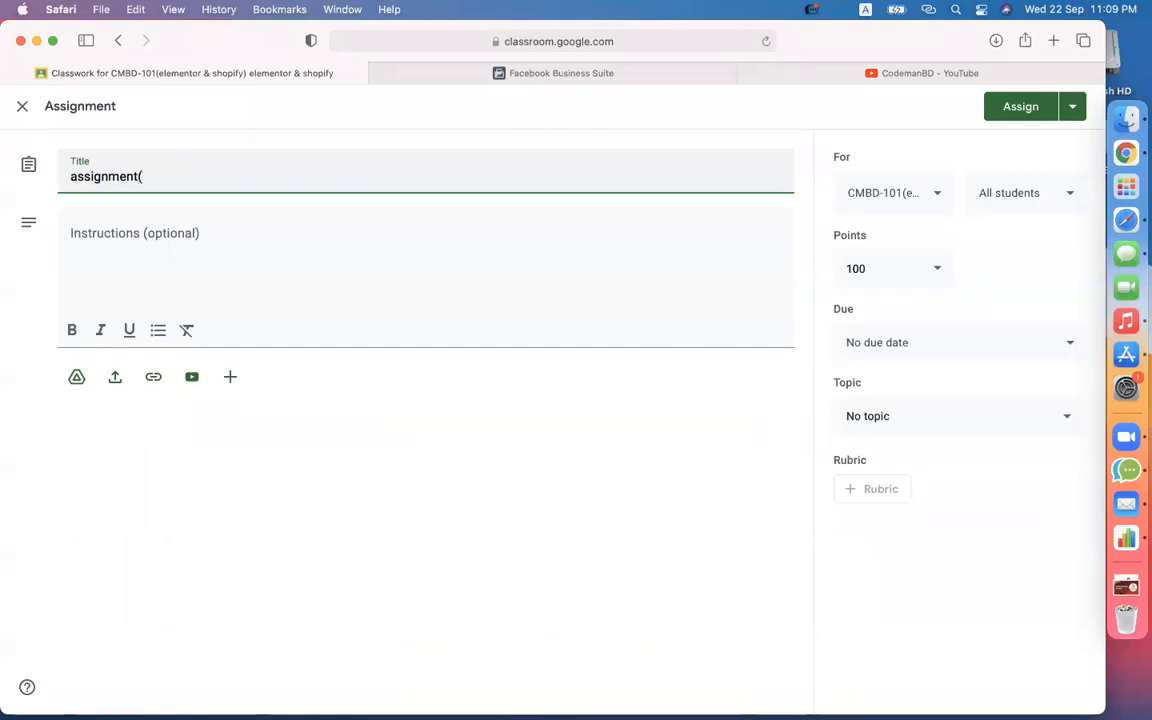
{"action": "left_click_drag", "start_coordinate": [77, 177], "coordinate": [70, 177]}
{"action": "type", "text": "A"}
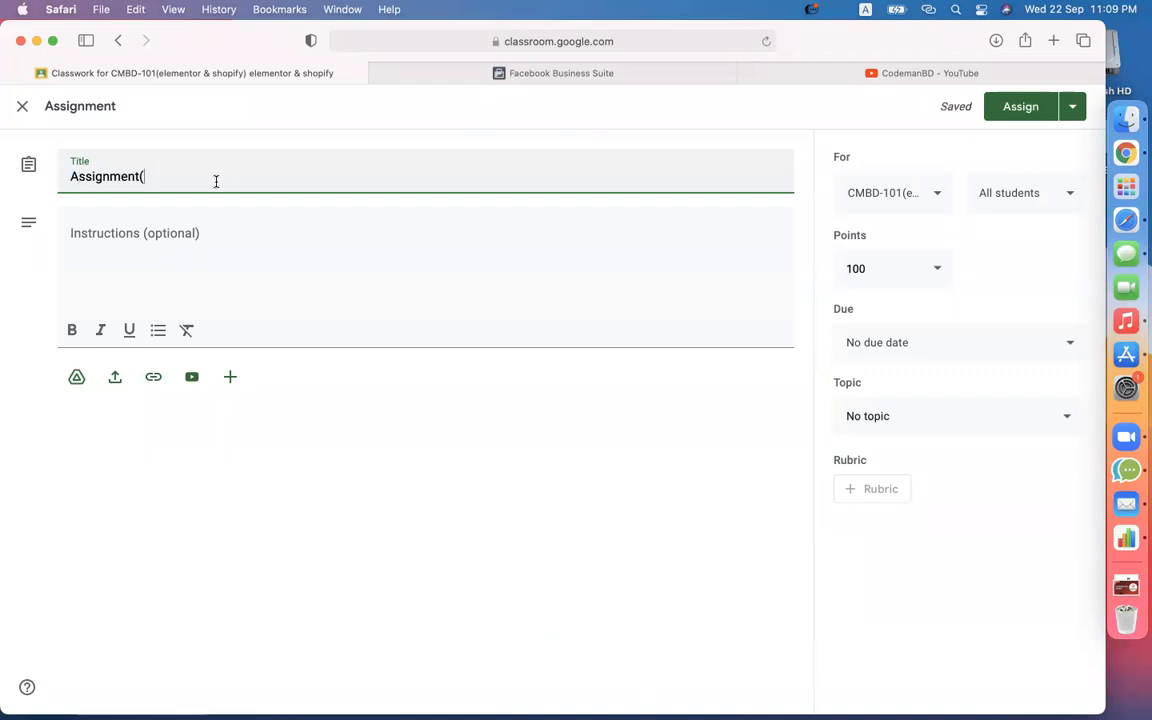
{"action": "left_click", "coordinate": [215, 181]}
{"action": "type", "text": "Warehouse theme"}
{"action": "left_click", "coordinate": [229, 267]}
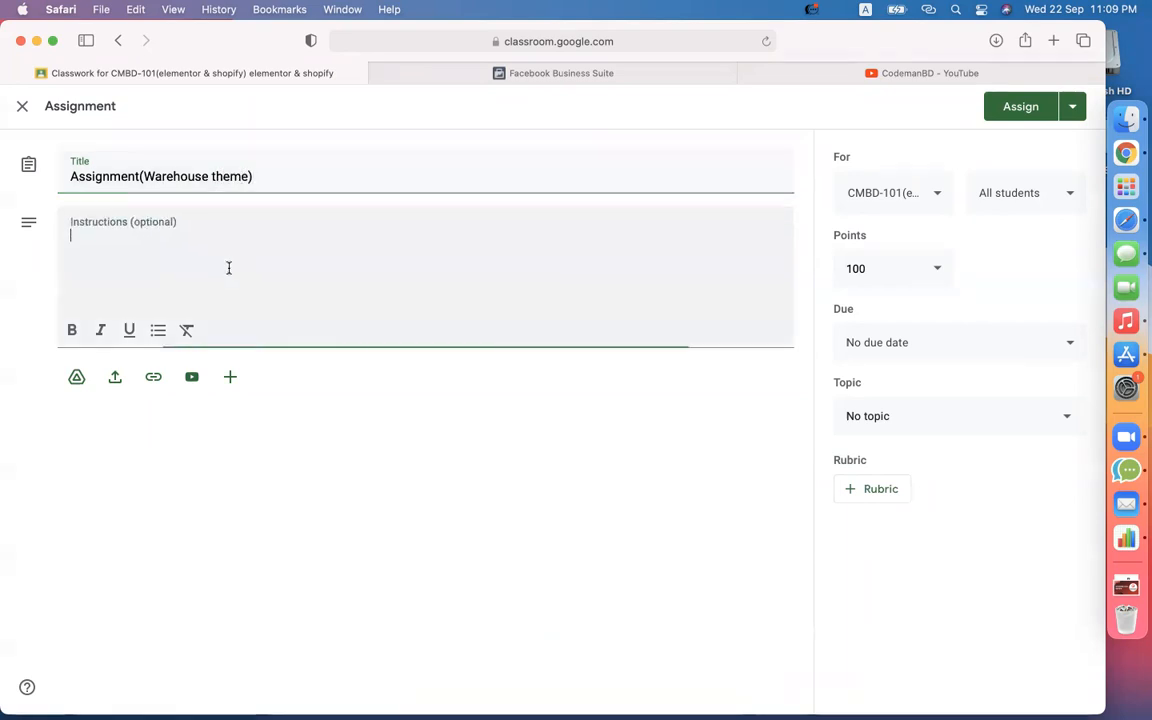
{"action": "type", "text": "customize "}
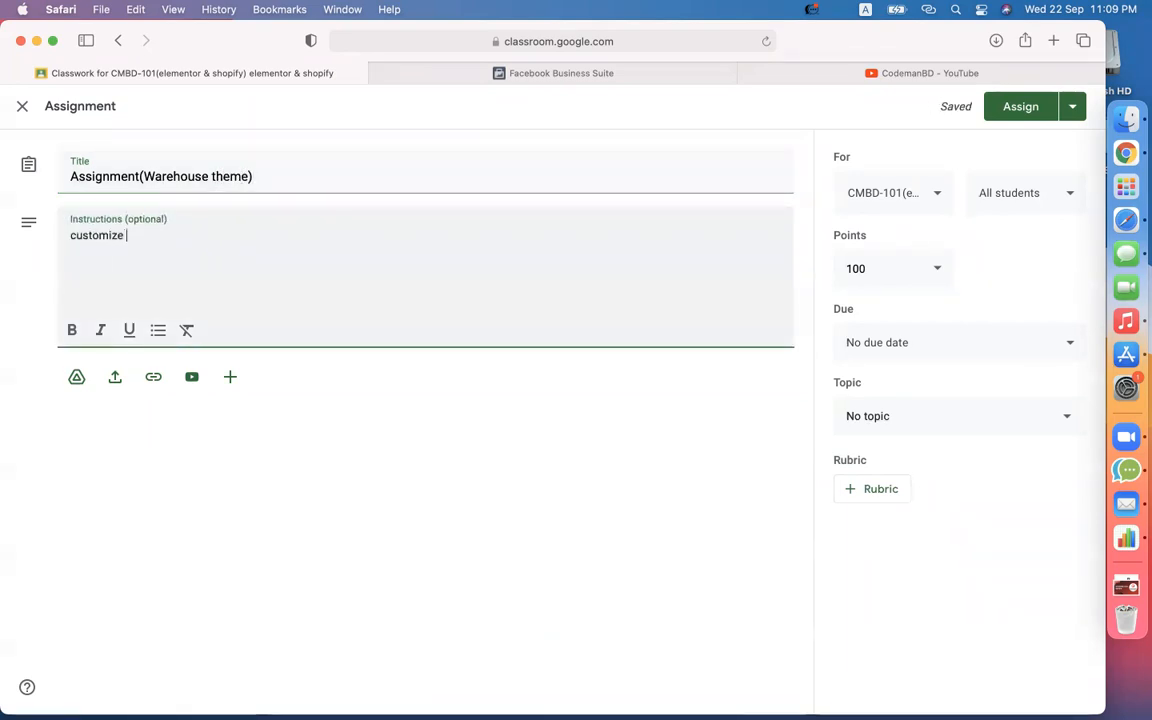
{"action": "key", "text": "BackSpace"}
{"action": "key", "text": "BackSpace"}
{"action": "key", "text": "BackSpace"}
{"action": "type", "text": "se warehouse theme -"}
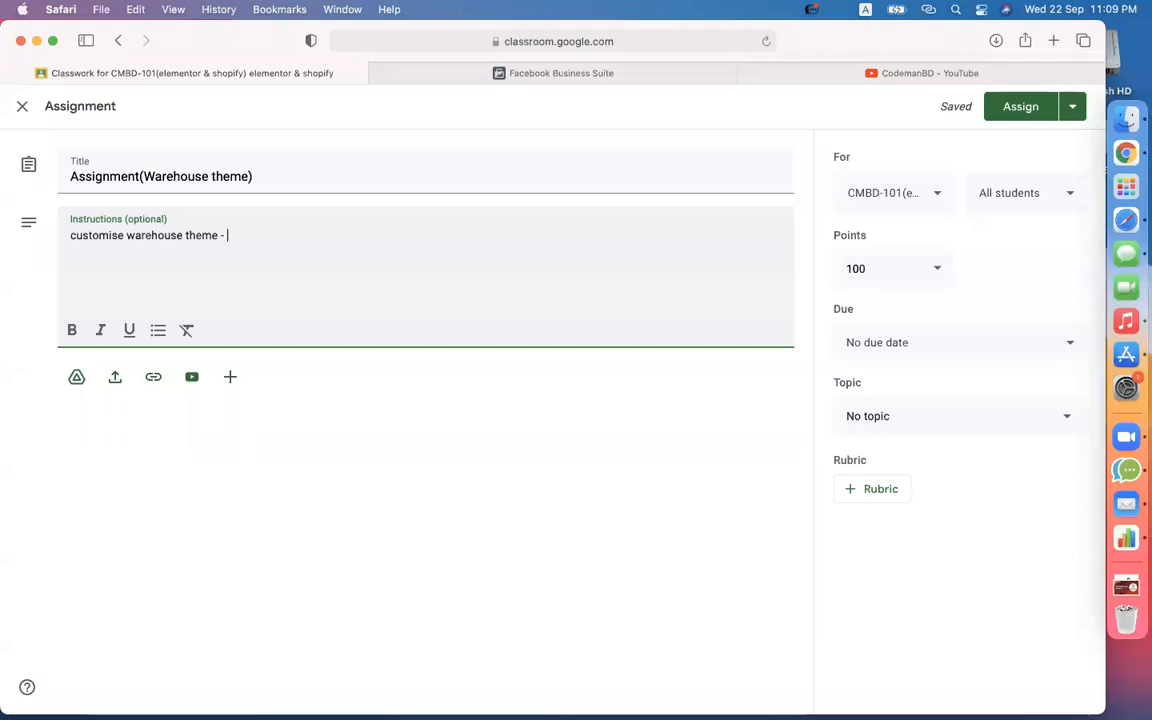
{"action": "type", "text": "e this"}
{"action": "key", "text": "Return"}
{"action": "key", "text": "Return"}
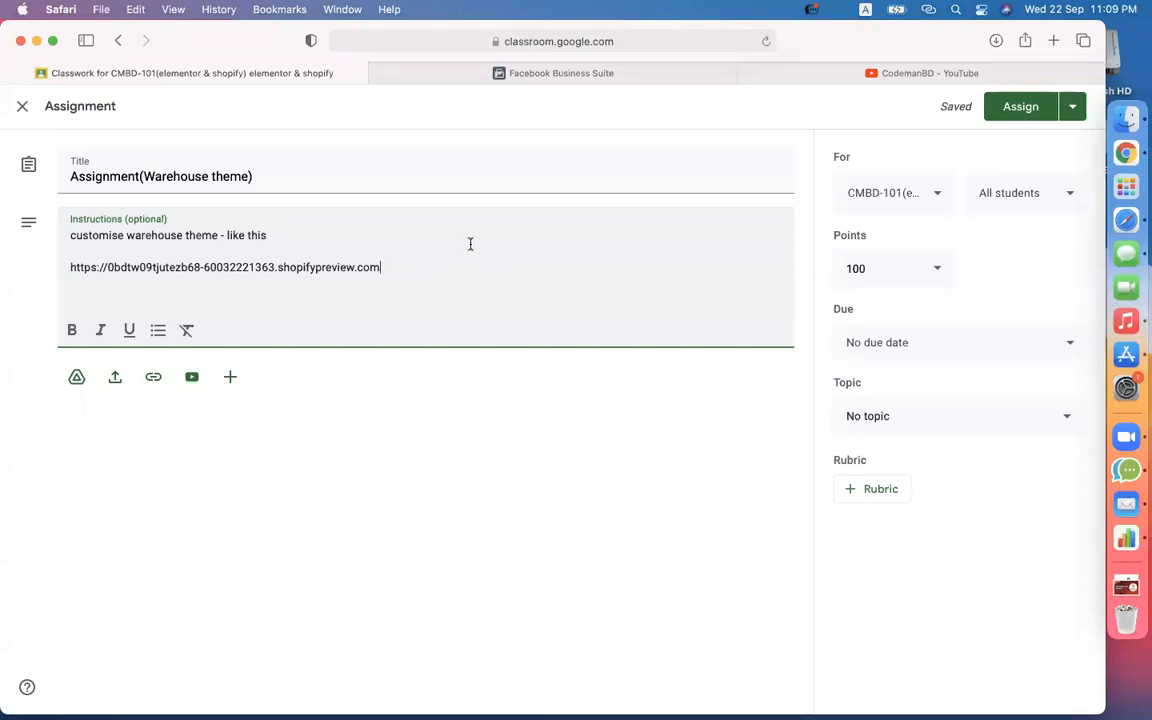
- File it under the epi-14 topic, add CMBD-99 to the classes, and assign it
{"action": "left_click", "coordinate": [926, 419]}
{"action": "scroll", "coordinate": [957, 563], "scroll_direction": "down", "scroll_amount": 2}
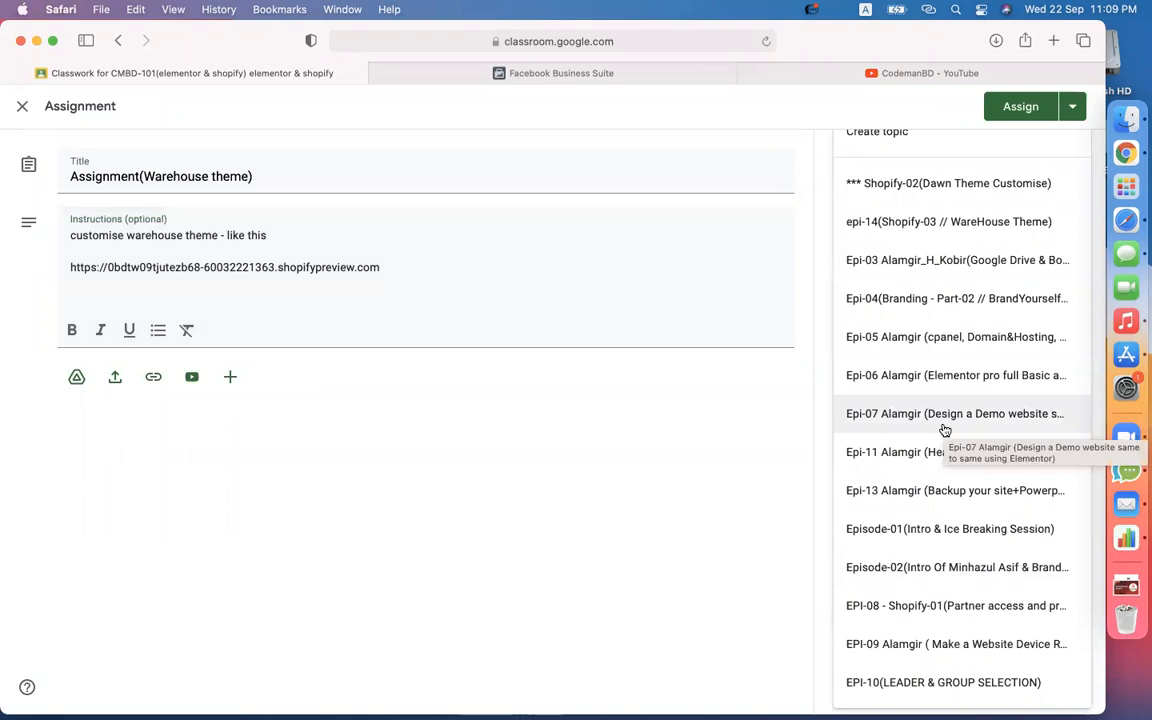
{"action": "left_click", "coordinate": [950, 223]}
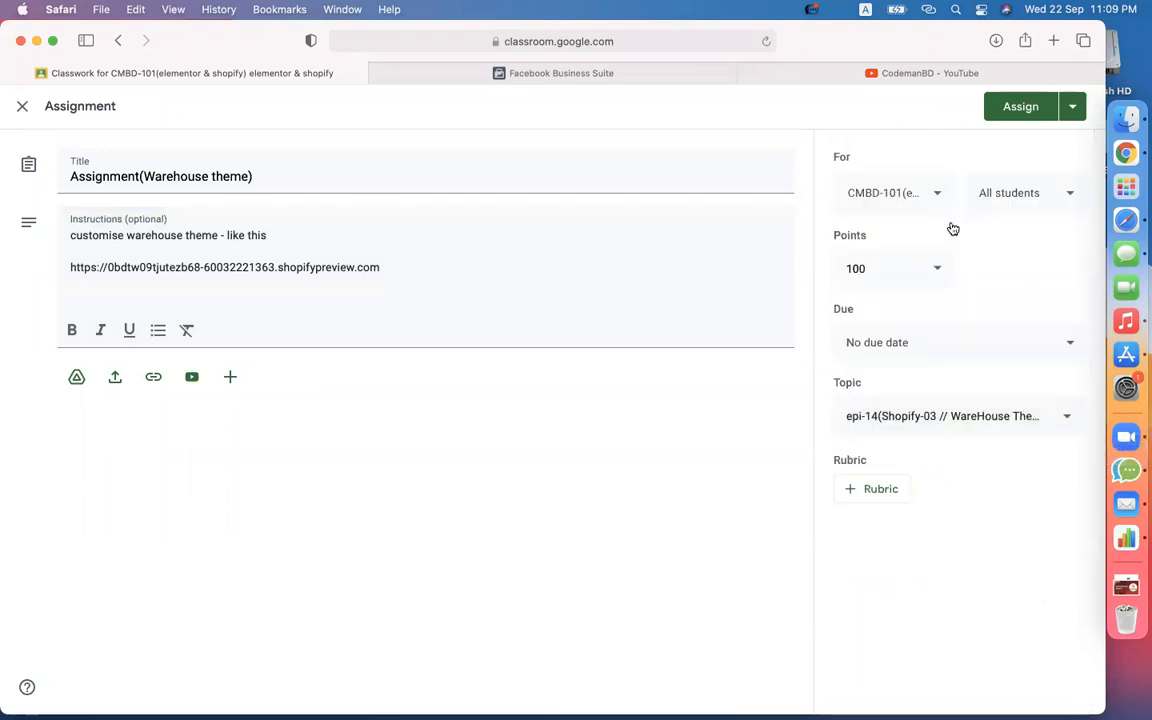
{"action": "left_click", "coordinate": [900, 186]}
{"action": "left_click", "coordinate": [959, 430]}
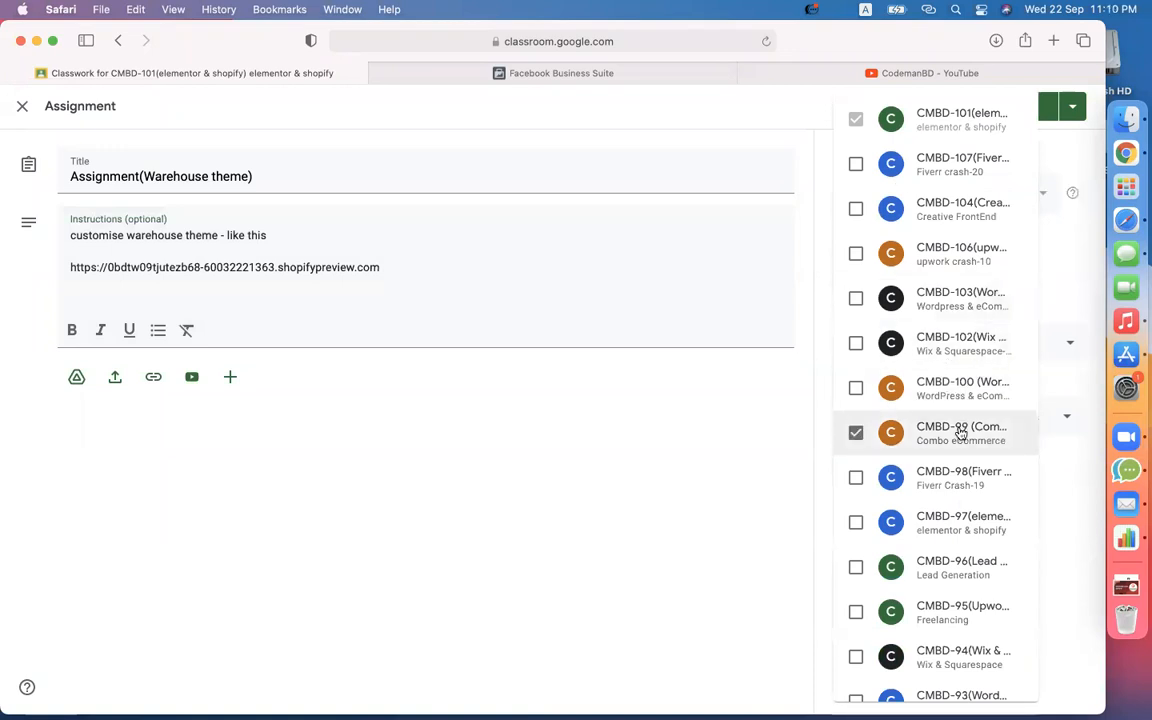
{"action": "left_click", "coordinate": [733, 481]}
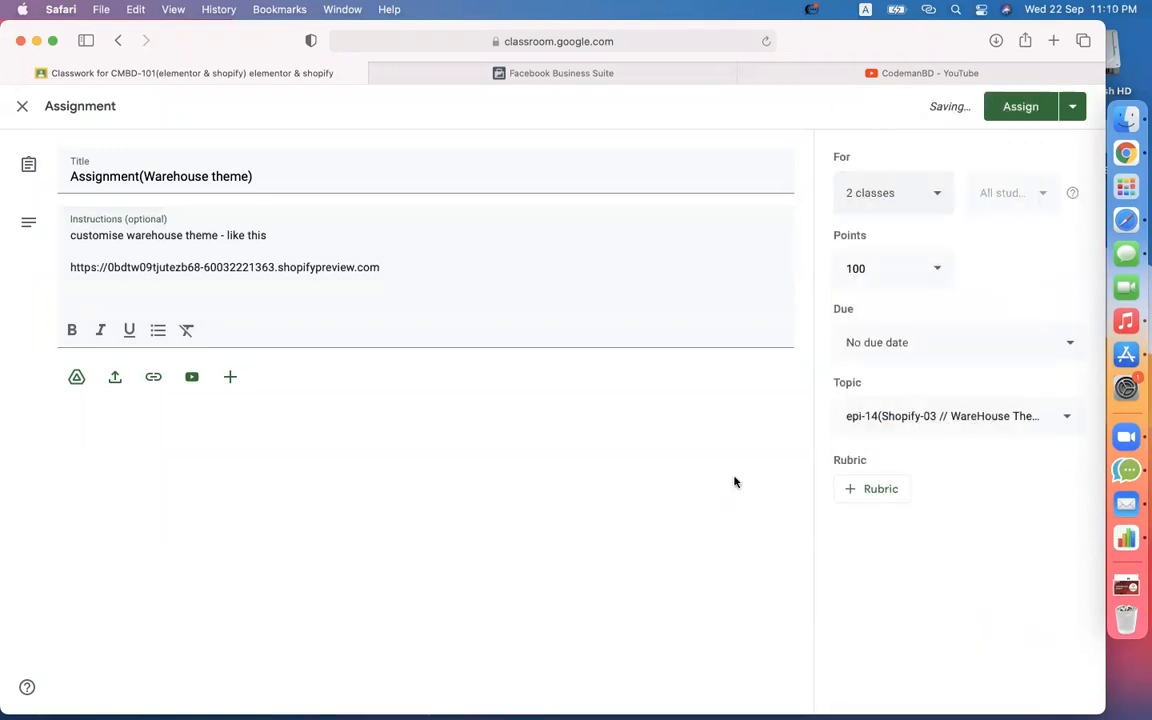
{"action": "left_click", "coordinate": [1021, 107]}
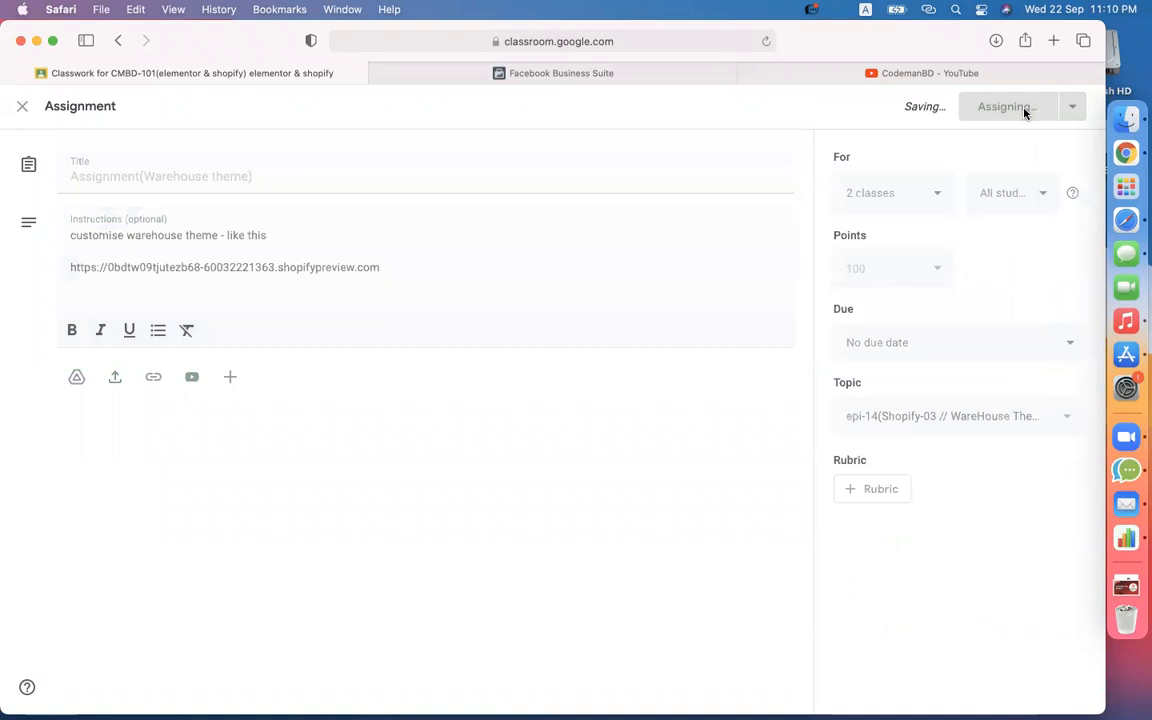